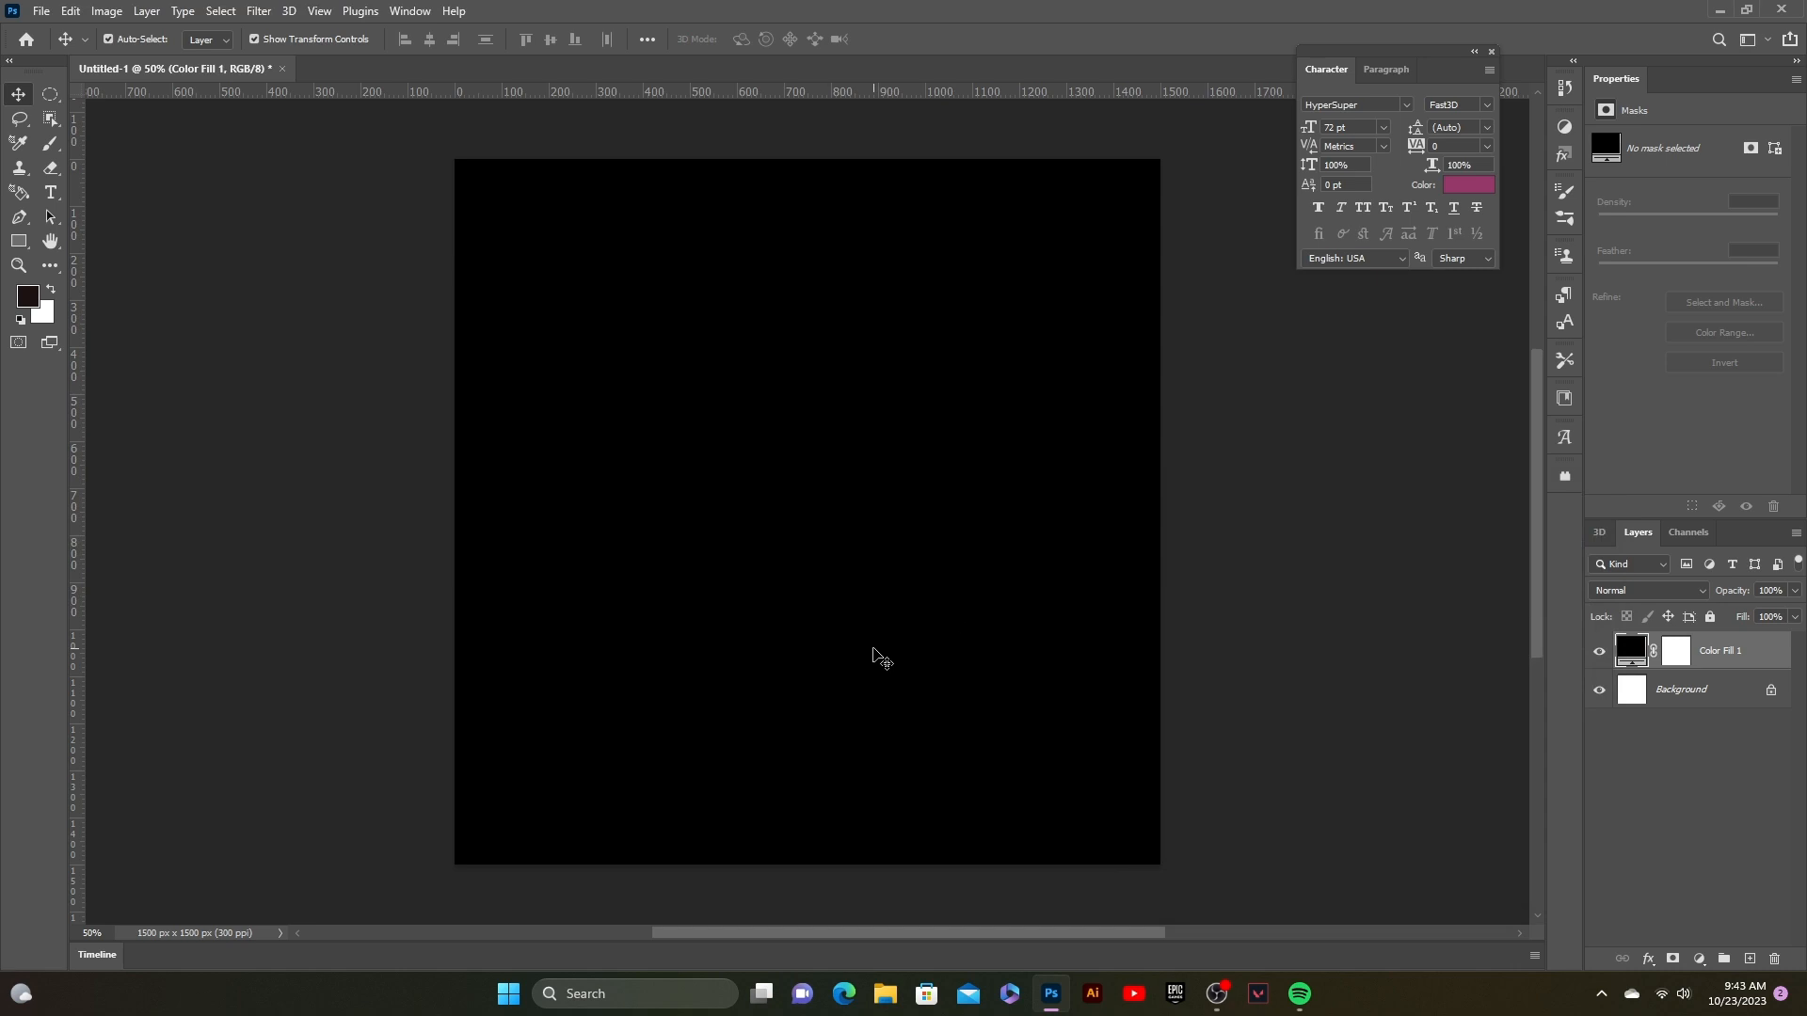
- Place the embedded image cristiano-ronaldo-png-45094 from Downloads onto the black canvas
scroll(882, 659, down, 1)
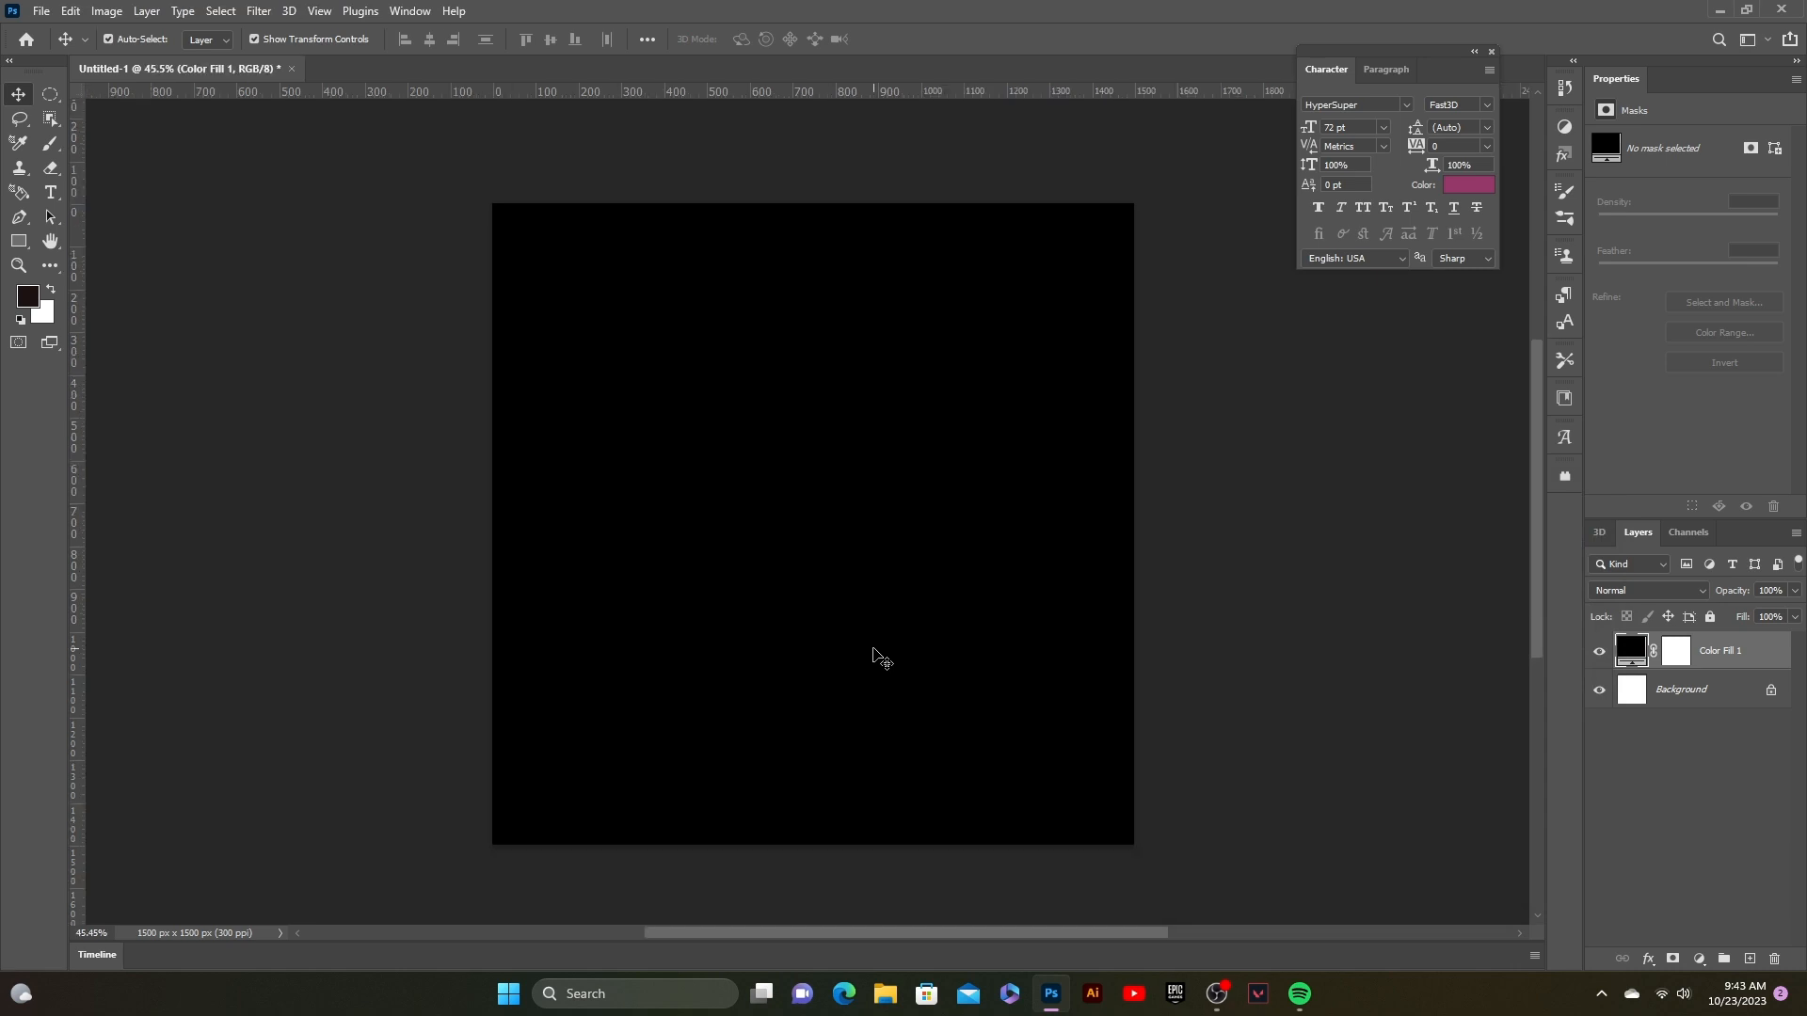
click(35, 11)
click(57, 404)
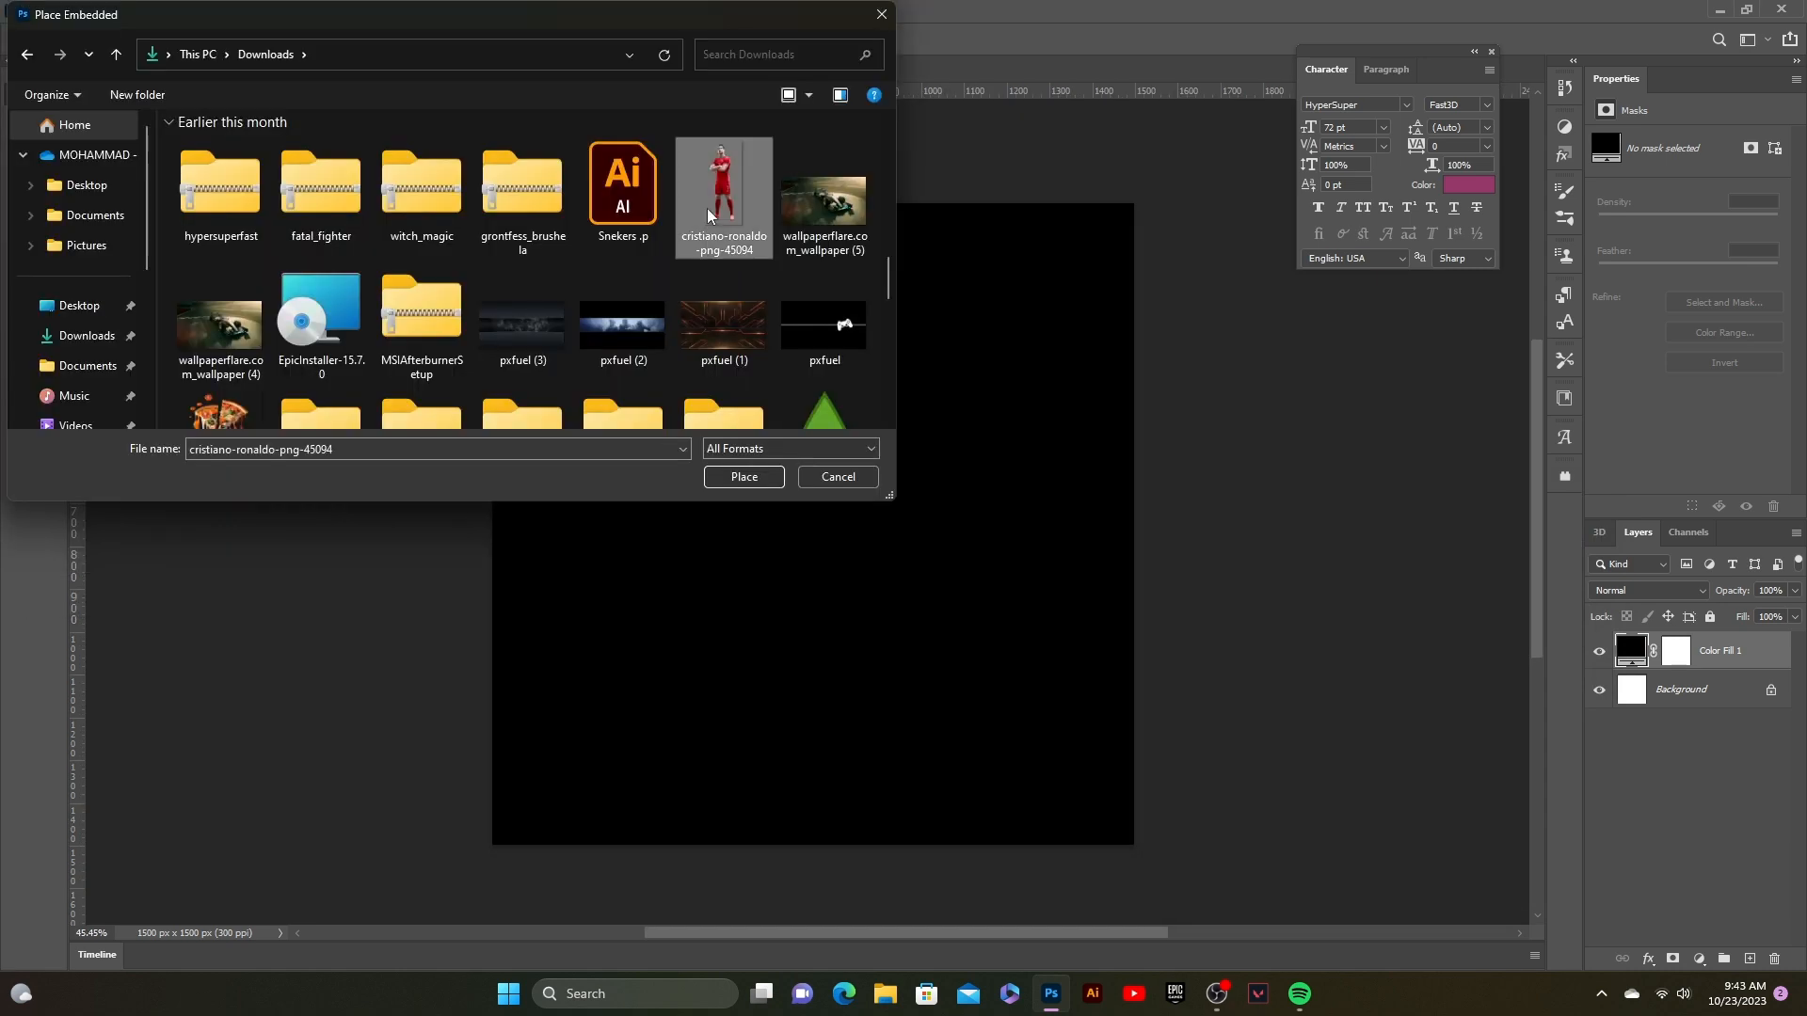
click(763, 484)
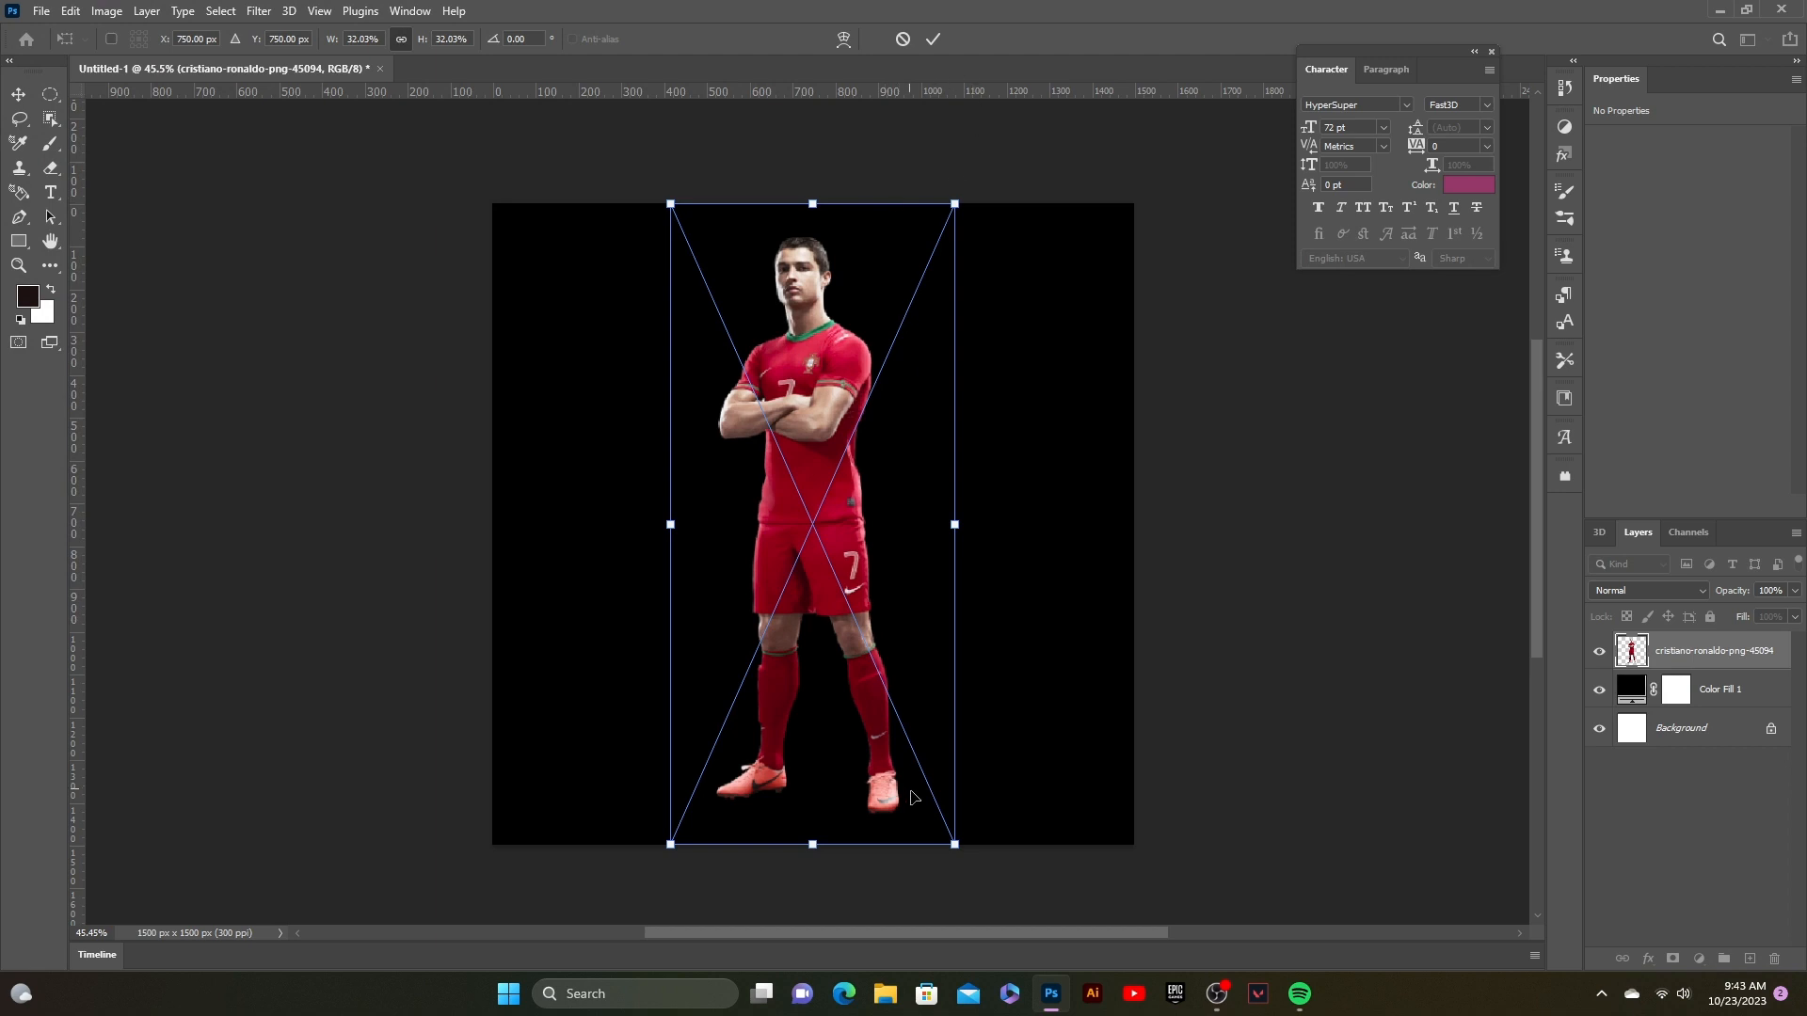
- Scale the placed player image to about 45.59% and centre it horizontally, with the legs running off the canvas's lower edge
drag(957, 848, 1067, 981)
scroll(895, 588, up, 2)
drag(878, 479, 810, 530)
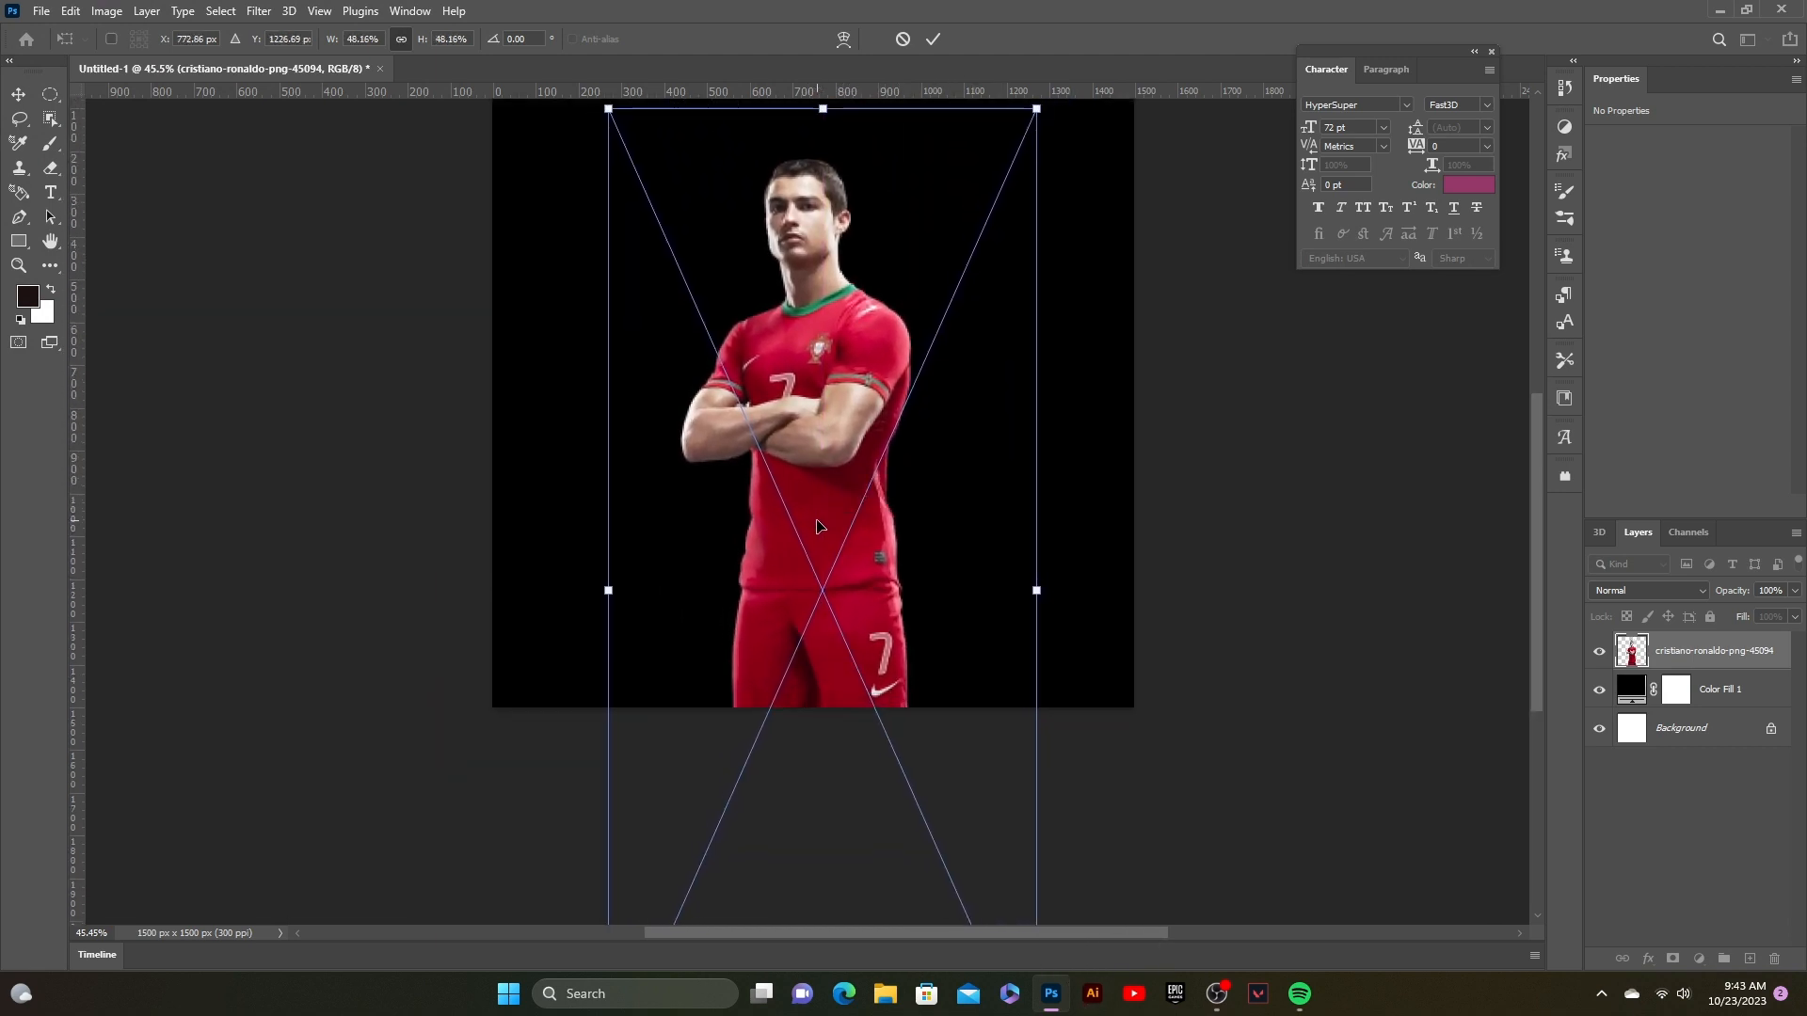
scroll(817, 525, up, 2)
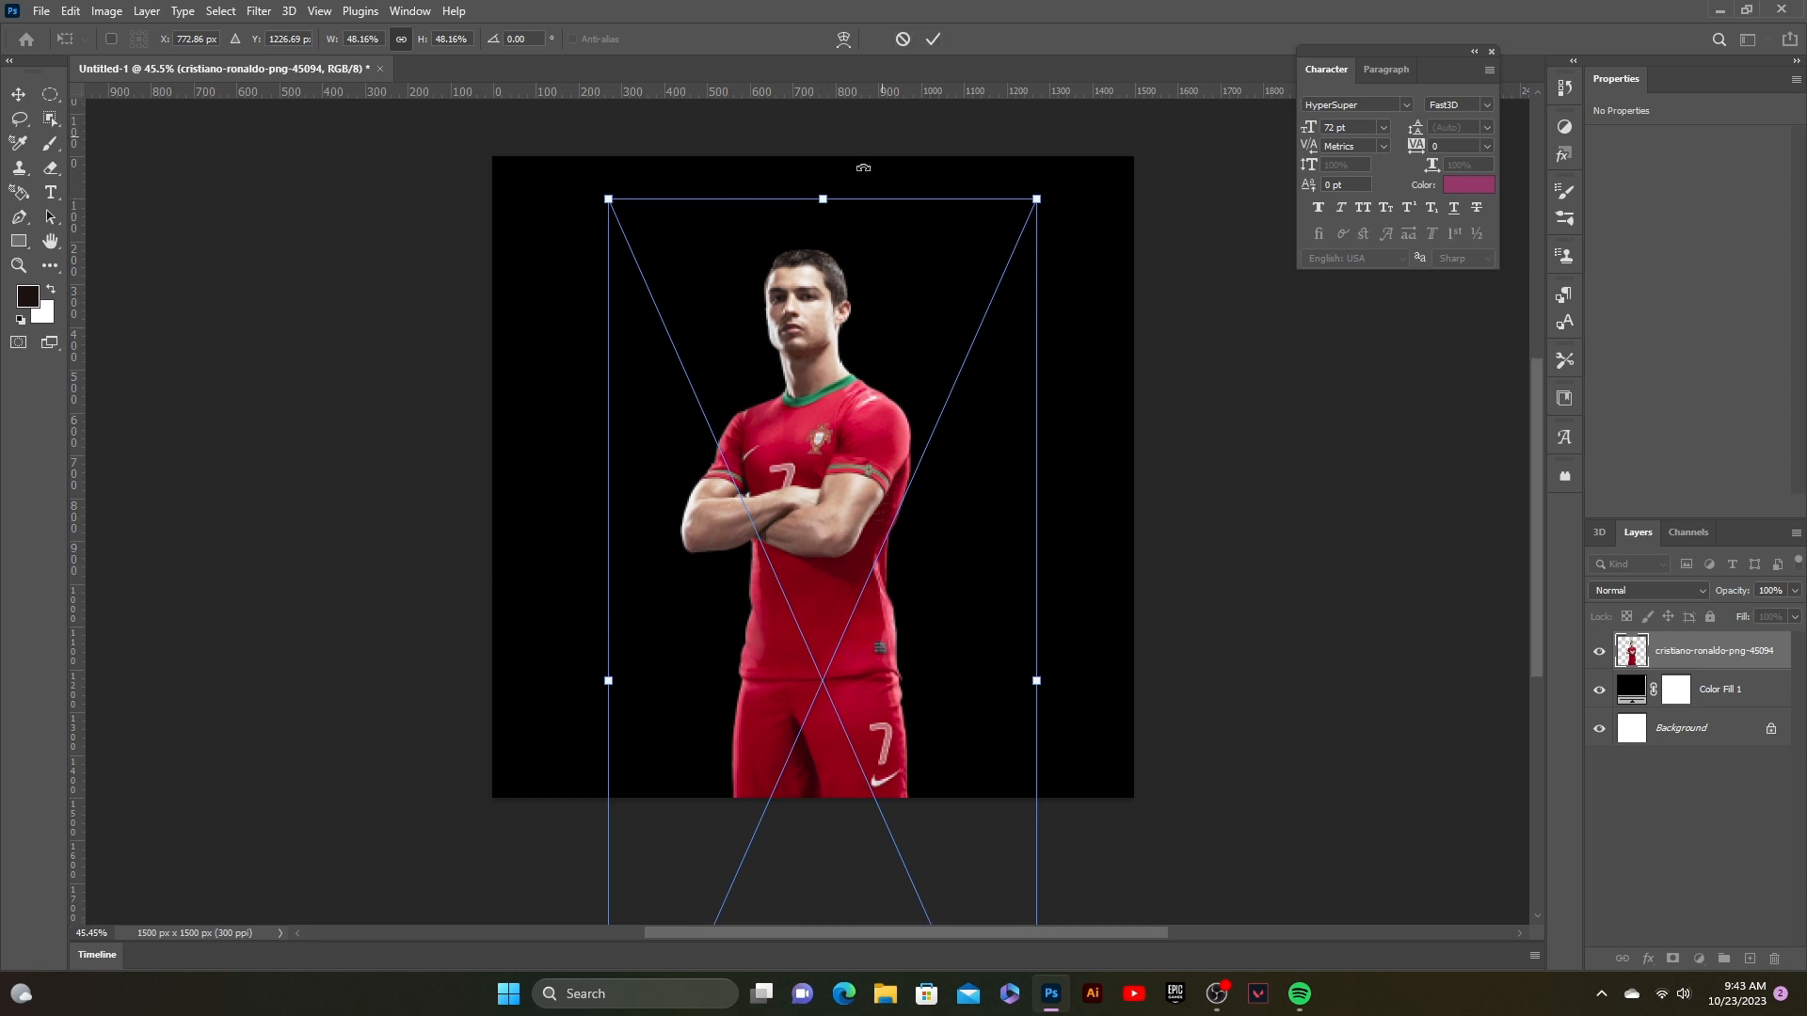
drag(608, 200, 628, 253)
mouse_move(870, 515)
mouse_down()
mouse_move(853, 444)
mouse_move(852, 484)
mouse_move(833, 475)
mouse_move(855, 489)
mouse_up()
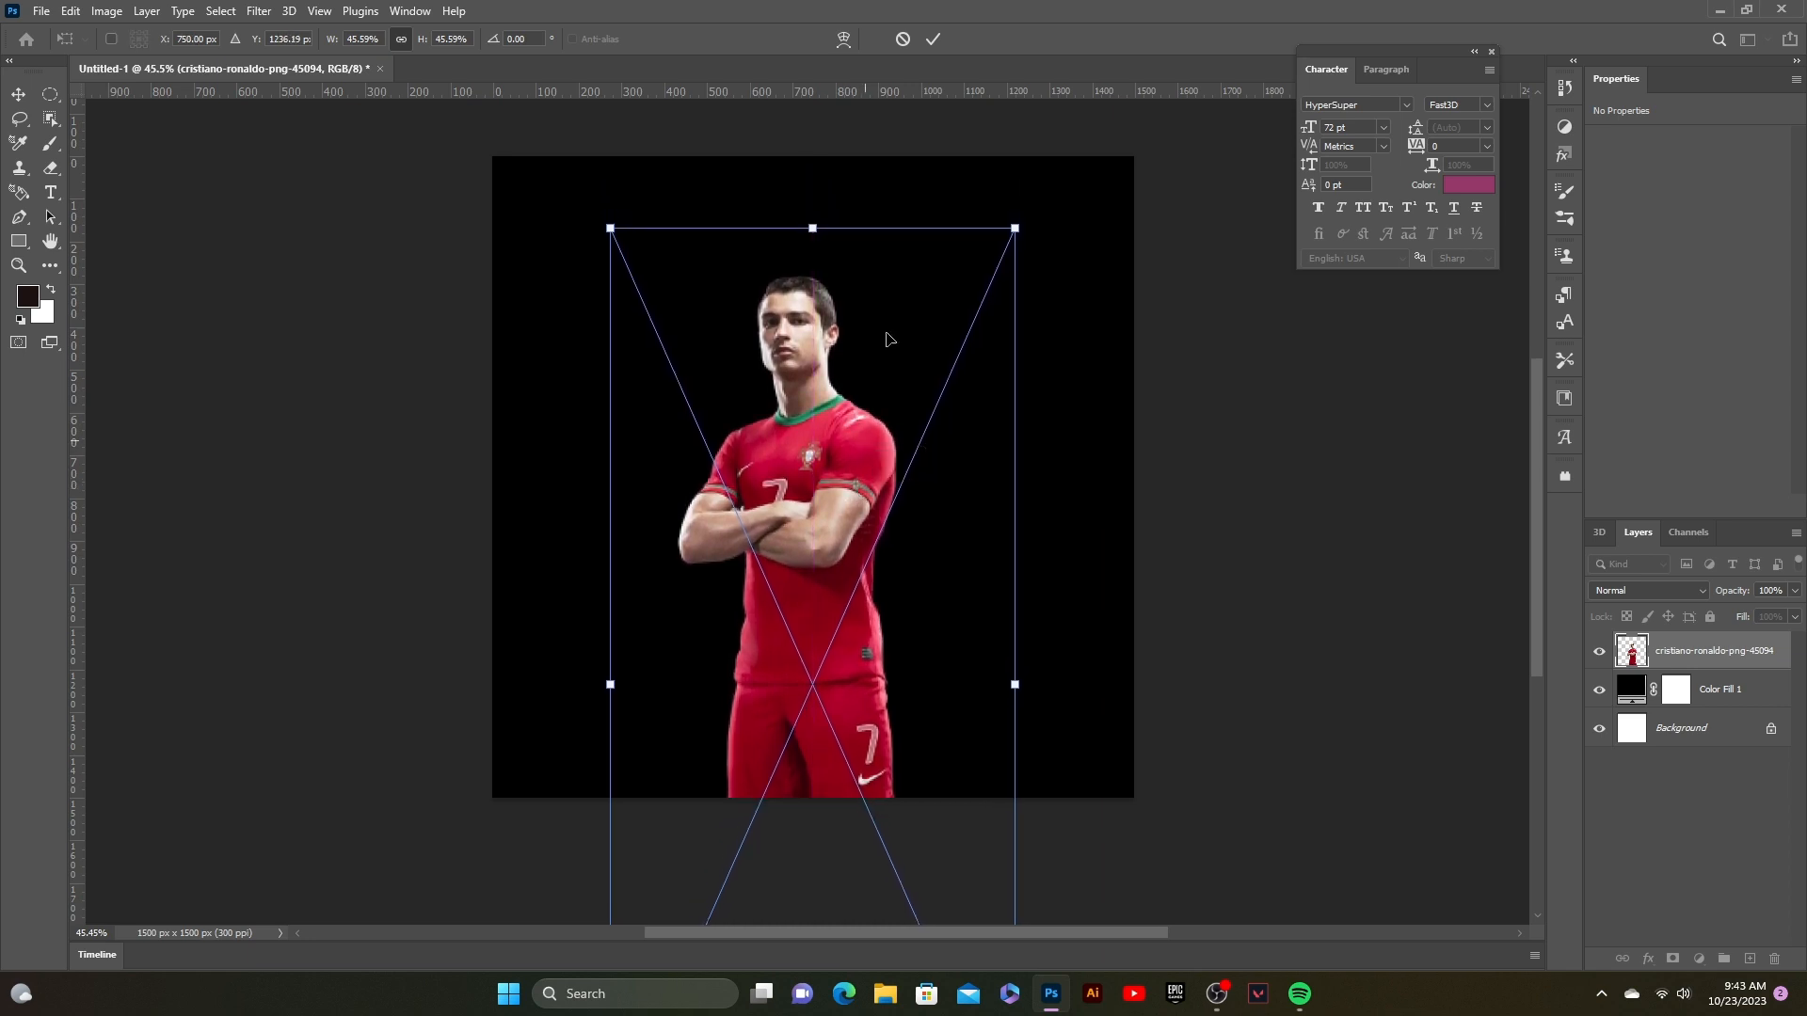
click(934, 39)
scroll(1035, 452, up, 1)
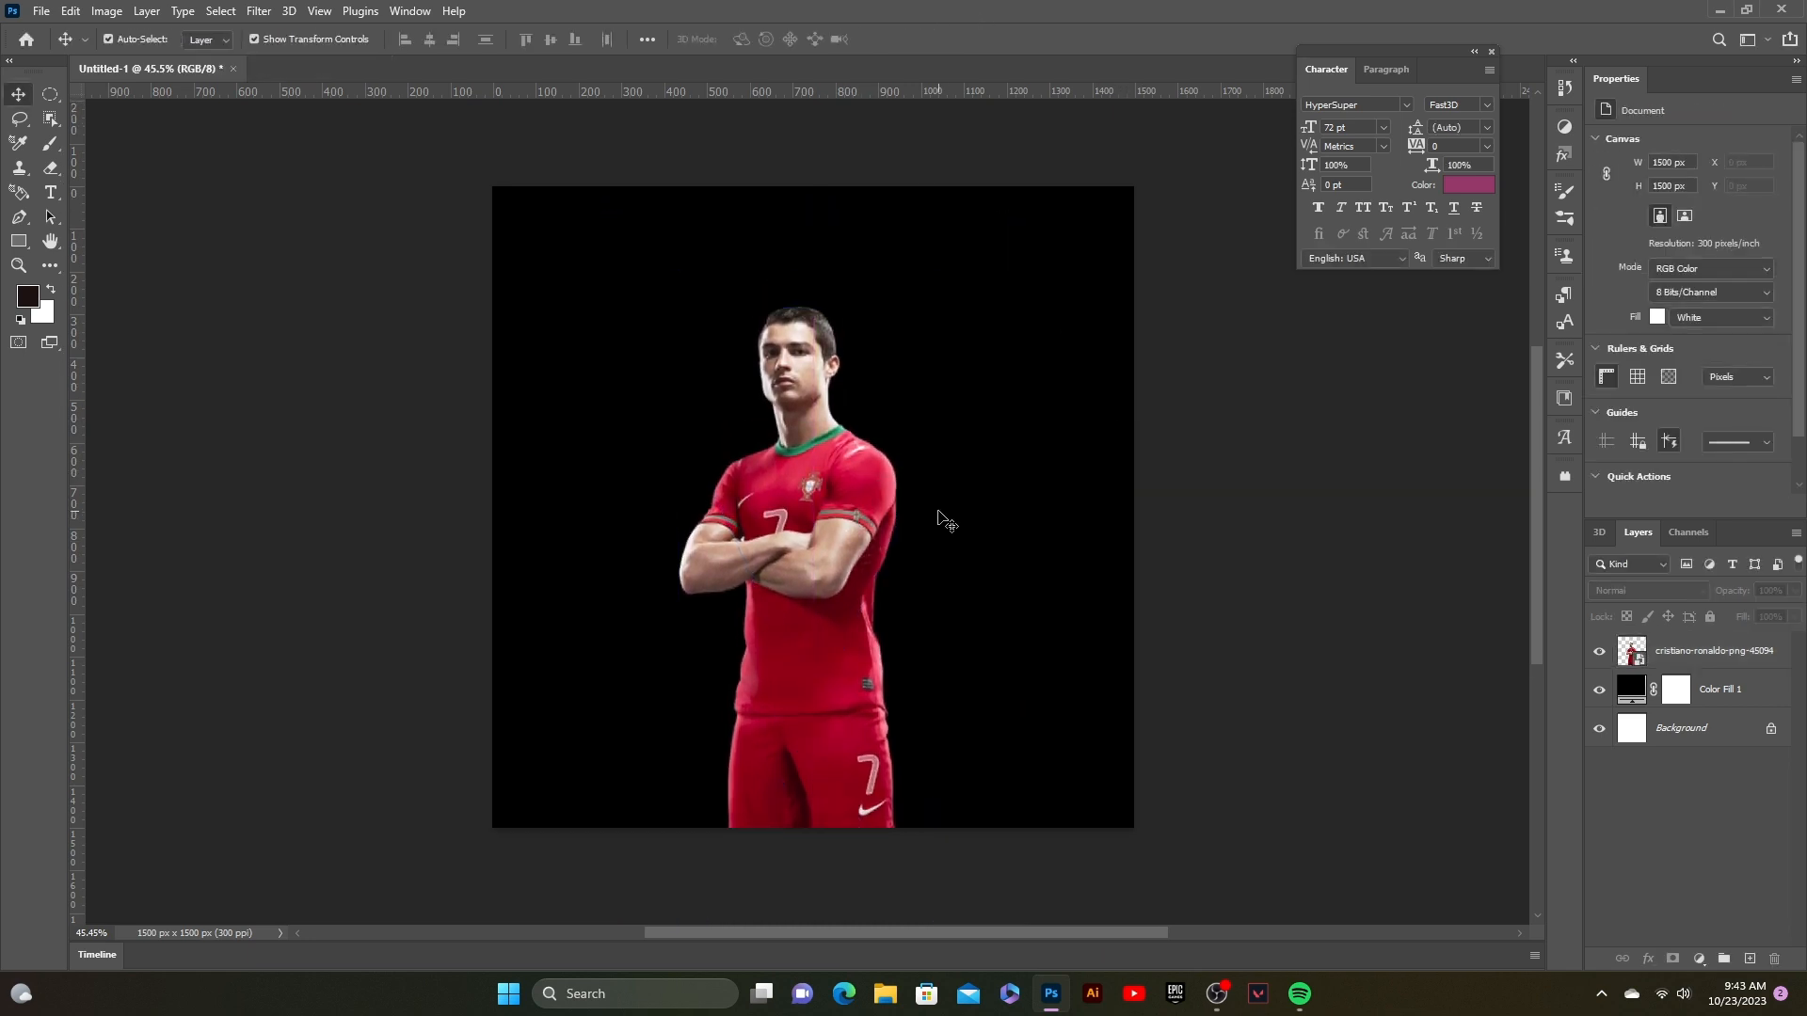
click(1375, 556)
click(807, 578)
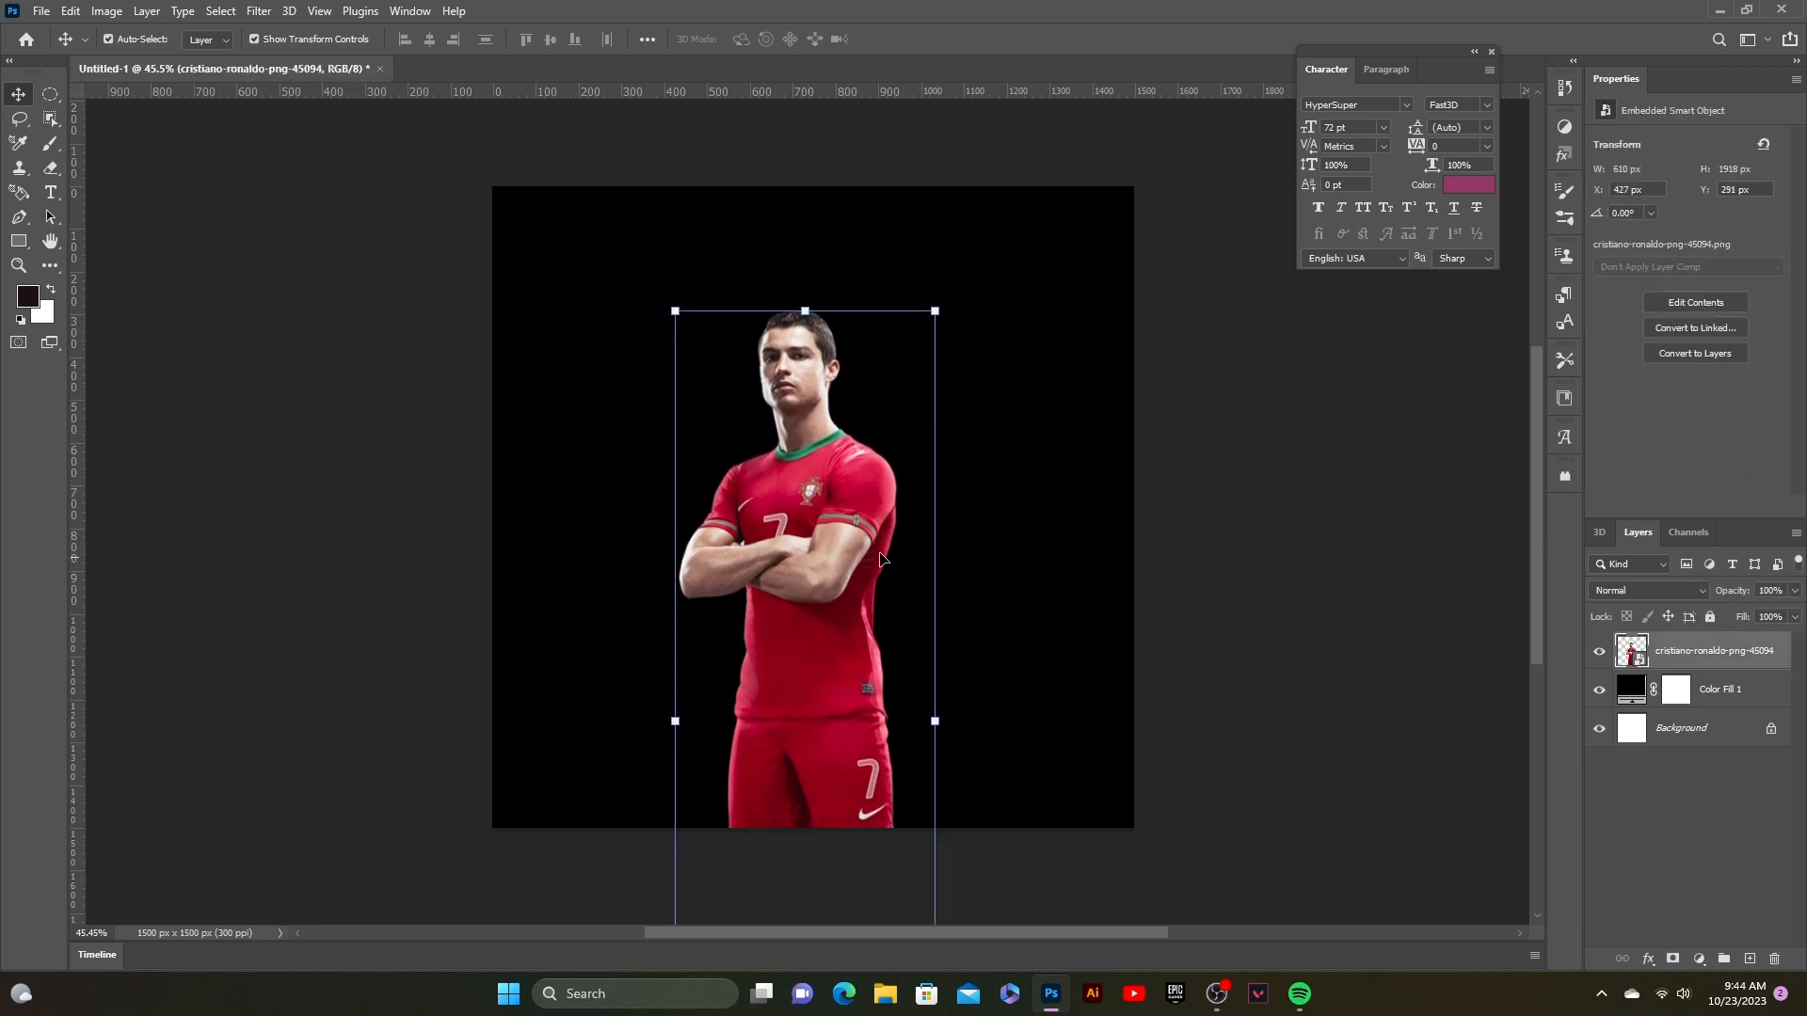
click(1299, 473)
click(1599, 532)
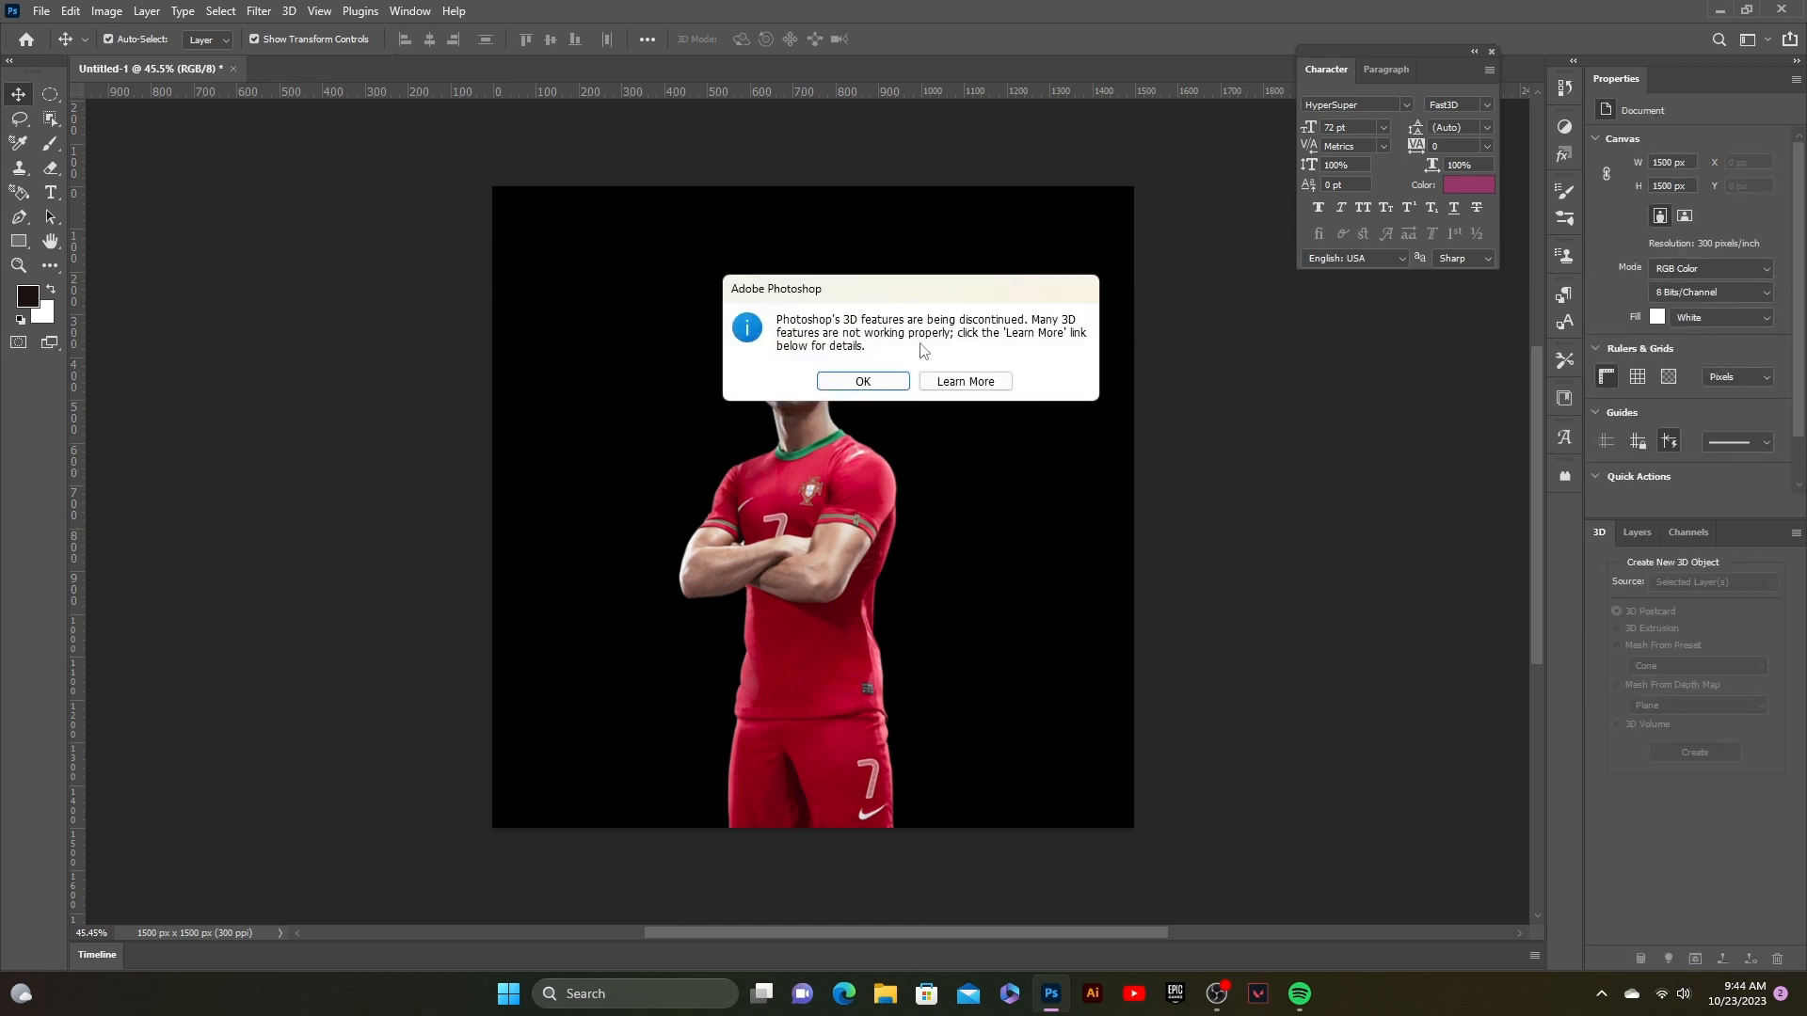
click(819, 375)
click(1651, 534)
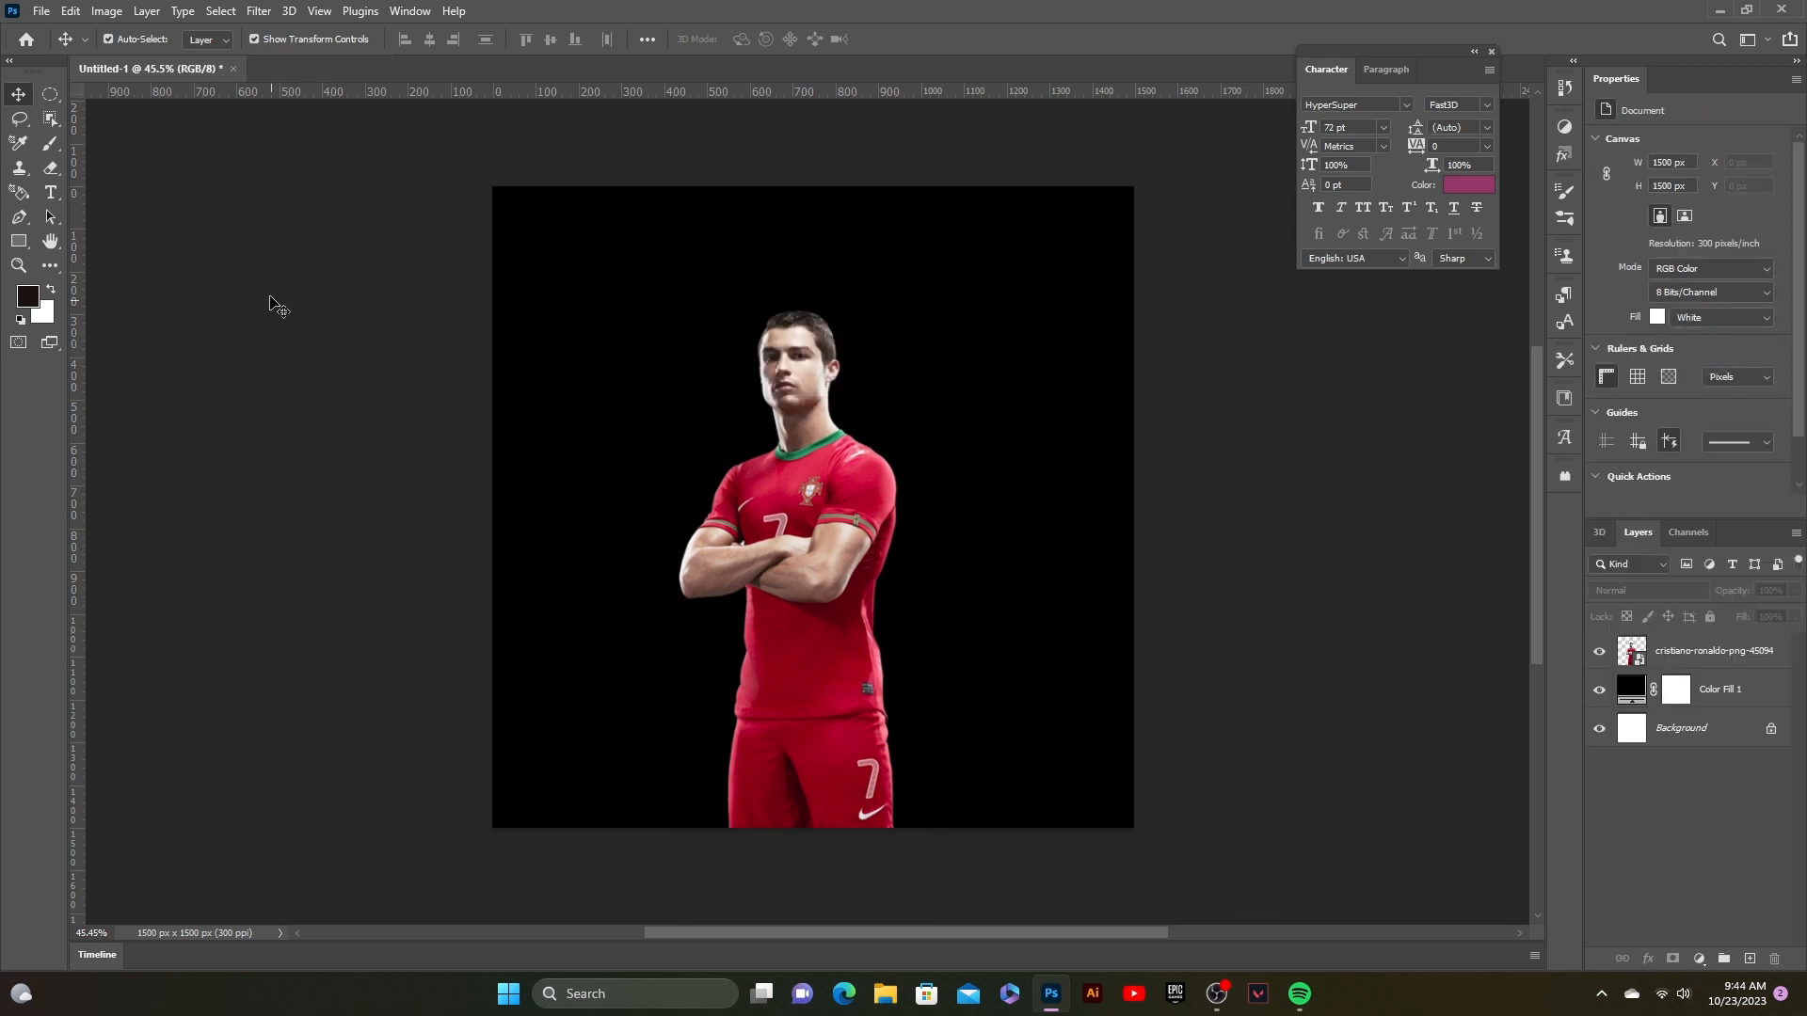
- Add the text "nal" across the player's chest
key(t)
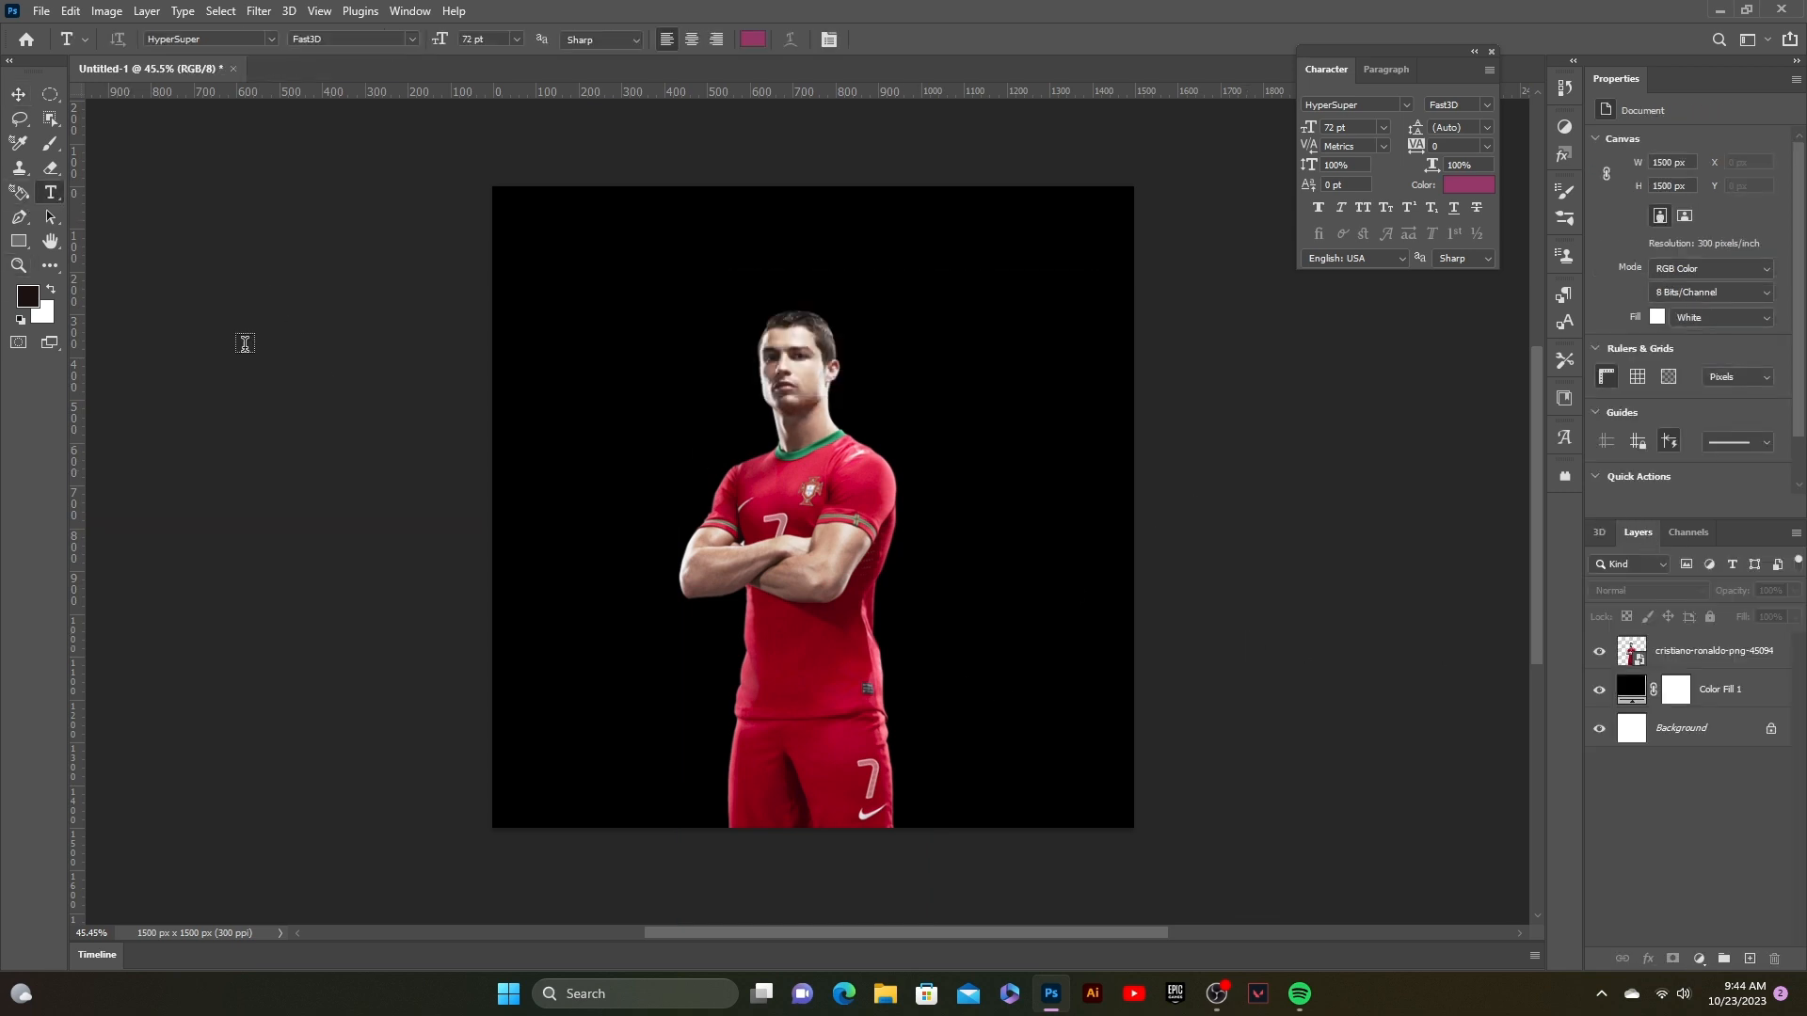
click(714, 509)
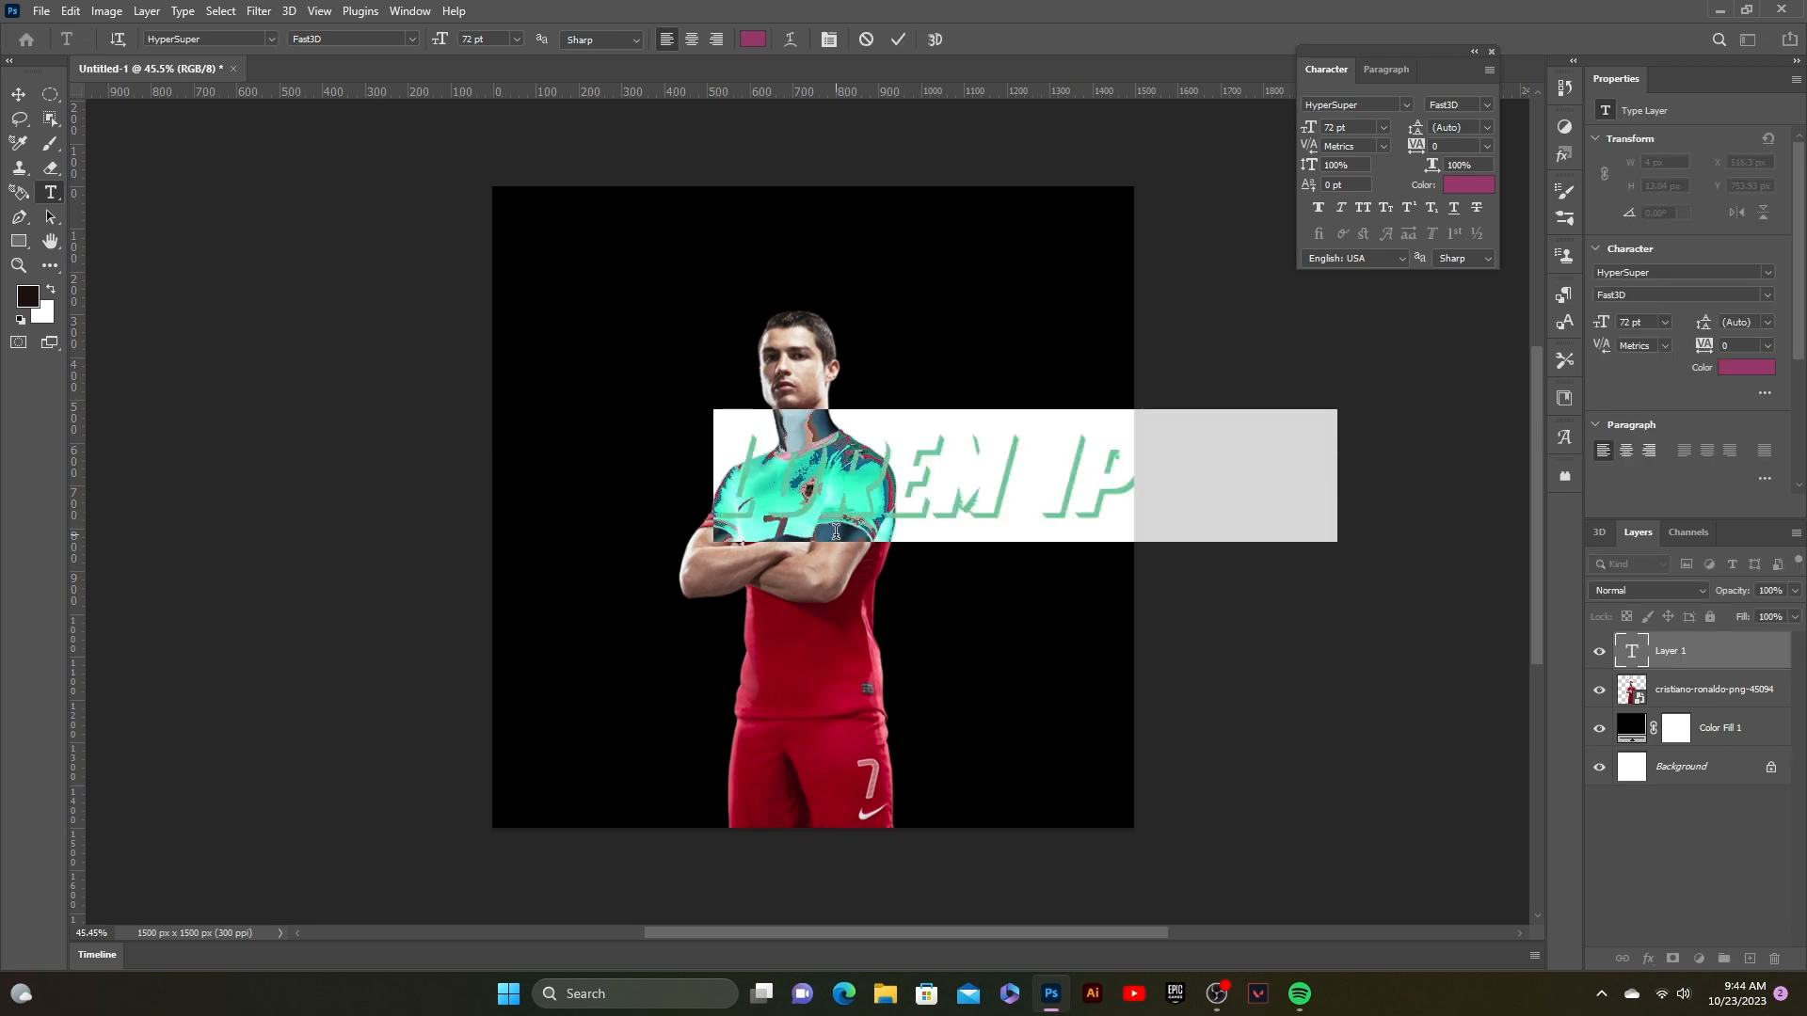
text(HAL)
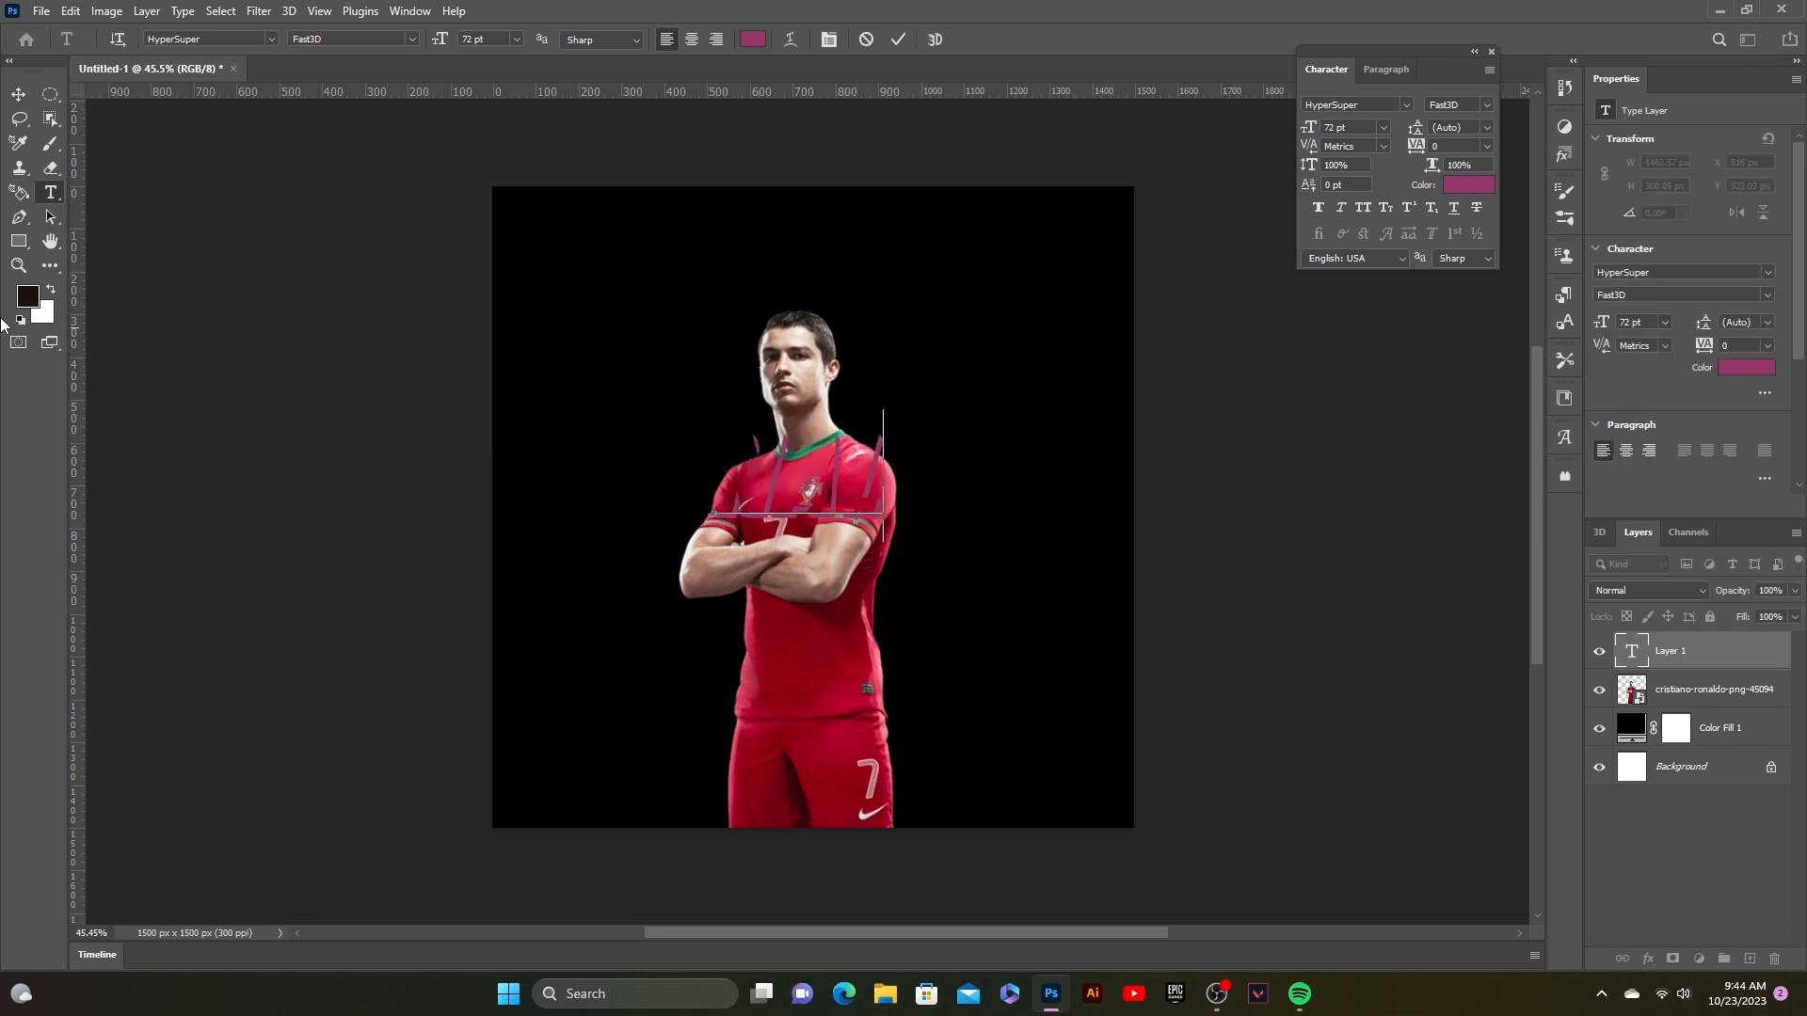
click(898, 38)
click(18, 94)
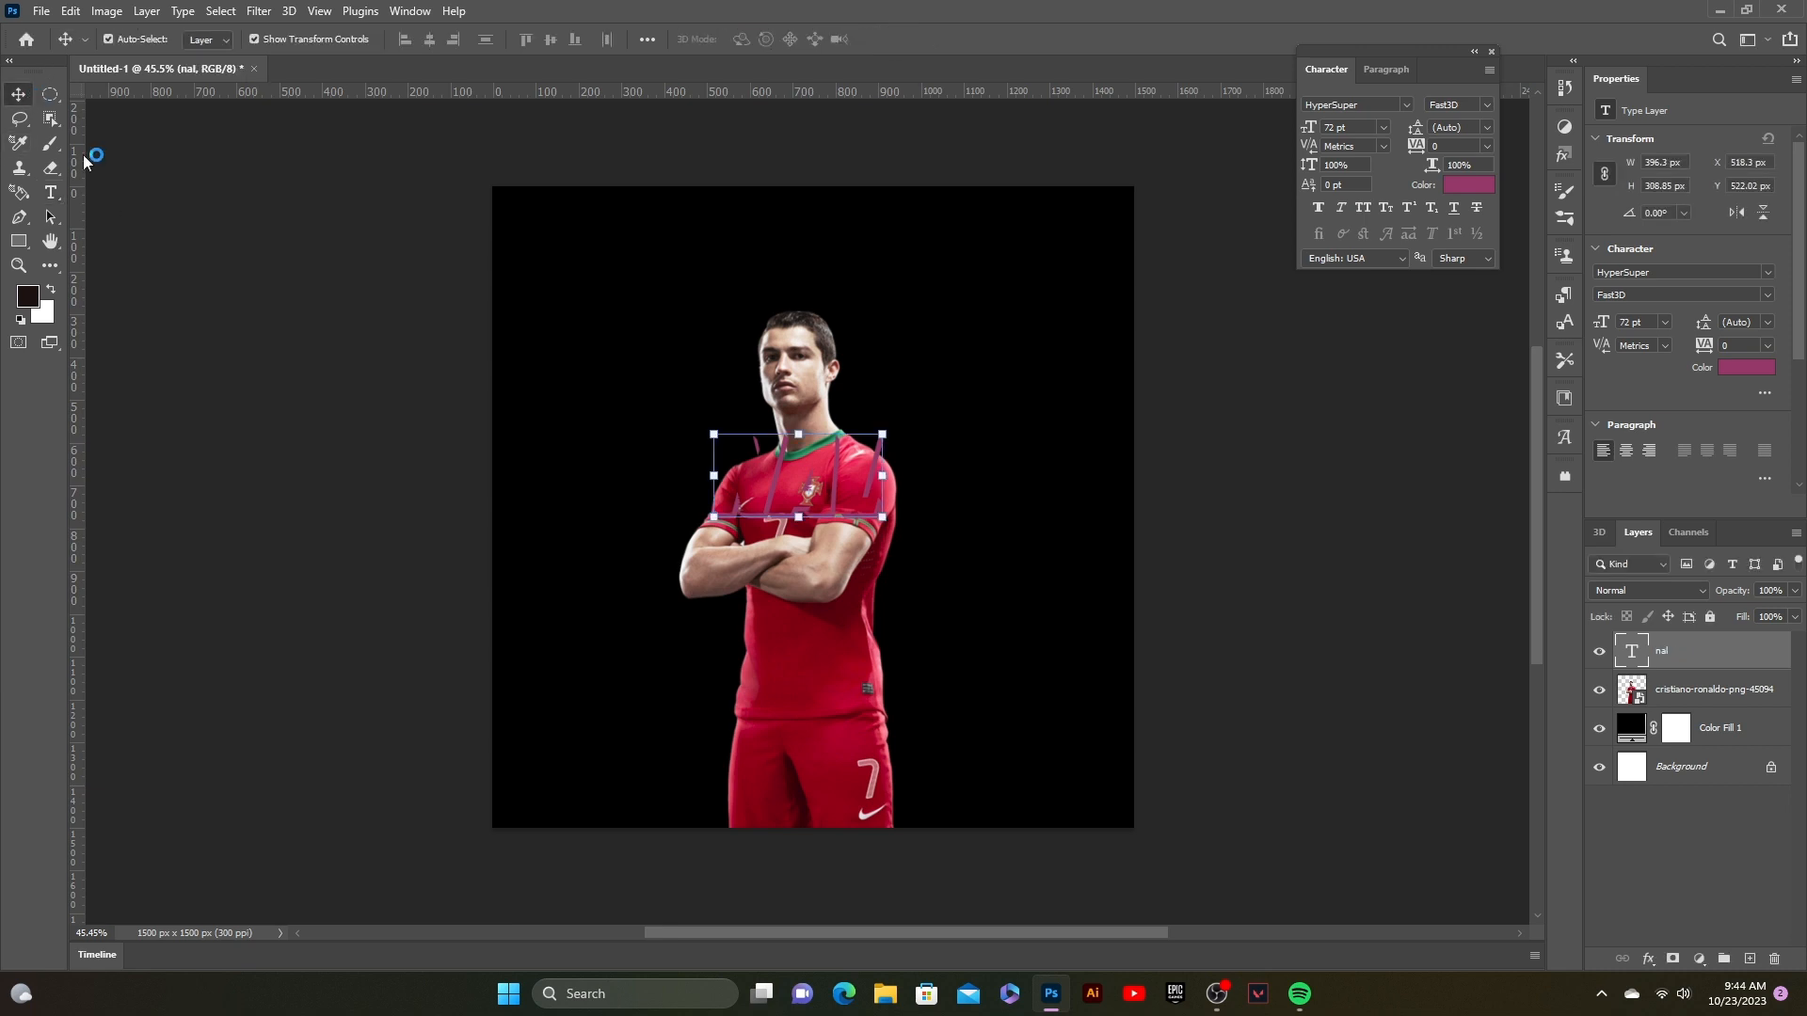
- Set the "nal" text's font to American Captain and its colour to dark red #8d0000
click(1406, 105)
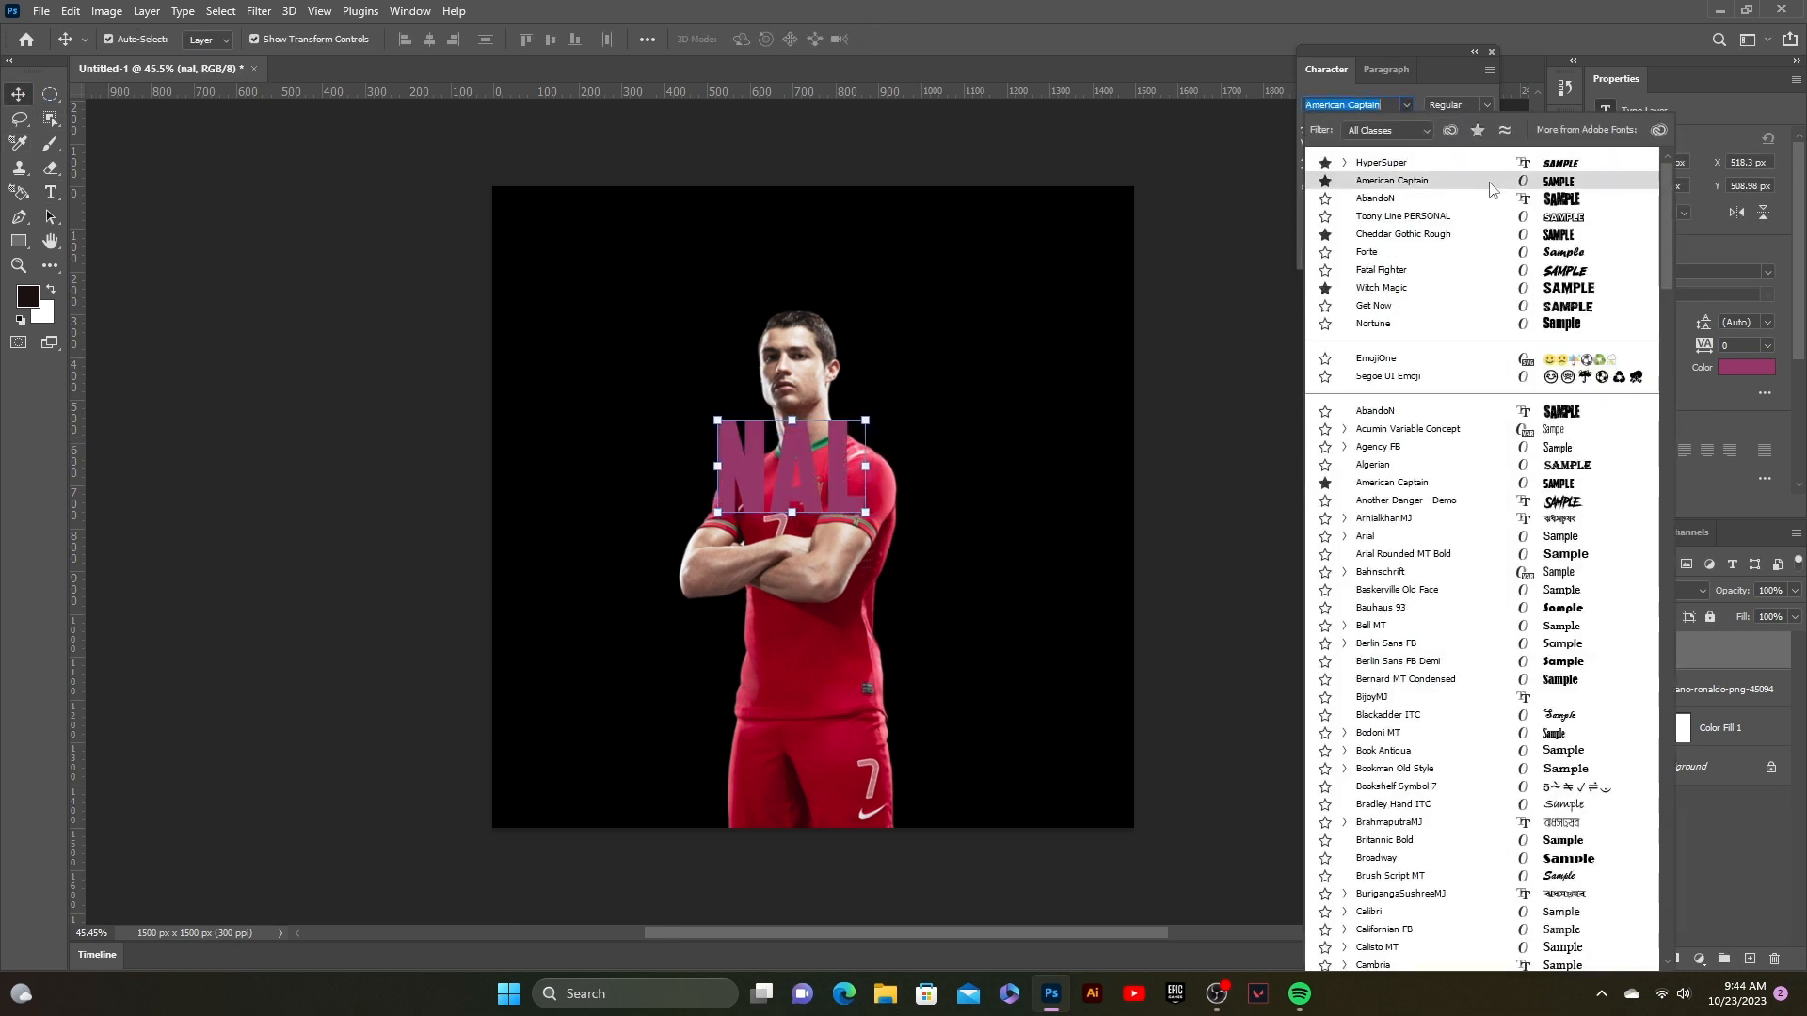
click(1411, 166)
click(1490, 185)
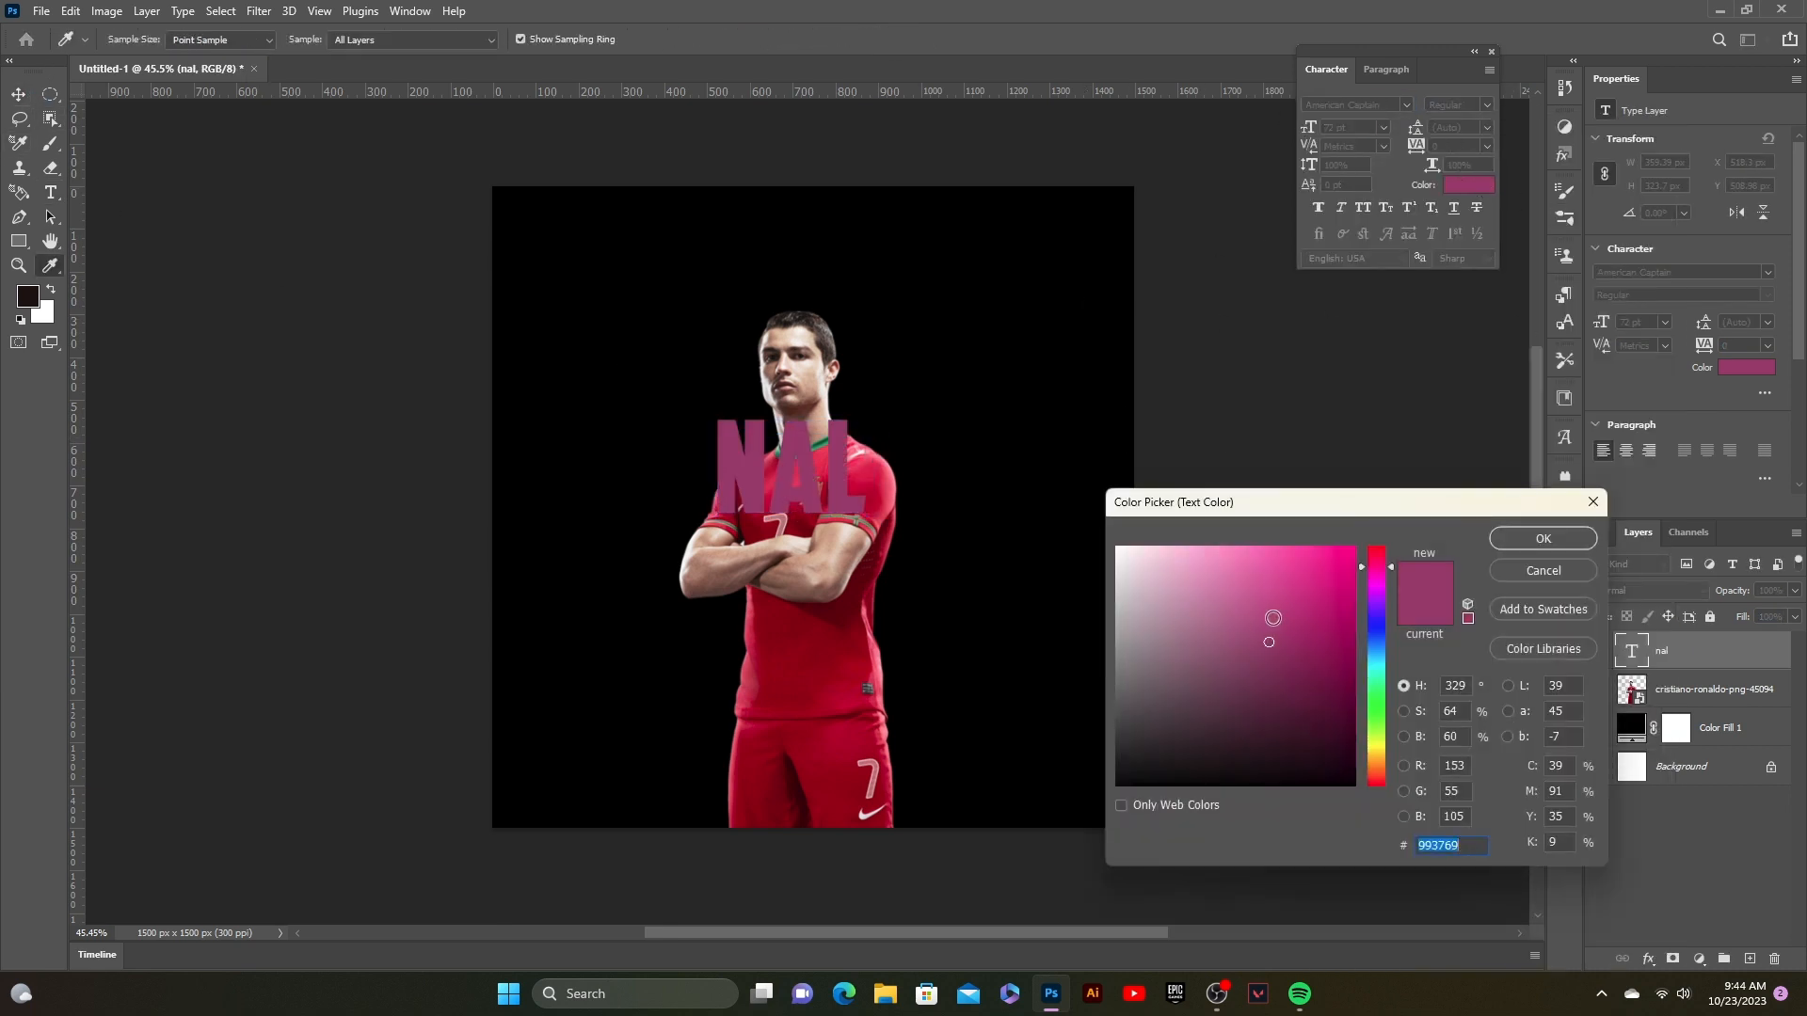
mouse_move(1275, 614)
mouse_down()
mouse_move(1328, 783)
mouse_move(1320, 649)
mouse_up()
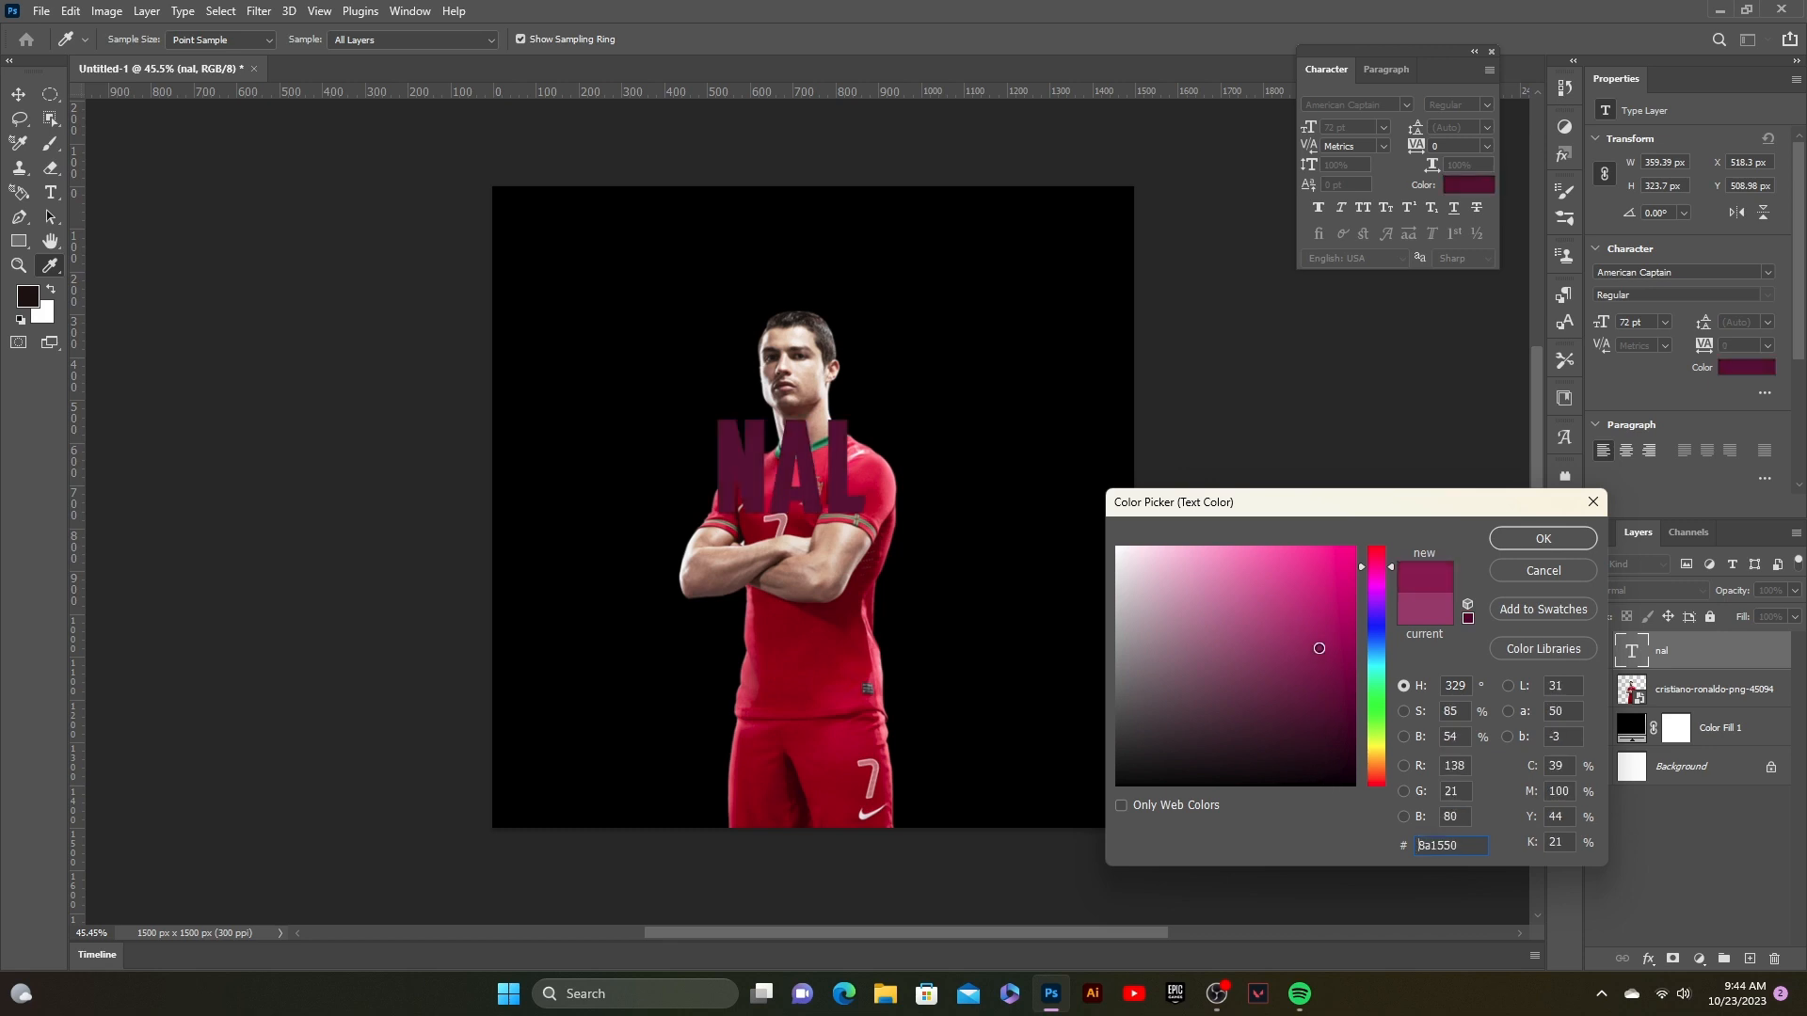
drag(1376, 583, 1370, 785)
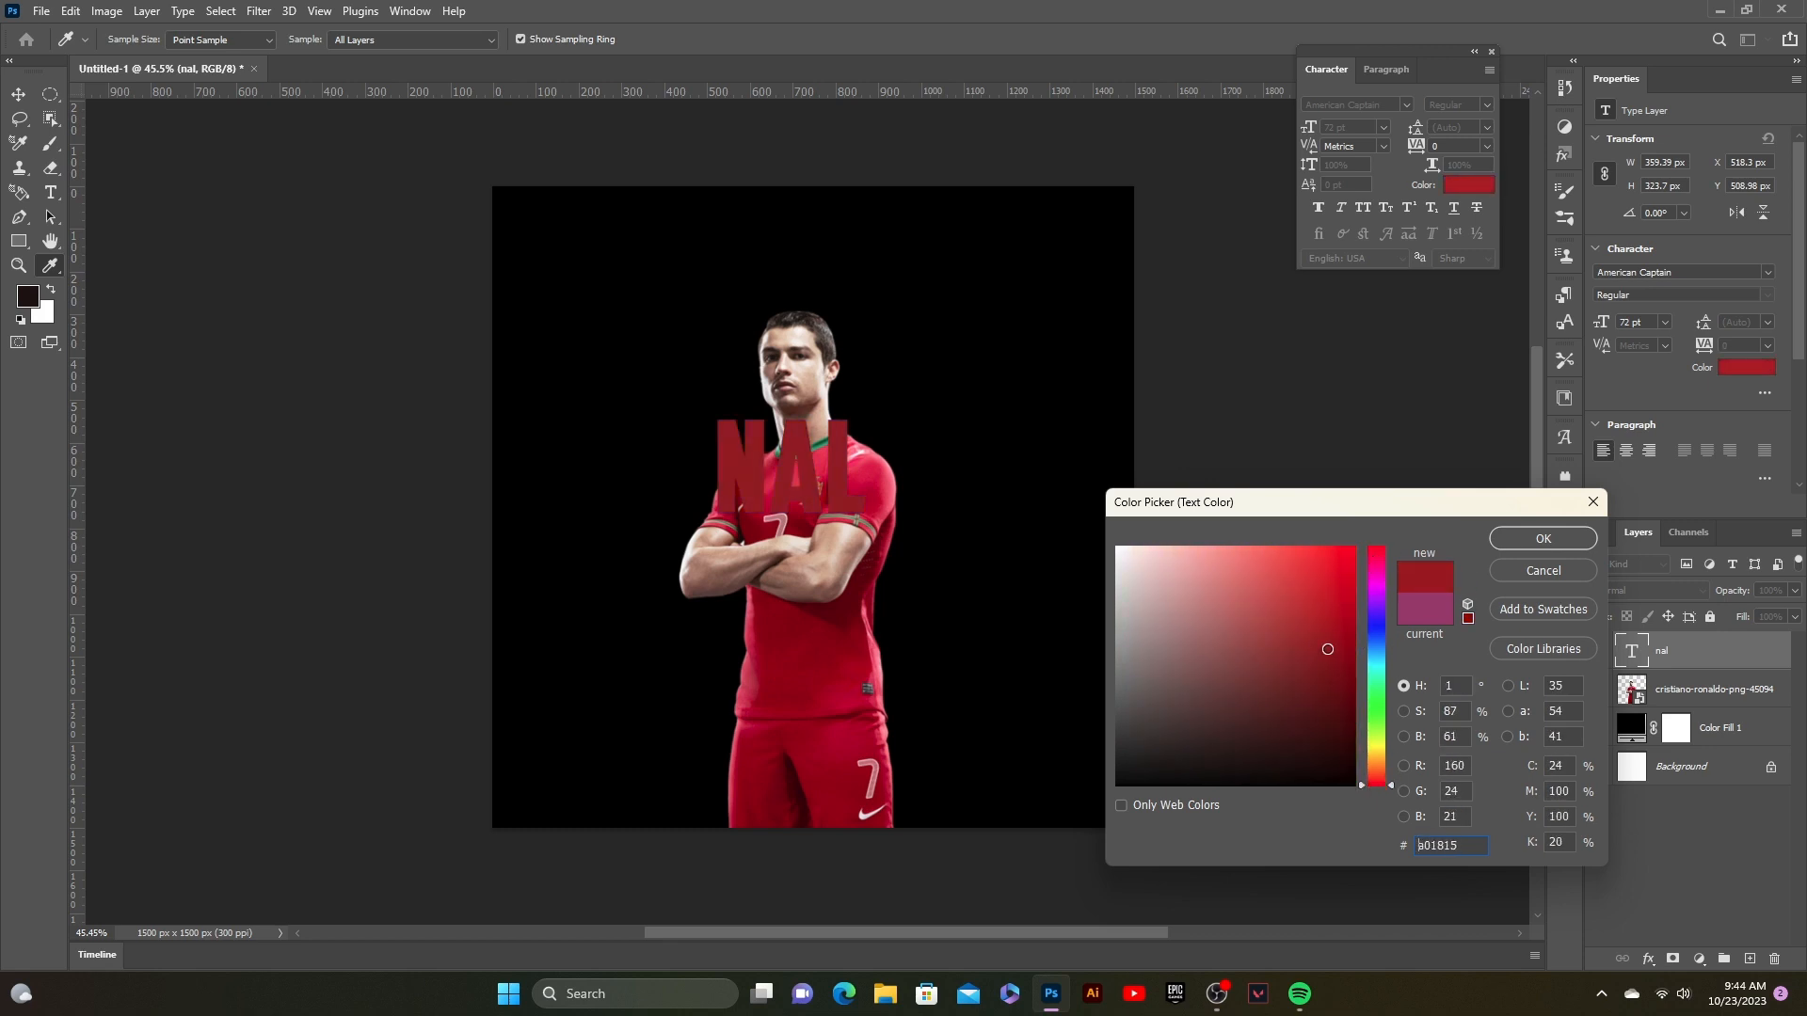
drag(1327, 650, 1352, 697)
click(841, 626)
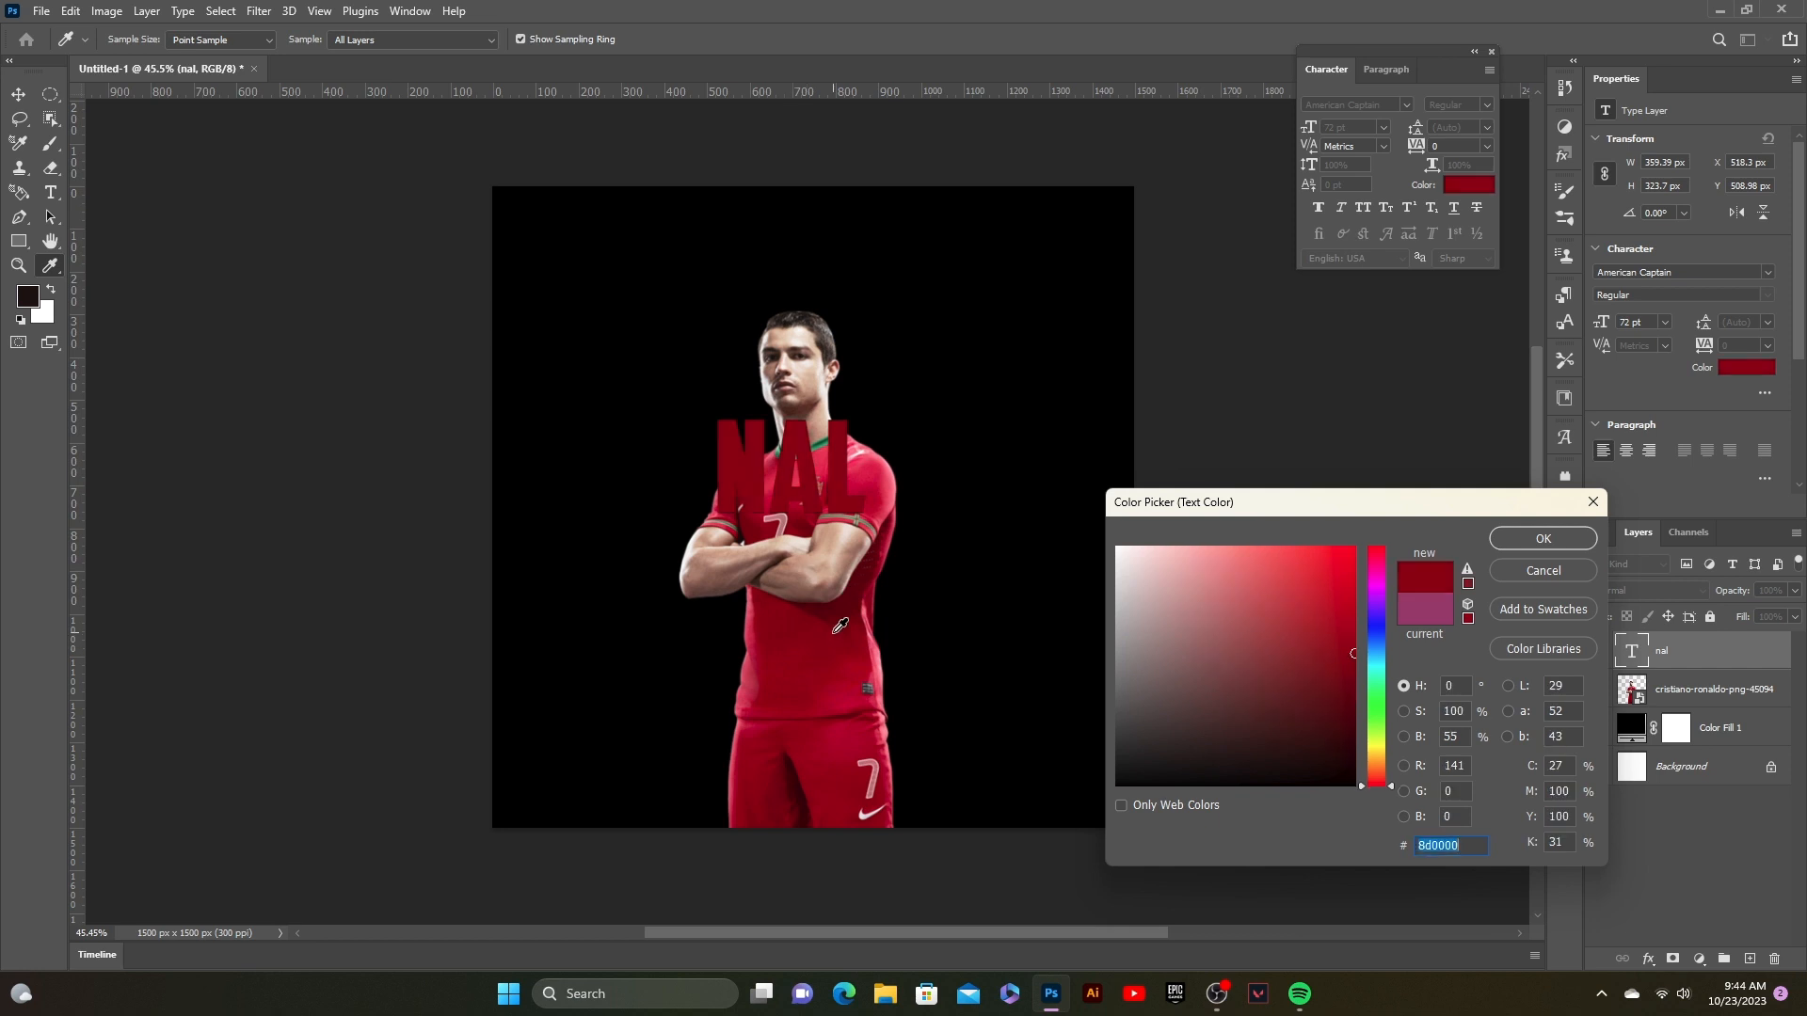
click(1542, 539)
- Move the "nal" text lower on the player's chest and clip its layer to the player image
key(v)
drag(1418, 494, 1431, 534)
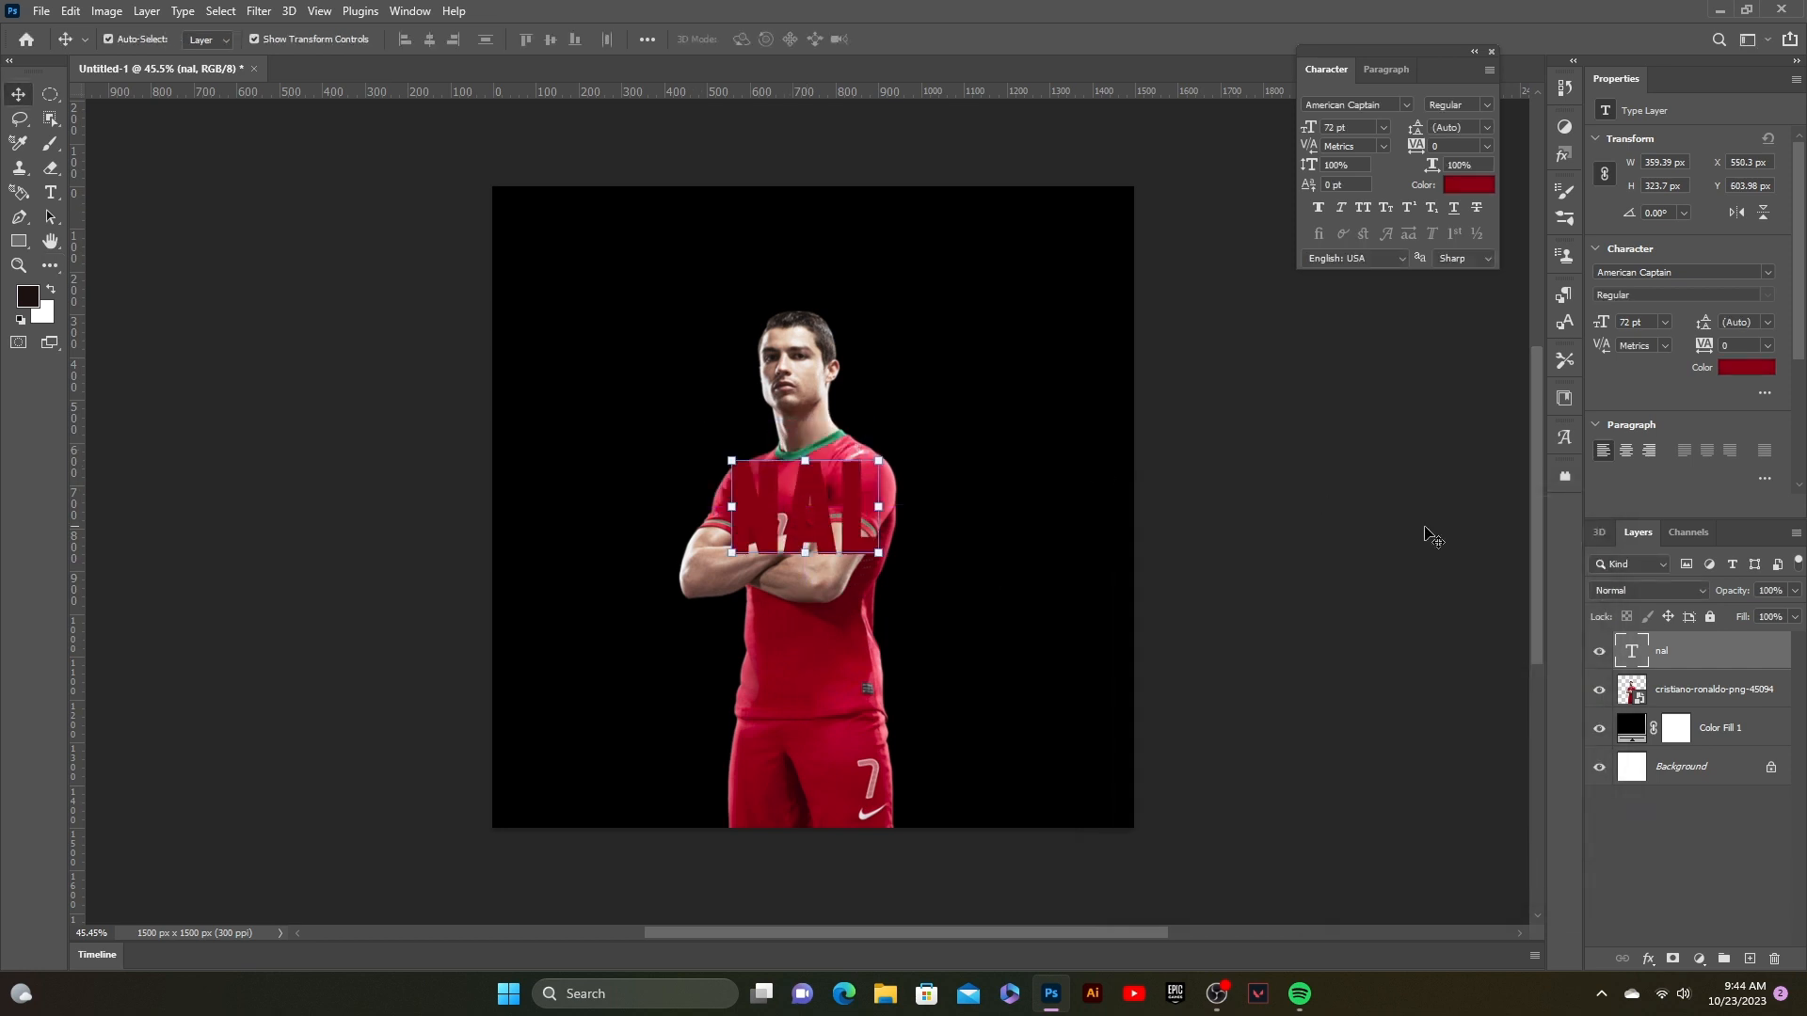
click(1796, 533)
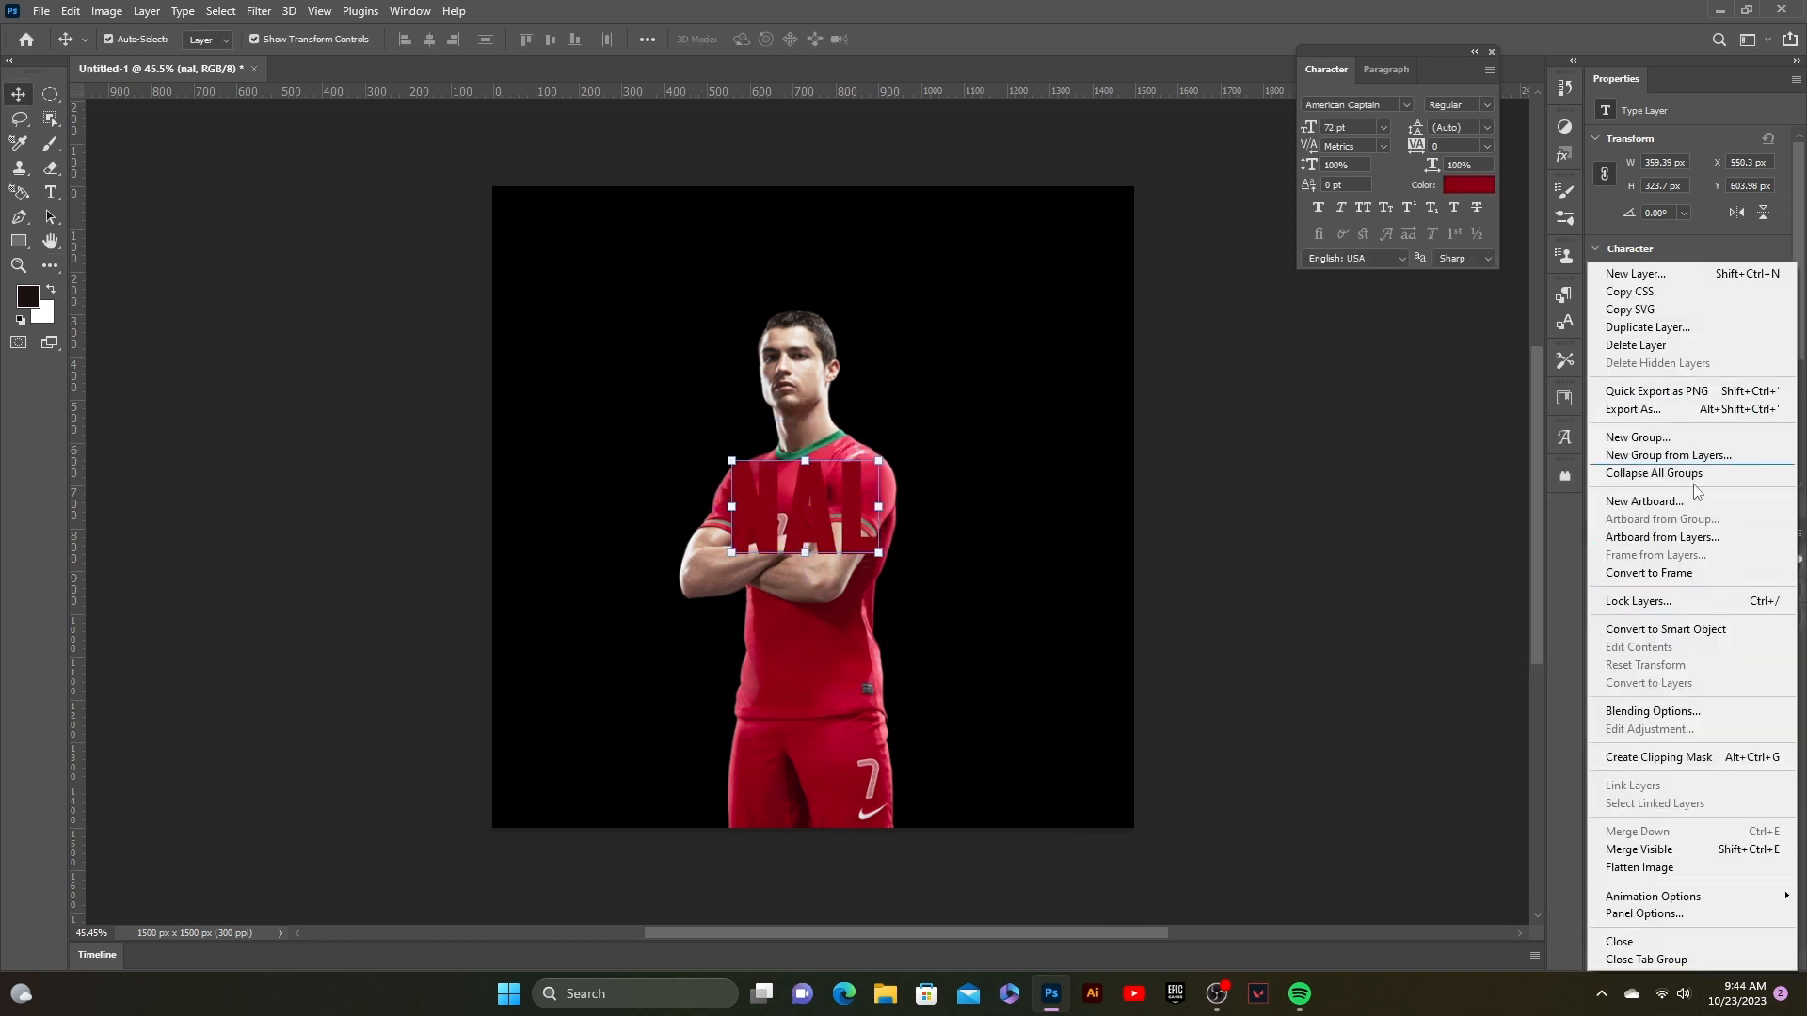
click(1705, 756)
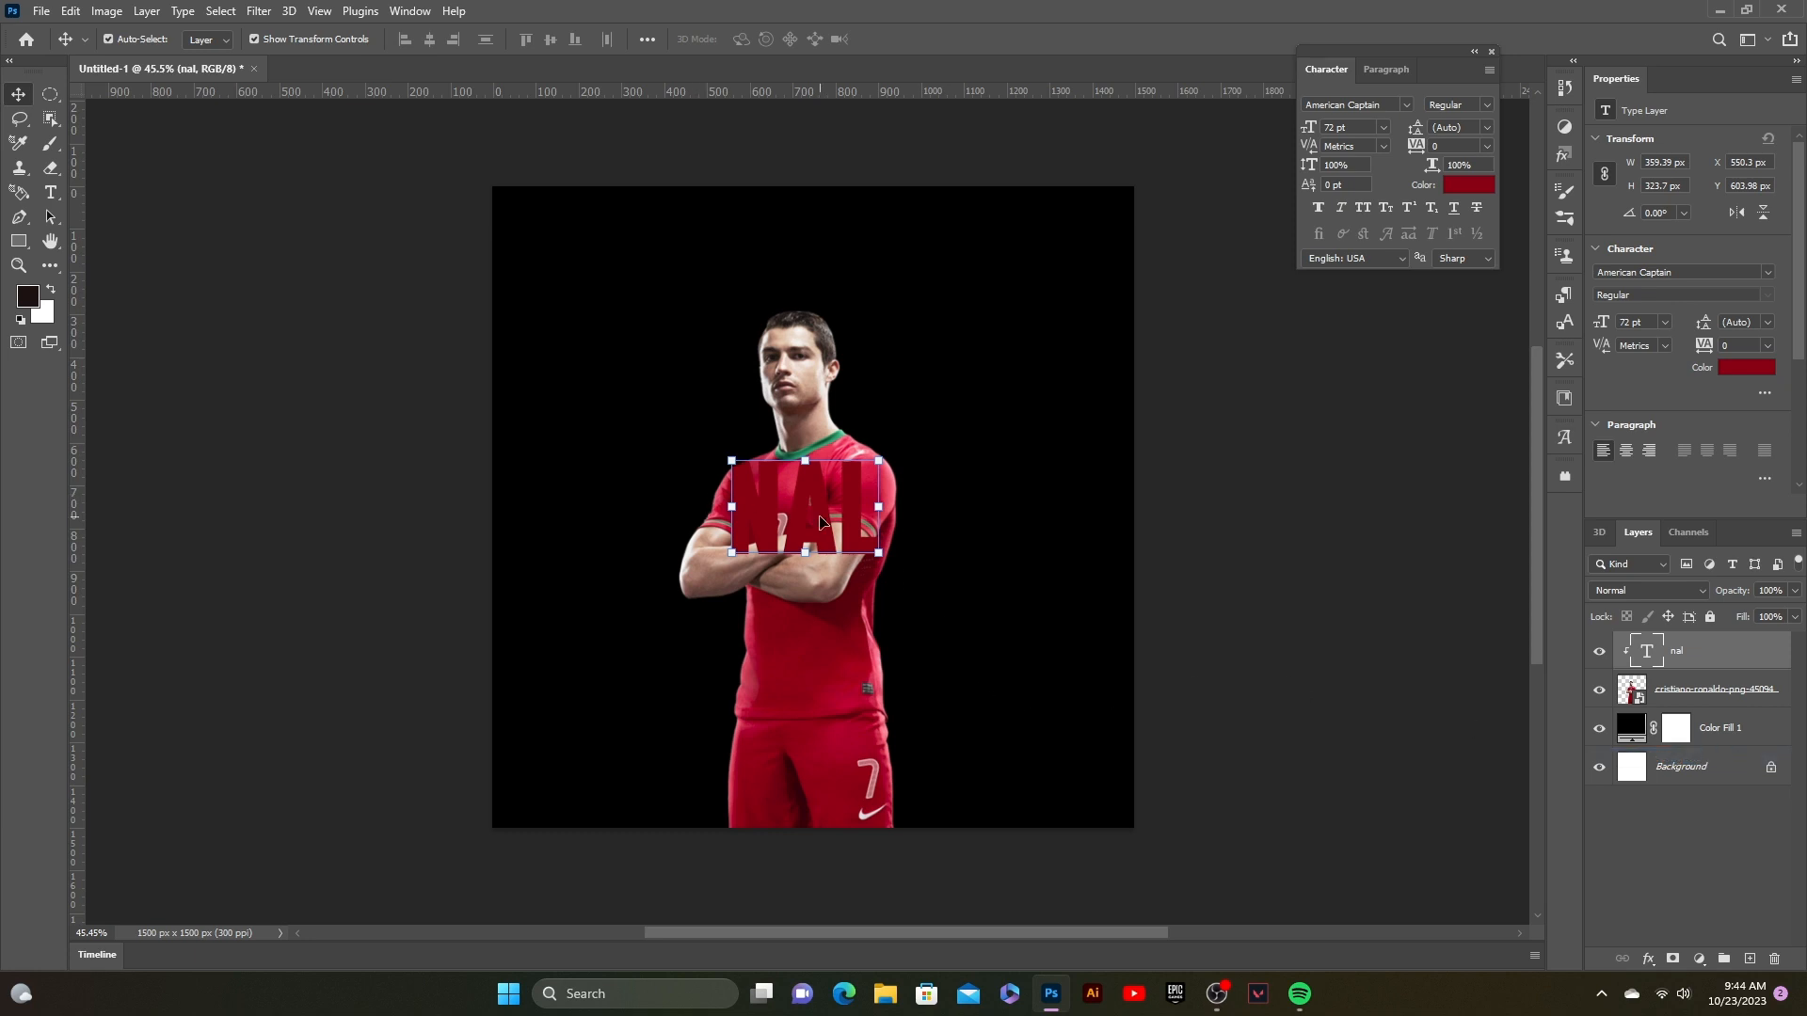
- Enlarge the "nal" text to about 96.41 pt and position it across the player's chest and crossed arms
mouse_move(820, 522)
mouse_down()
mouse_move(807, 513)
mouse_move(817, 529)
mouse_up()
drag(877, 460, 898, 392)
drag(755, 542, 760, 571)
click(932, 38)
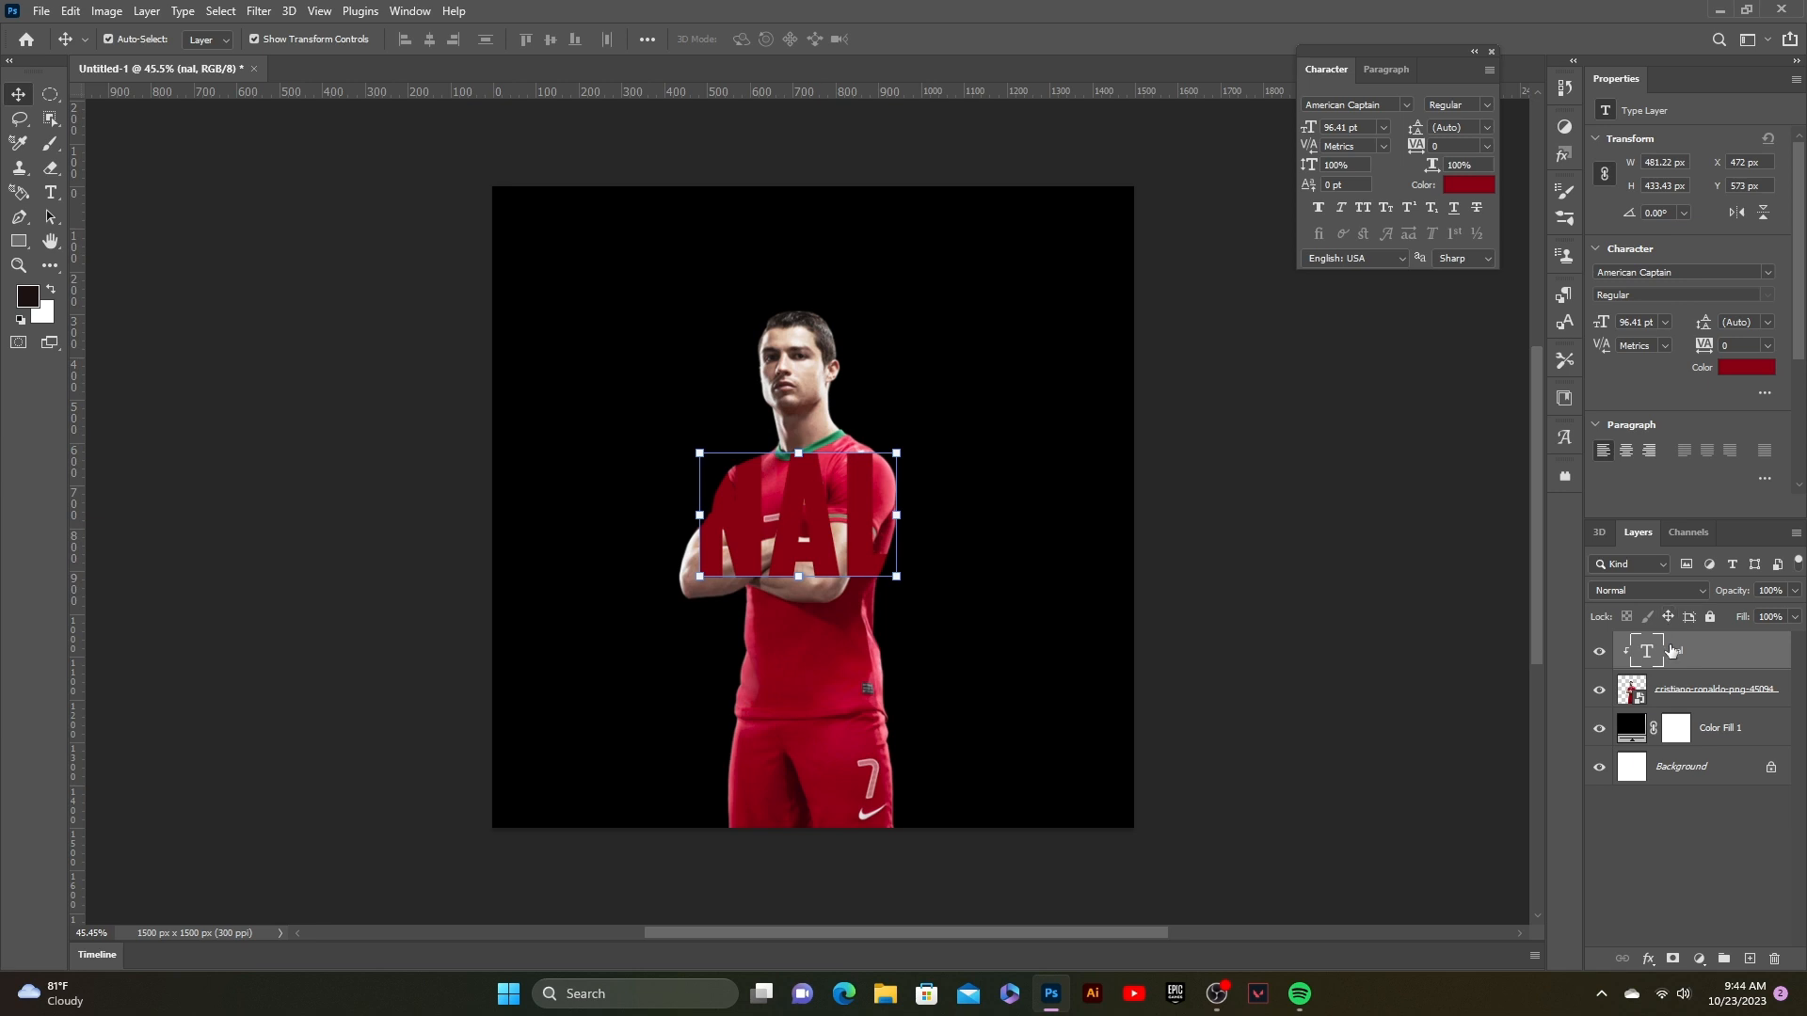
click(19, 240)
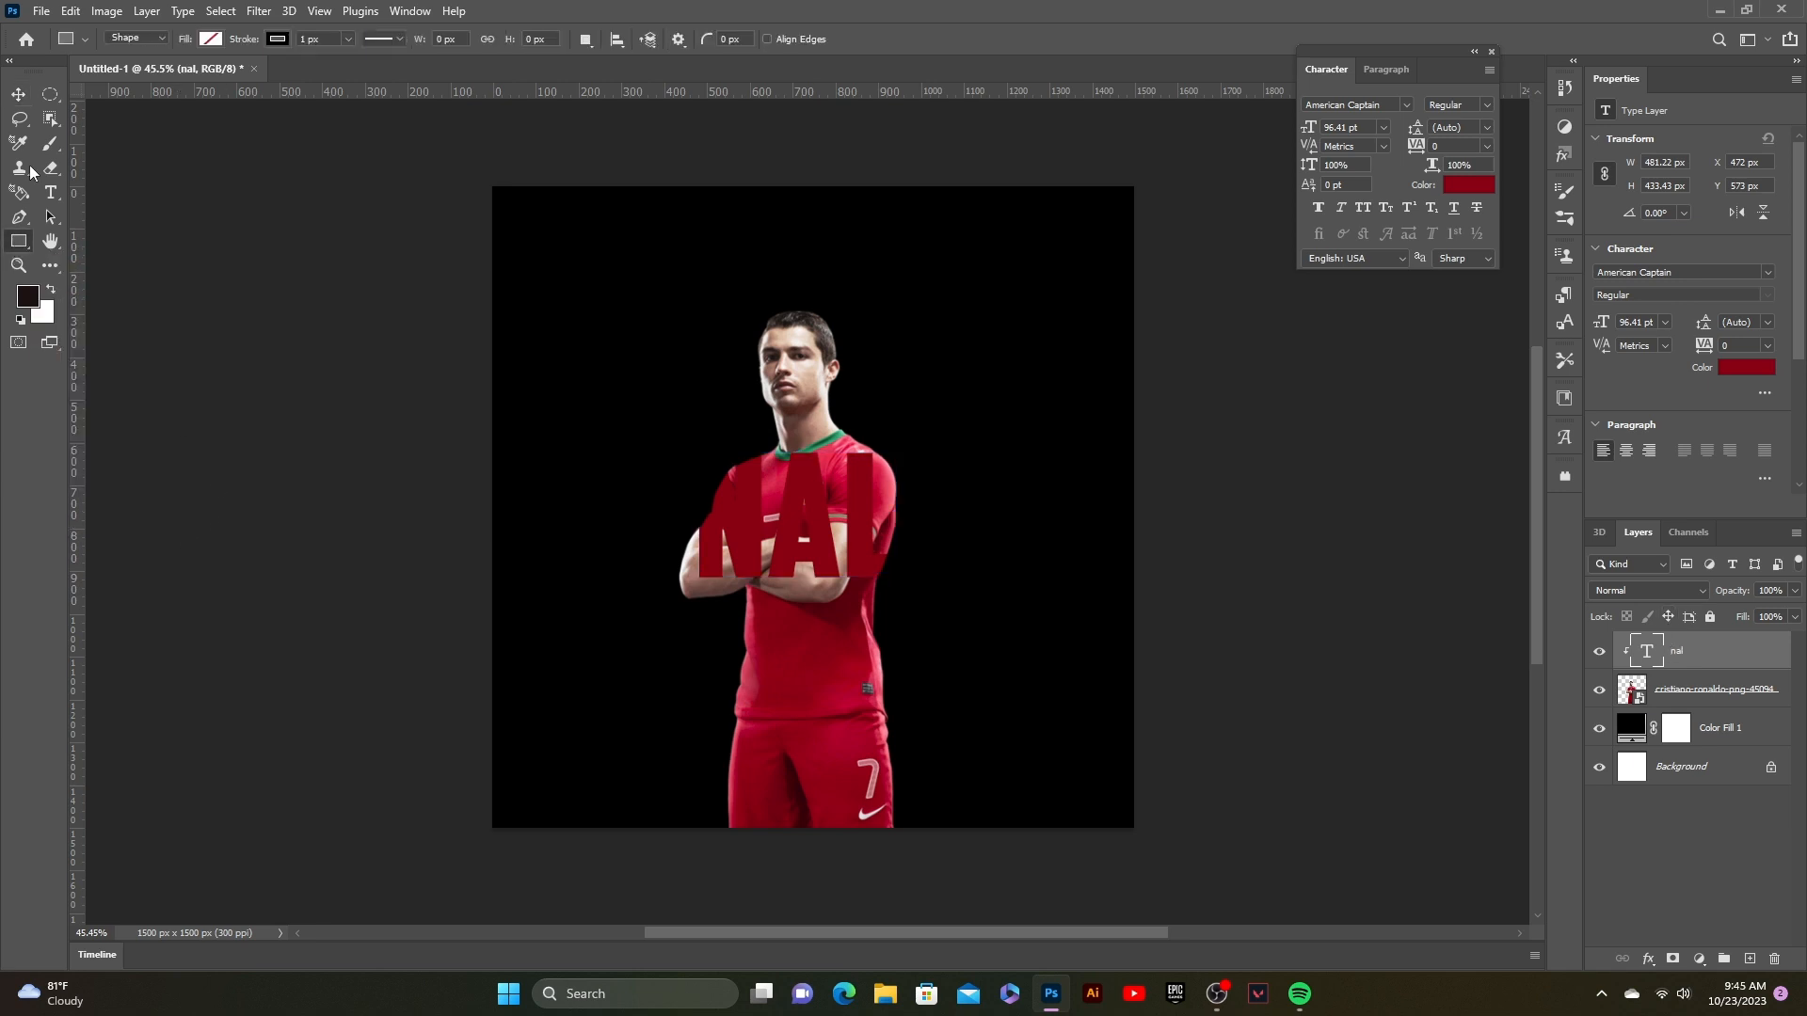
key(v)
right_click(1652, 656)
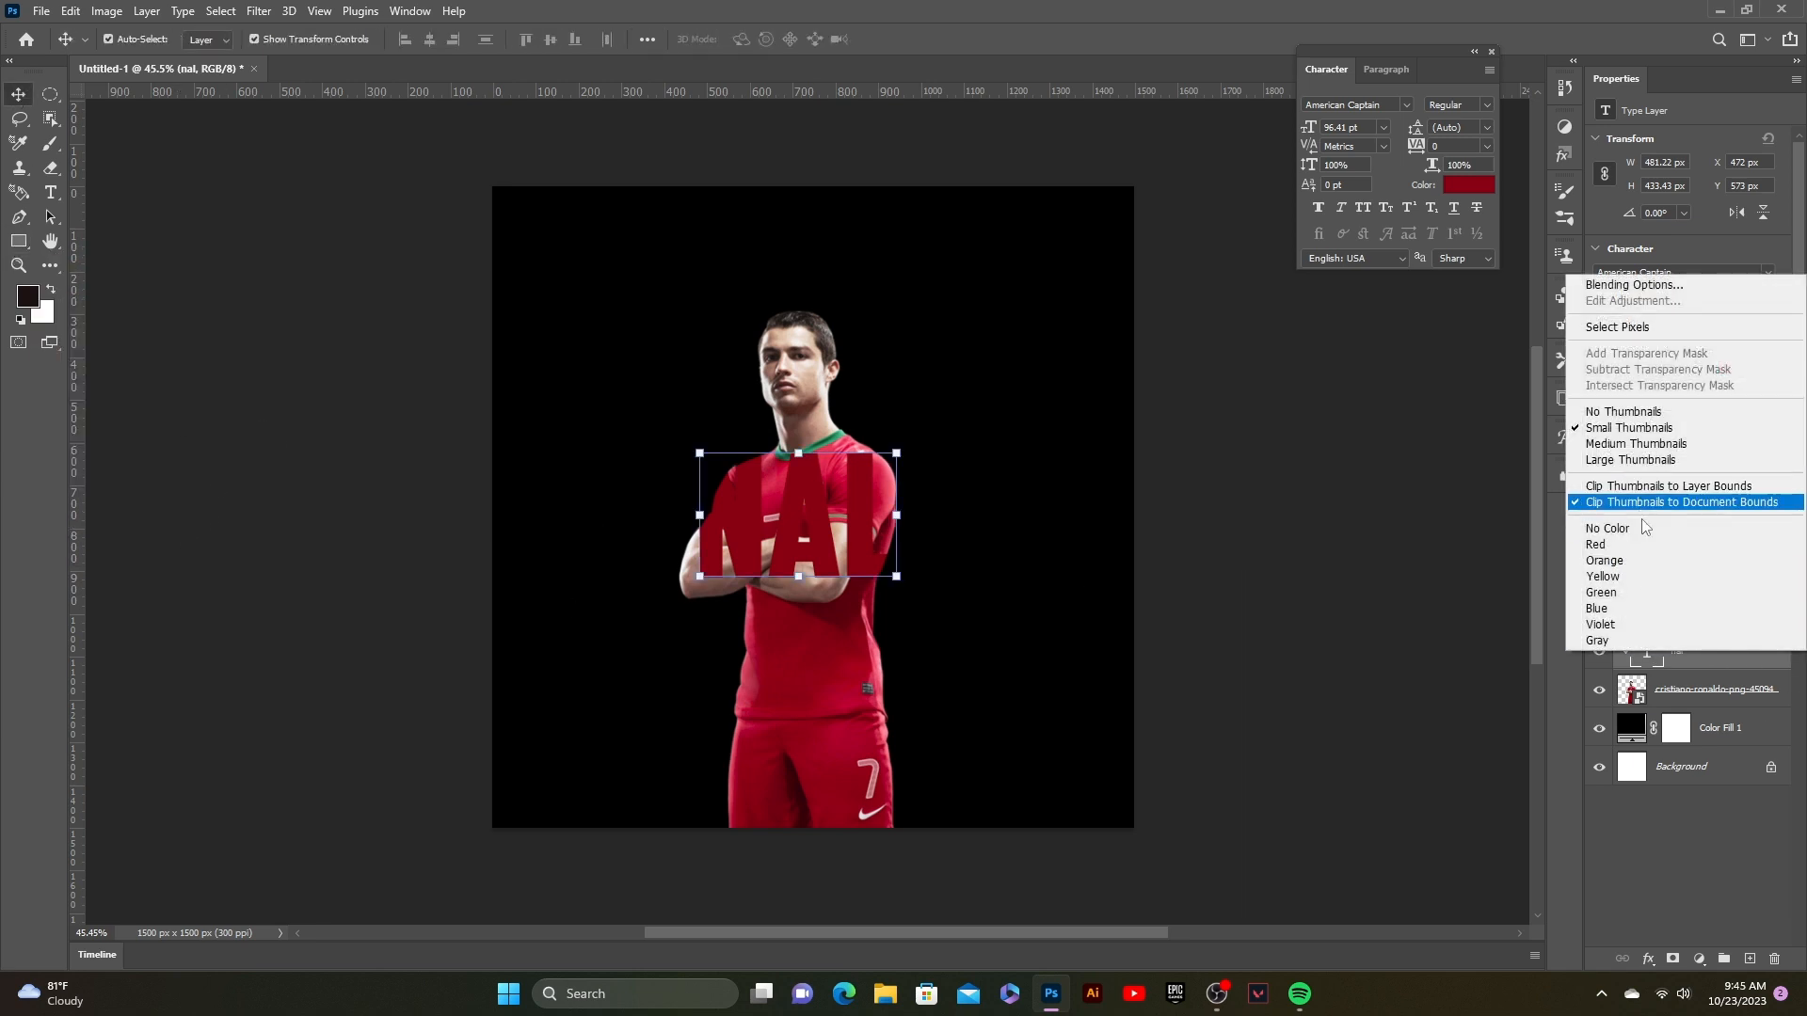
click(1629, 840)
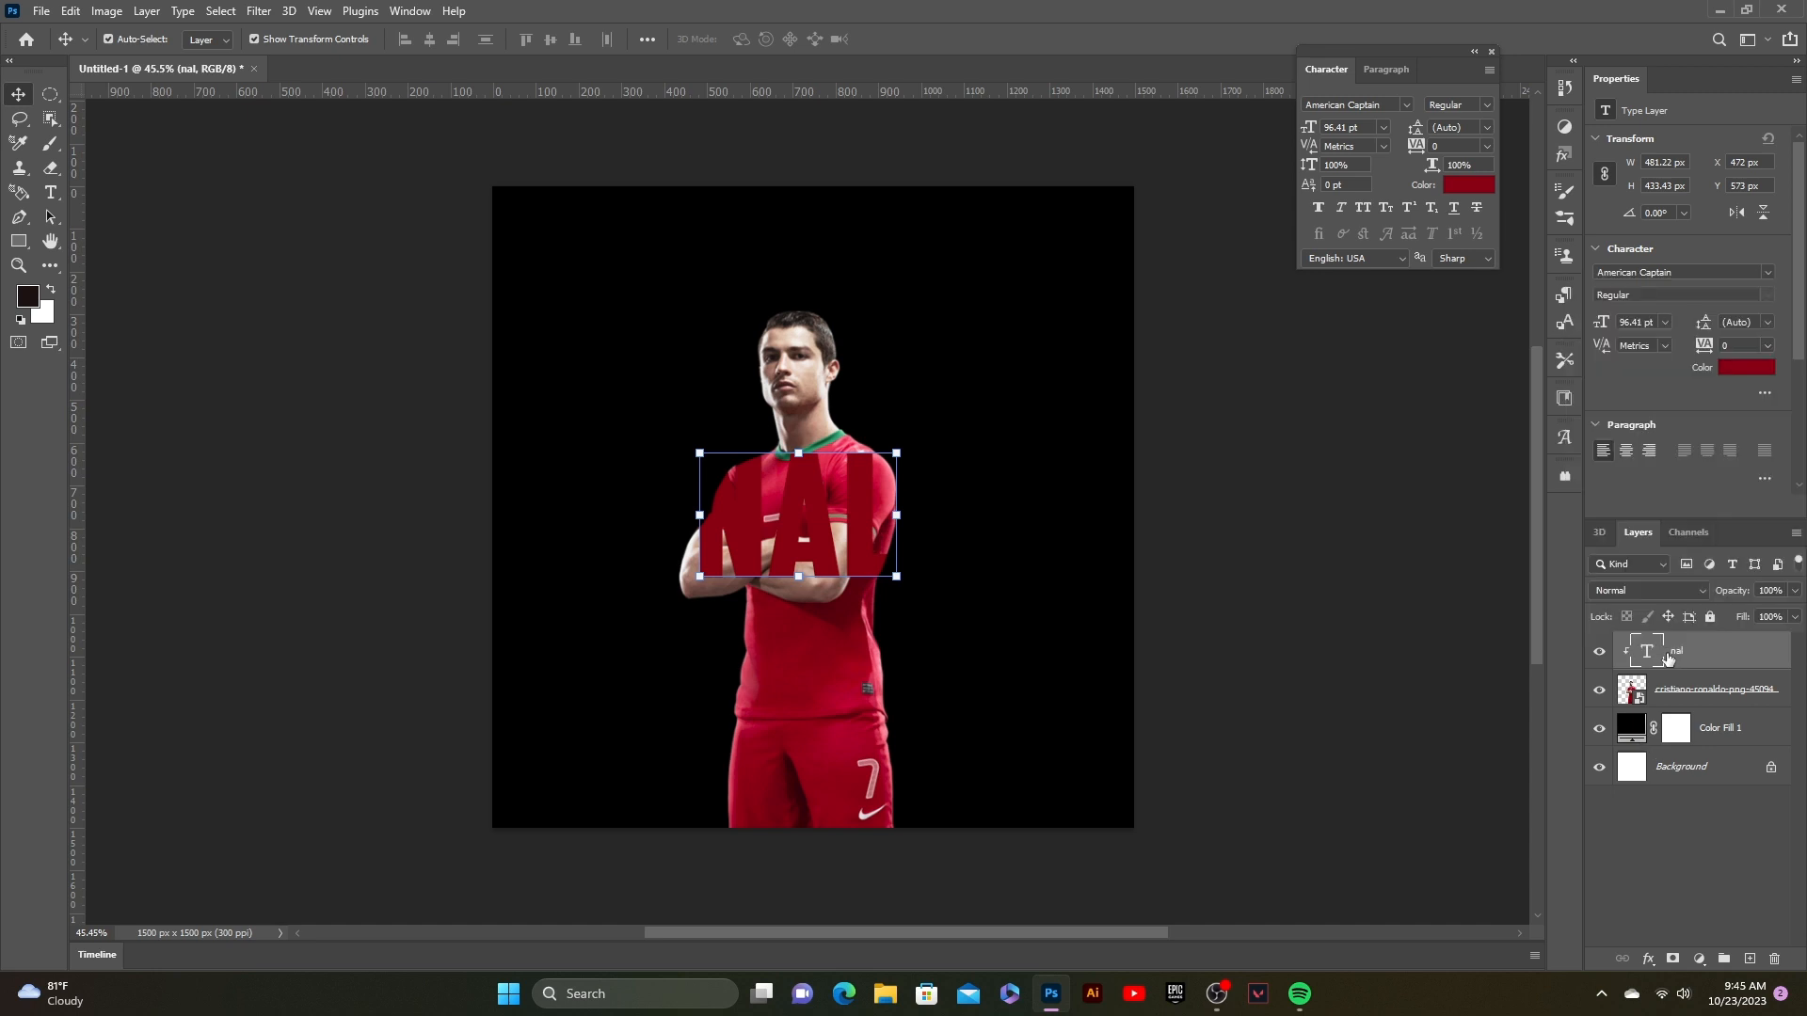
- Convert the "nal" text layer to a shape and set its fill to none
right_click(1669, 656)
click(1483, 467)
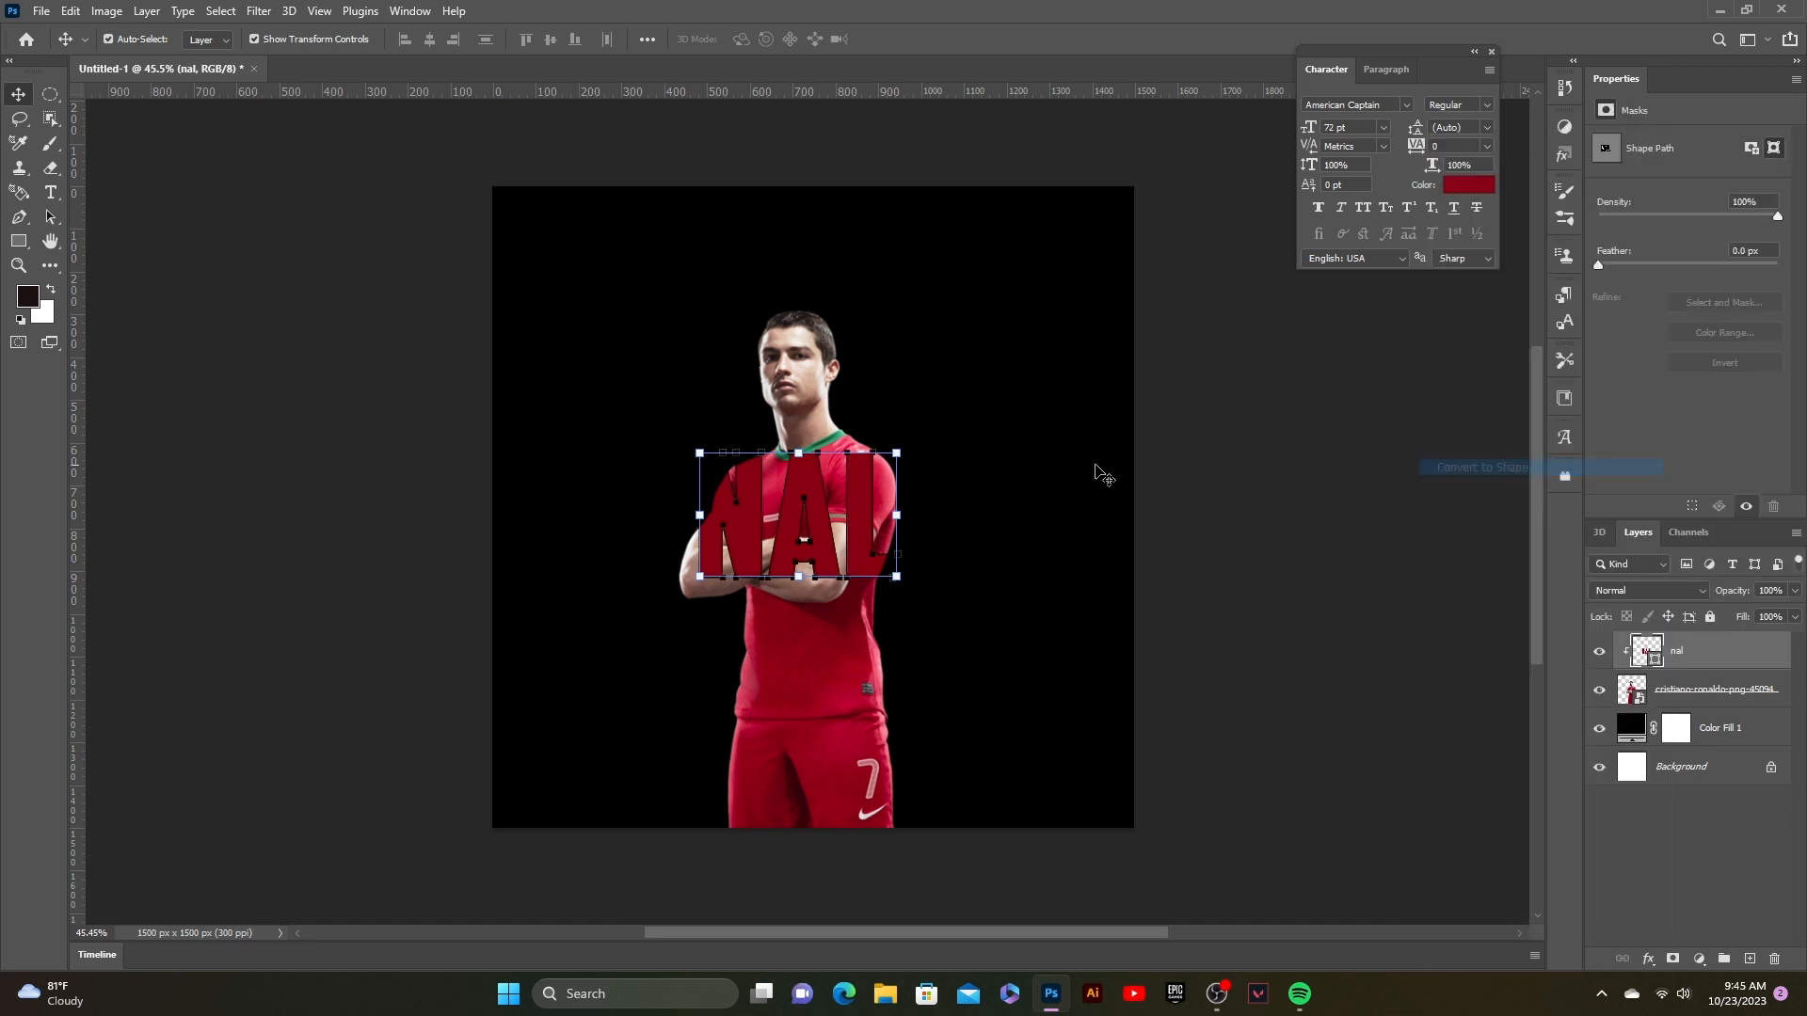
click(19, 242)
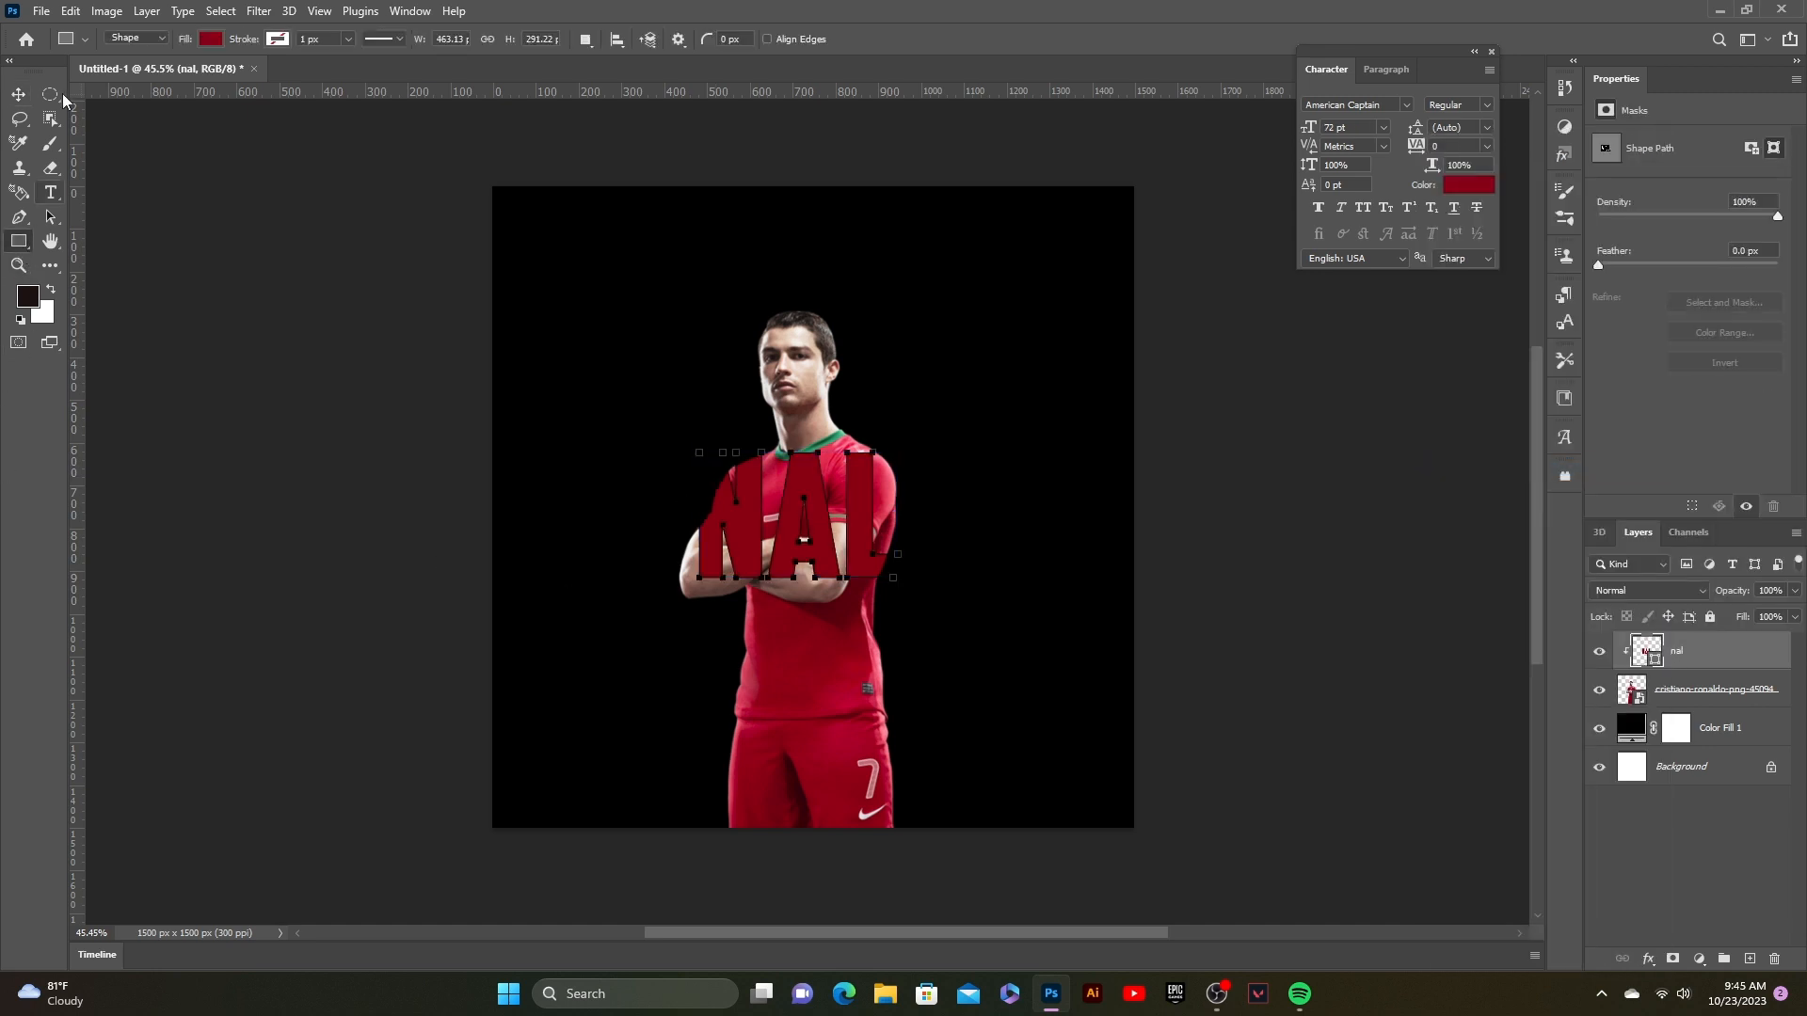
click(209, 40)
click(111, 74)
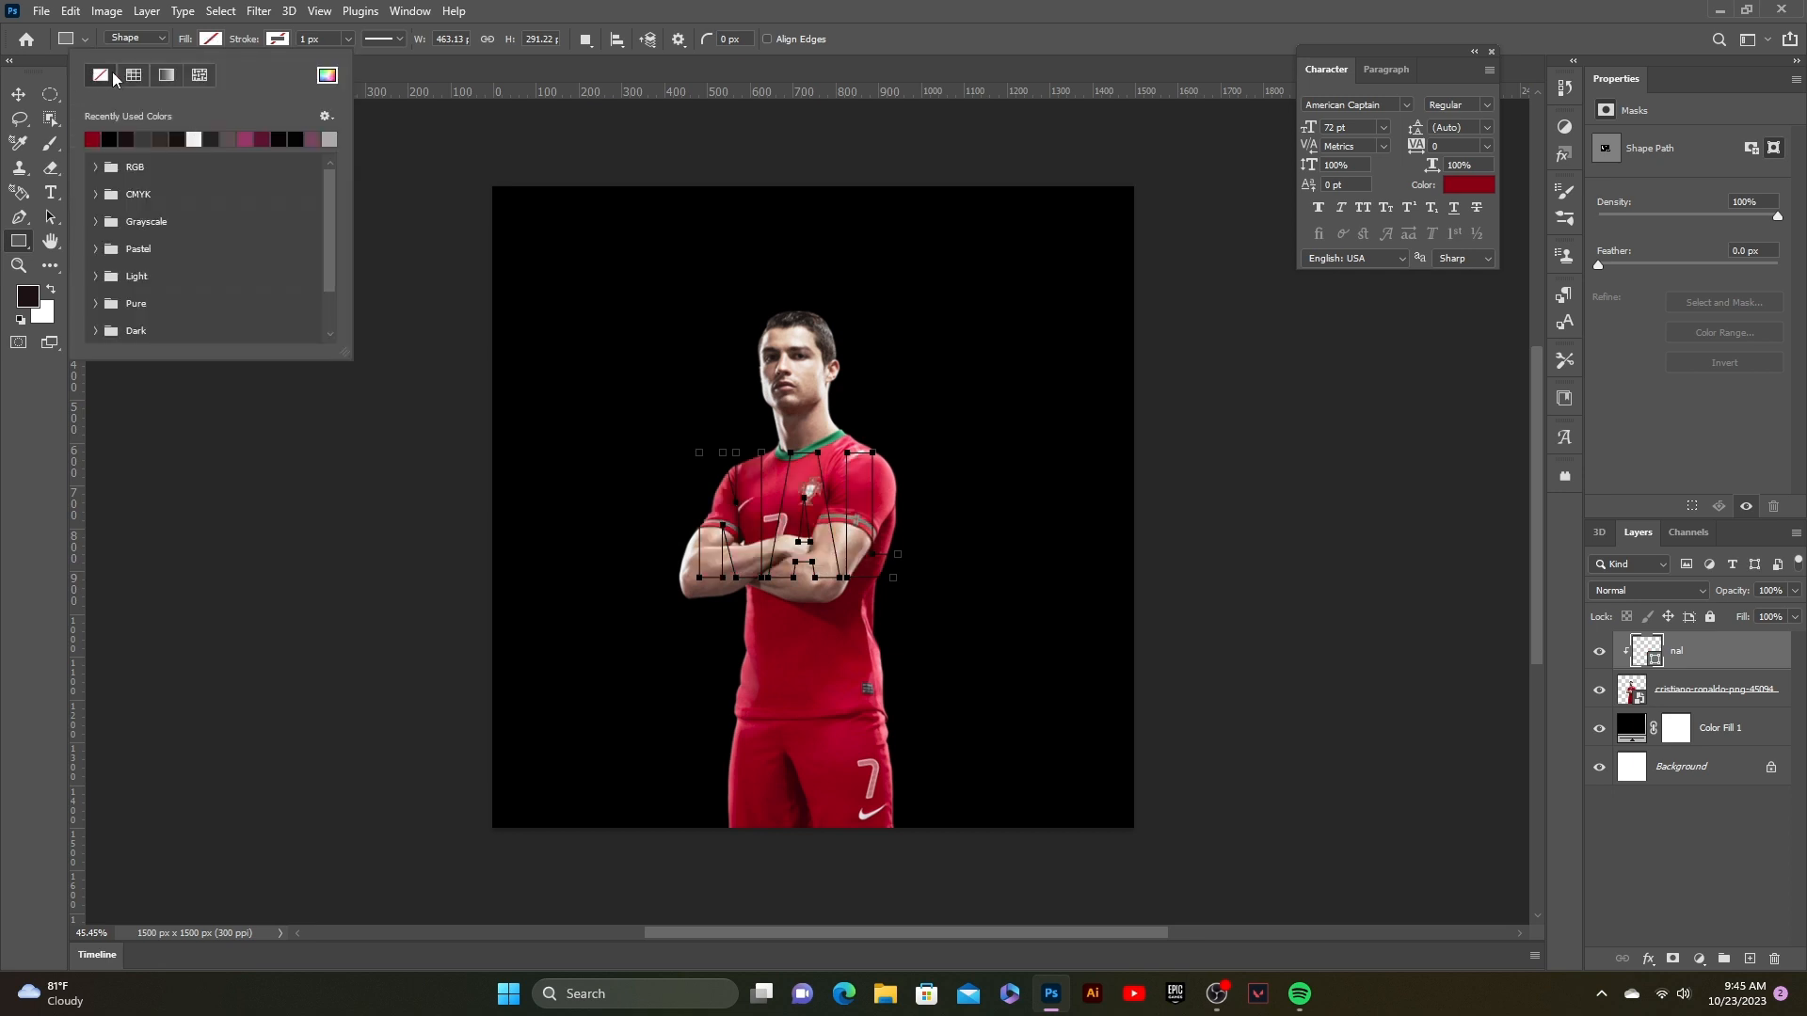
- Set the "nal" shape's stroke colour to black and deselect it
click(287, 44)
click(183, 142)
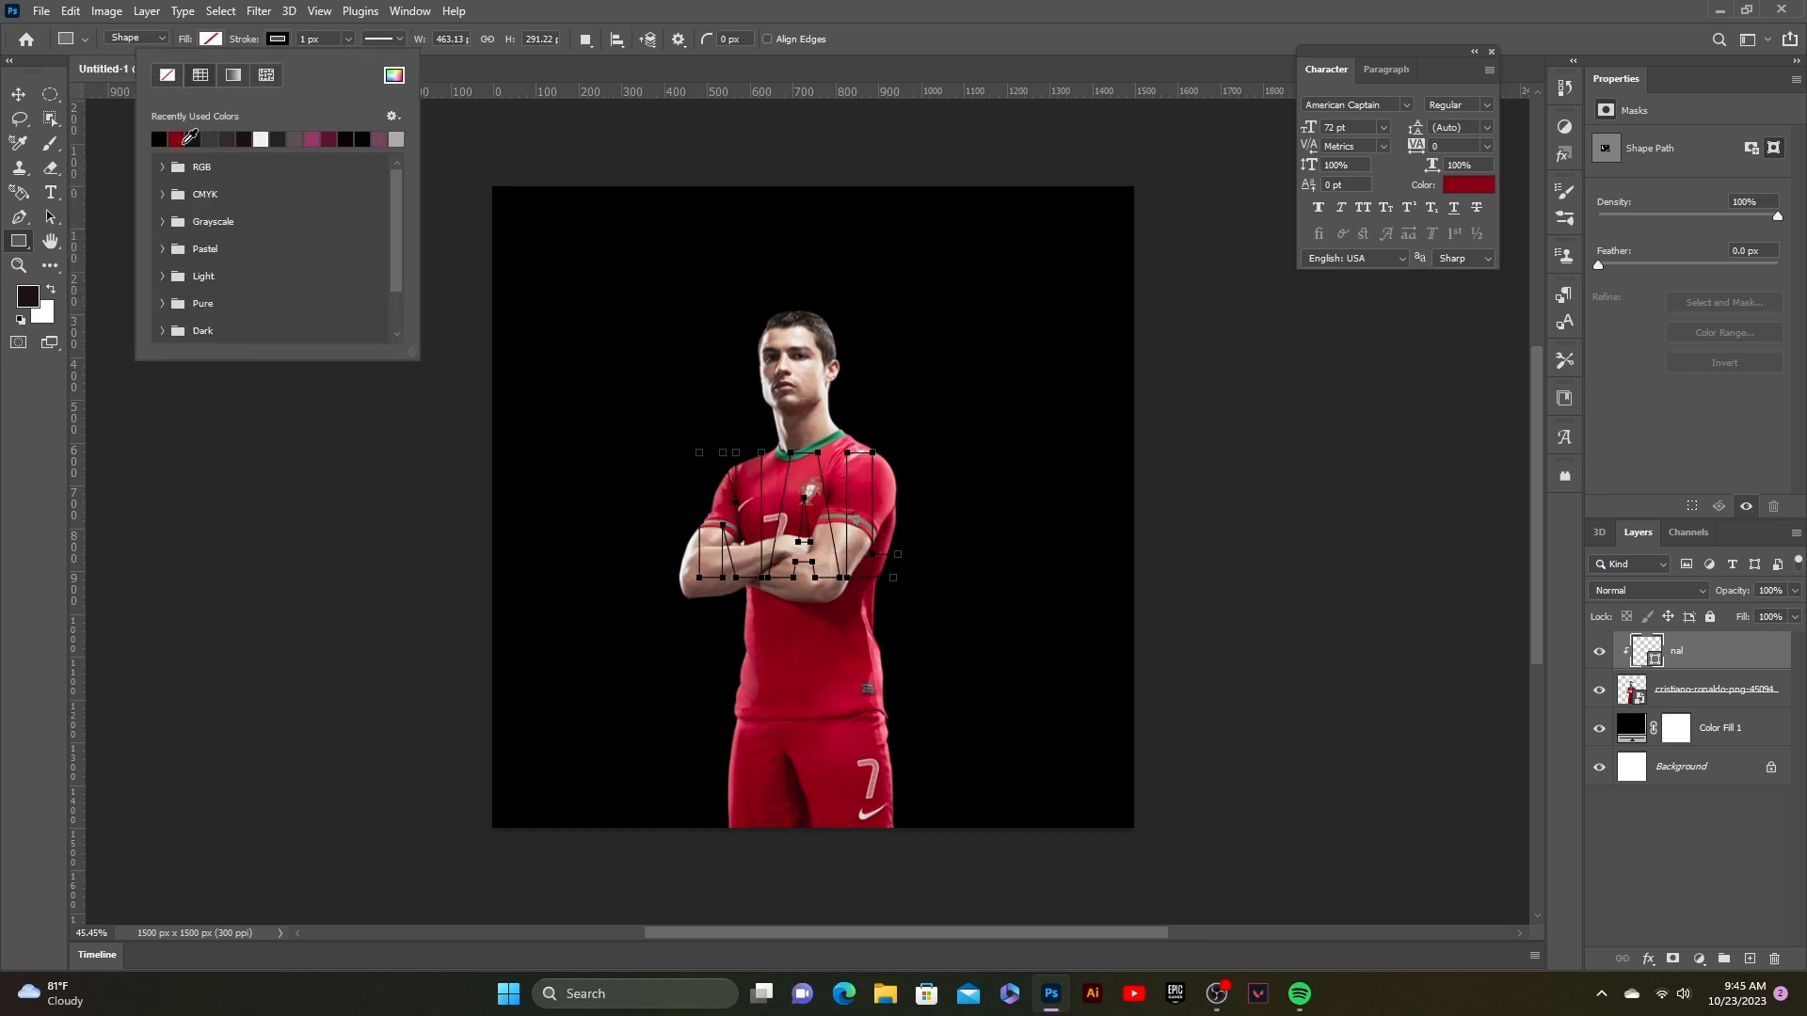
click(18, 98)
click(228, 331)
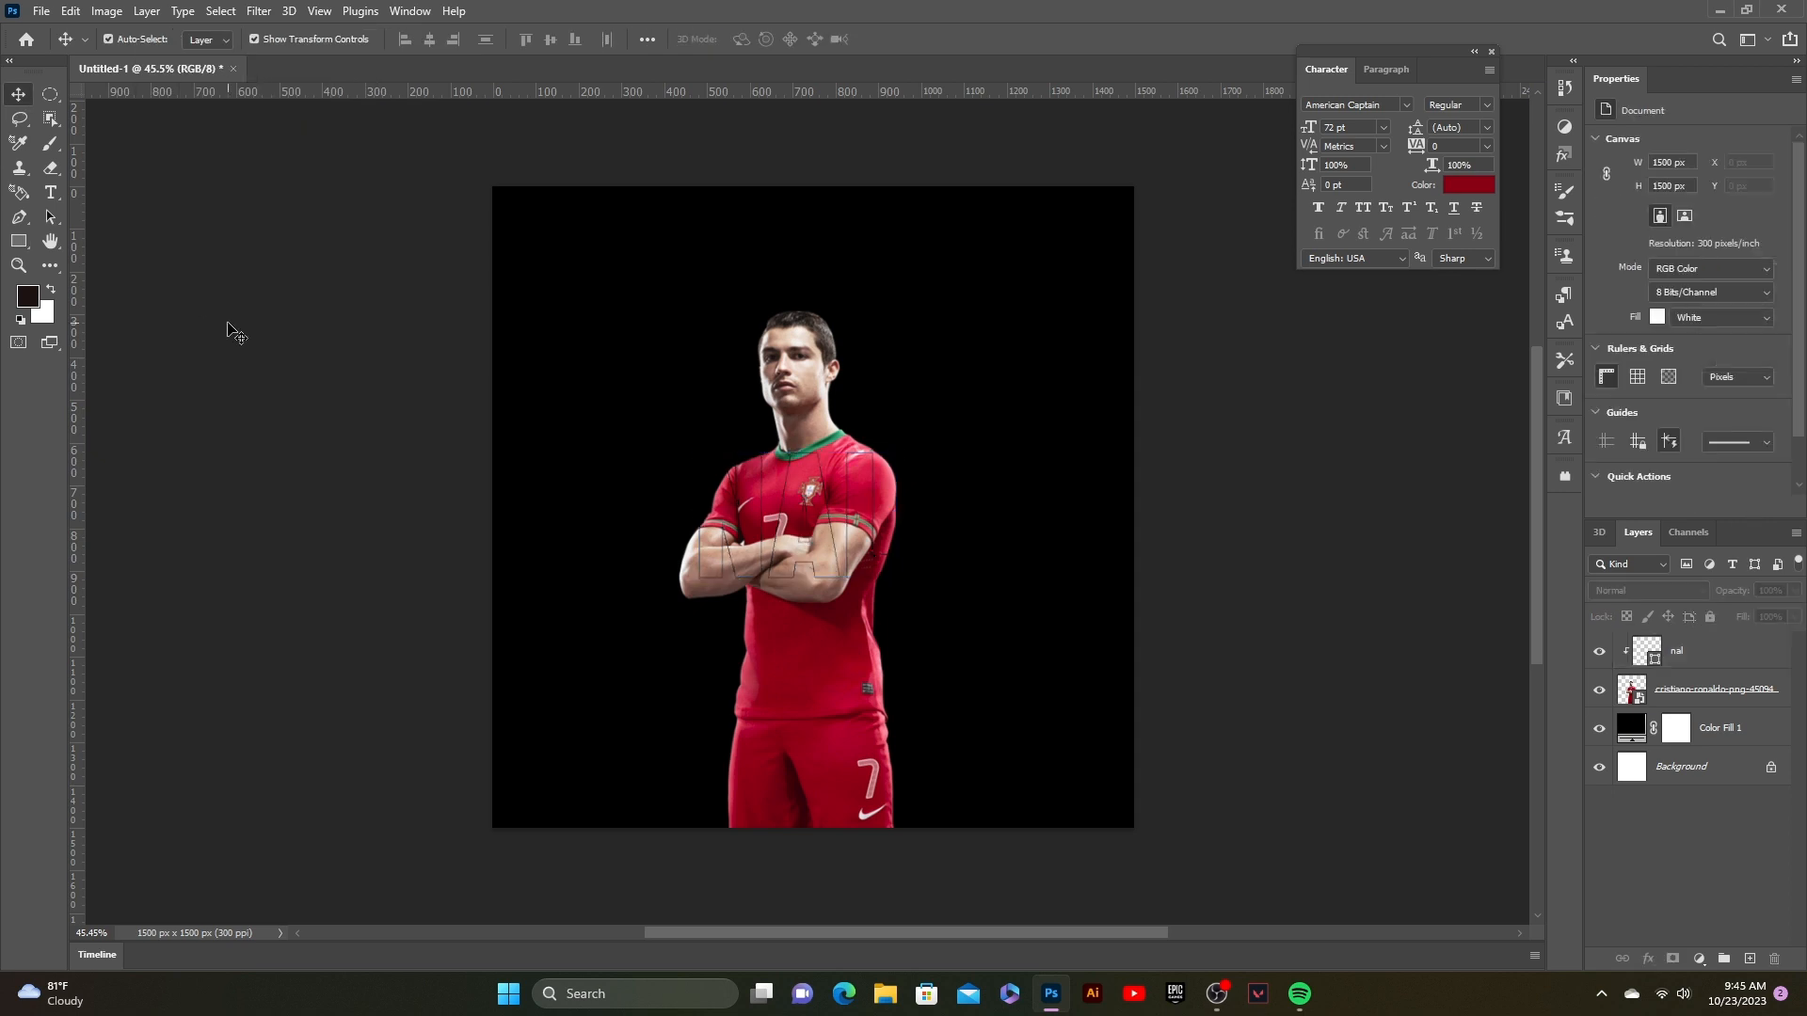
- Add a black 3 px Stroke layer effect positioned Outside at 100% opacity to the "nal" shape layer
click(1727, 656)
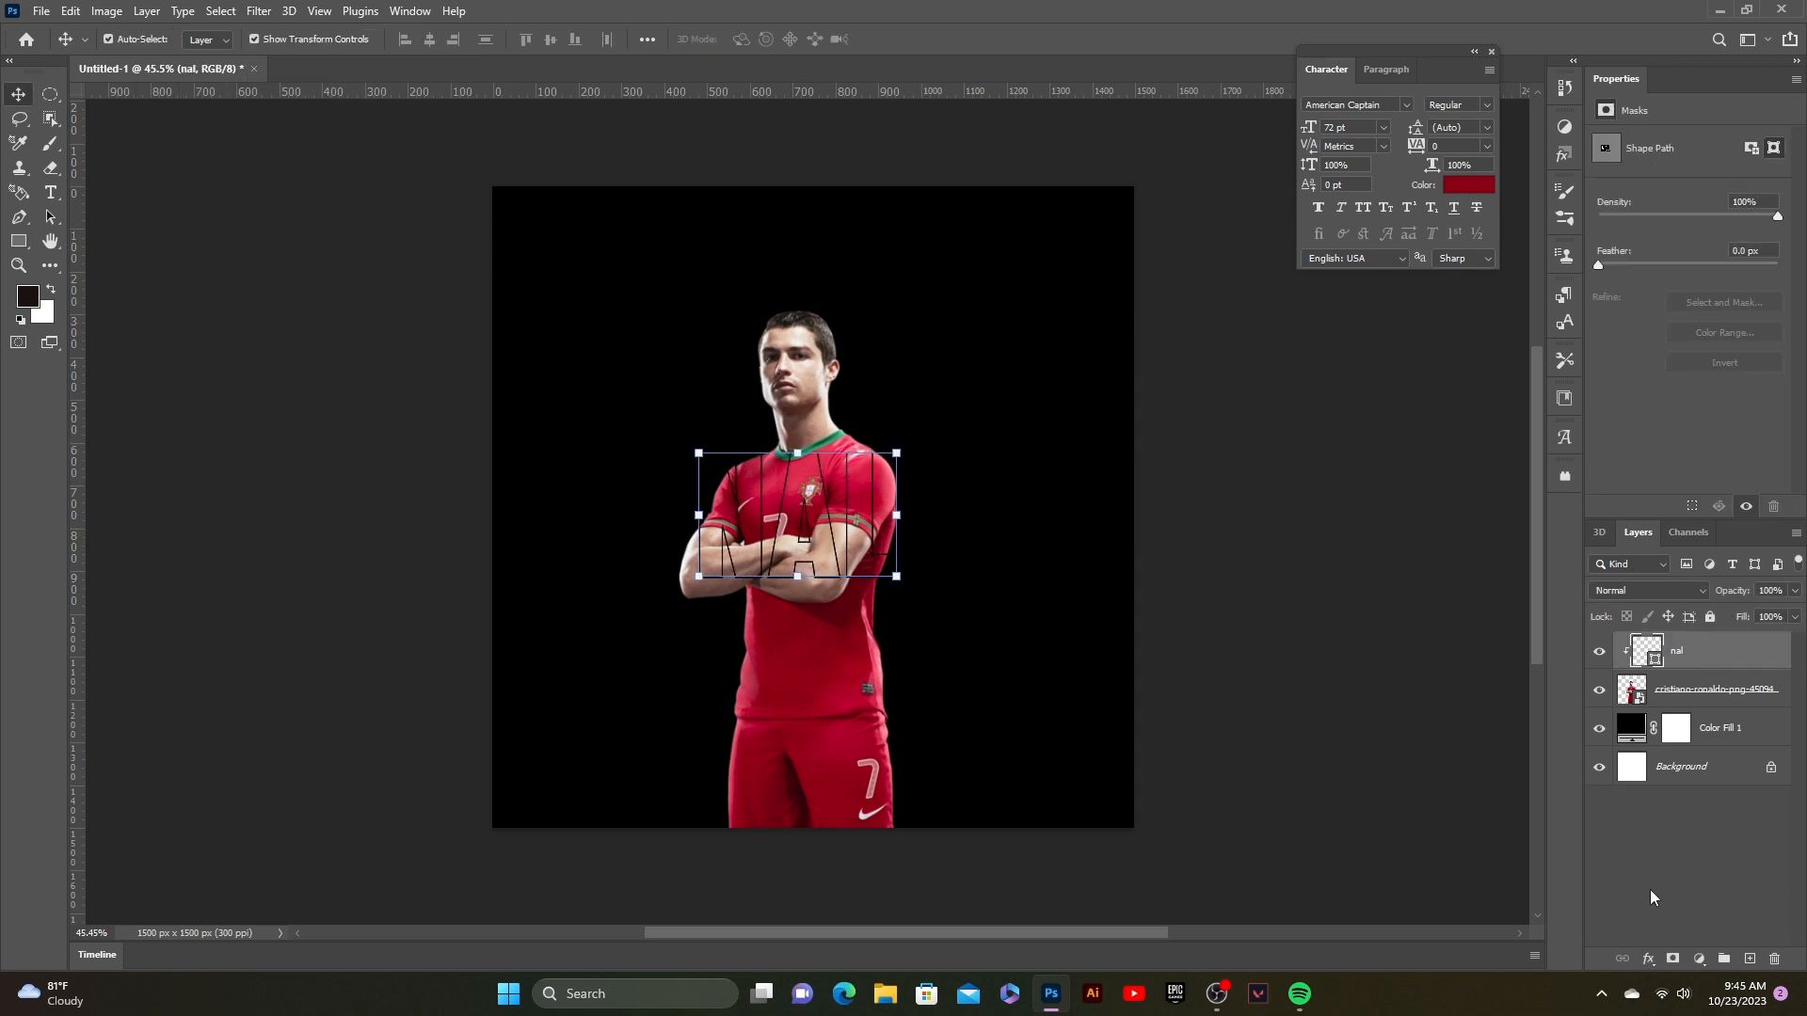
click(1648, 958)
click(1686, 813)
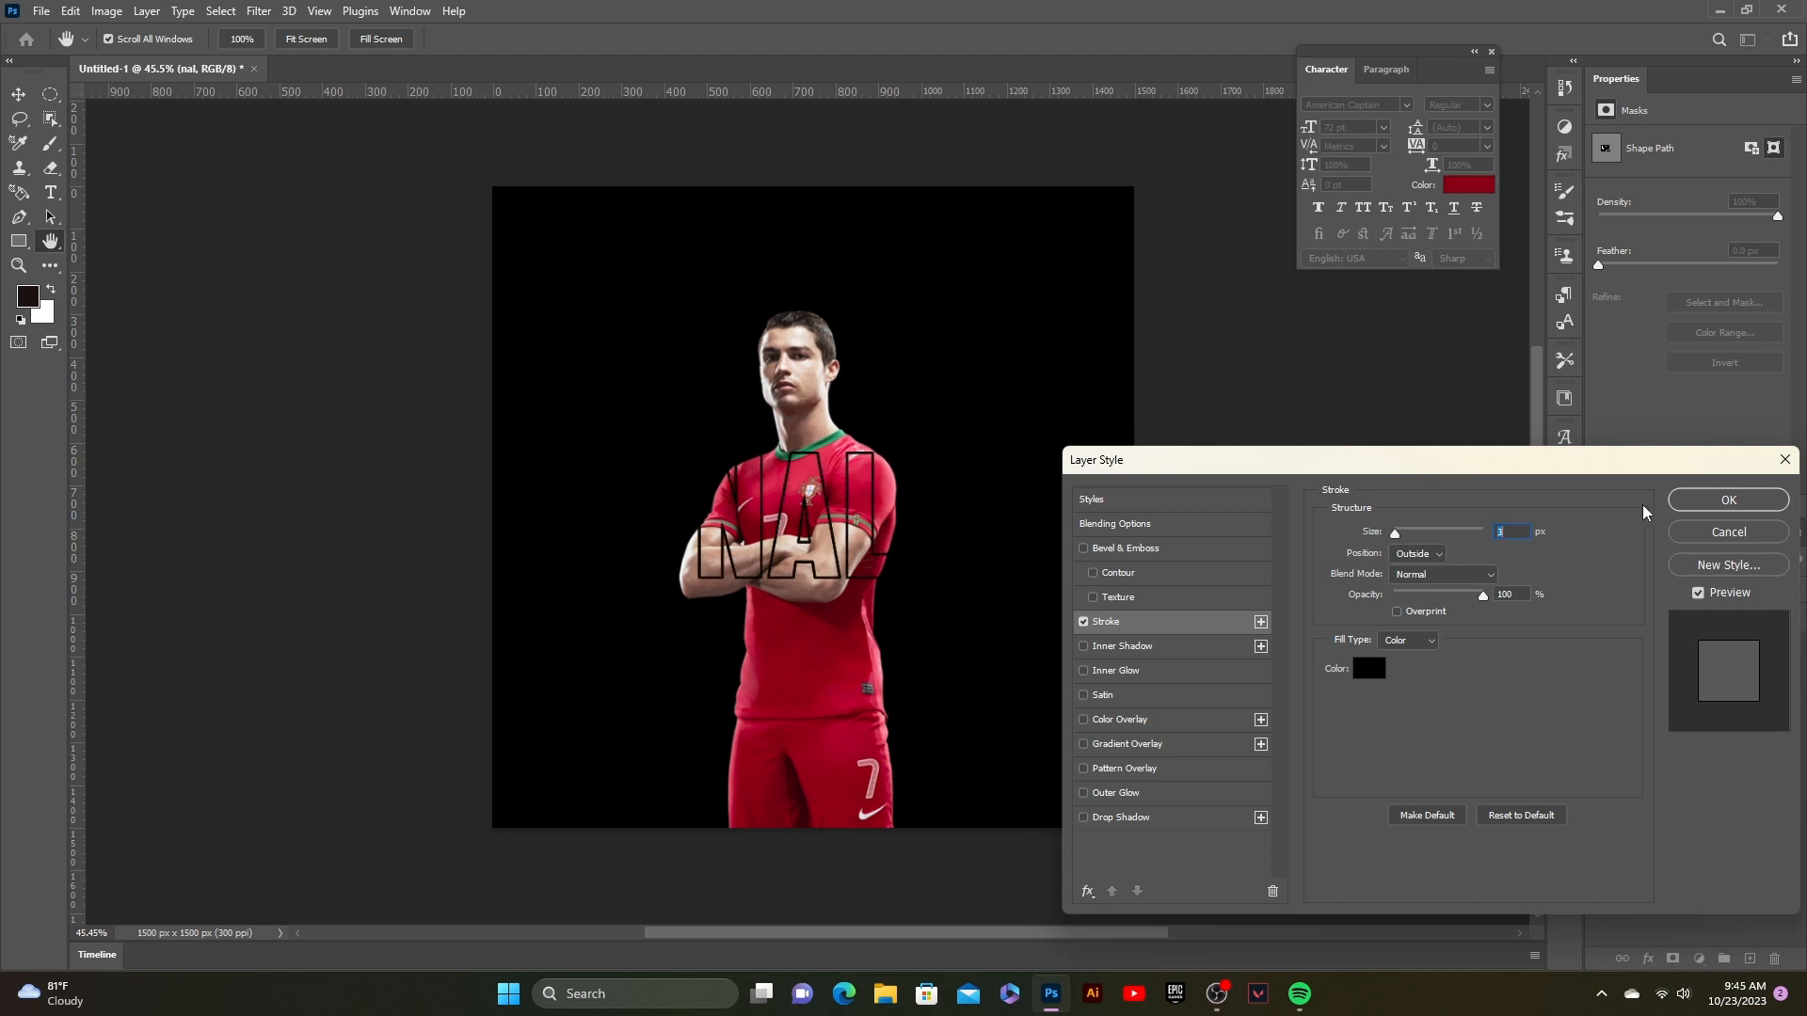
click(1707, 503)
click(1314, 730)
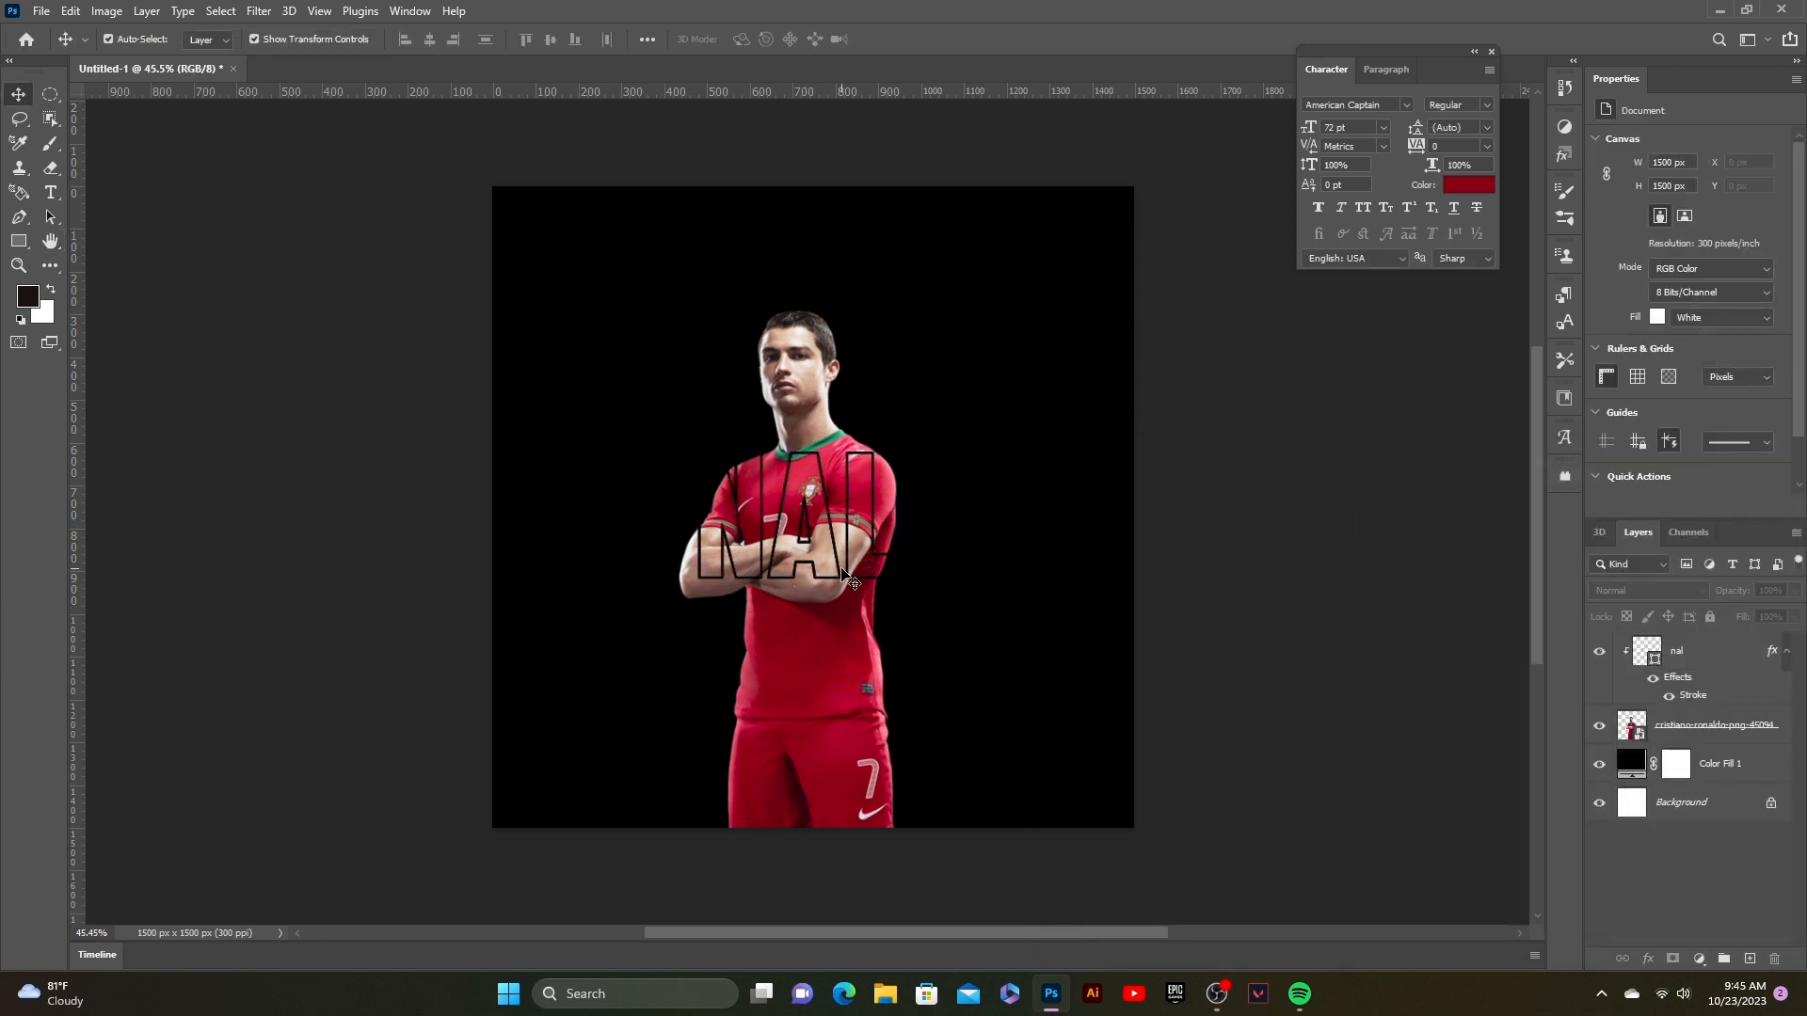
click(1718, 650)
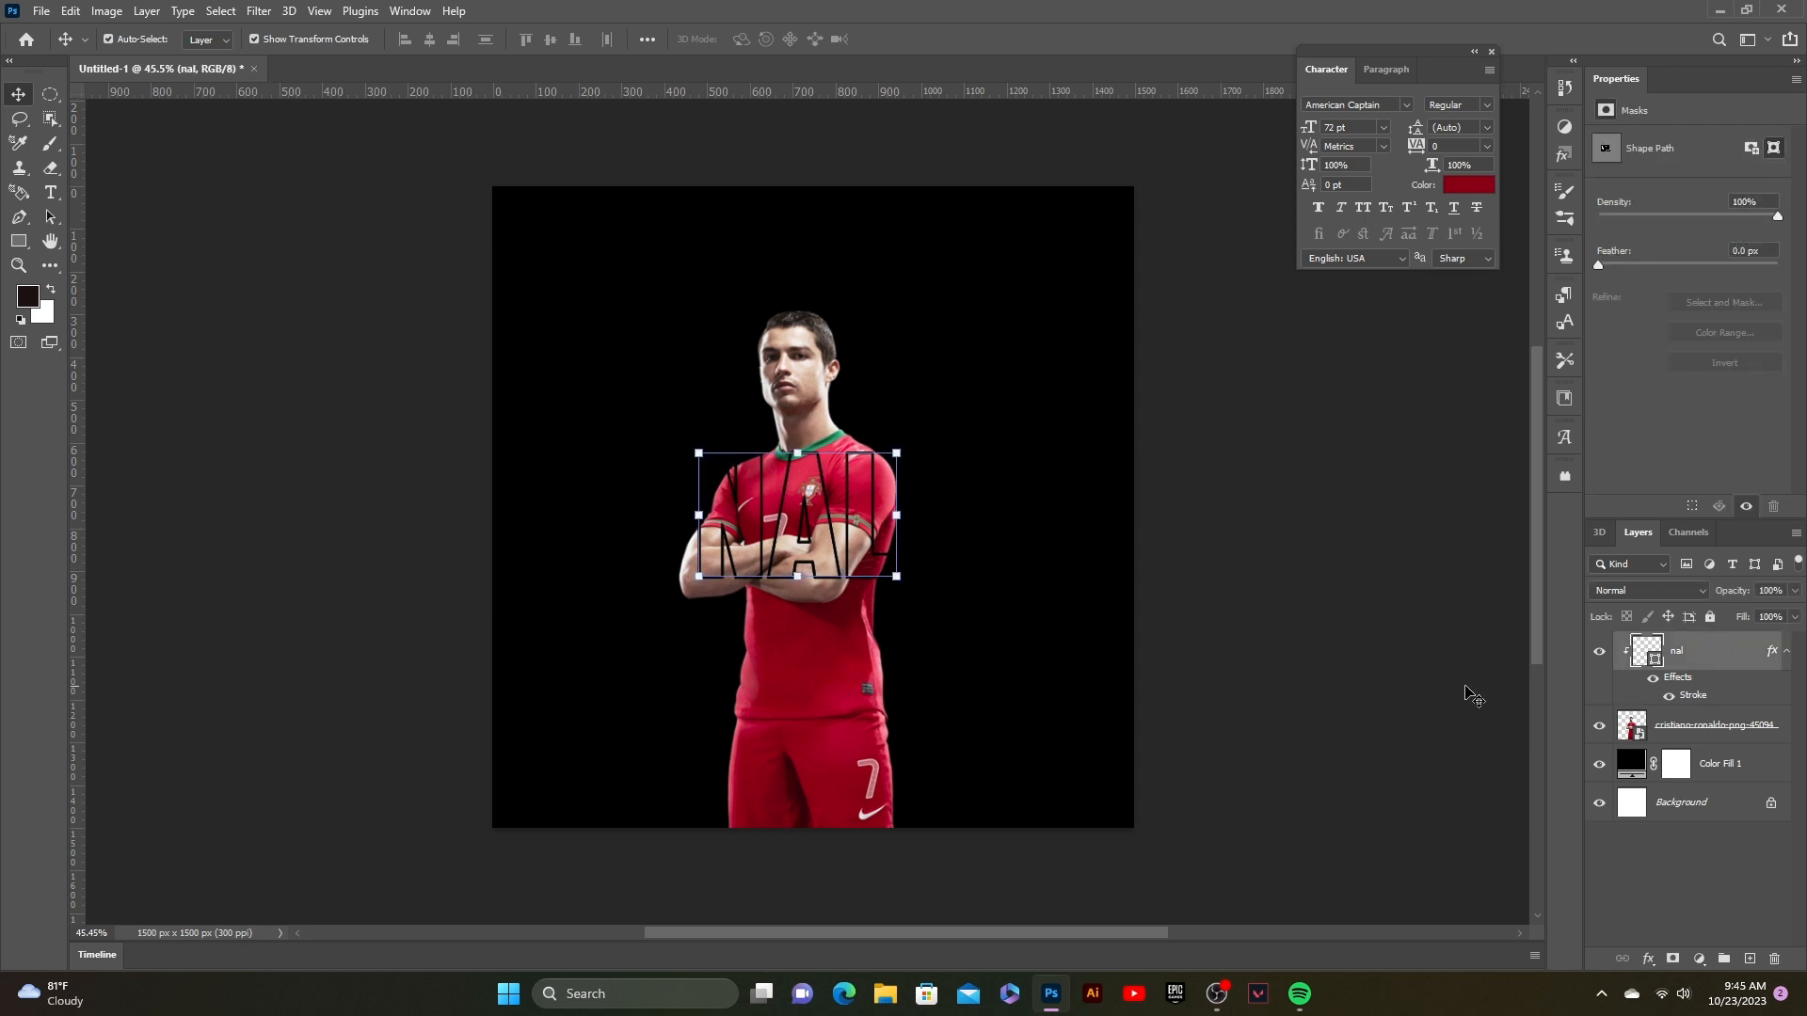
- Add a dark red "ro" text layer on the black area beside the player's folded right arm
click(1337, 711)
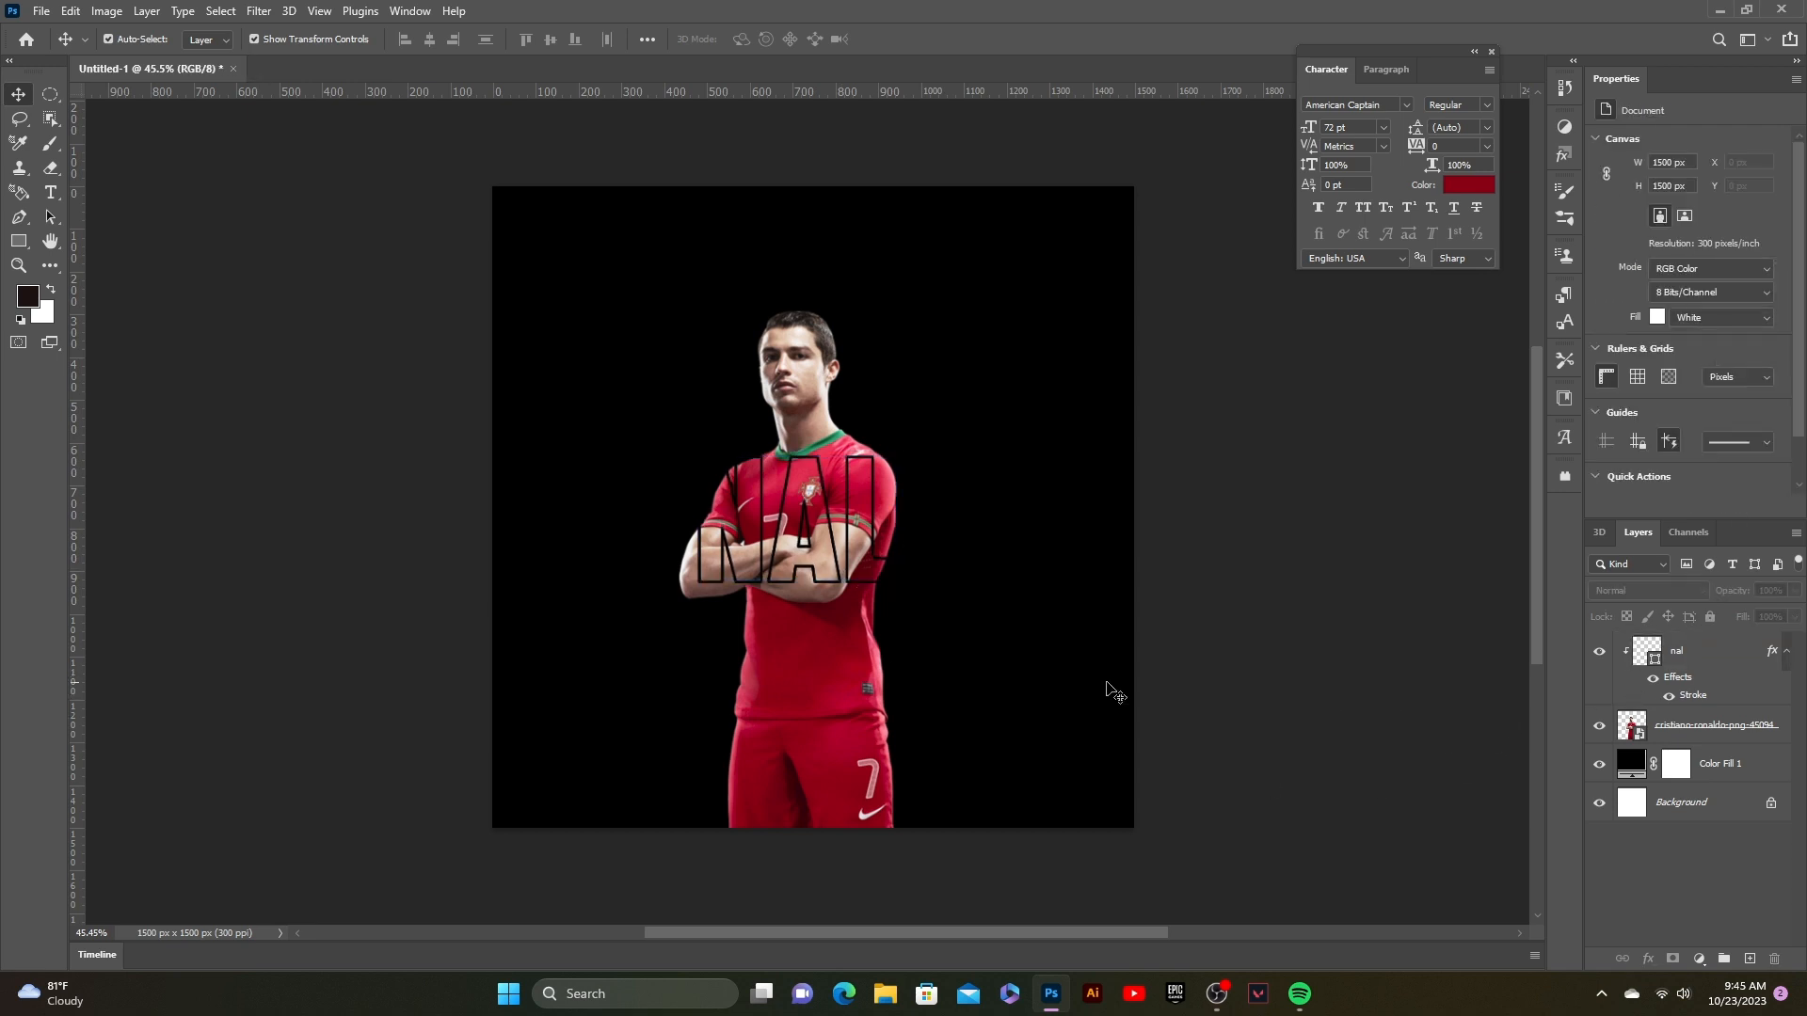
click(51, 192)
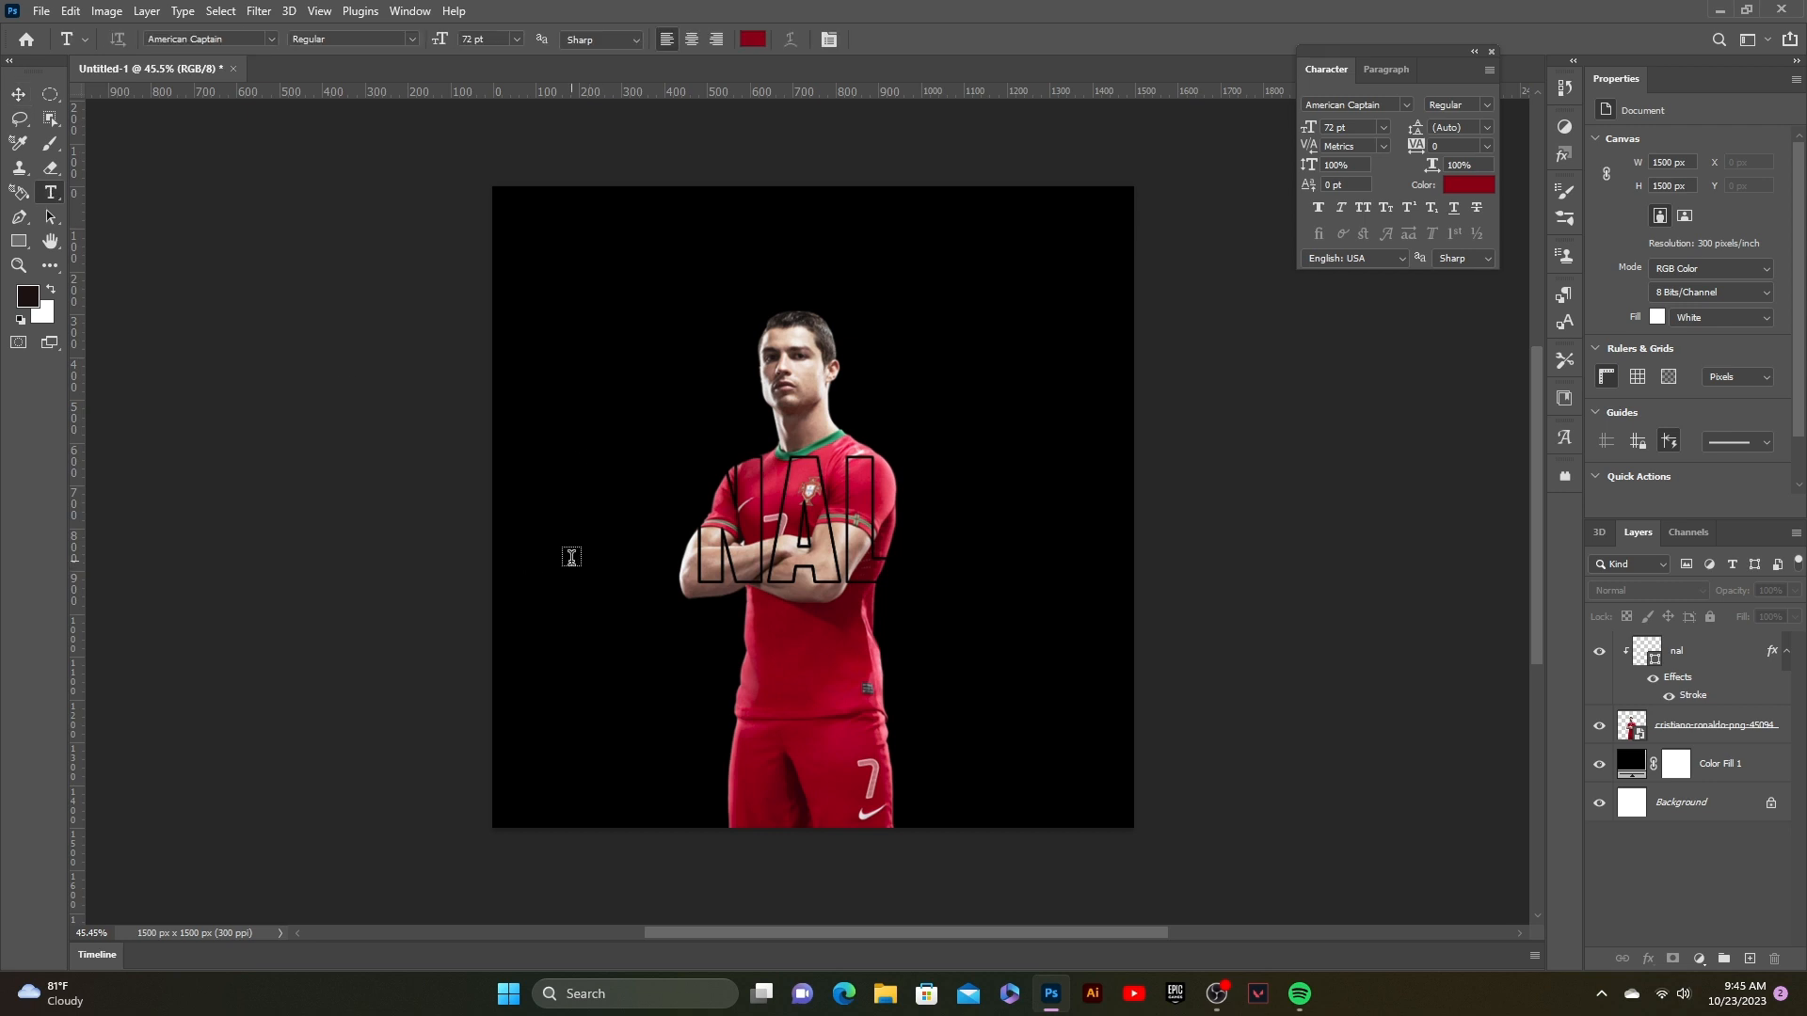
click(543, 549)
text(RO)
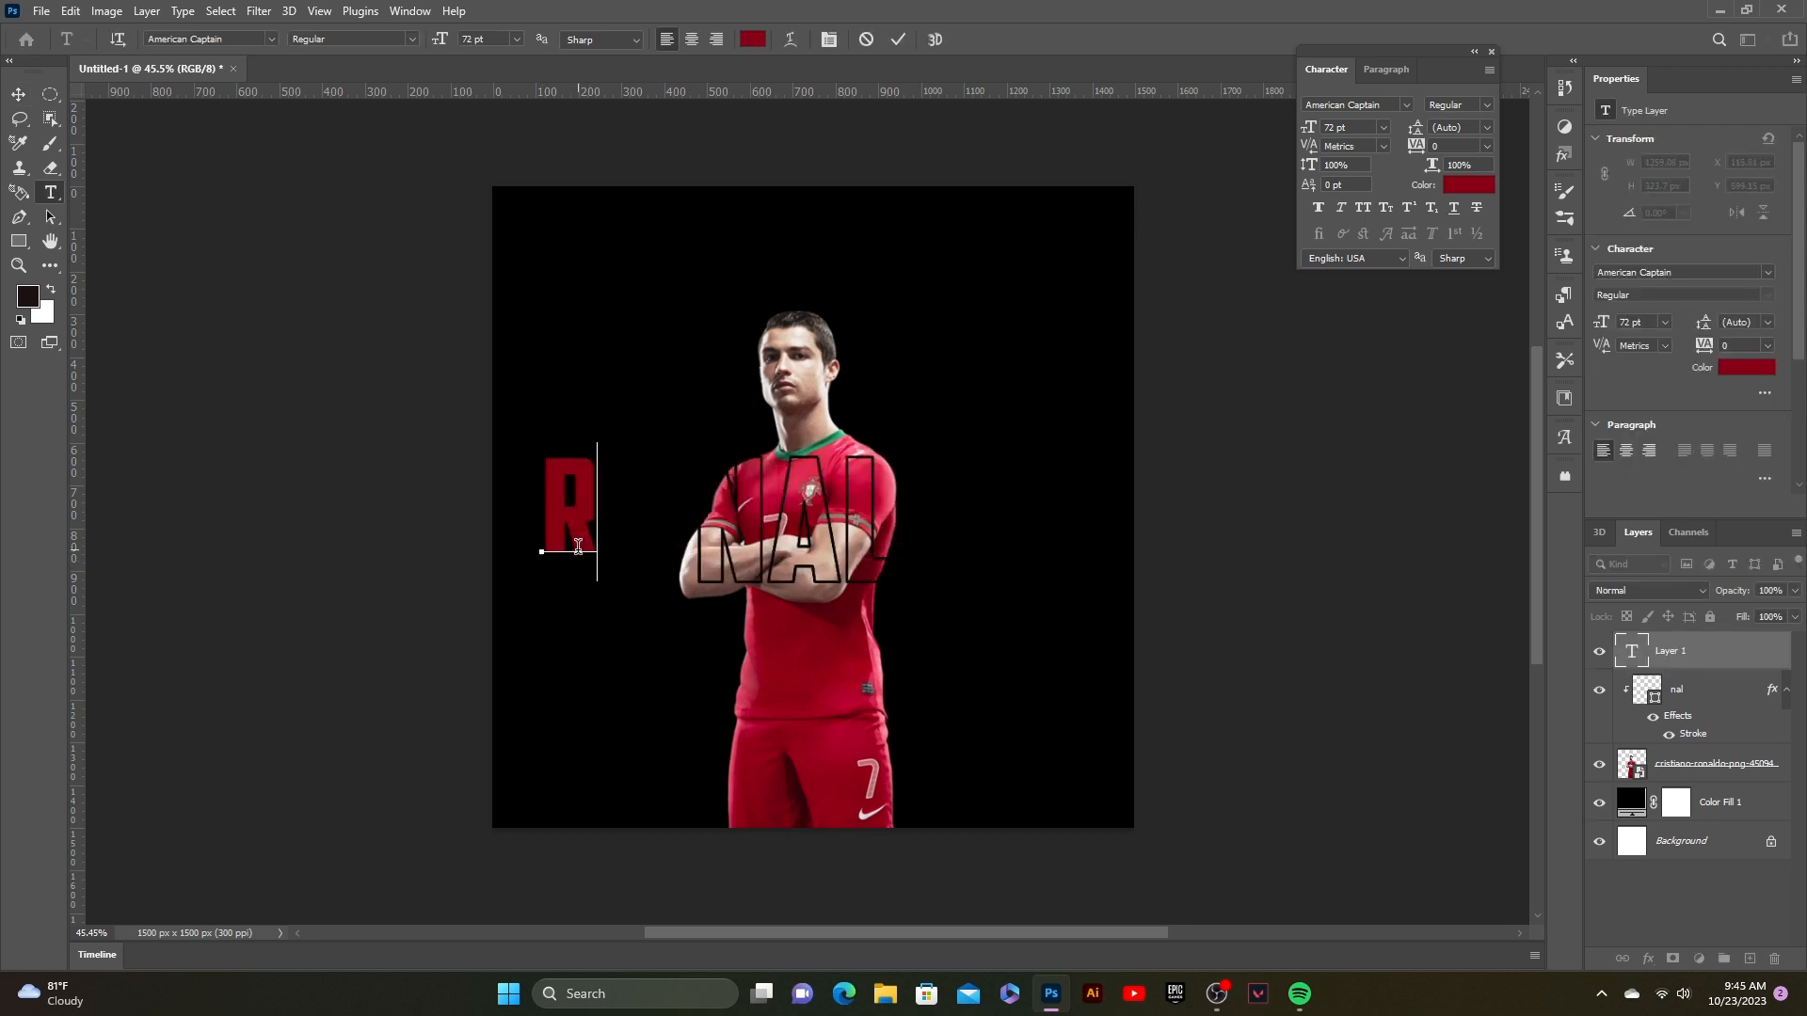
click(899, 39)
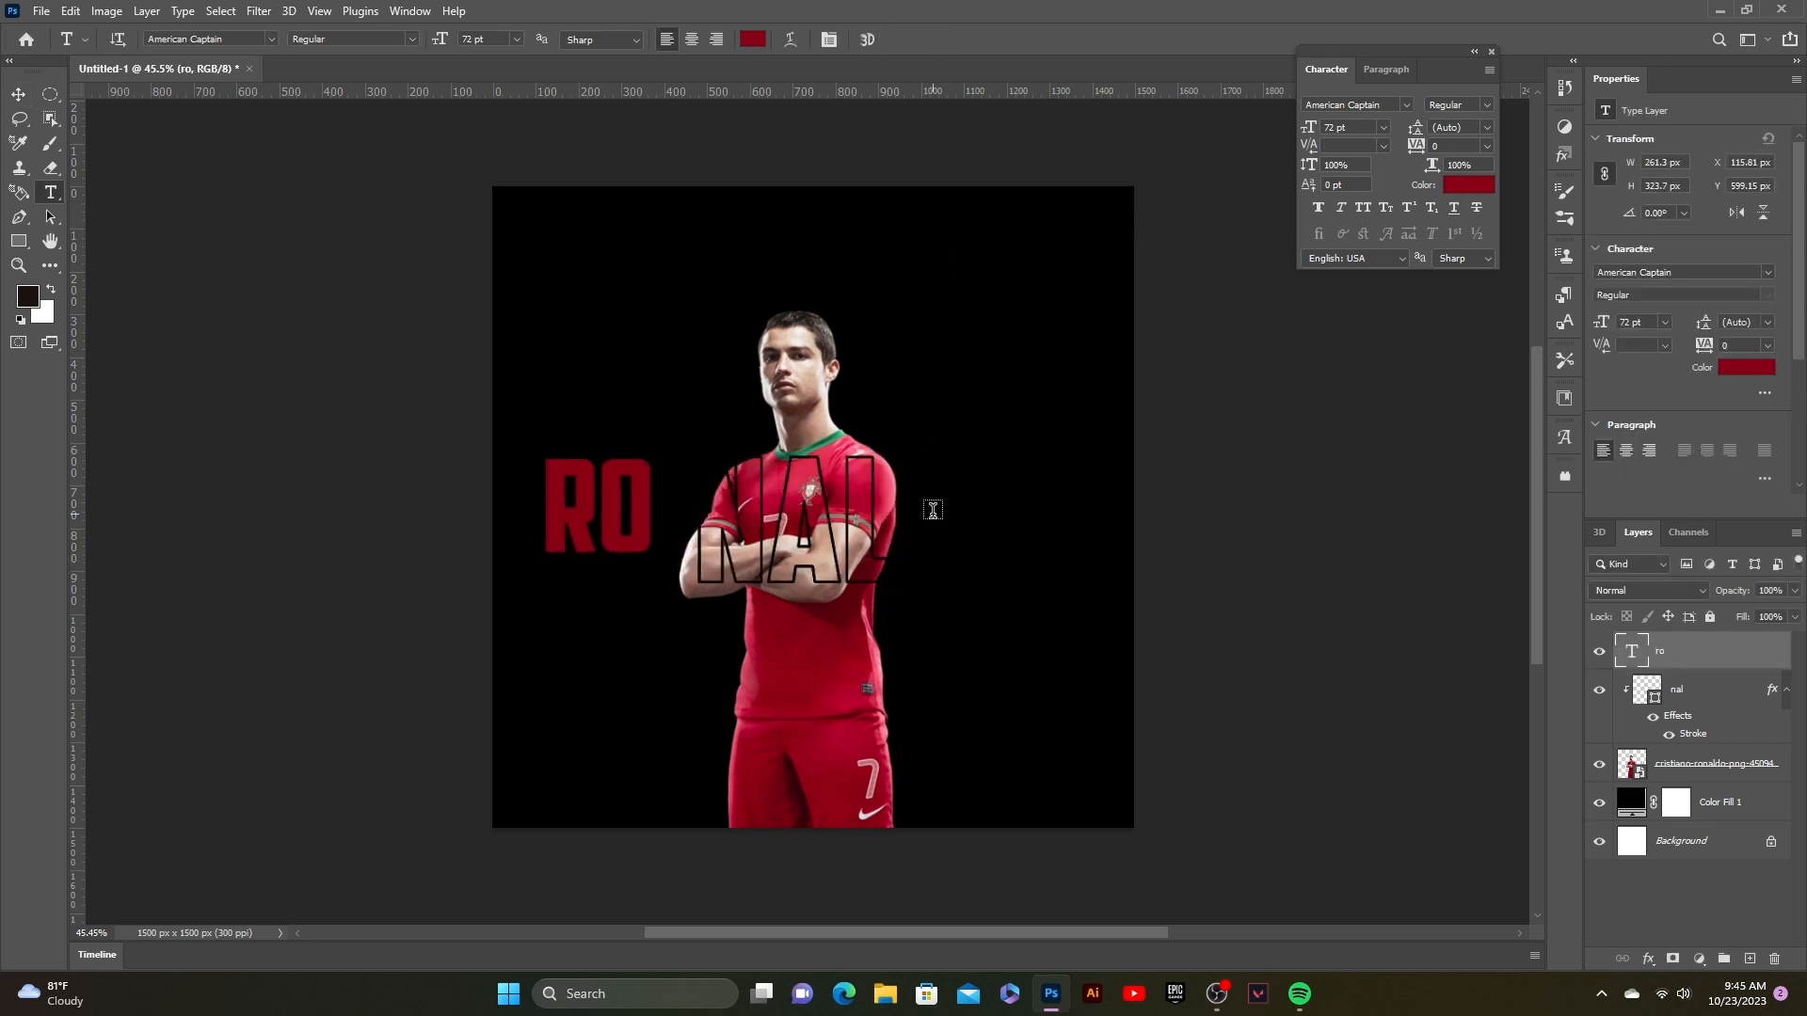
- Add a "do" text layer on the other side of the player, at the height of the "nal" letters
click(931, 513)
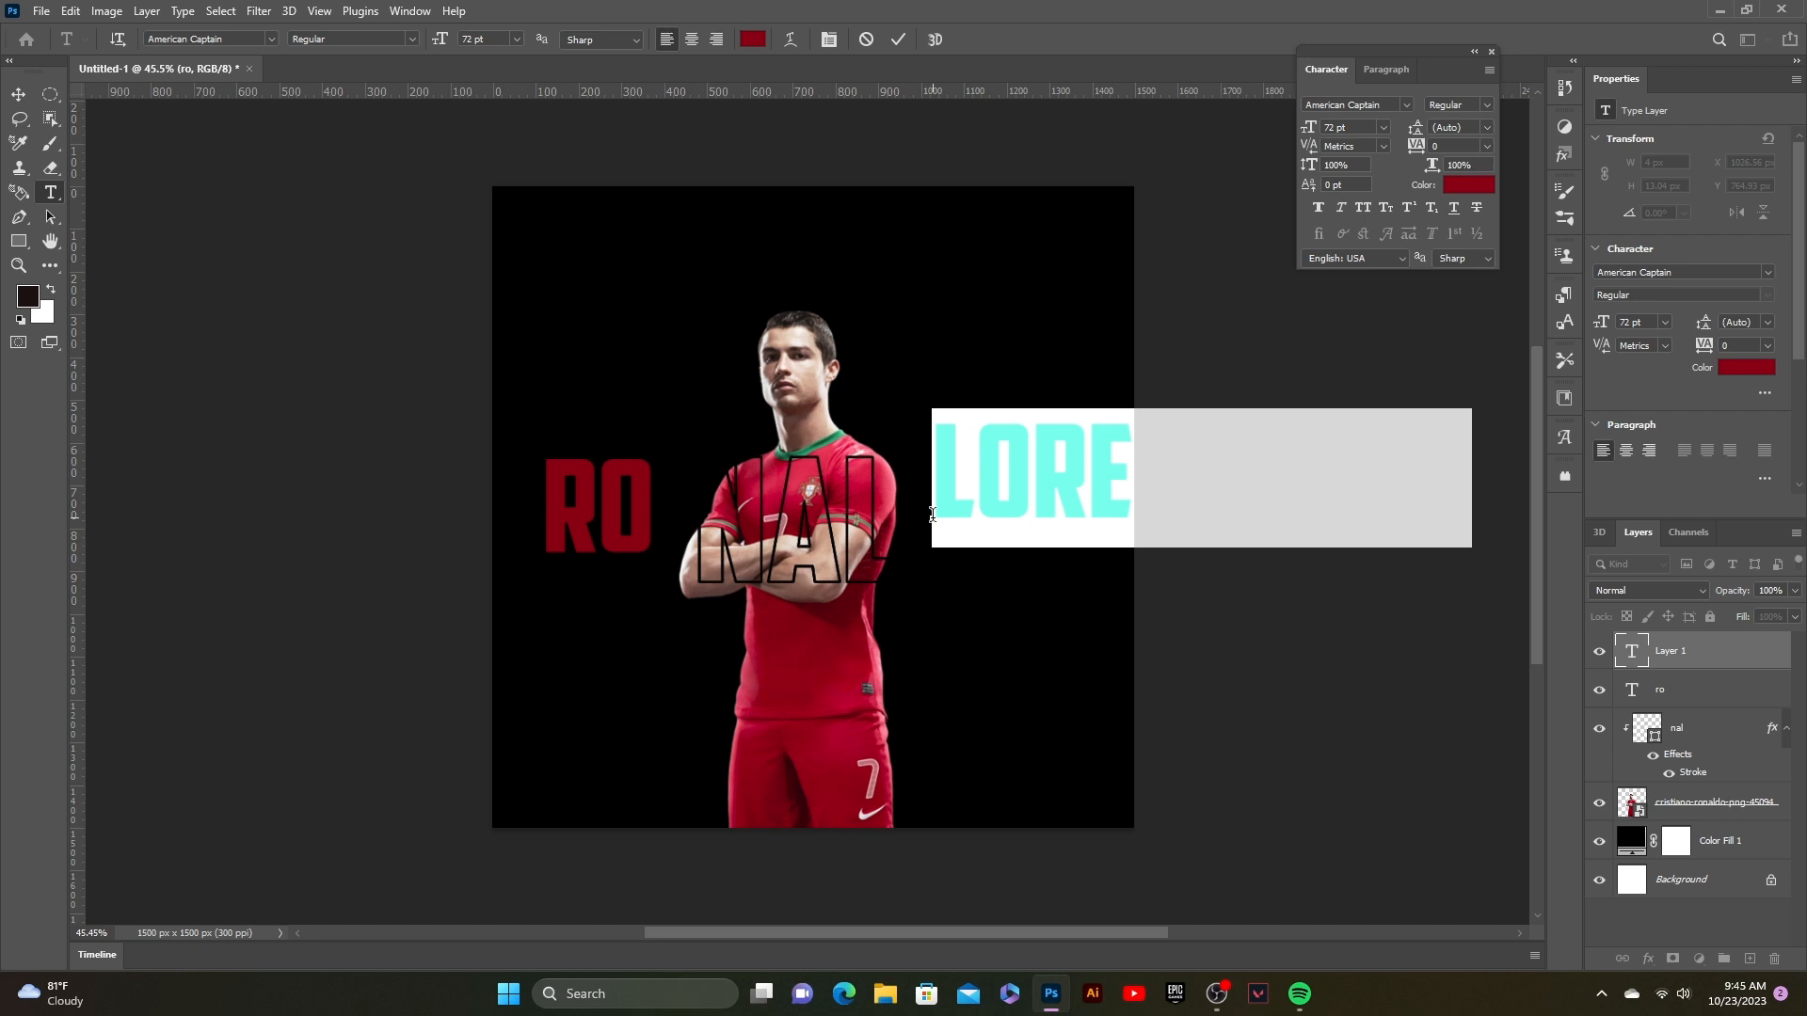
text(DI)
key(BackSpace)
text(O)
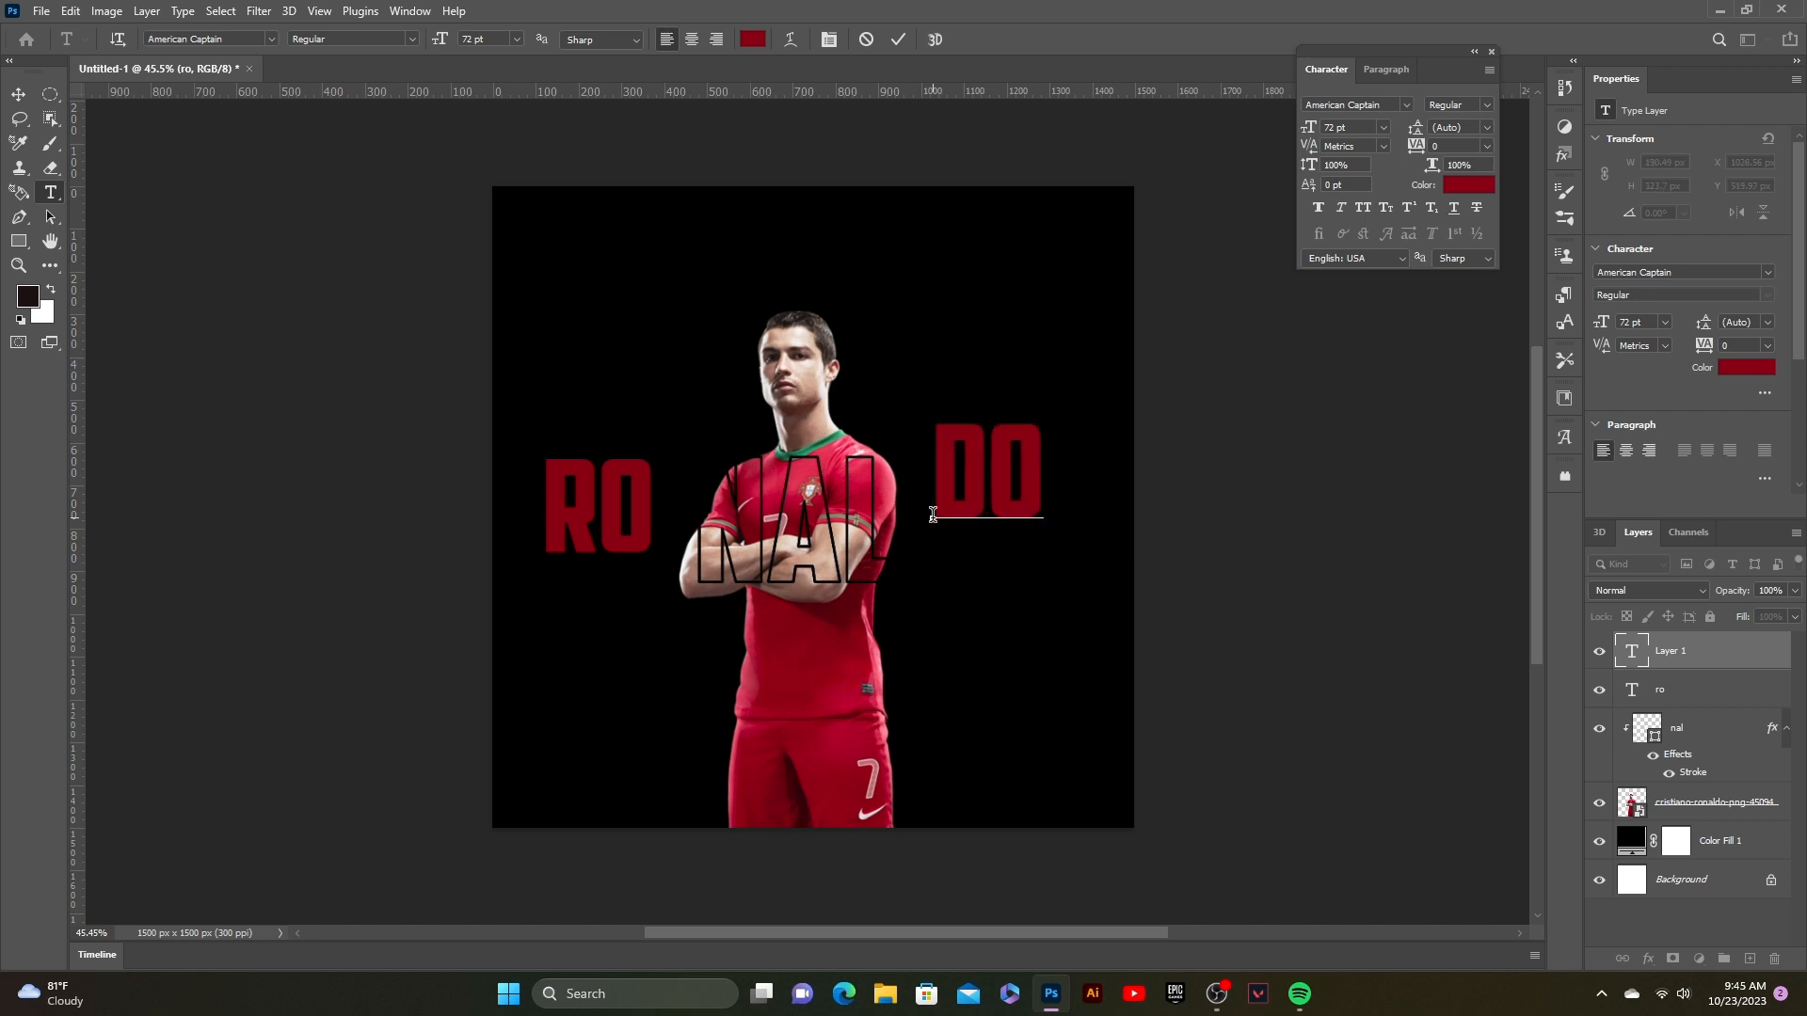
click(899, 39)
- Enlarge the "do" text to about 92.55 pt and position it directly after the outlined "nal" letters
click(18, 94)
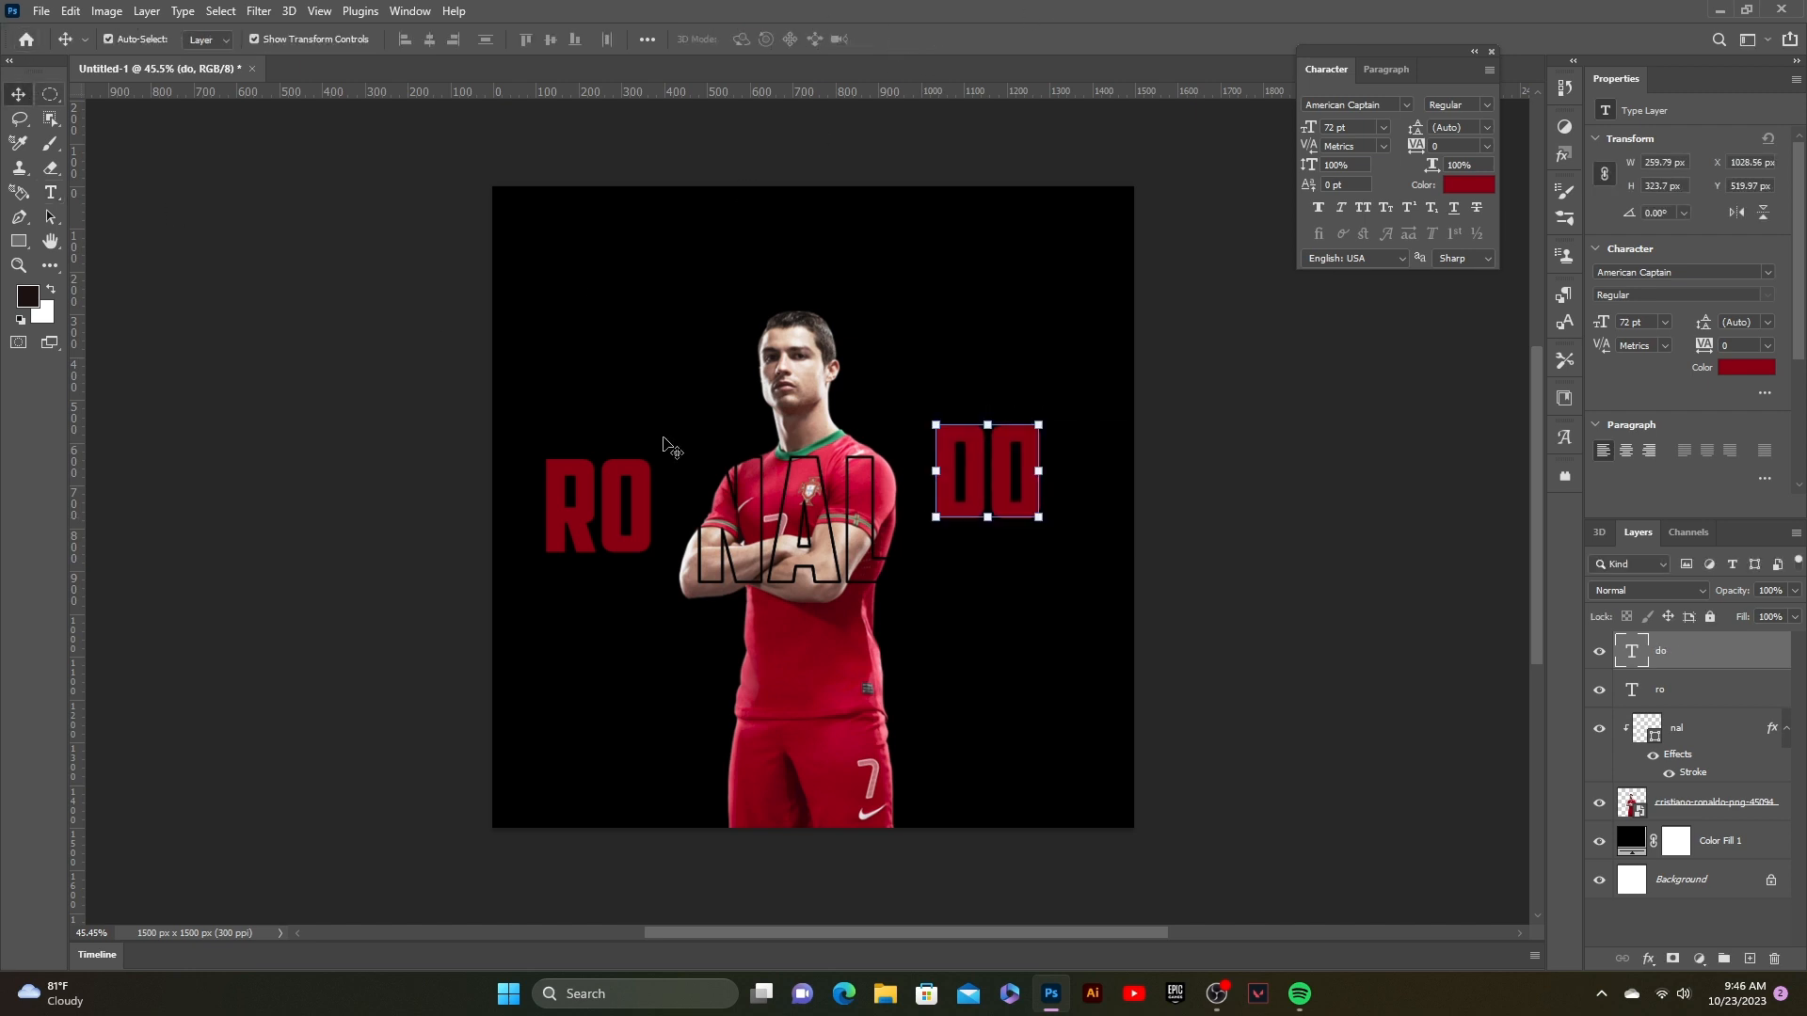
mouse_move(980, 466)
mouse_down()
mouse_move(943, 534)
mouse_move(1009, 475)
mouse_move(1028, 425)
mouse_move(989, 499)
mouse_up()
drag(1028, 438, 1041, 422)
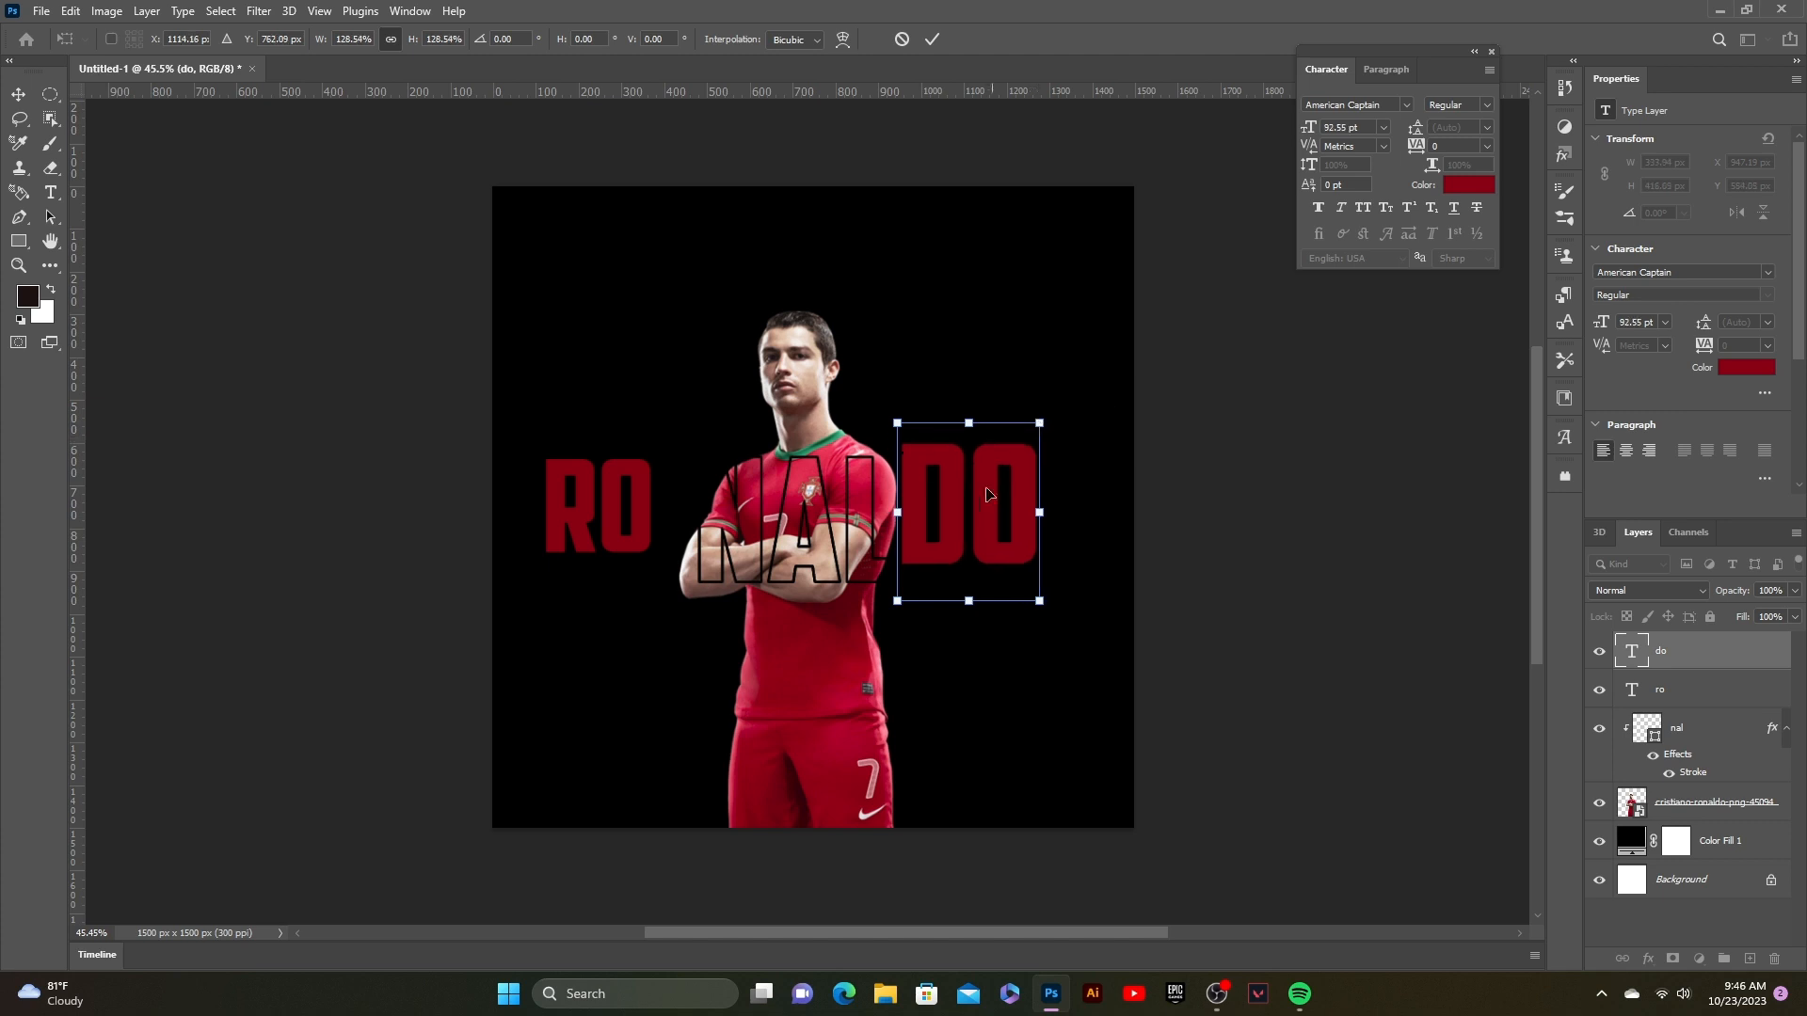
drag(982, 501, 972, 520)
click(935, 40)
click(597, 418)
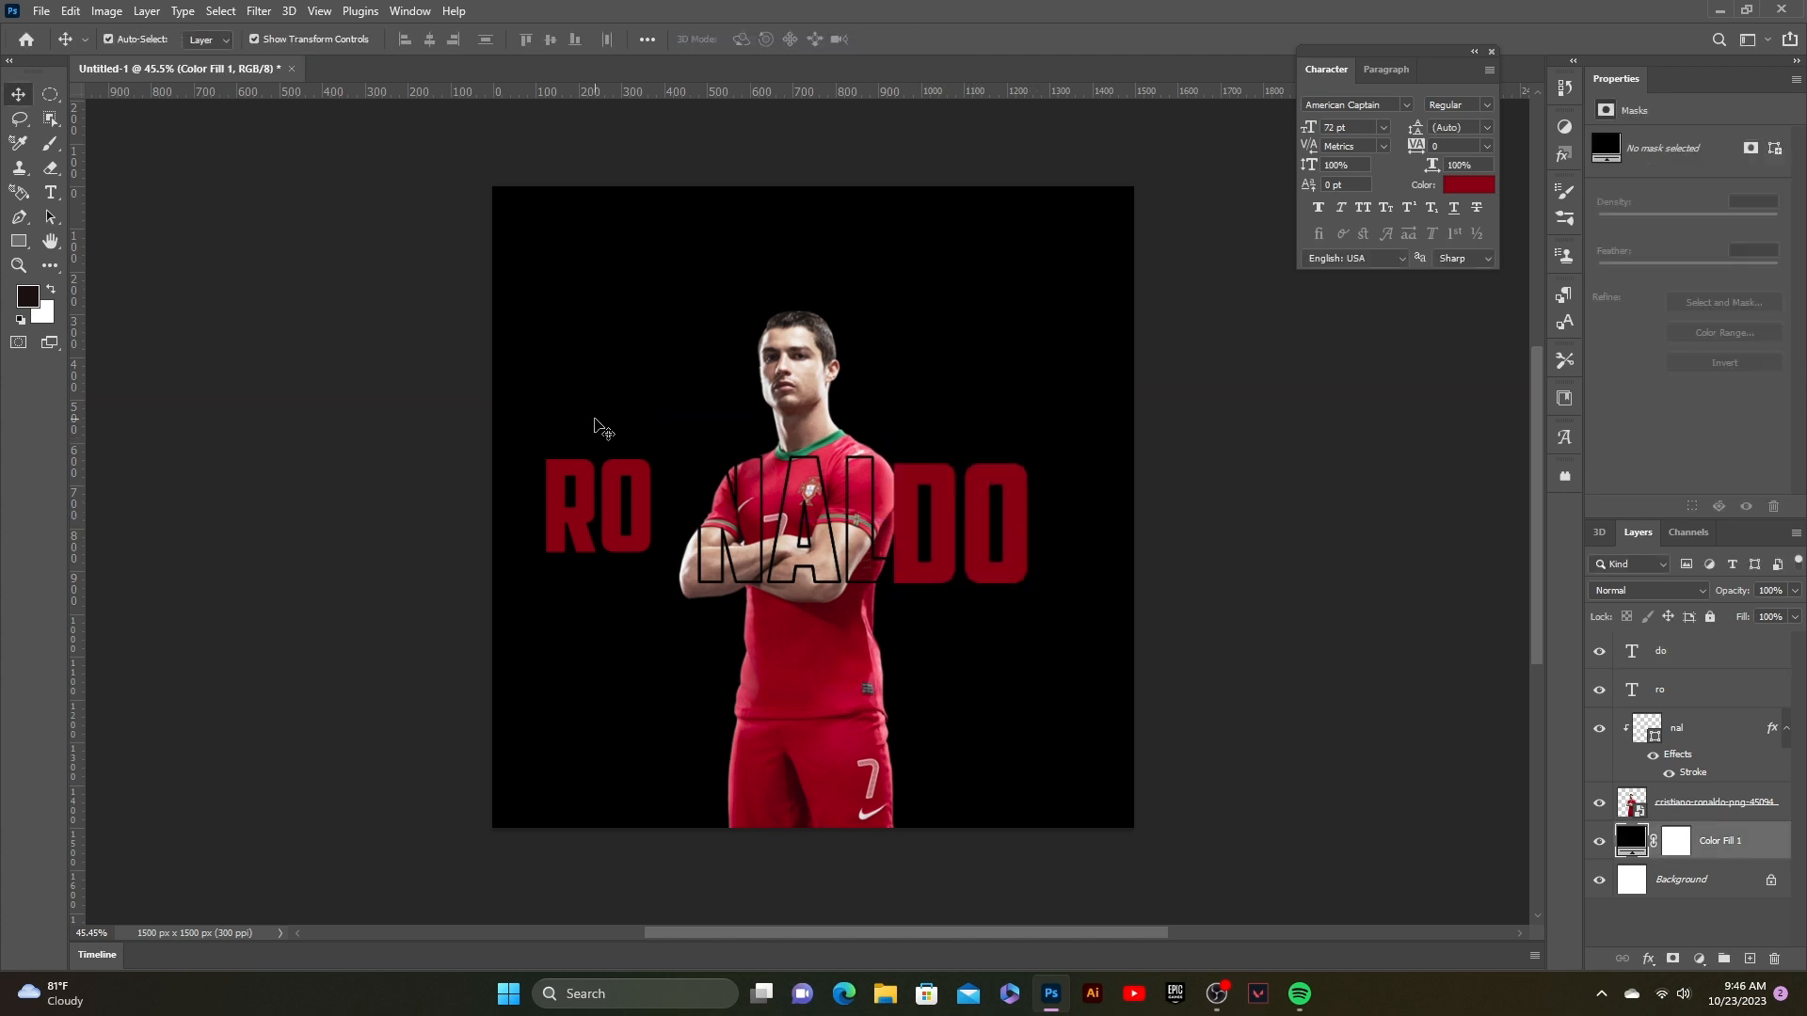
- Enlarge the "ro" text to about 100.34 pt and position it directly before the outlined "nal" letters
click(612, 480)
drag(642, 459, 719, 391)
drag(697, 454, 656, 570)
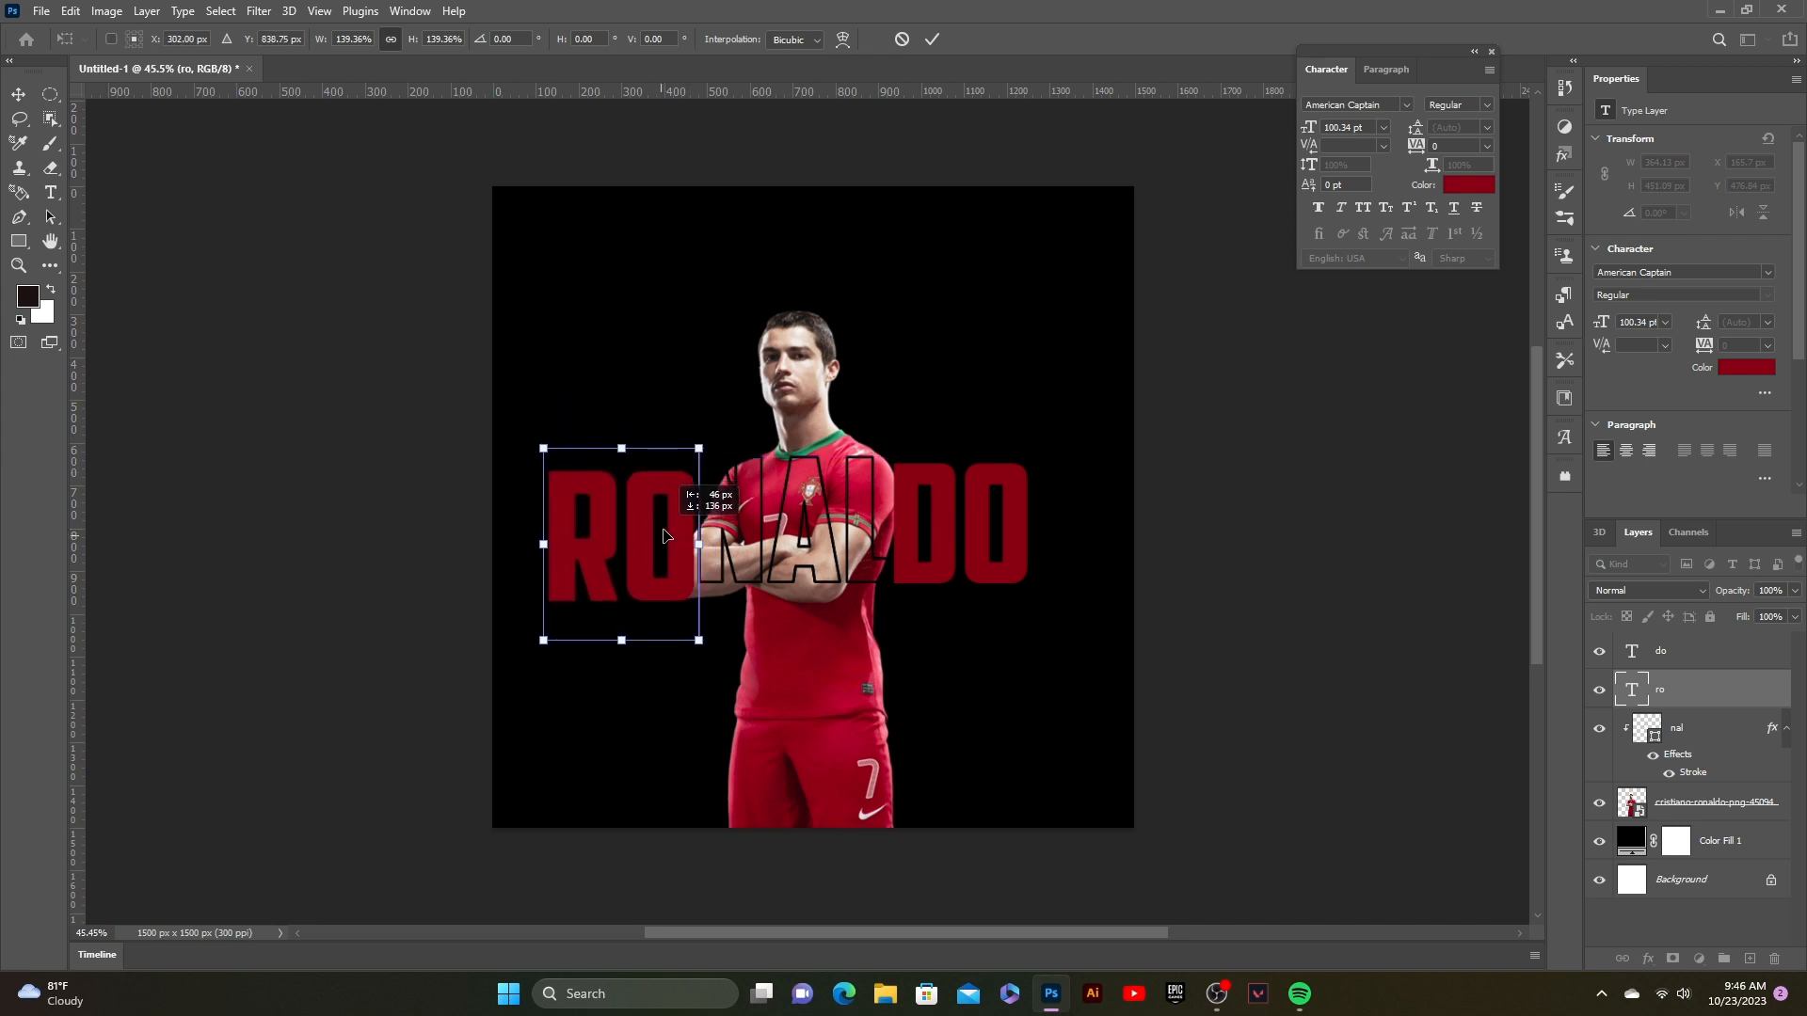
click(930, 40)
click(524, 577)
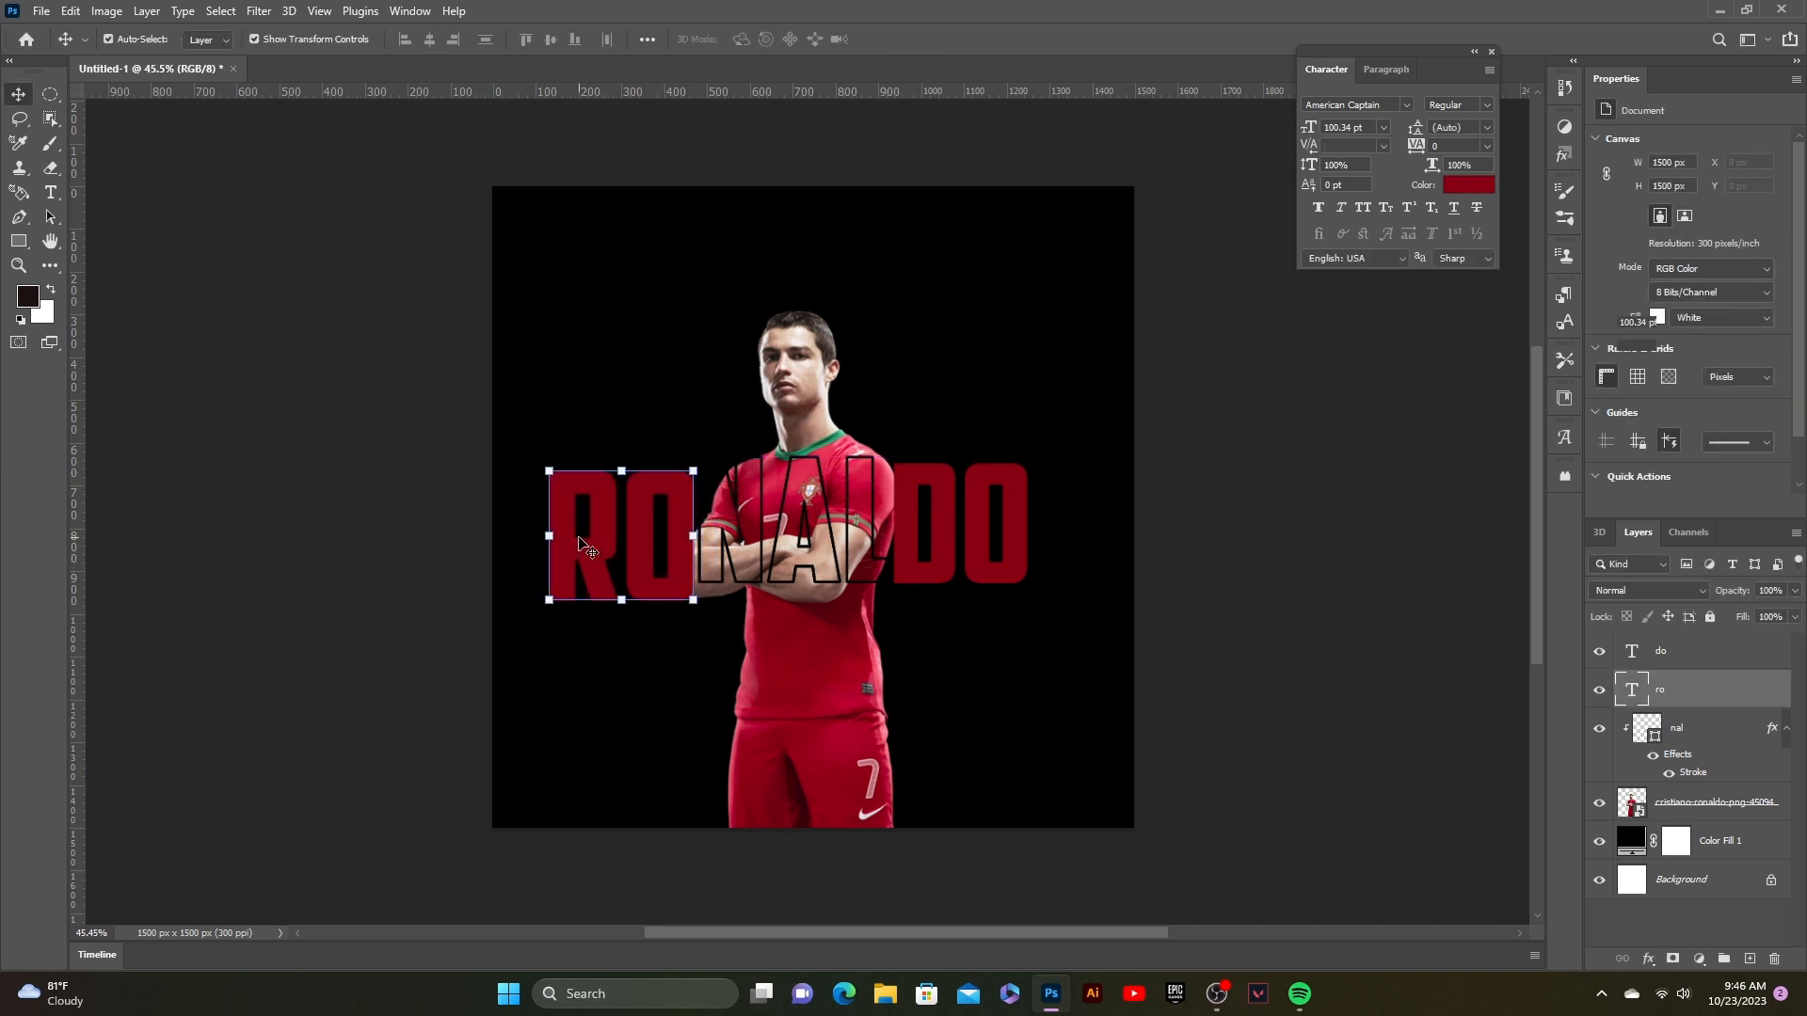
- Nudge the "ro" text upward towards the height of the outlined "nal" letters
click(589, 546)
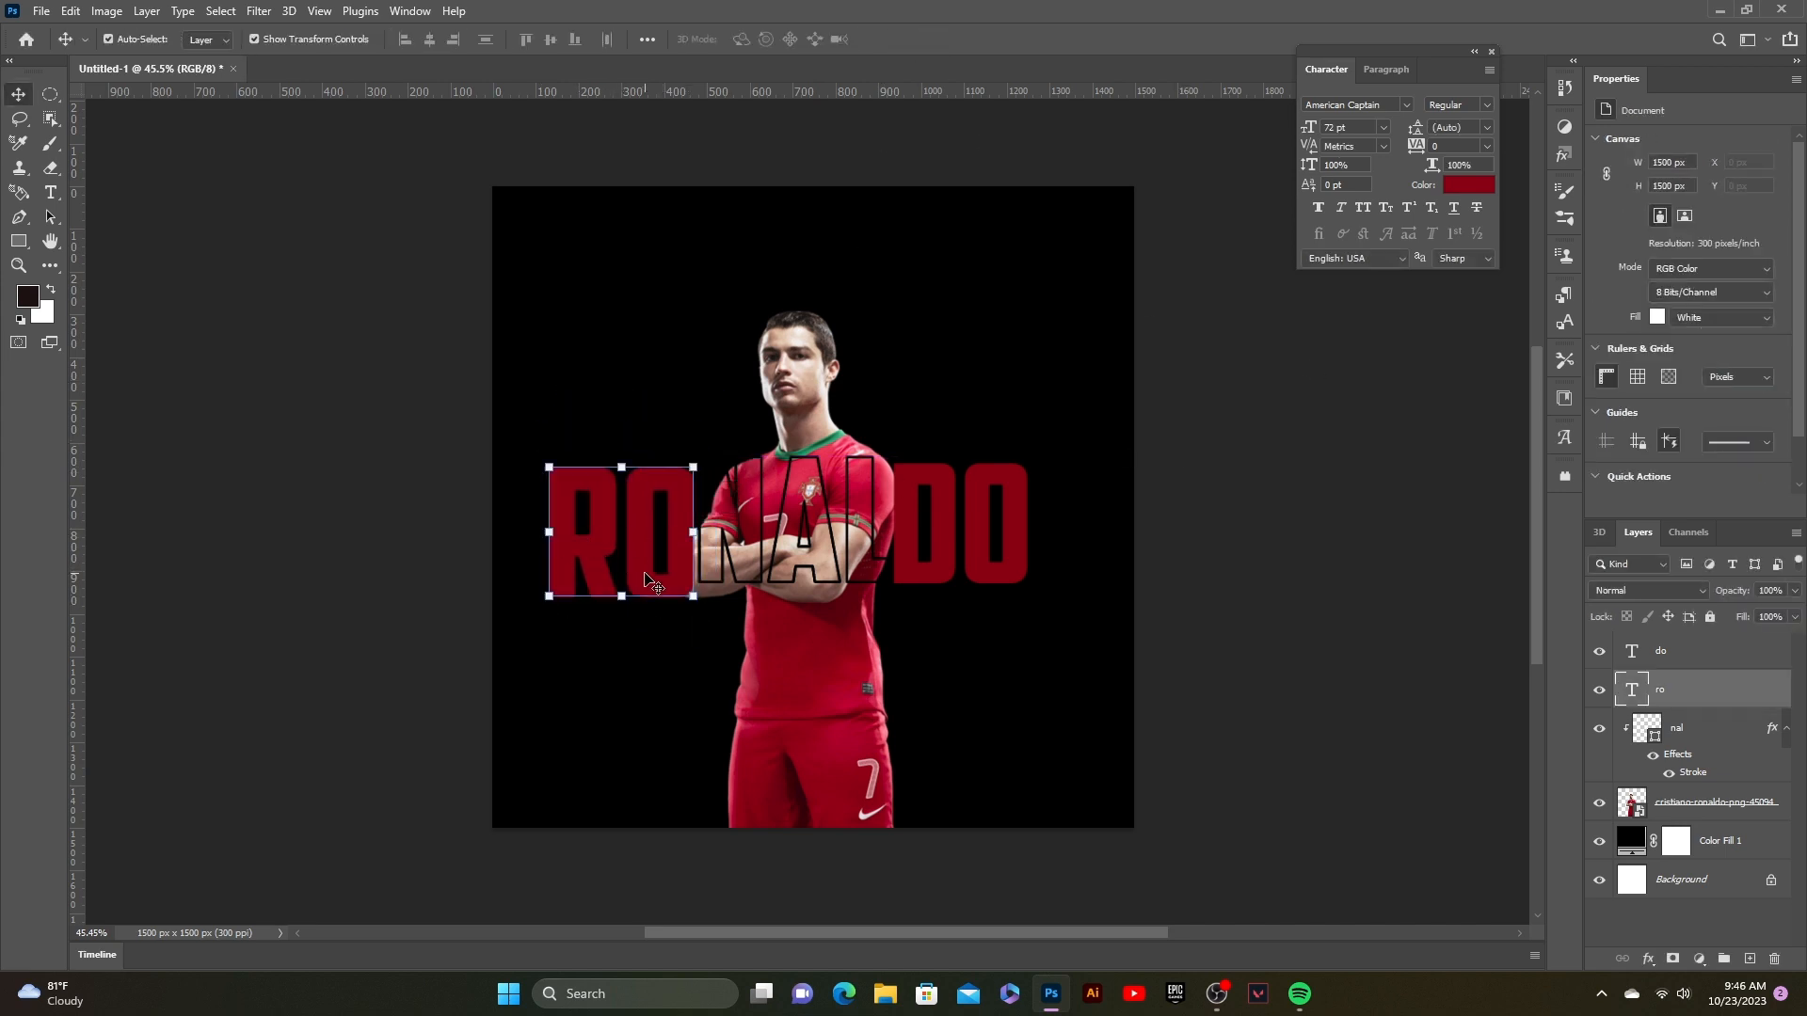
key(Up)
key(Up)
key(Up)
key(Up)
key(Up)
key(Up)
key(Up)
key(Up)
key(Up)
key(Up)
key(Up)
key(Up)
key(Up)
key(Up)
key(Up)
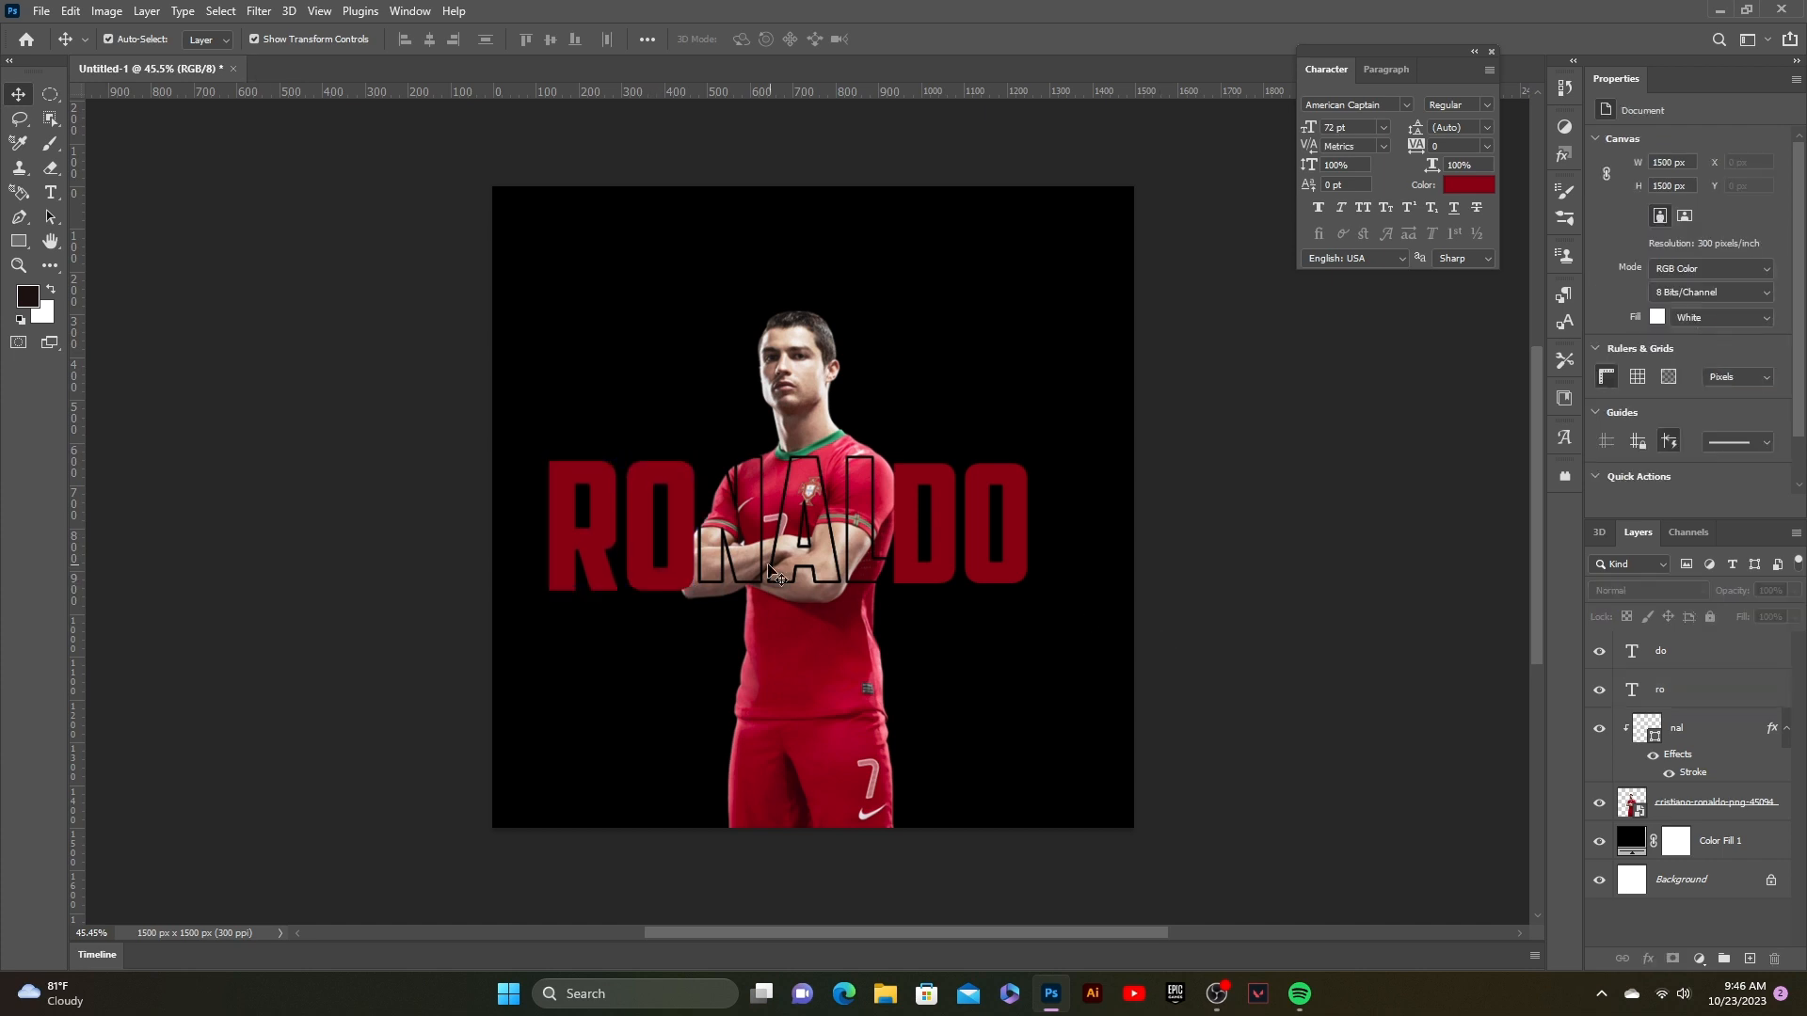
- Scale the "ro" text down to about 97.78 pt and nudge it slightly right and down to line up with "nal"
click(694, 591)
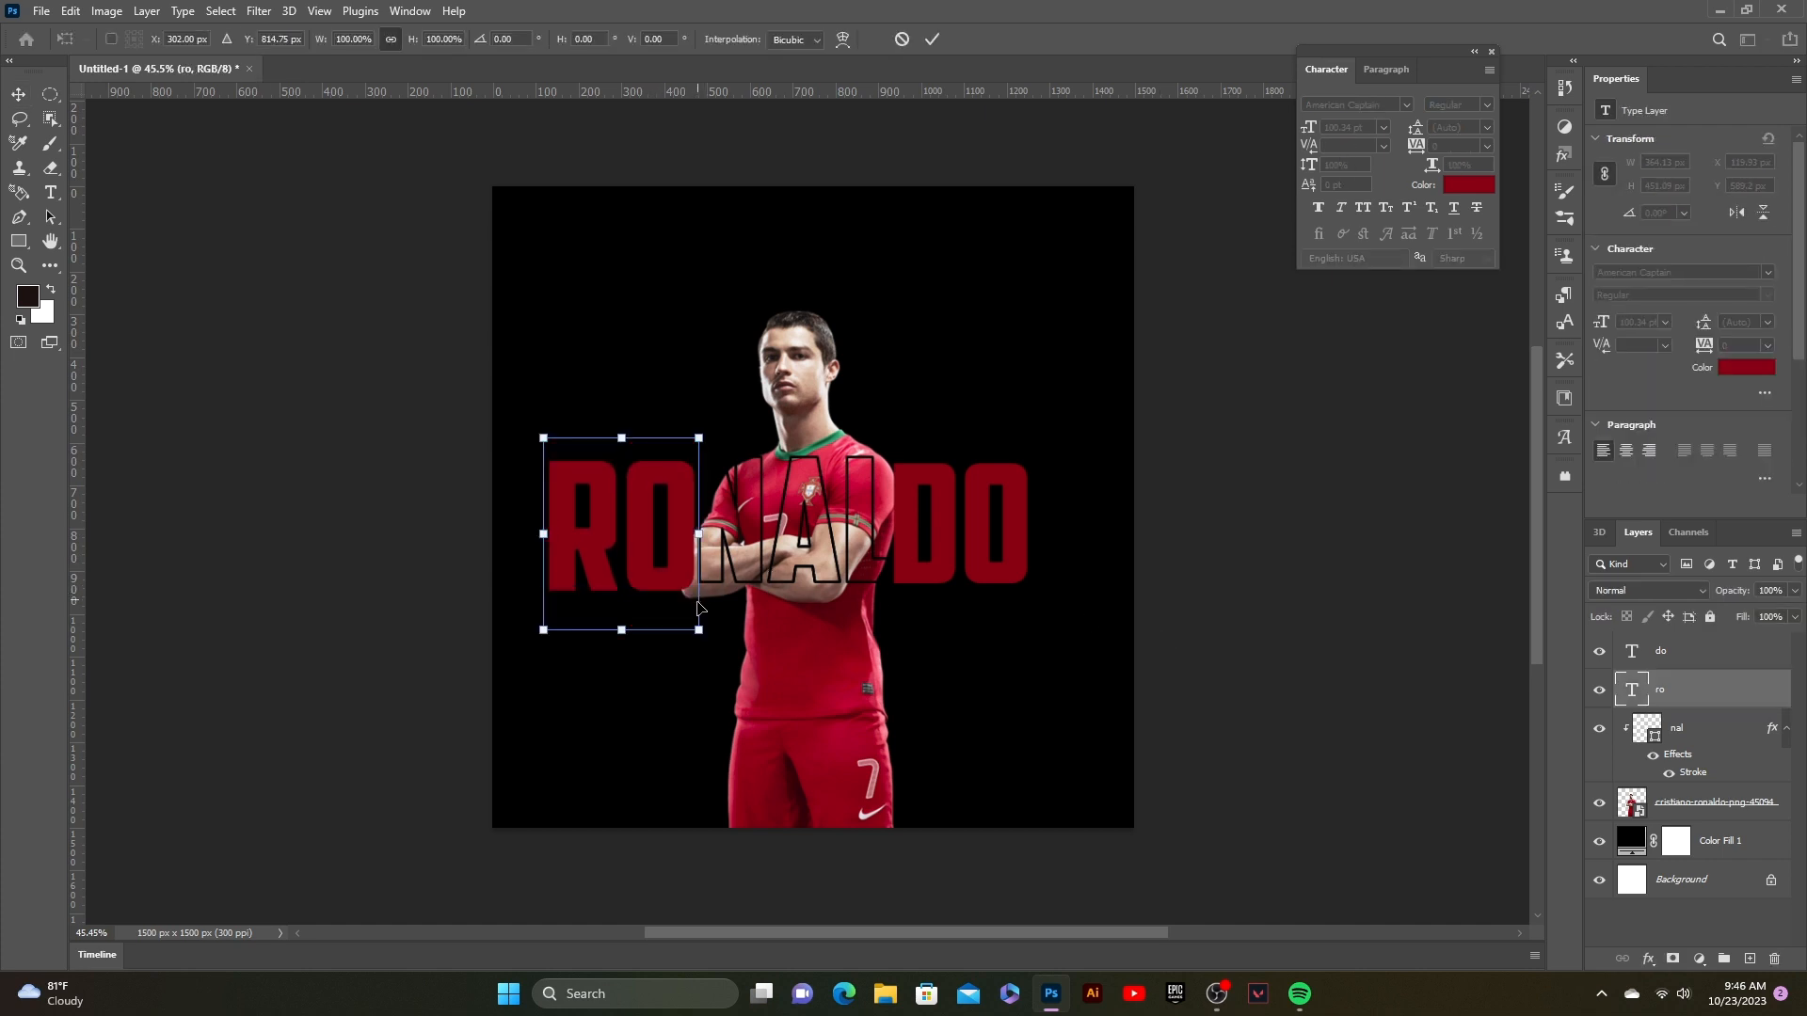
drag(698, 627, 692, 622)
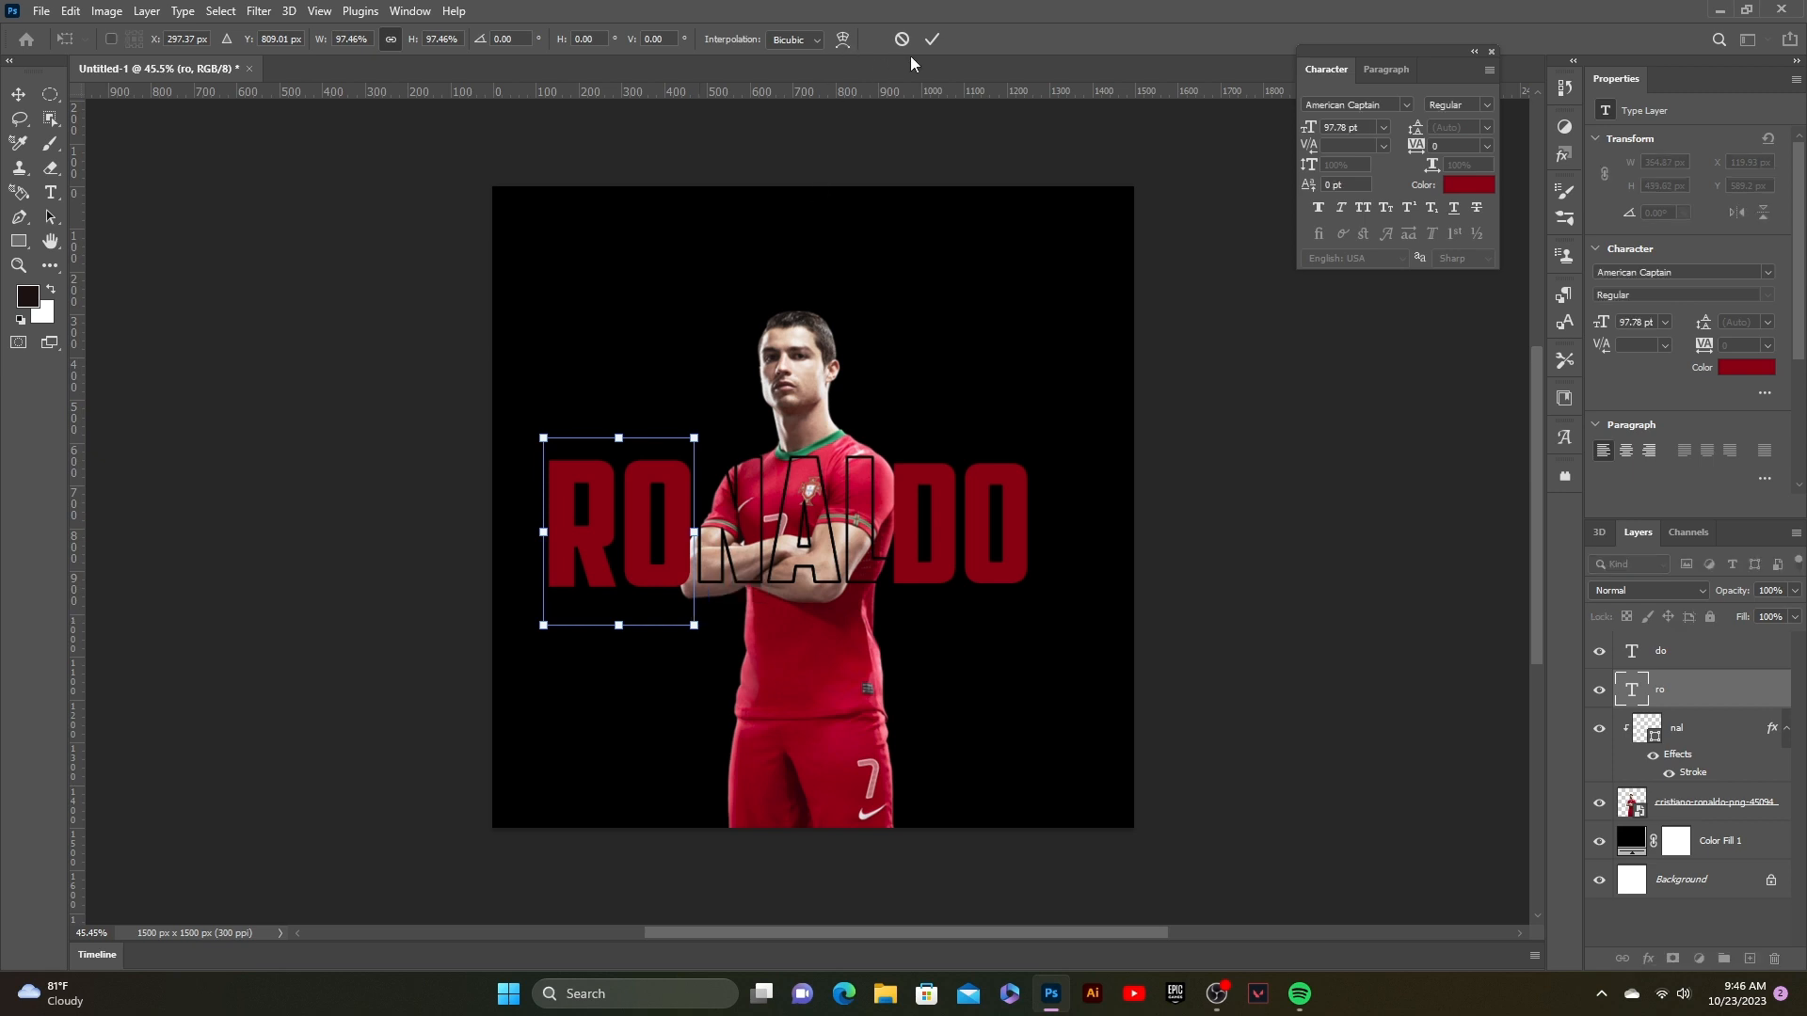
click(935, 40)
key(Right)
key(Right)
key(Down)
key(Down)
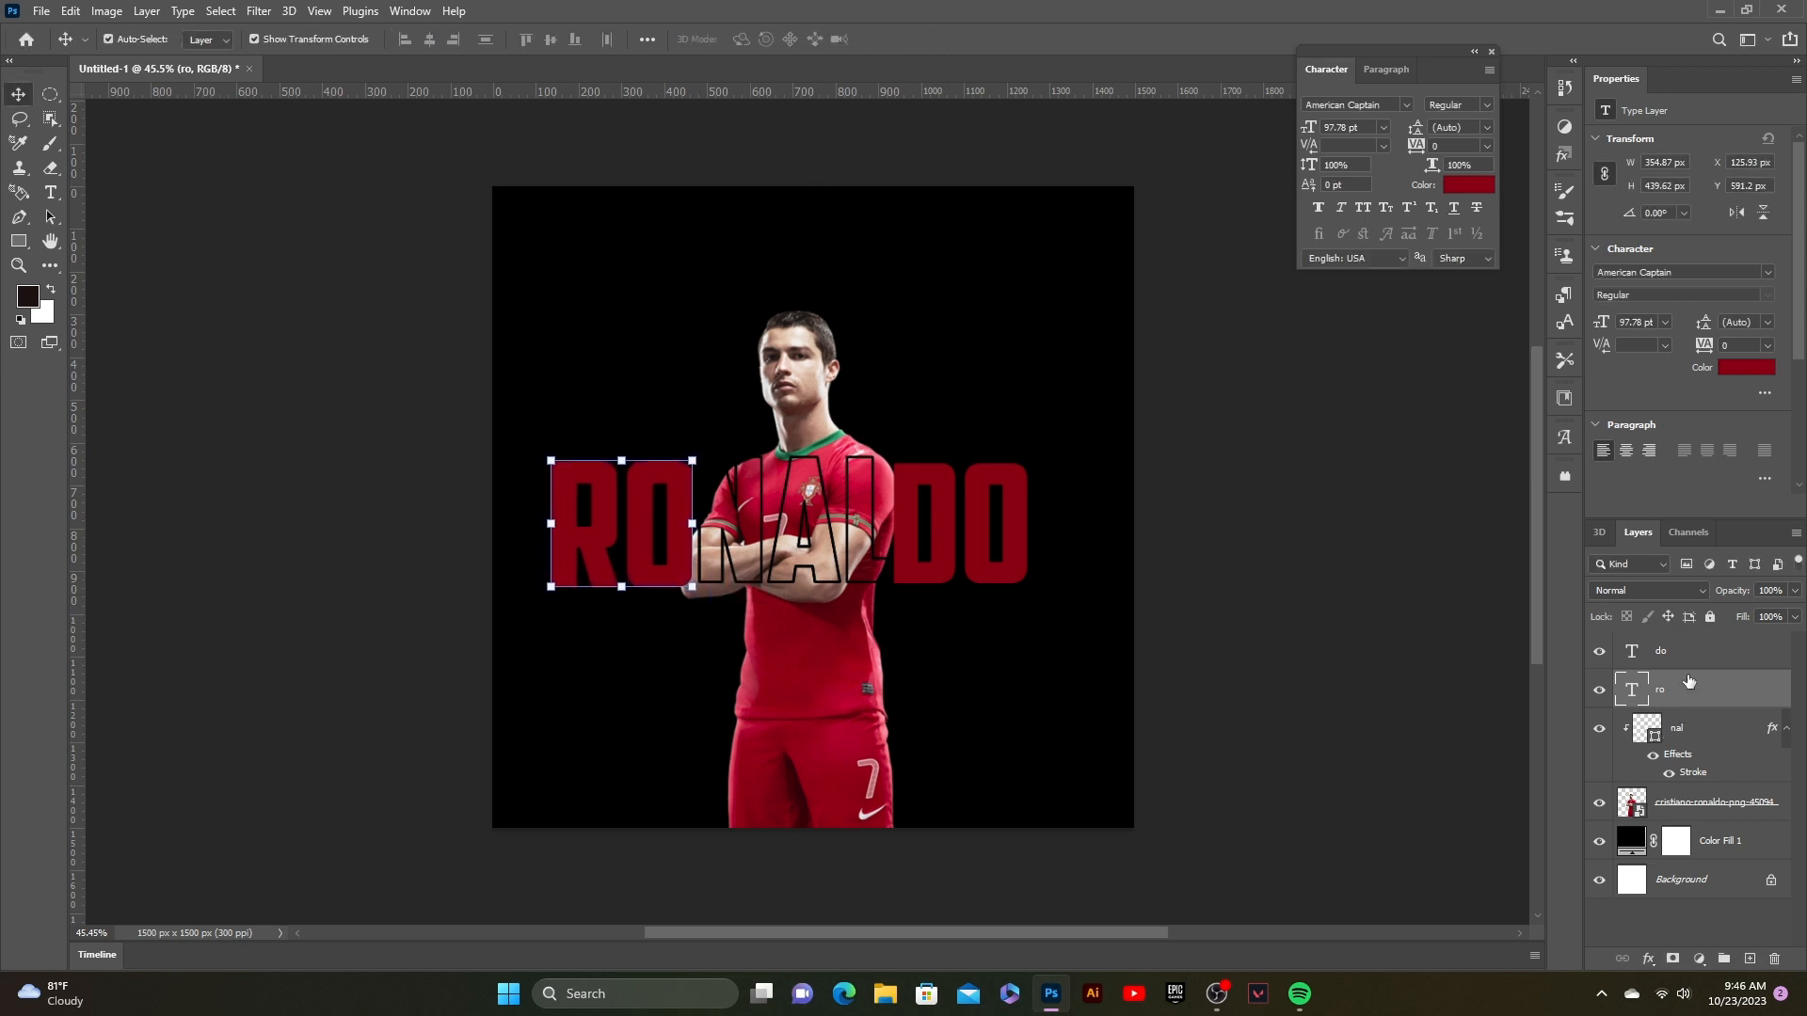
- Move the "ro" and "do" text layers beneath the player cutout layer, above the black colour fill
drag(1689, 681, 1683, 822)
click(518, 605)
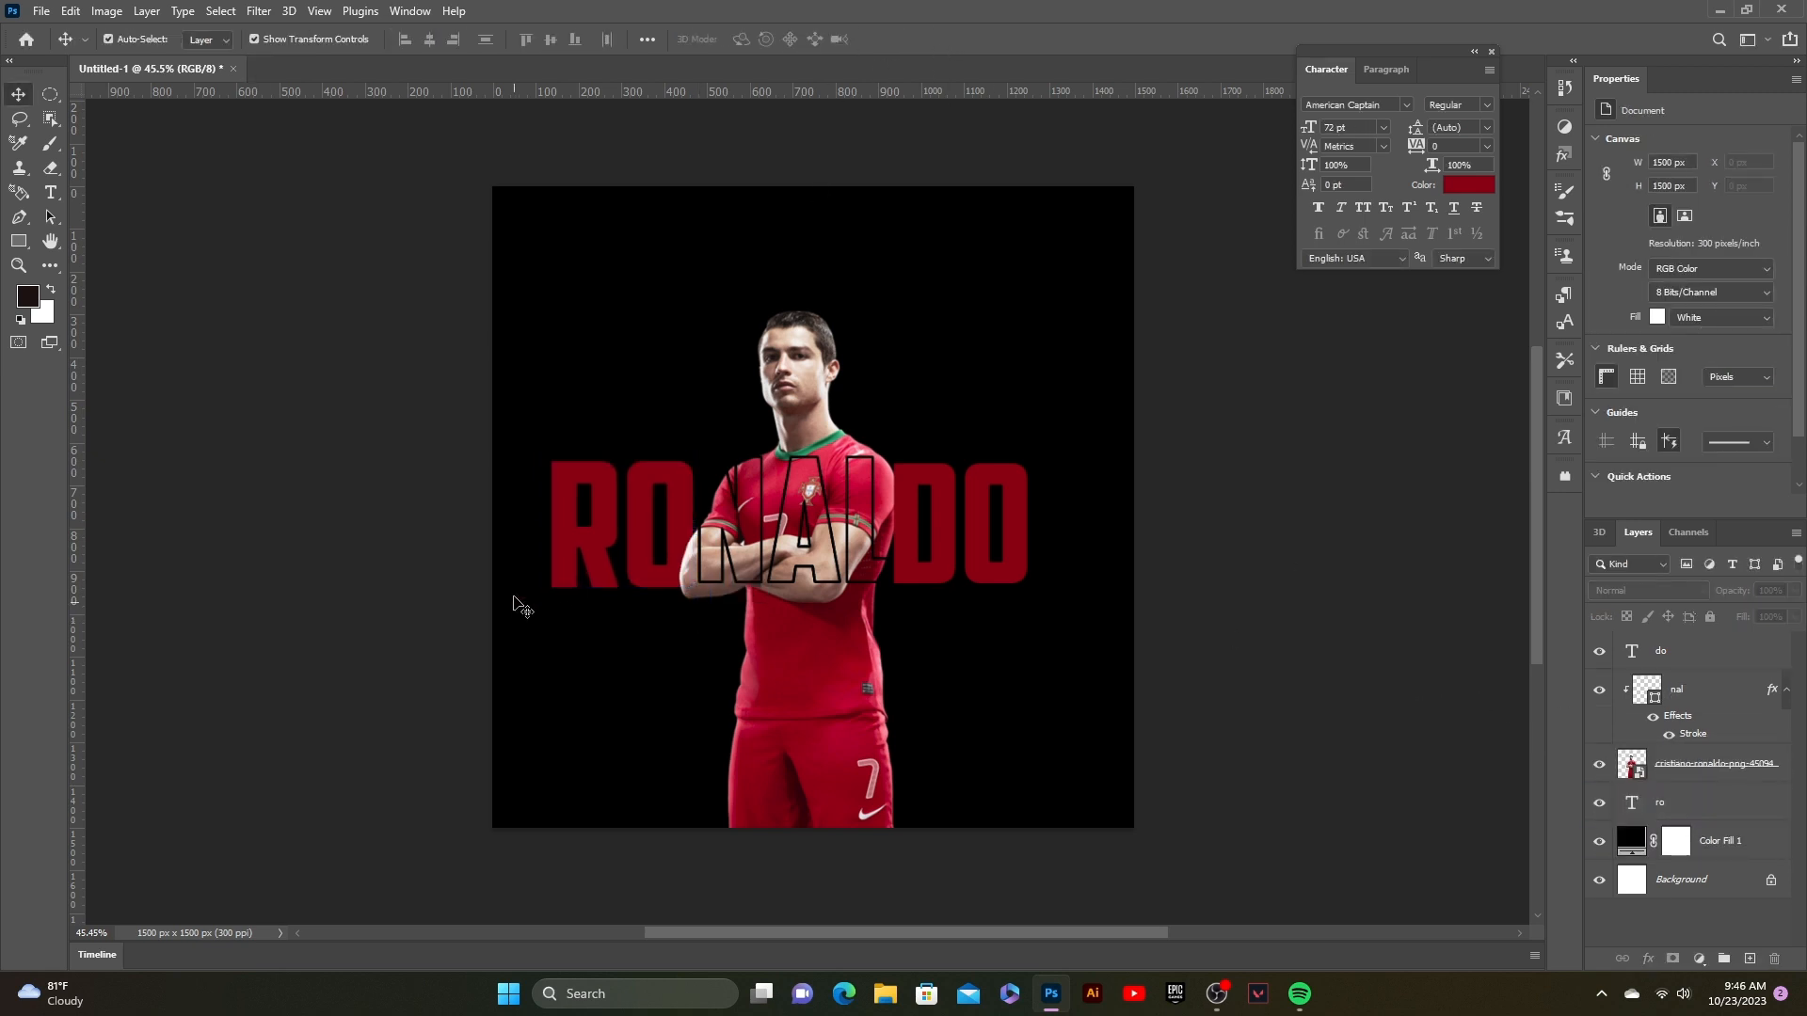
click(955, 596)
click(927, 569)
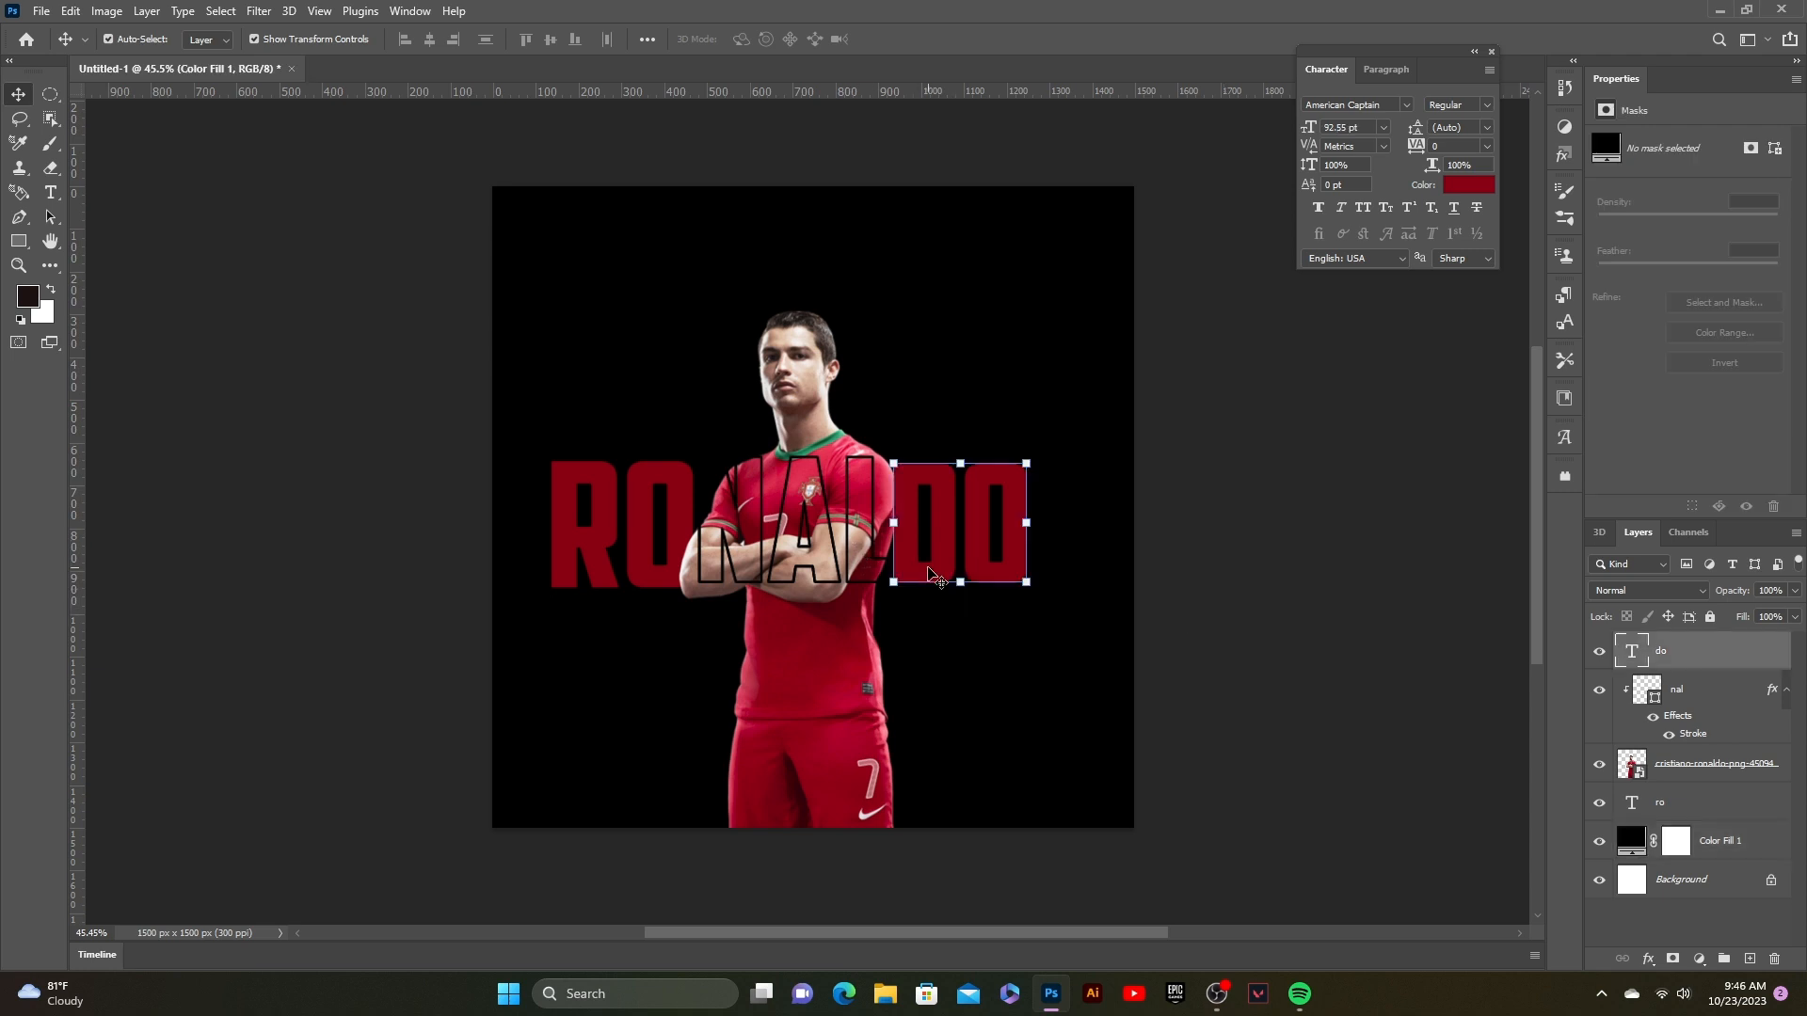
click(1374, 647)
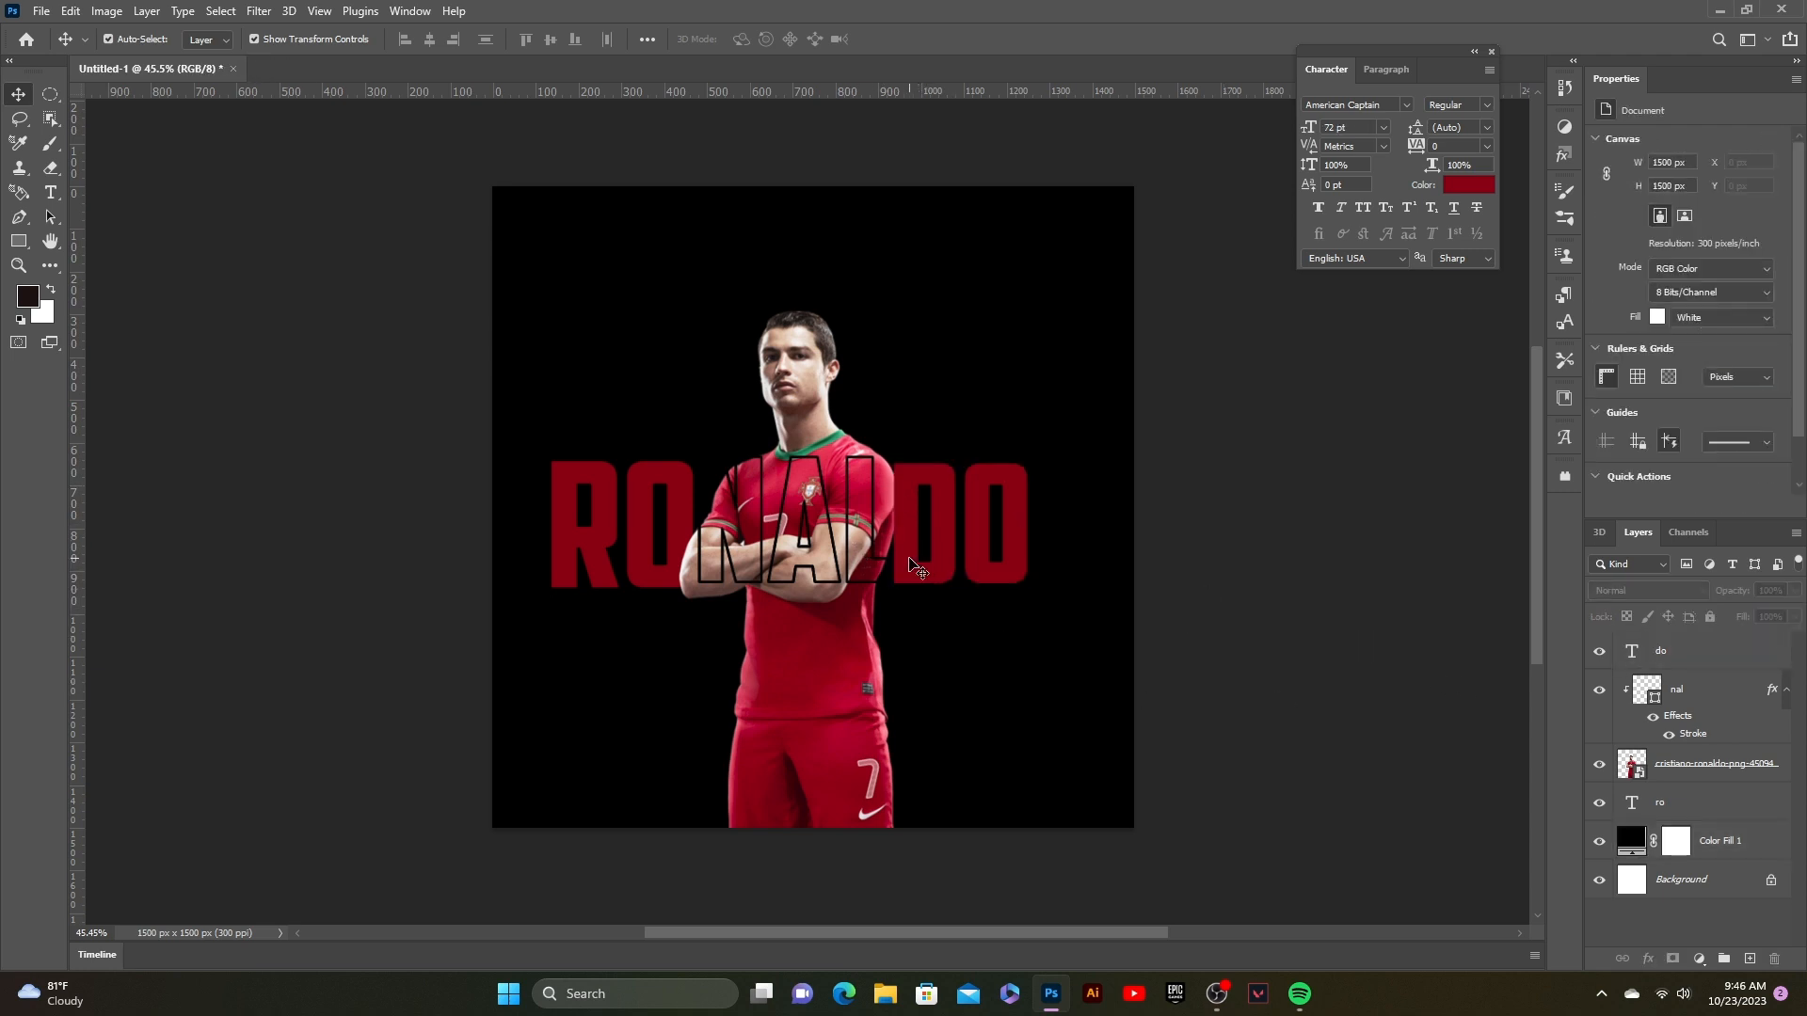
click(918, 557)
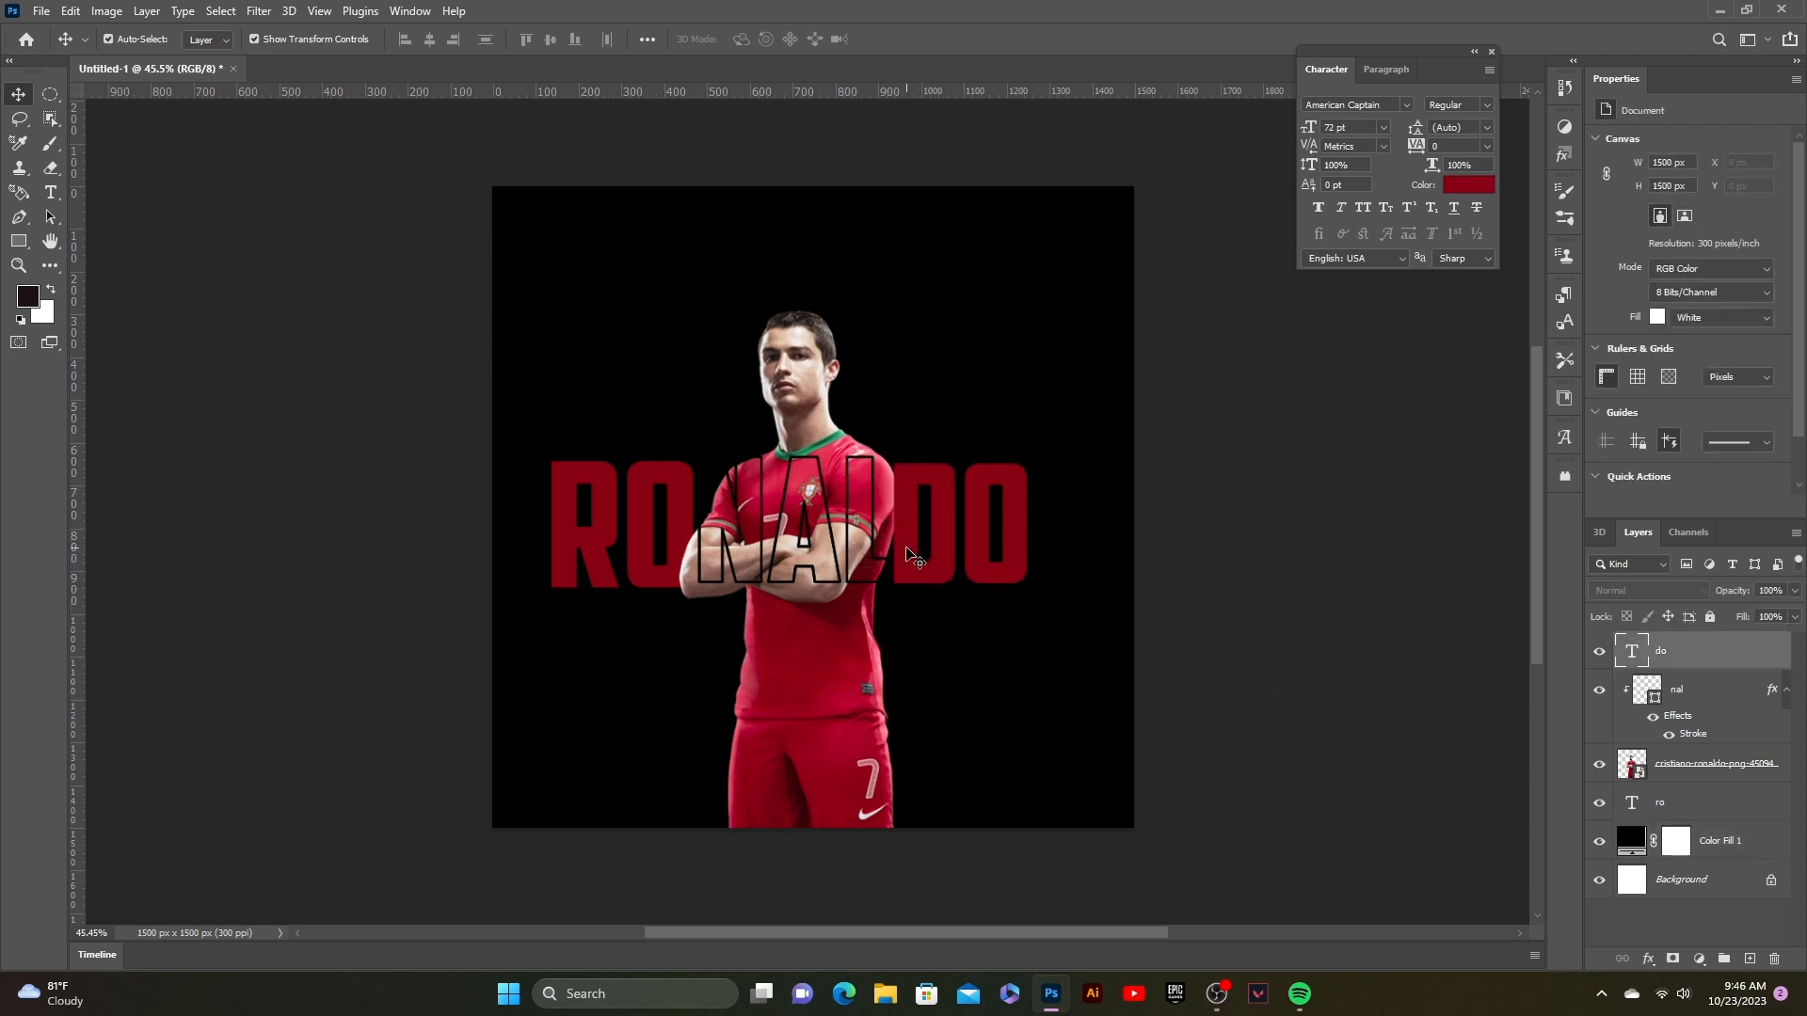
drag(1708, 690, 1706, 785)
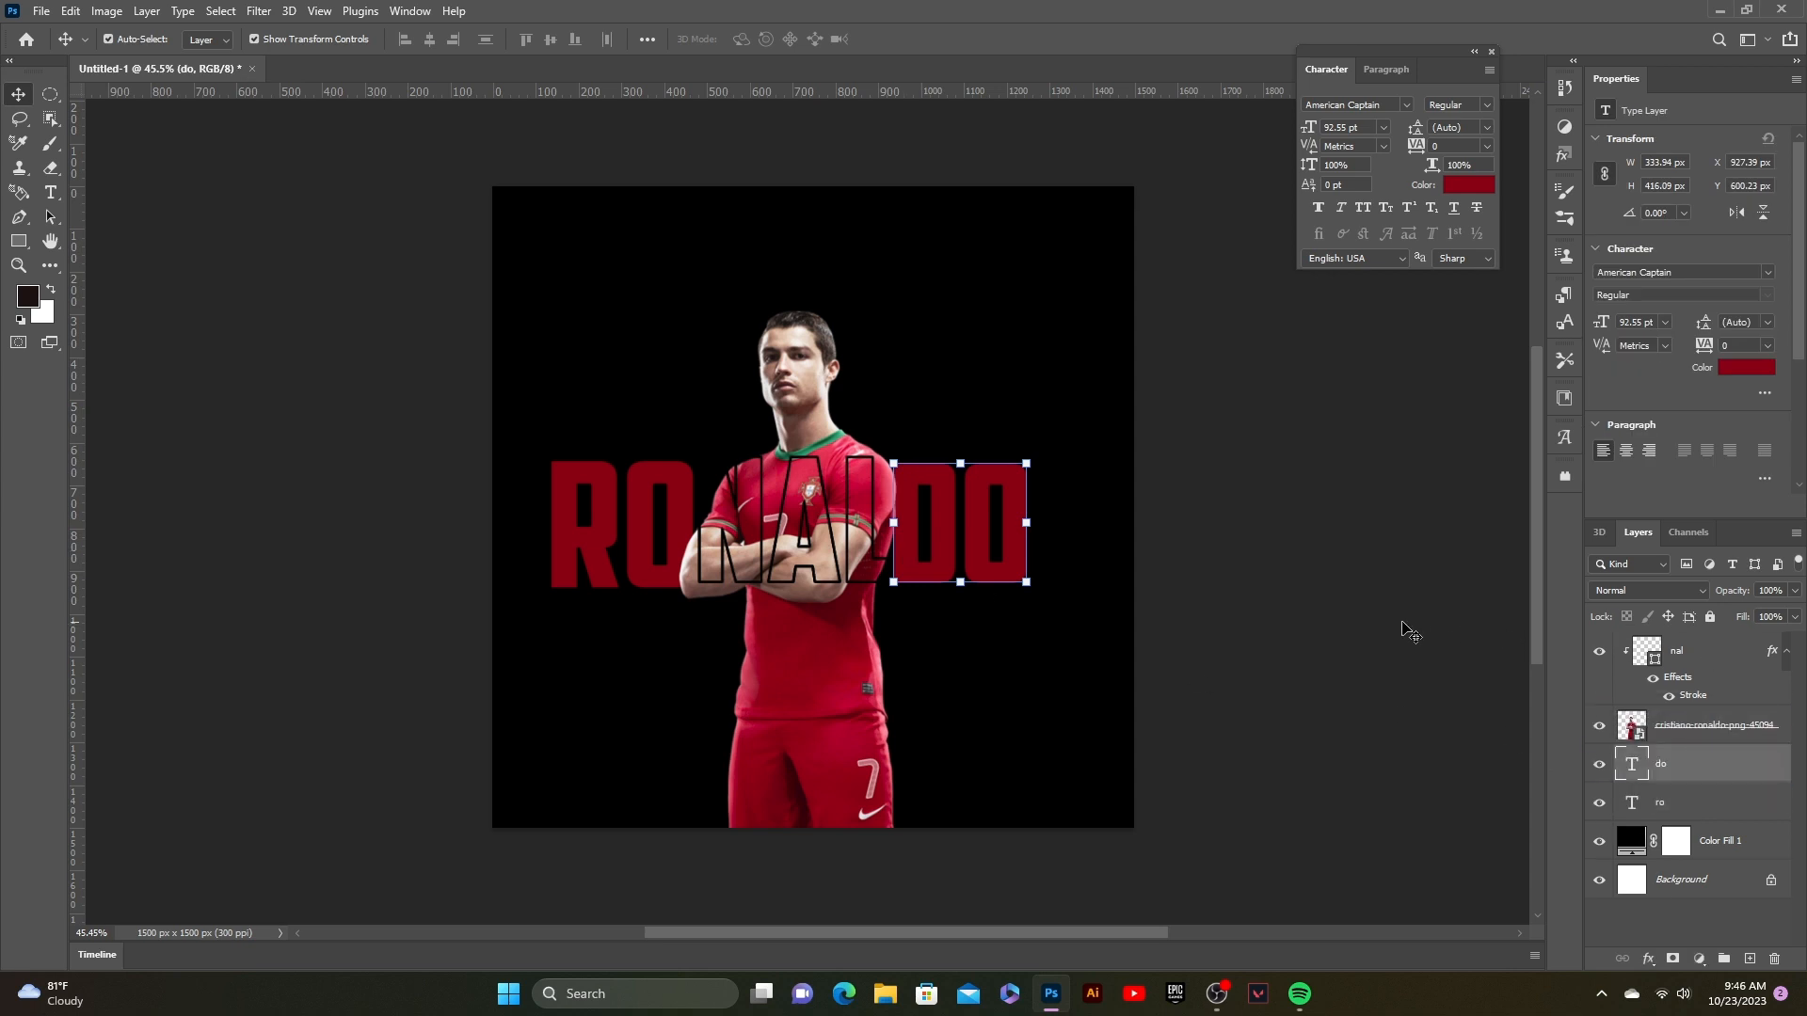
click(1404, 634)
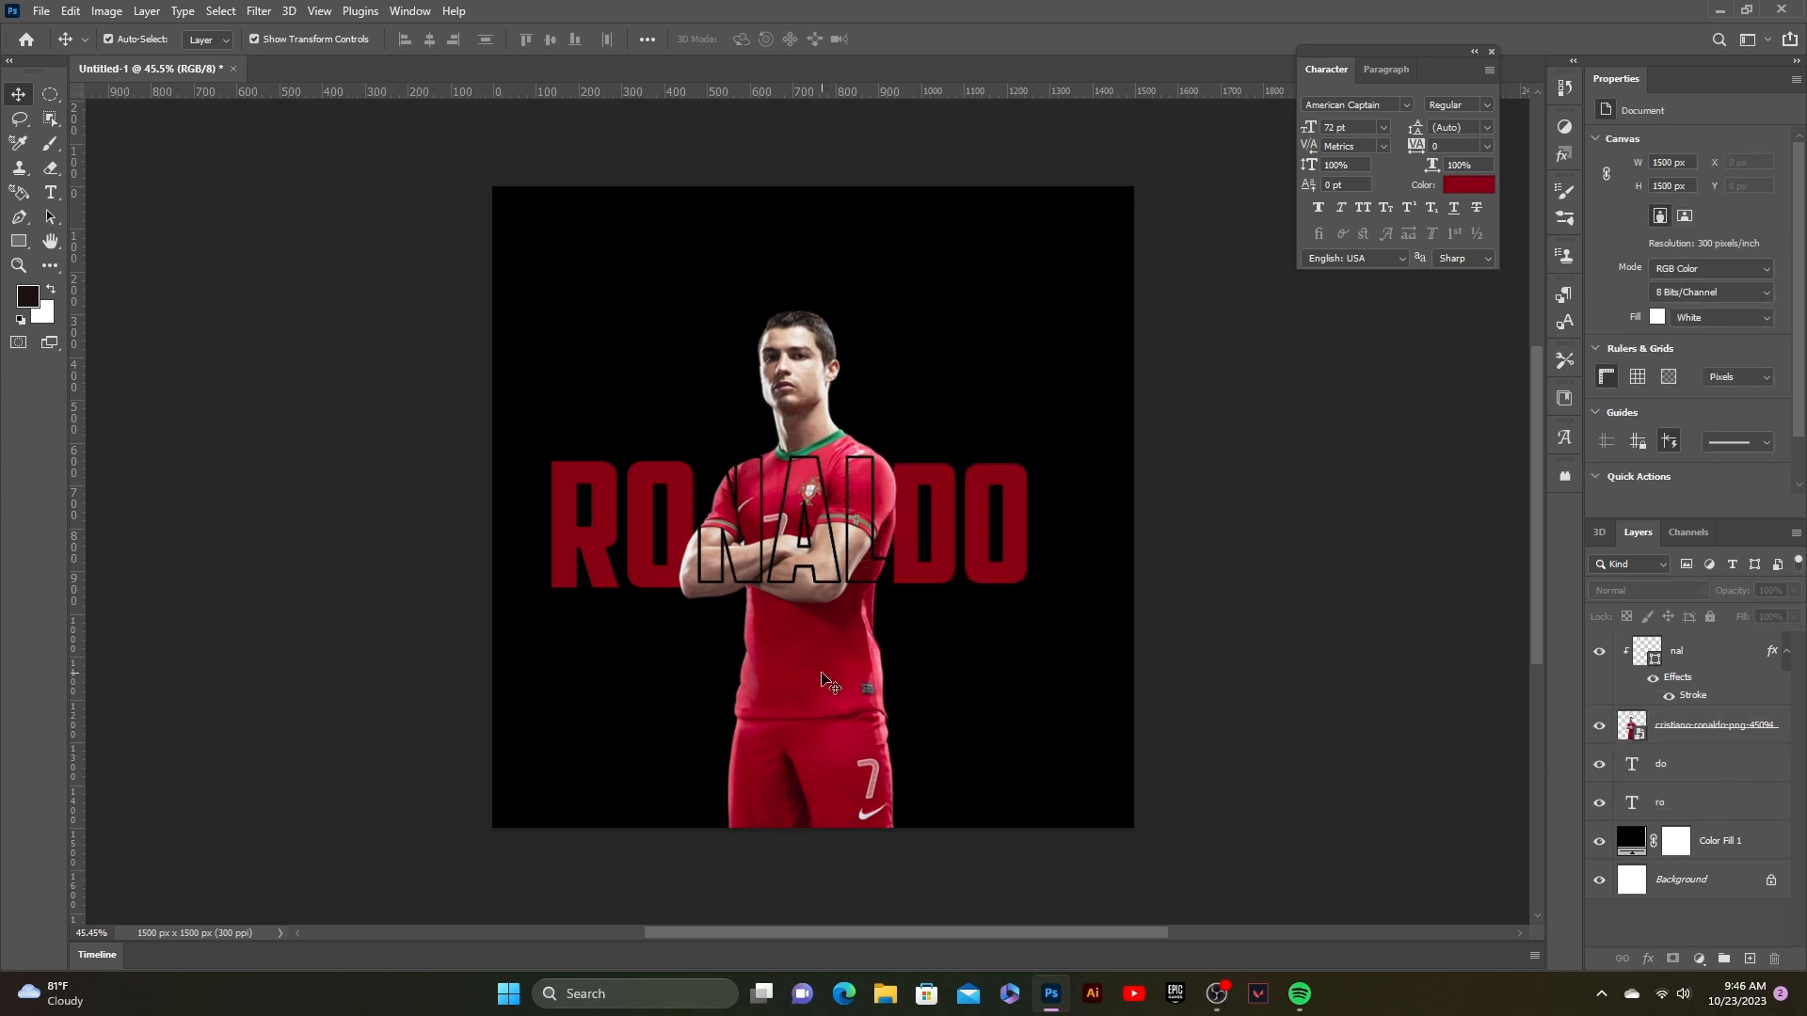
- Fine-tune the positions of the "do" and "ro" texts, nudging both slightly right for even spacing around "nal"
click(906, 569)
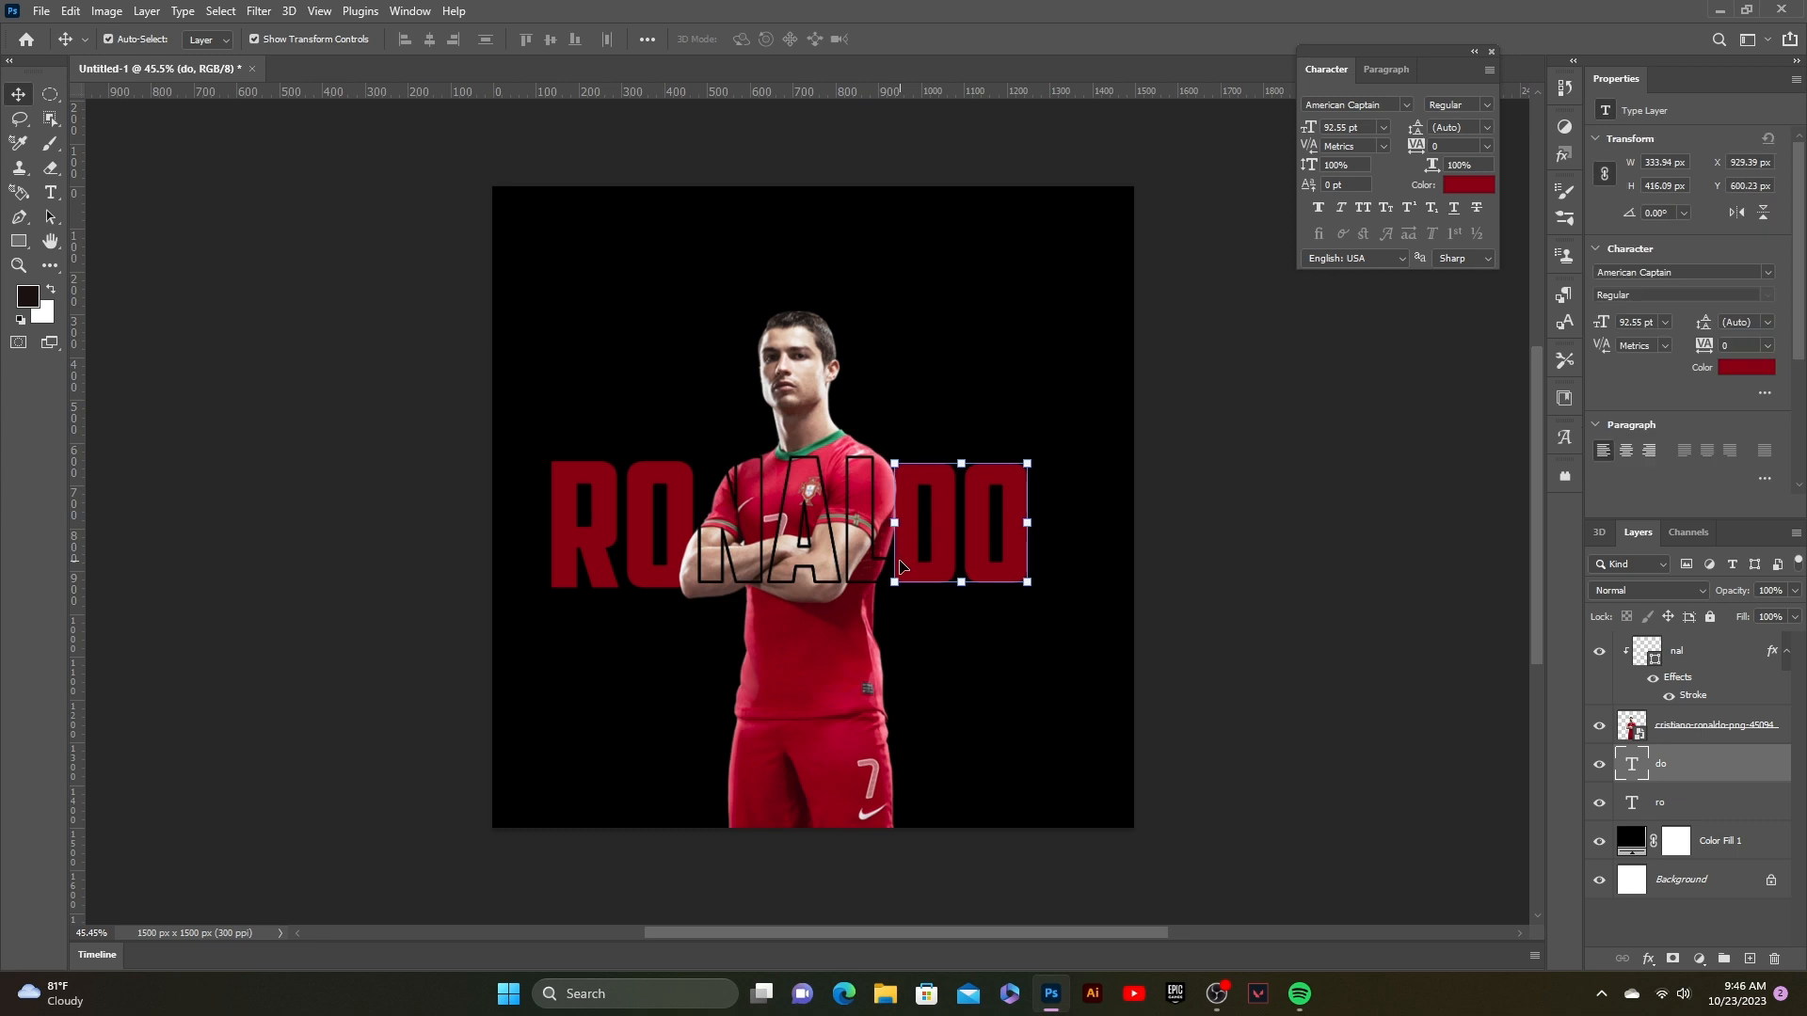
click(1296, 595)
click(633, 508)
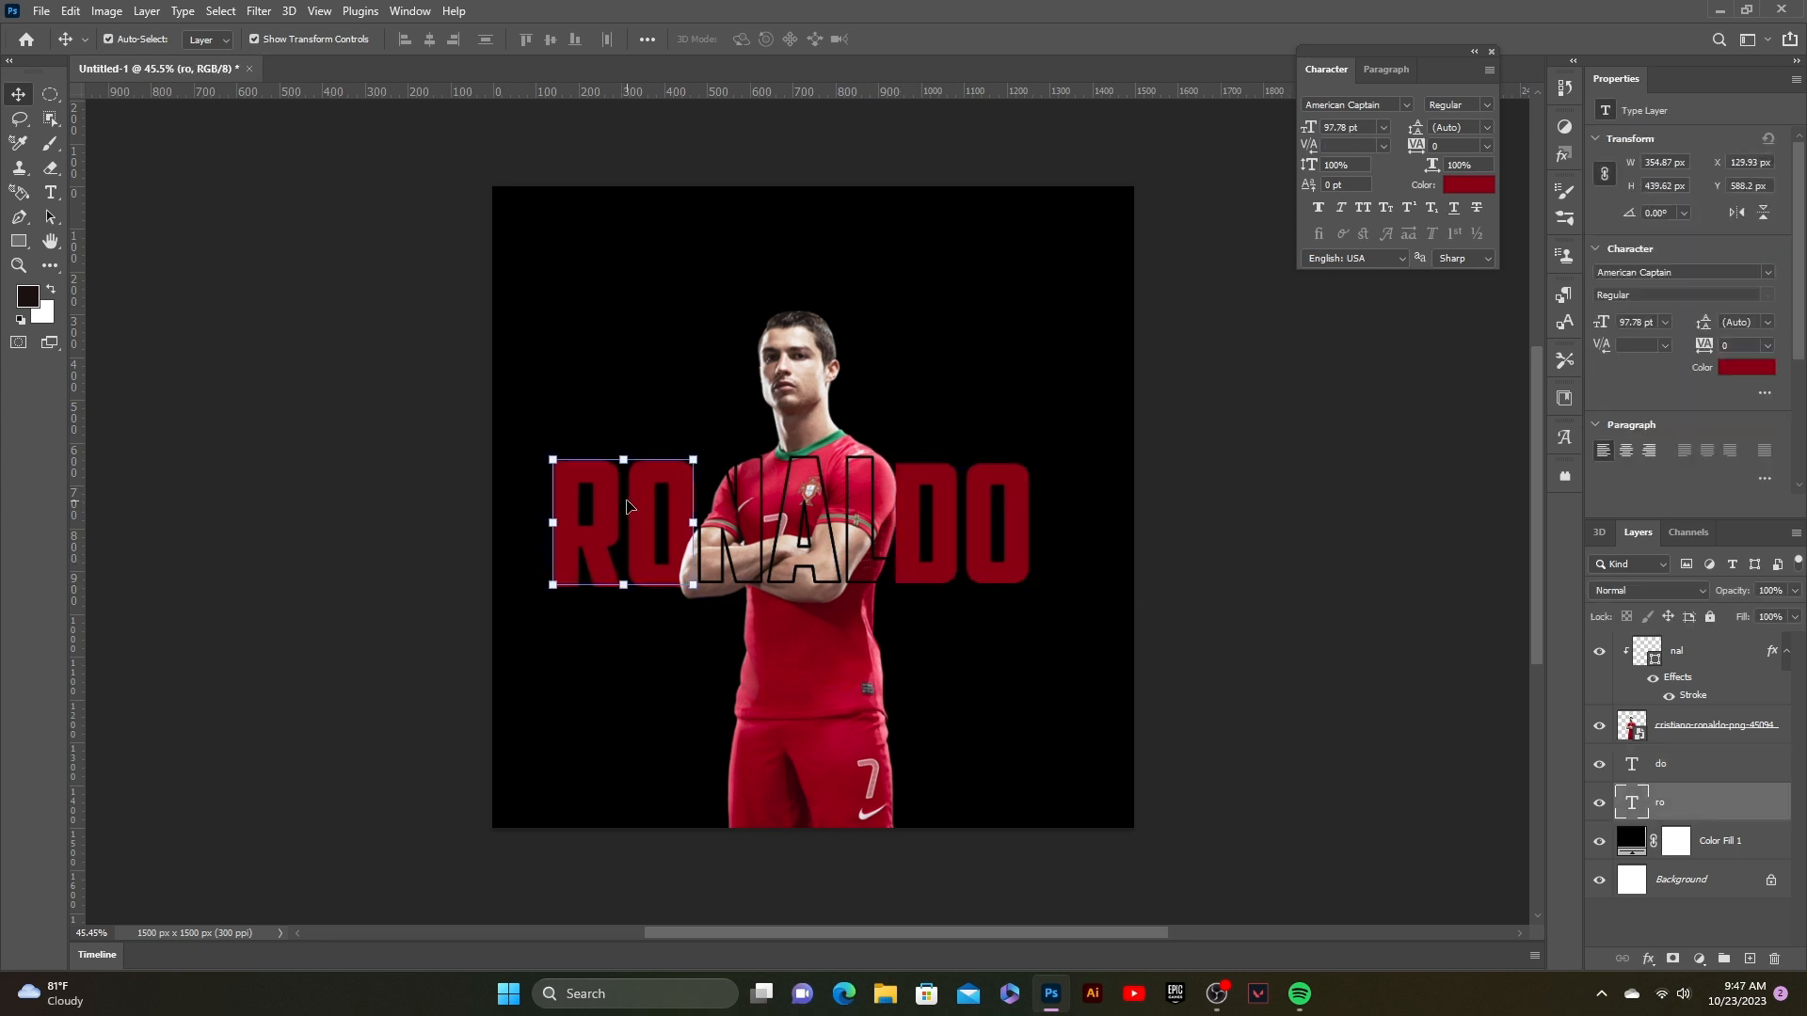
click(1099, 571)
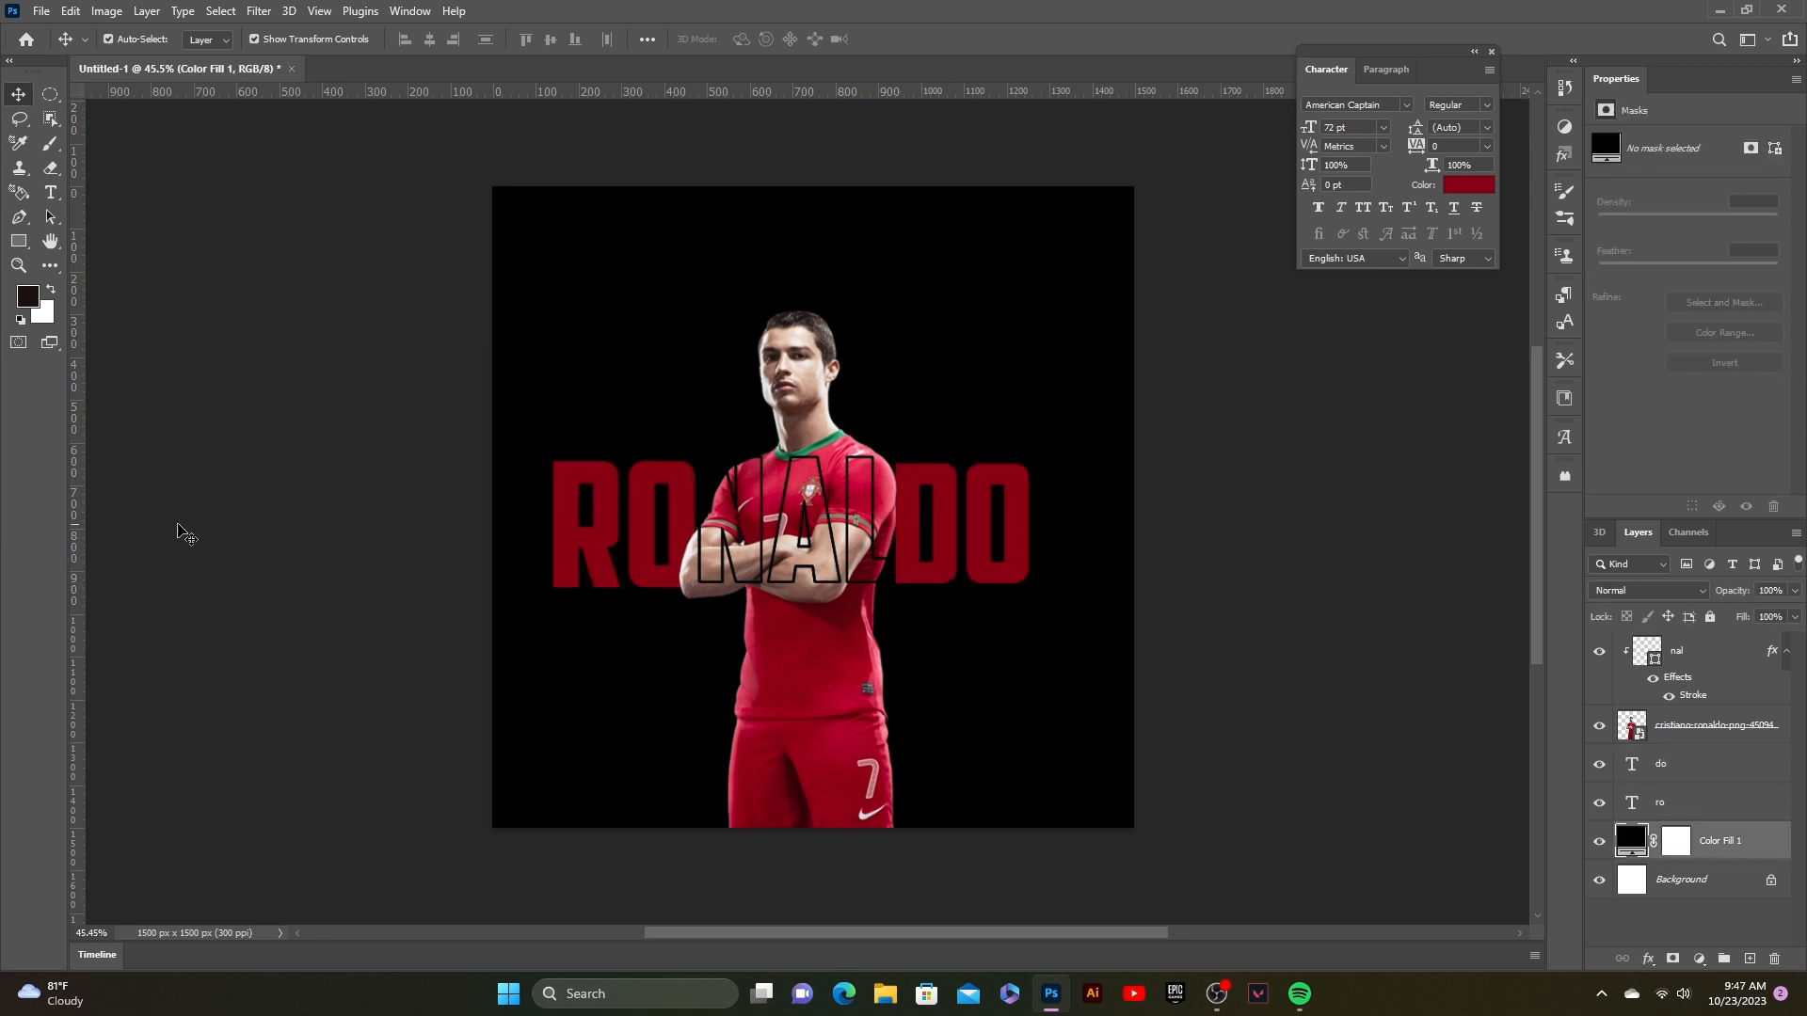
- Scale the stadium background image to about 70.48% width and 97.09% height and position it behind the player to fill the canvas
scroll(250, 533, up, 1)
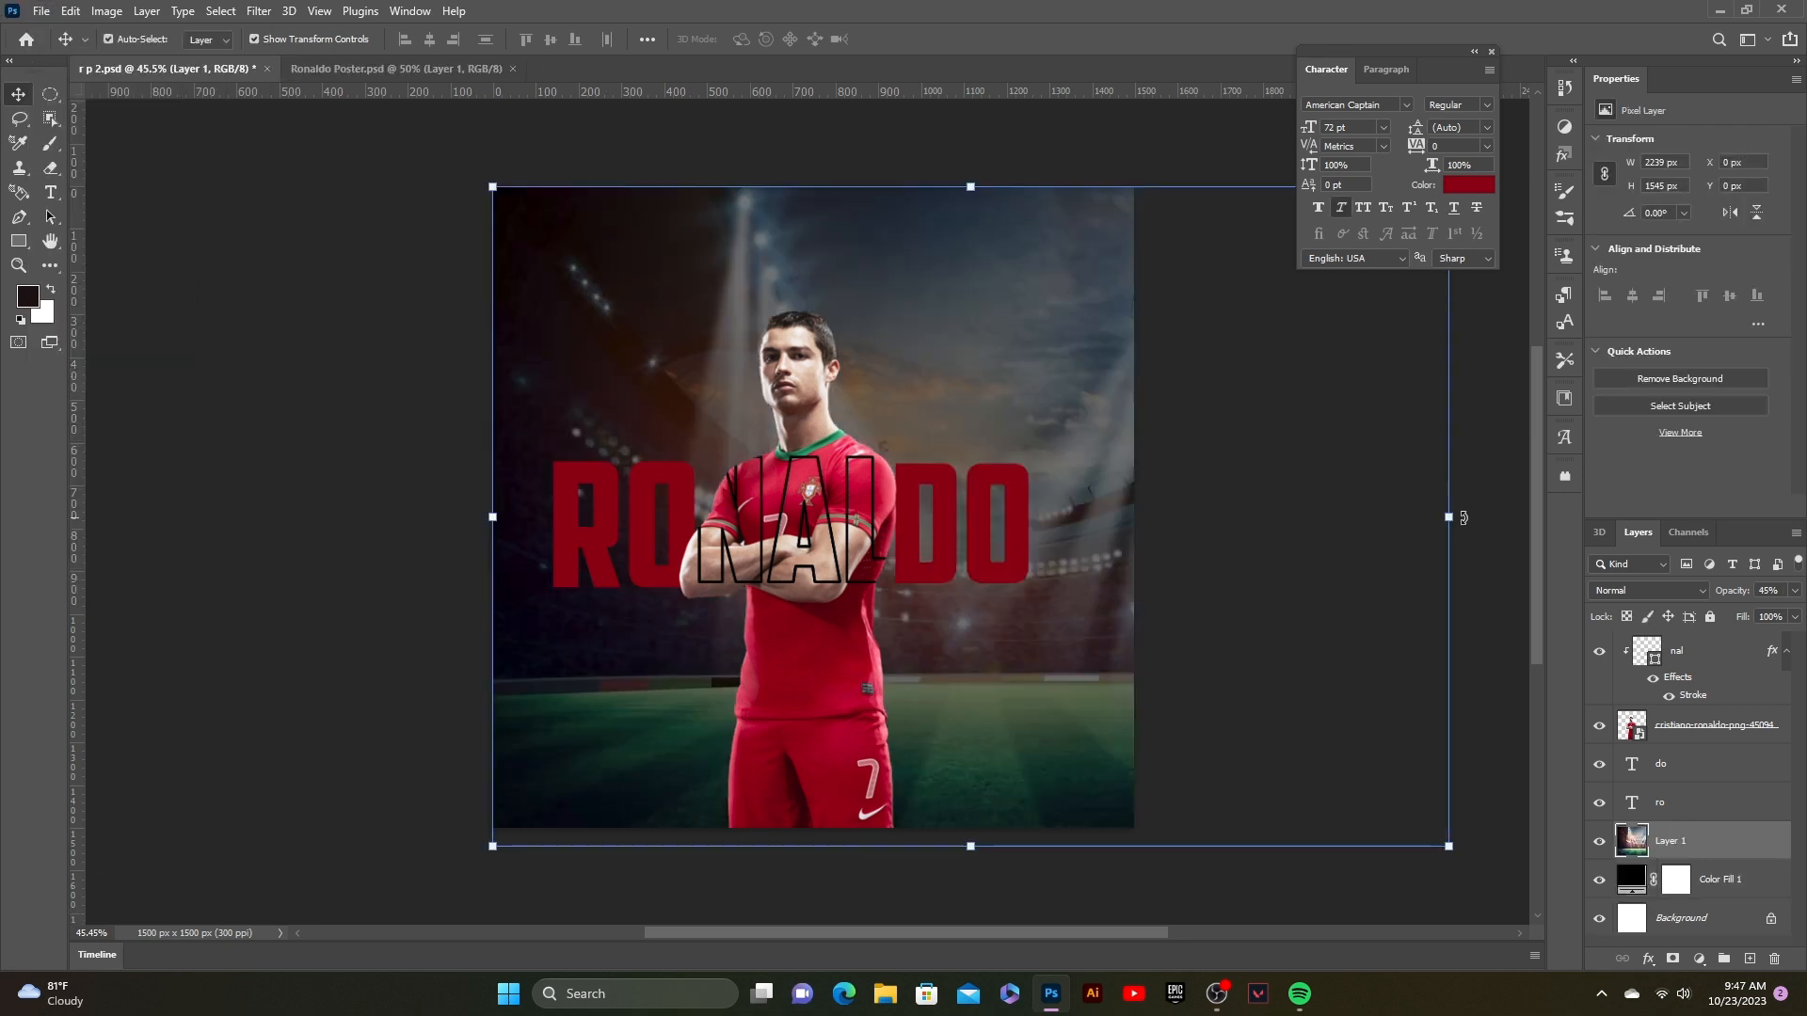
drag(1463, 517, 1134, 518)
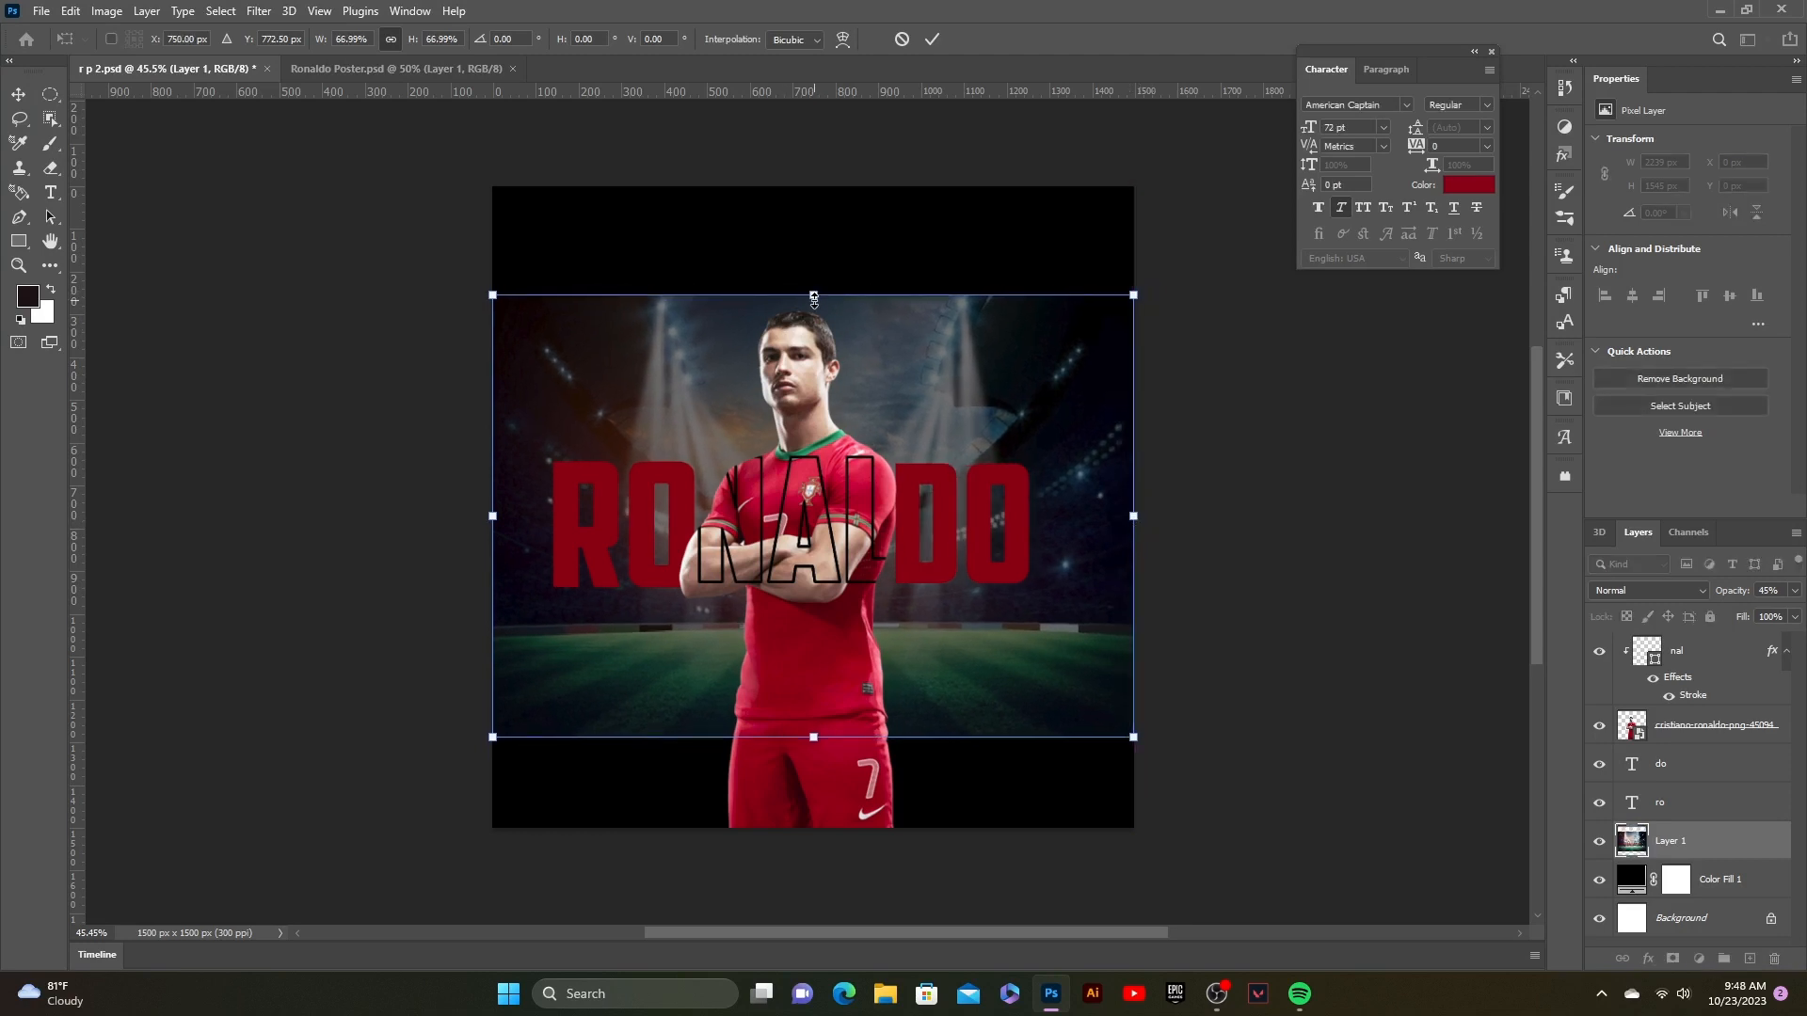
drag(908, 383, 863, 274)
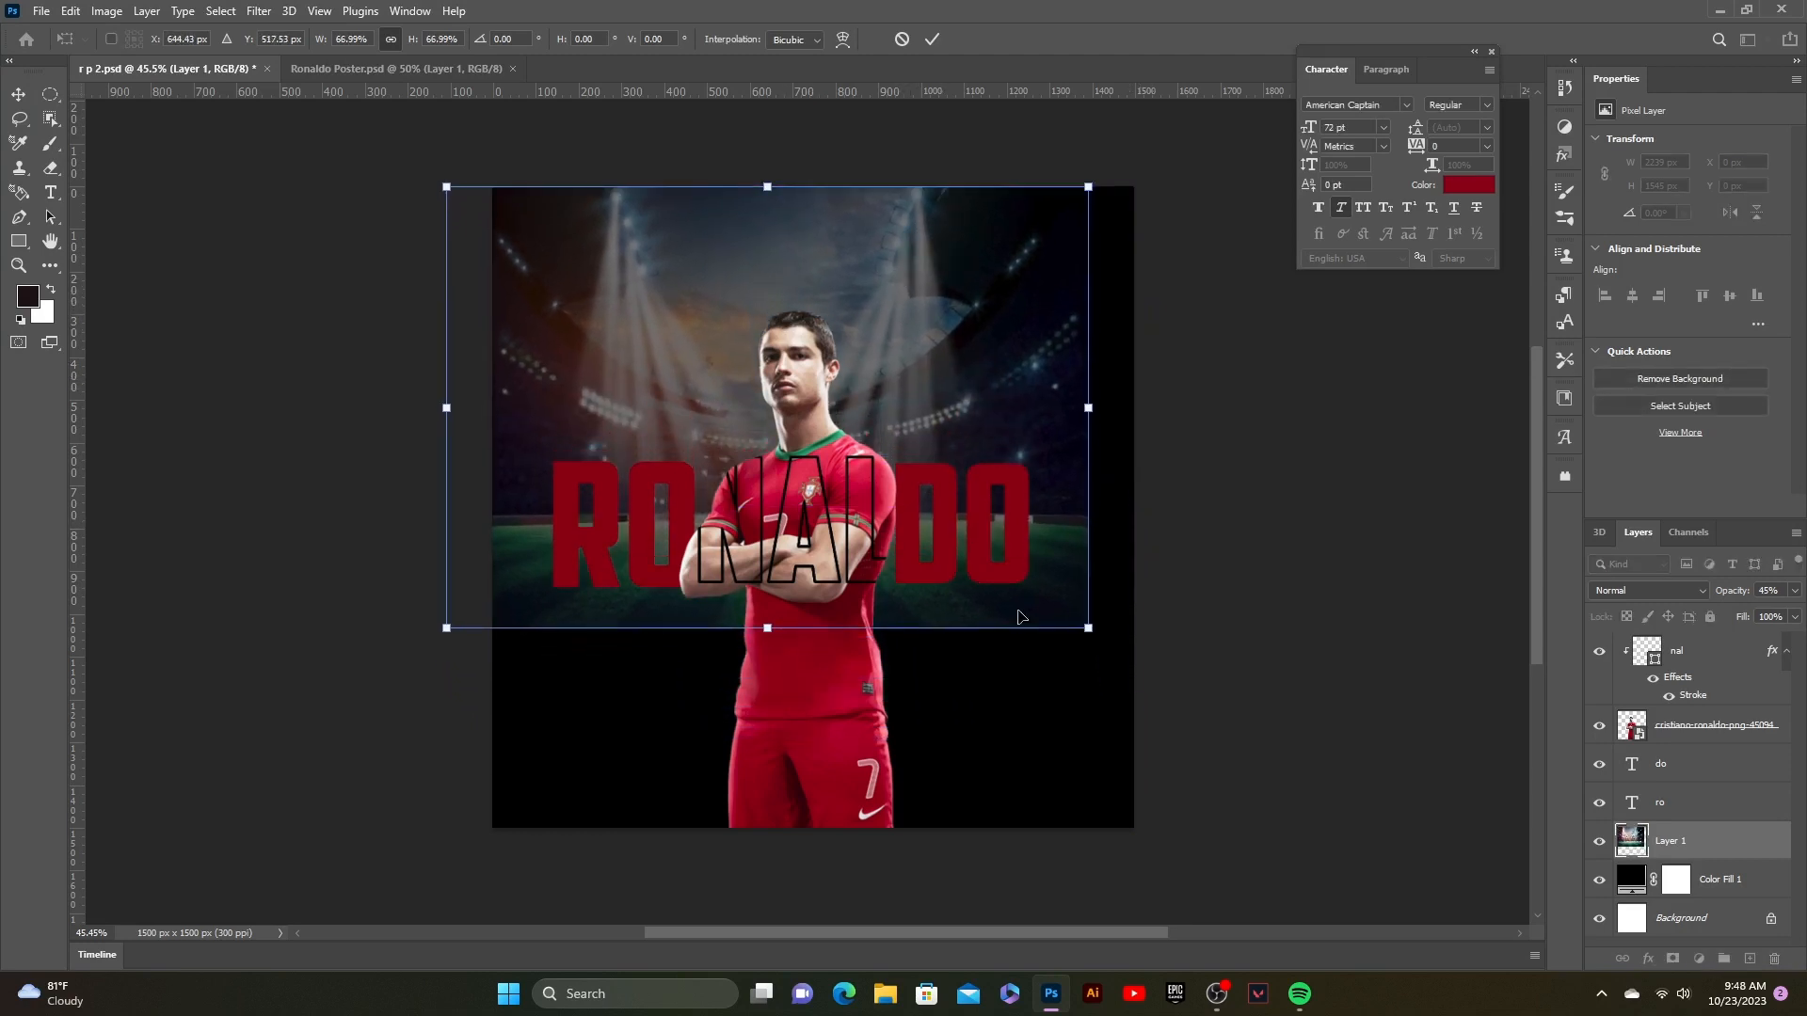
drag(1090, 630, 1139, 663)
drag(799, 664, 810, 829)
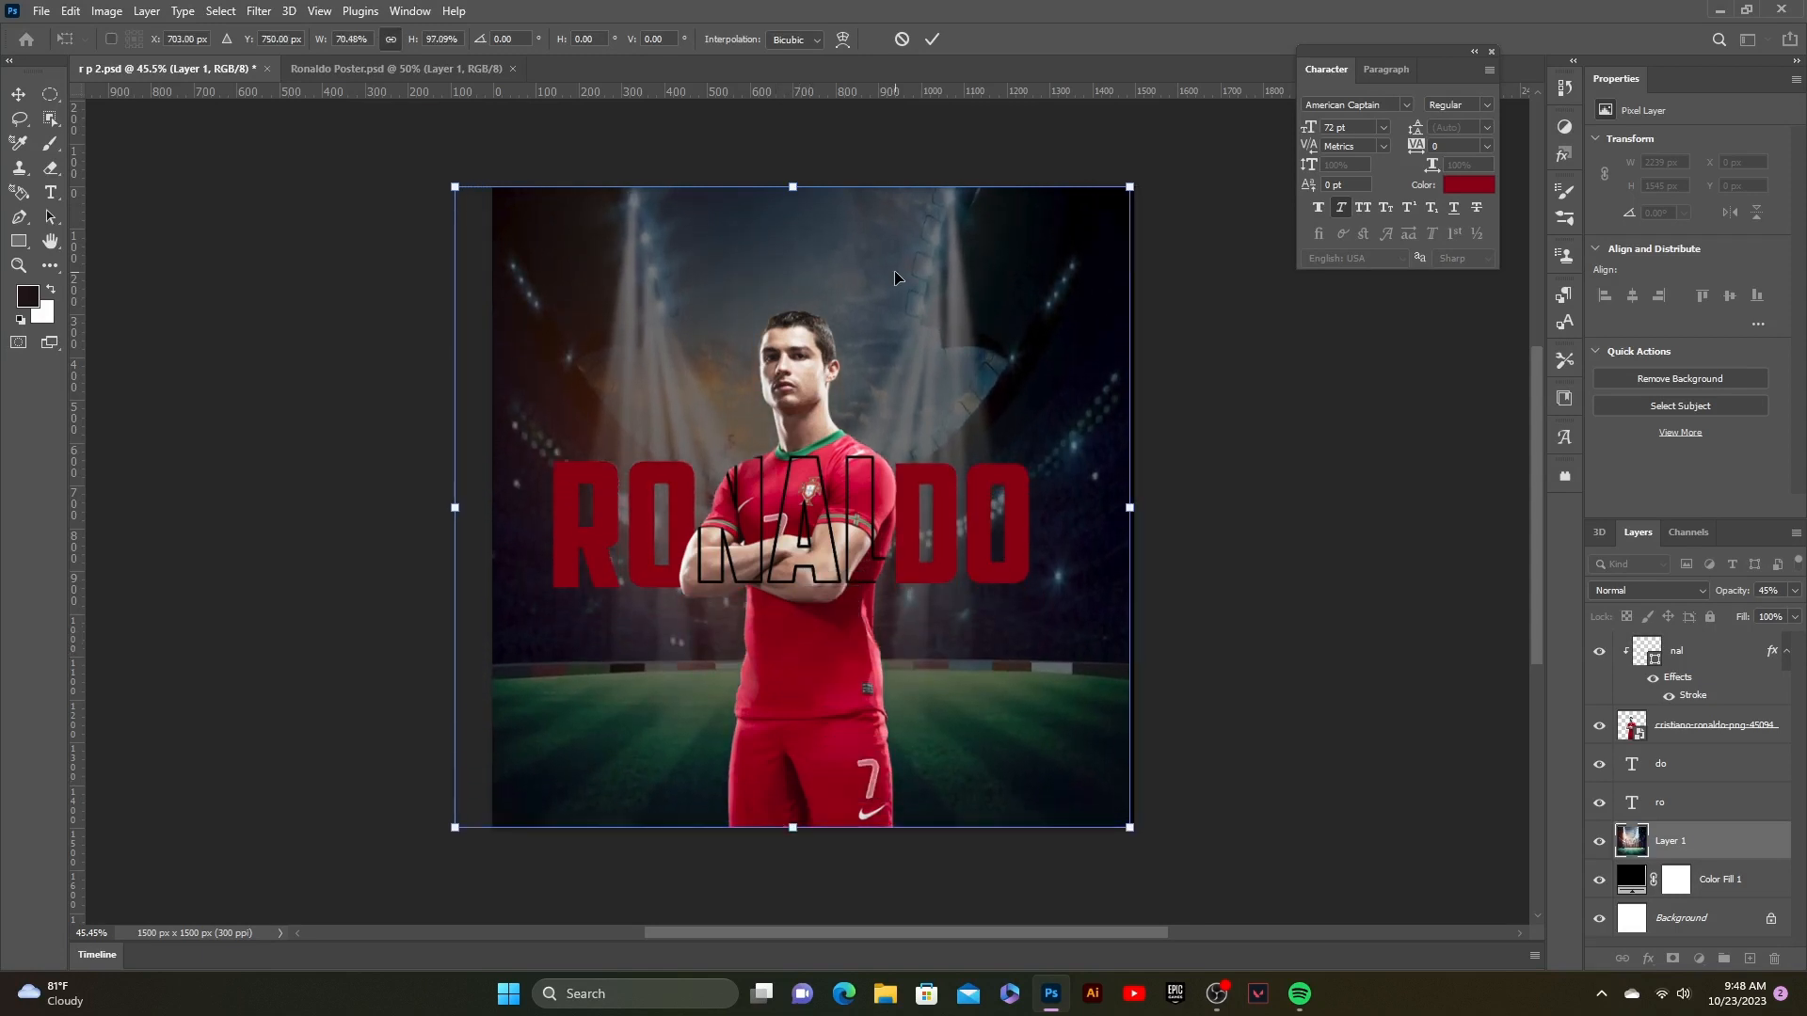
click(933, 40)
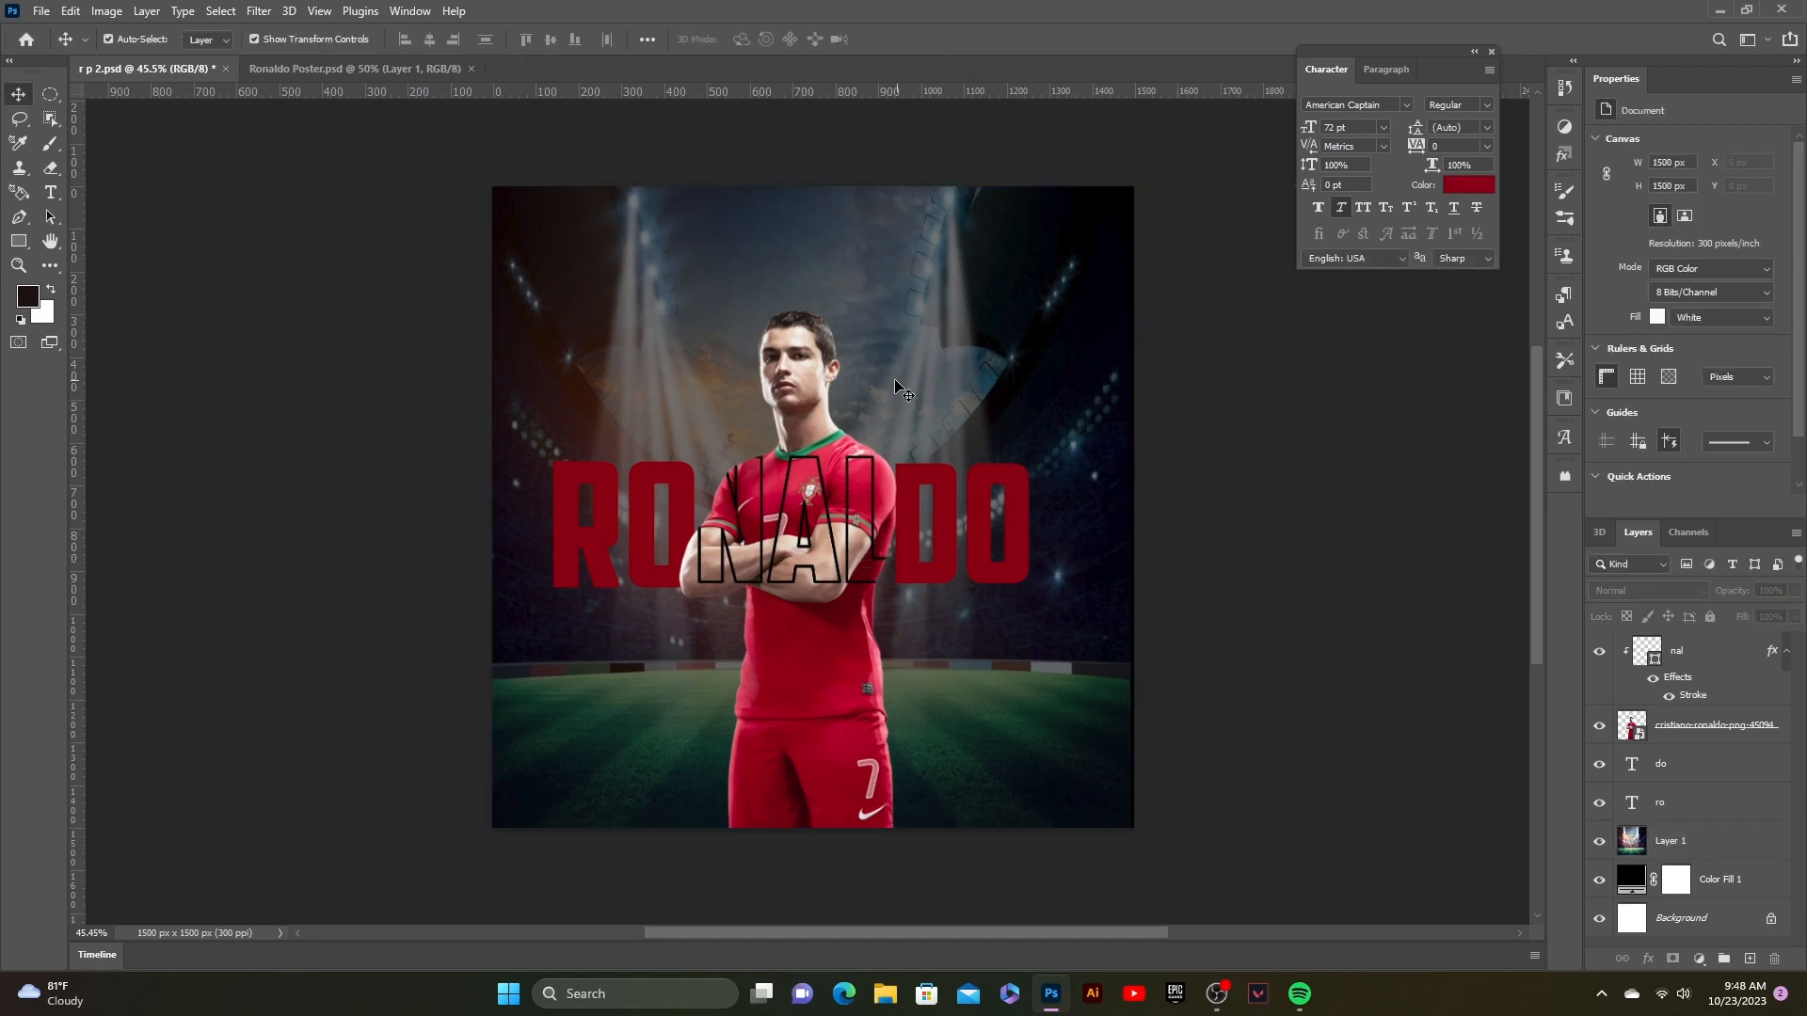
click(852, 393)
click(1092, 381)
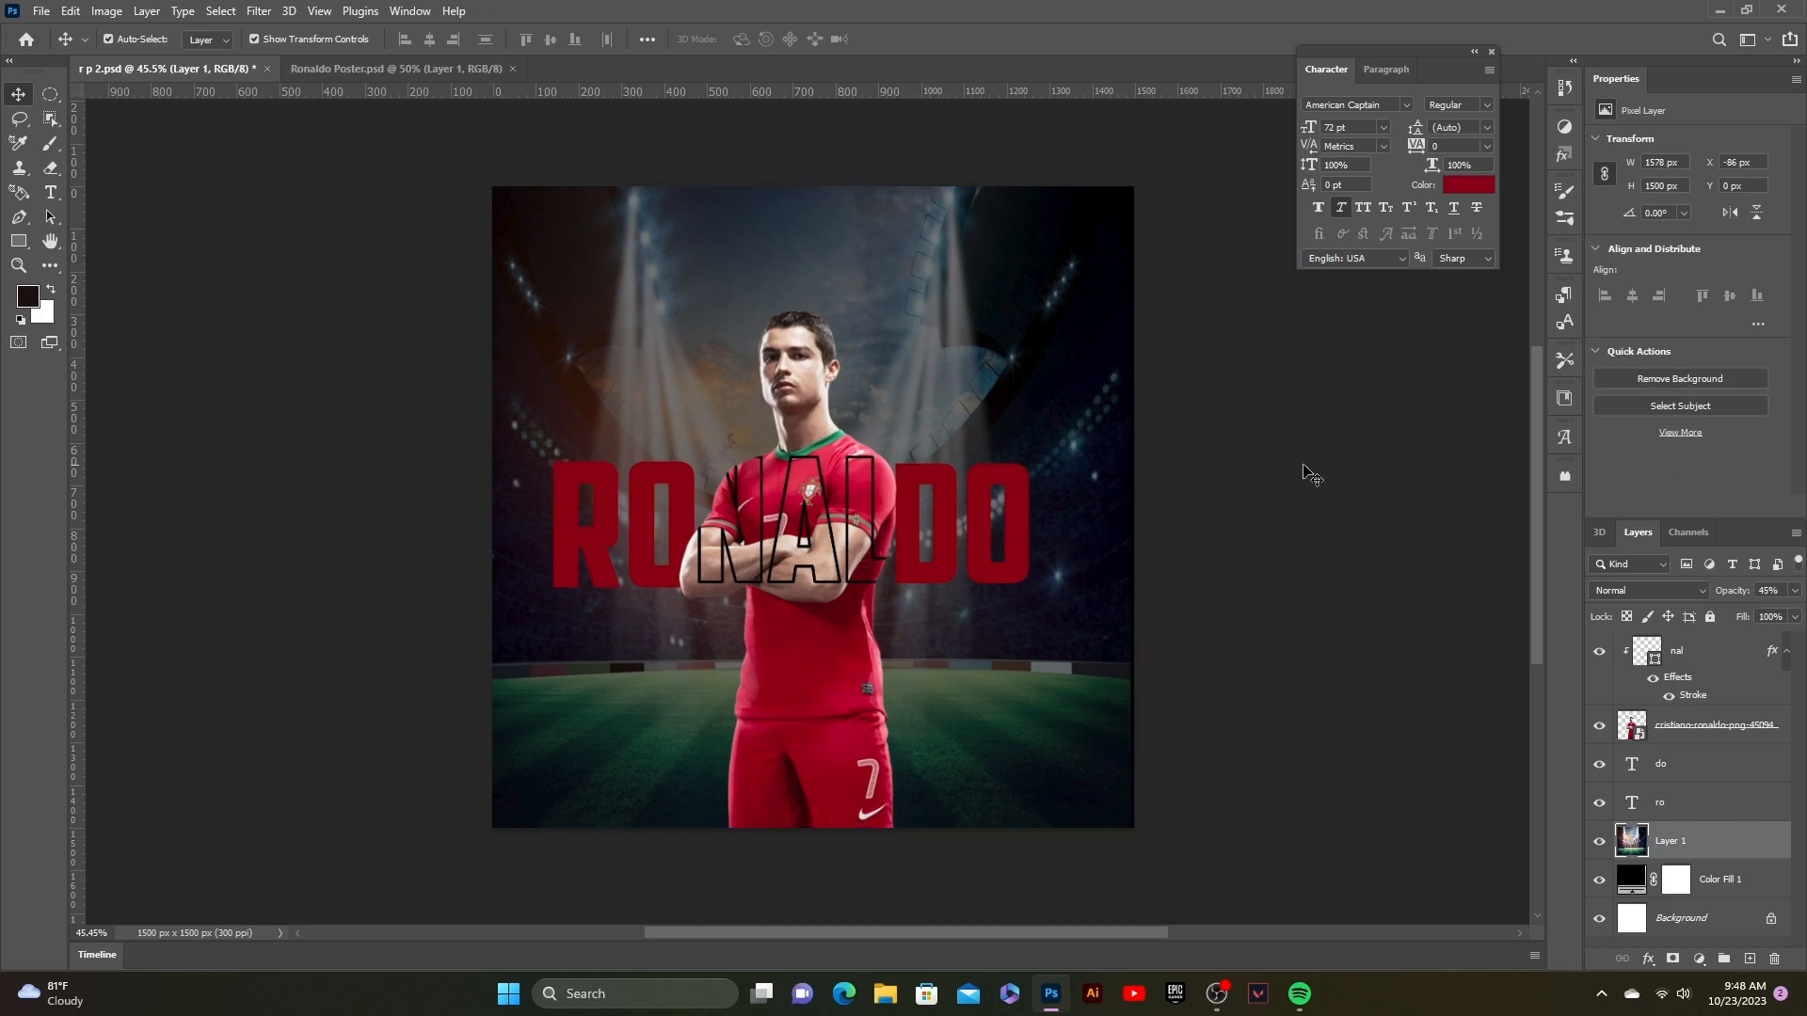
click(971, 546)
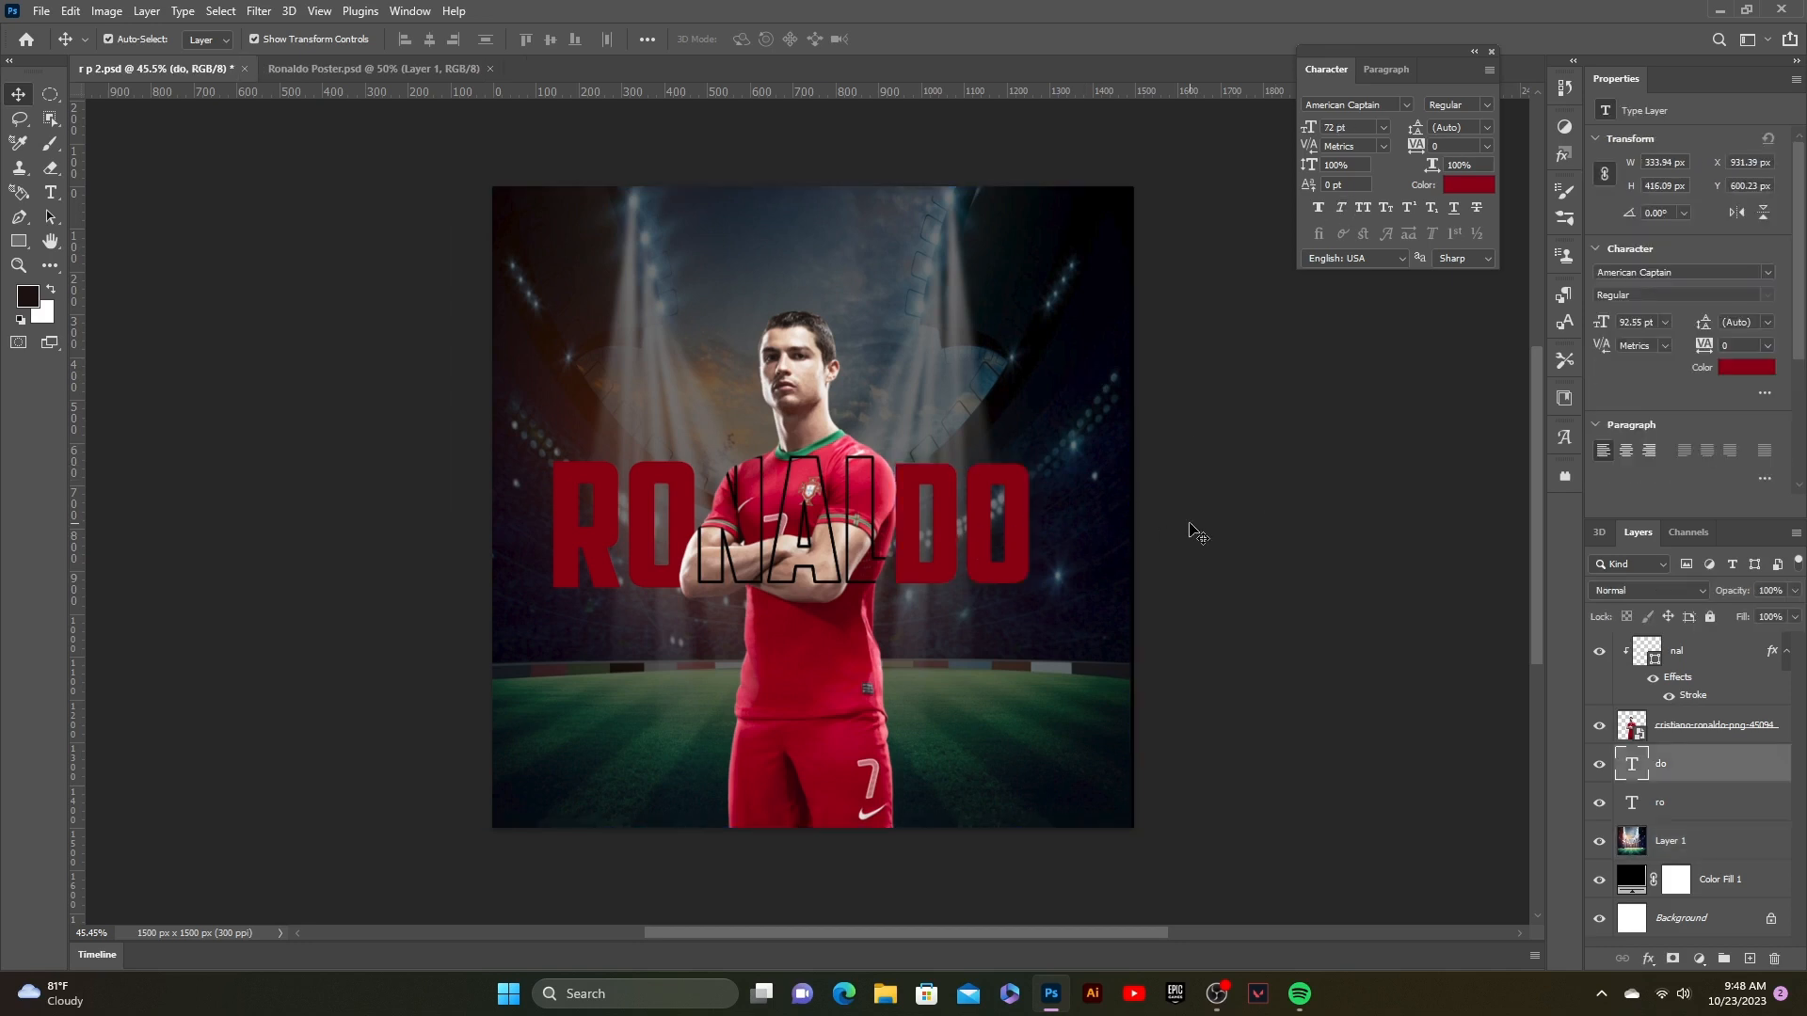
click(1649, 958)
click(1684, 933)
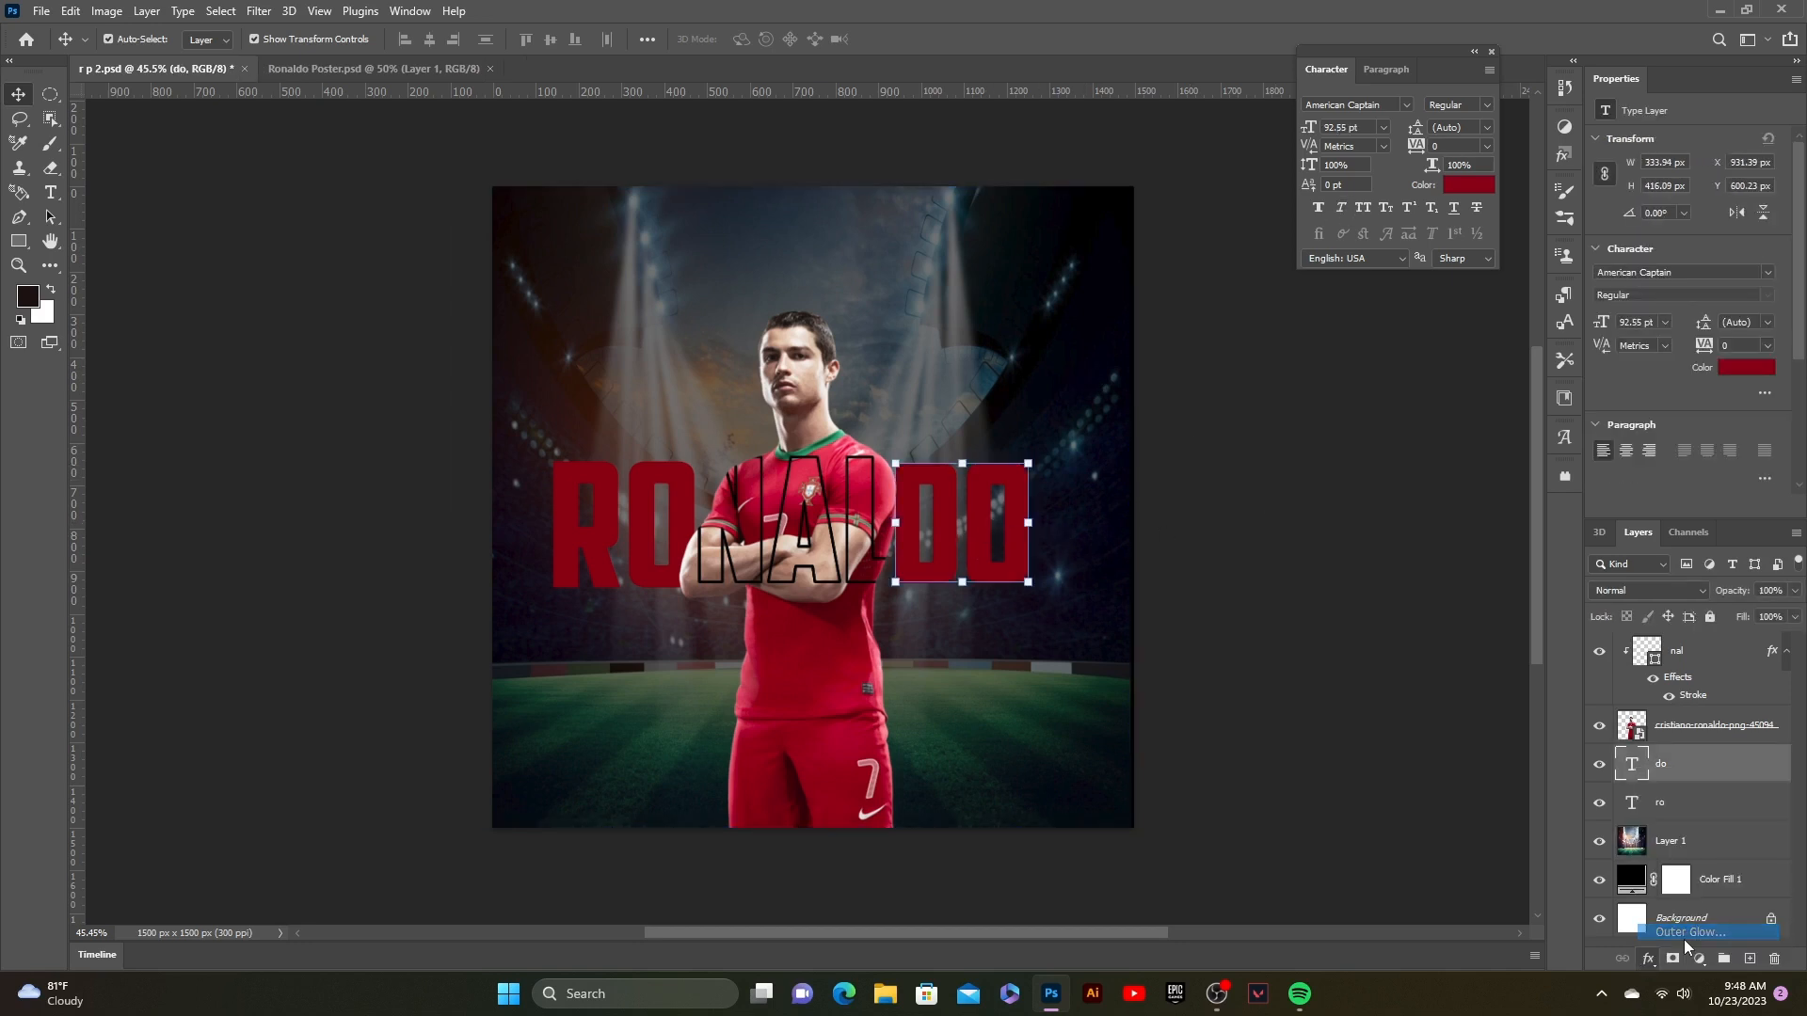
click(1729, 533)
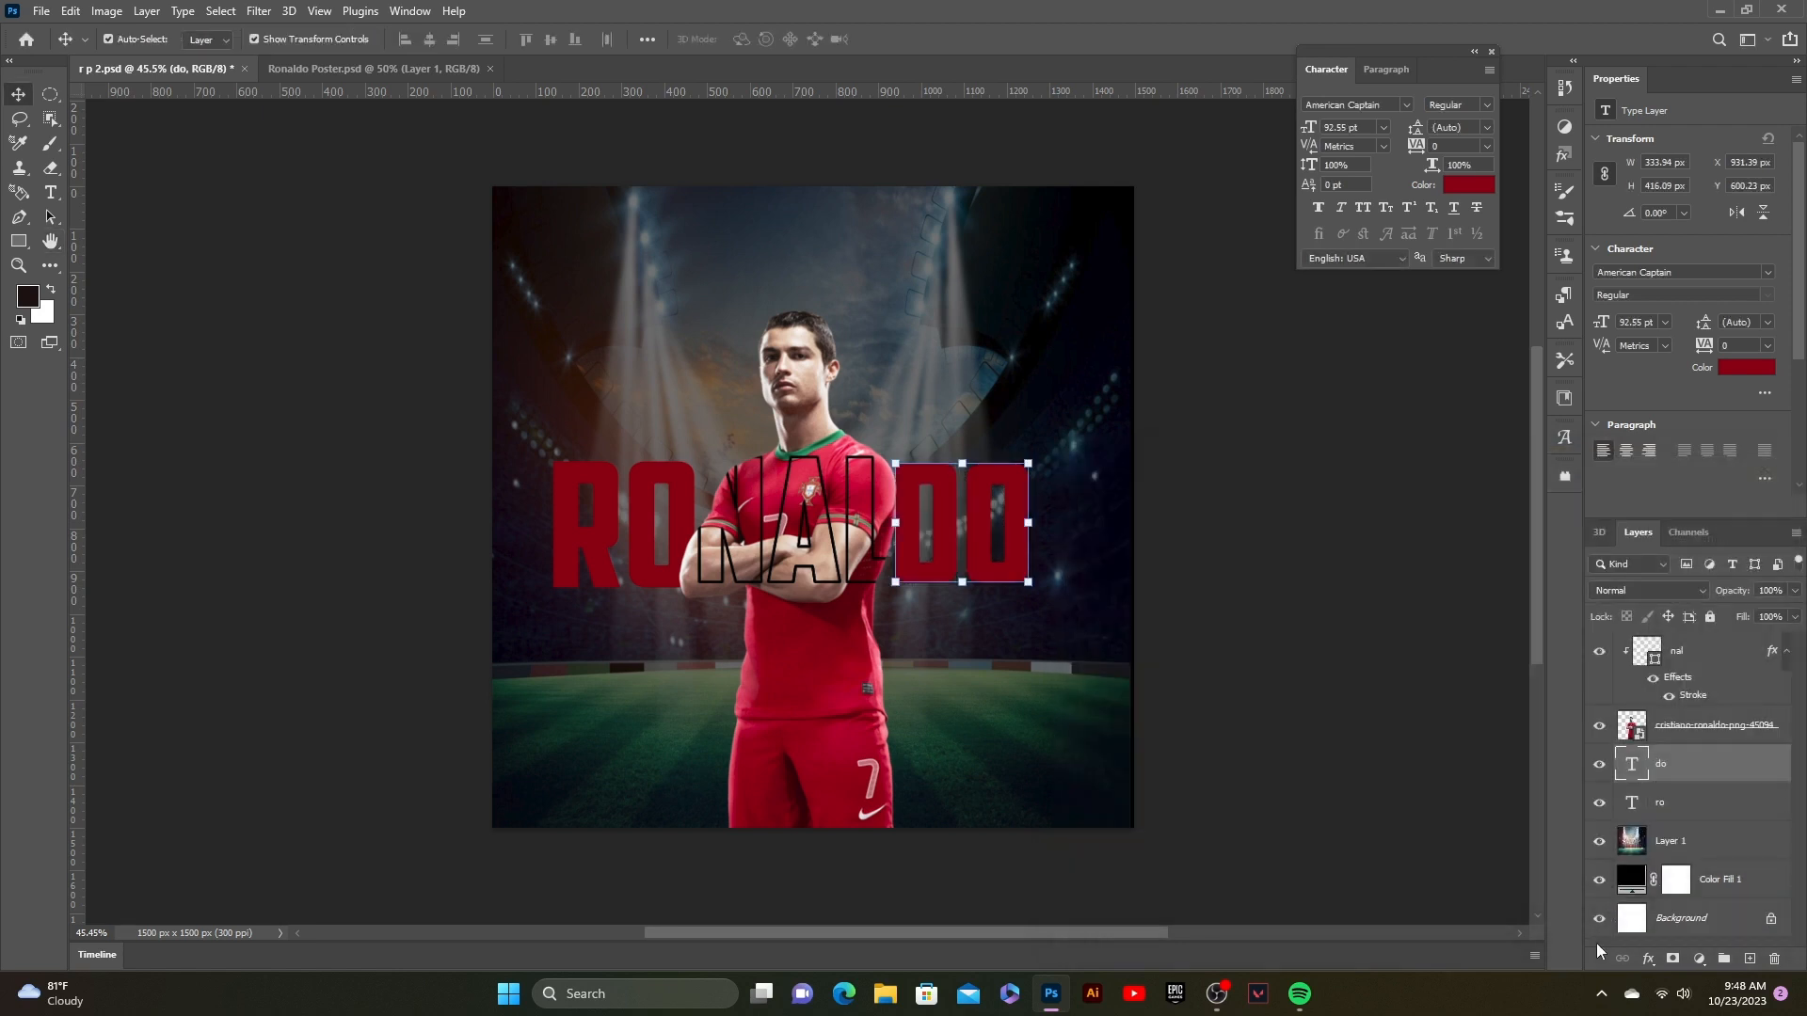
- Add a black drop shadow to the "do" text with 100% opacity, a 130° angle and 13 px distance
click(1648, 958)
click(1459, 889)
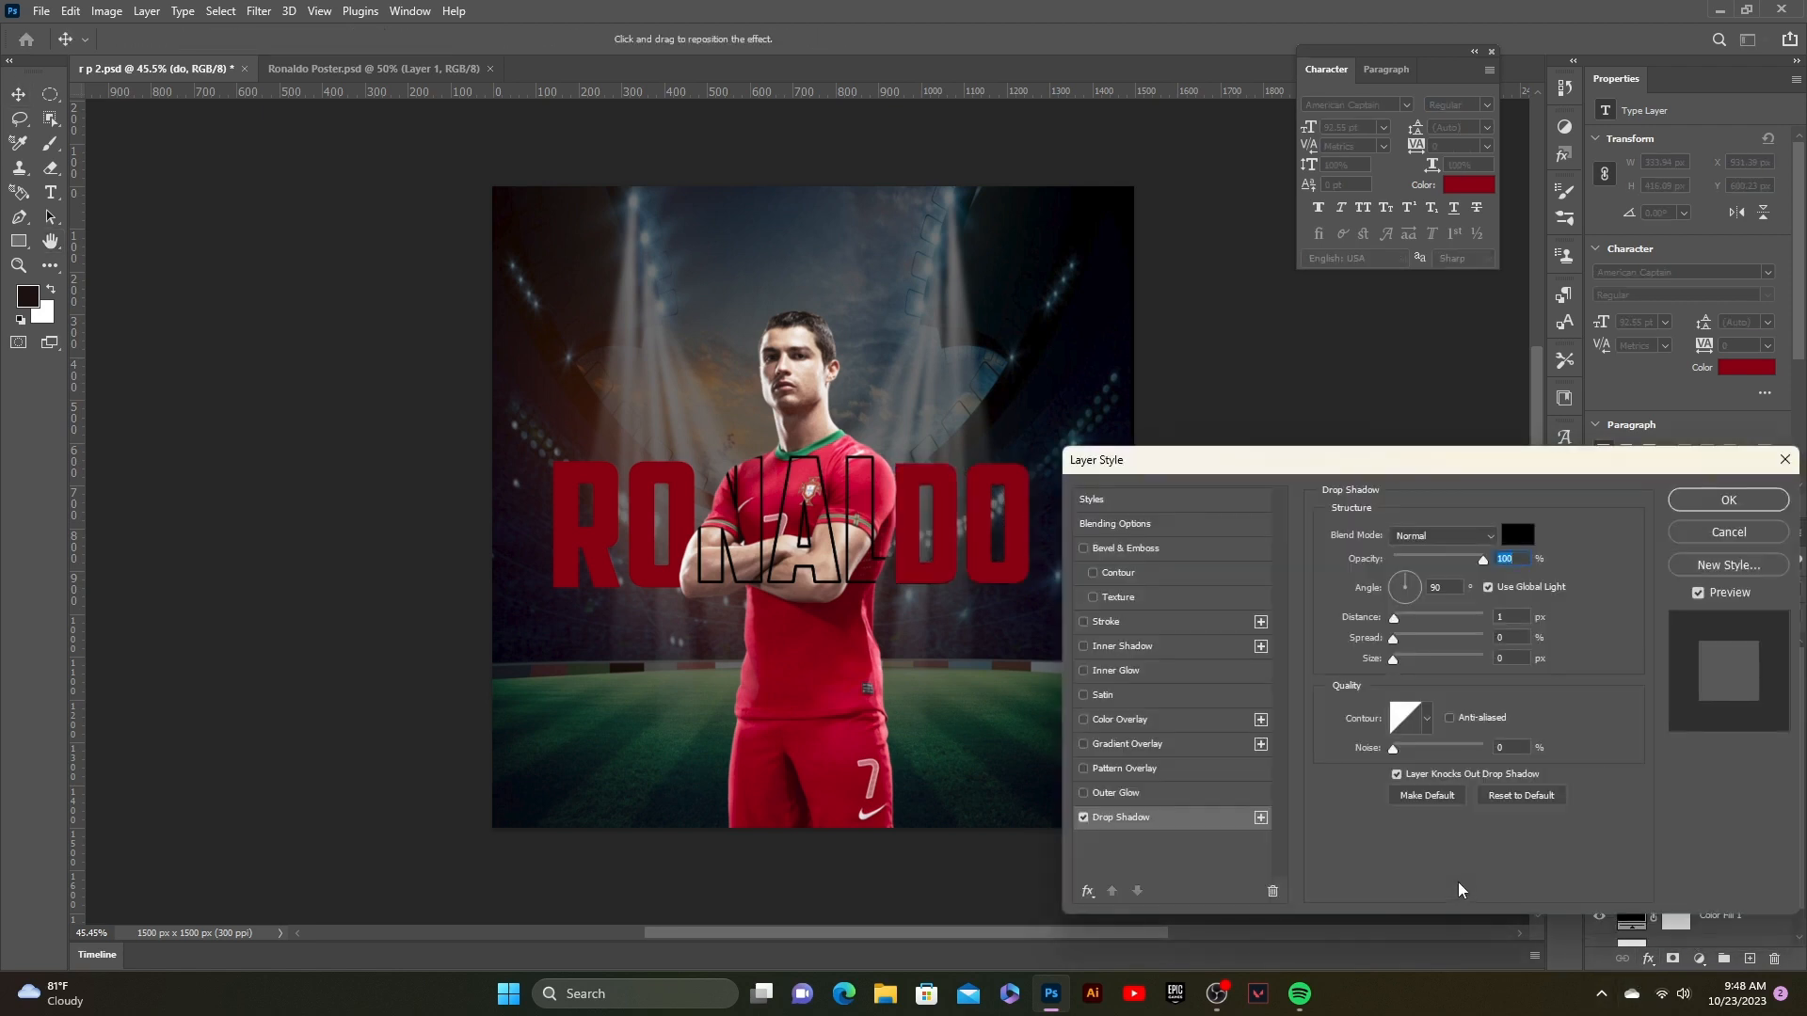
key(BackSpace)
key(BackSpace)
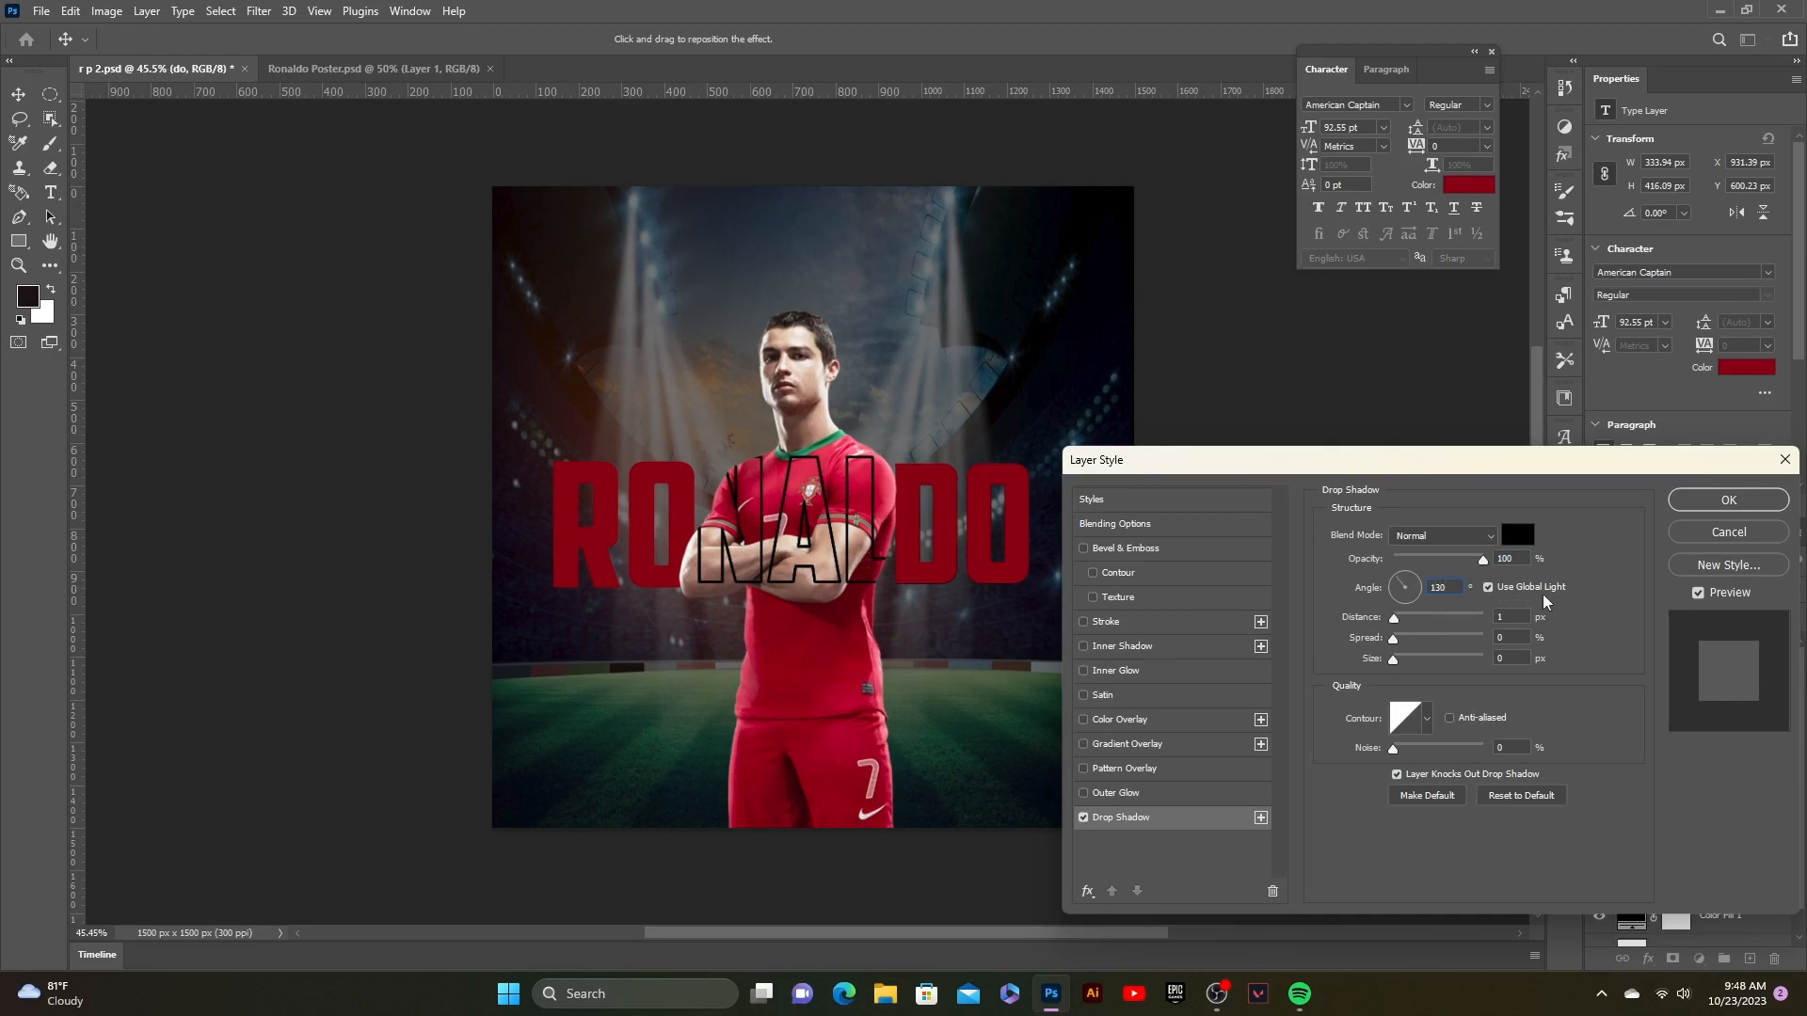
click(1400, 619)
drag(1399, 621, 1412, 618)
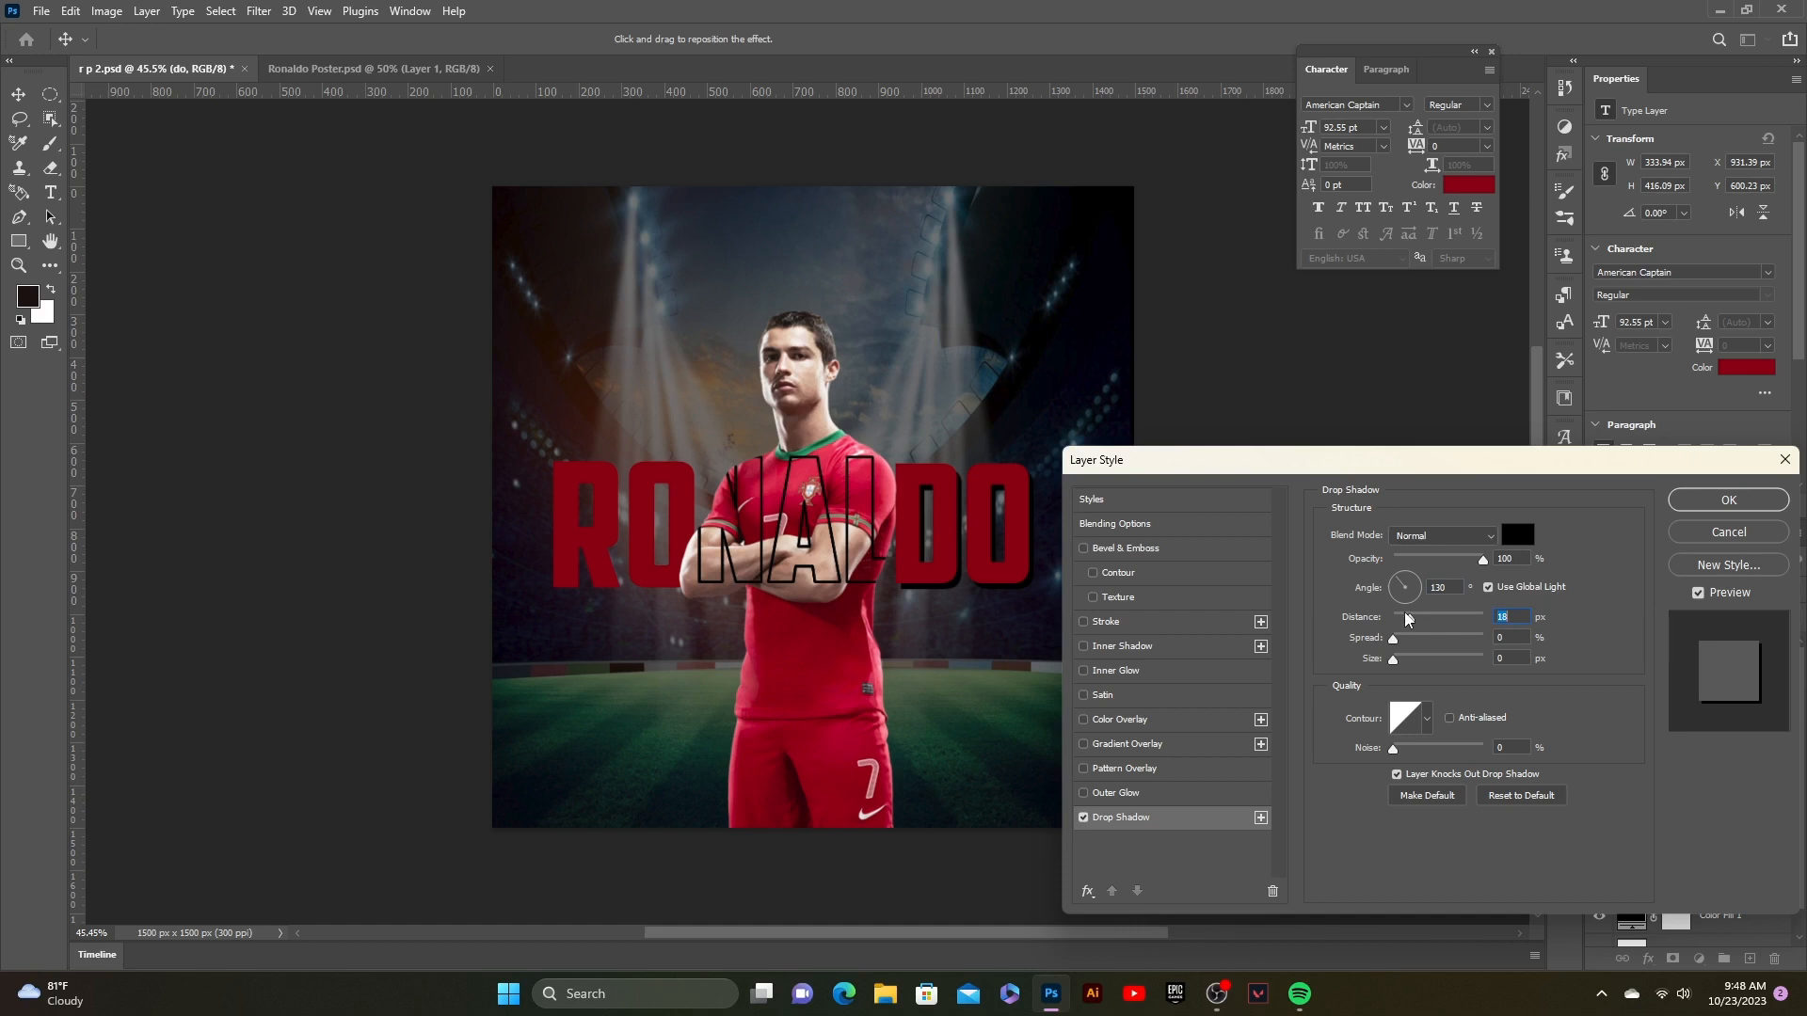
key(Down)
key(Down)
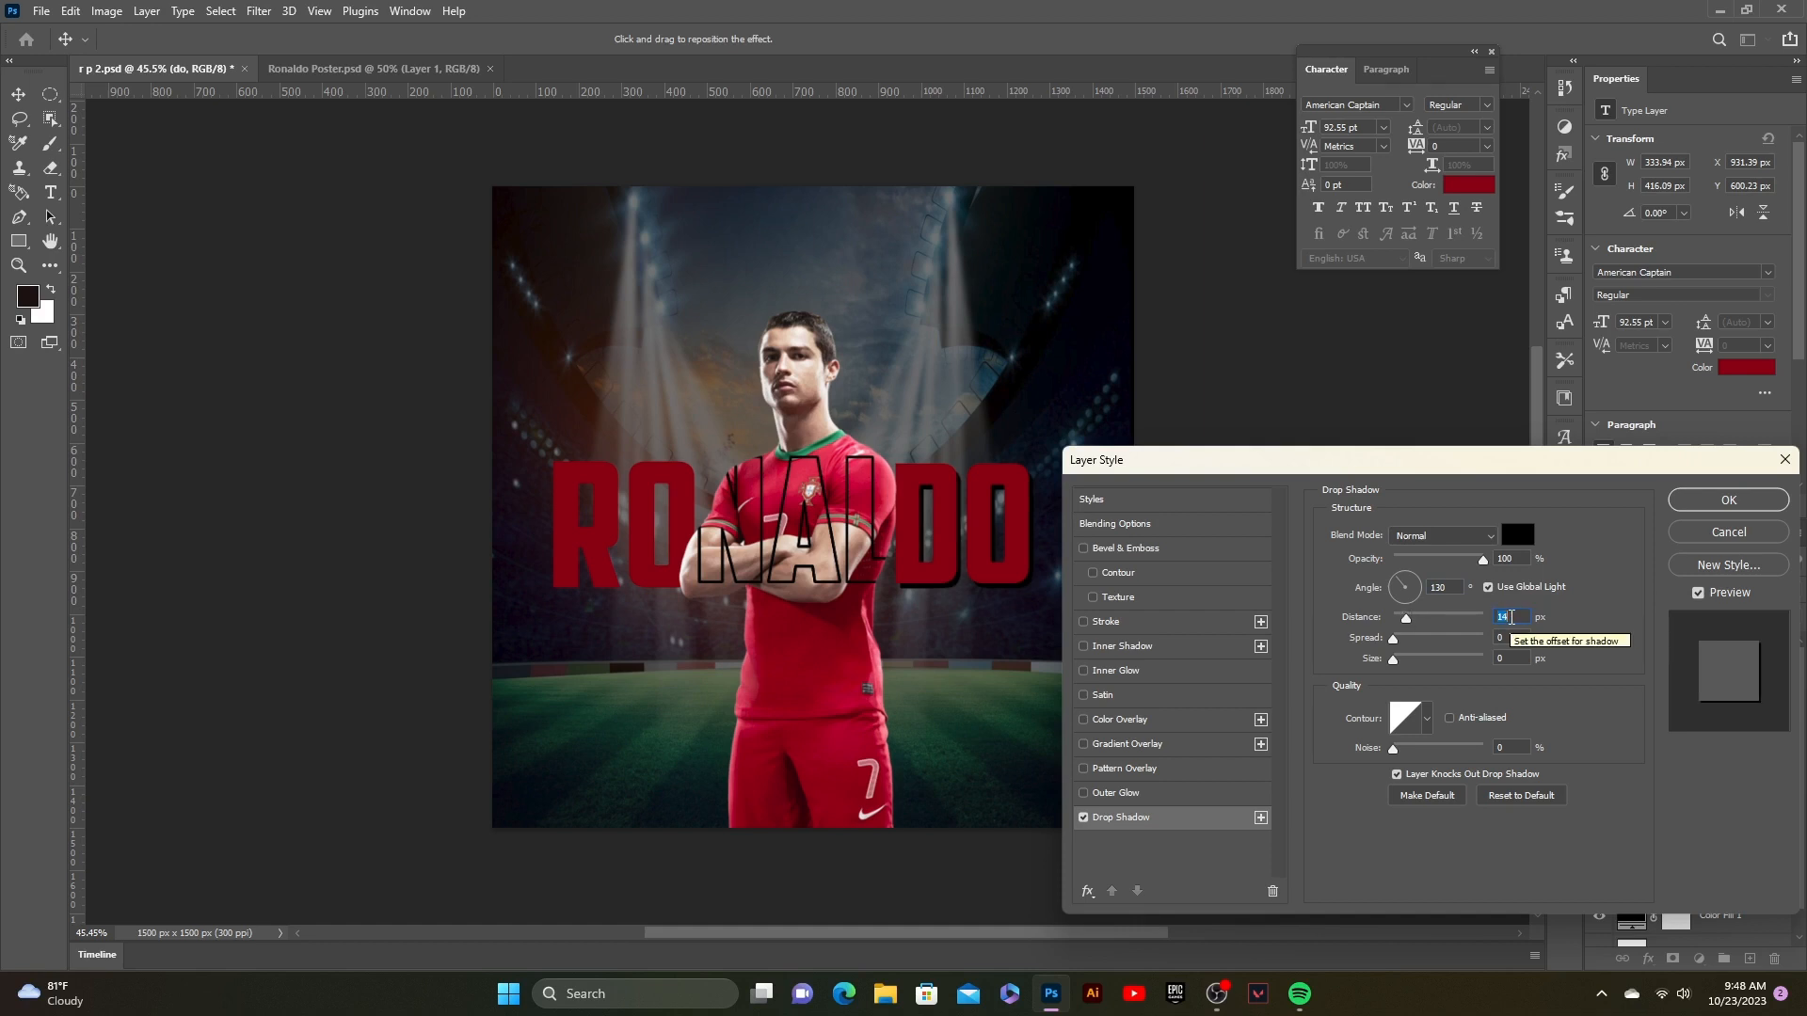
key(Down)
key(Down)
key(Return)
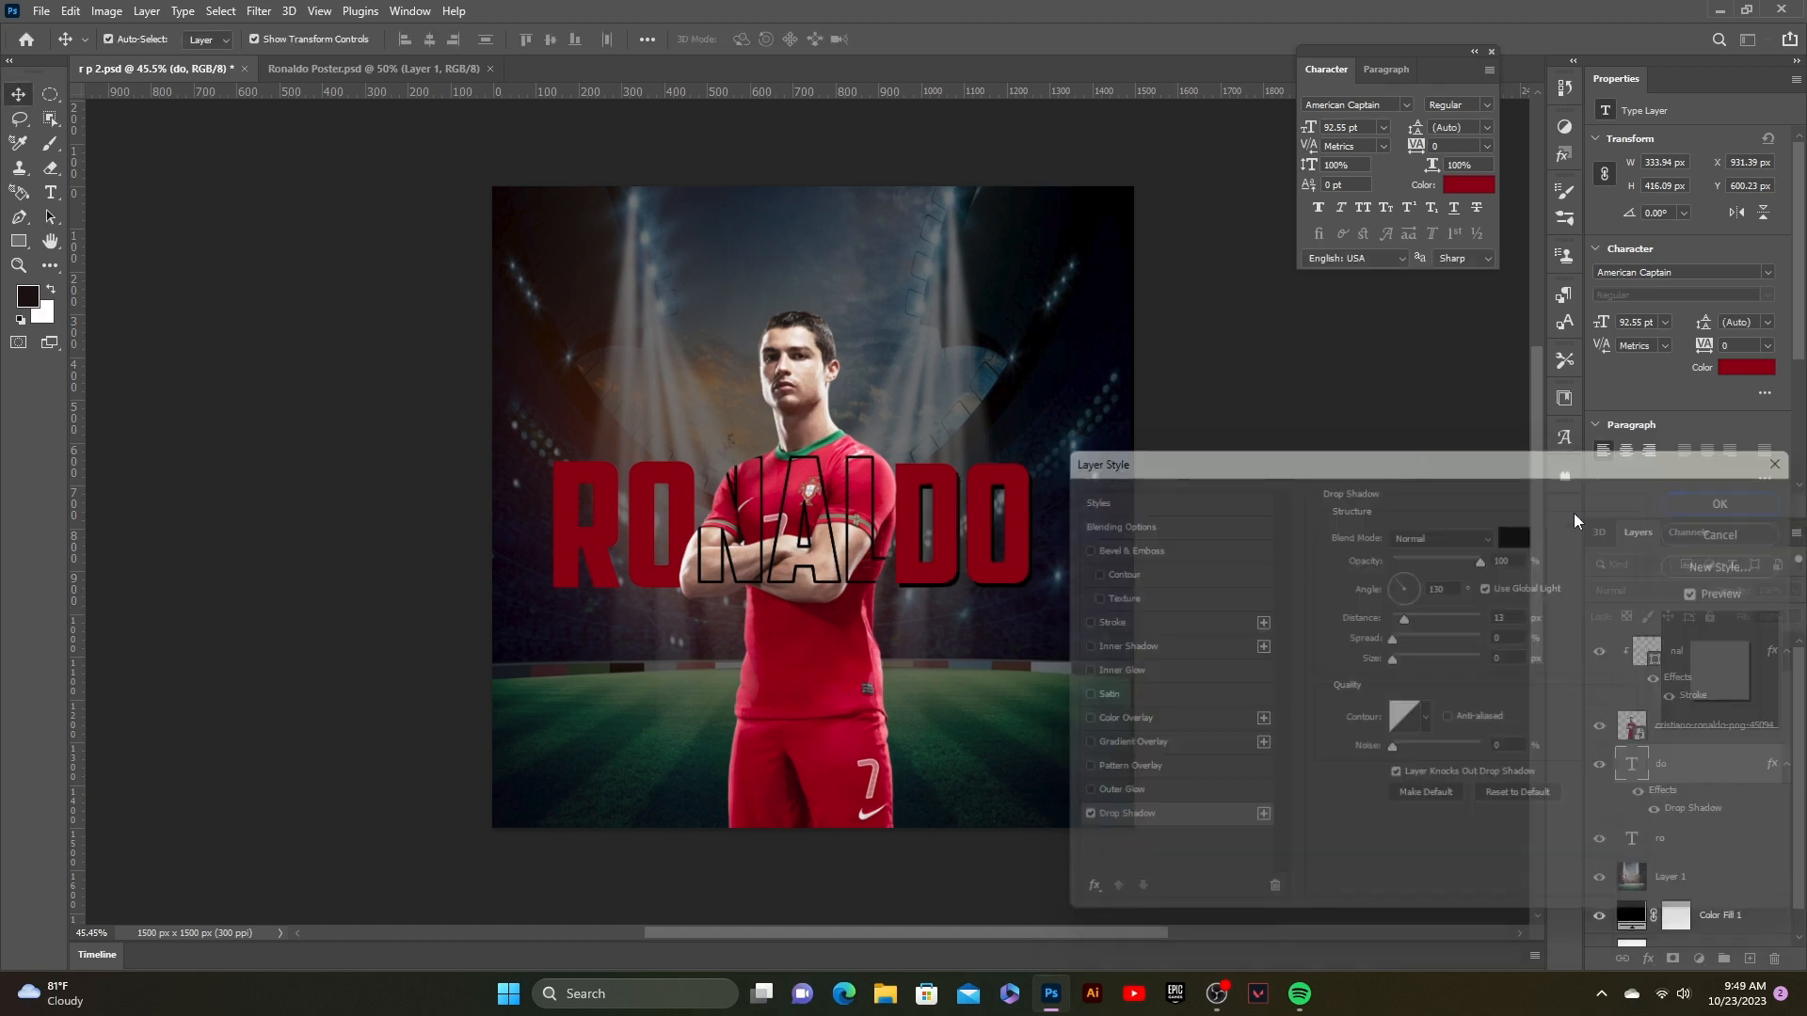
- Add a thin black outside stroke at 100% opacity to the "do" text
click(1646, 960)
click(1668, 814)
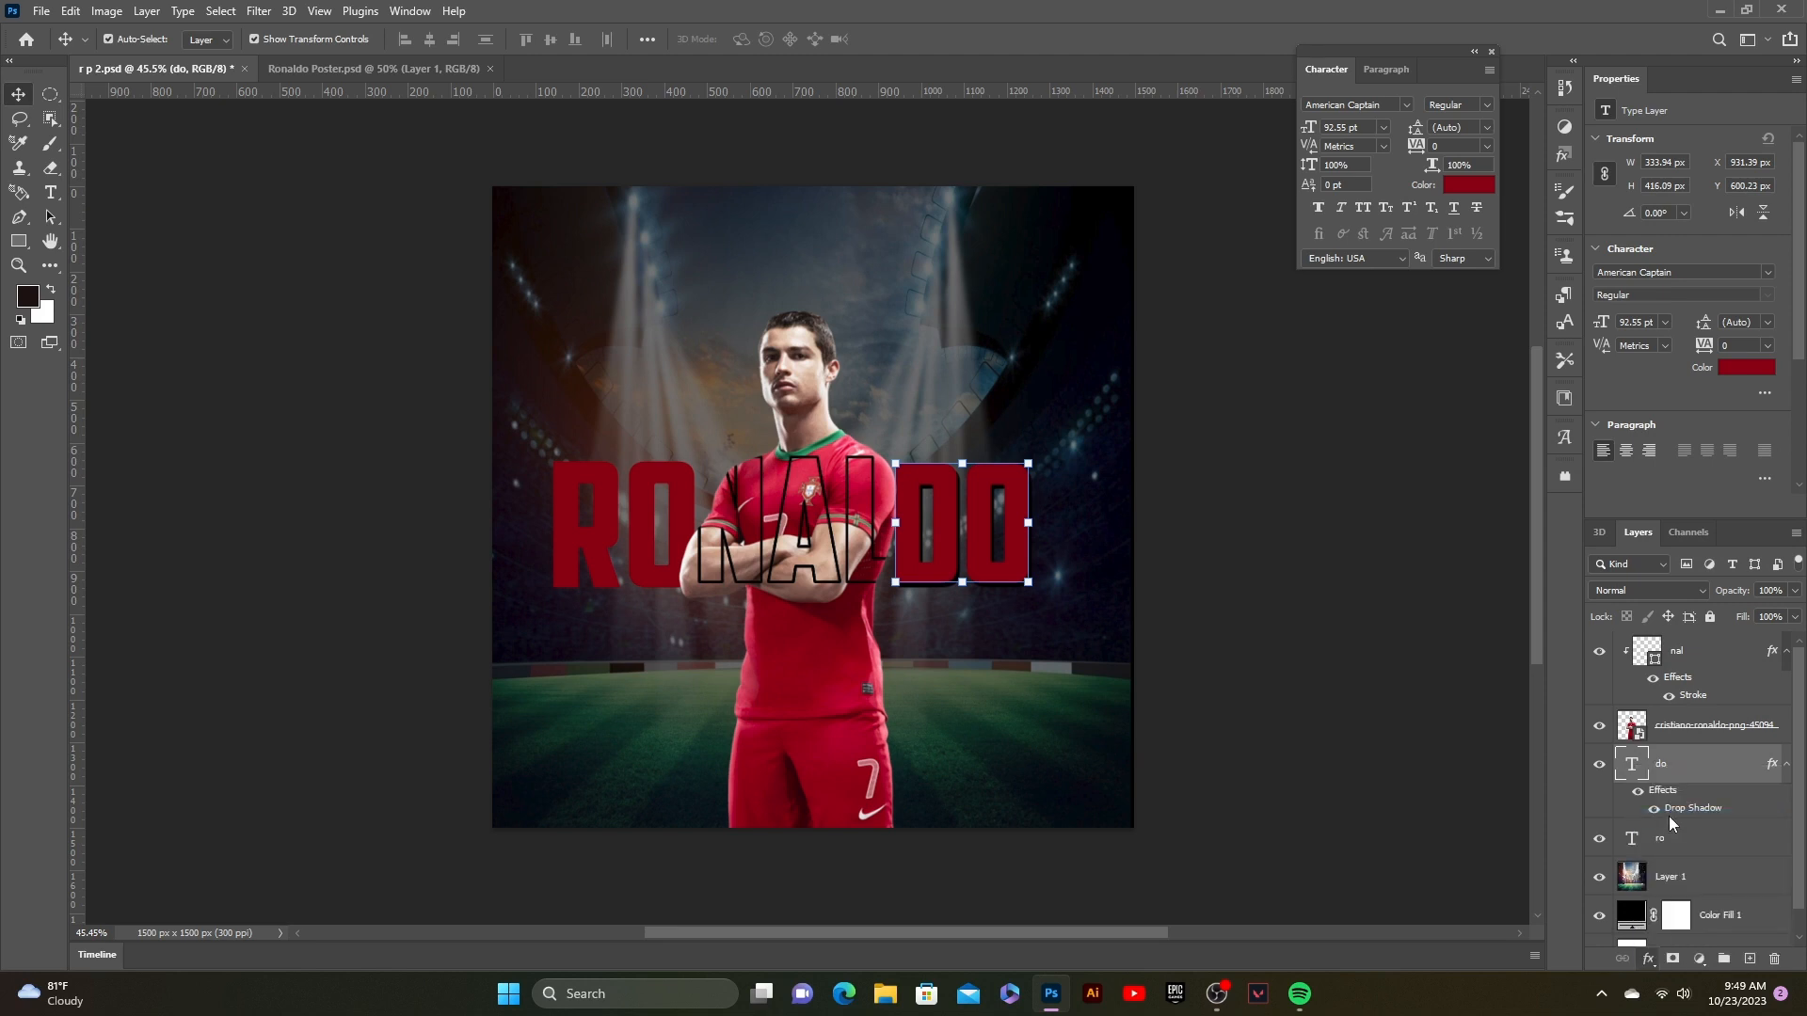
scroll(1515, 530, down, 2)
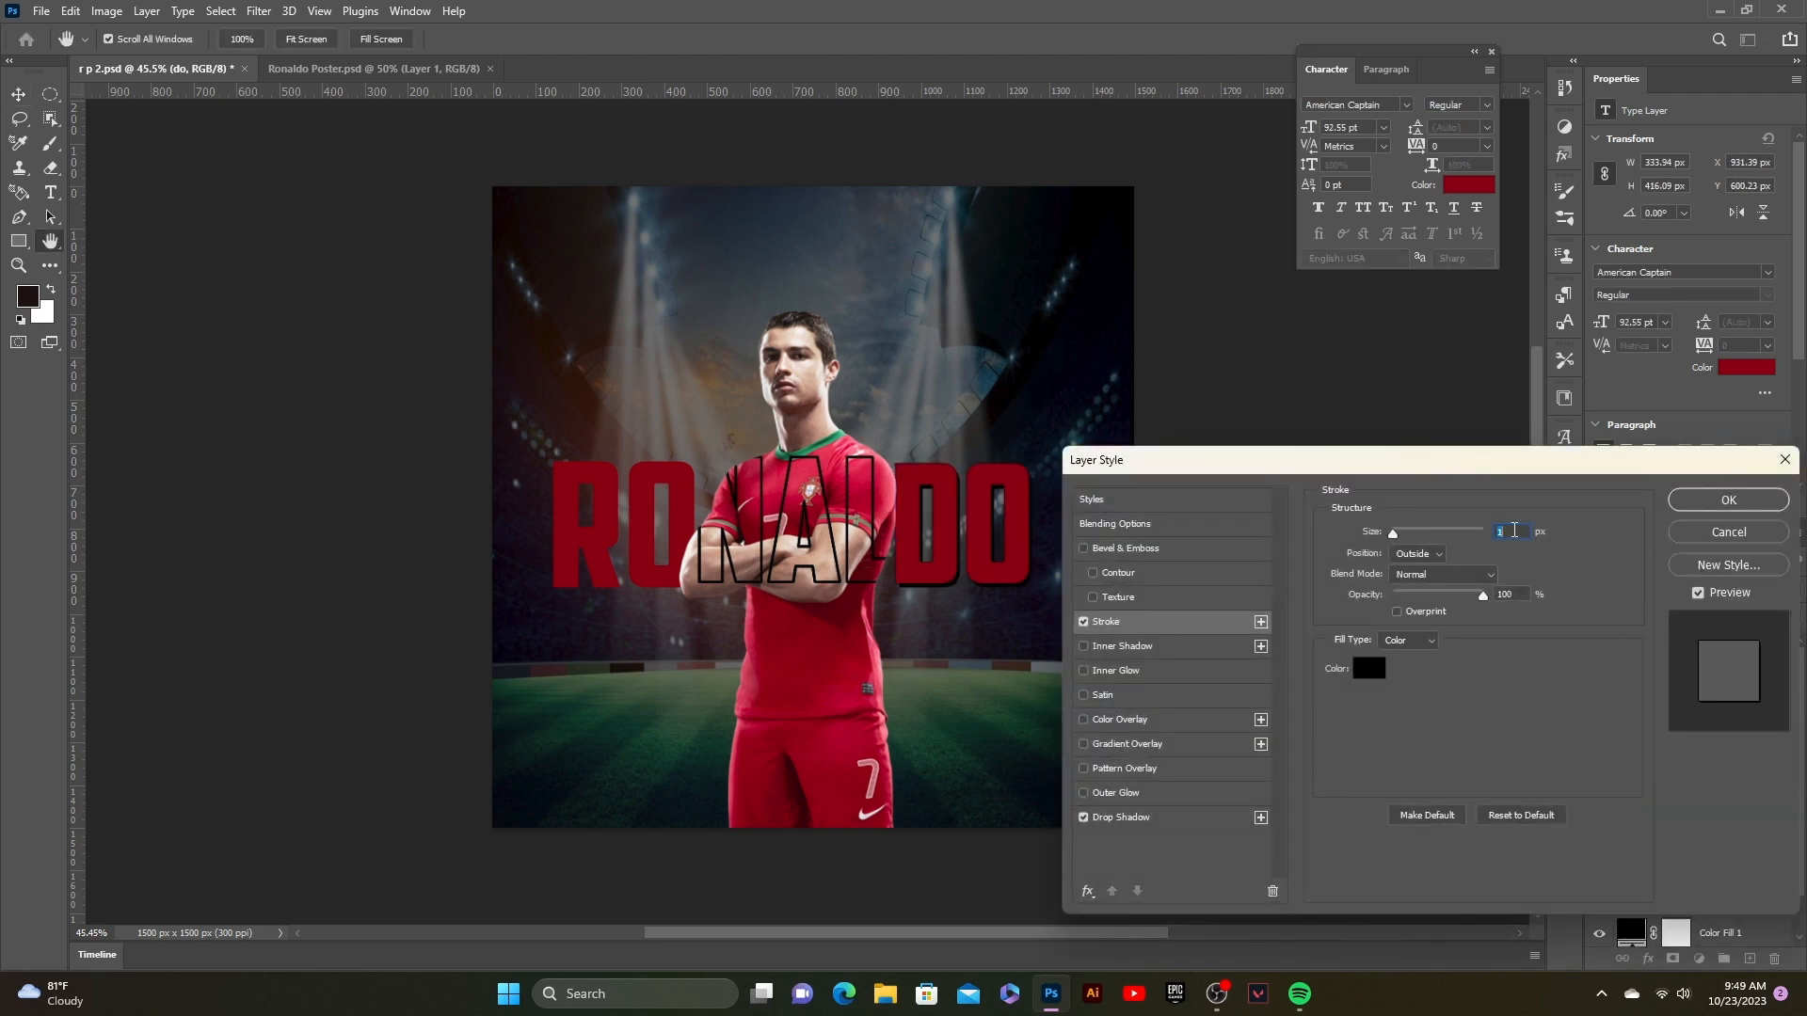
click(1710, 507)
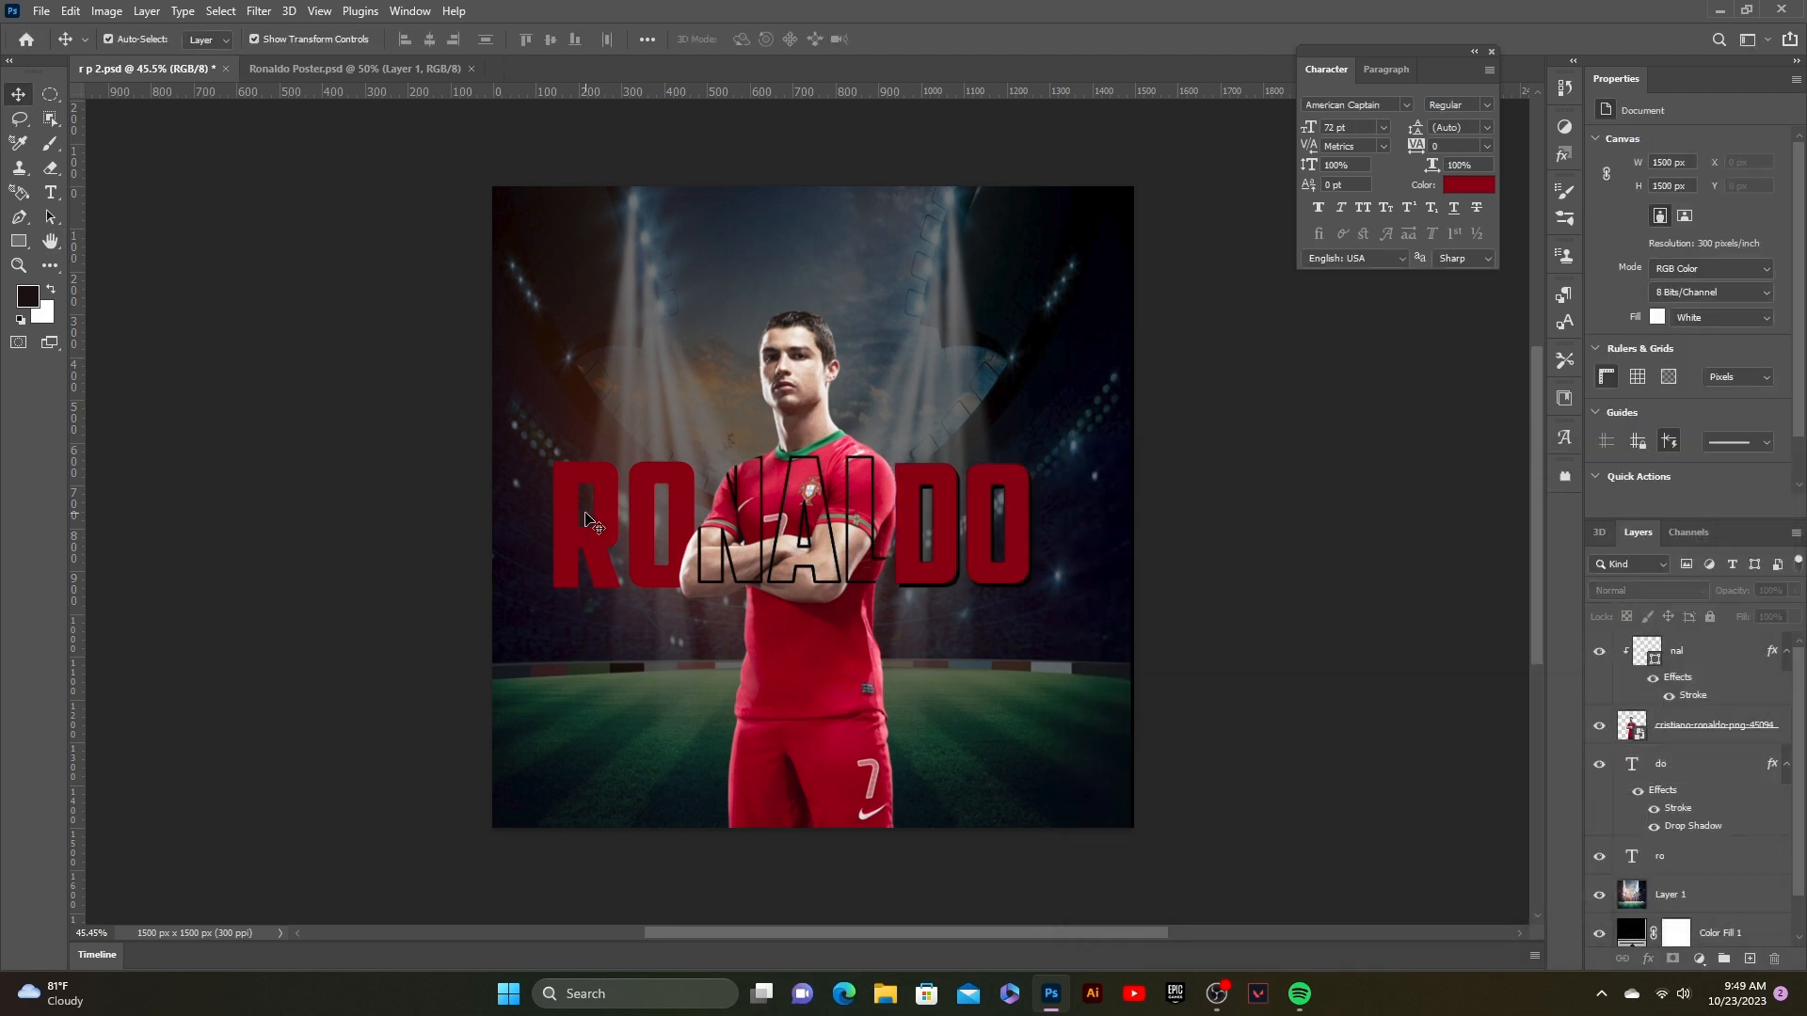
- Give the "ro" text a matching black drop shadow with a 130° angle and 13 px distance
click(1694, 856)
click(1647, 958)
click(1685, 945)
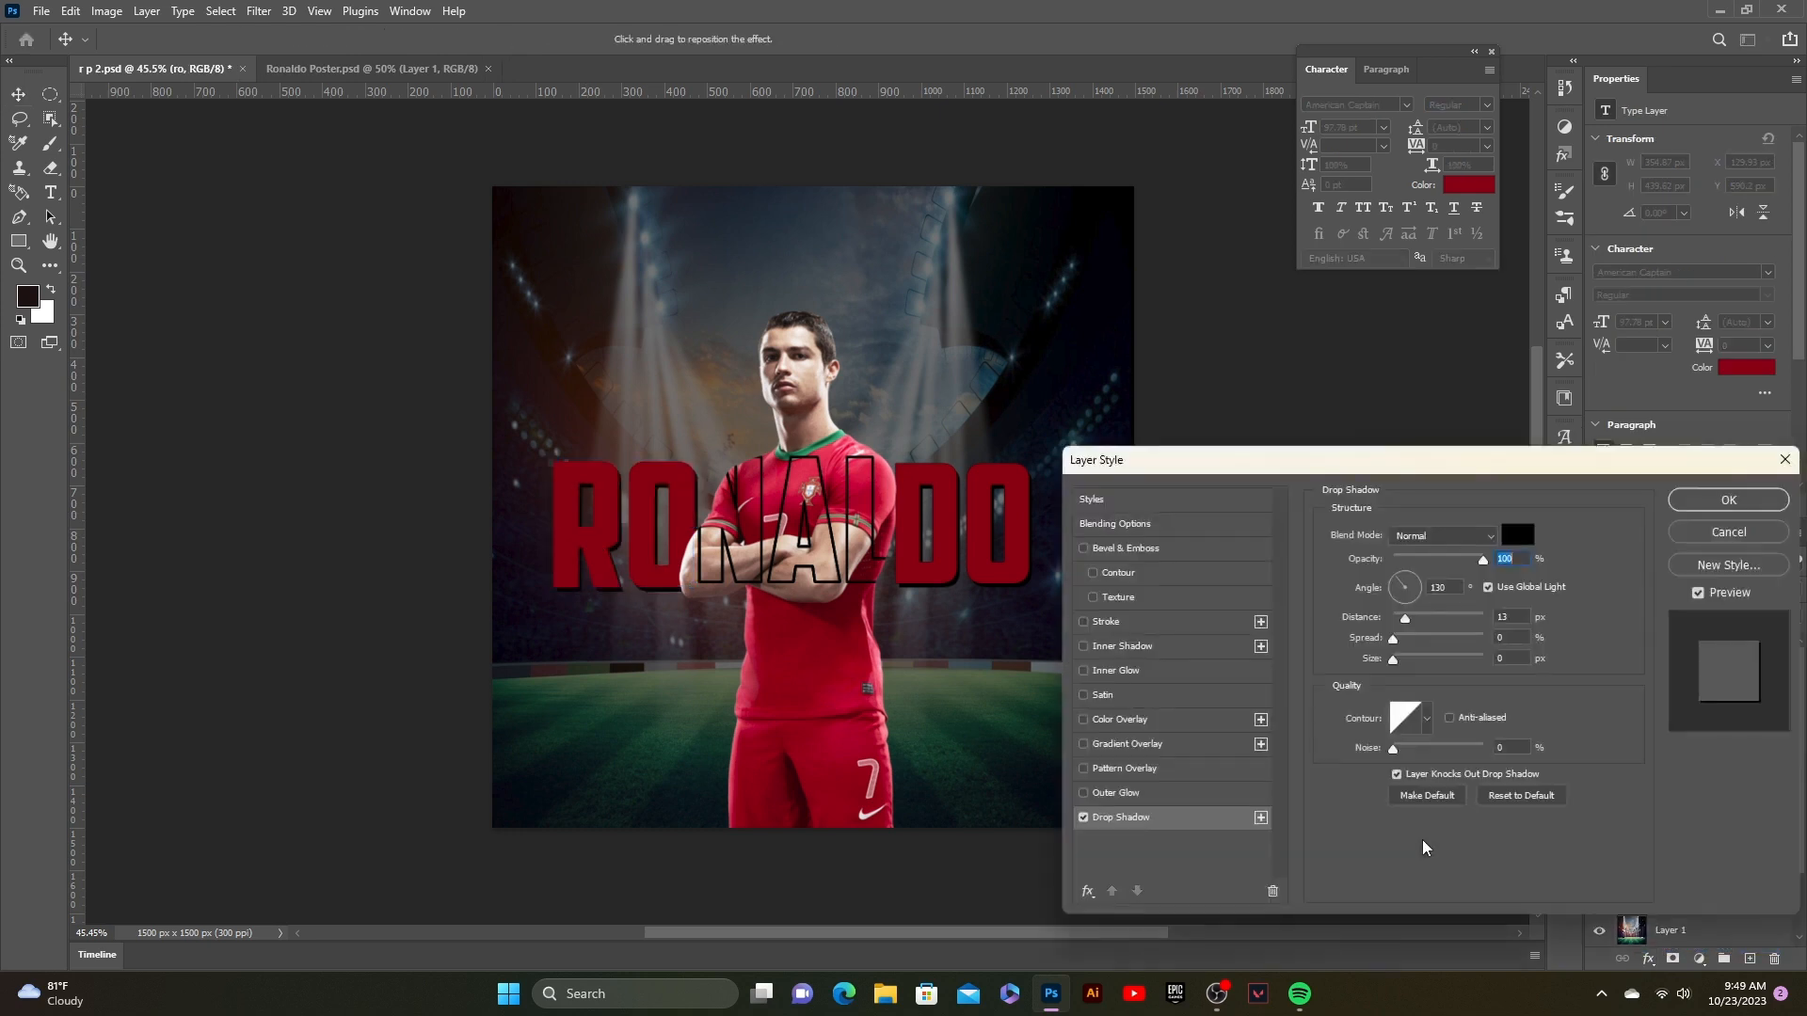
click(1758, 506)
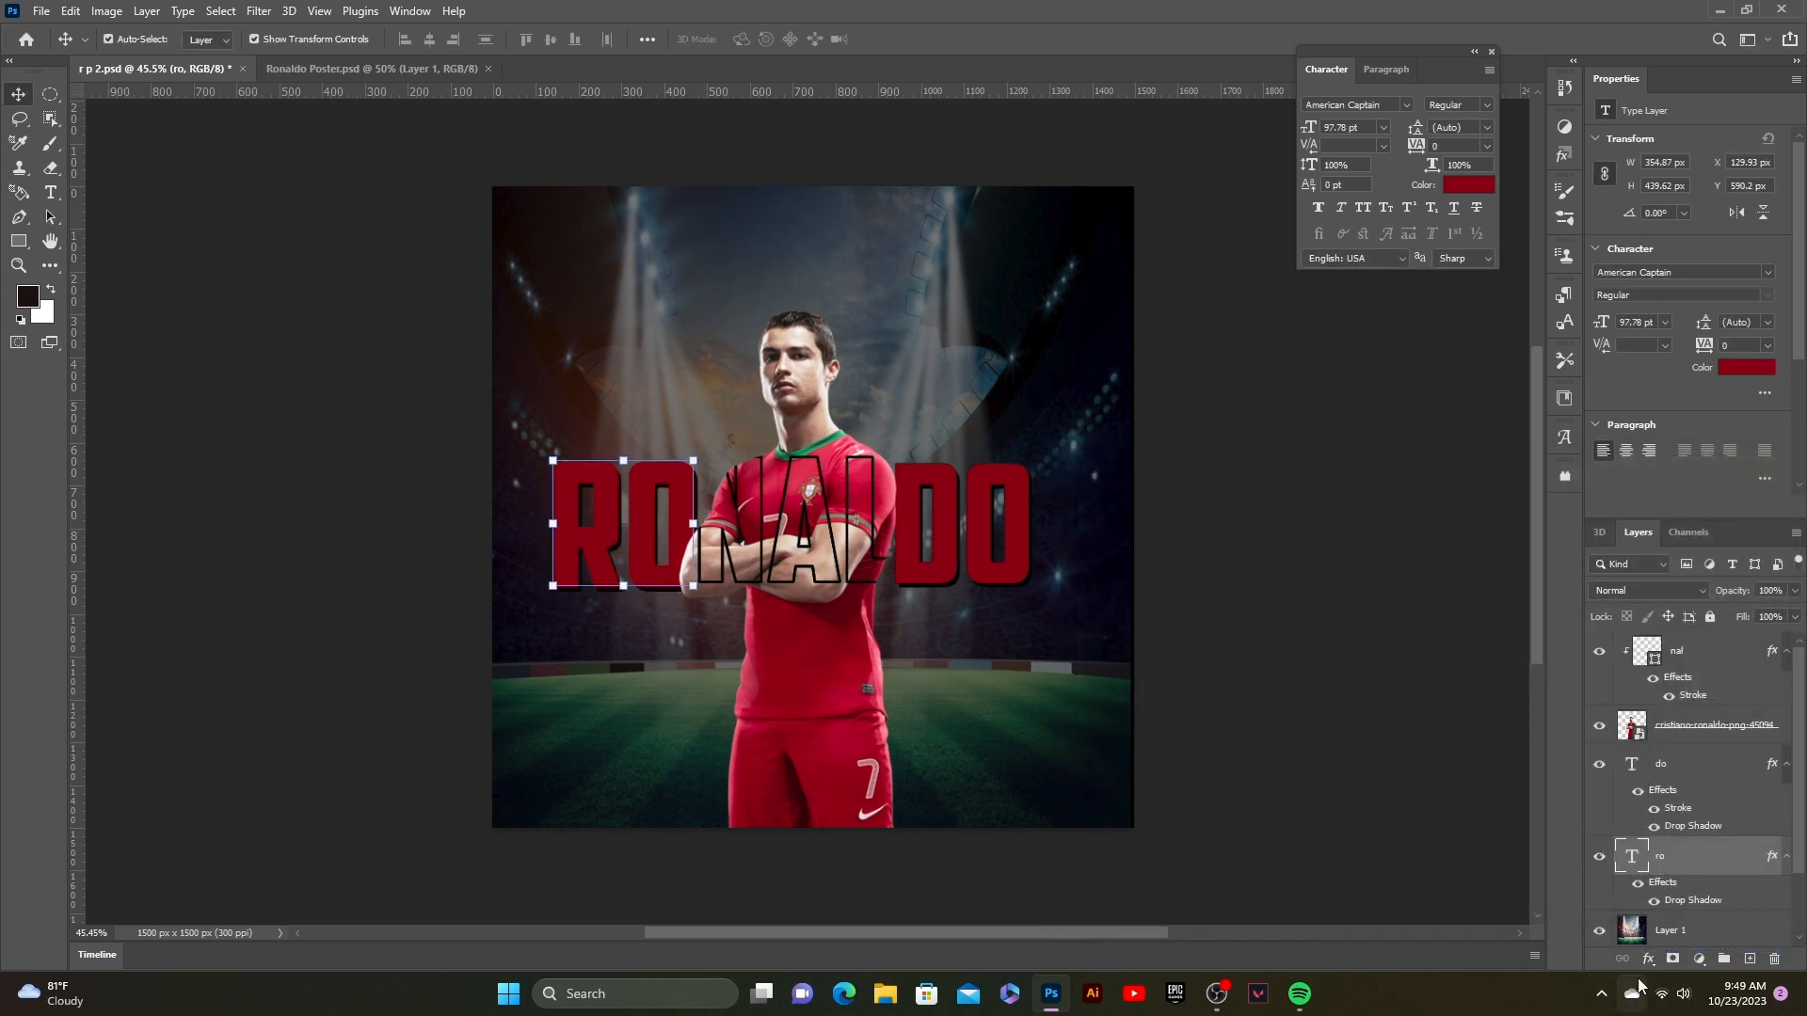
- Add a 2 px black outside stroke to the "ro" text
click(1647, 958)
click(1677, 825)
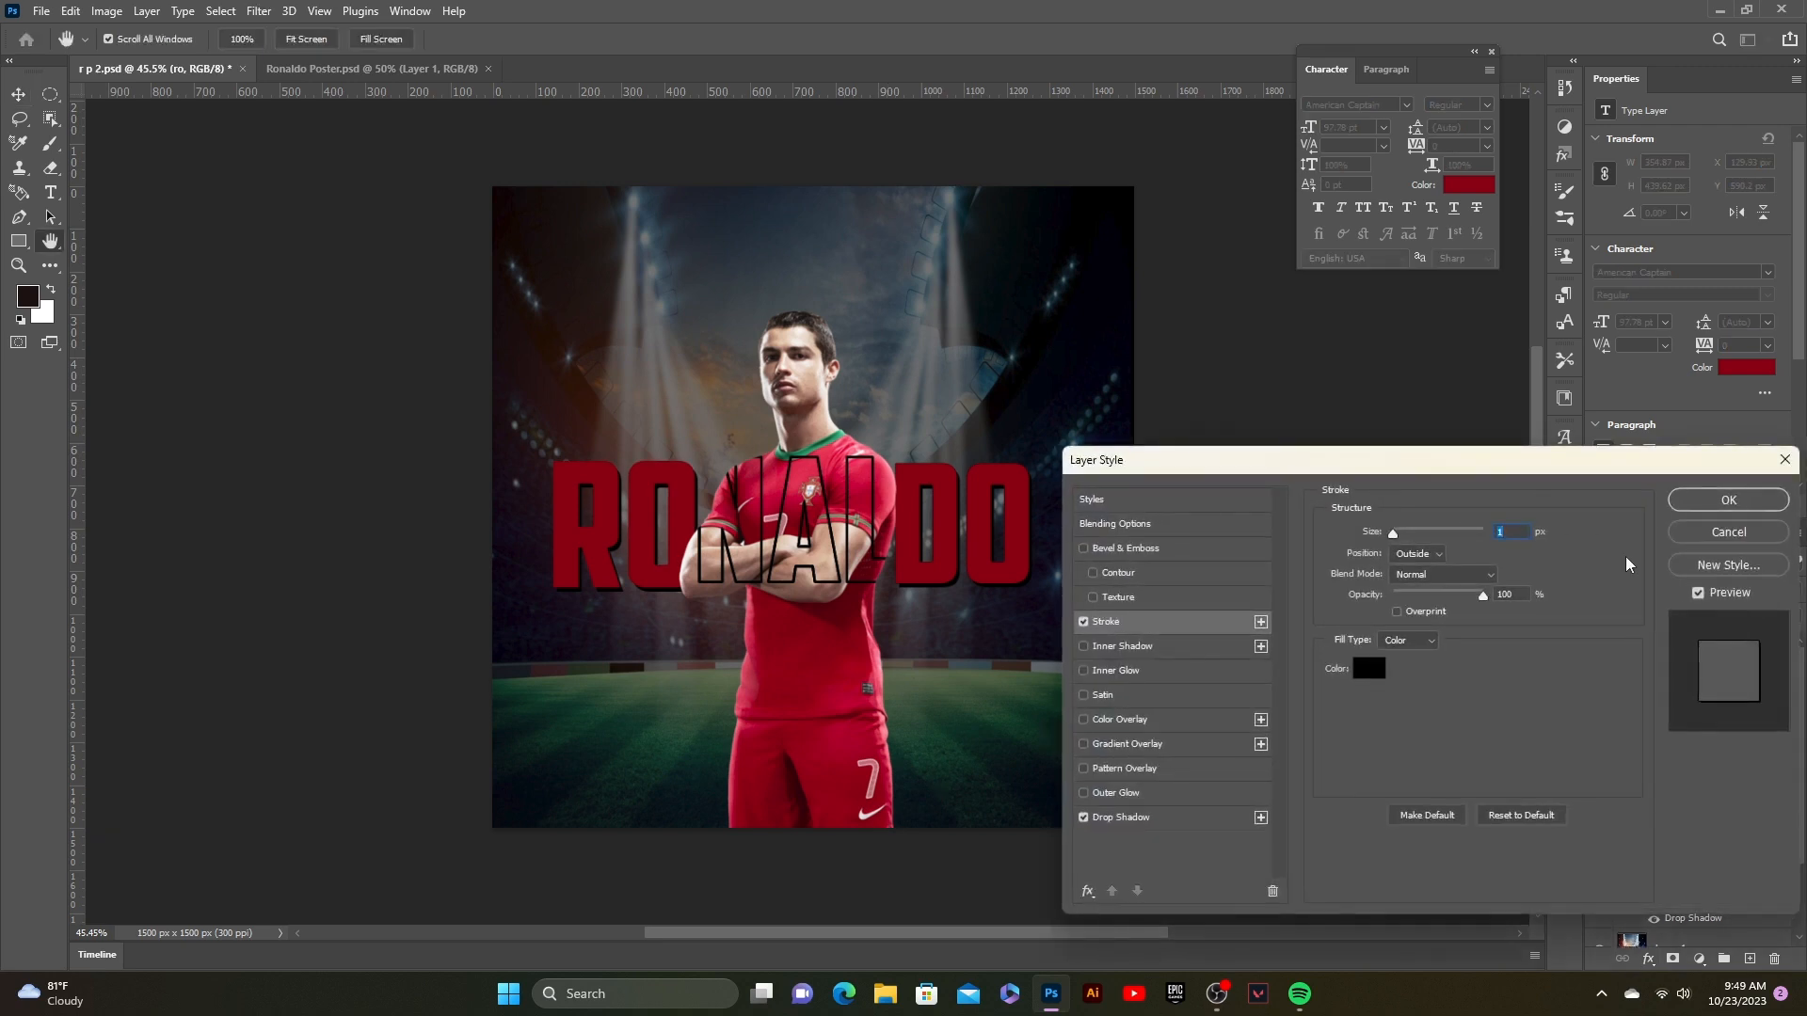
text(2)
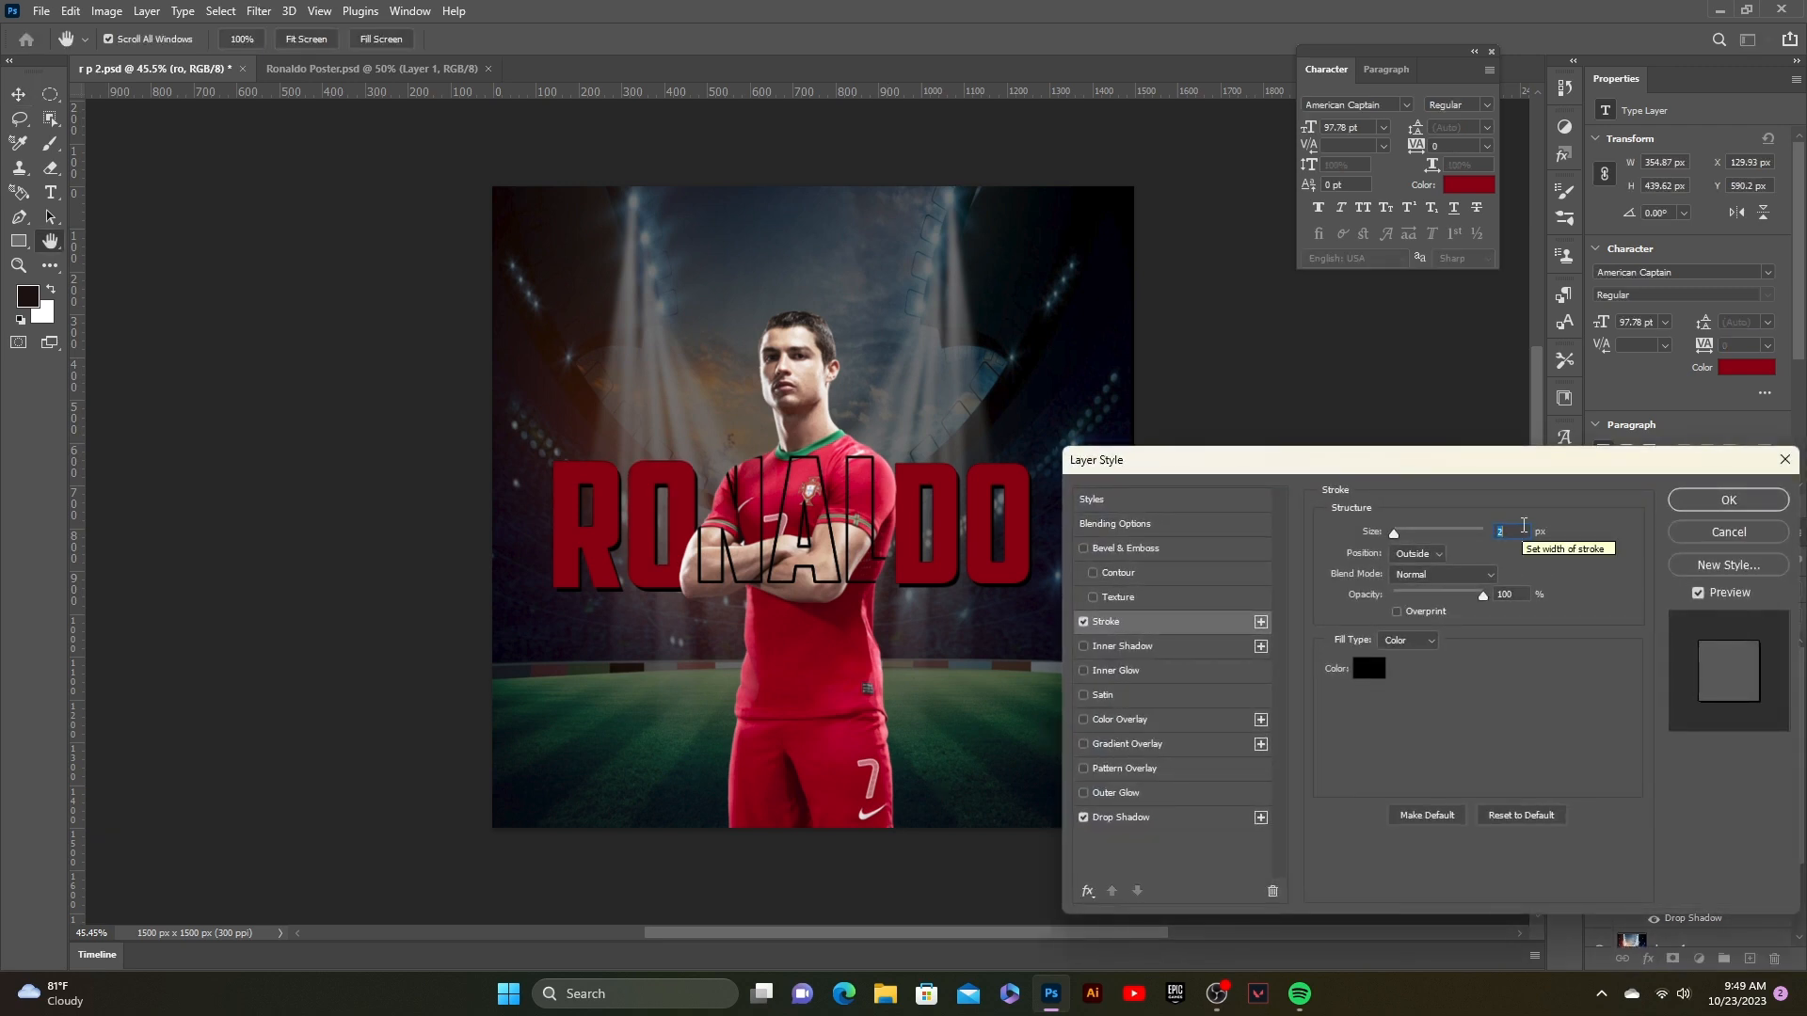
click(1767, 509)
click(1290, 521)
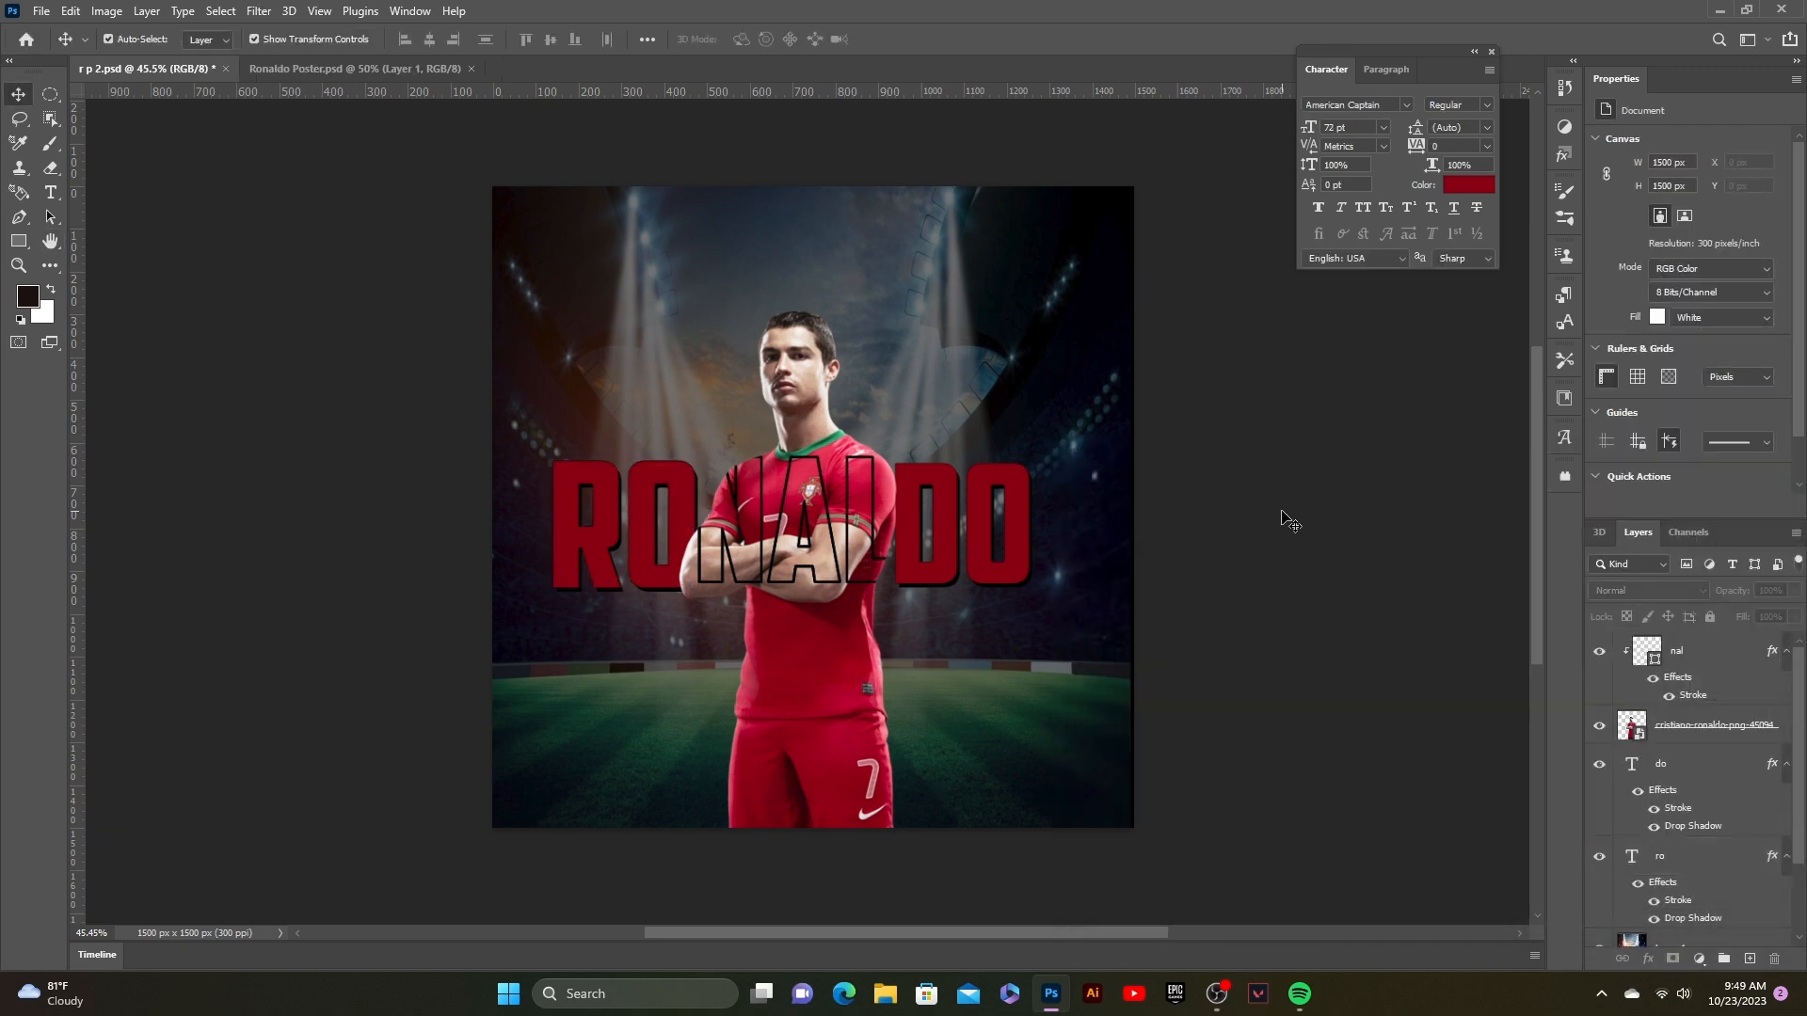
- Nudge the "ro" text right to about X 172 px so it tucks behind the player's arm
click(682, 483)
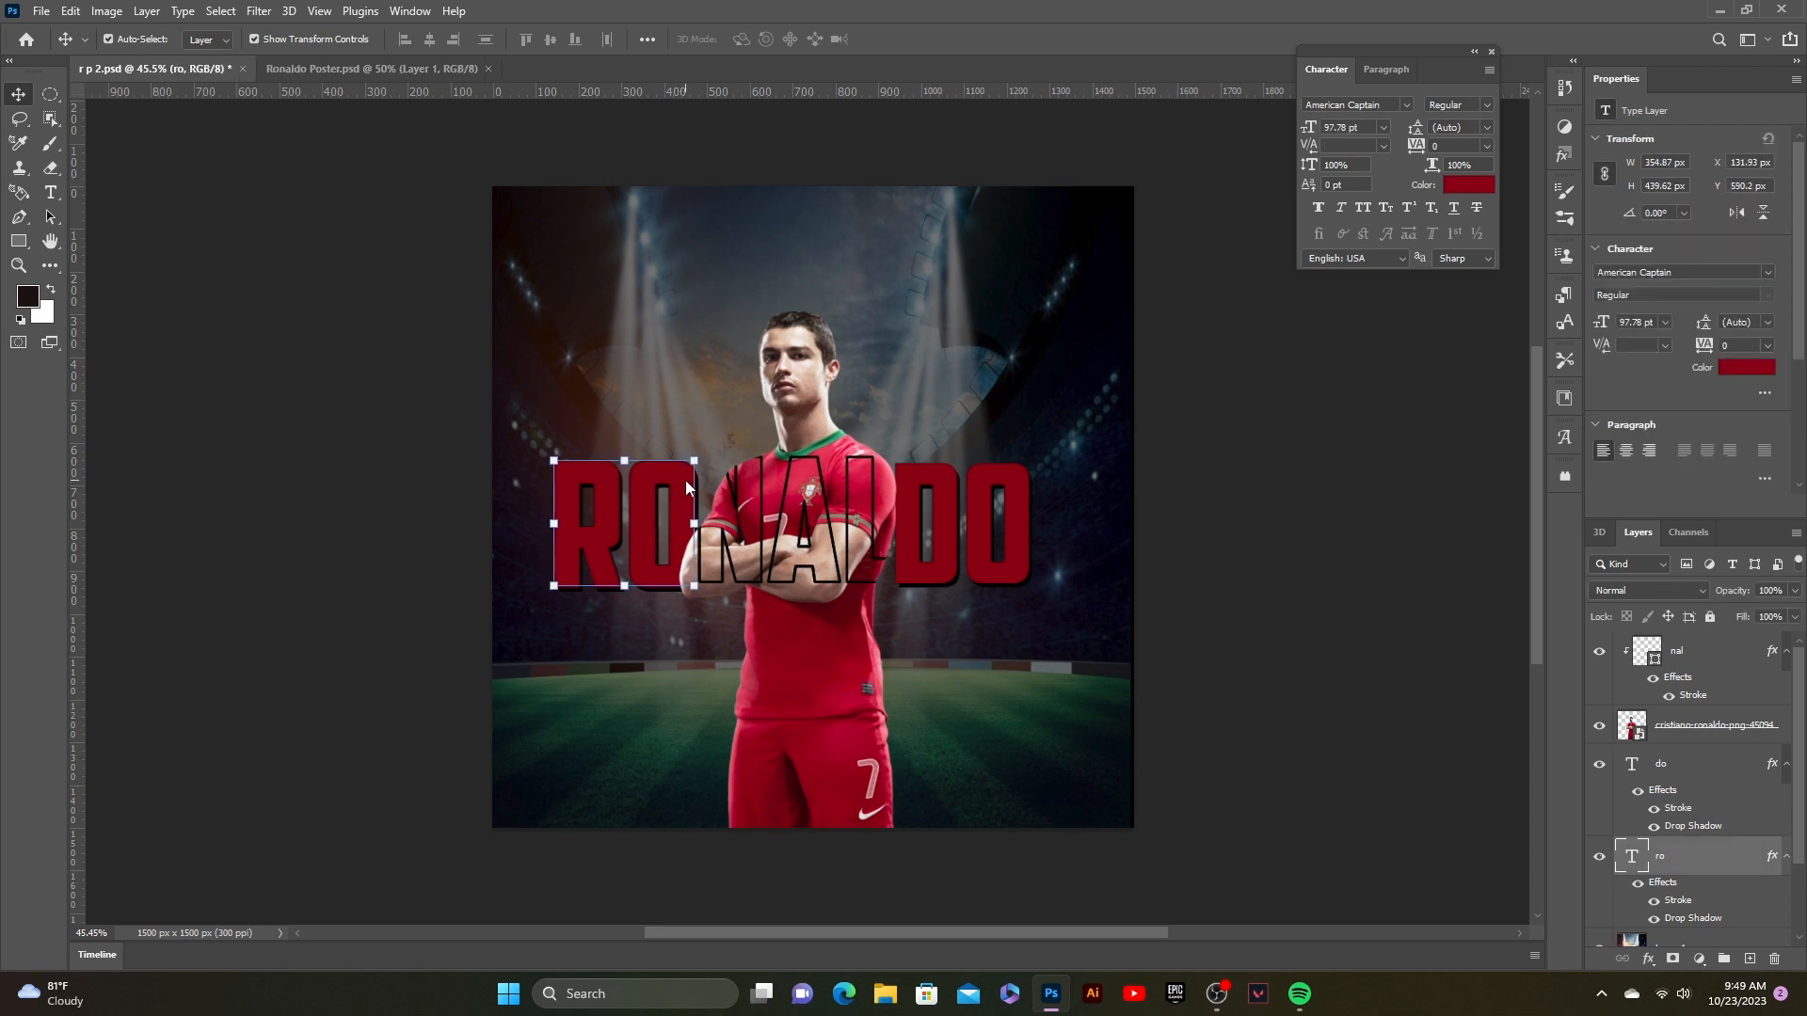
key(Right)
key(Right)
key(Right)
key(Right)
key(Right)
key(Right)
key(Right)
key(Right)
key(Right)
key(Right)
key(Right)
key(Right)
key(Right)
key(Right)
key(Right)
key(Right)
key(Right)
key(Right)
key(Right)
key(Right)
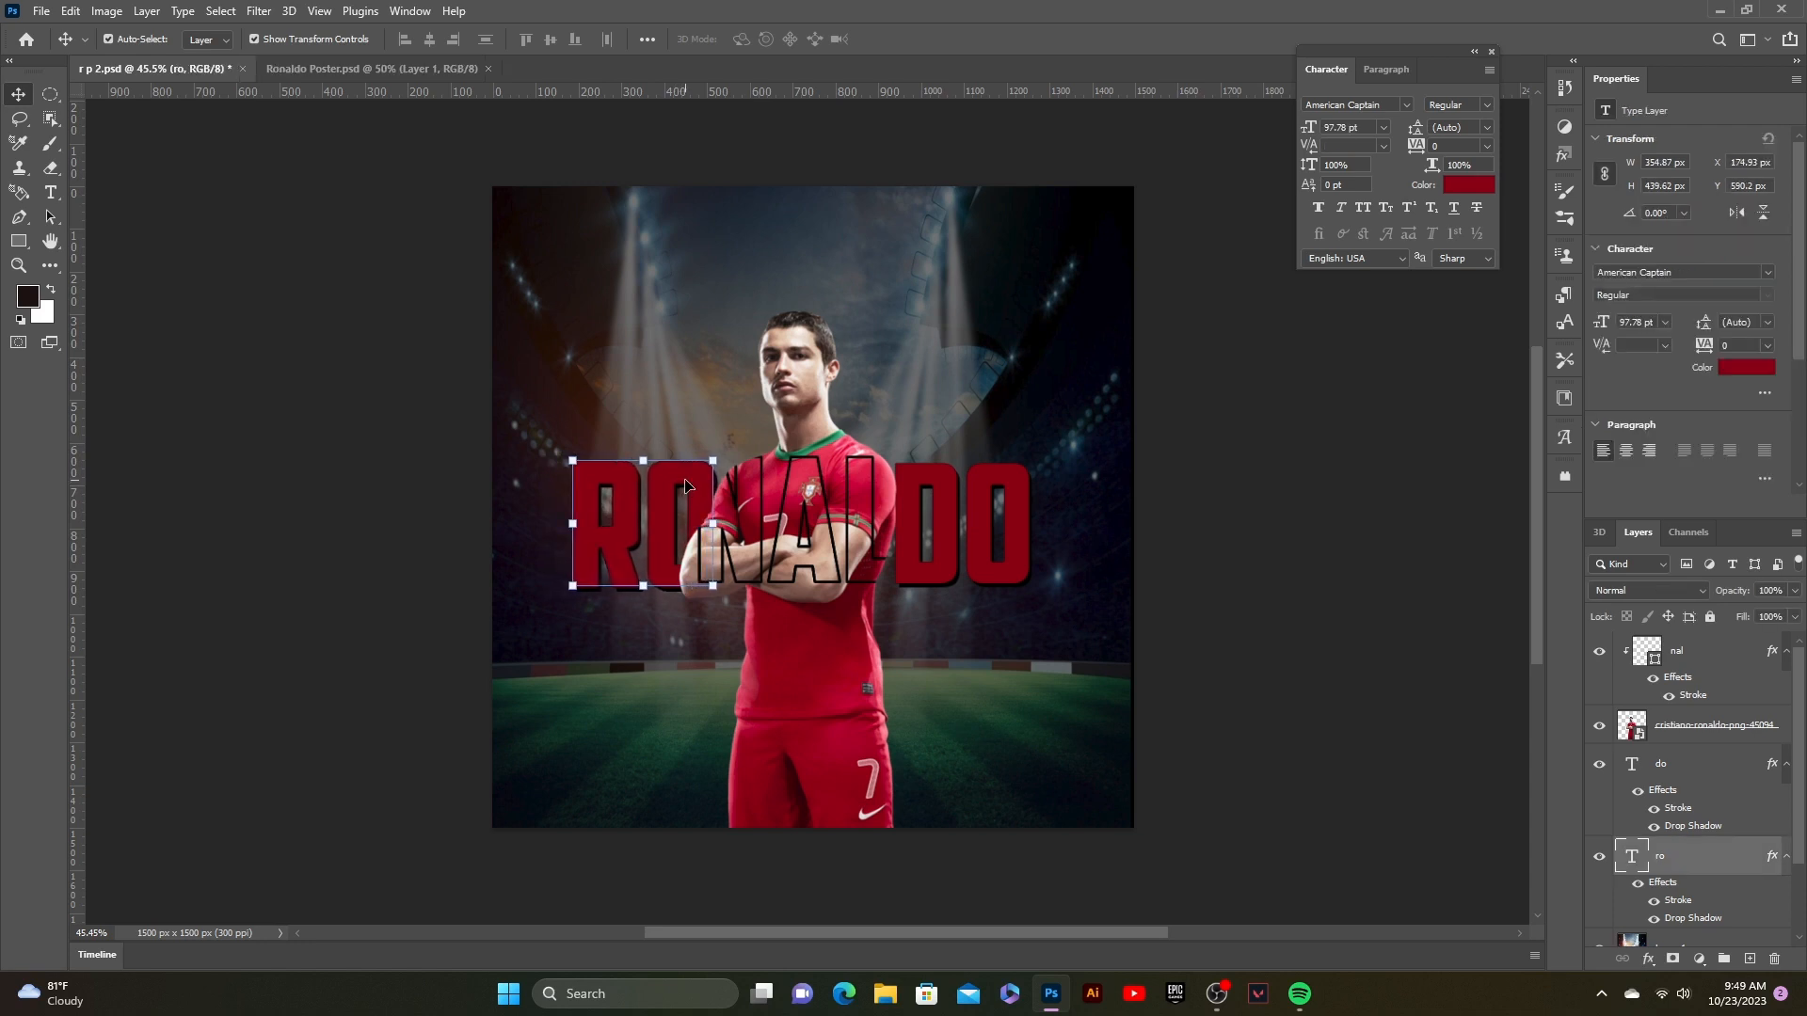
key(Left)
key(Left)
key(Left)
- Fine-tune the vertical position of the "ro" text in small nudges to line it up with "nal" and "do"
key(Down)
key(Down)
key(Down)
key(Down)
key(Down)
key(Down)
key(Down)
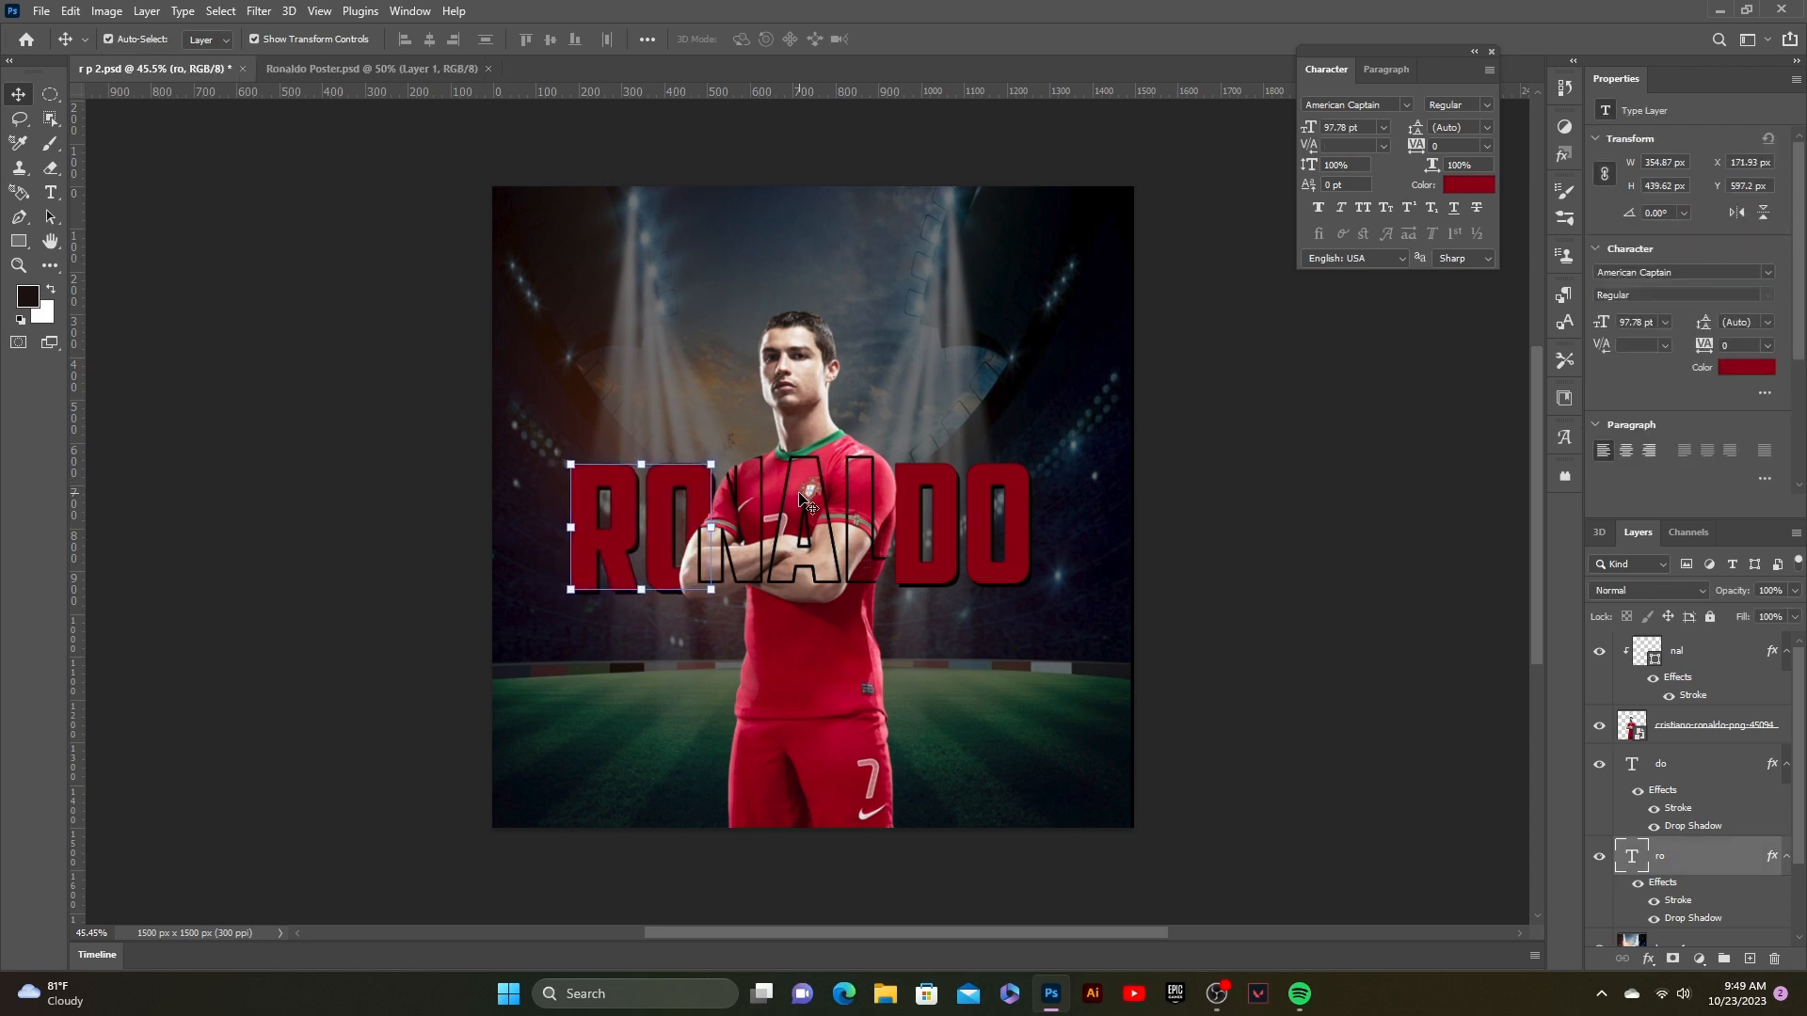
key(Up)
key(Up)
key(Up)
key(Up)
click(1393, 555)
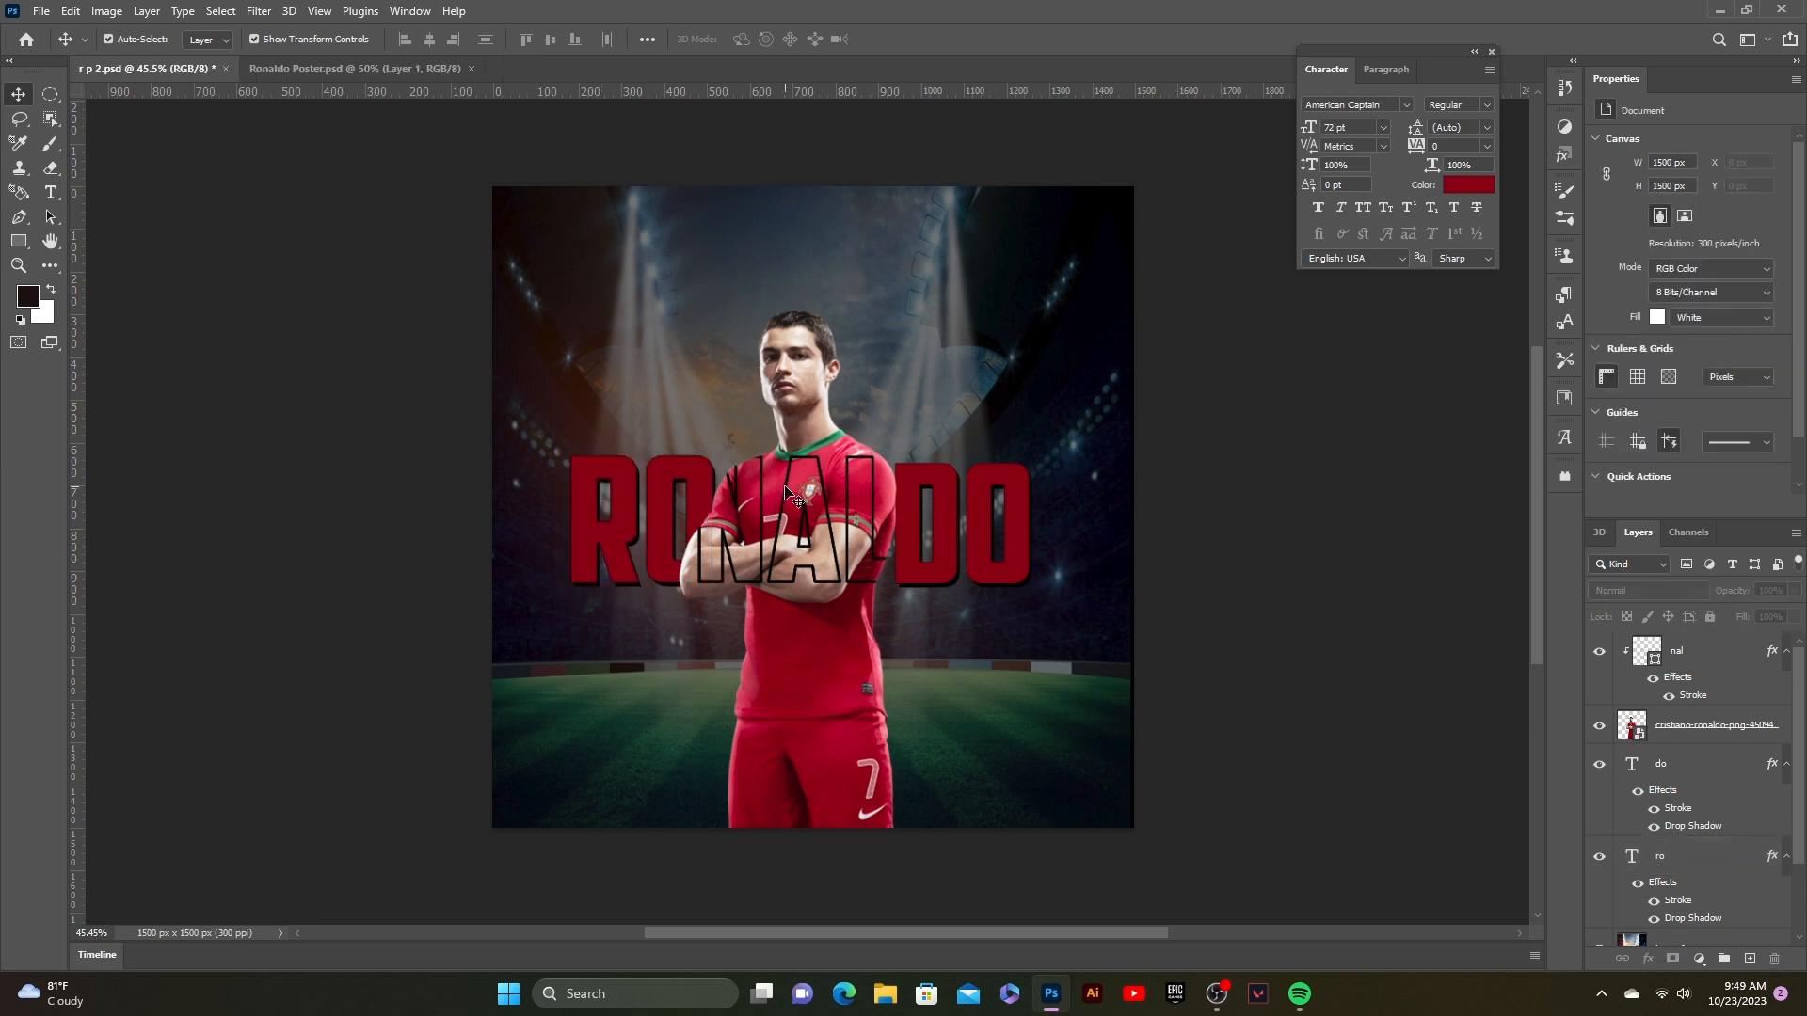
click(696, 485)
key(Up)
key(Up)
key(Up)
key(Up)
key(Up)
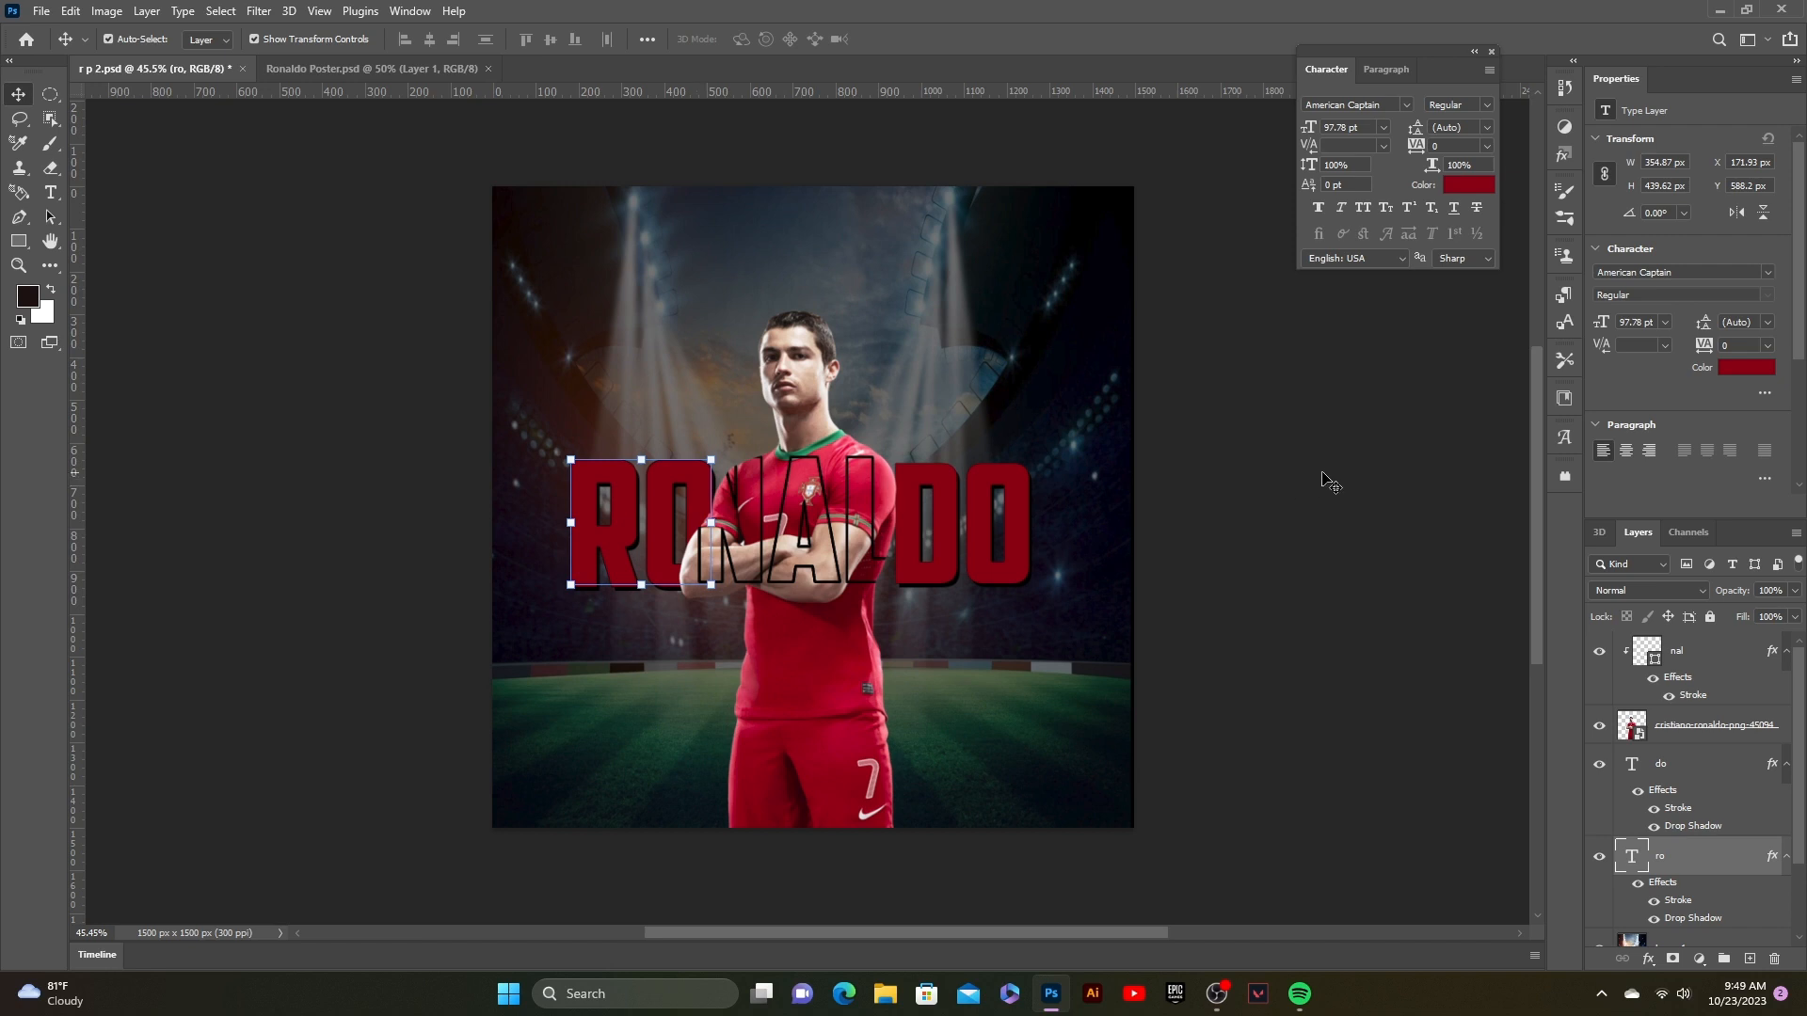
click(1330, 483)
click(688, 501)
click(1219, 530)
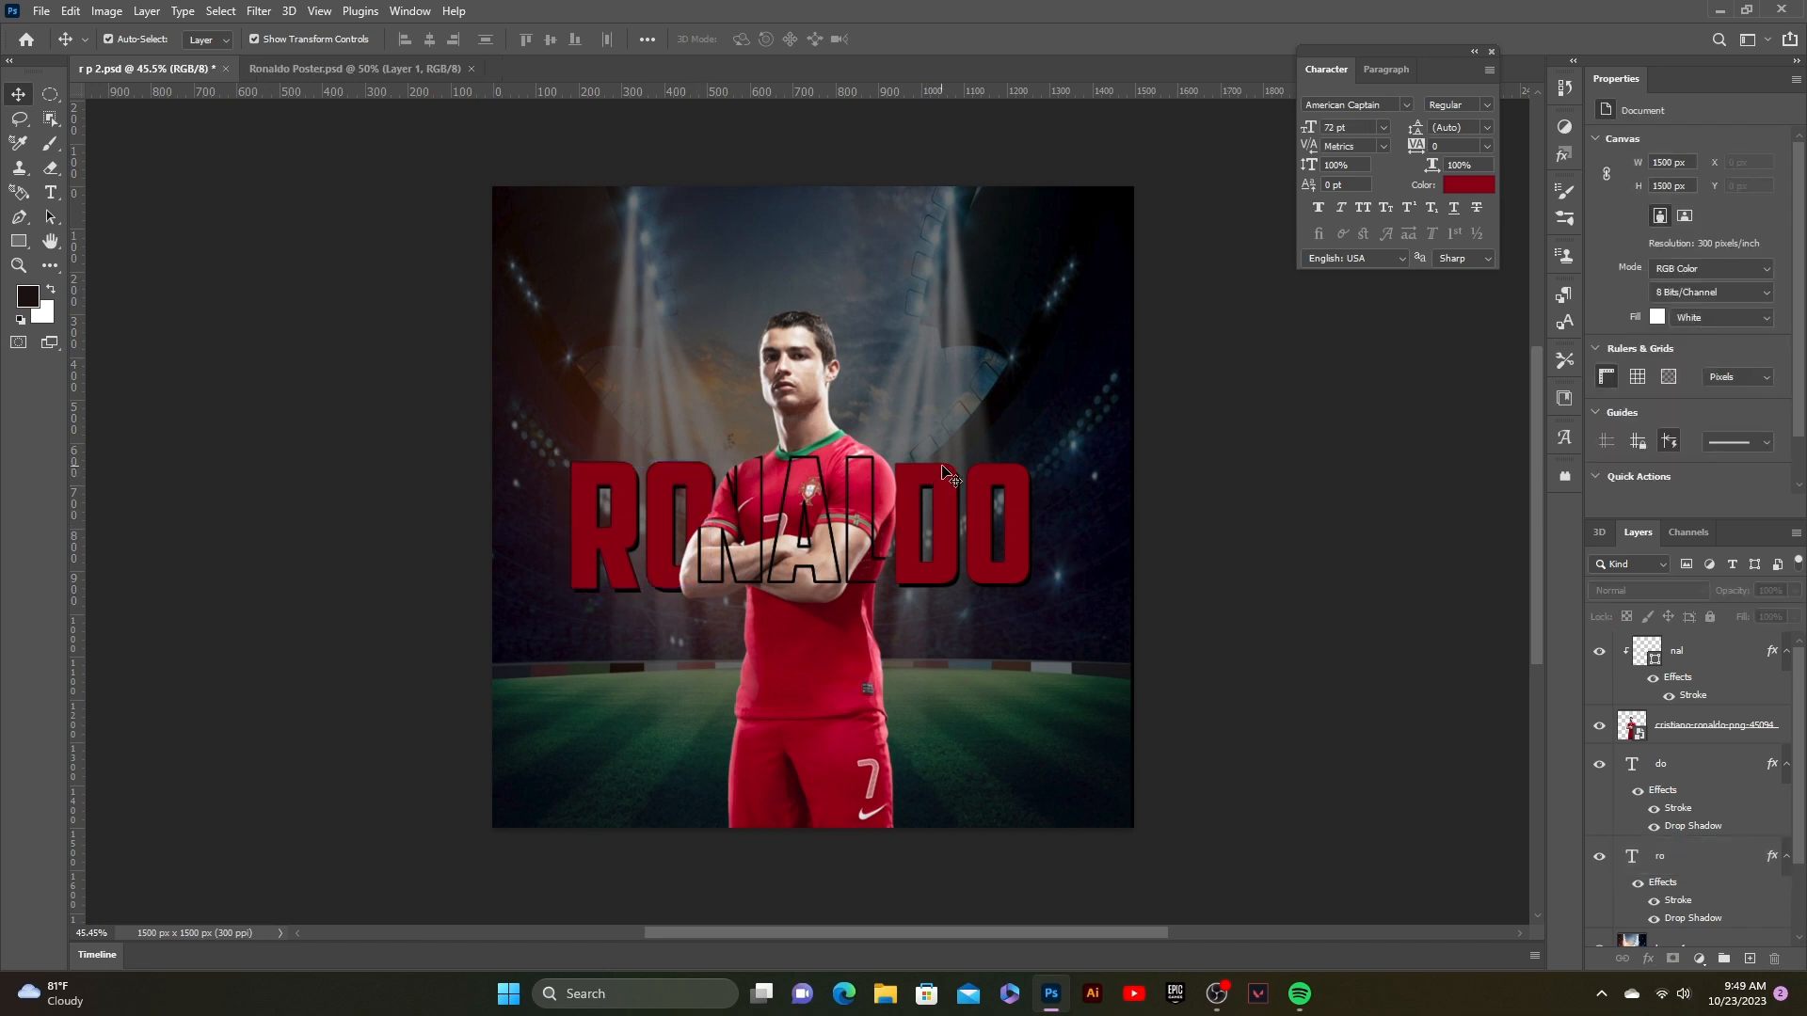
- Nudge the "do" text slightly left so it sits closer to "nal" and tucks behind the player
click(915, 579)
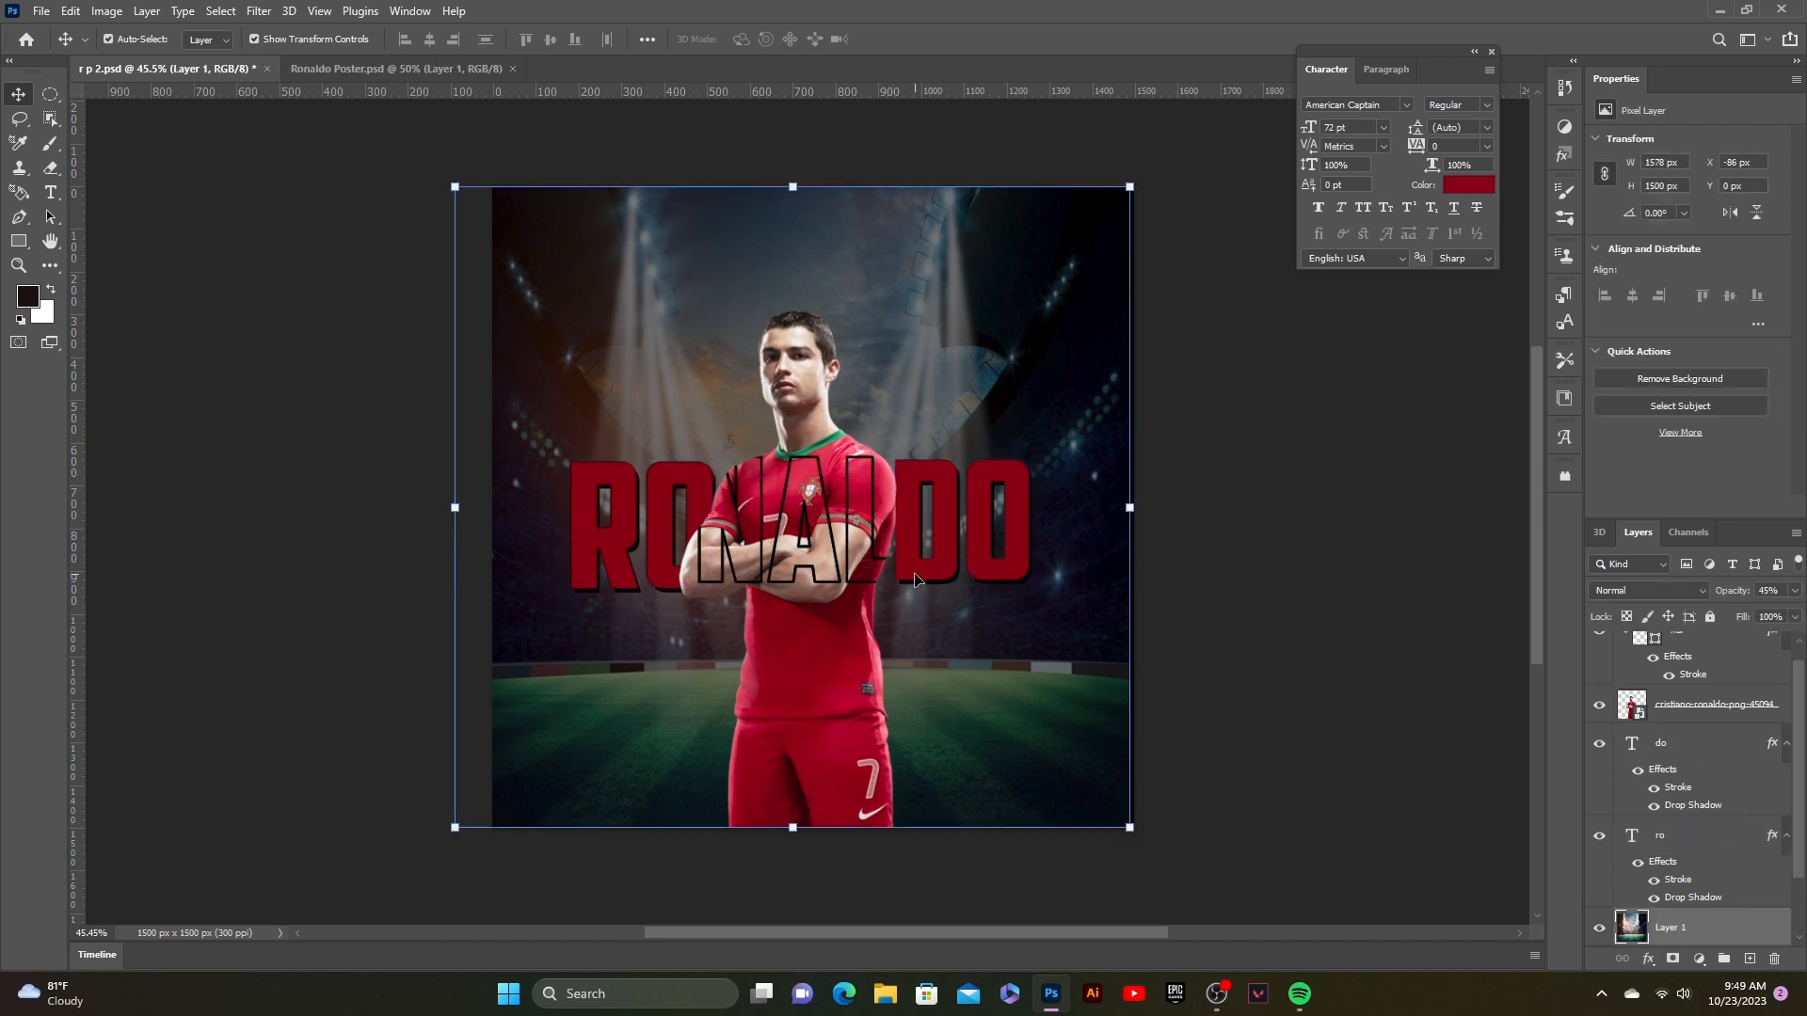
click(944, 579)
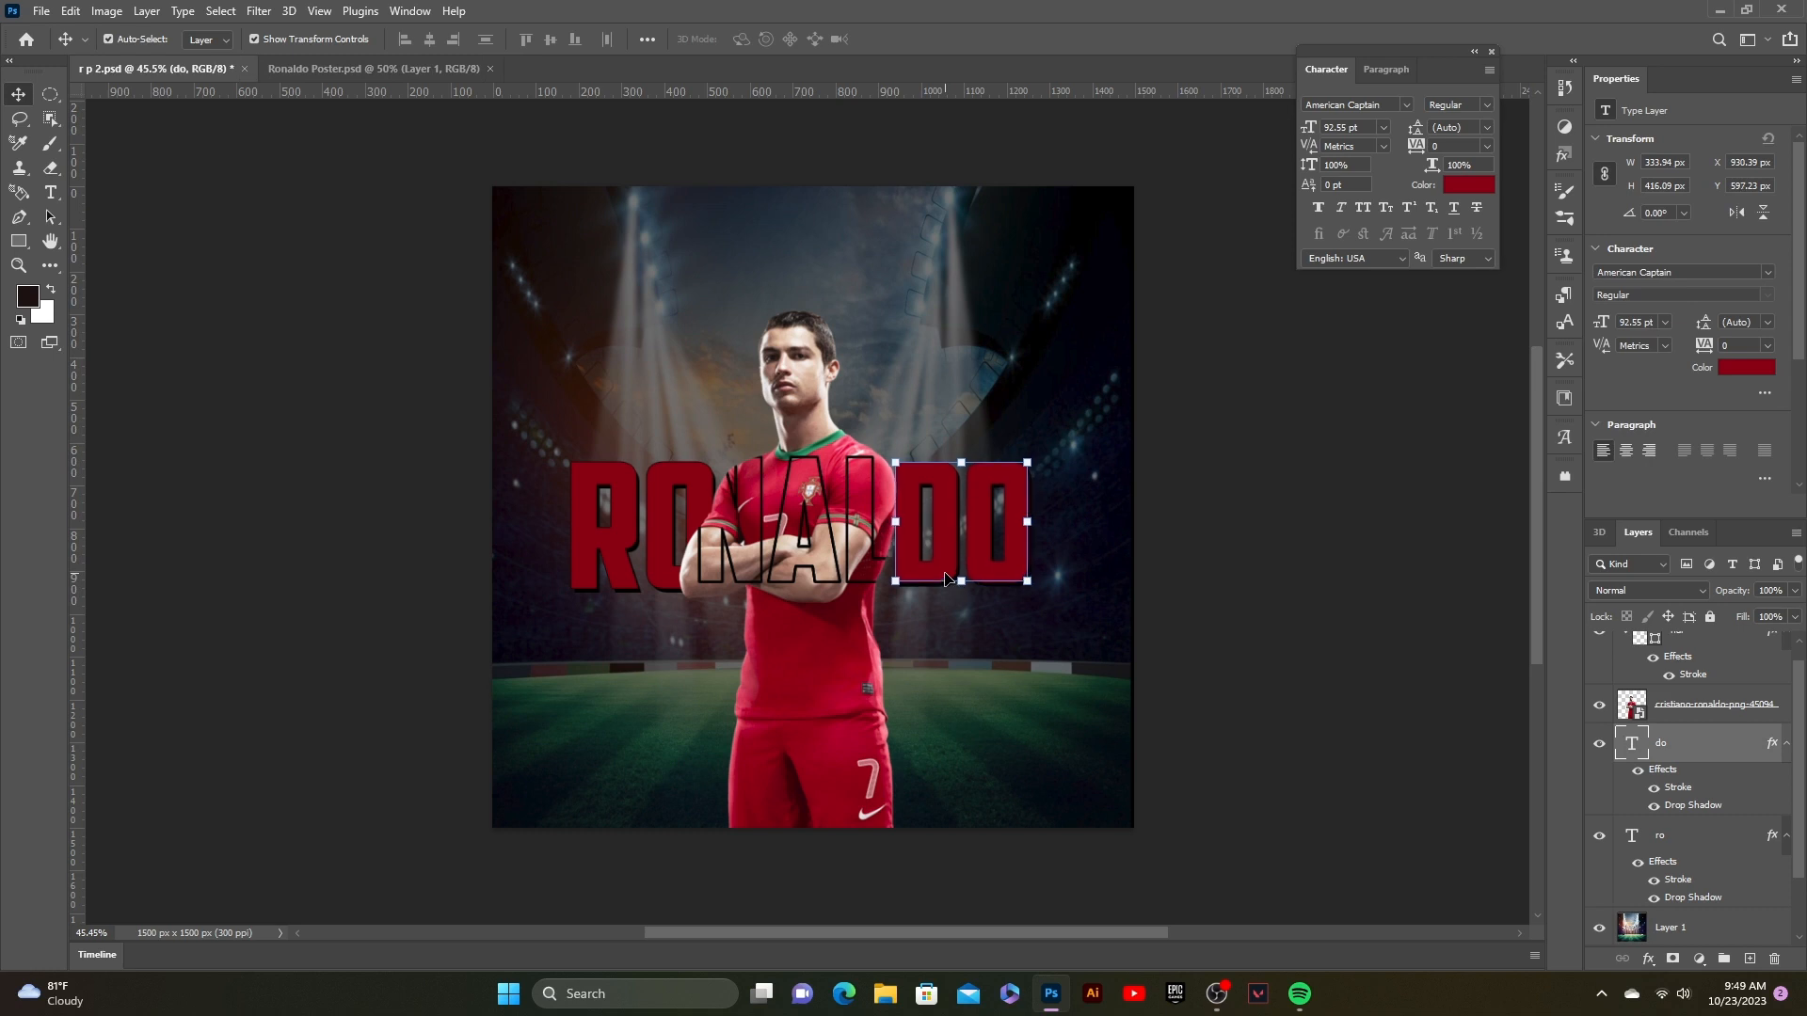
click(944, 579)
click(945, 570)
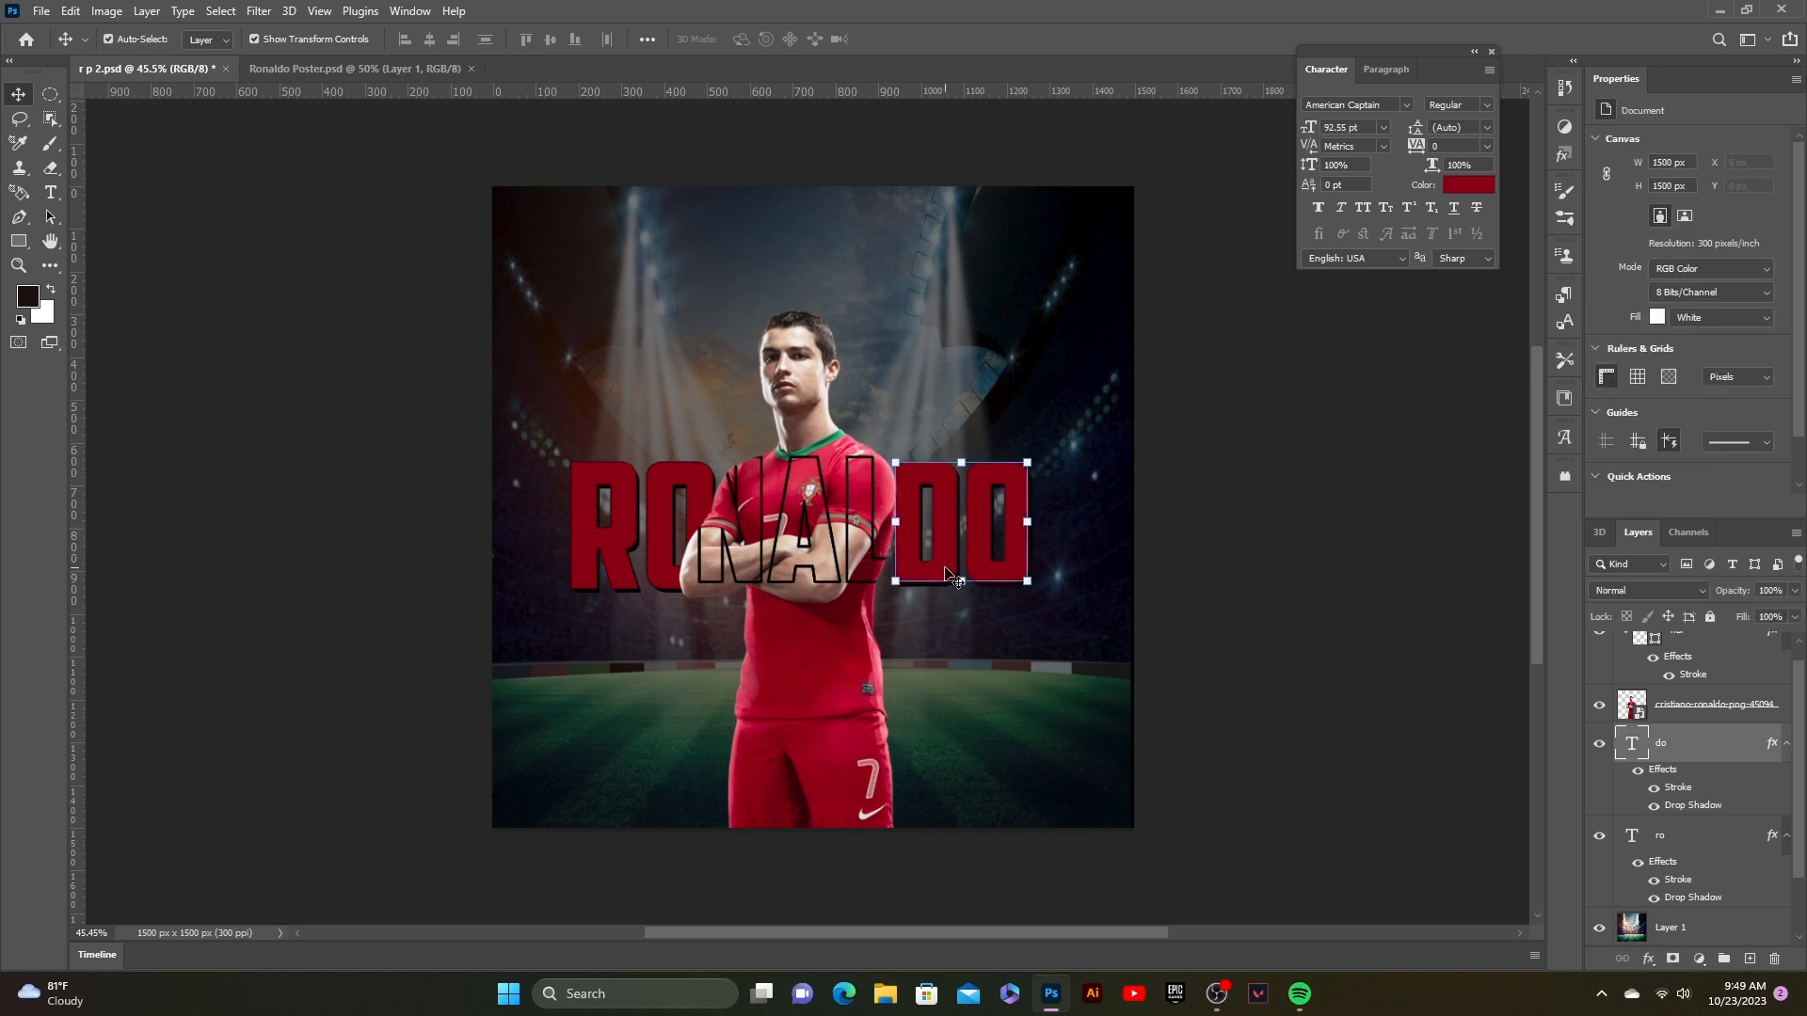
key(Left)
key(Left)
key(Left)
key(Left)
key(Left)
key(Left)
key(Left)
key(Left)
key(Left)
key(Left)
key(Left)
key(Left)
click(1255, 550)
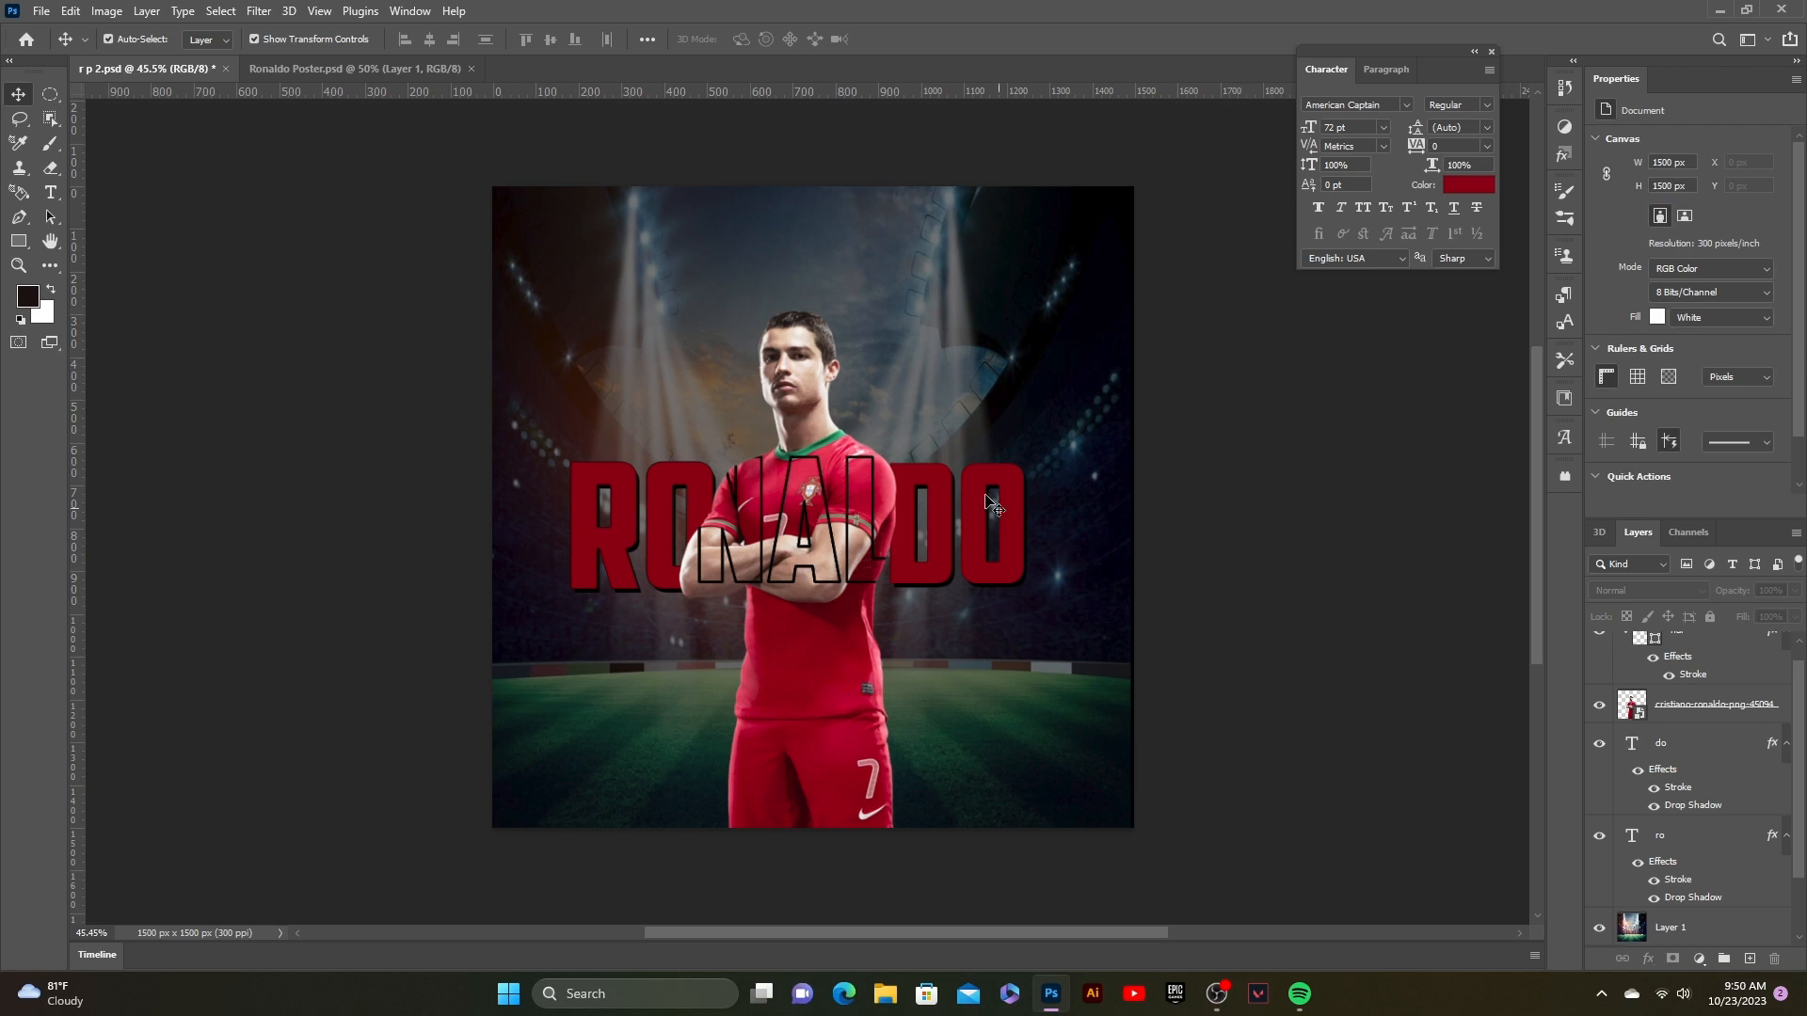
- Rasterize the player cutout's smart object so that it can be painted on with the Brush tool
click(818, 702)
click(208, 594)
click(811, 650)
click(285, 520)
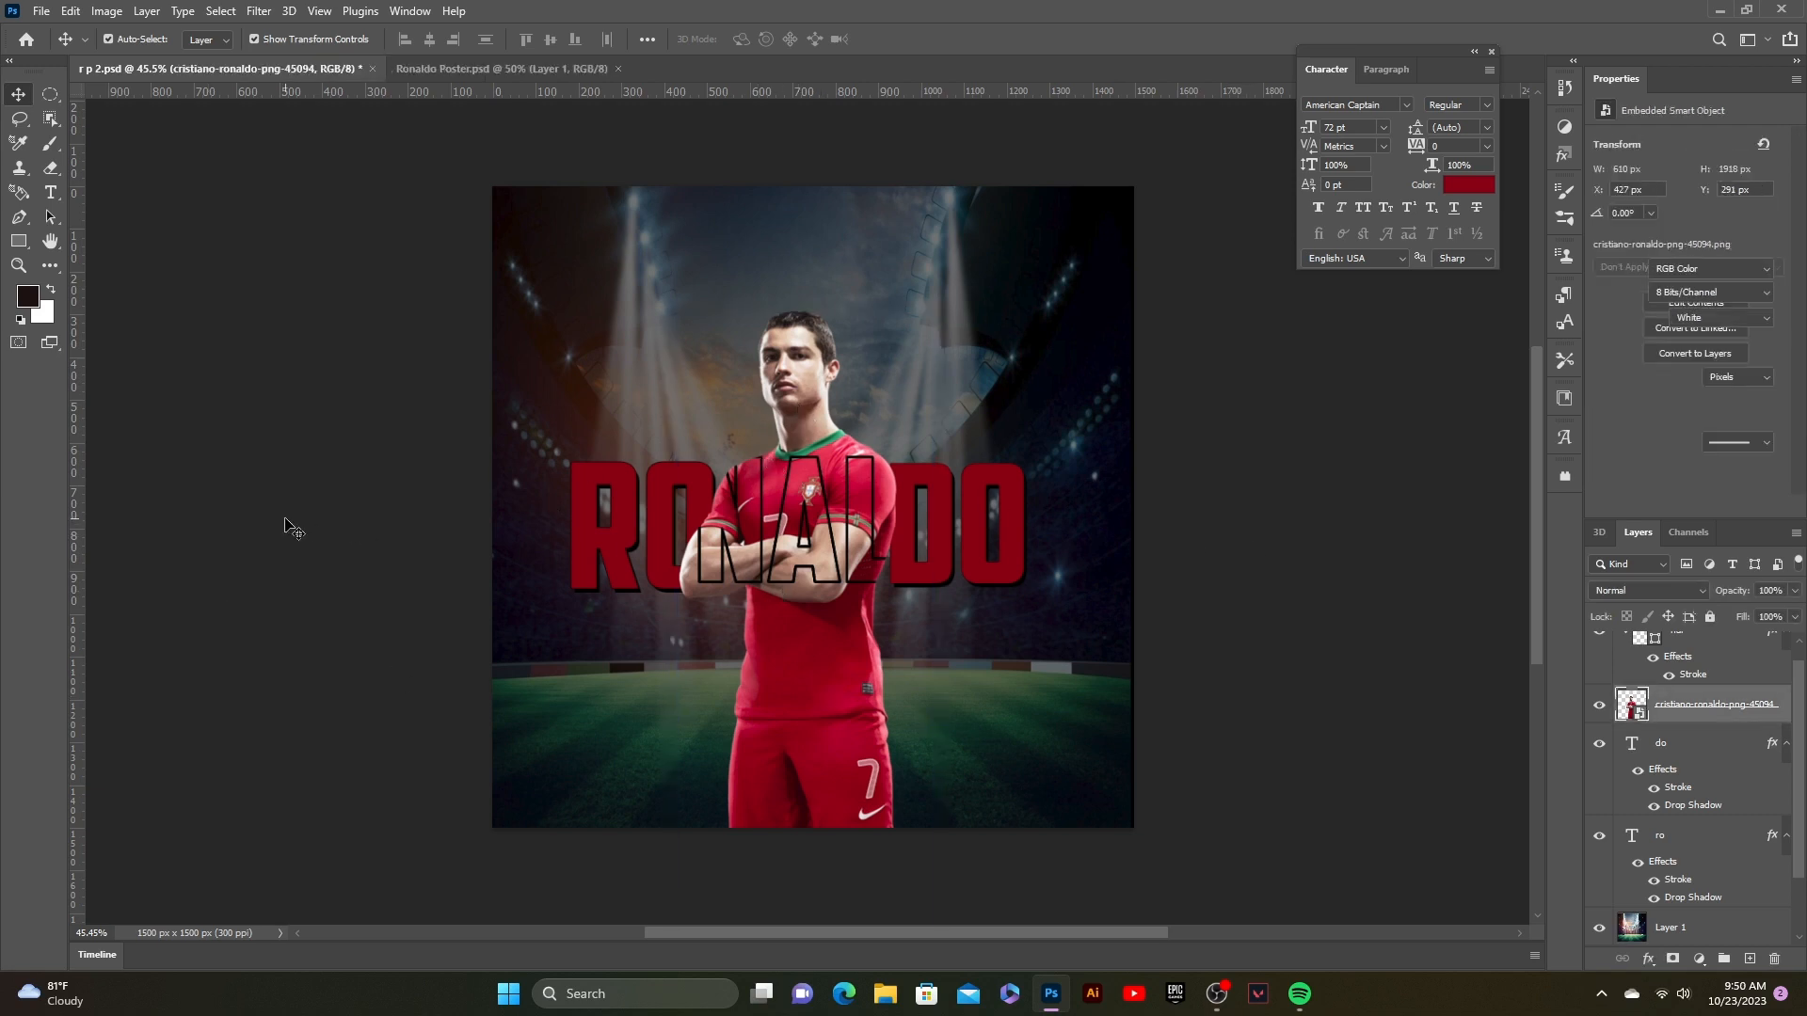
click(765, 376)
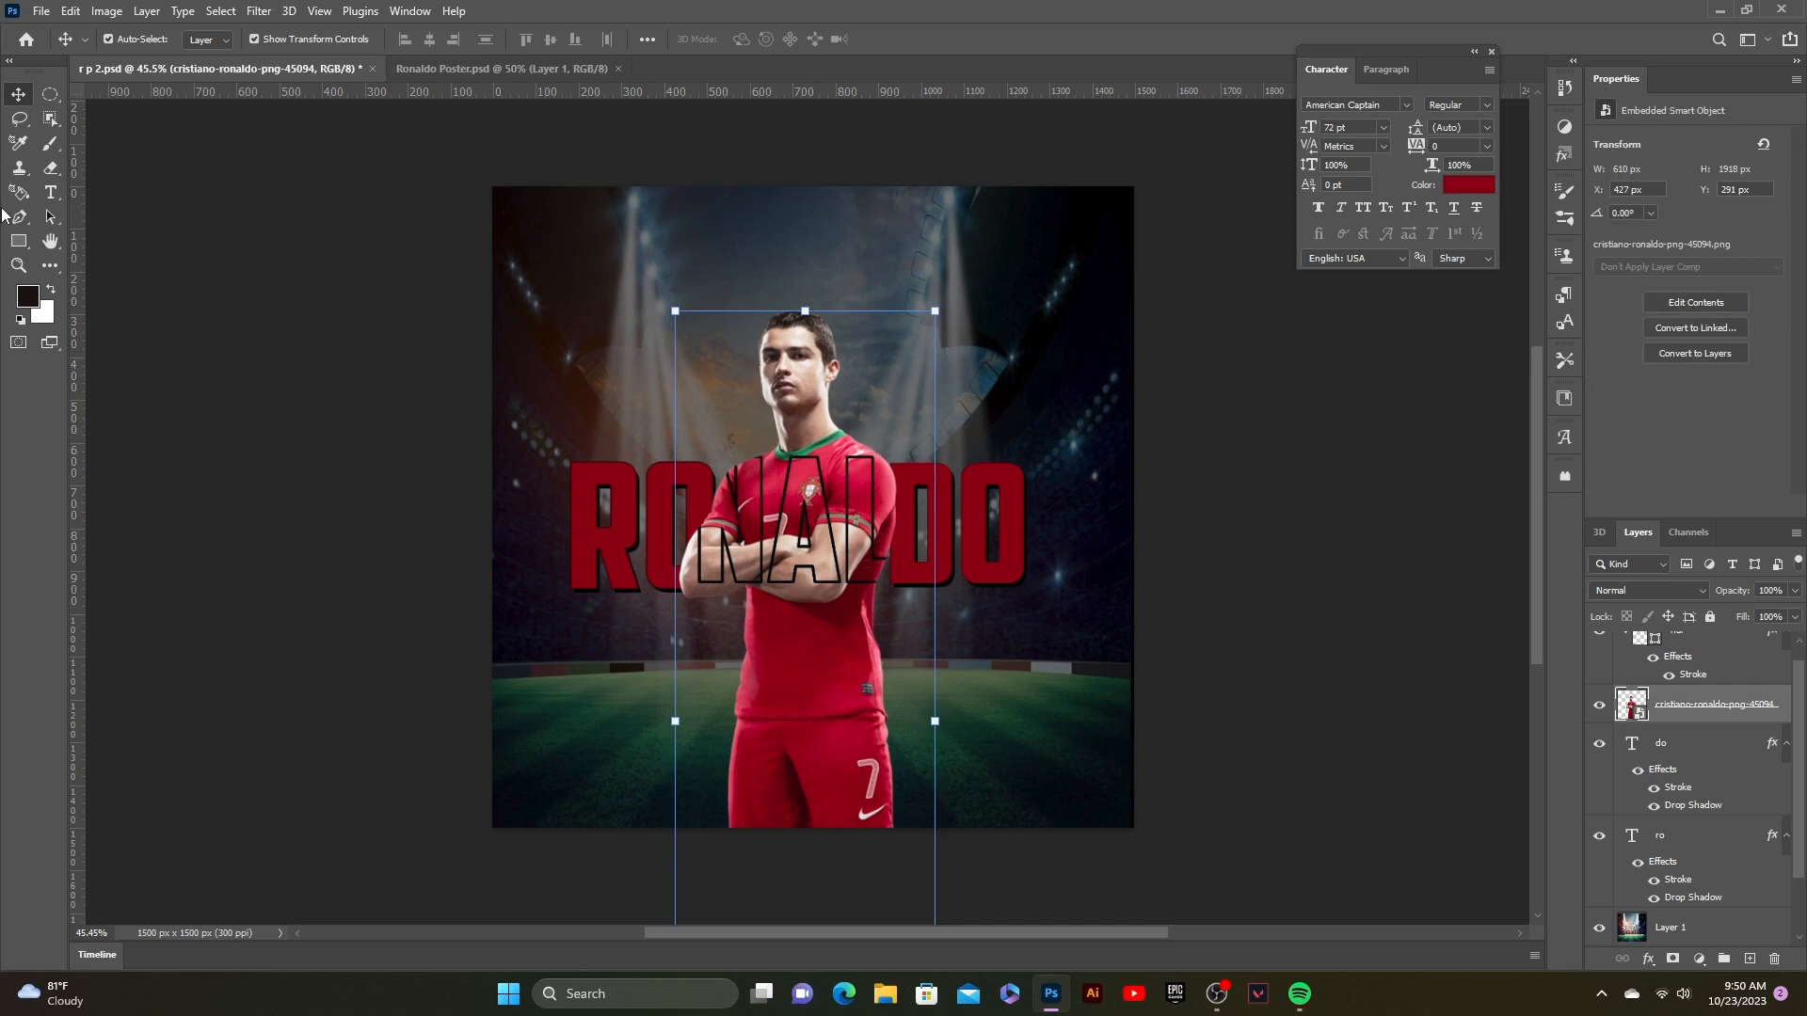
click(50, 143)
click(944, 245)
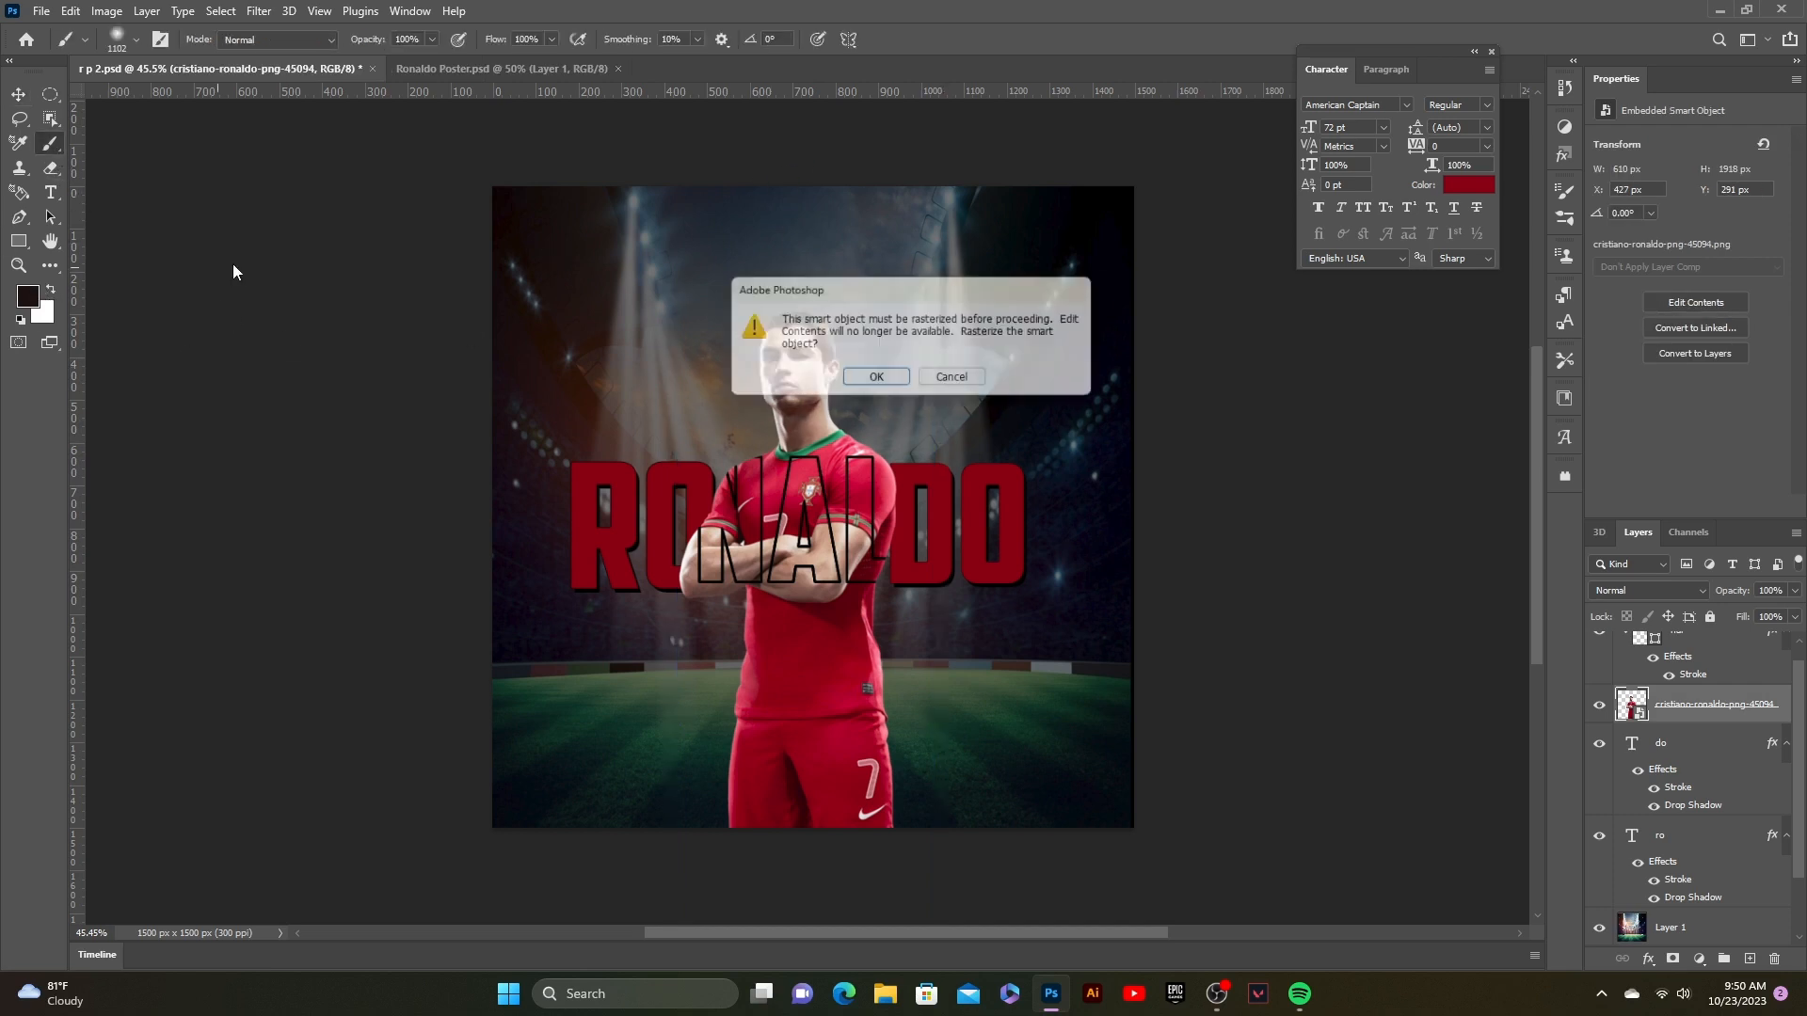
click(870, 376)
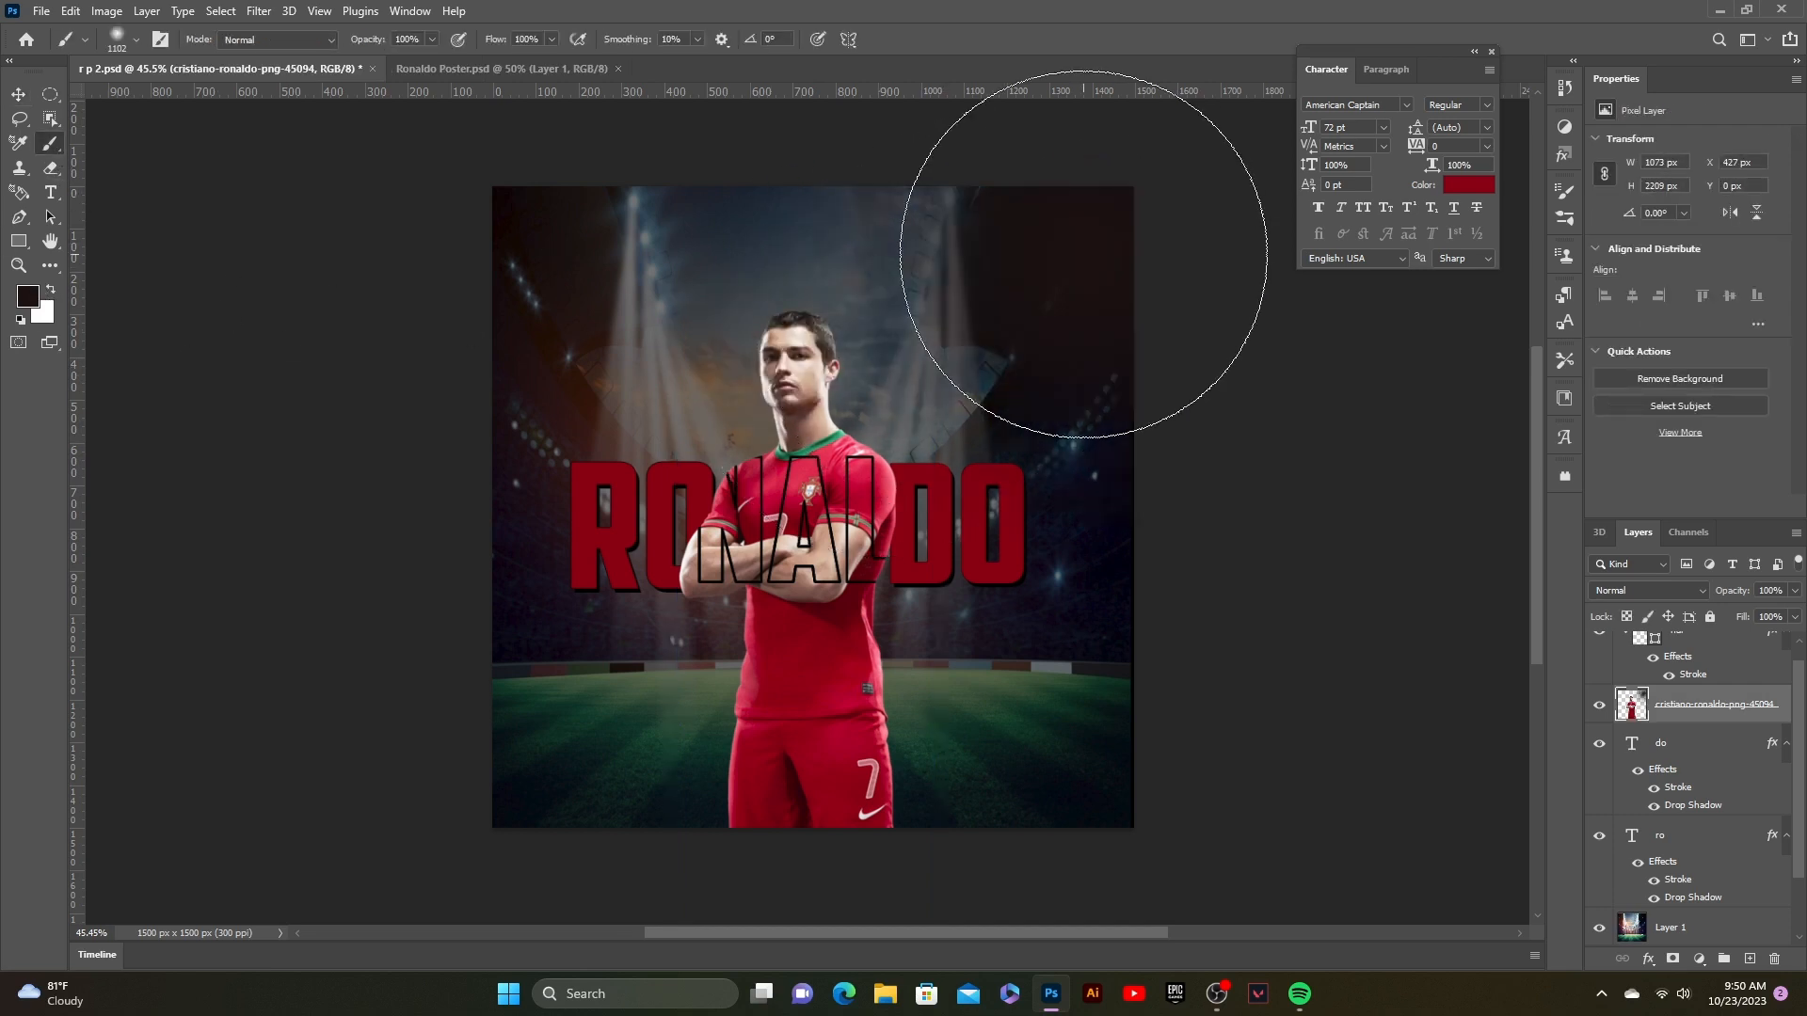
- Try darkening the upper background with large soft black brush strokes, and restore the original stadium backdrop
click(962, 289)
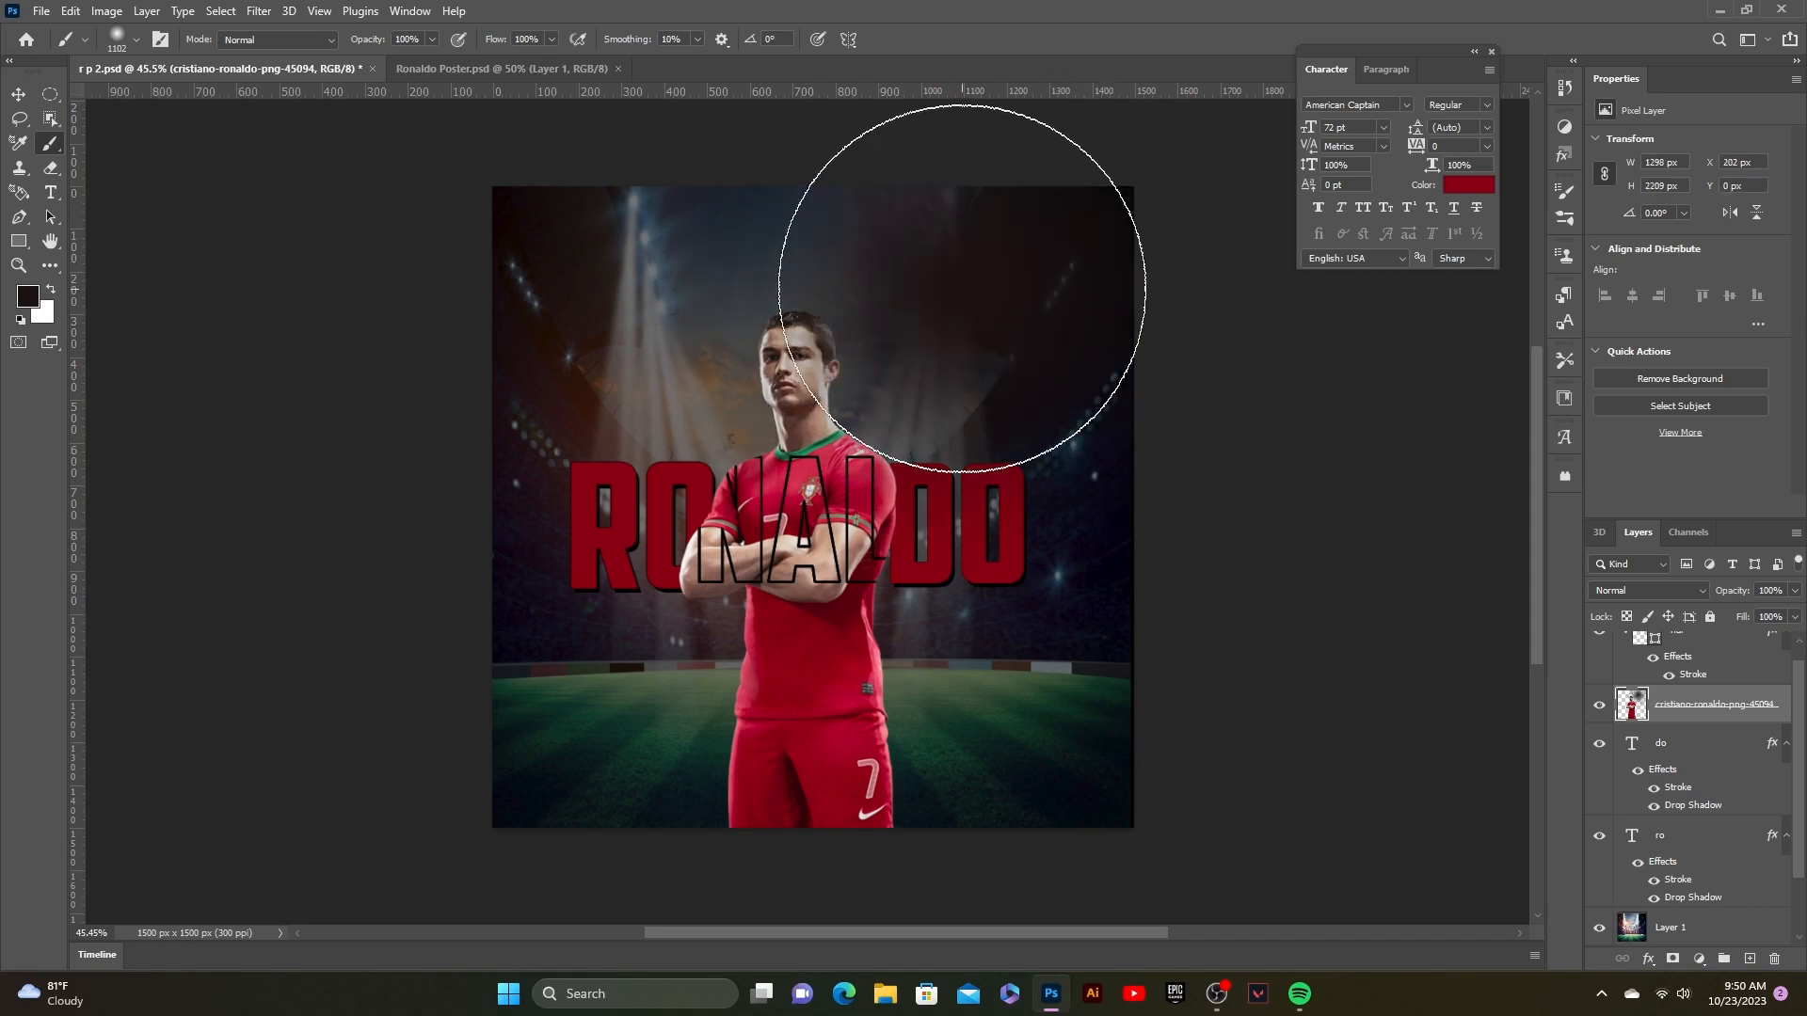
key(ctrl+z)
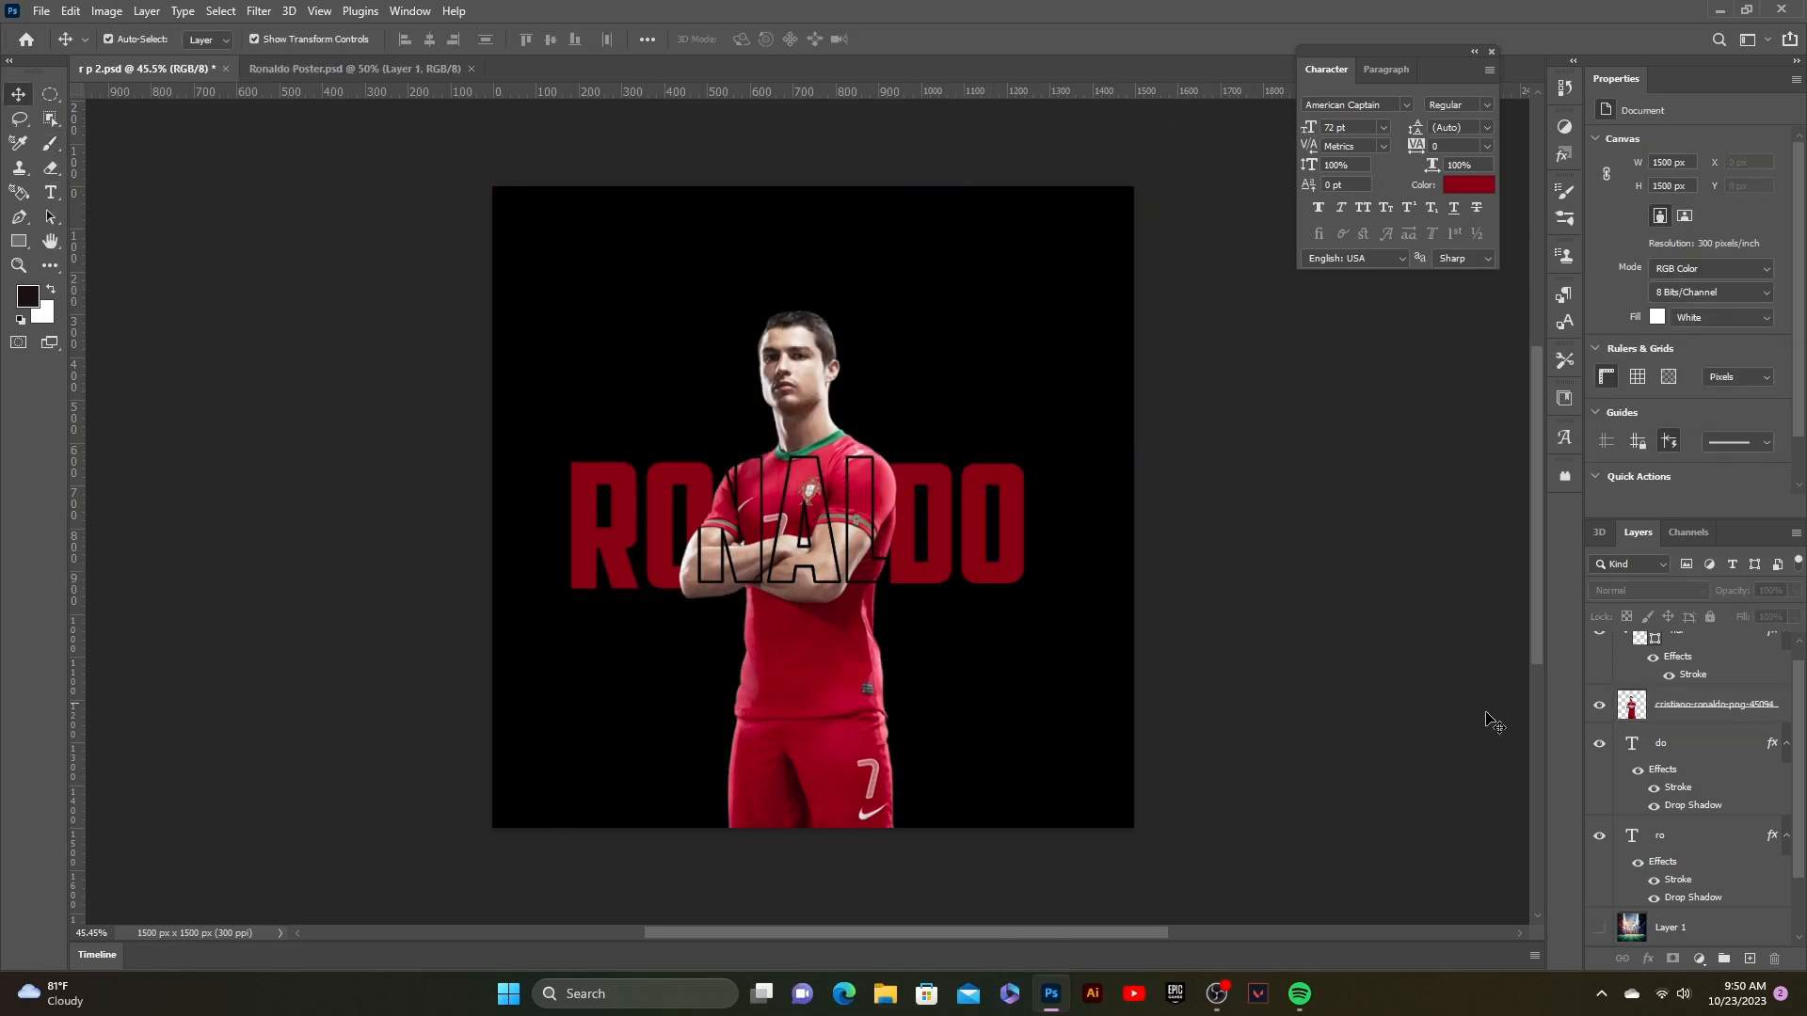
click(1600, 930)
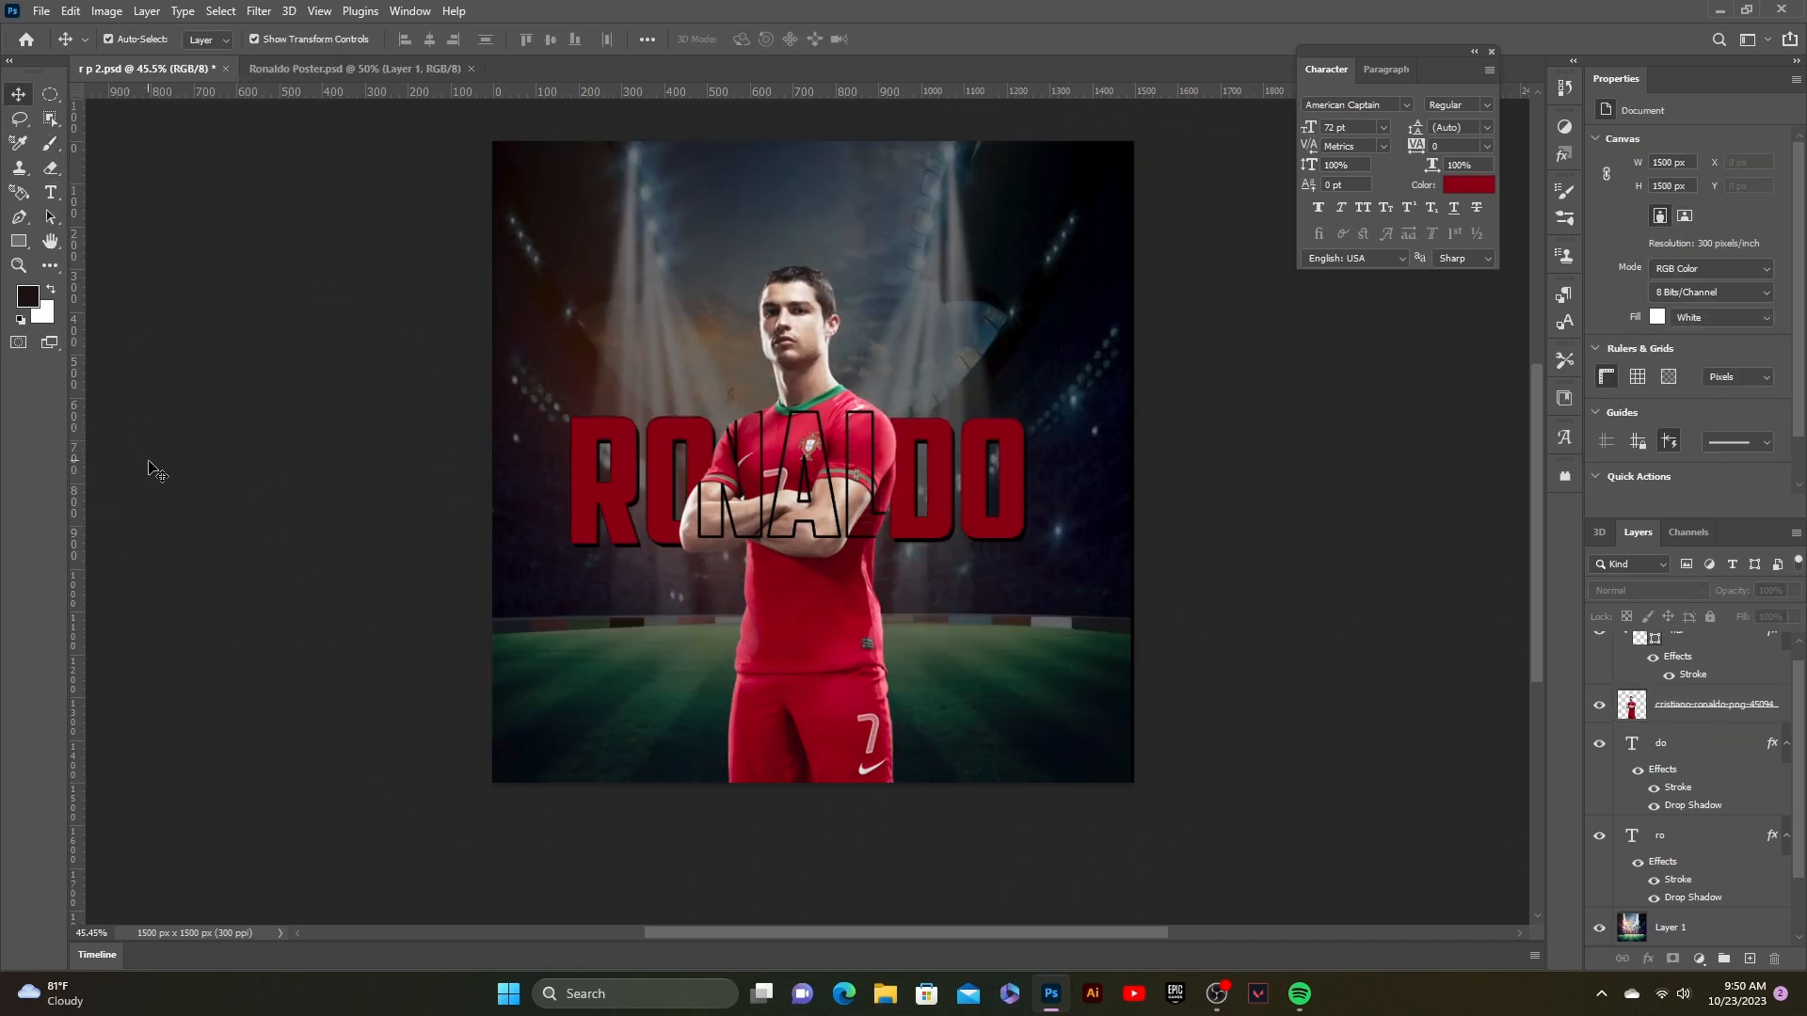
- Draw a tall vertical rectangle about 128 × 1546 px beside the player, spanning the canvas height, and fill it dark red
click(19, 241)
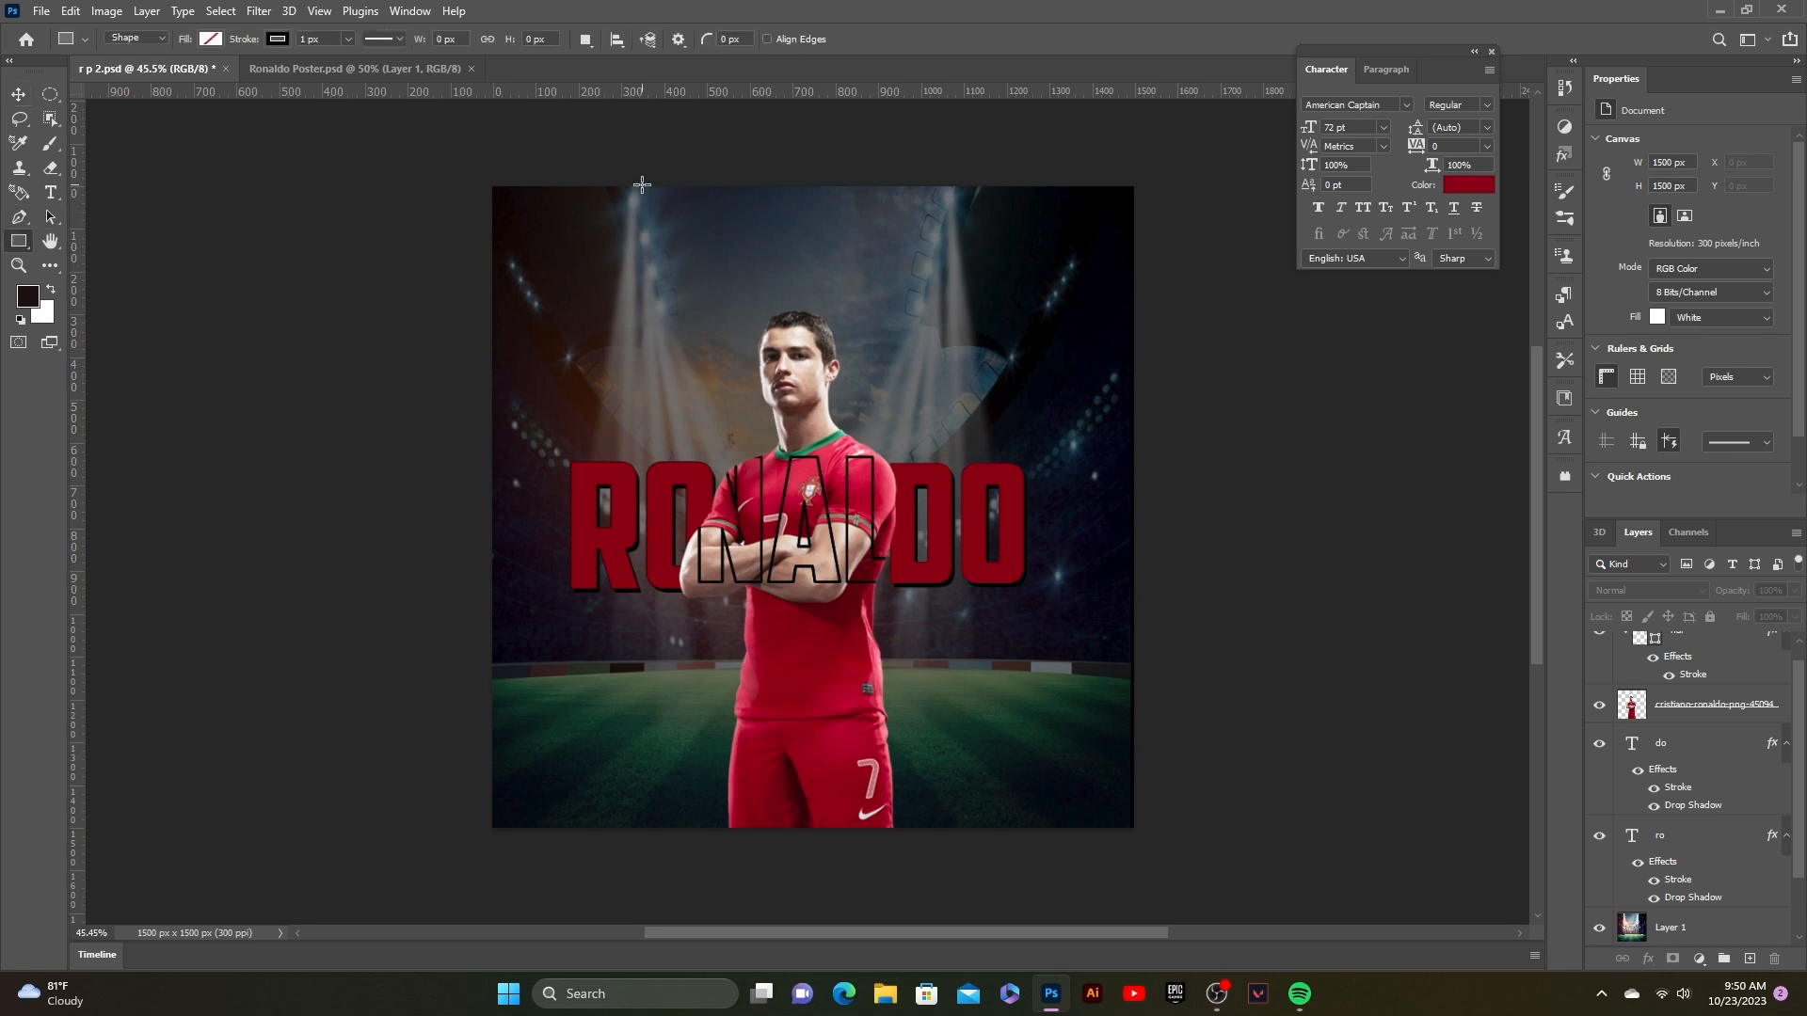
drag(643, 185, 695, 845)
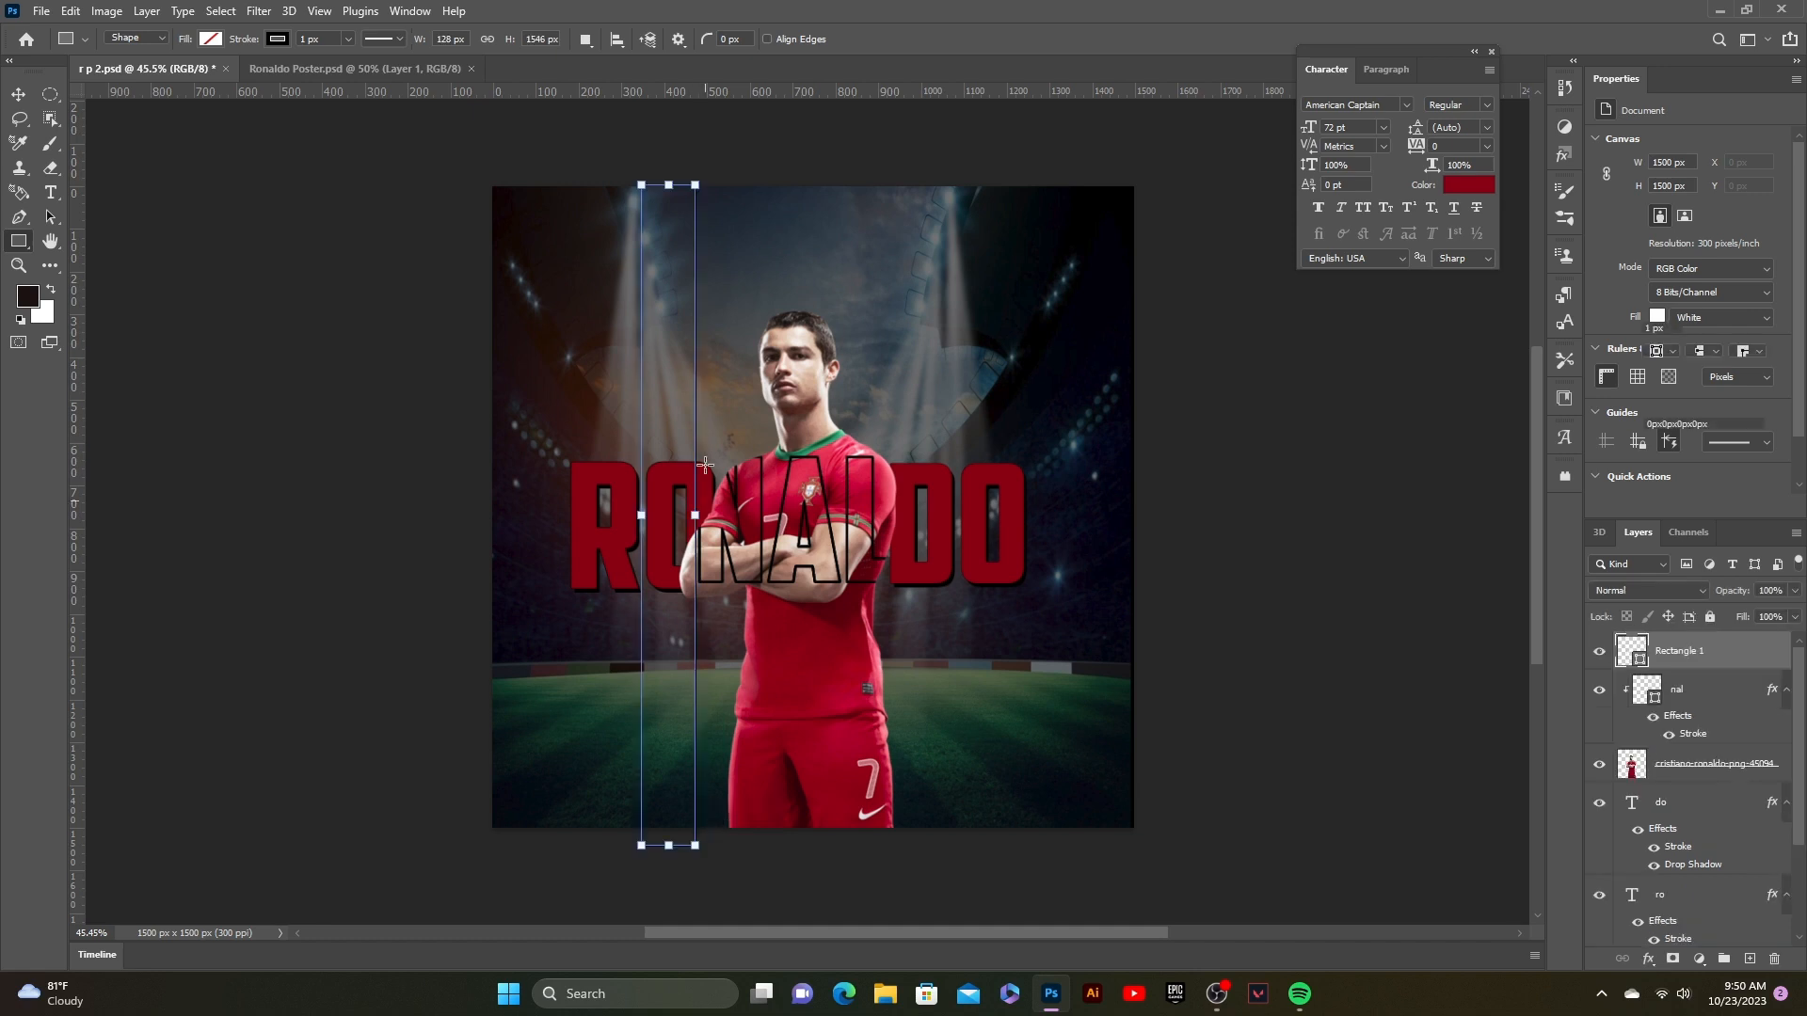
click(210, 39)
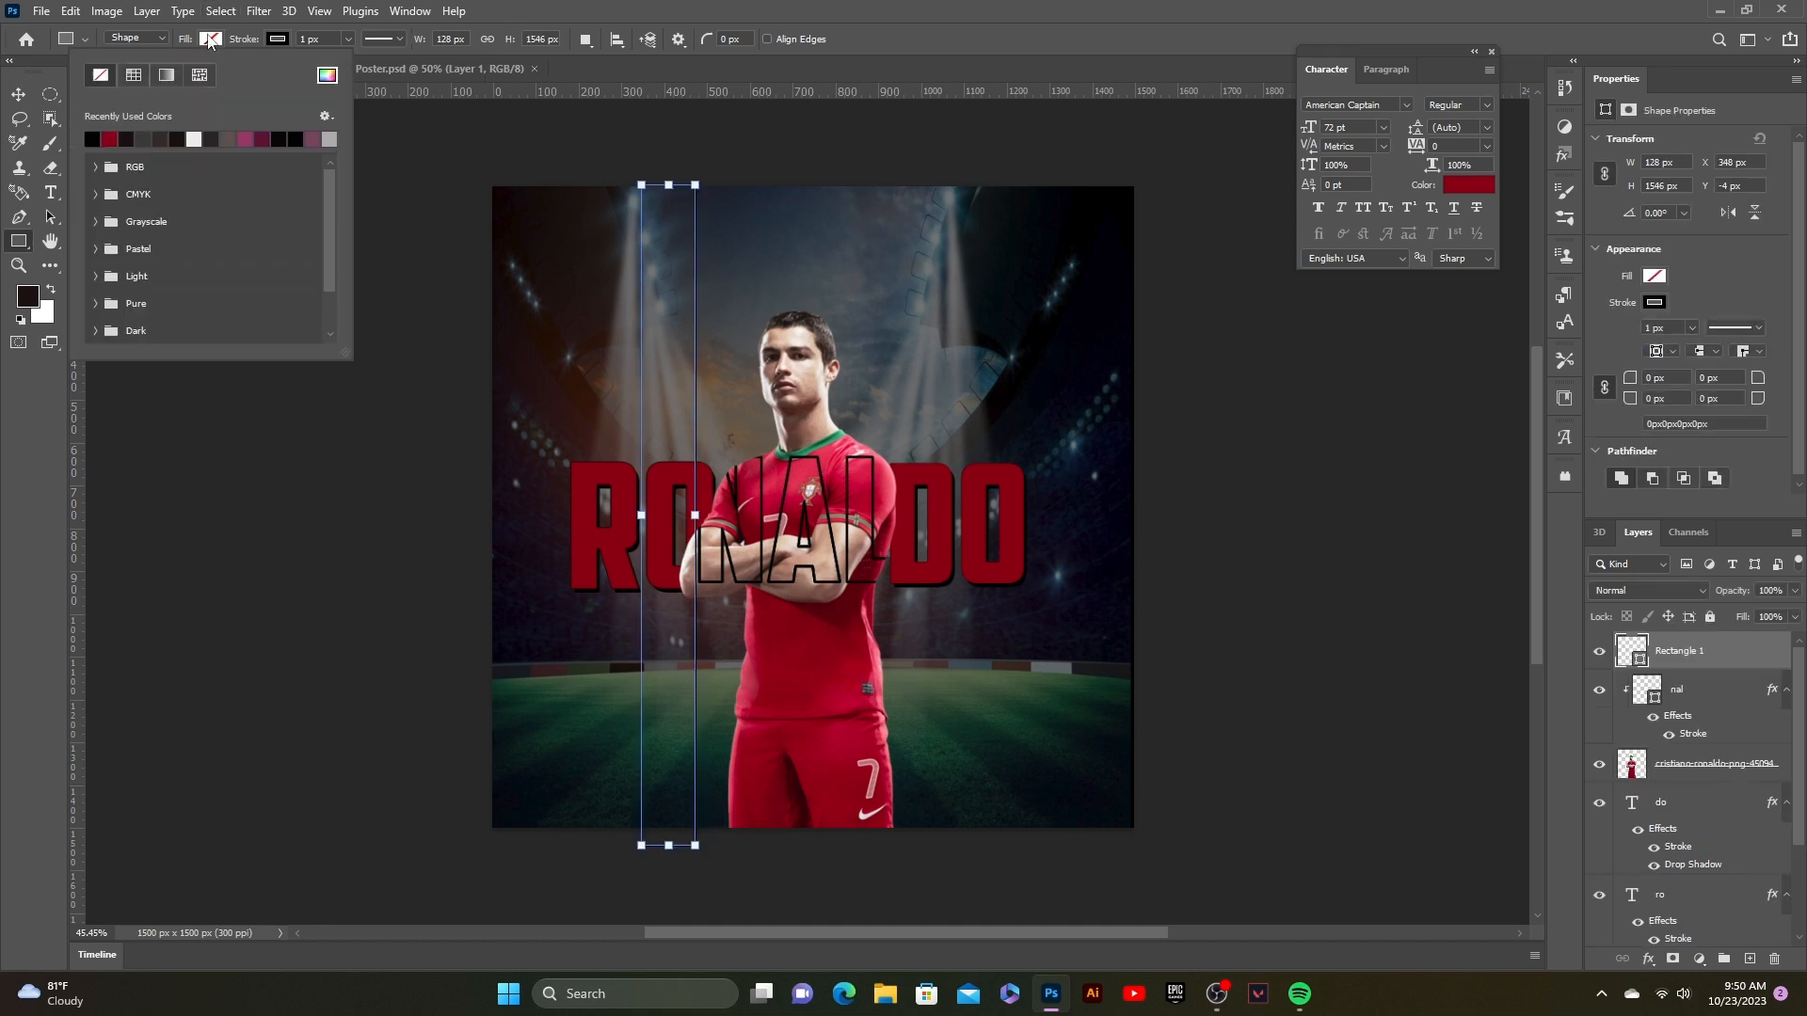
click(111, 139)
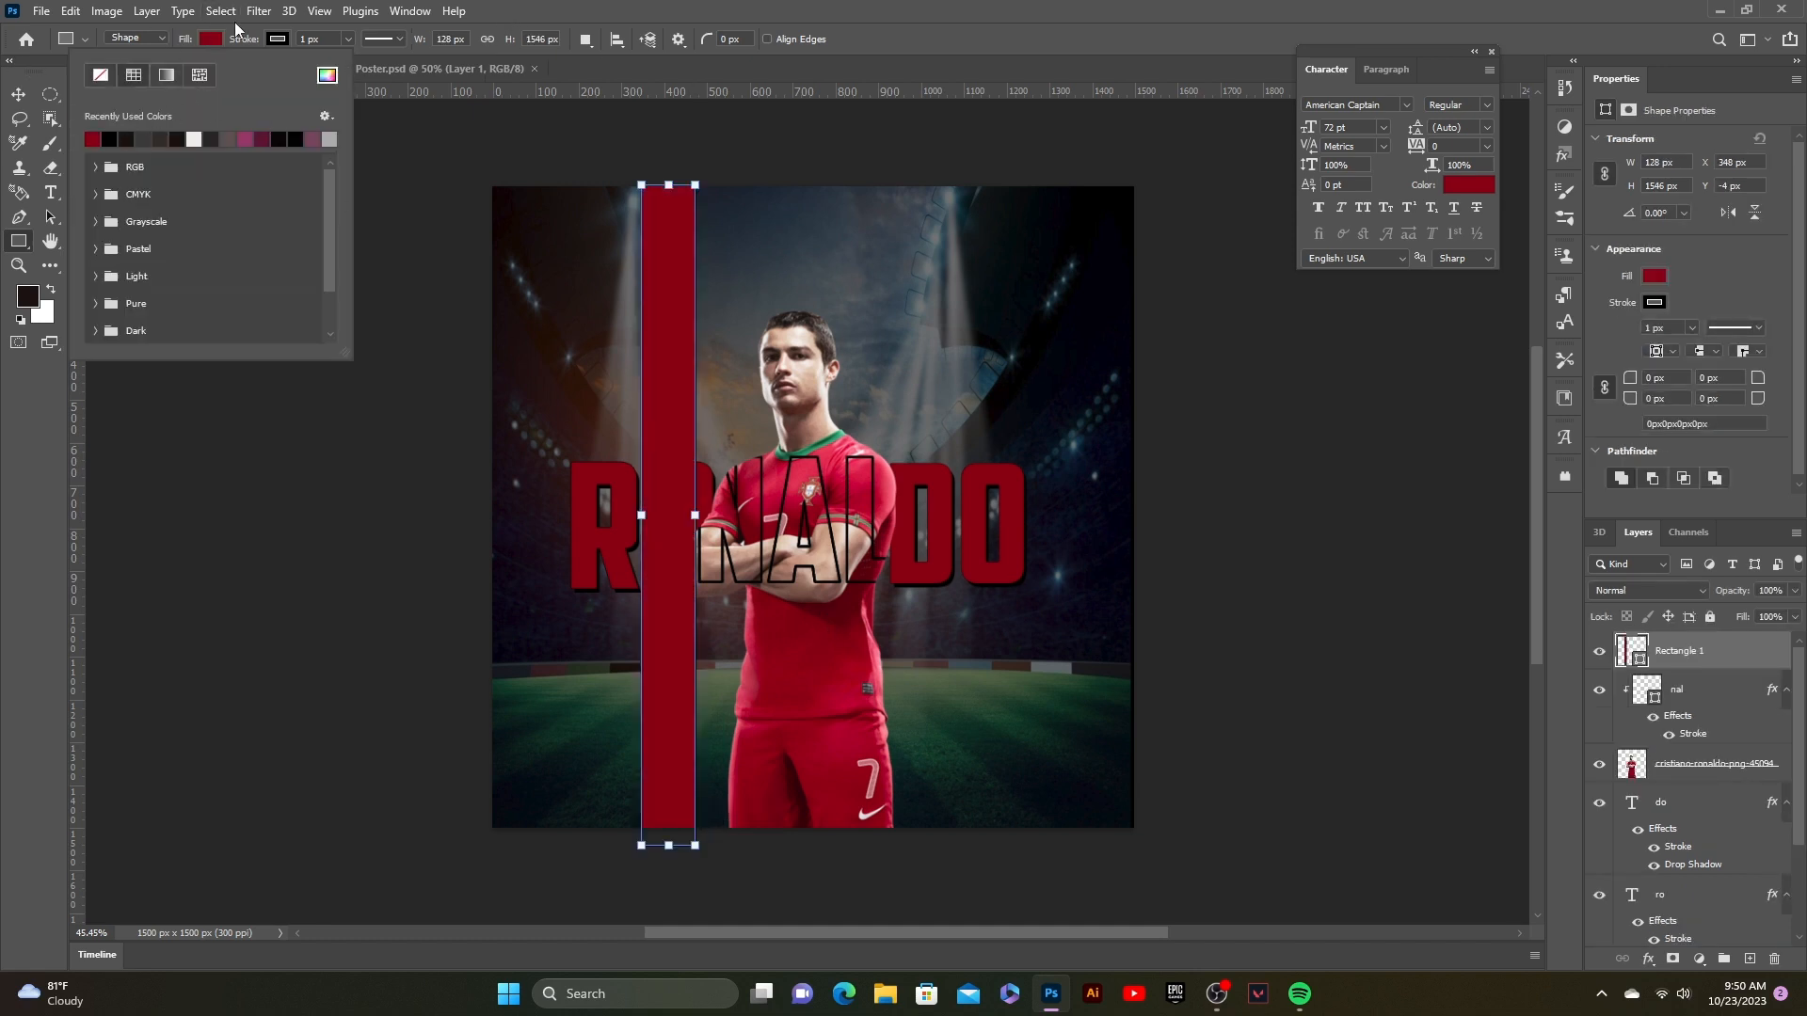
click(381, 105)
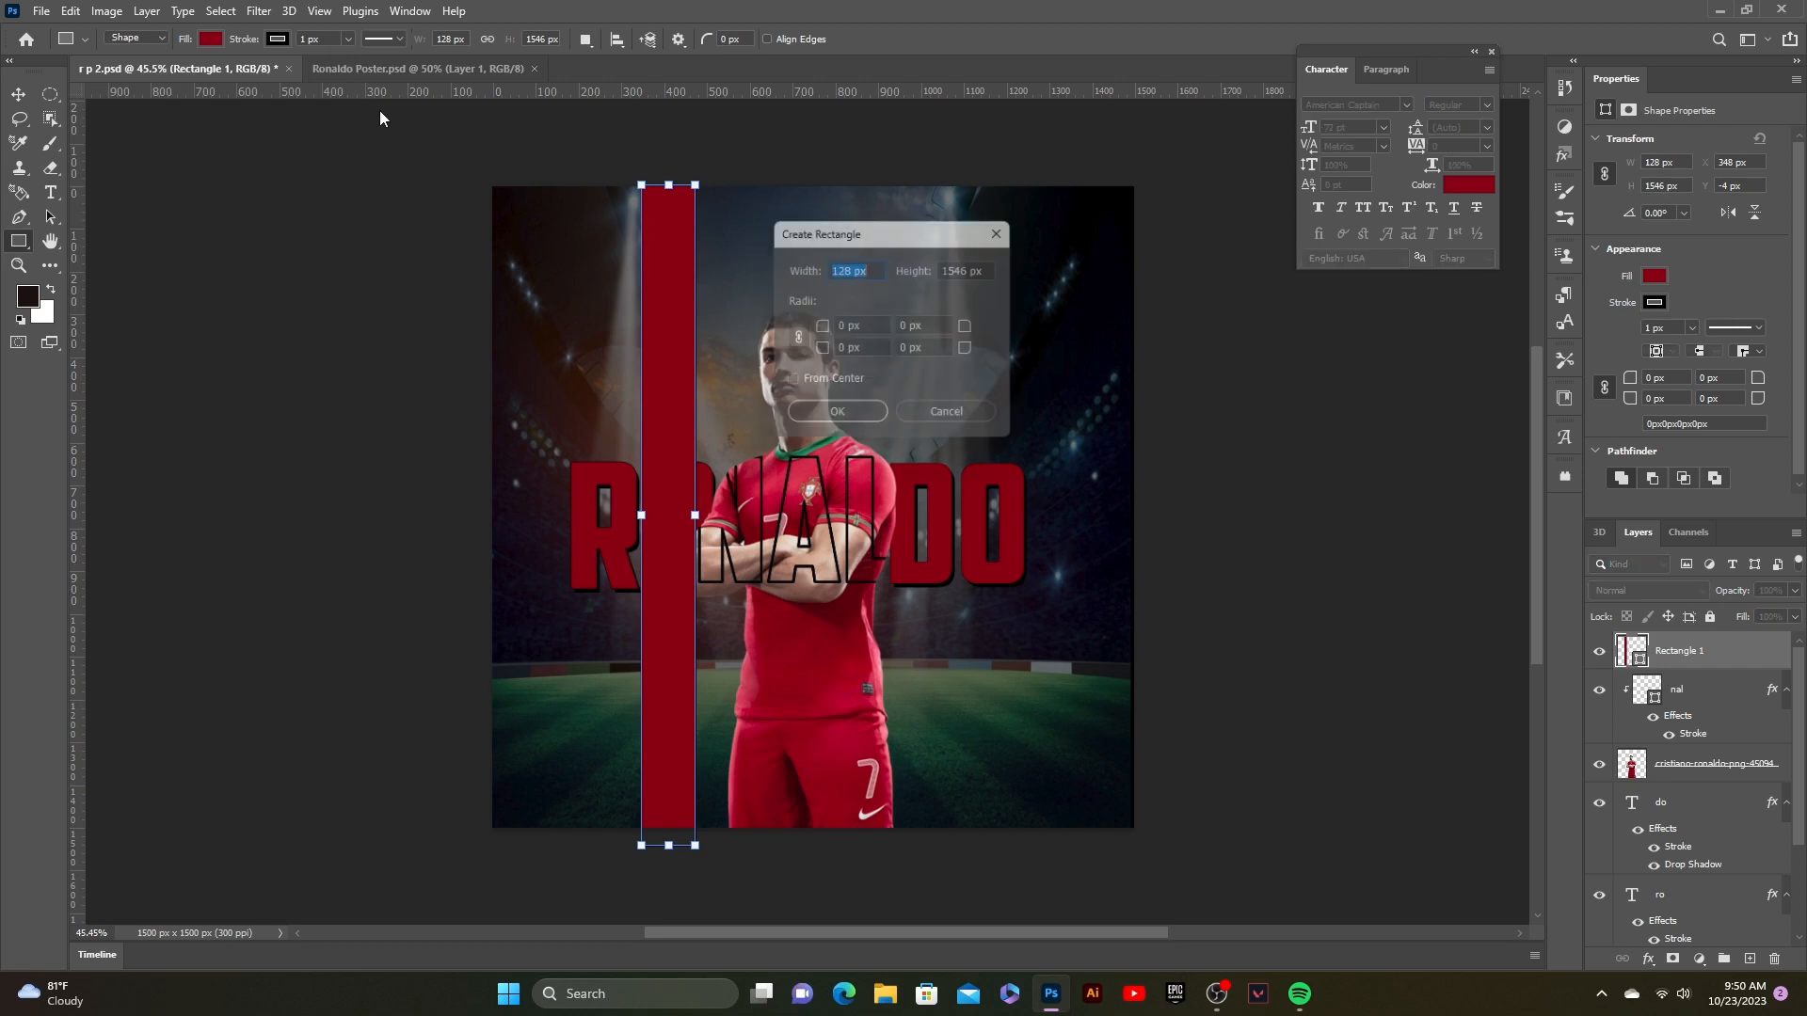
click(845, 425)
click(18, 94)
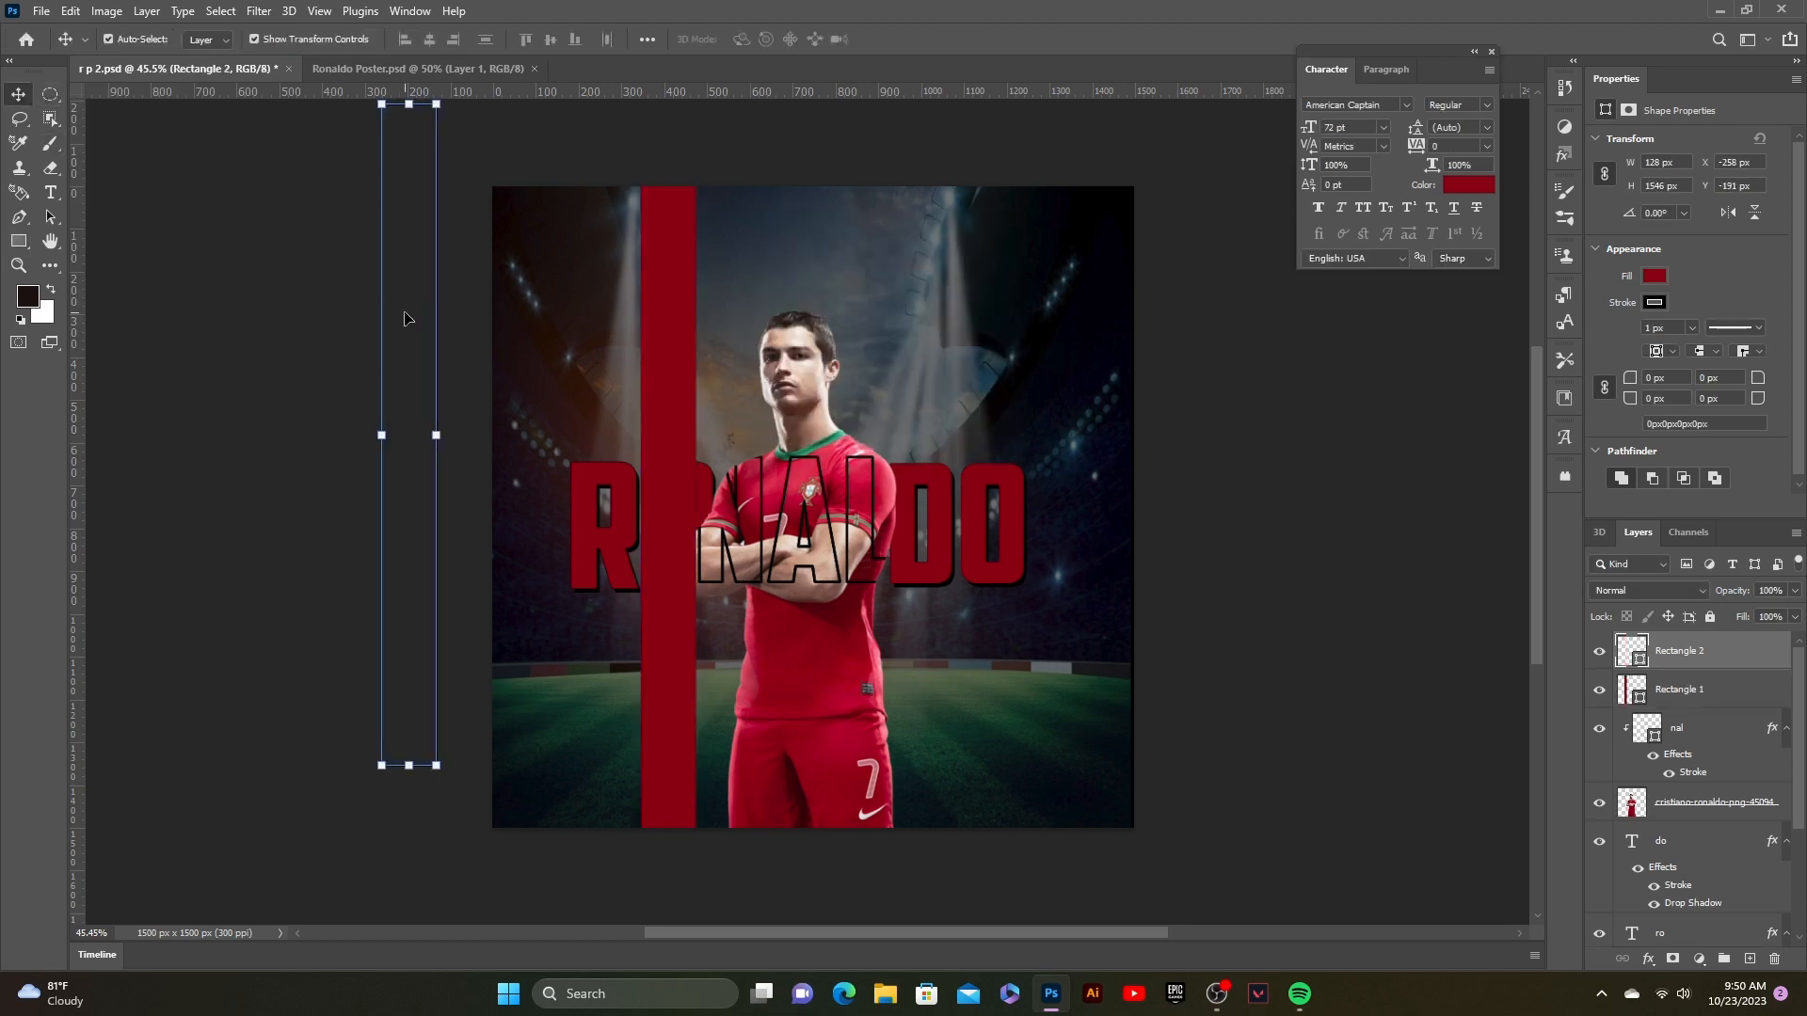
key(Delete)
- Duplicate the dark red stripe three times across the poster for four vertical stripes, and nudge the last copy upward
drag(675, 361, 902, 337)
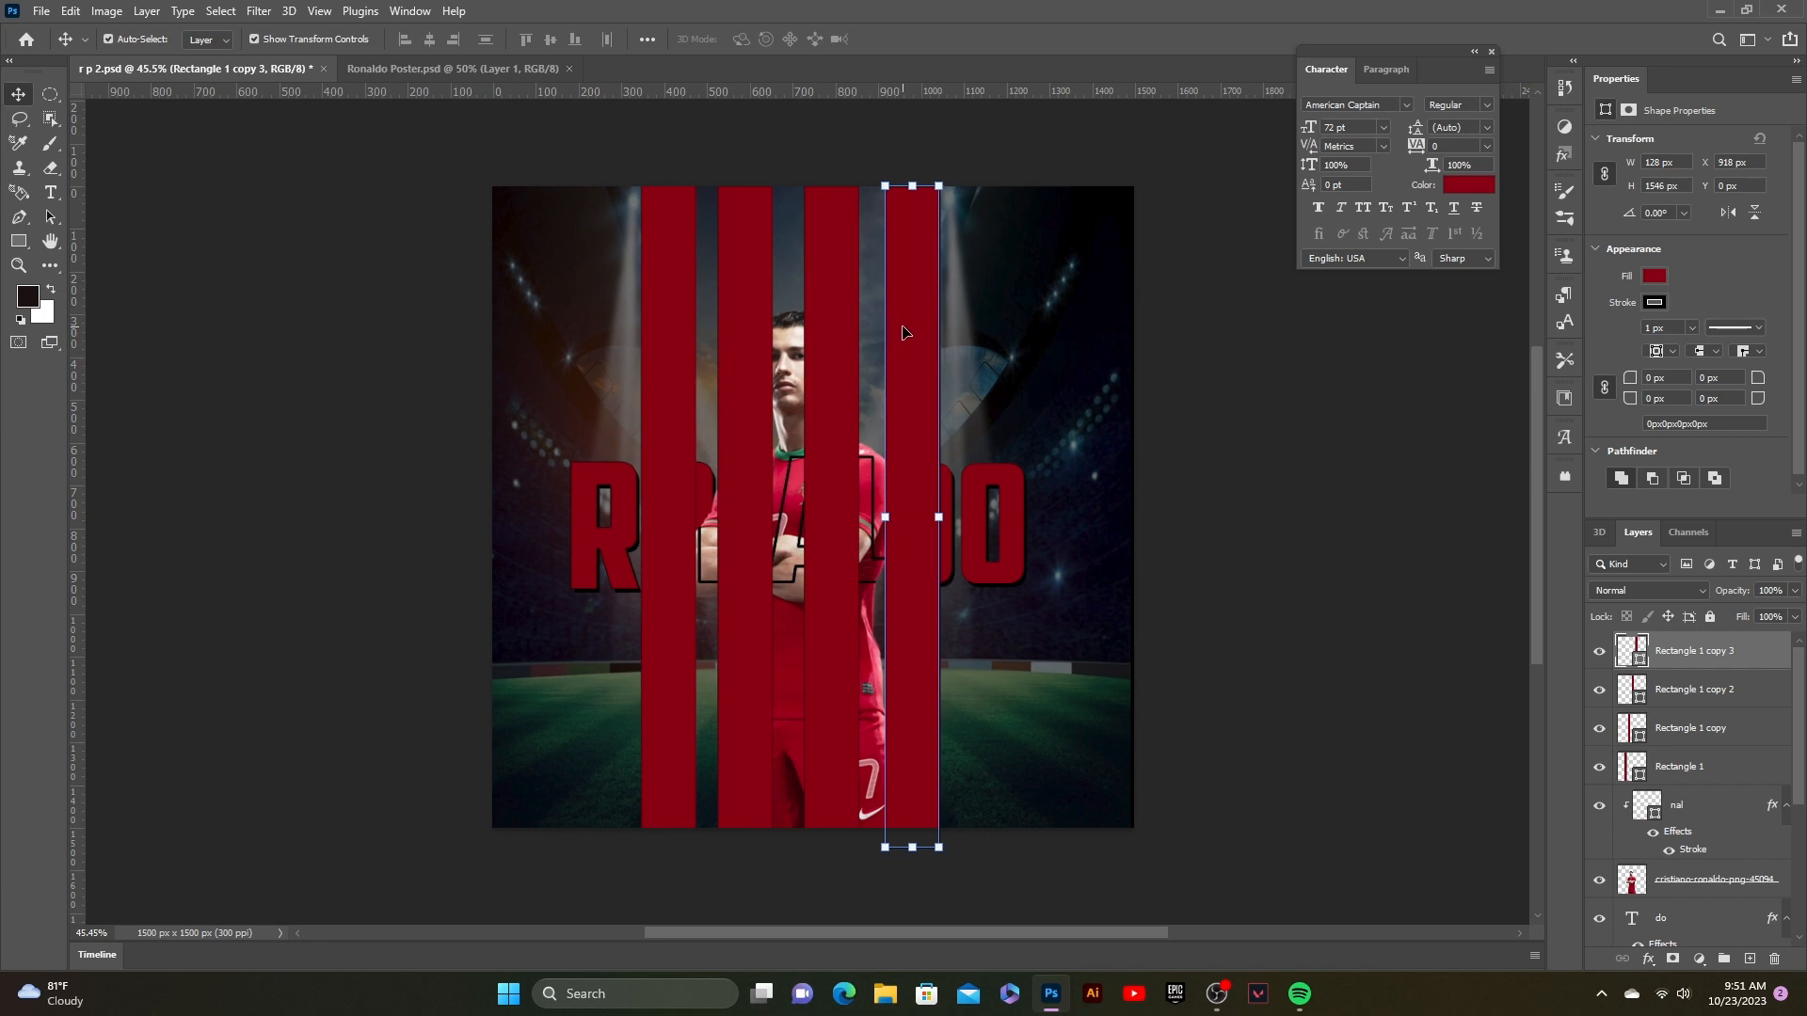
key(Up)
key(Up)
key(Up)
key(Up)
key(Up)
key(Up)
key(Up)
key(Up)
key(Up)
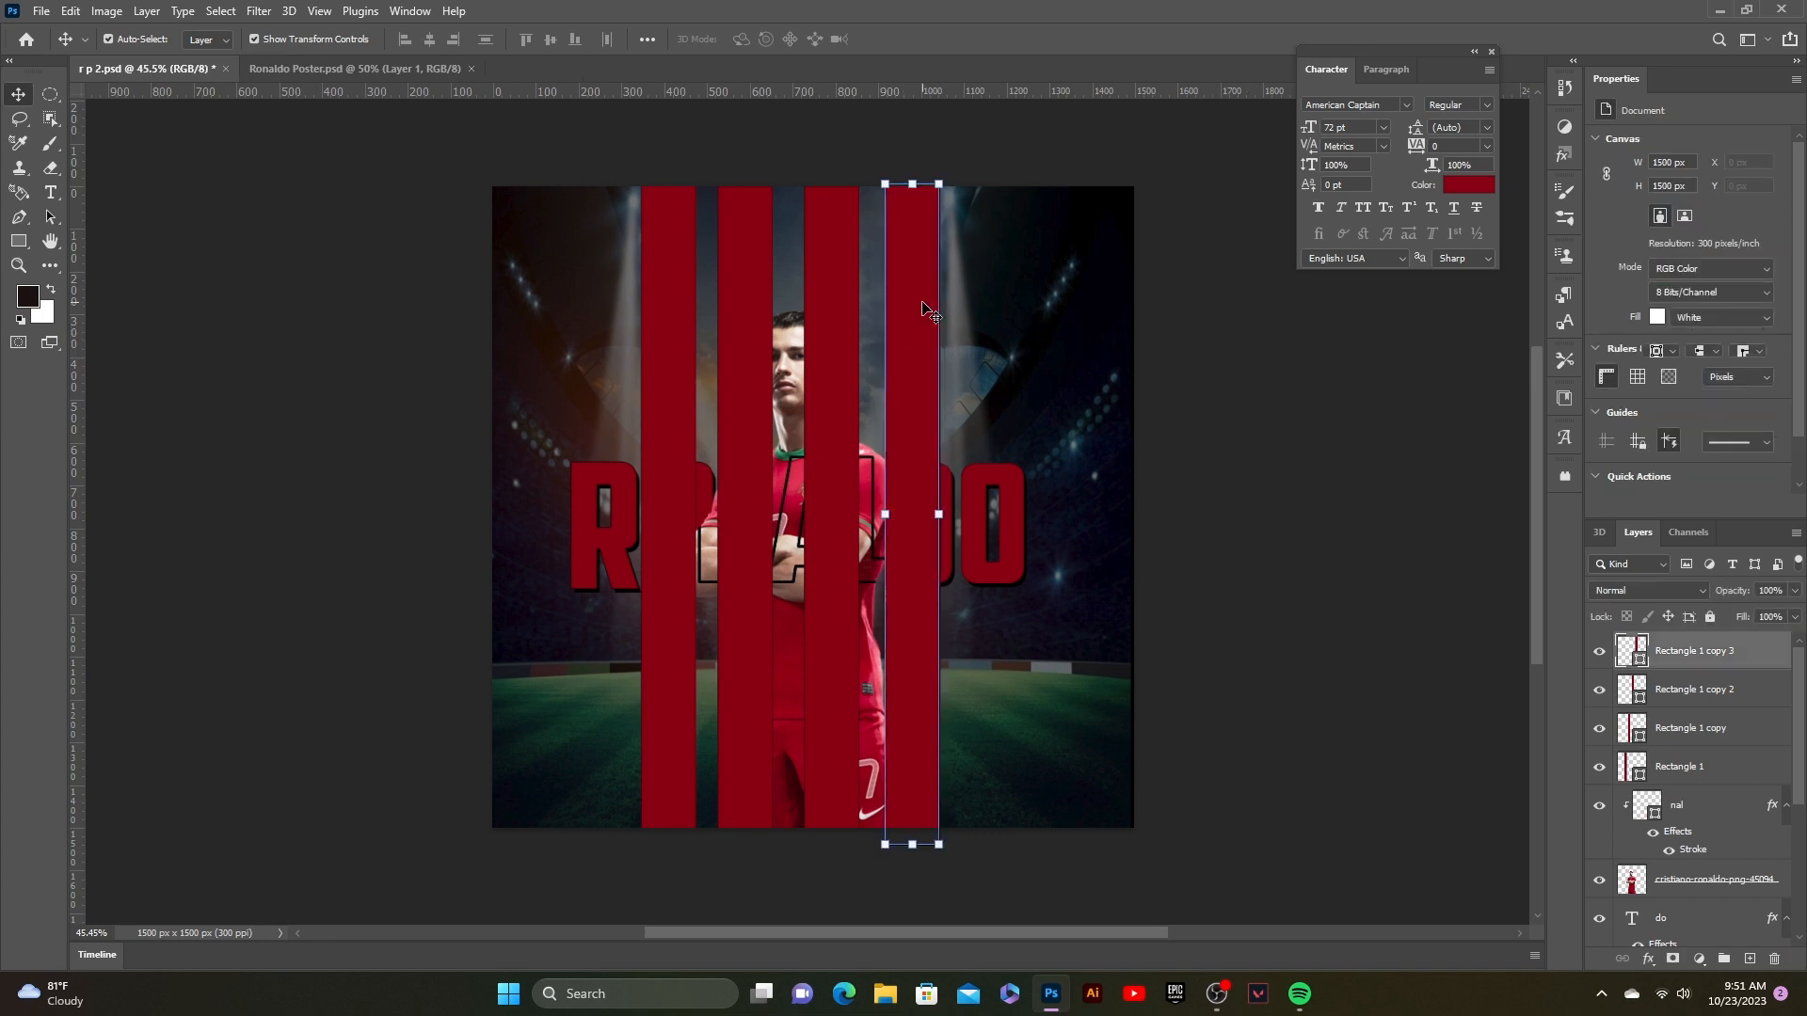
click(1315, 492)
click(817, 478)
click(1248, 450)
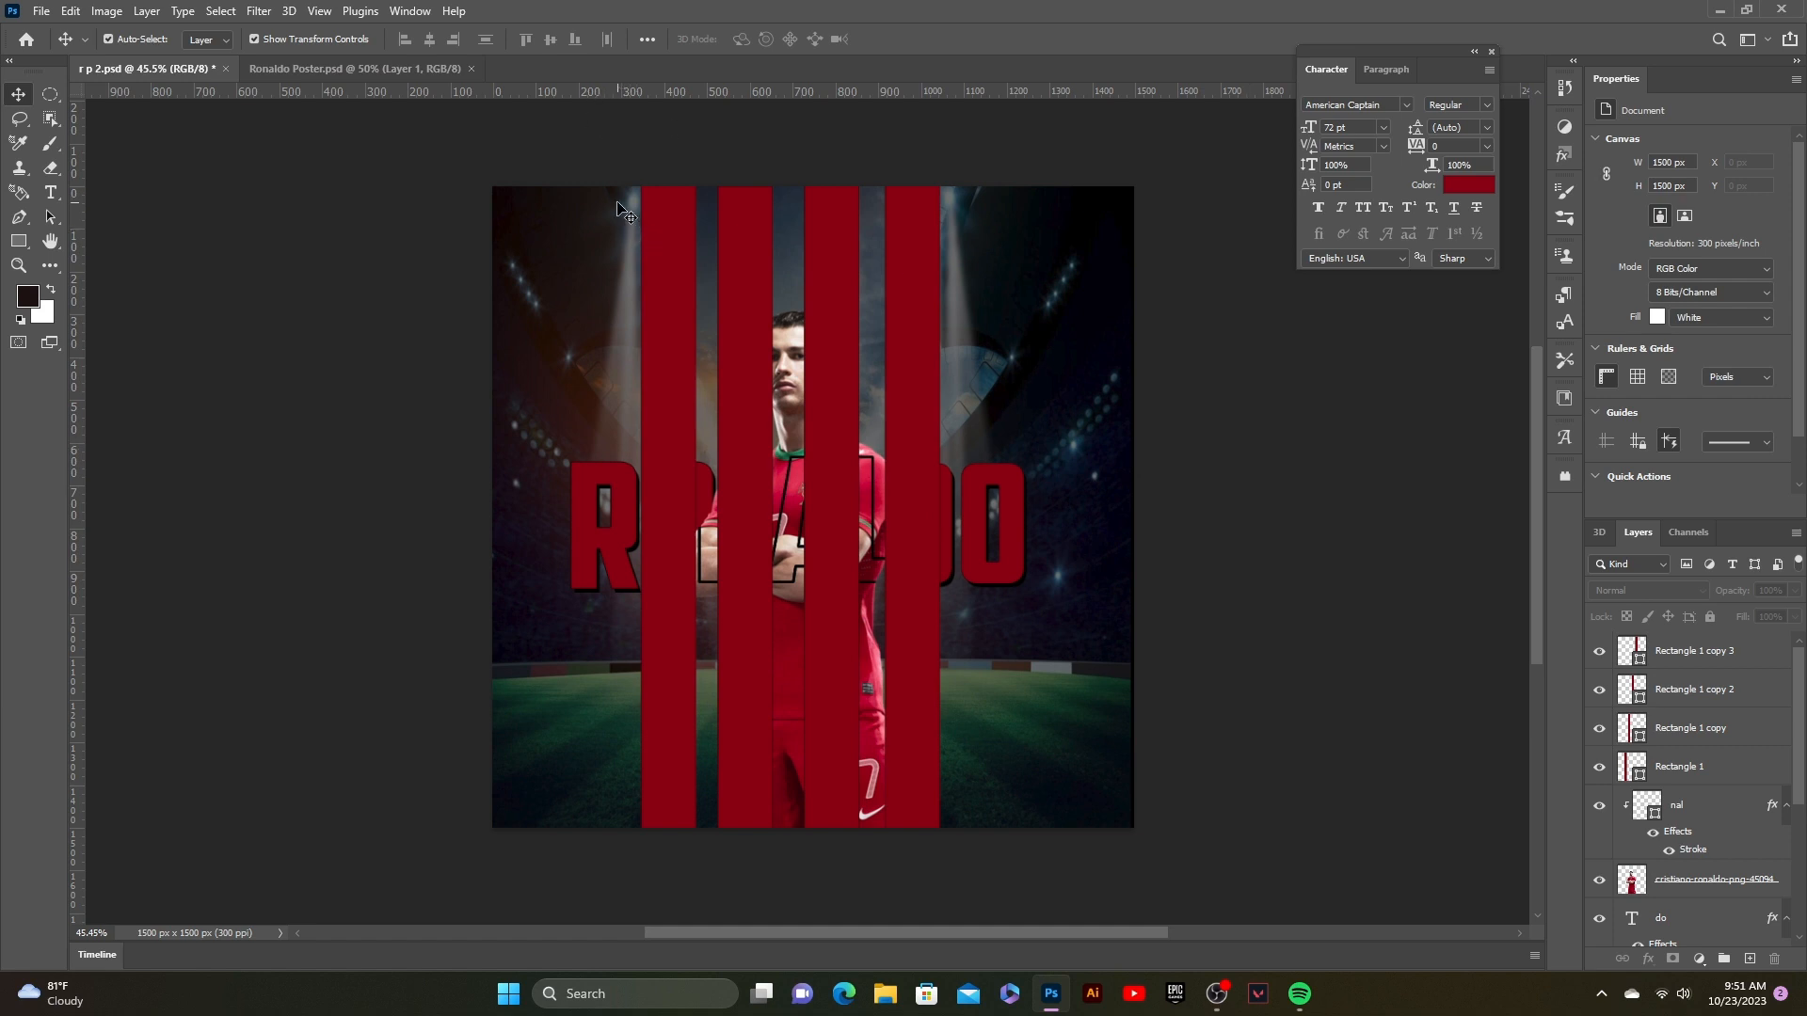
drag(619, 204, 636, 213)
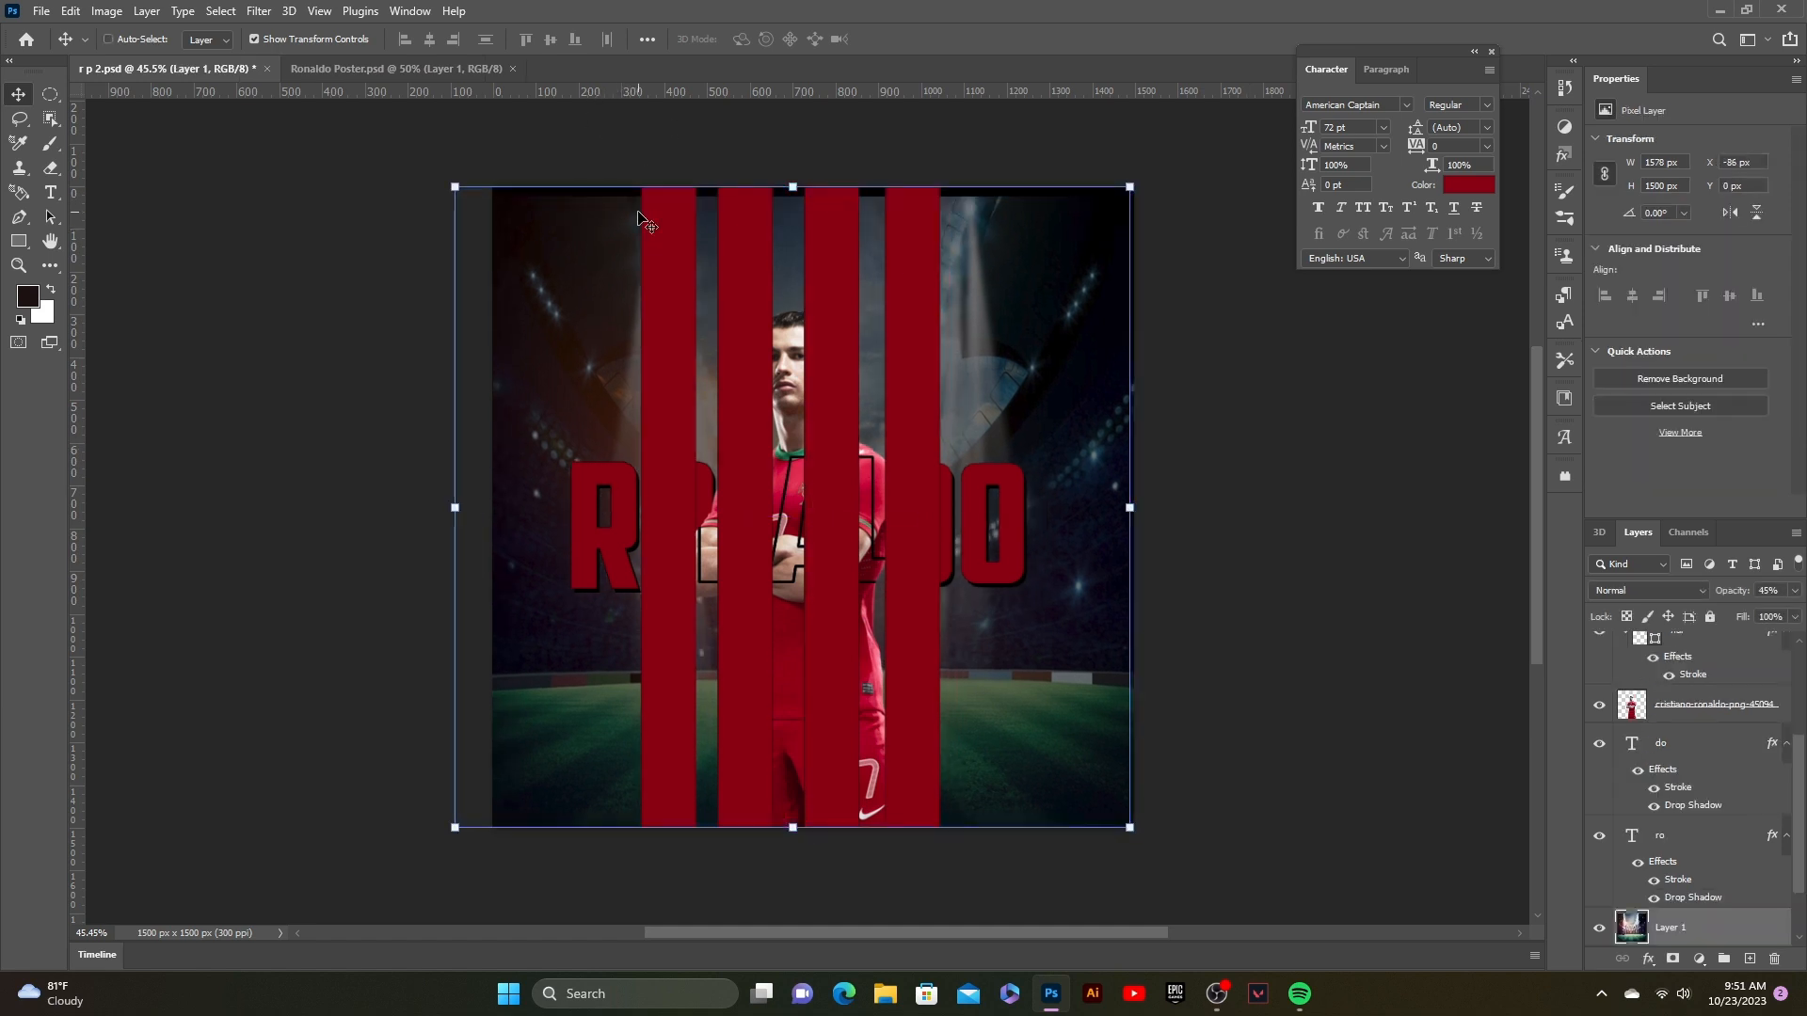
click(1346, 344)
- Select all four red stripe layers and group them as Group 1
scroll(1409, 617, down, 2)
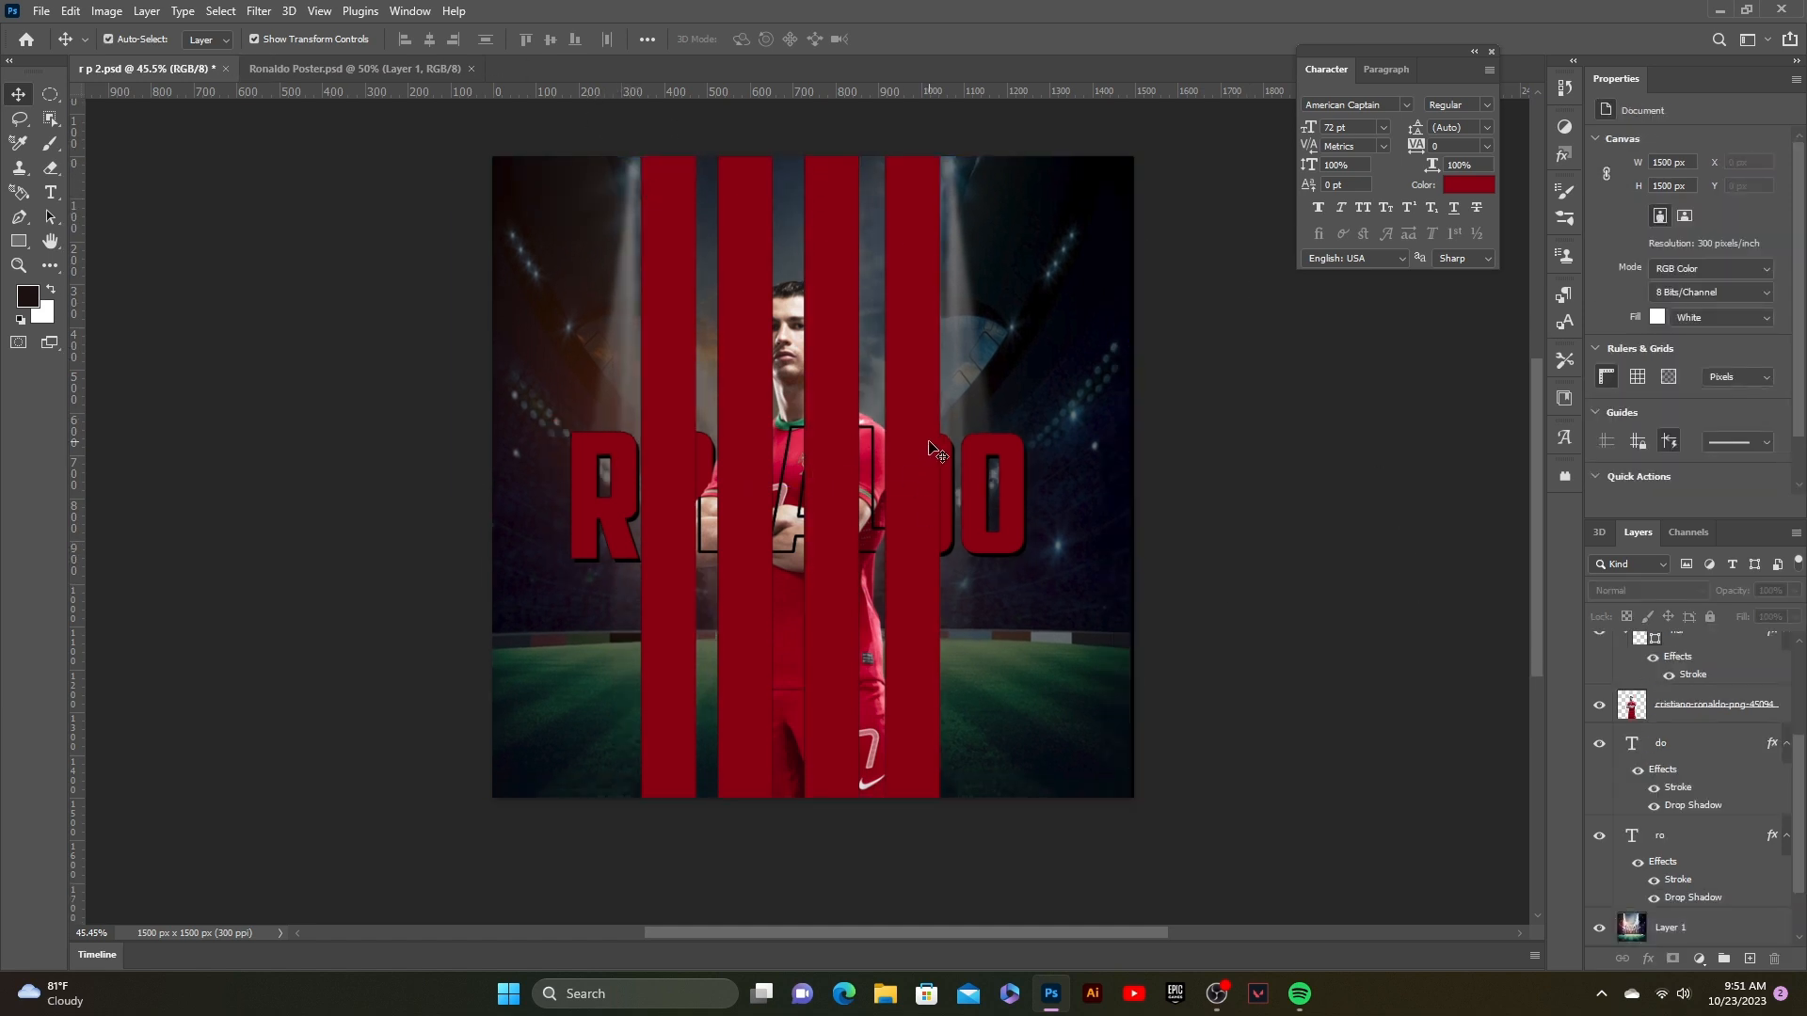
click(916, 447)
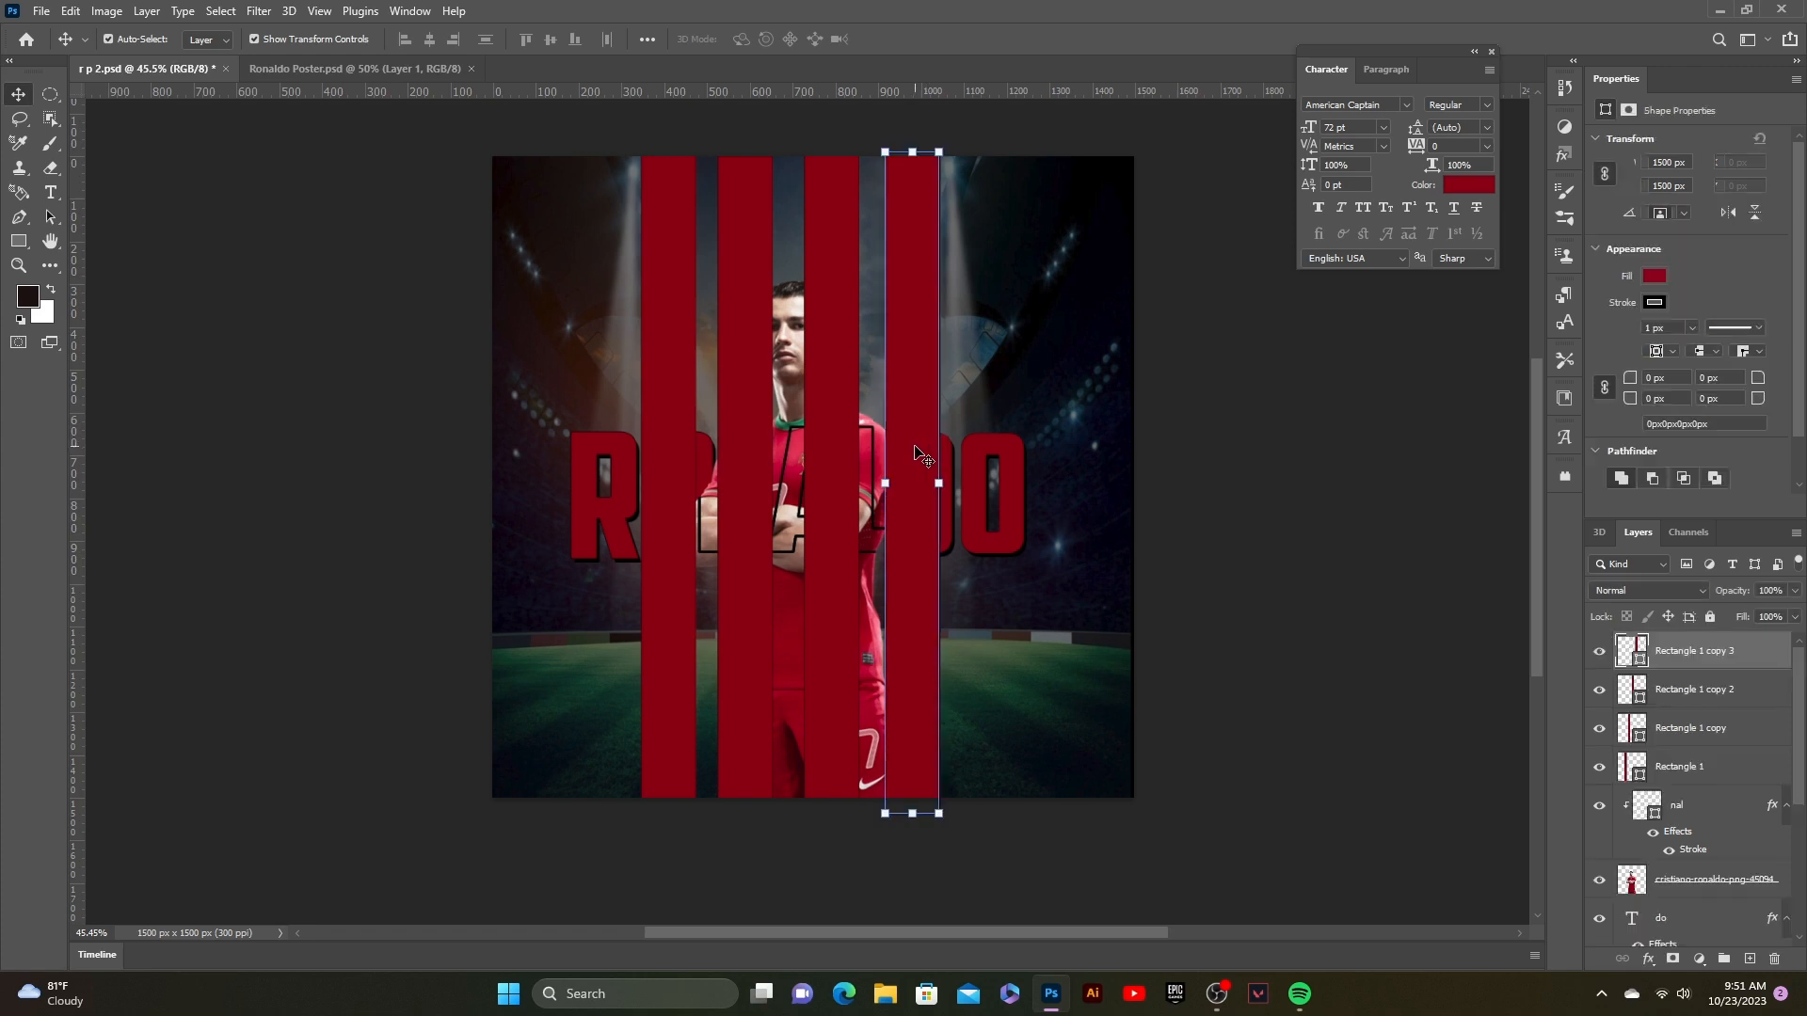
shift+click(828, 435)
shift+click(745, 440)
shift+click(667, 443)
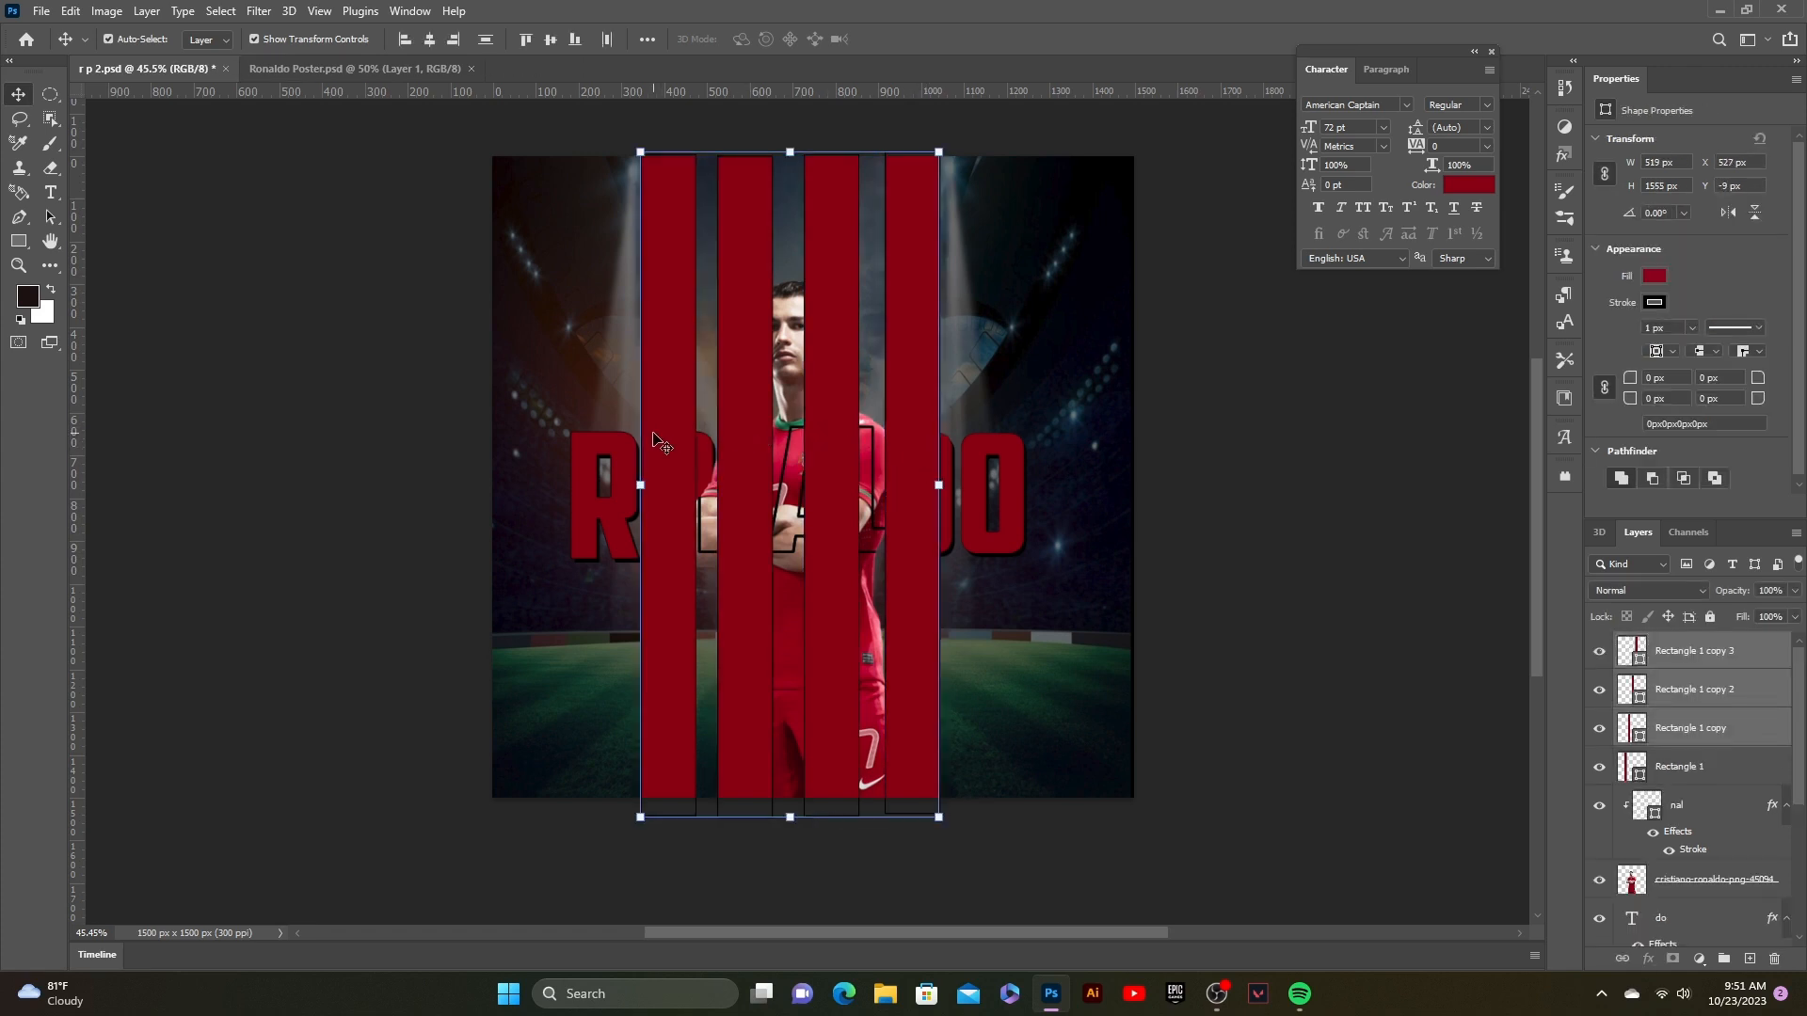
right_click(666, 433)
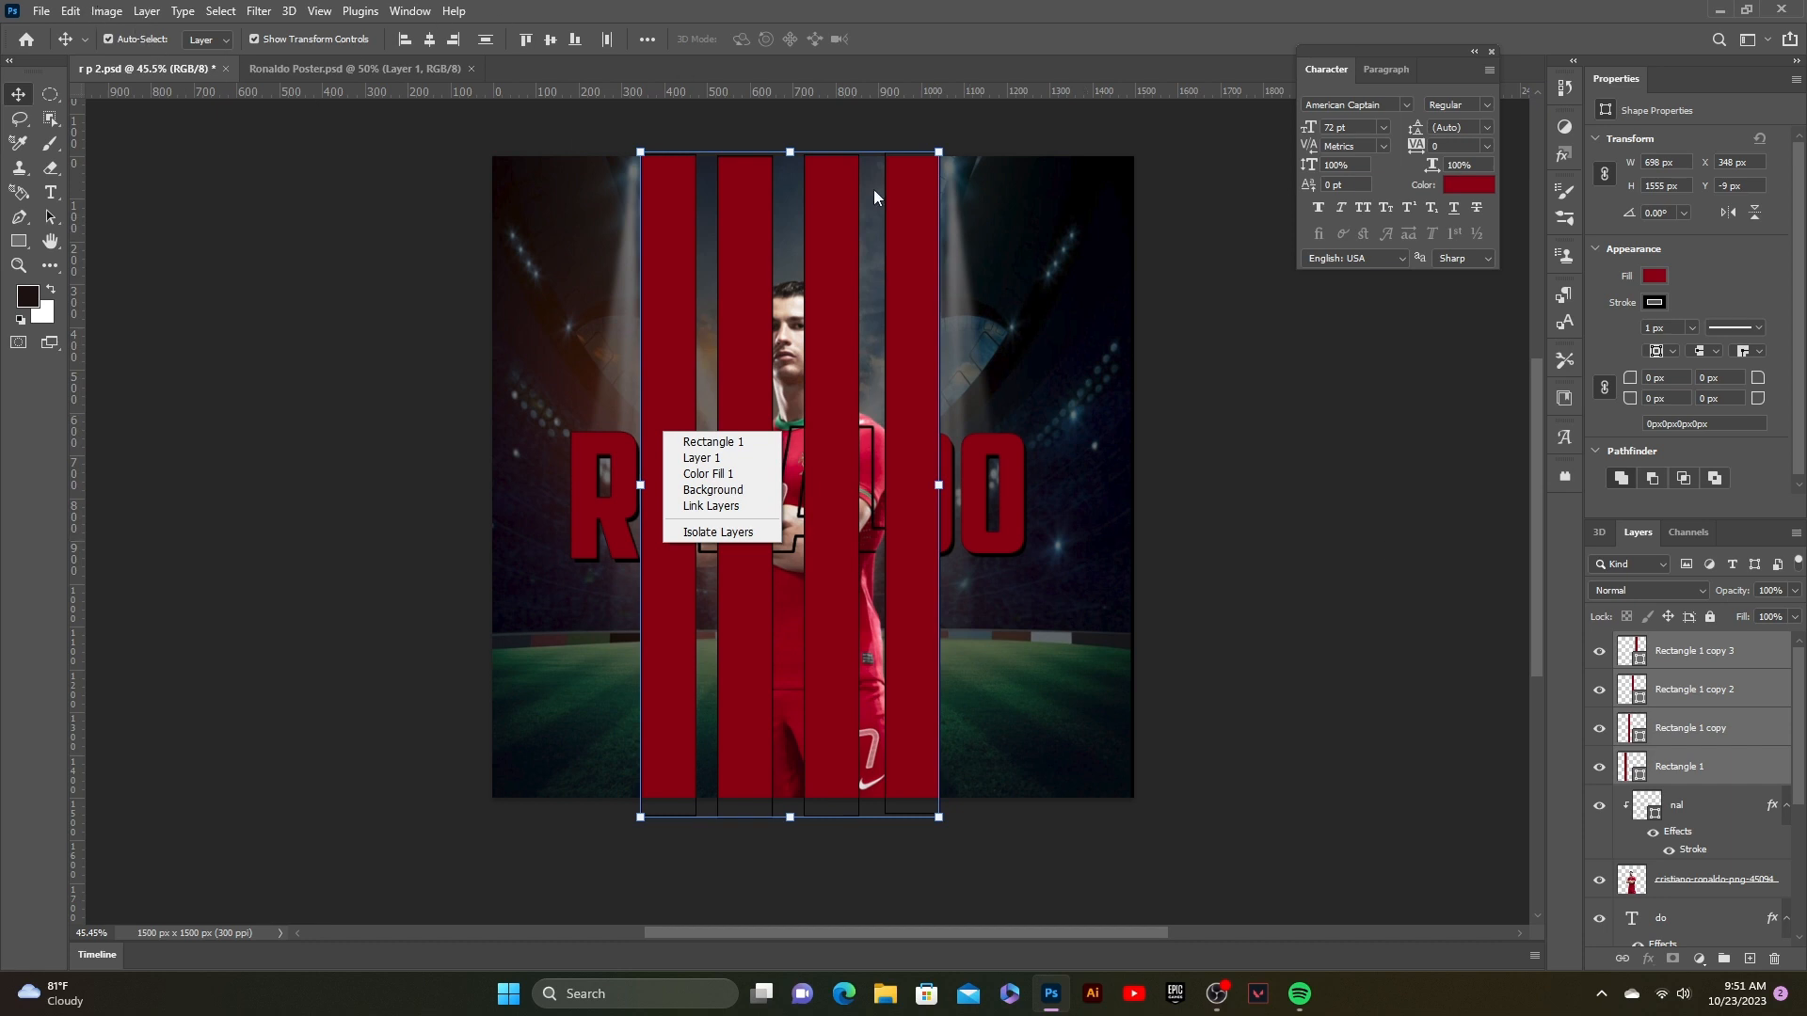
right_click(1700, 667)
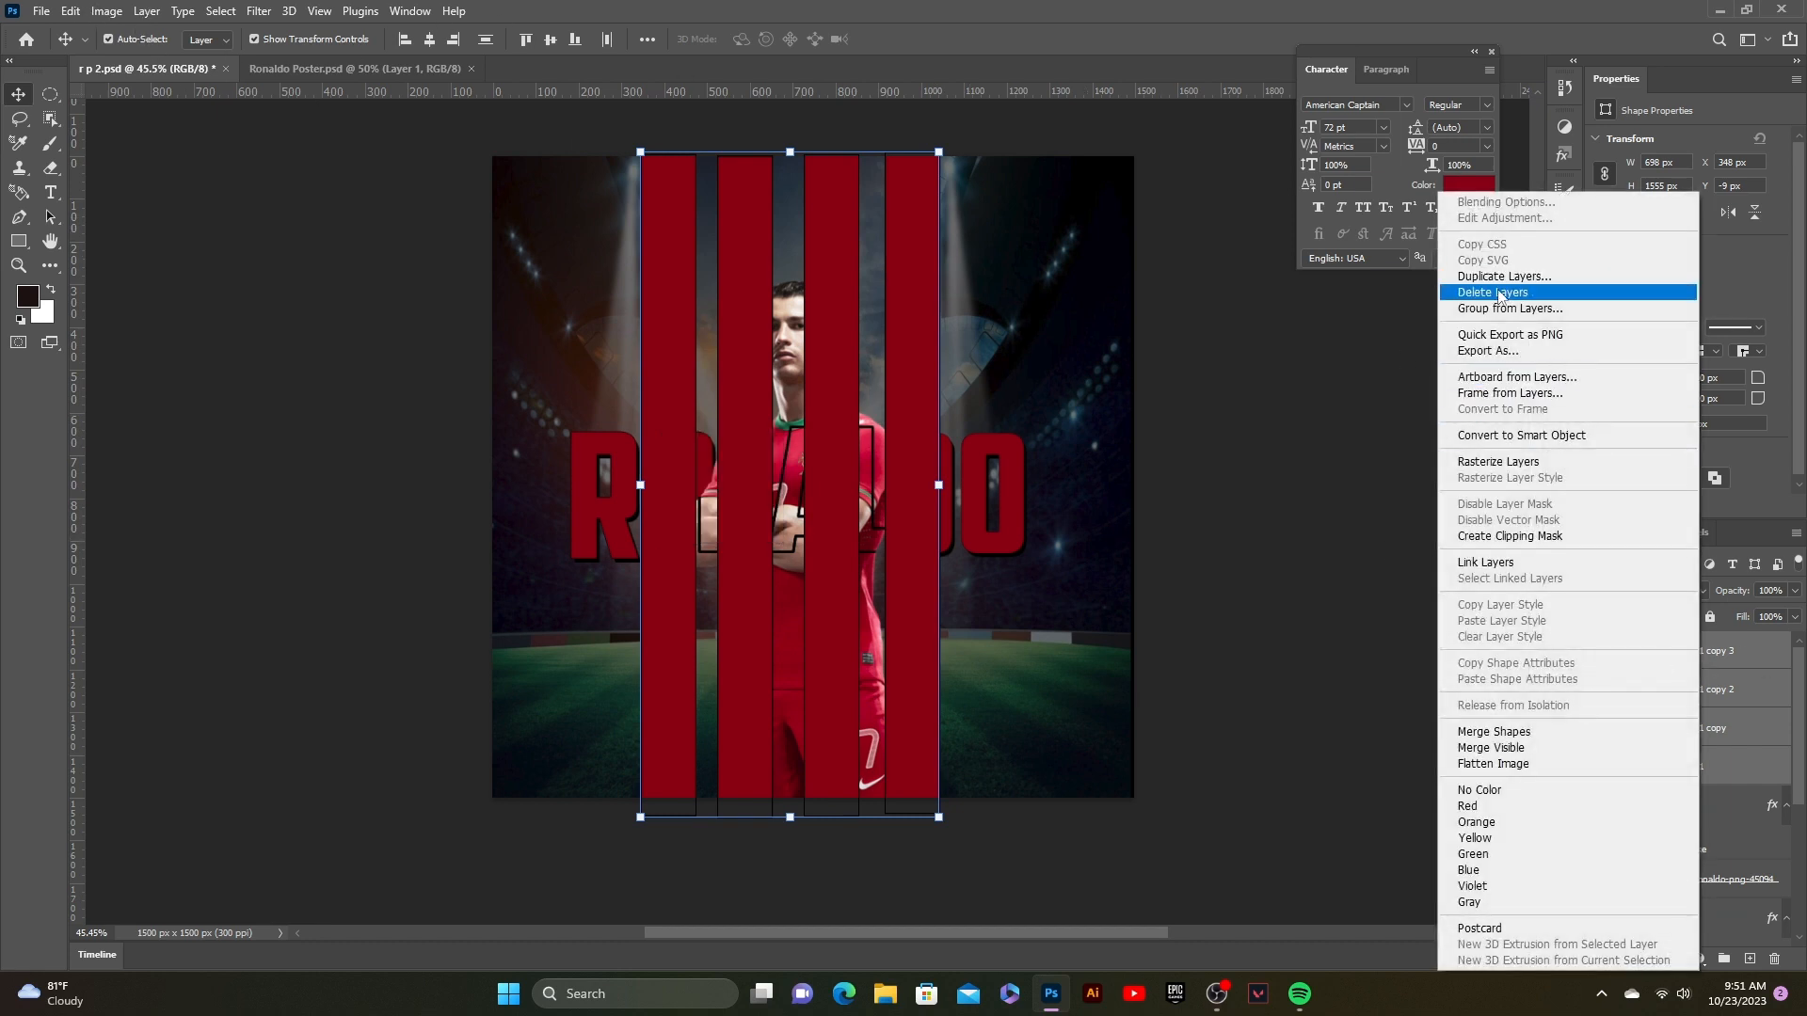
click(1502, 309)
click(1051, 301)
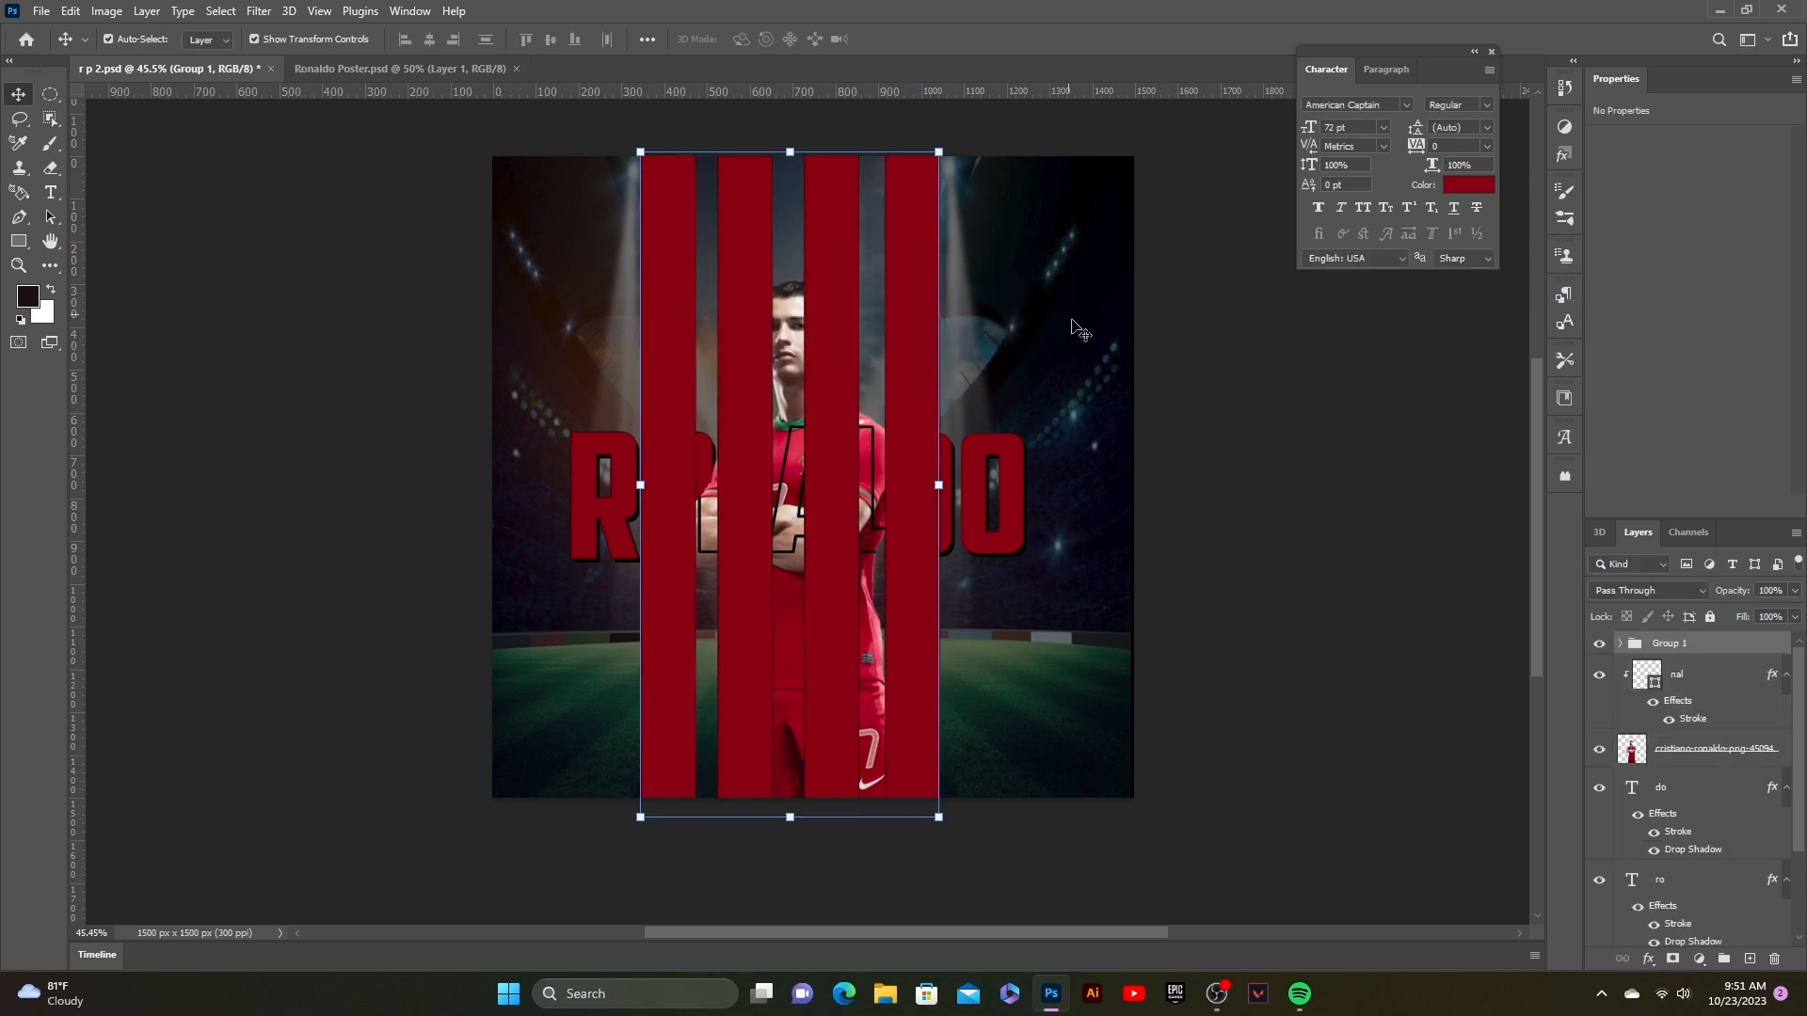
- Set the stripe group's opacity to 87% and move it below the text layers, directly above the stadium image
click(1205, 551)
click(1710, 653)
text(87)
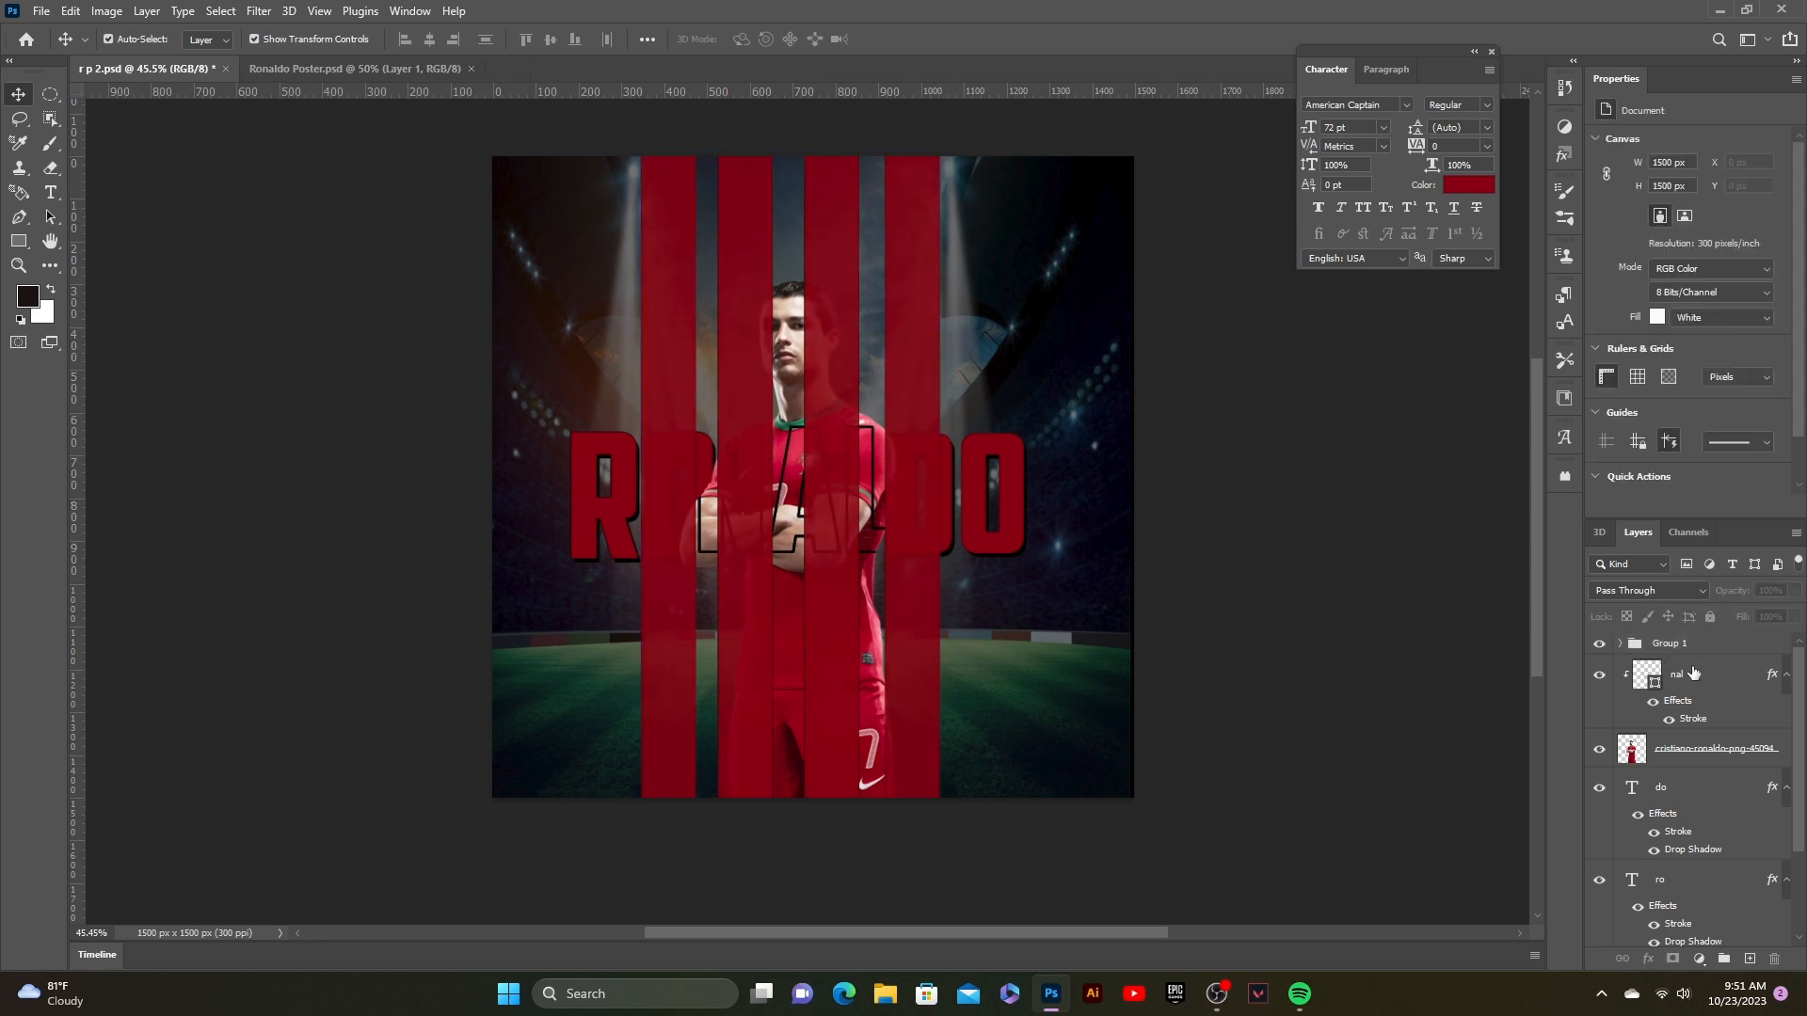
drag(1685, 643, 1703, 873)
click(1403, 534)
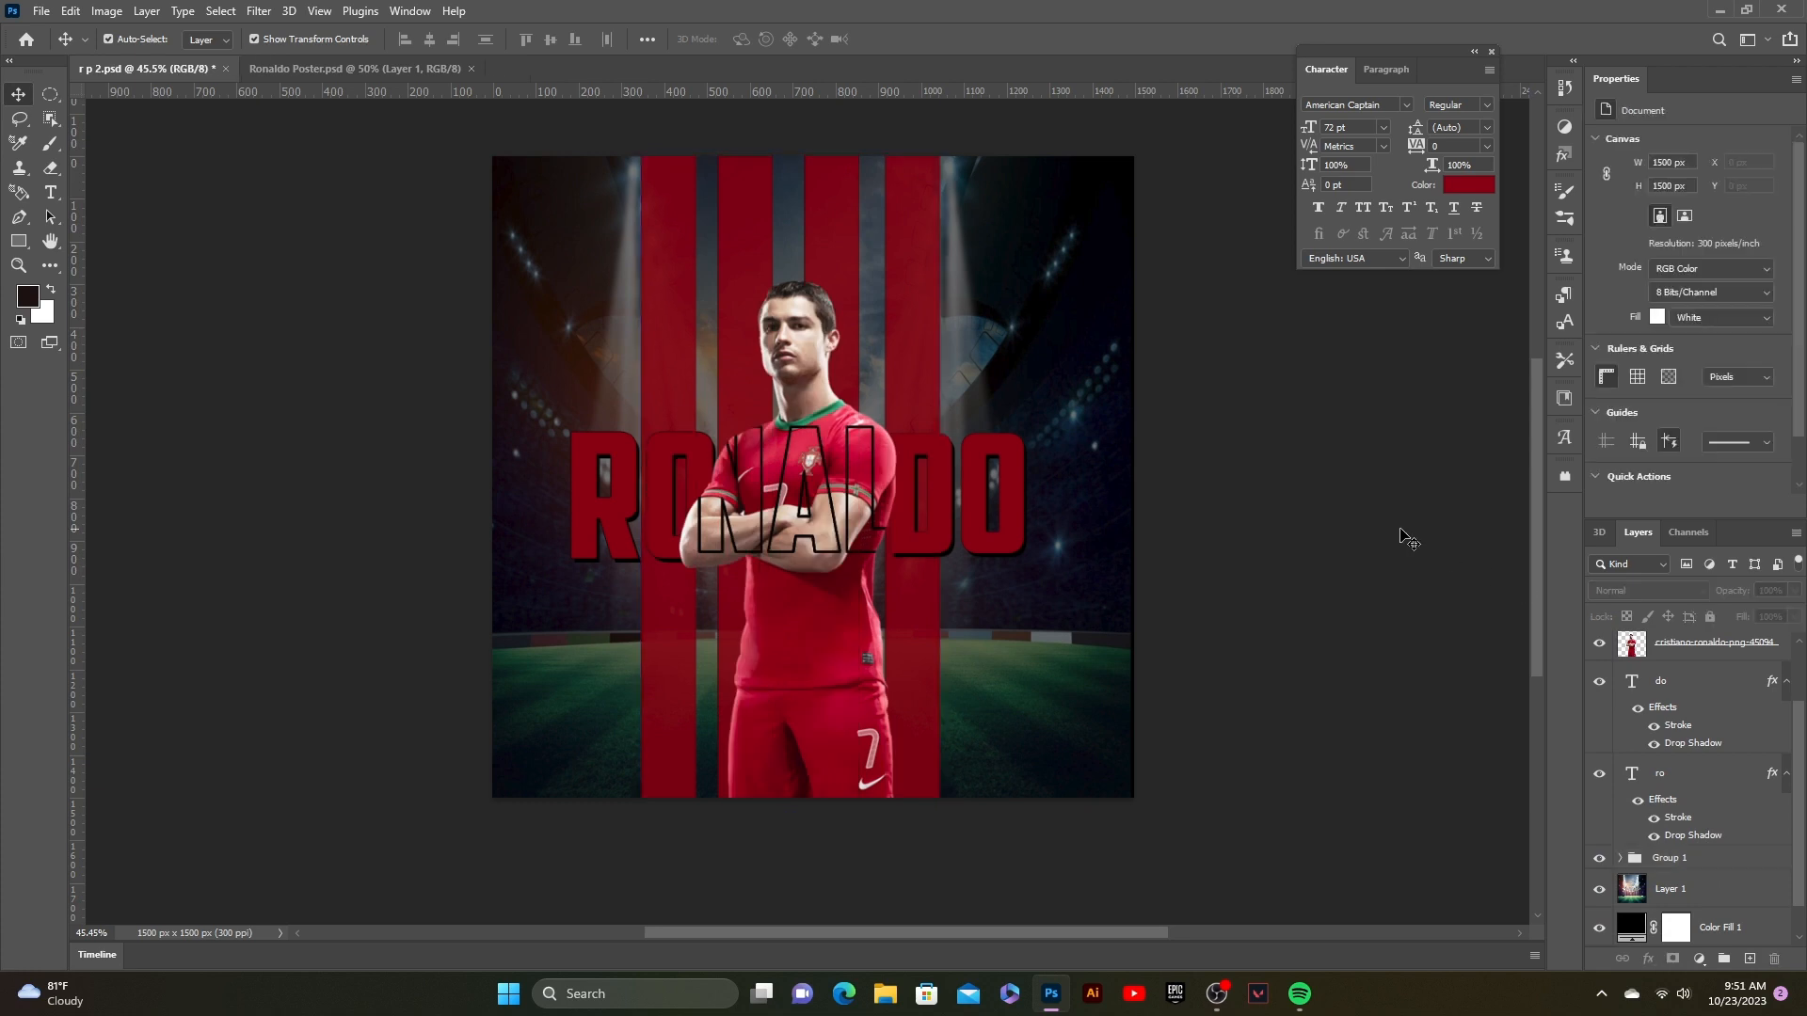
- Reduce the stripe group's opacity to 56% so the stadium shows through the stripes
click(1713, 859)
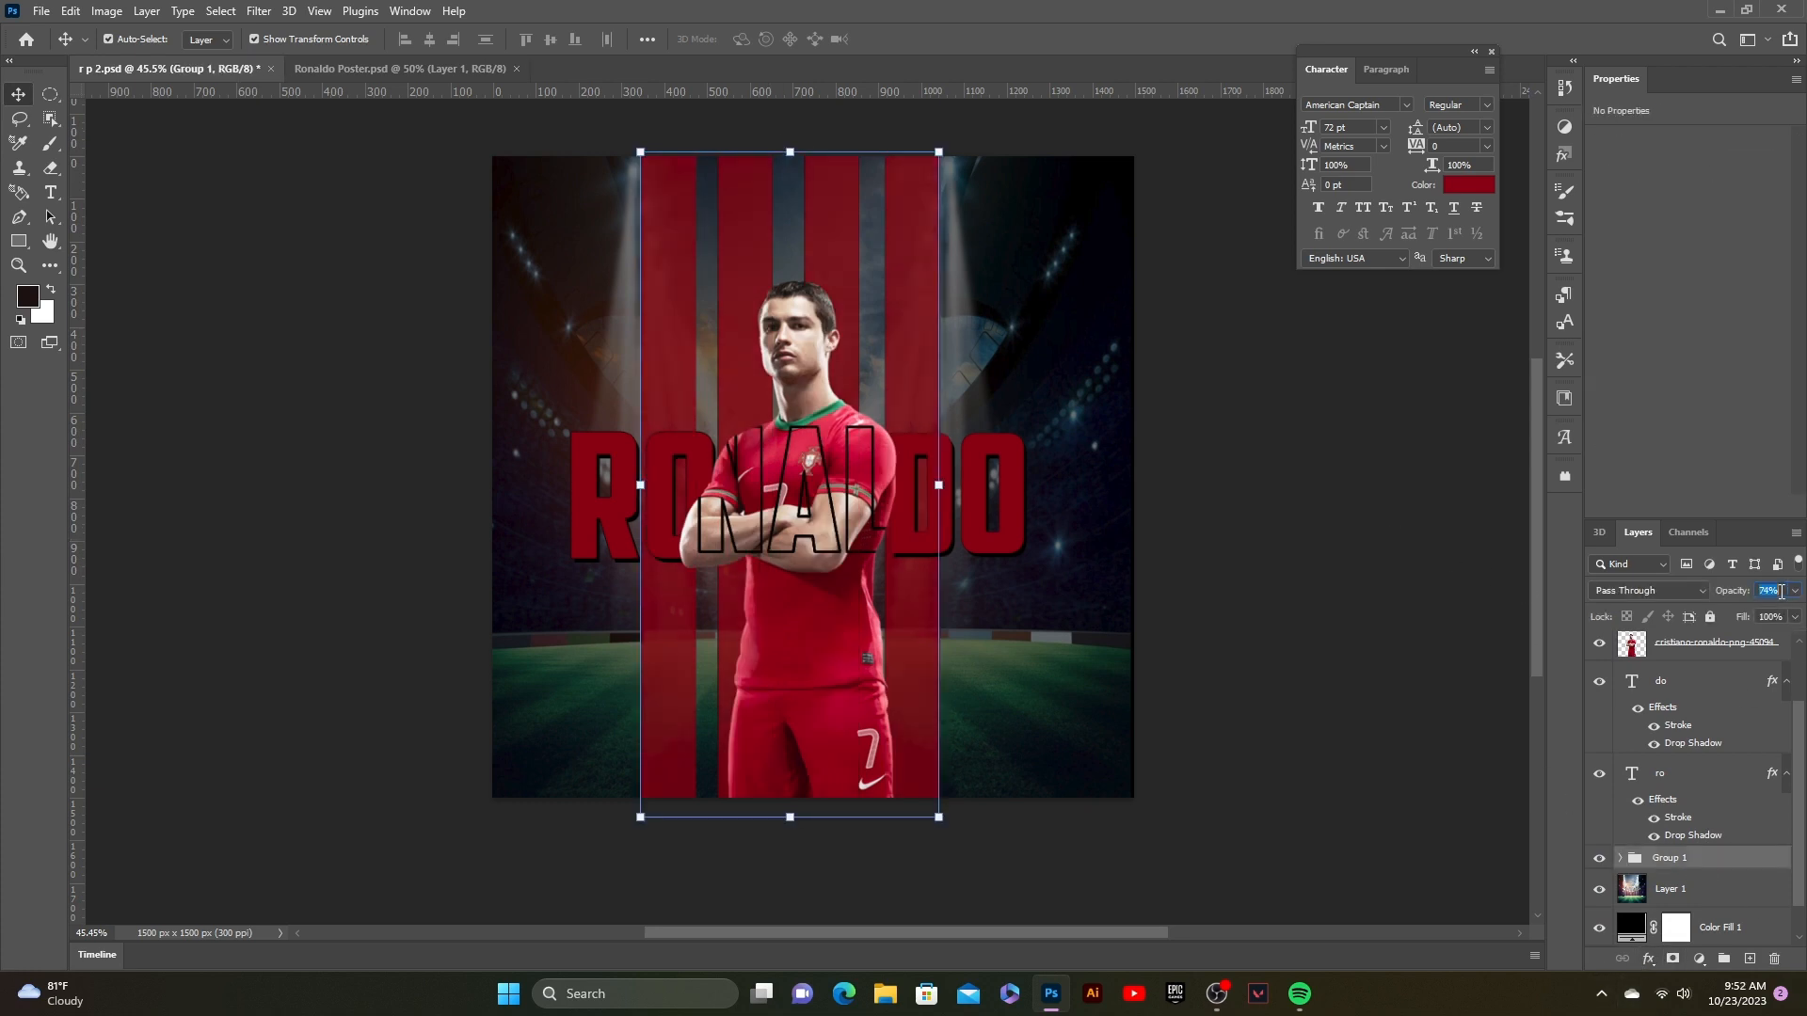
scroll(1781, 591, down, 11)
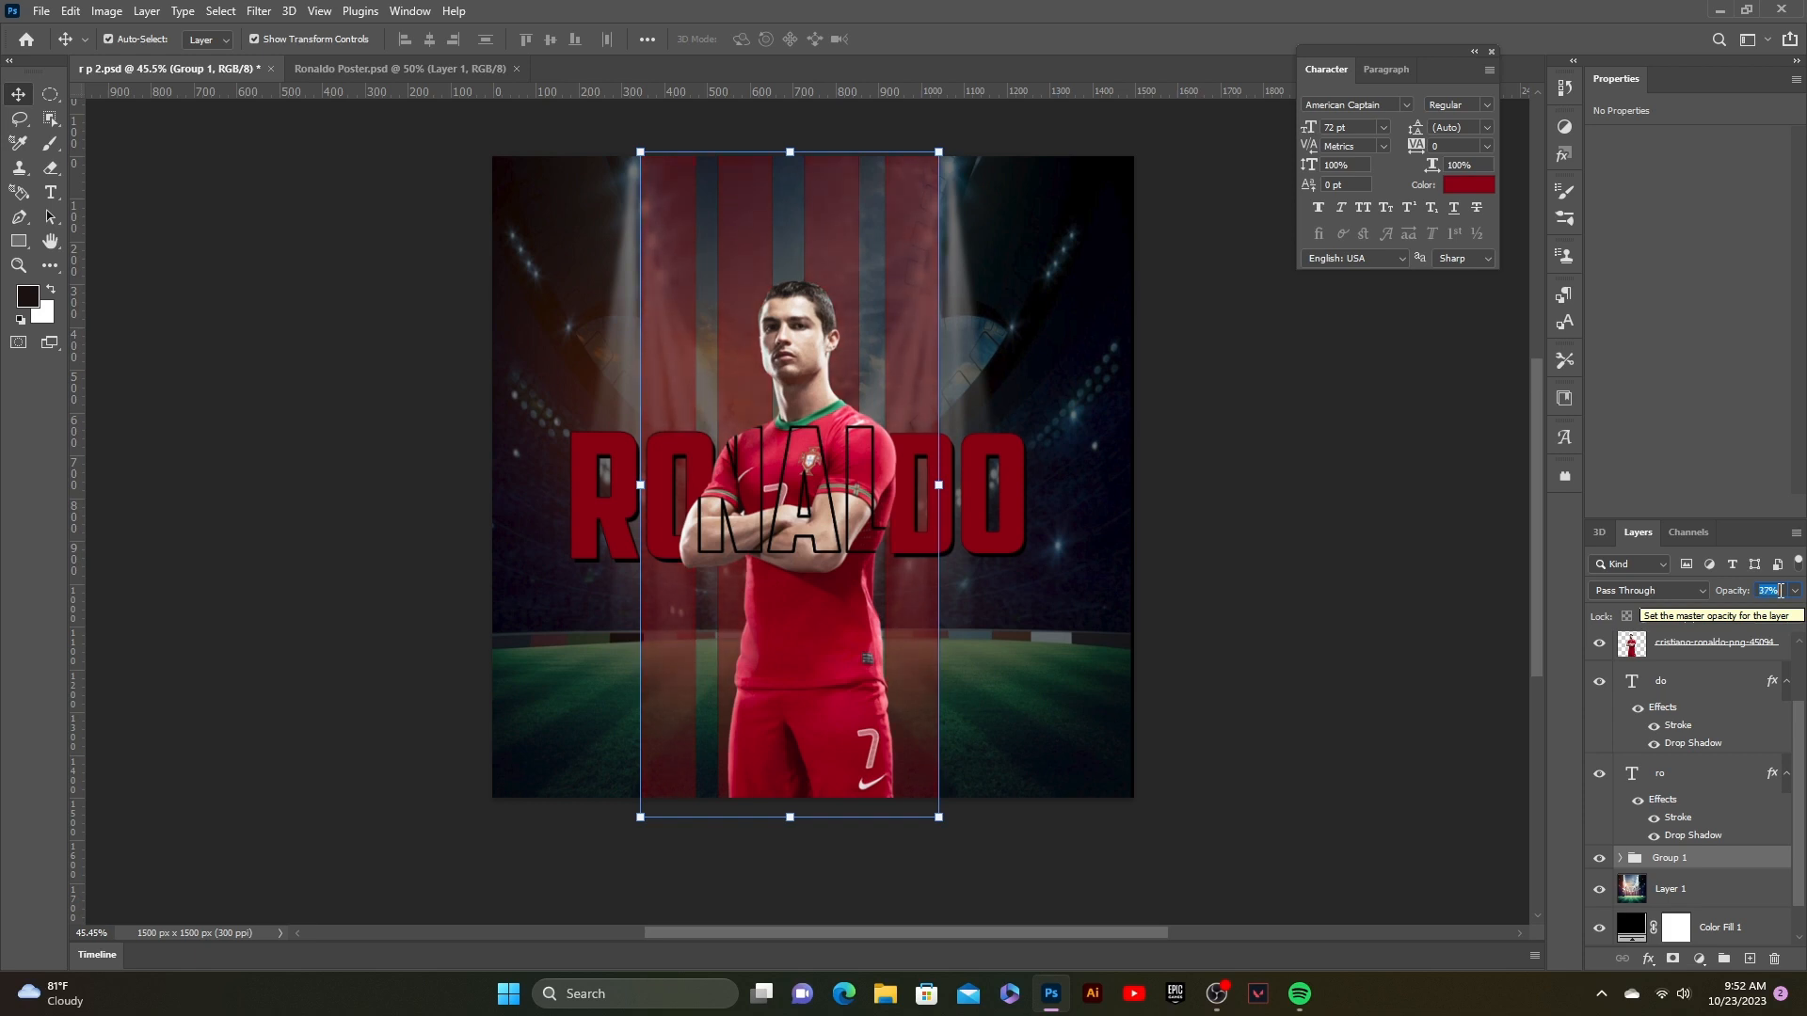
scroll(1781, 591, up, 7)
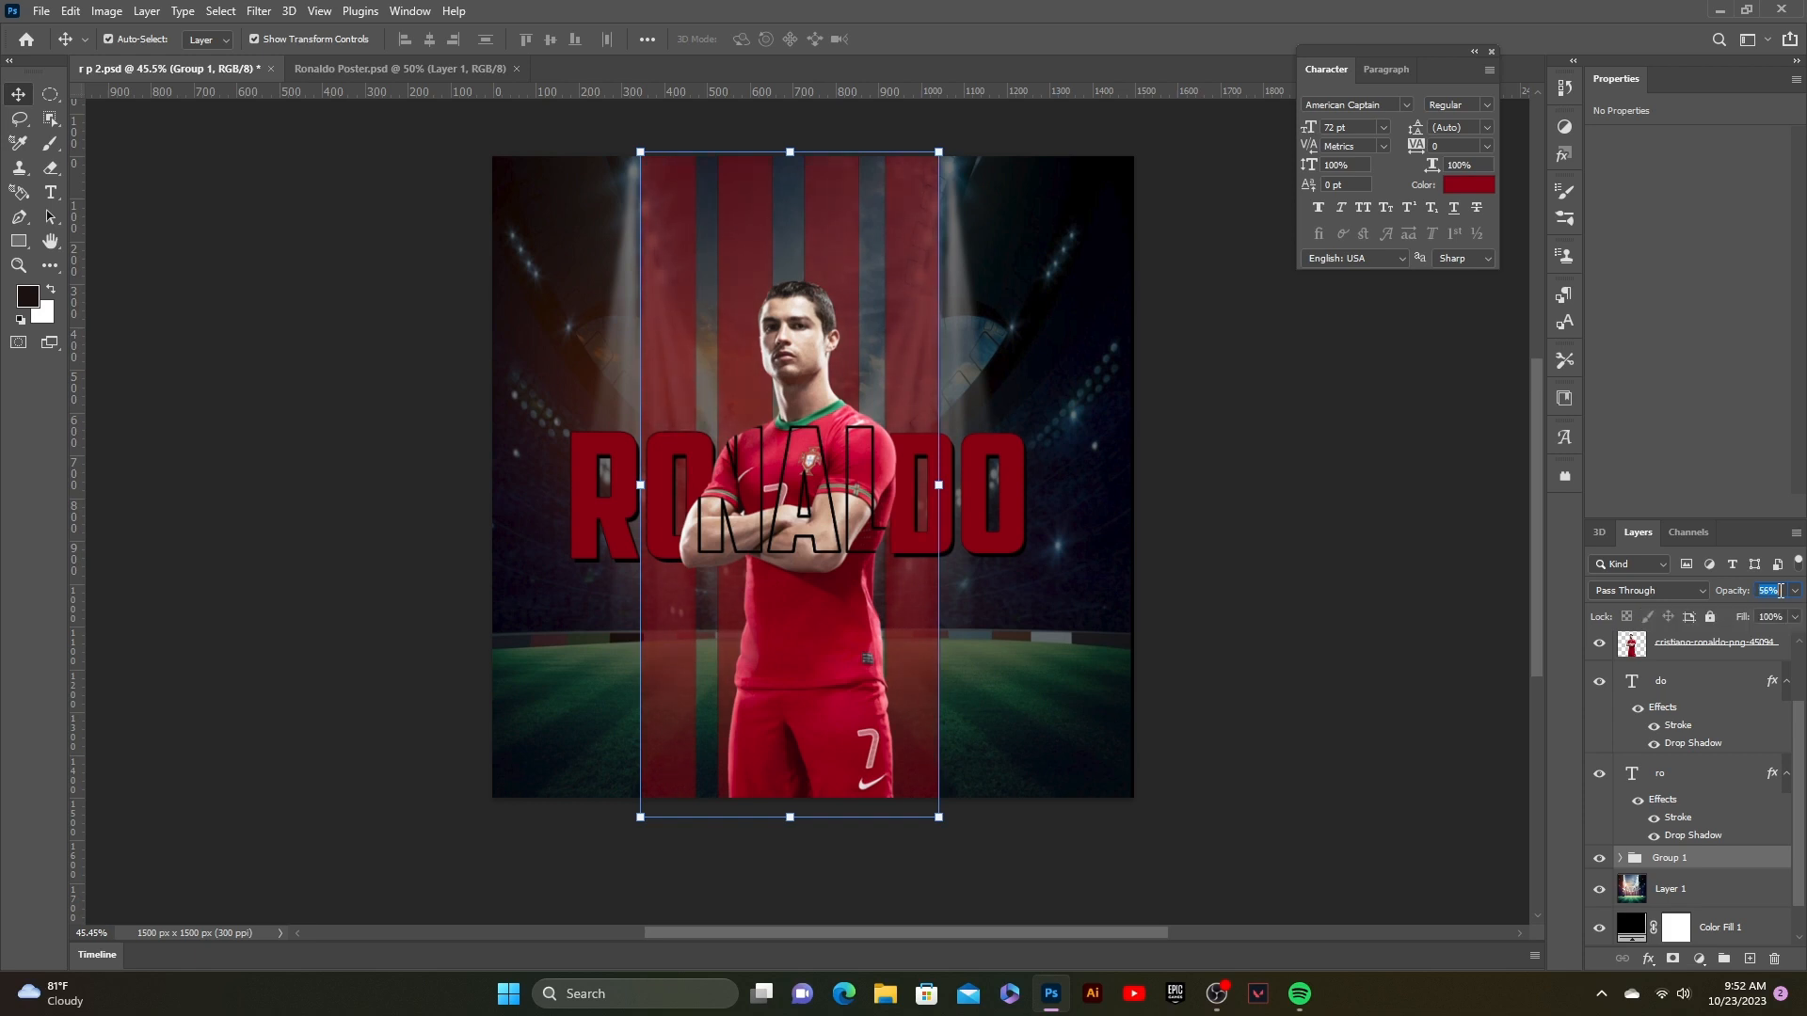
click(1474, 600)
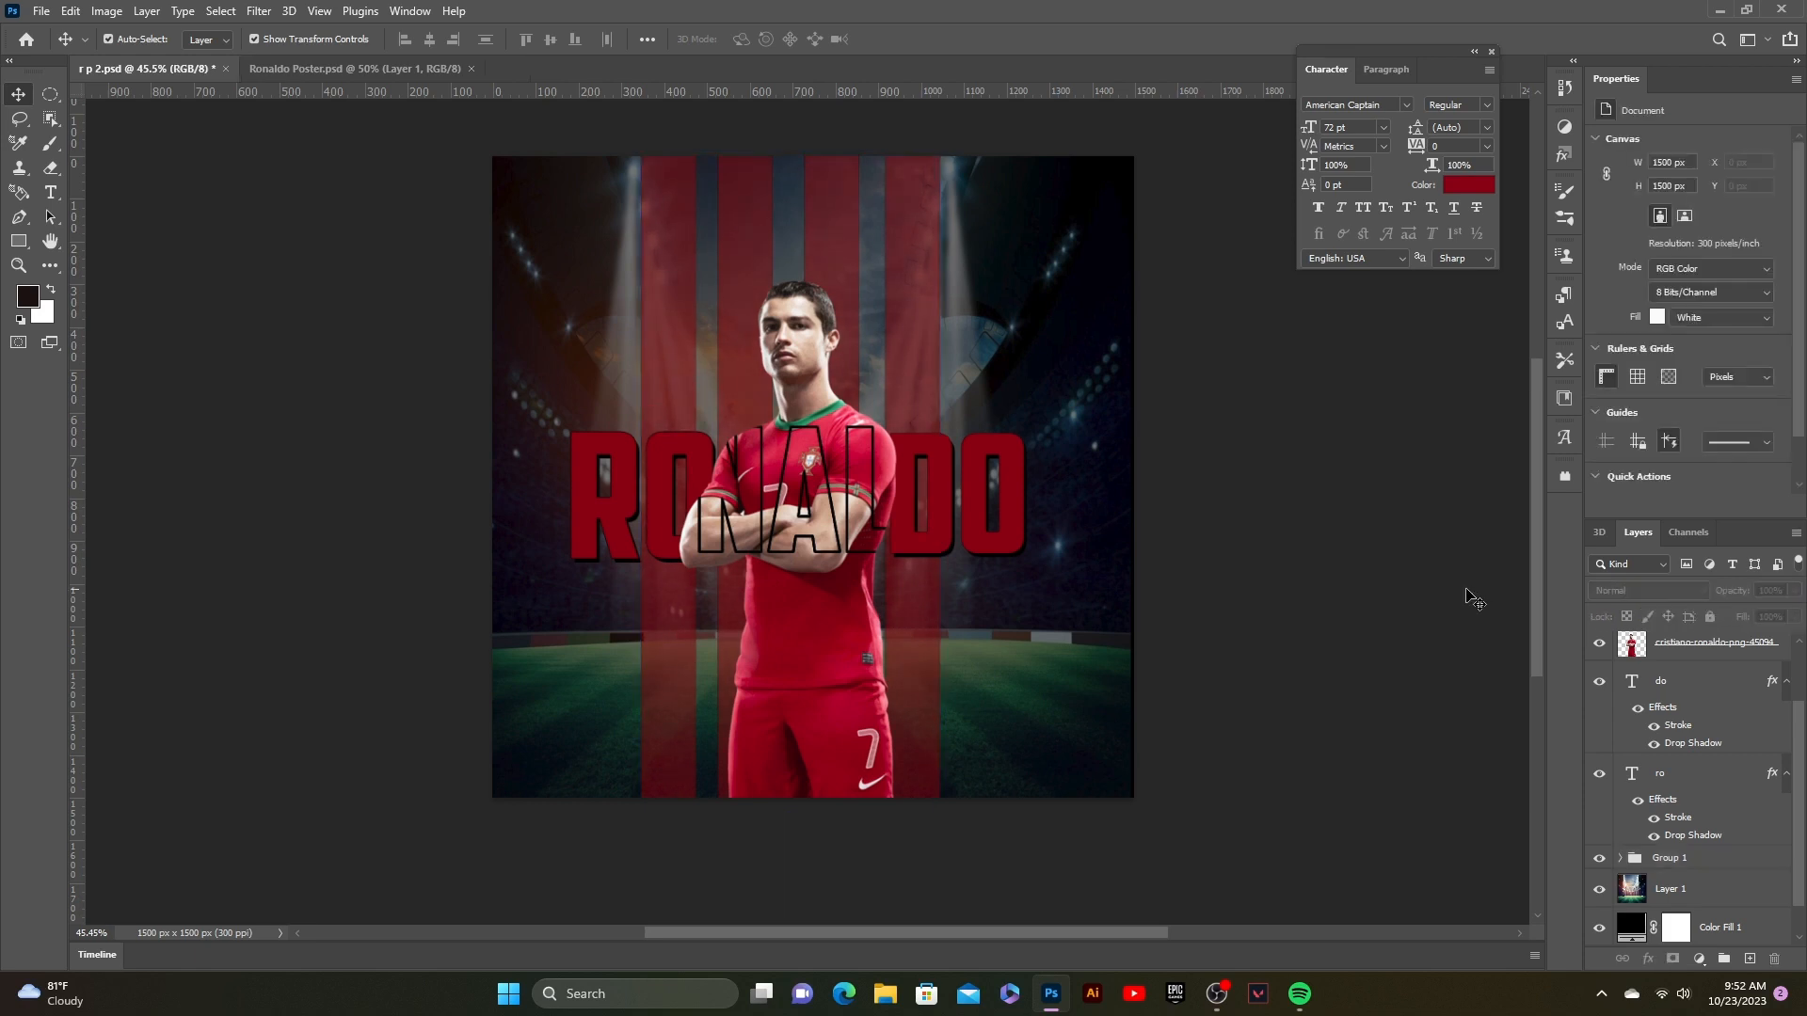
scroll(1403, 595, up, 2)
click(1099, 558)
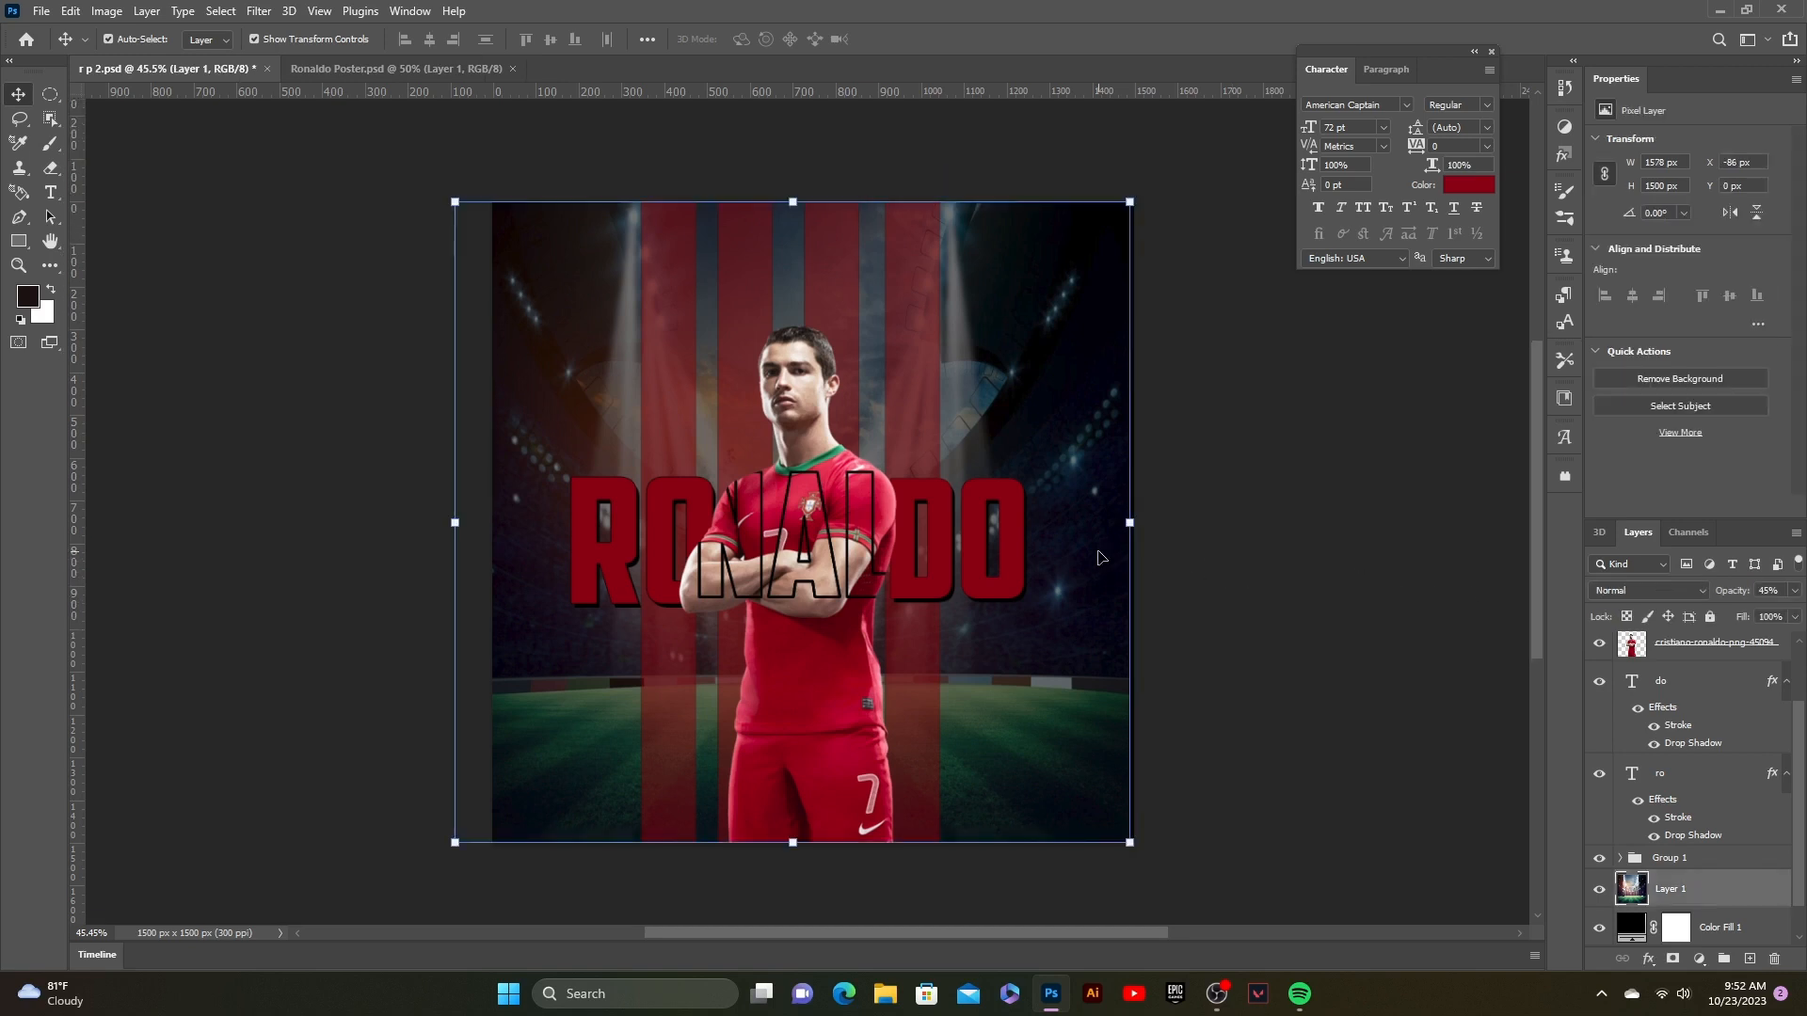
click(1203, 524)
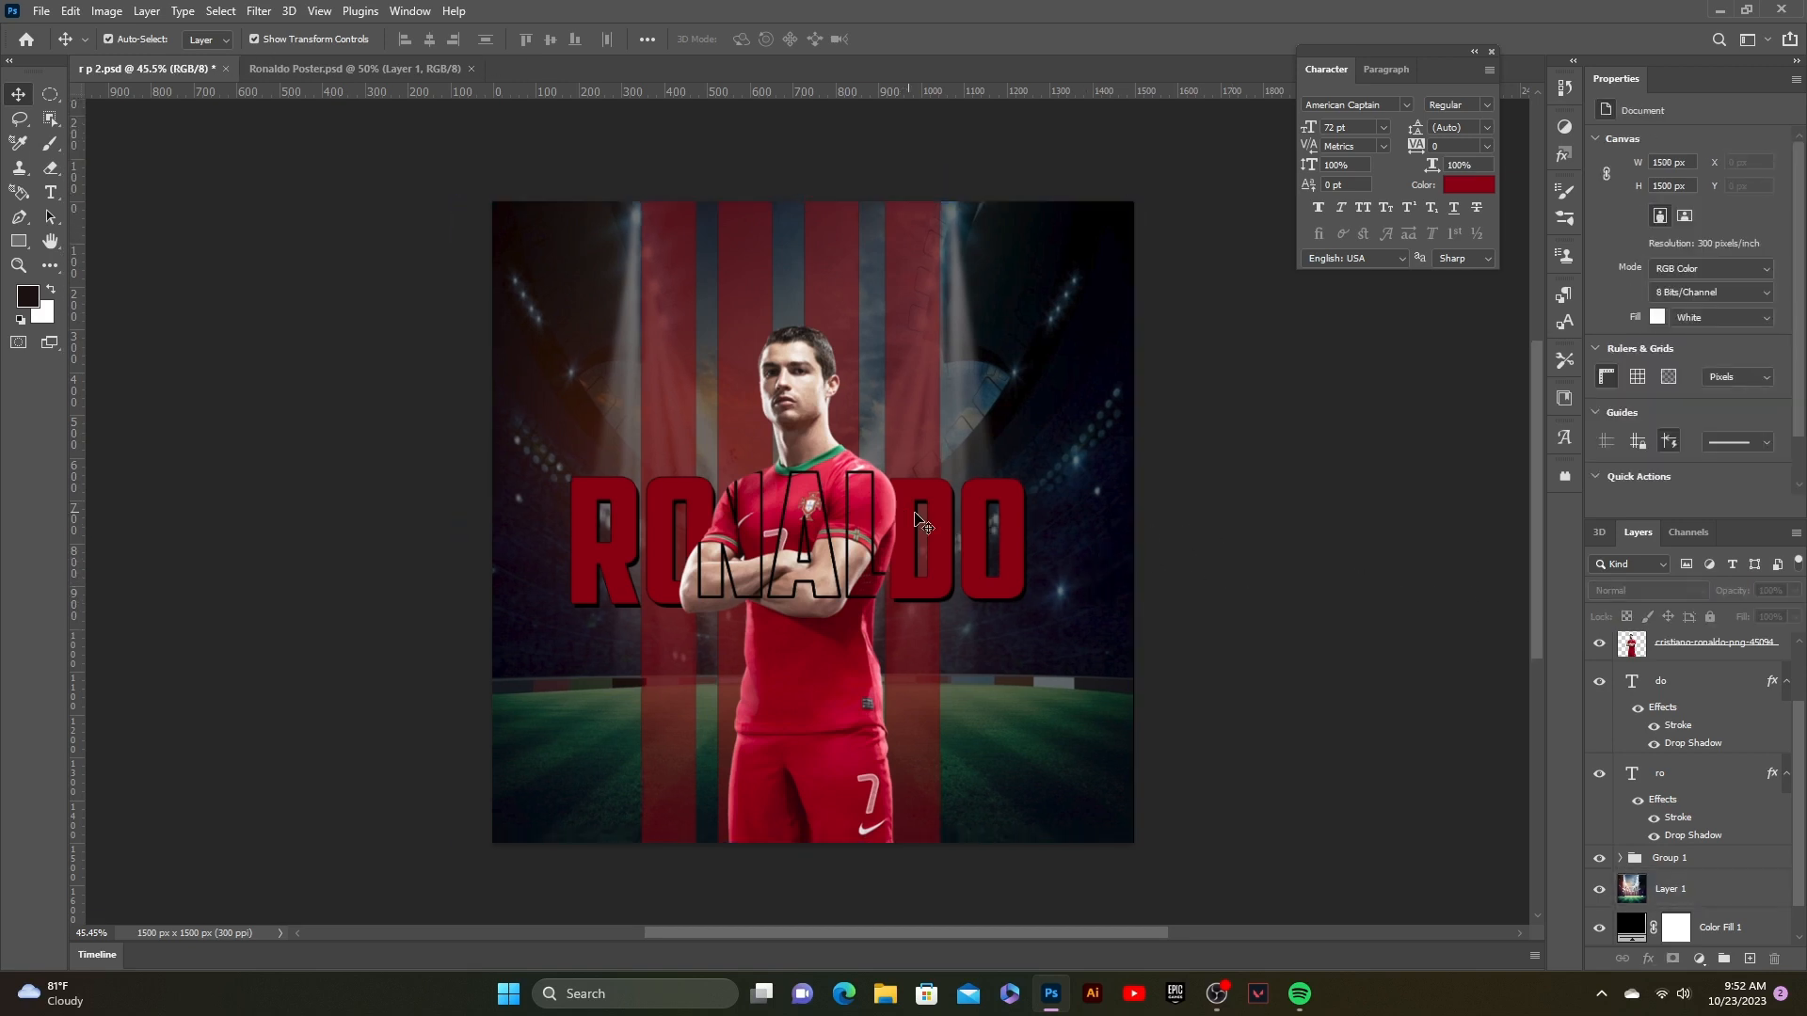
scroll(1203, 524, up, 2)
scroll(1203, 524, down, 2)
scroll(1203, 524, up, 2)
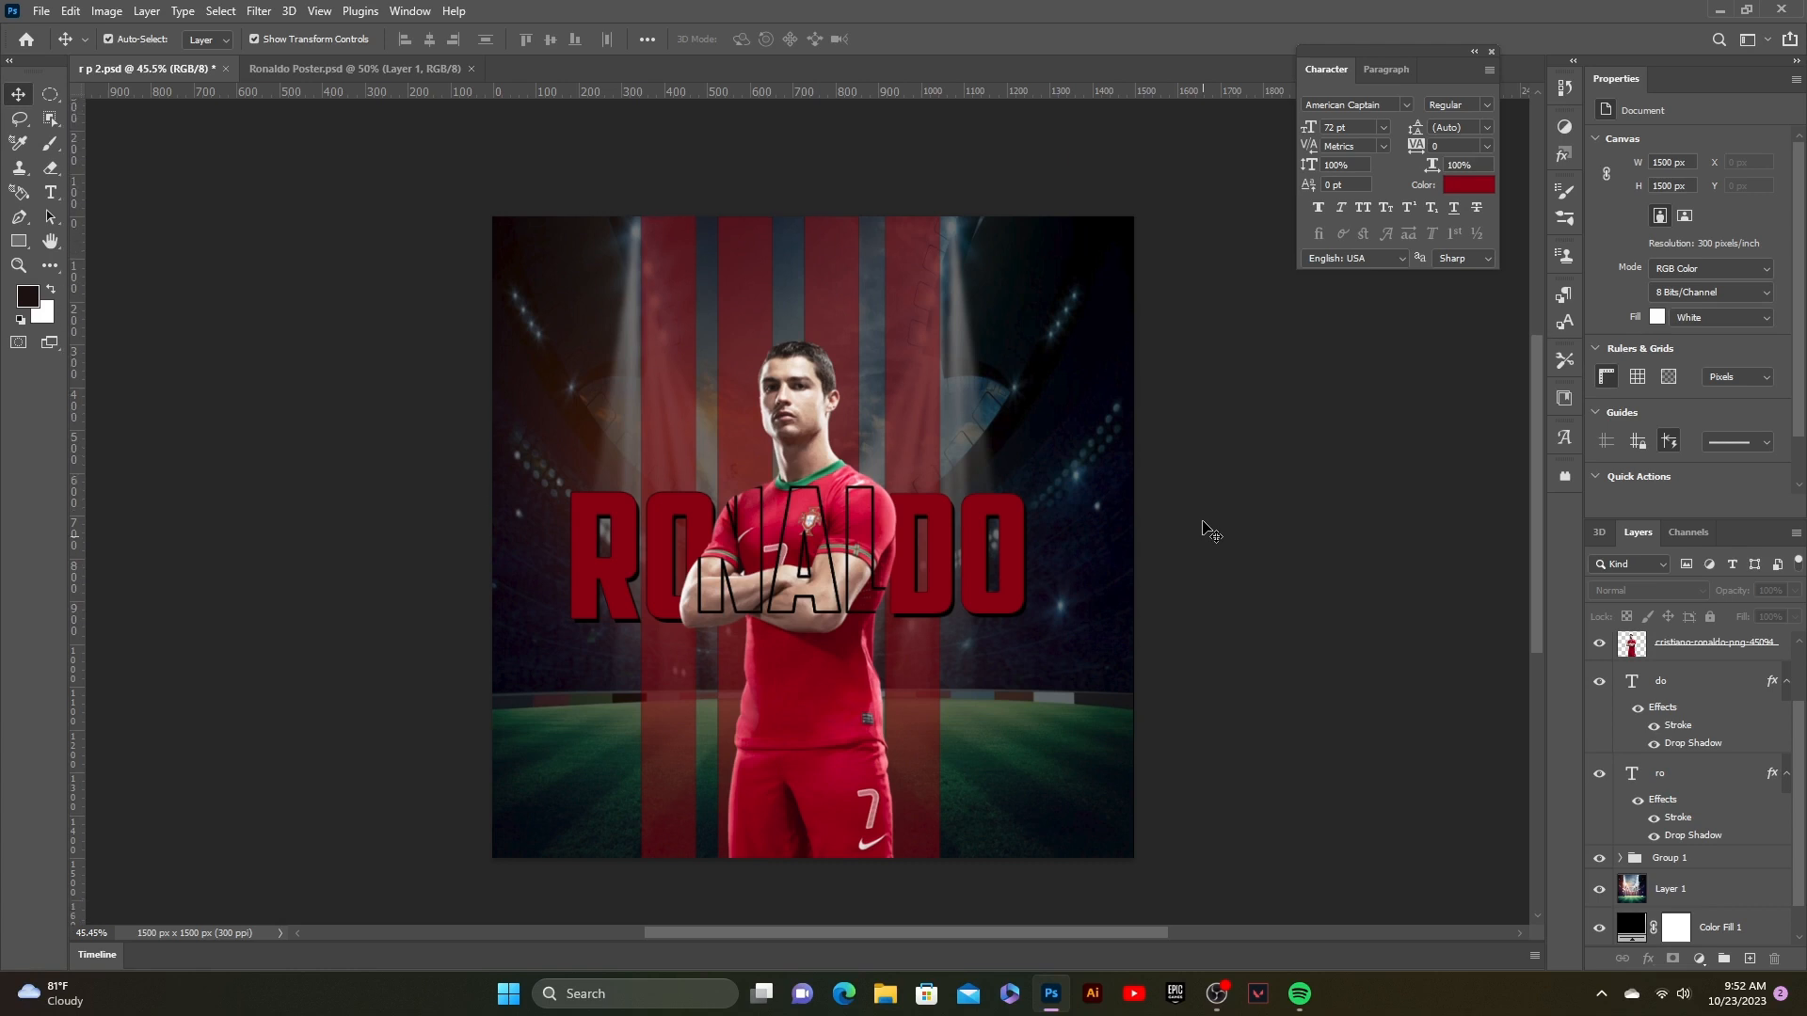
scroll(1203, 525, down, 2)
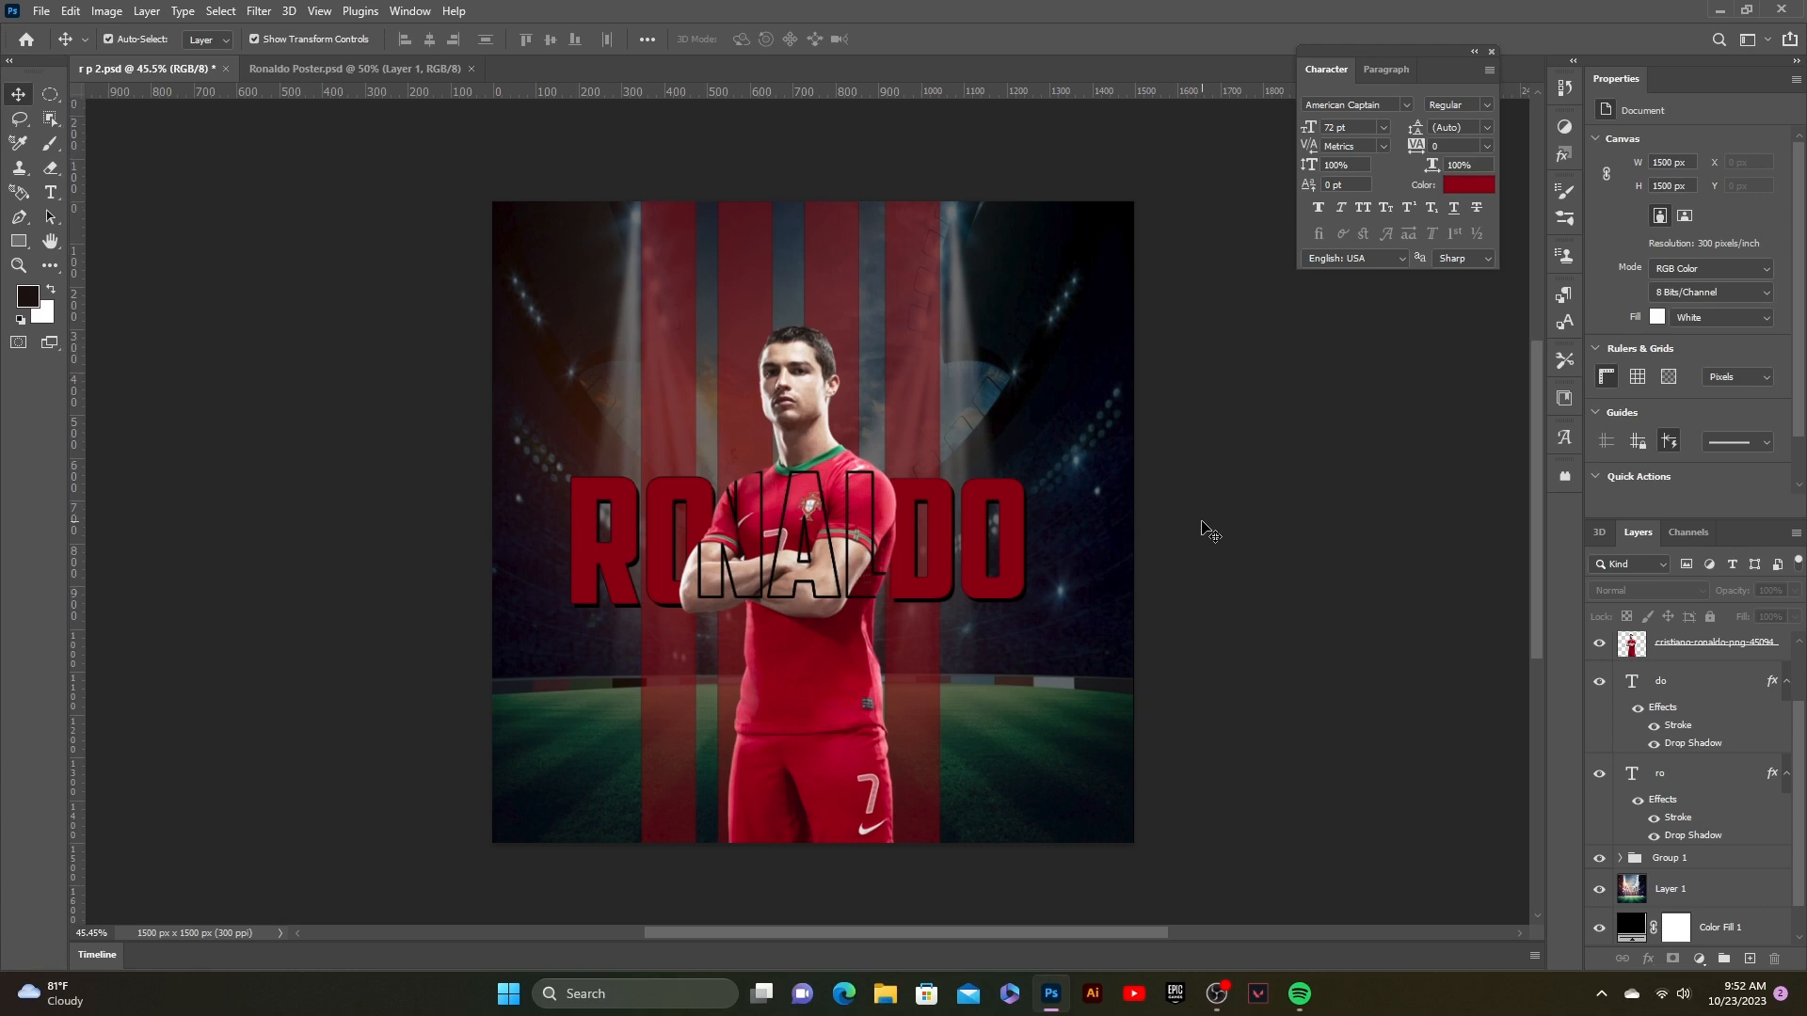
click(577, 371)
click(267, 300)
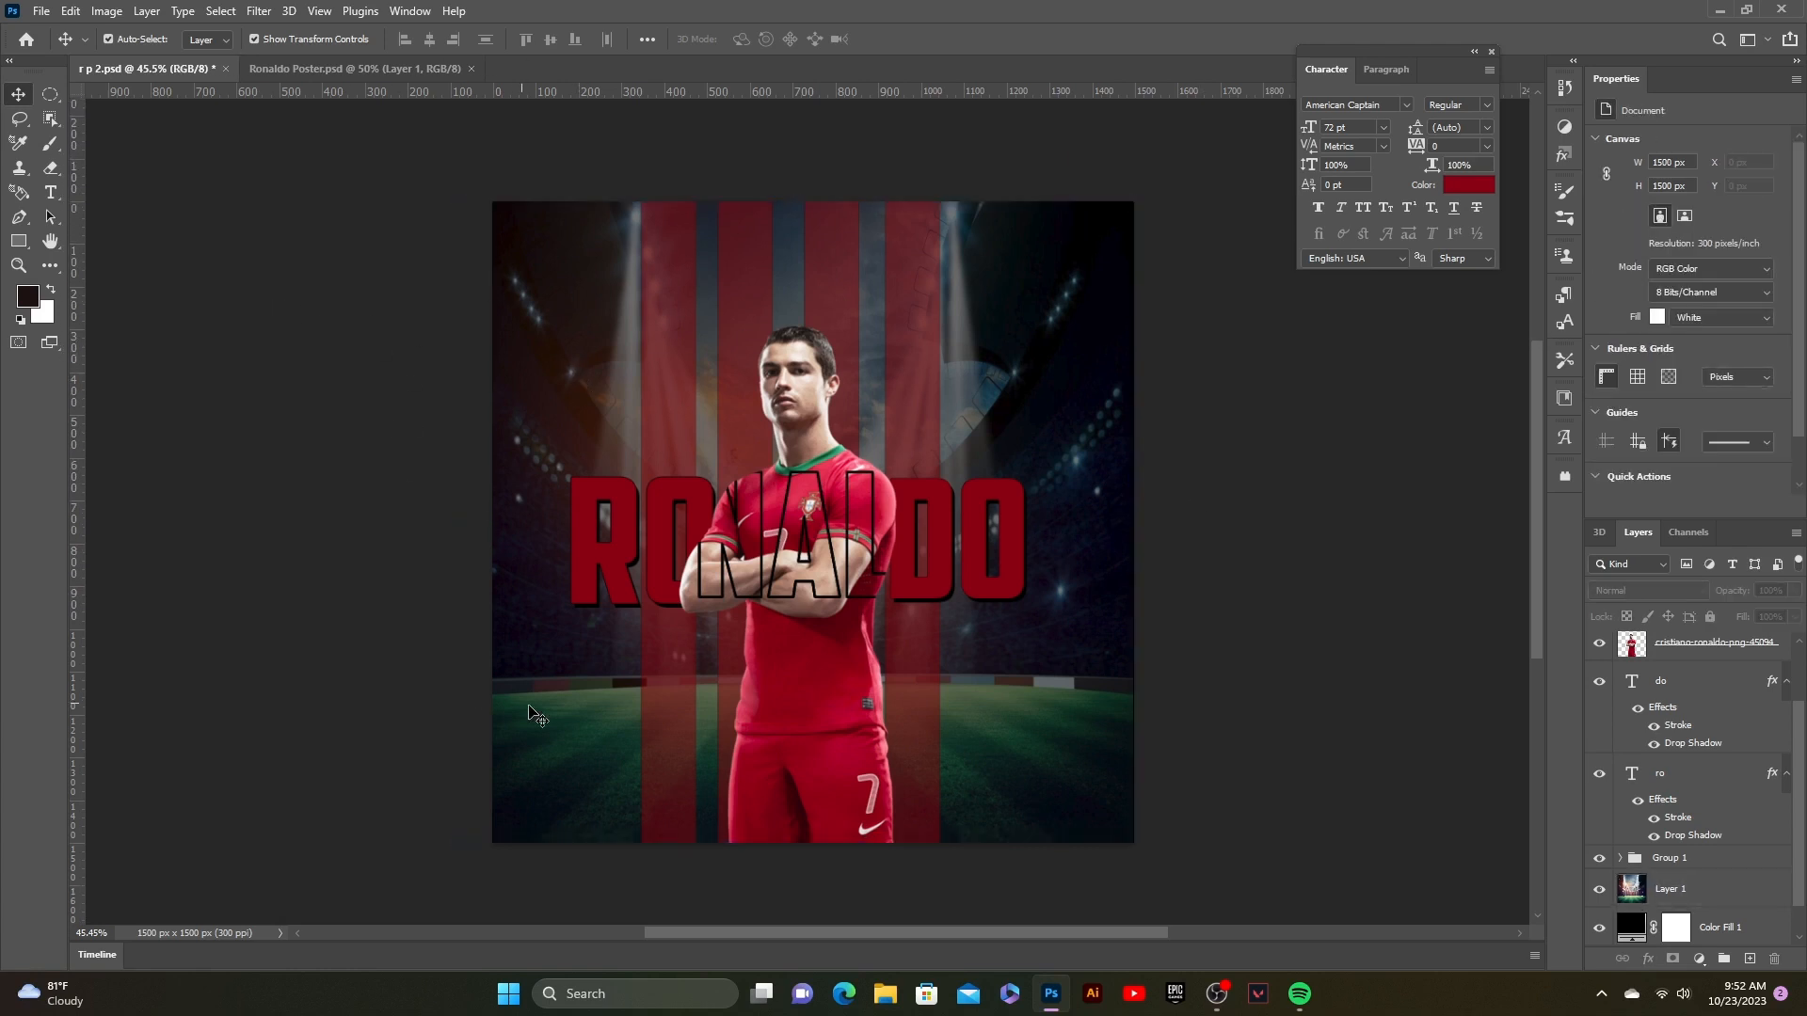
- Add a black drop shadow to the player cutout with 100% opacity and 0 px distance, and fine-tune its spread
click(759, 795)
click(1648, 958)
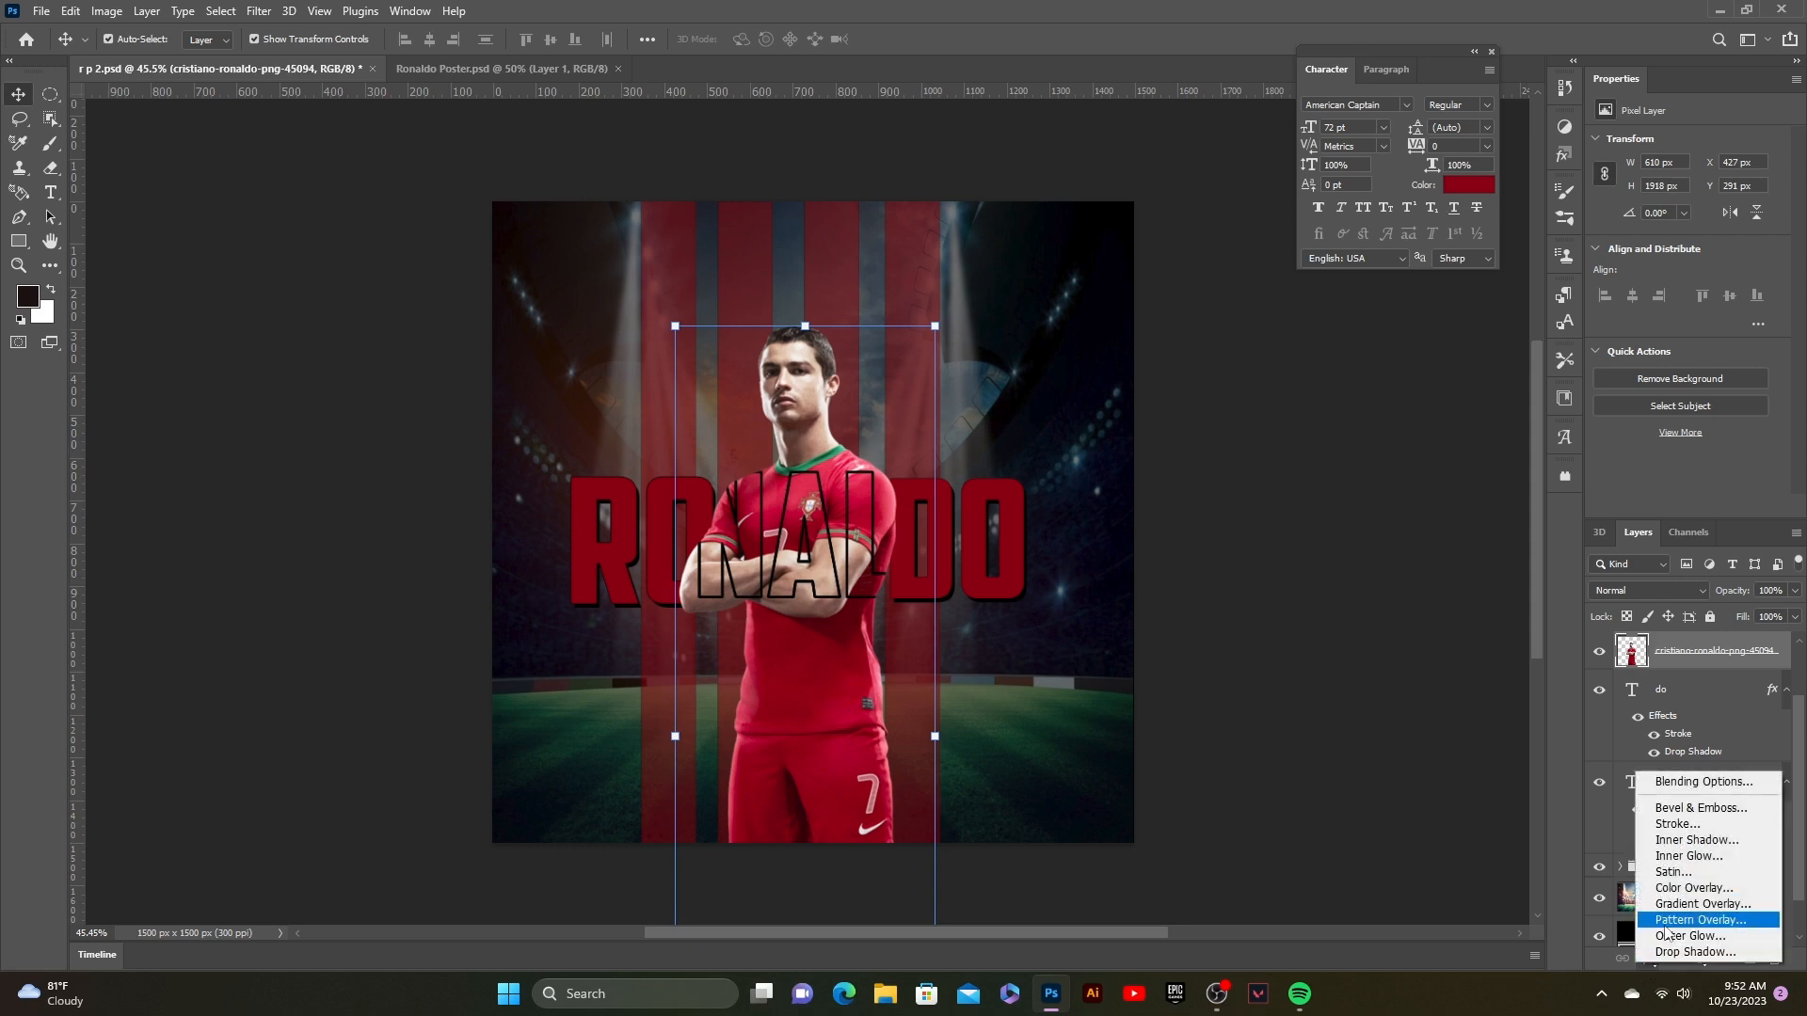
click(1673, 954)
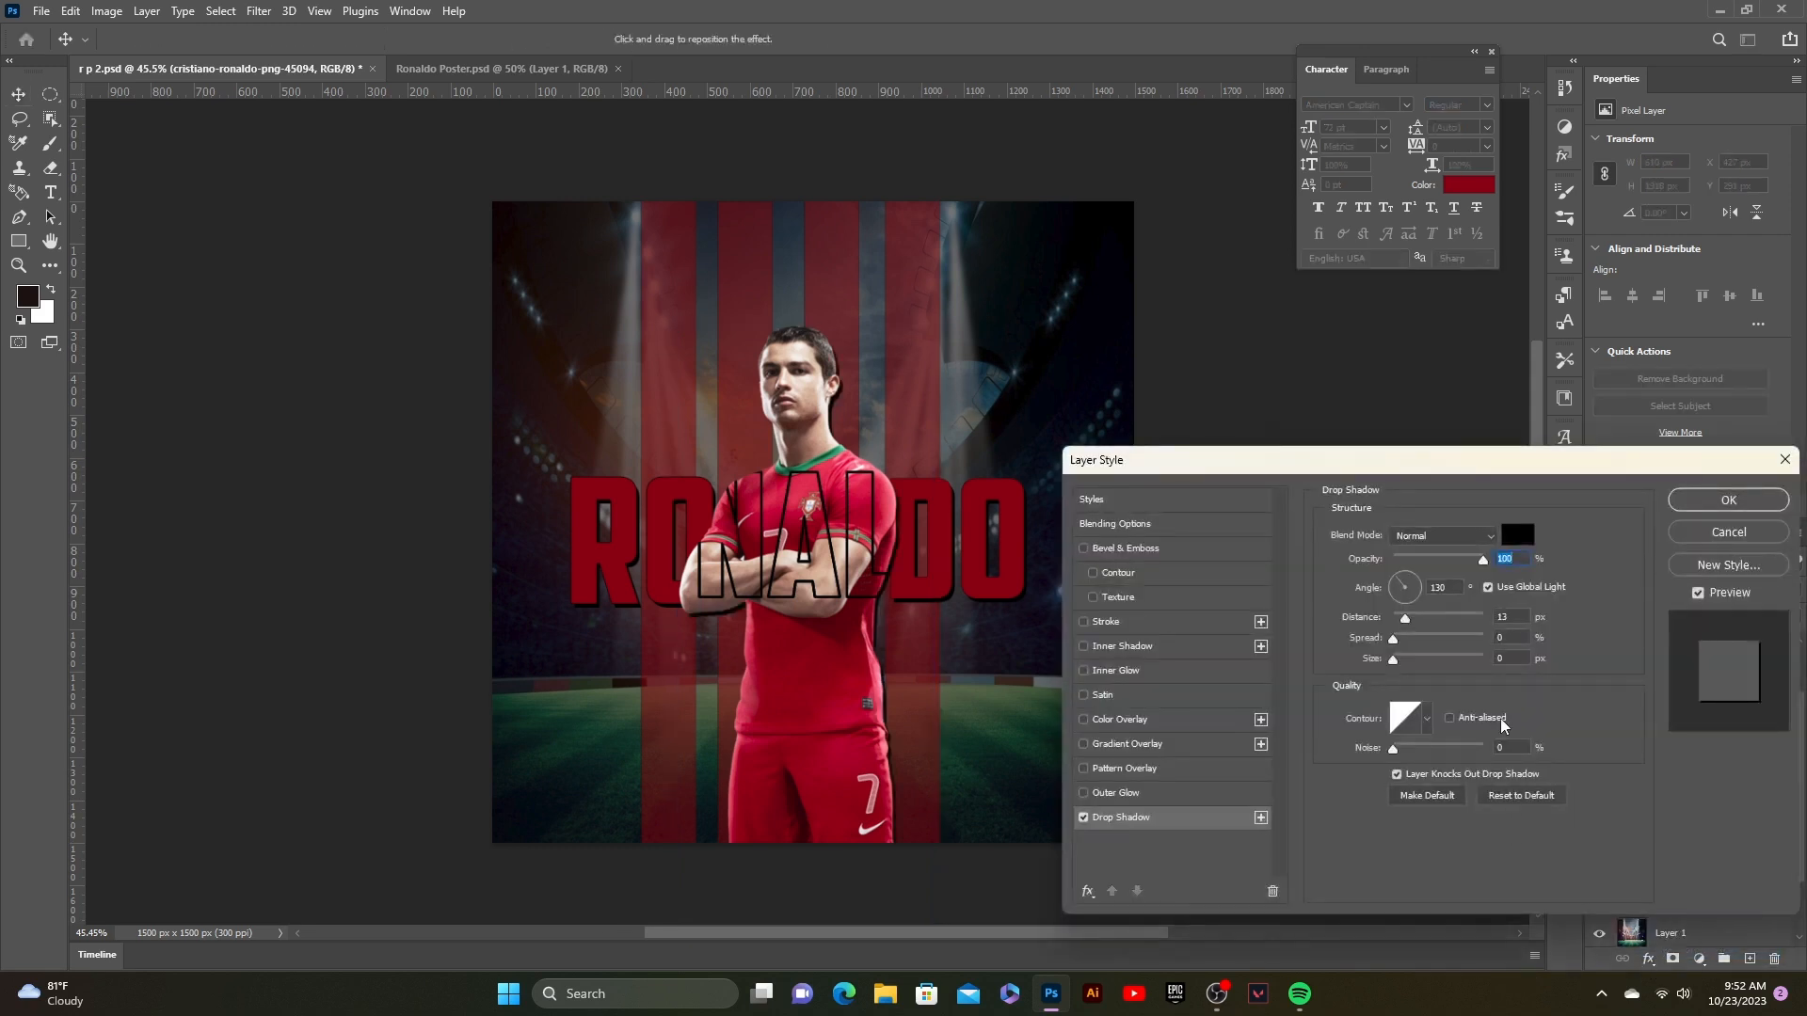
key(BackSpace)
key(BackSpace)
text(0)
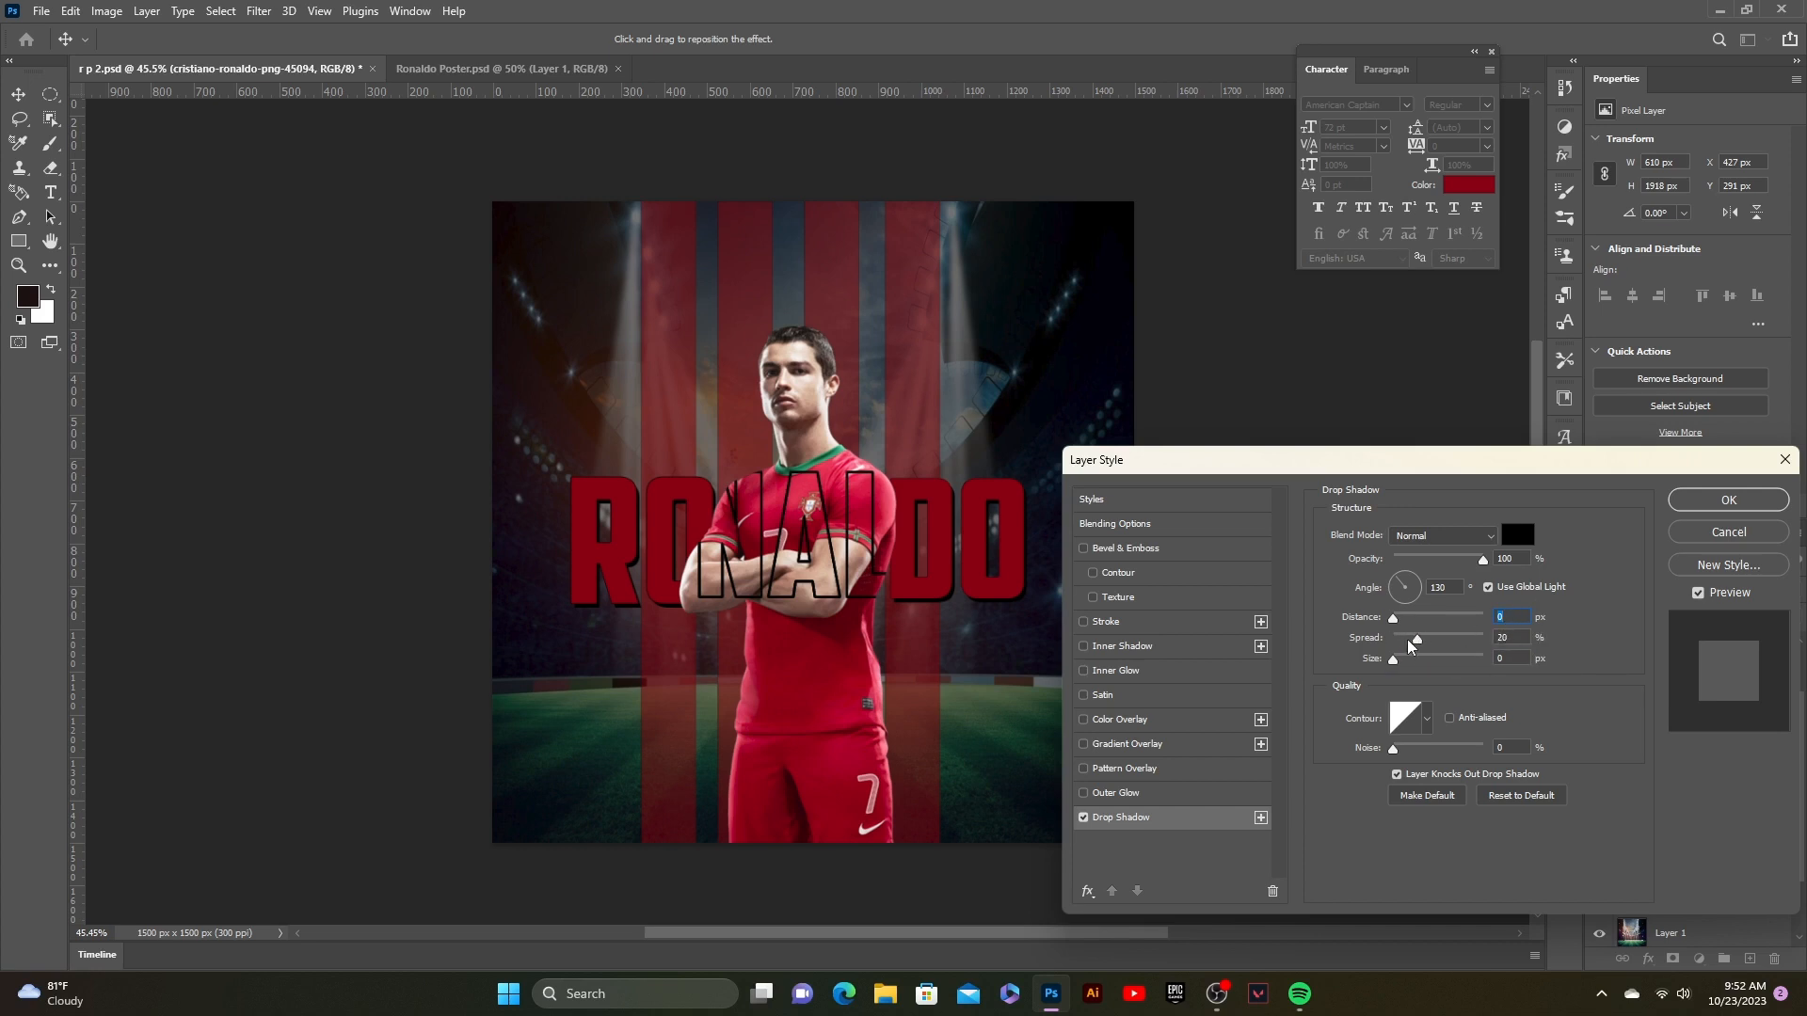
drag(1408, 640, 1402, 643)
key(Up)
key(Up)
key(Up)
key(Up)
key(Up)
key(Up)
key(Up)
click(1728, 500)
- Add a 2 px outside stroke in dark grey #706363 to the player cutout
click(1647, 960)
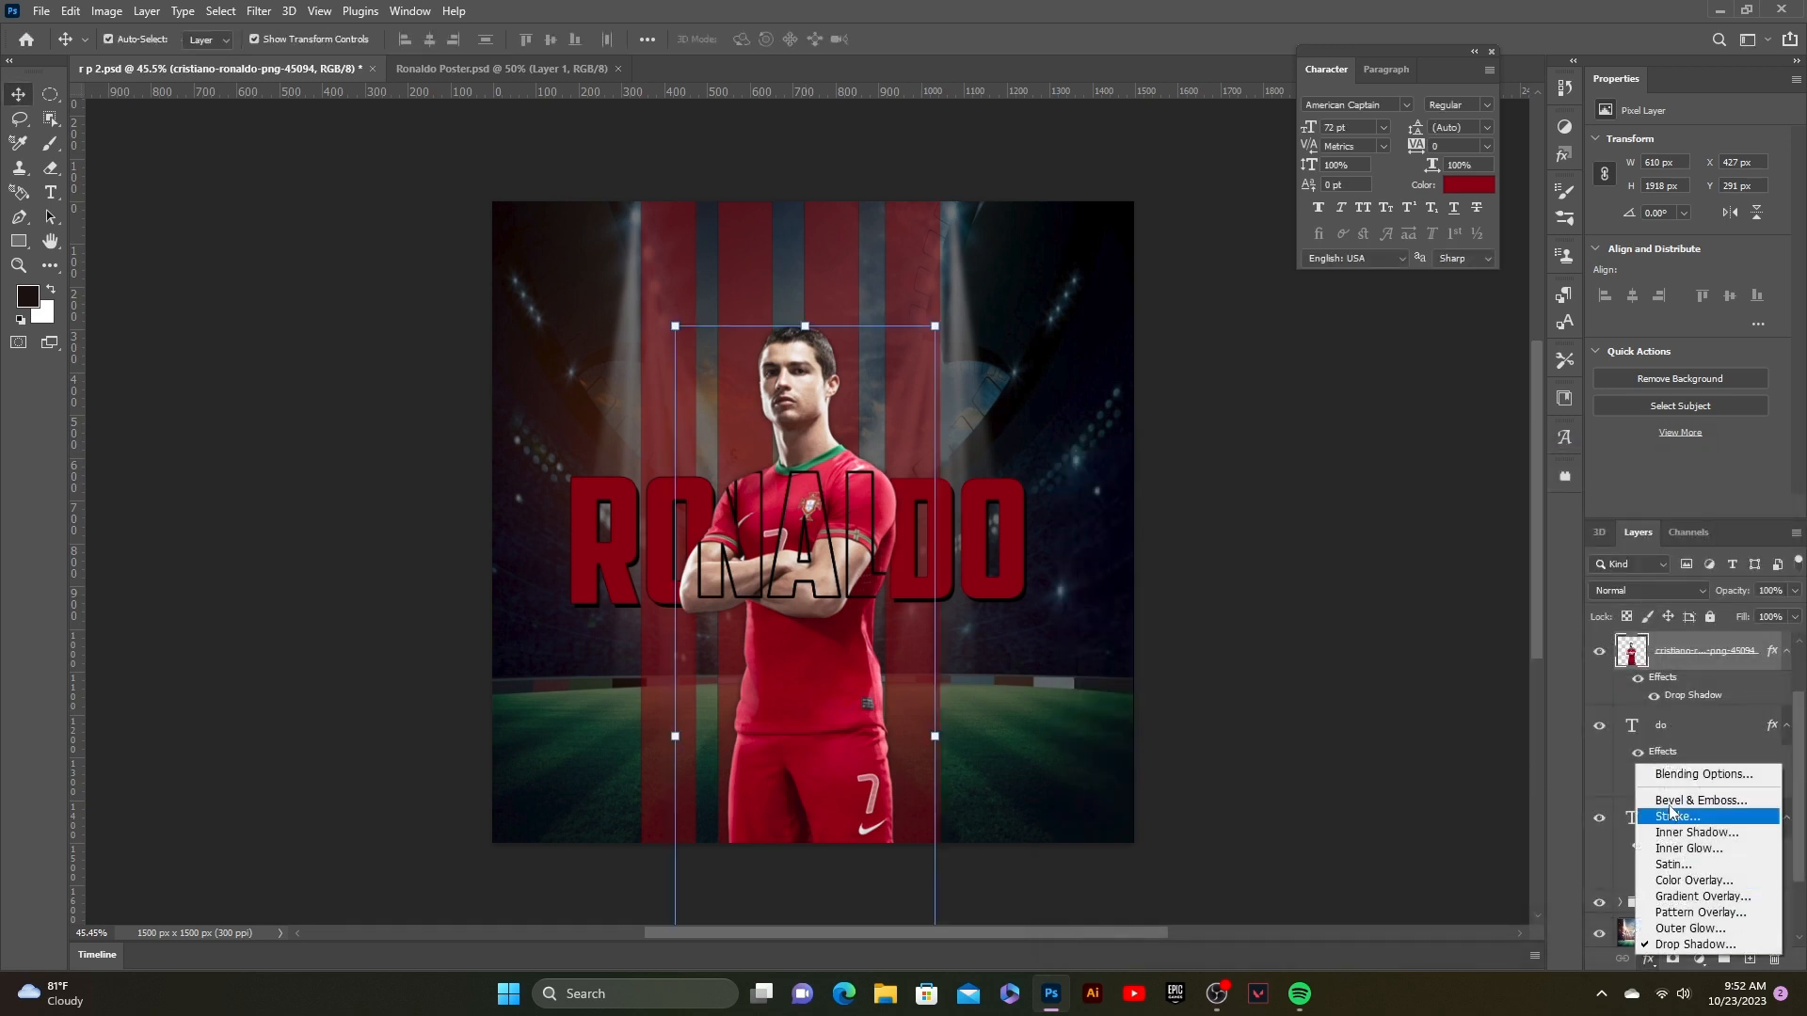
click(1675, 817)
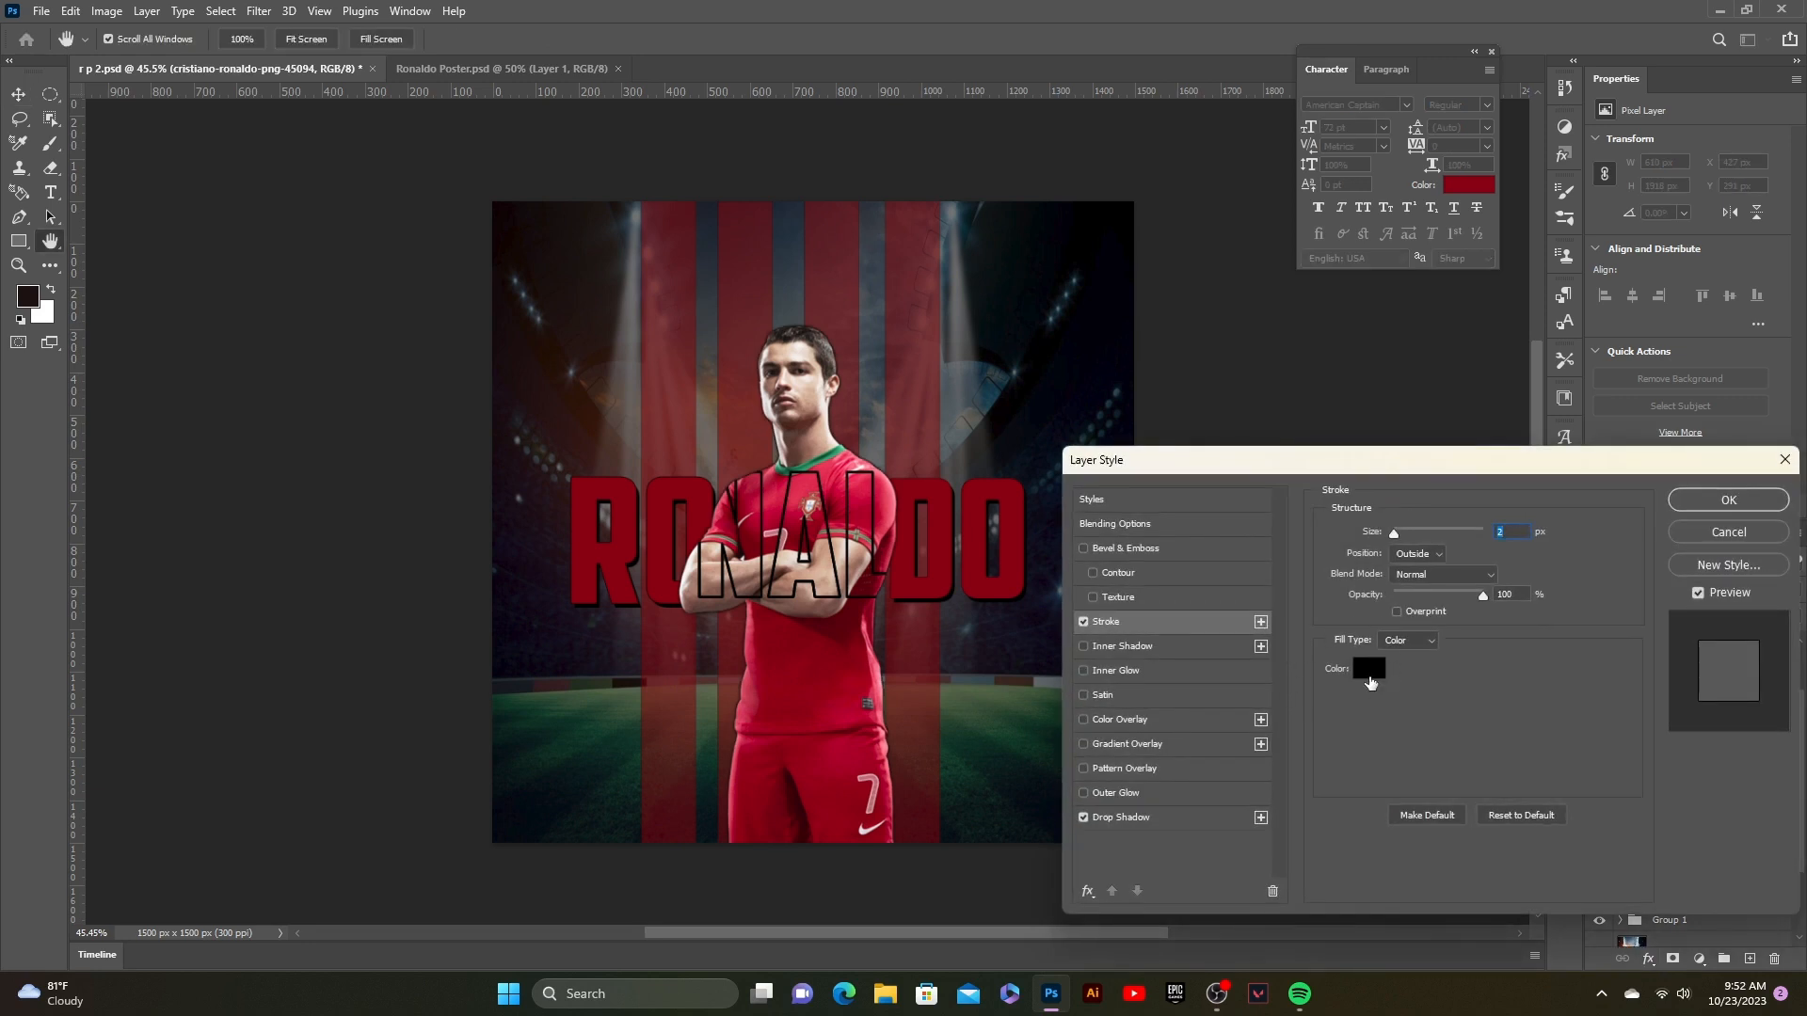
click(1371, 684)
click(1140, 570)
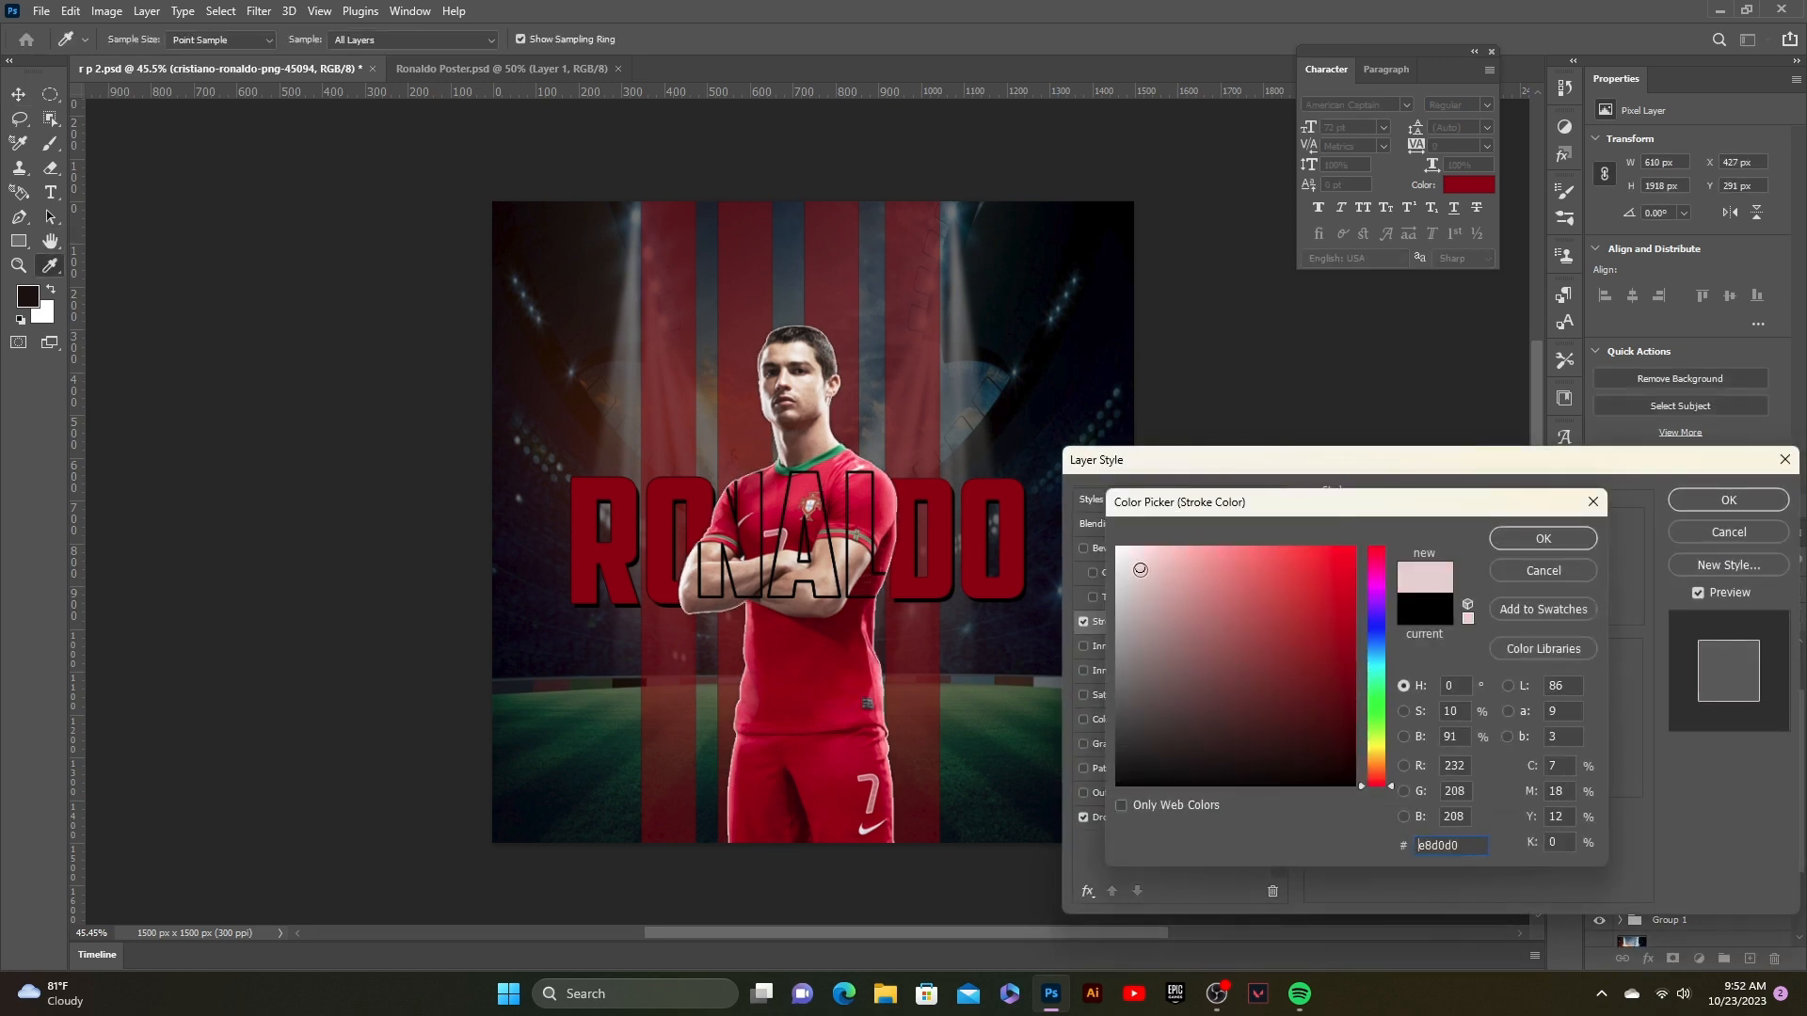
drag(1140, 569, 1143, 680)
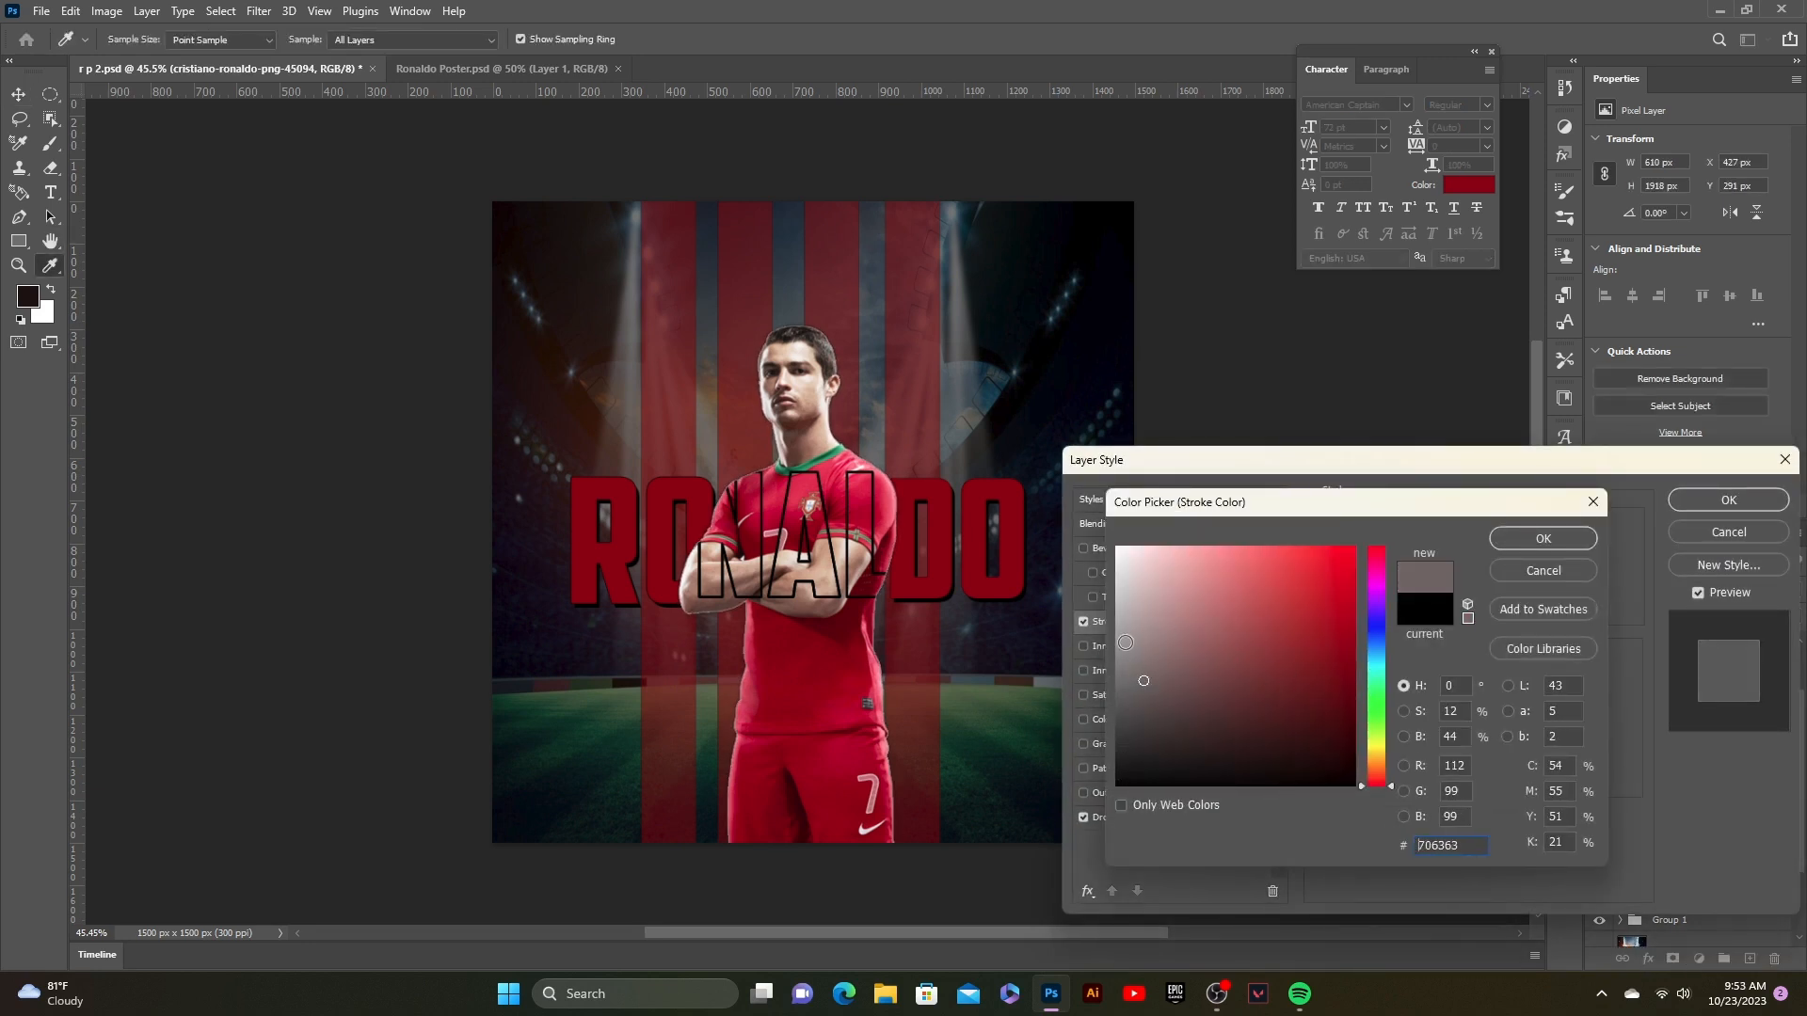
click(1548, 542)
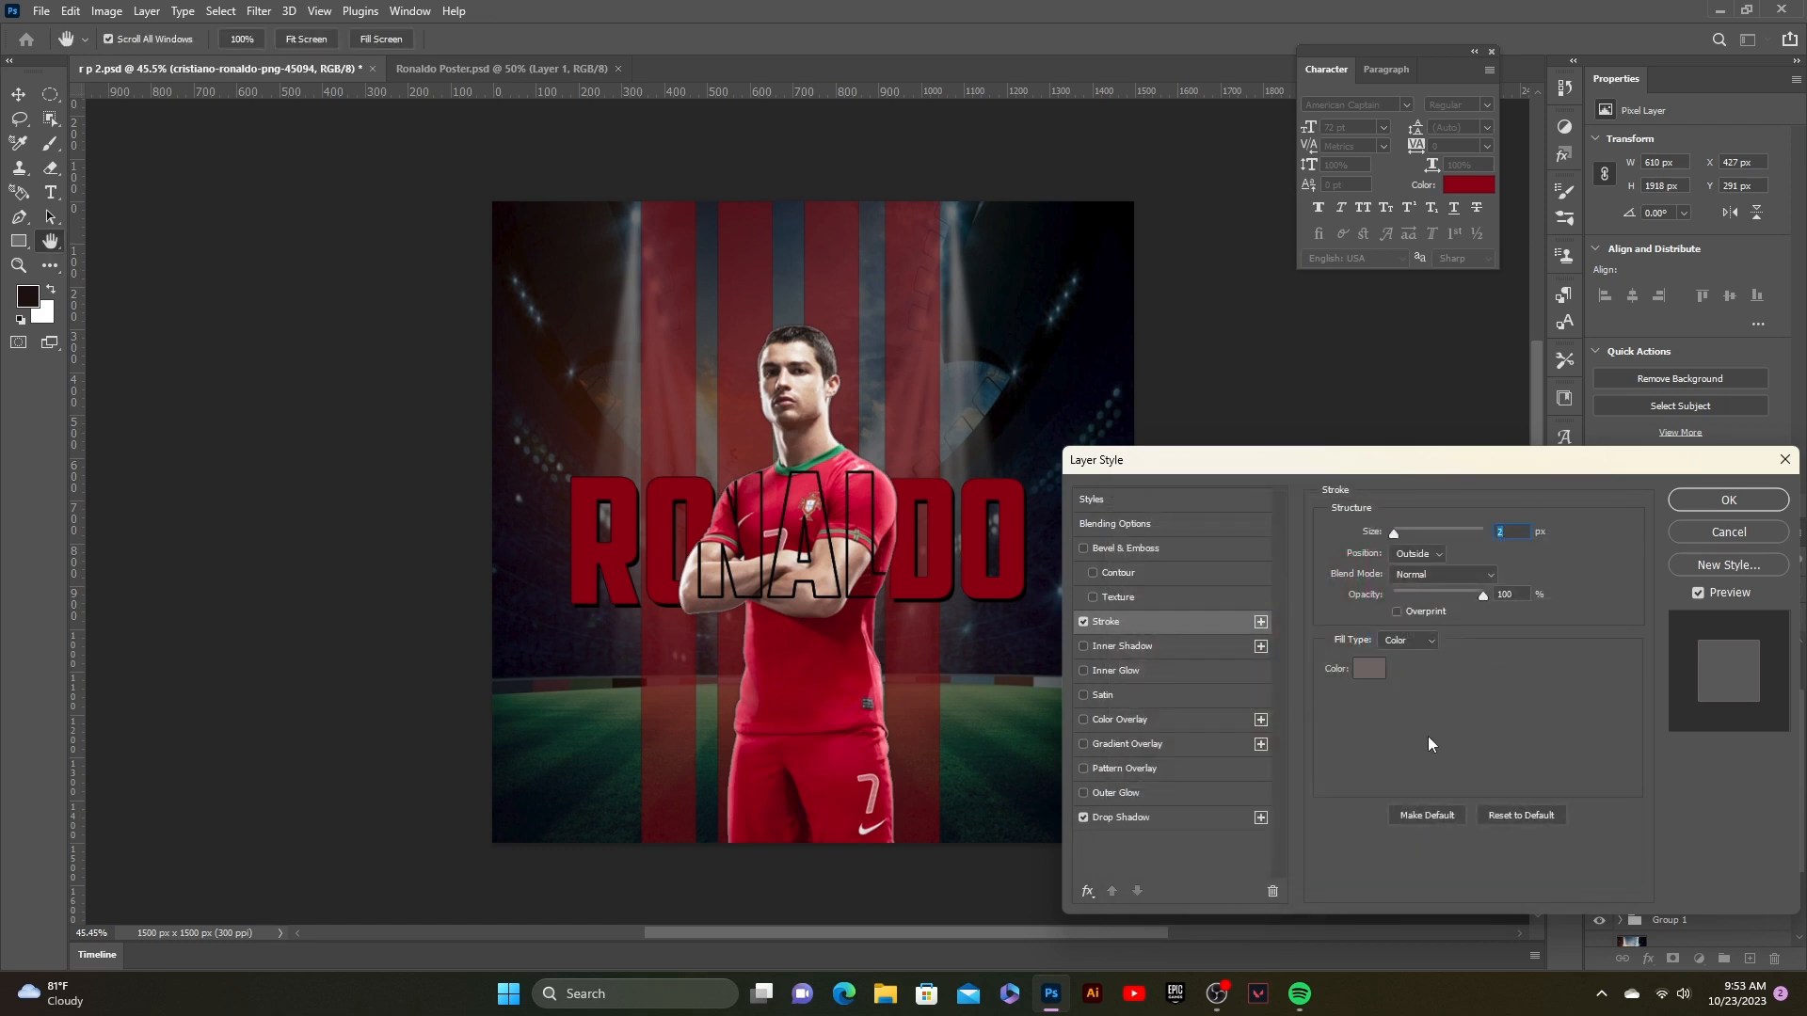
click(1729, 500)
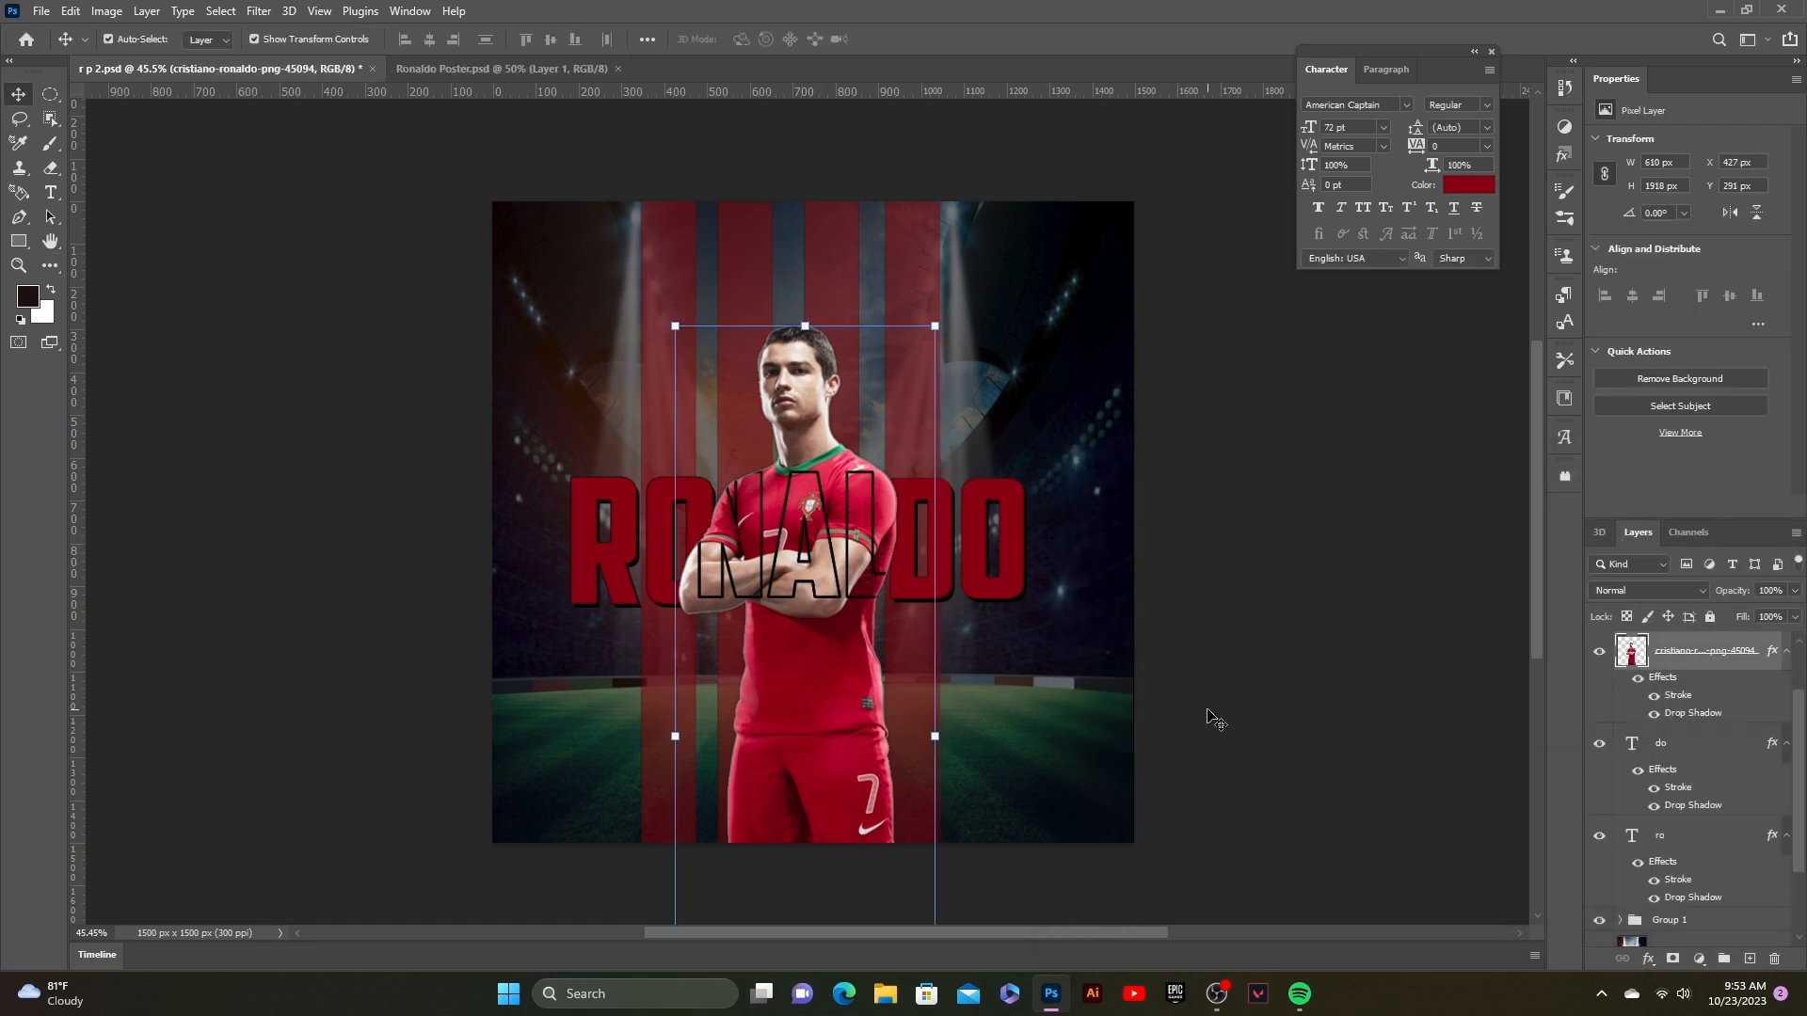
- Set the player's stroke size to 3 px and lighten its color to grey #8d8282
click(1648, 959)
click(1713, 820)
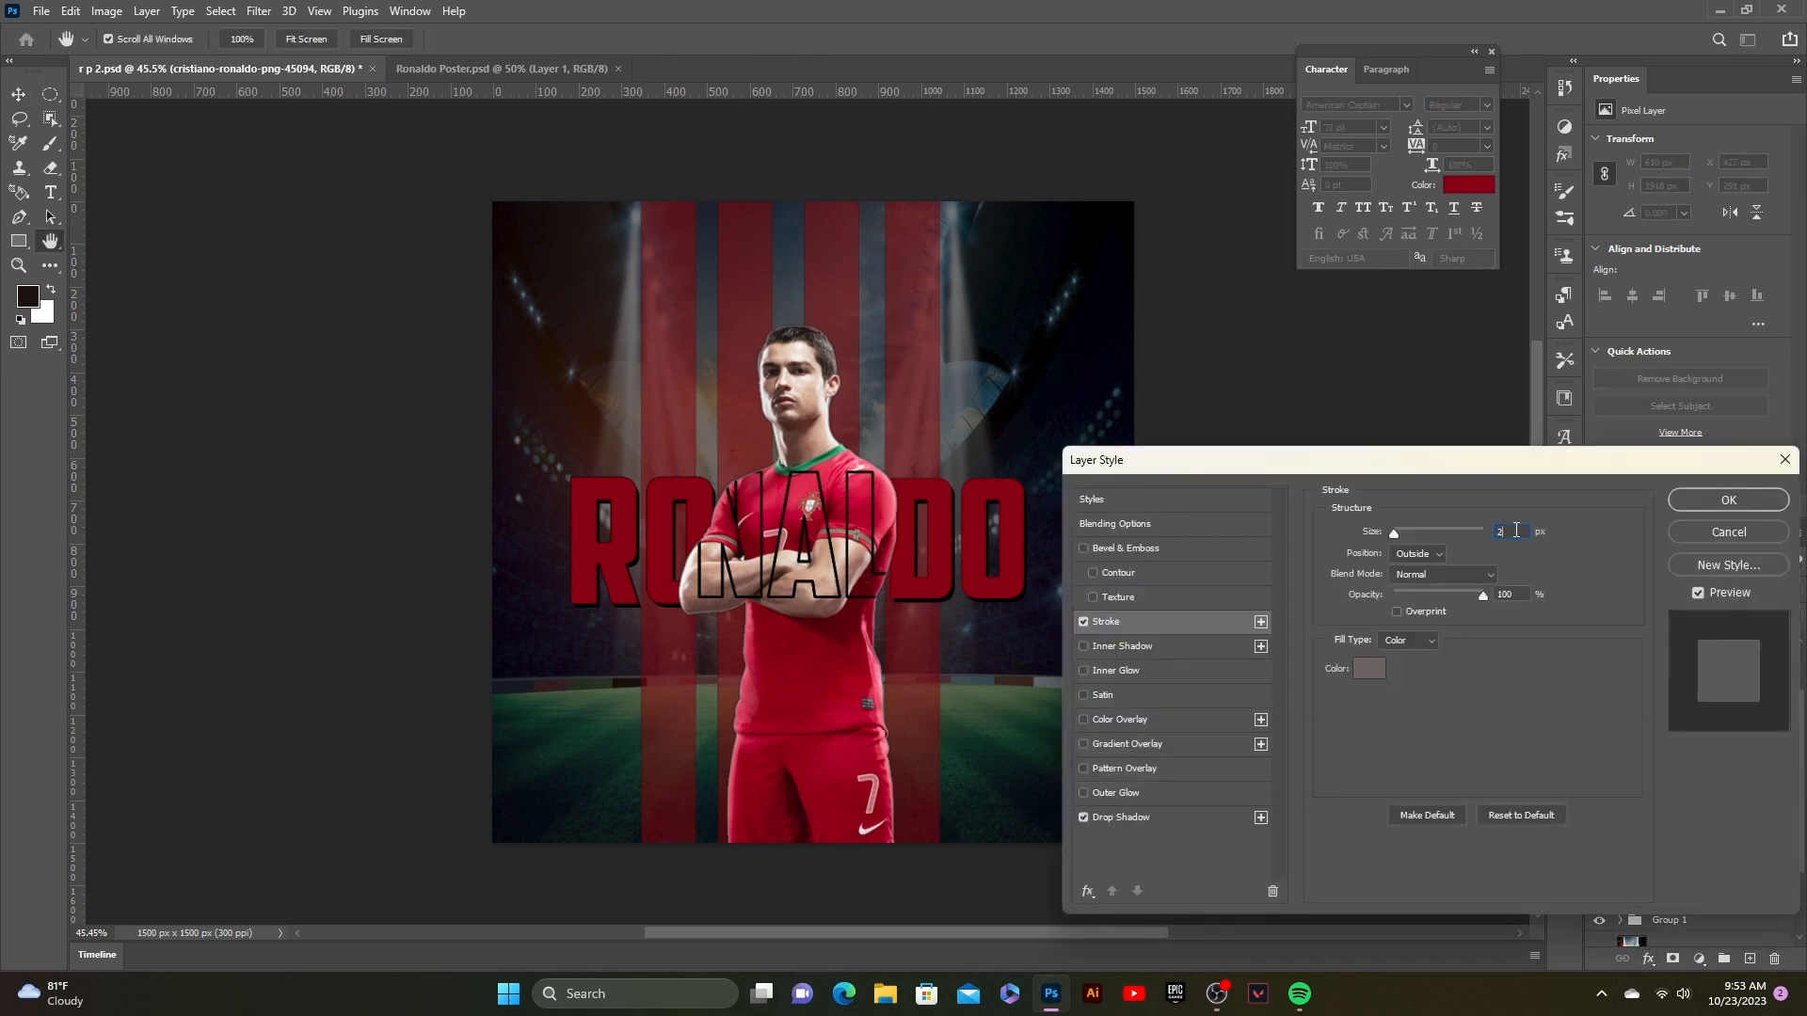
key(Up)
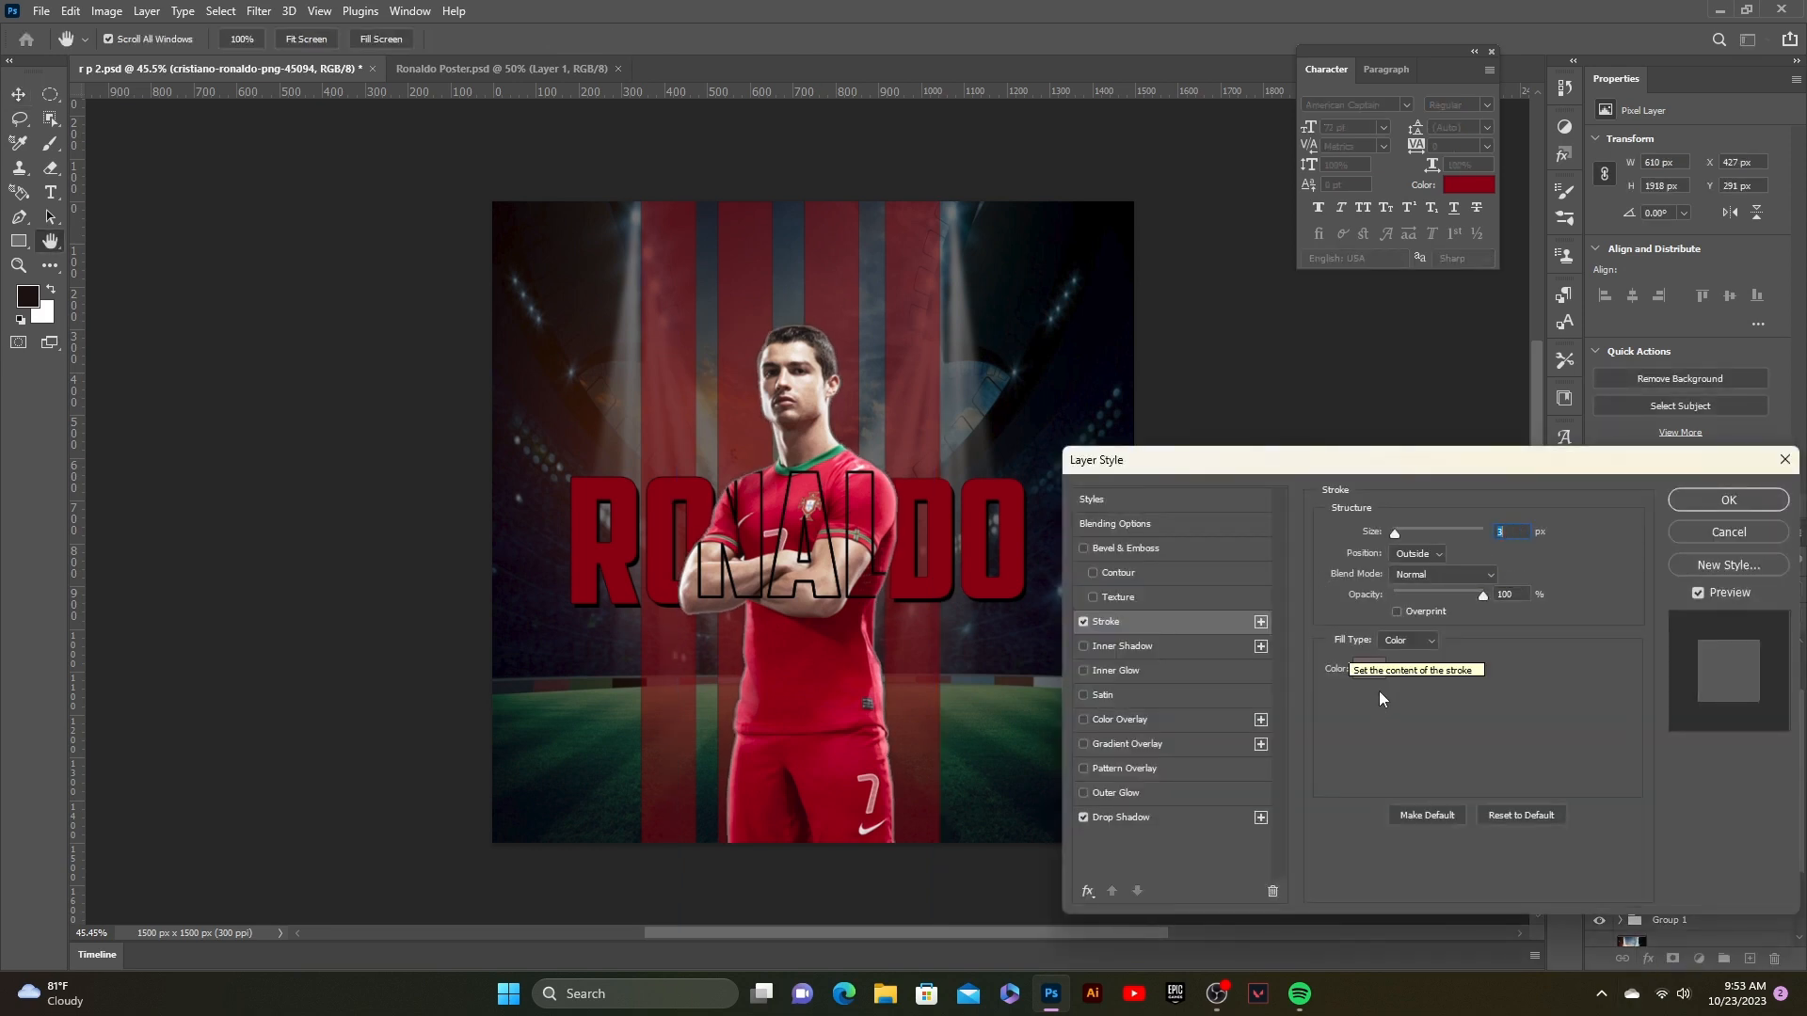
click(1371, 670)
drag(1146, 682, 1134, 654)
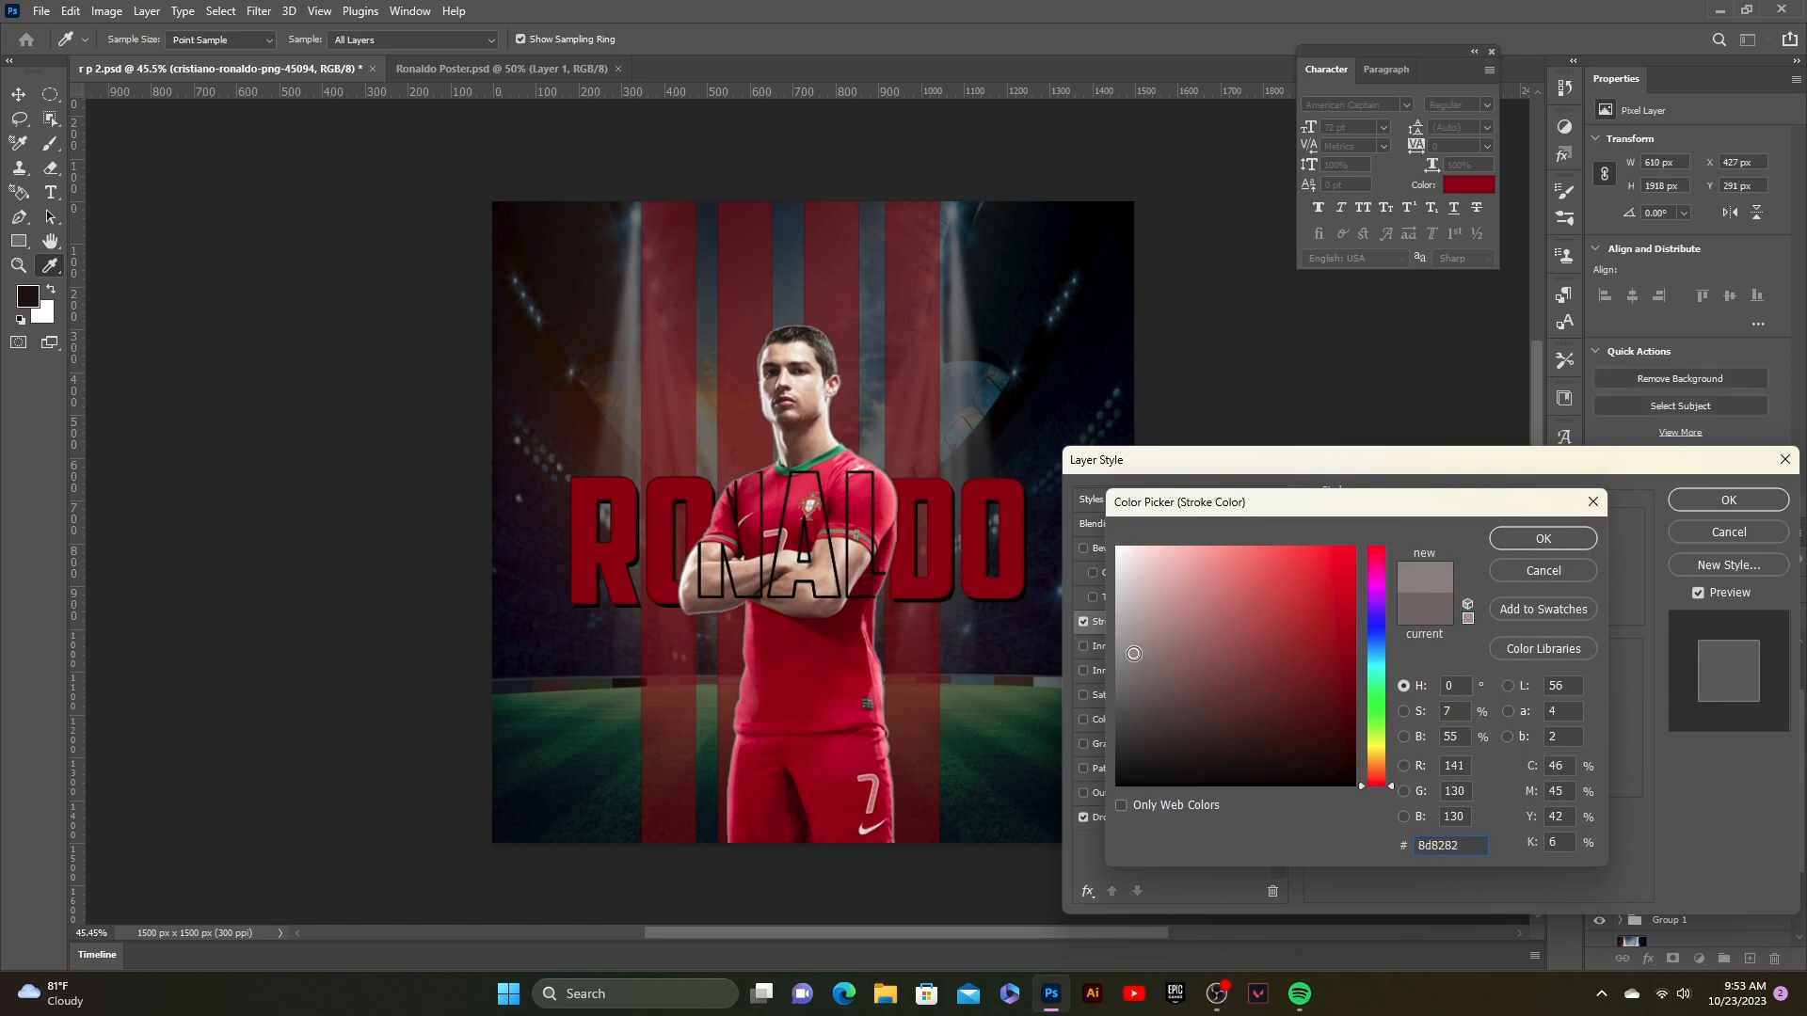
click(1560, 545)
click(1713, 501)
click(1306, 524)
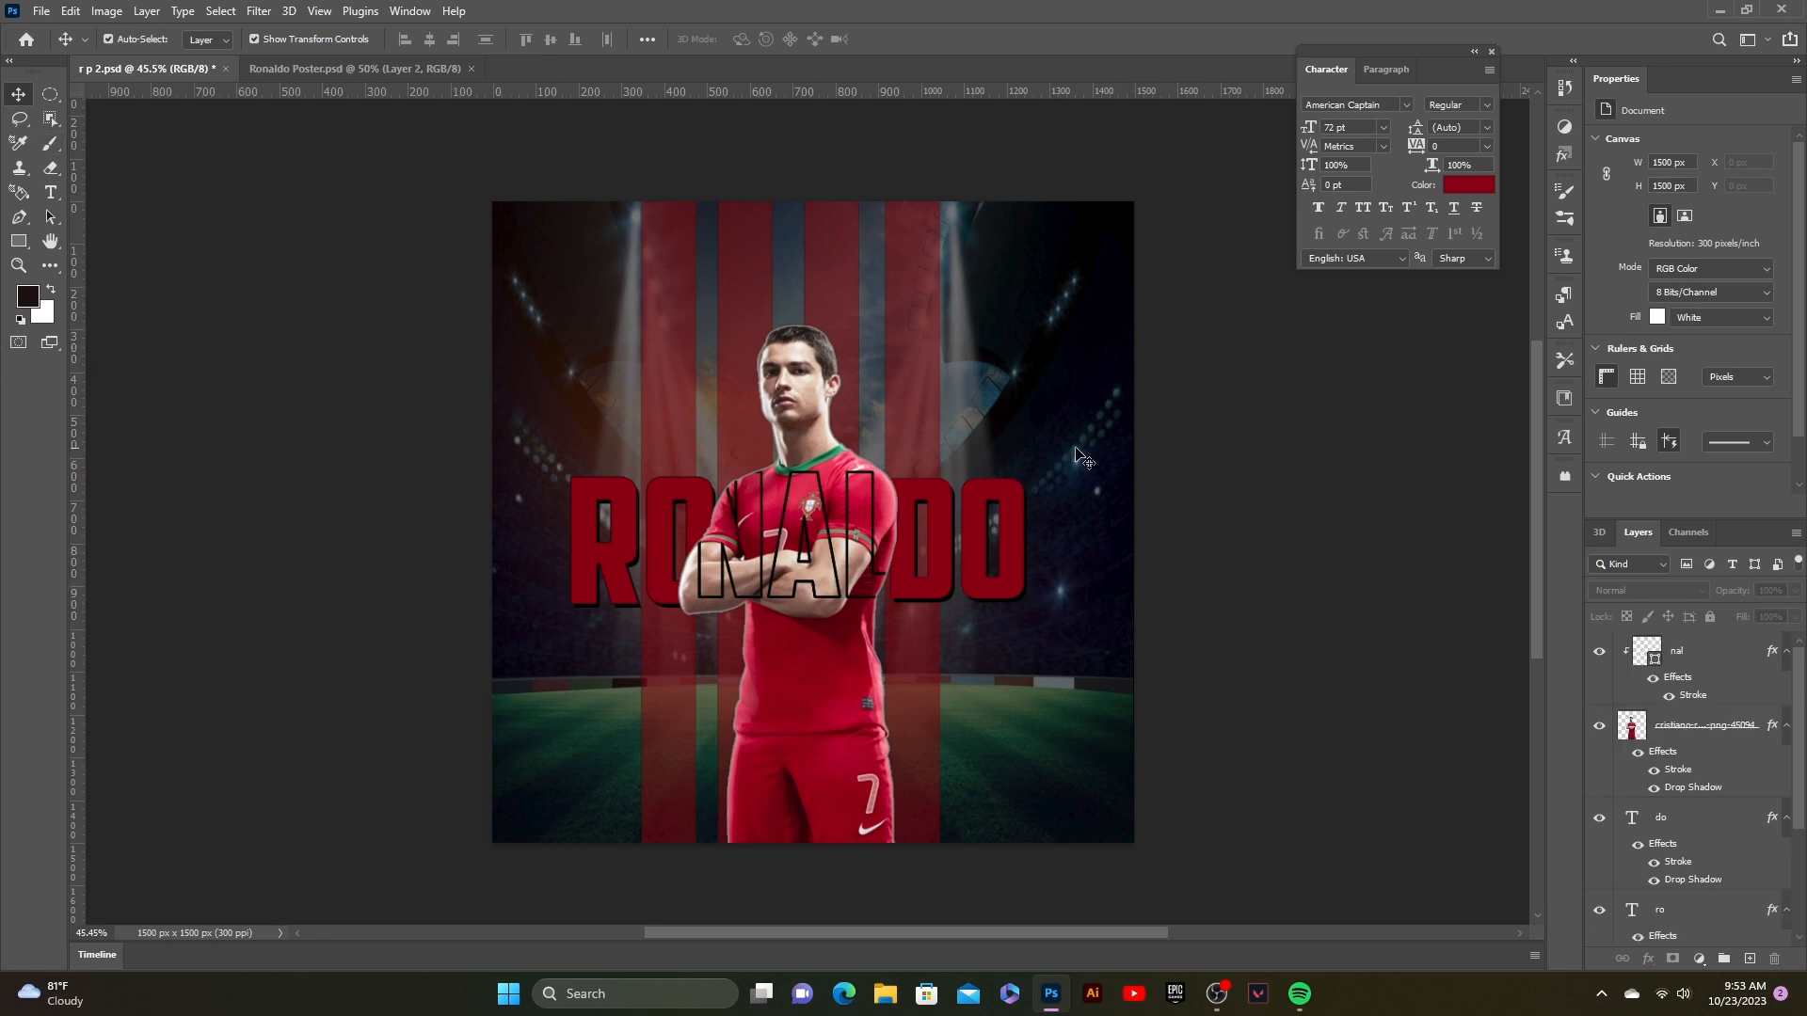
- Paste the red grunge texture into the poster and scale it down to just cover the canvas, about 1513 px square
key(ctrl+v)
key(ctrl)
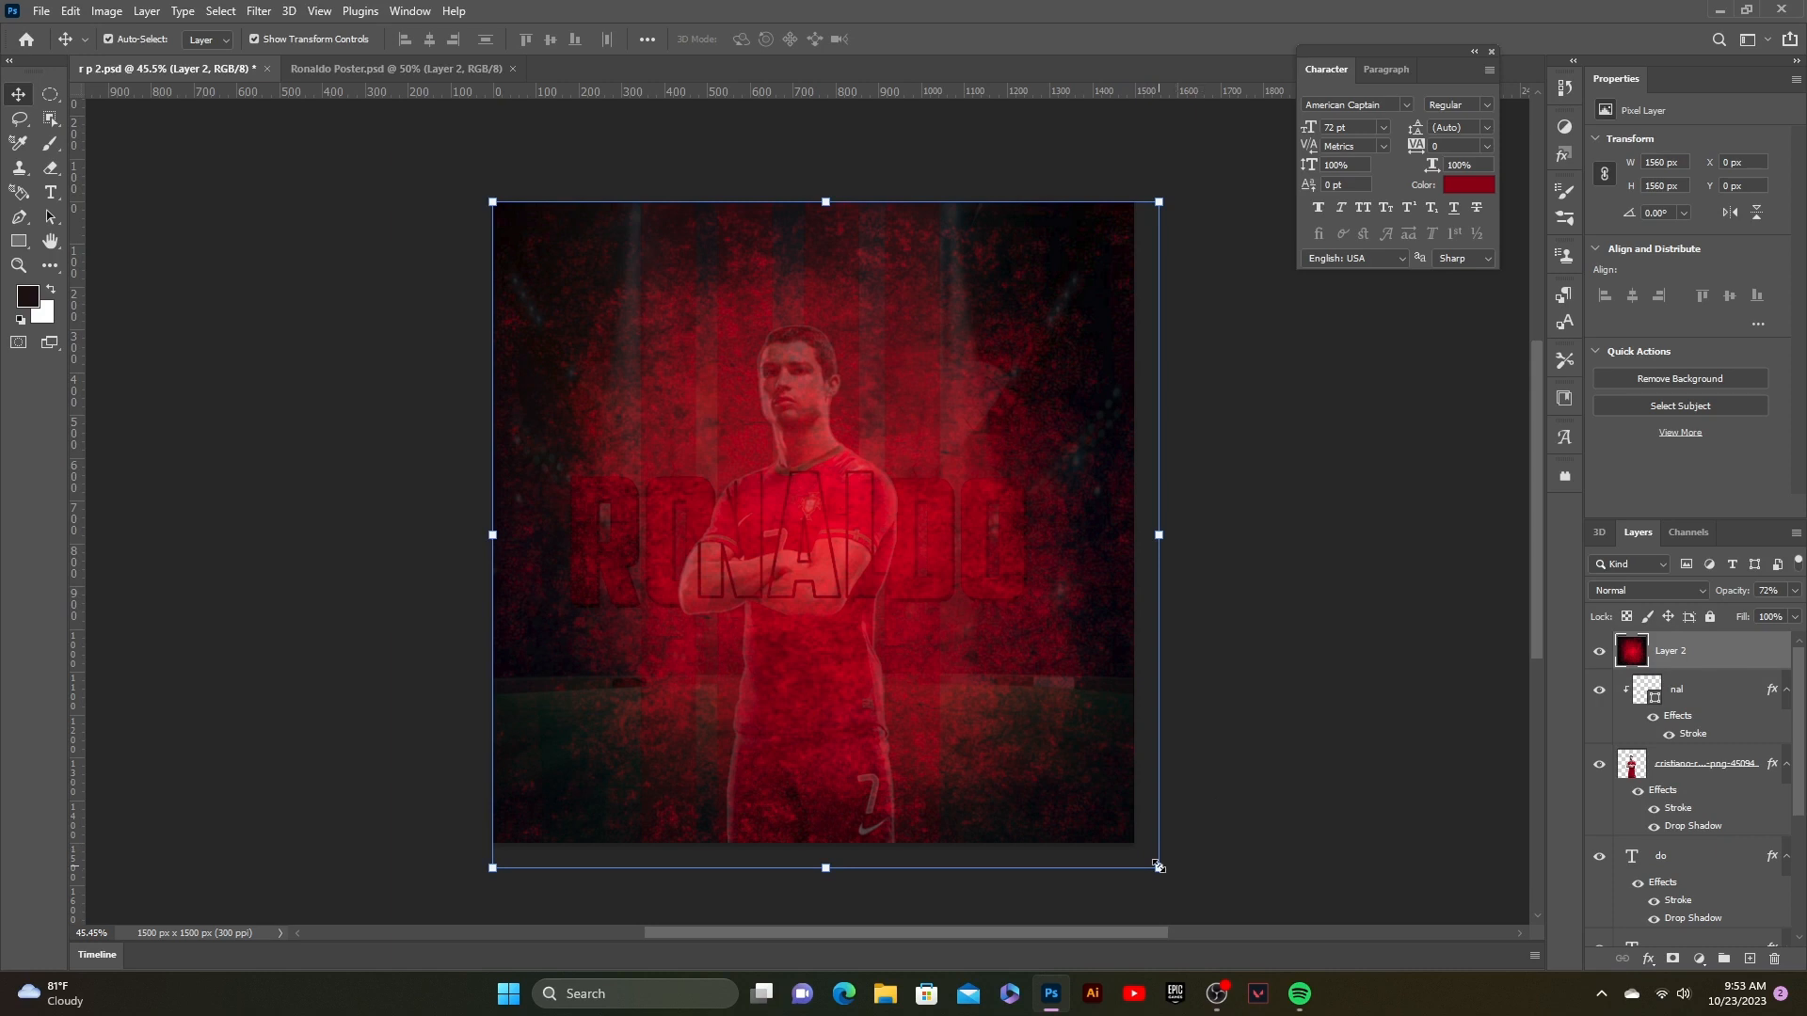
drag(1158, 867, 1004, 881)
key(Return)
click(738, 400)
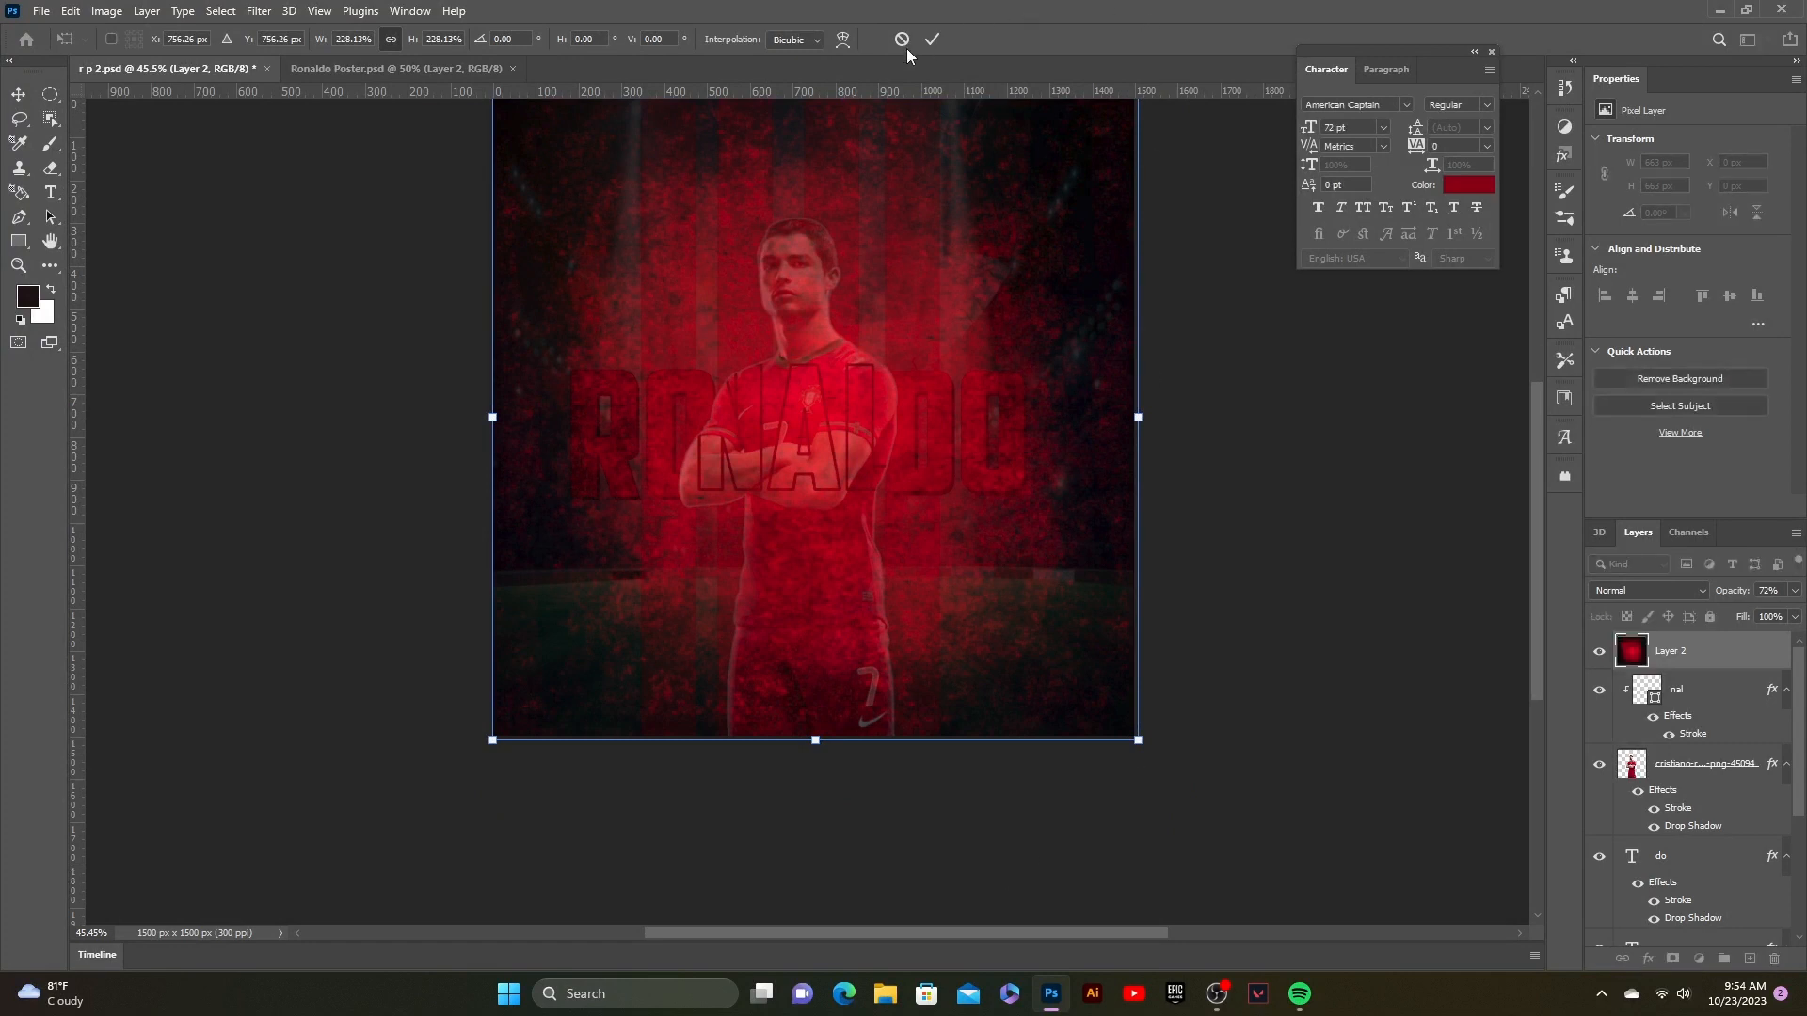
click(932, 38)
- Move the red texture layer directly below the player cutout in the layer order
scroll(1263, 350, down, 2)
scroll(1252, 346, up, 1)
drag(1031, 475, 972, 515)
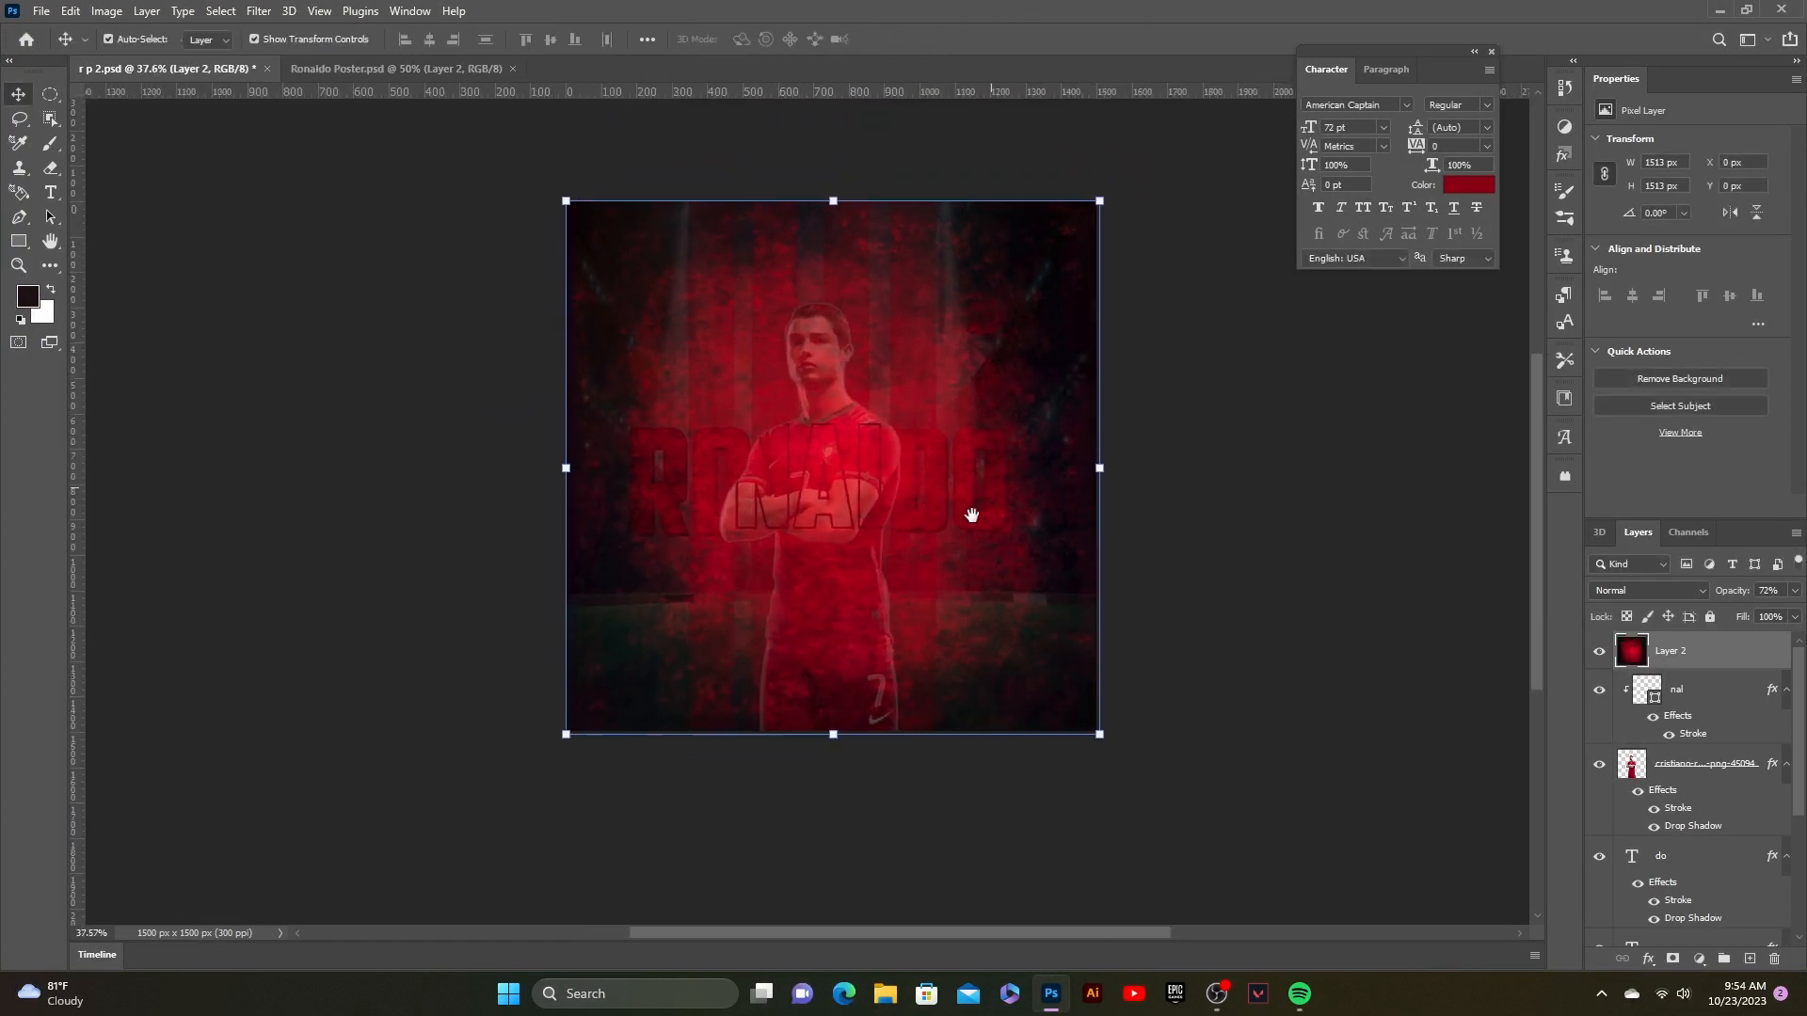
scroll(972, 515, up, 3)
scroll(984, 528, down, 1)
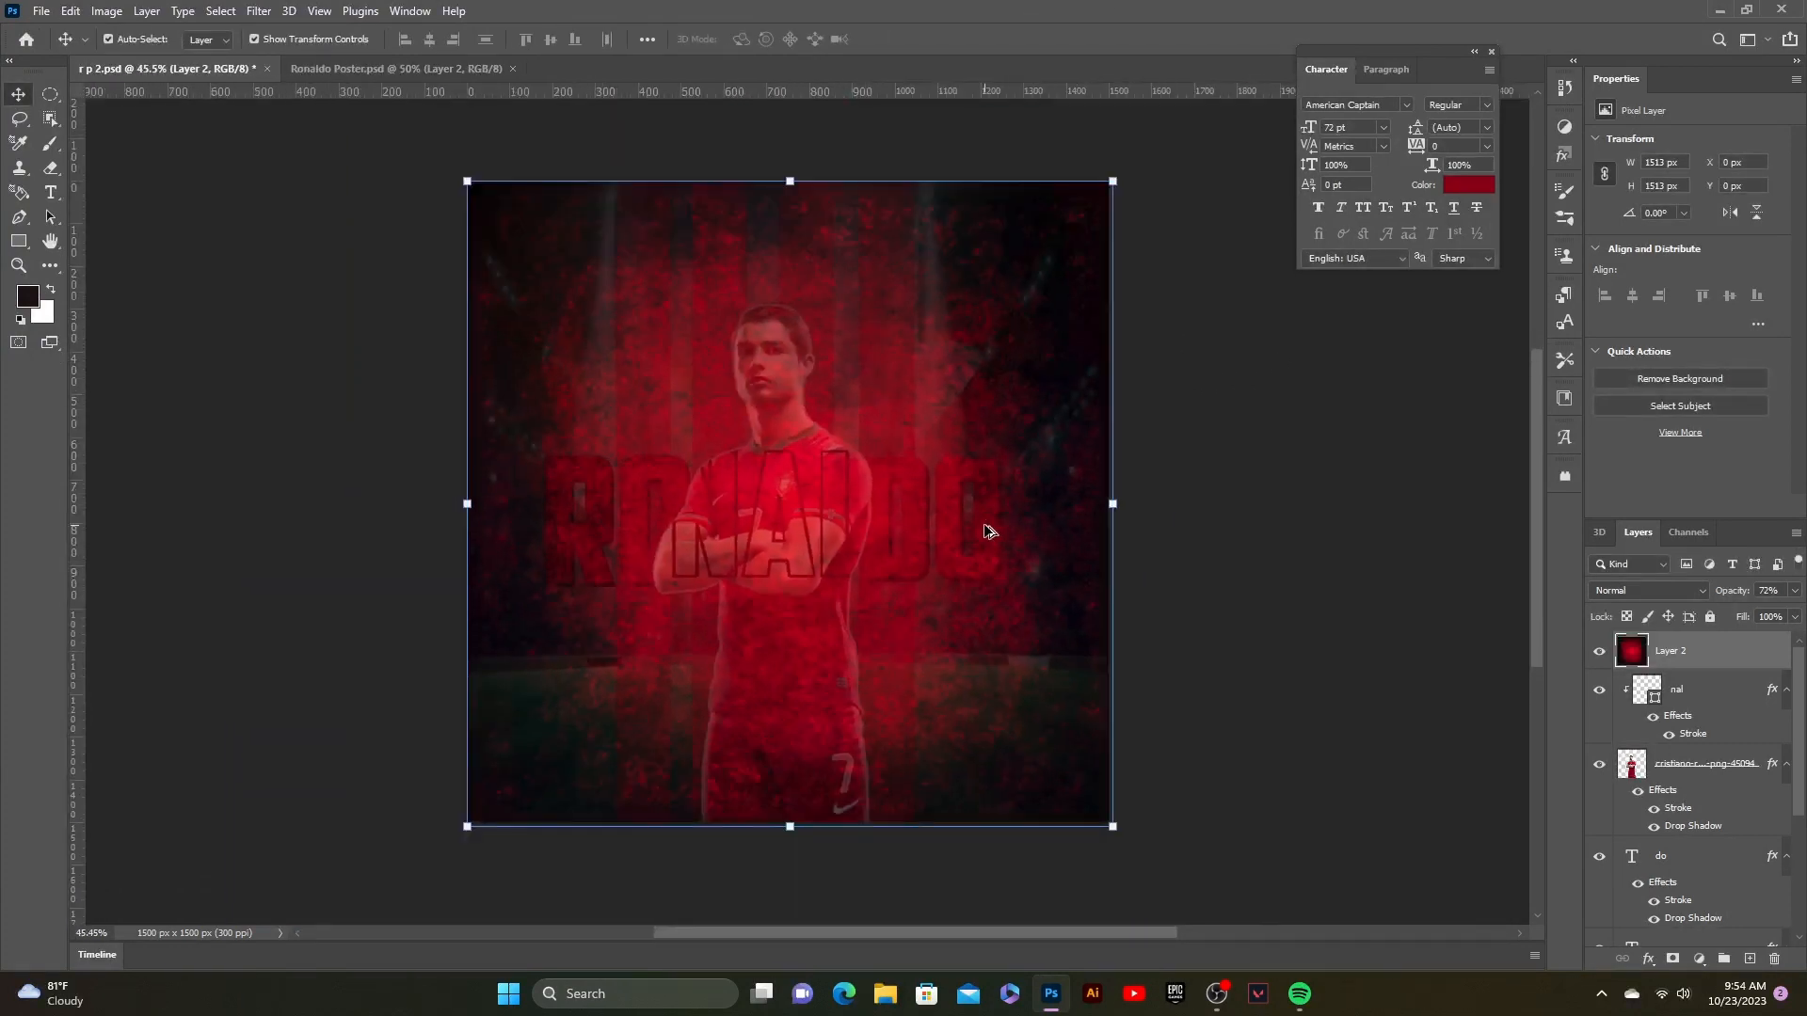
scroll(985, 531, down, 1)
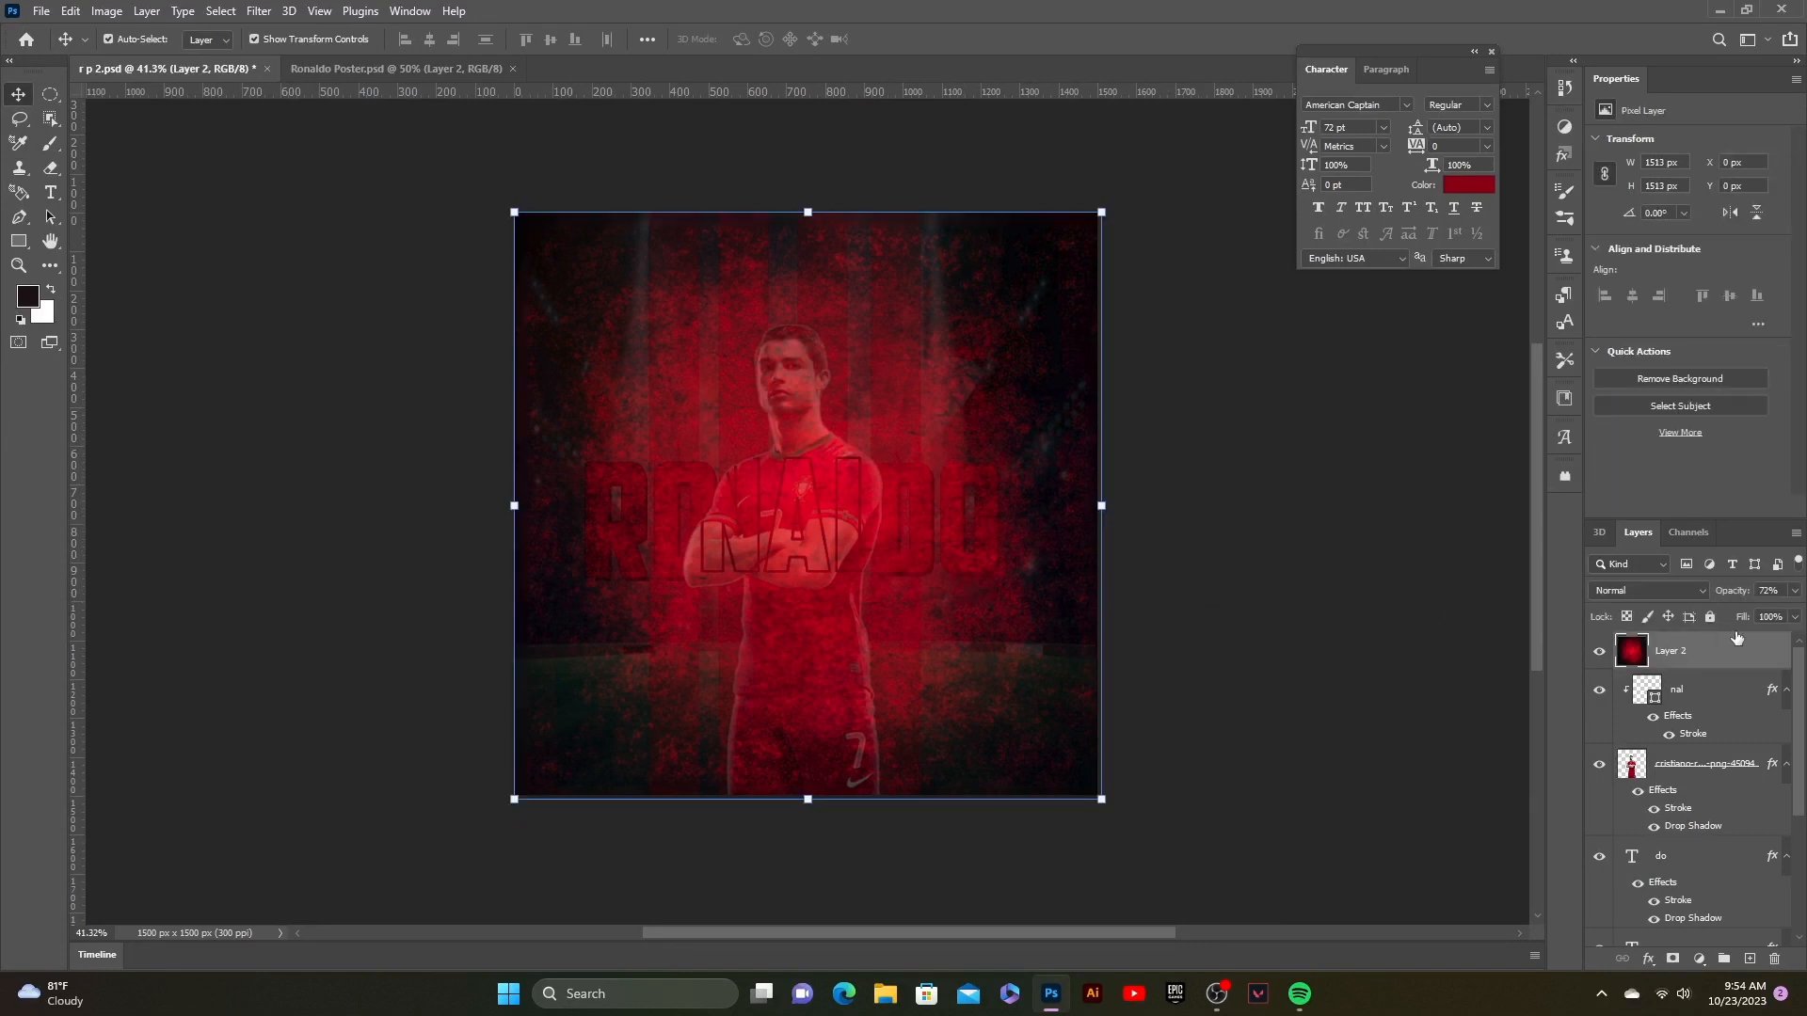
drag(1739, 653, 1739, 840)
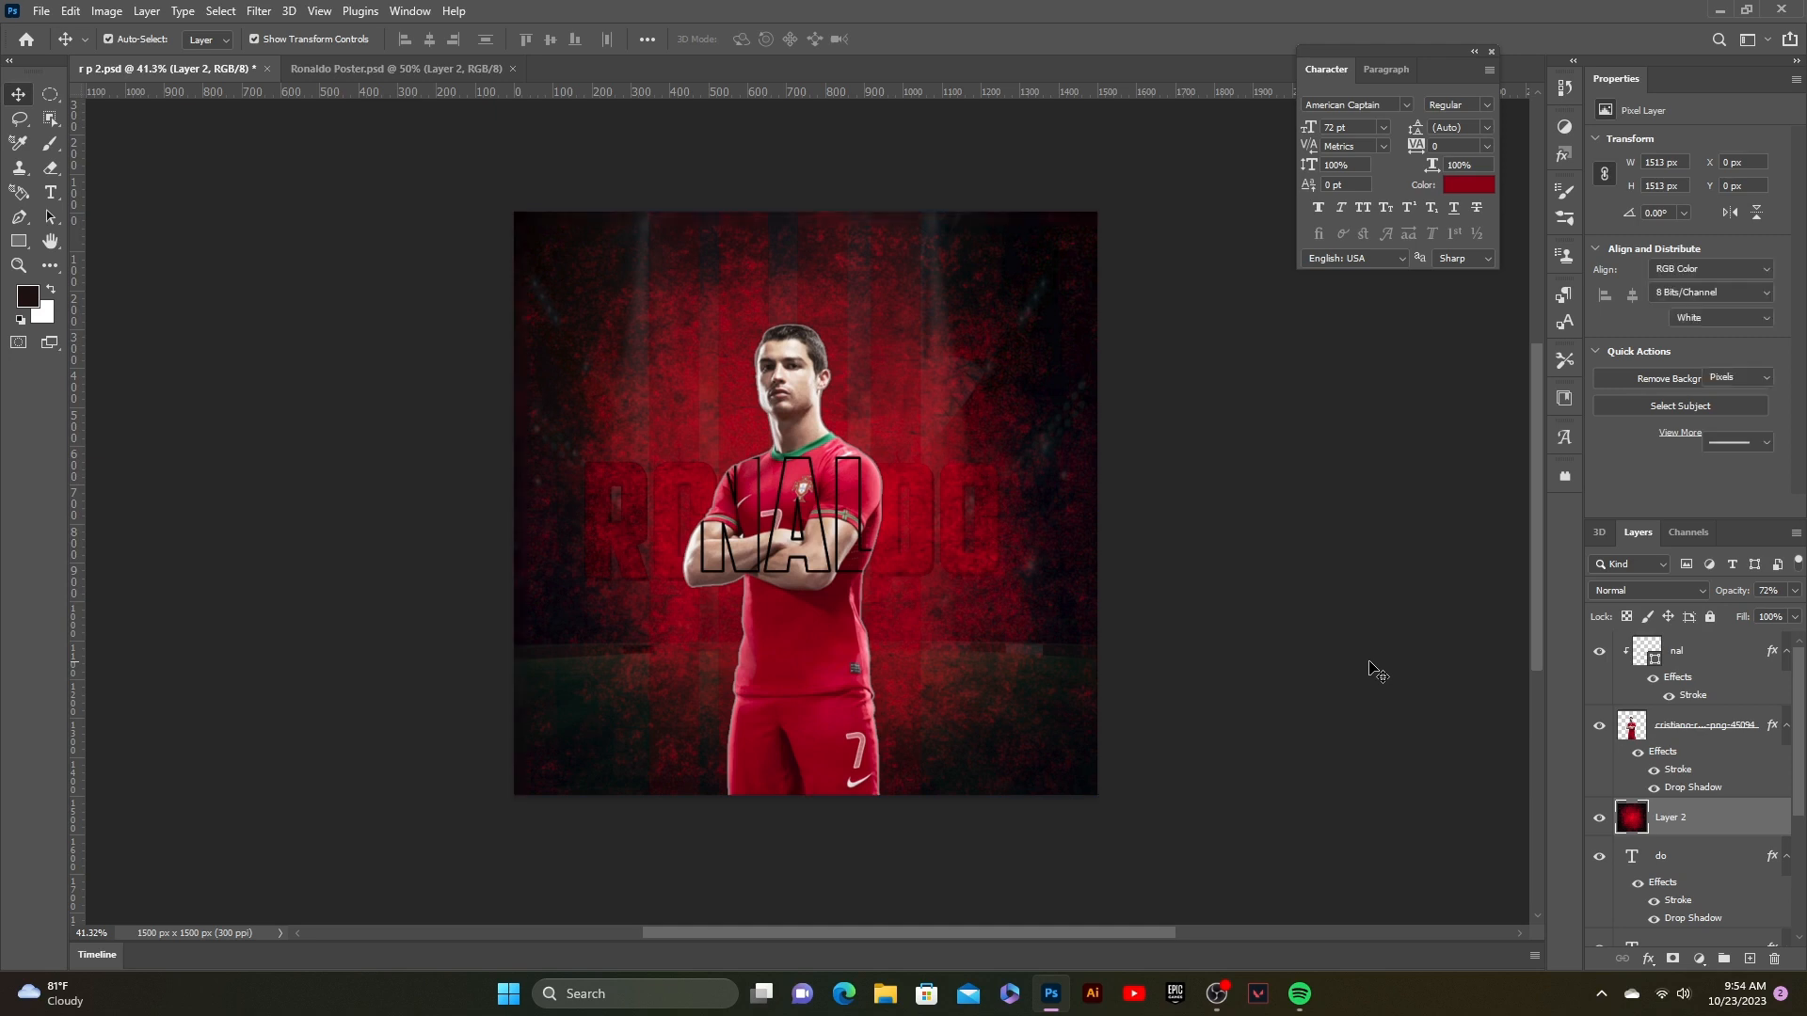
- Reduce the red texture layer's opacity to 25%
click(1779, 592)
text(62)
key(Return)
text(39)
key(Return)
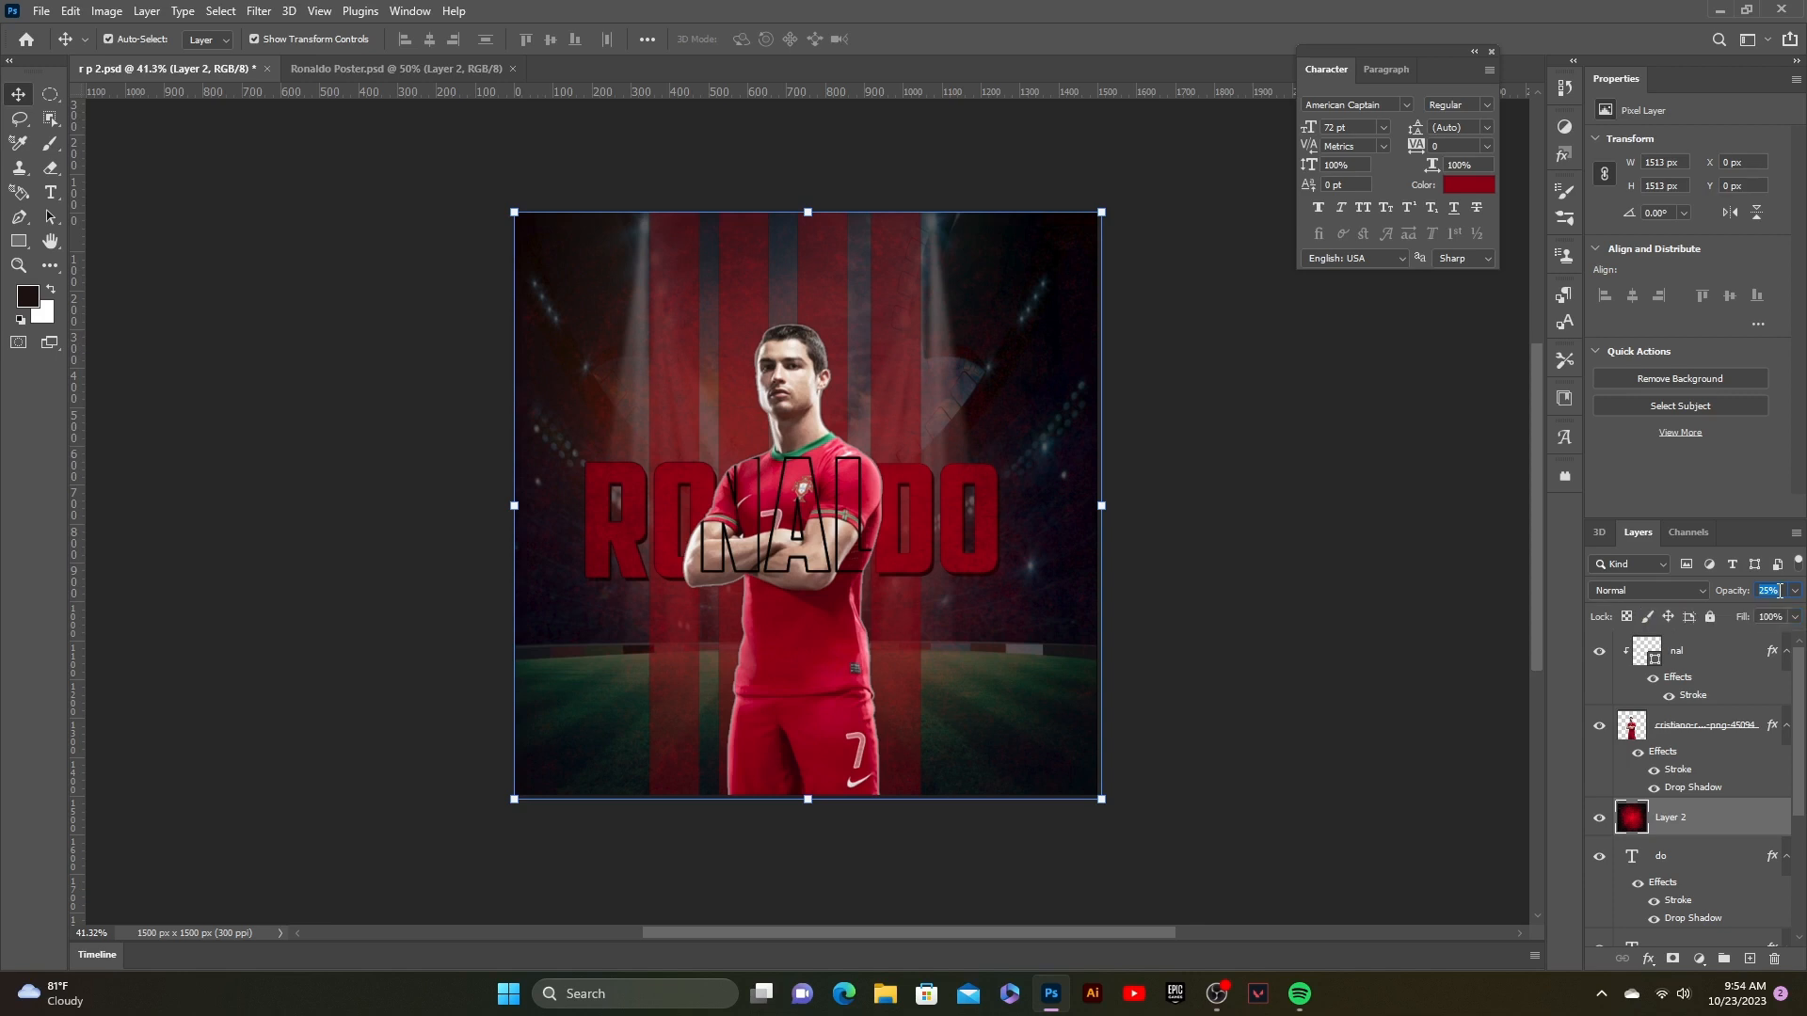
click(1469, 584)
scroll(436, 583, up, 1)
click(573, 475)
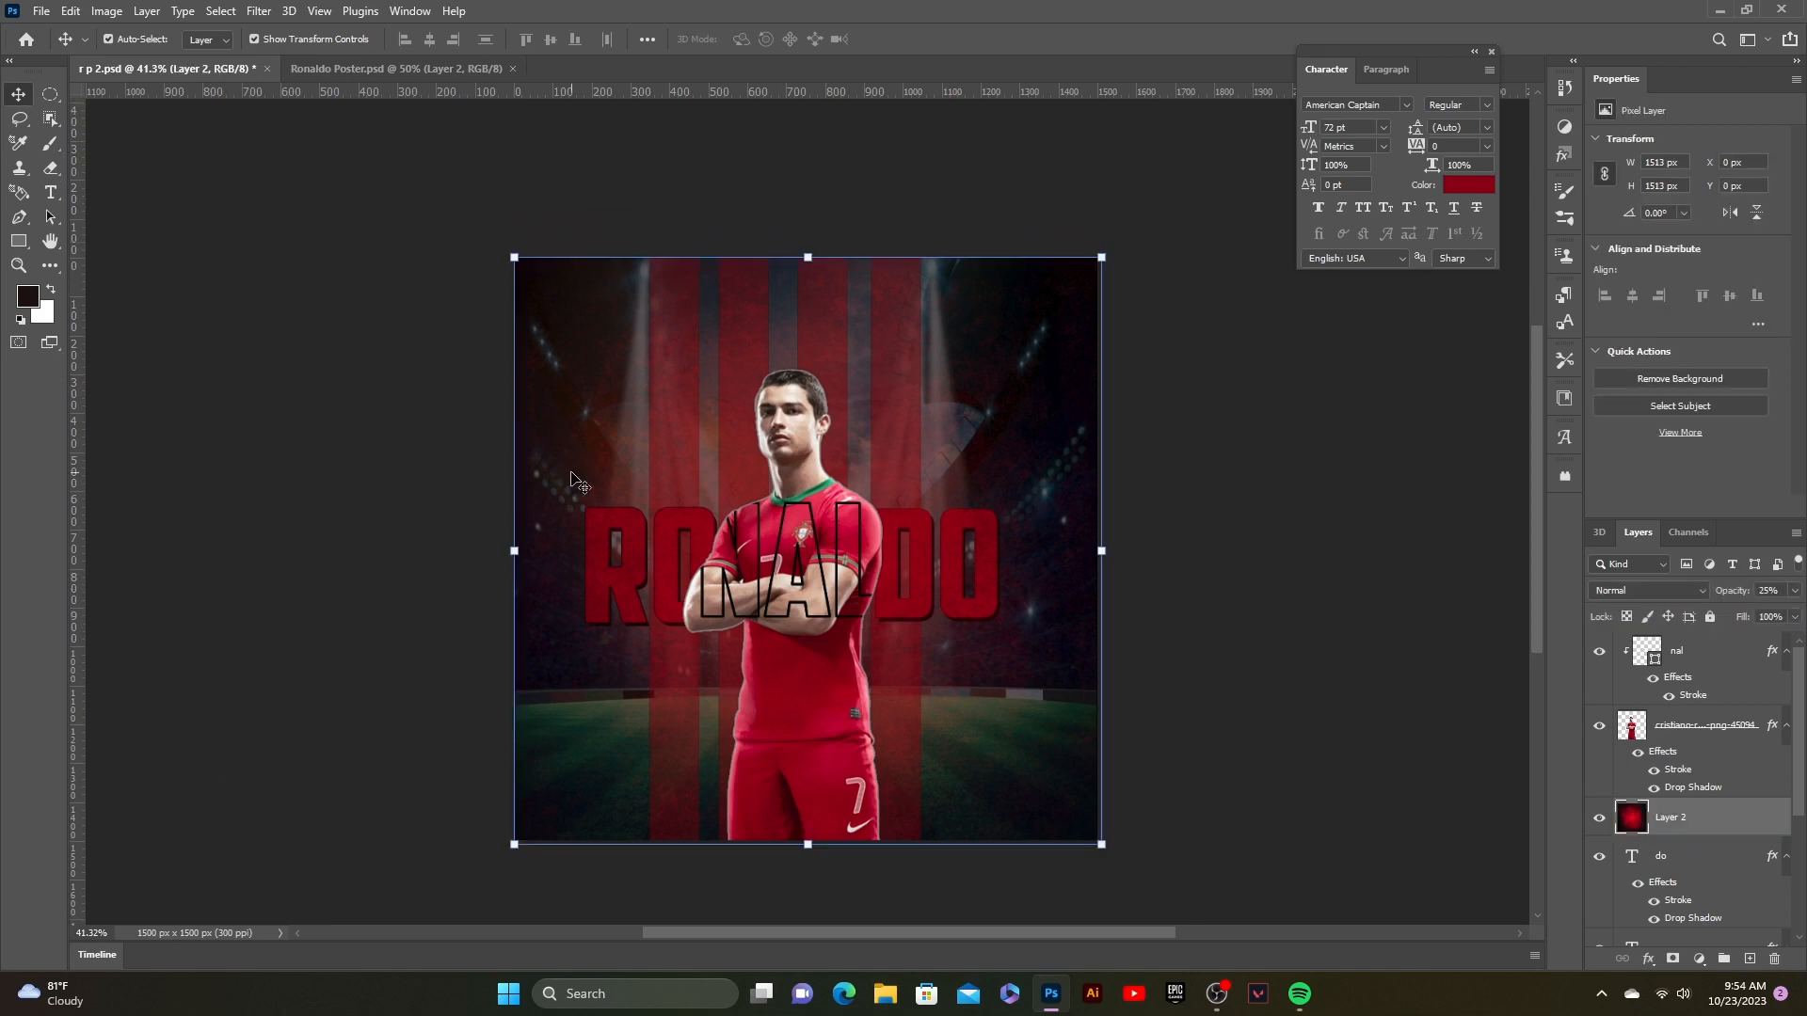
- Select the stadium image layer and set the Brush tool's foreground color to dark red #470101
scroll(1635, 712, down, 4)
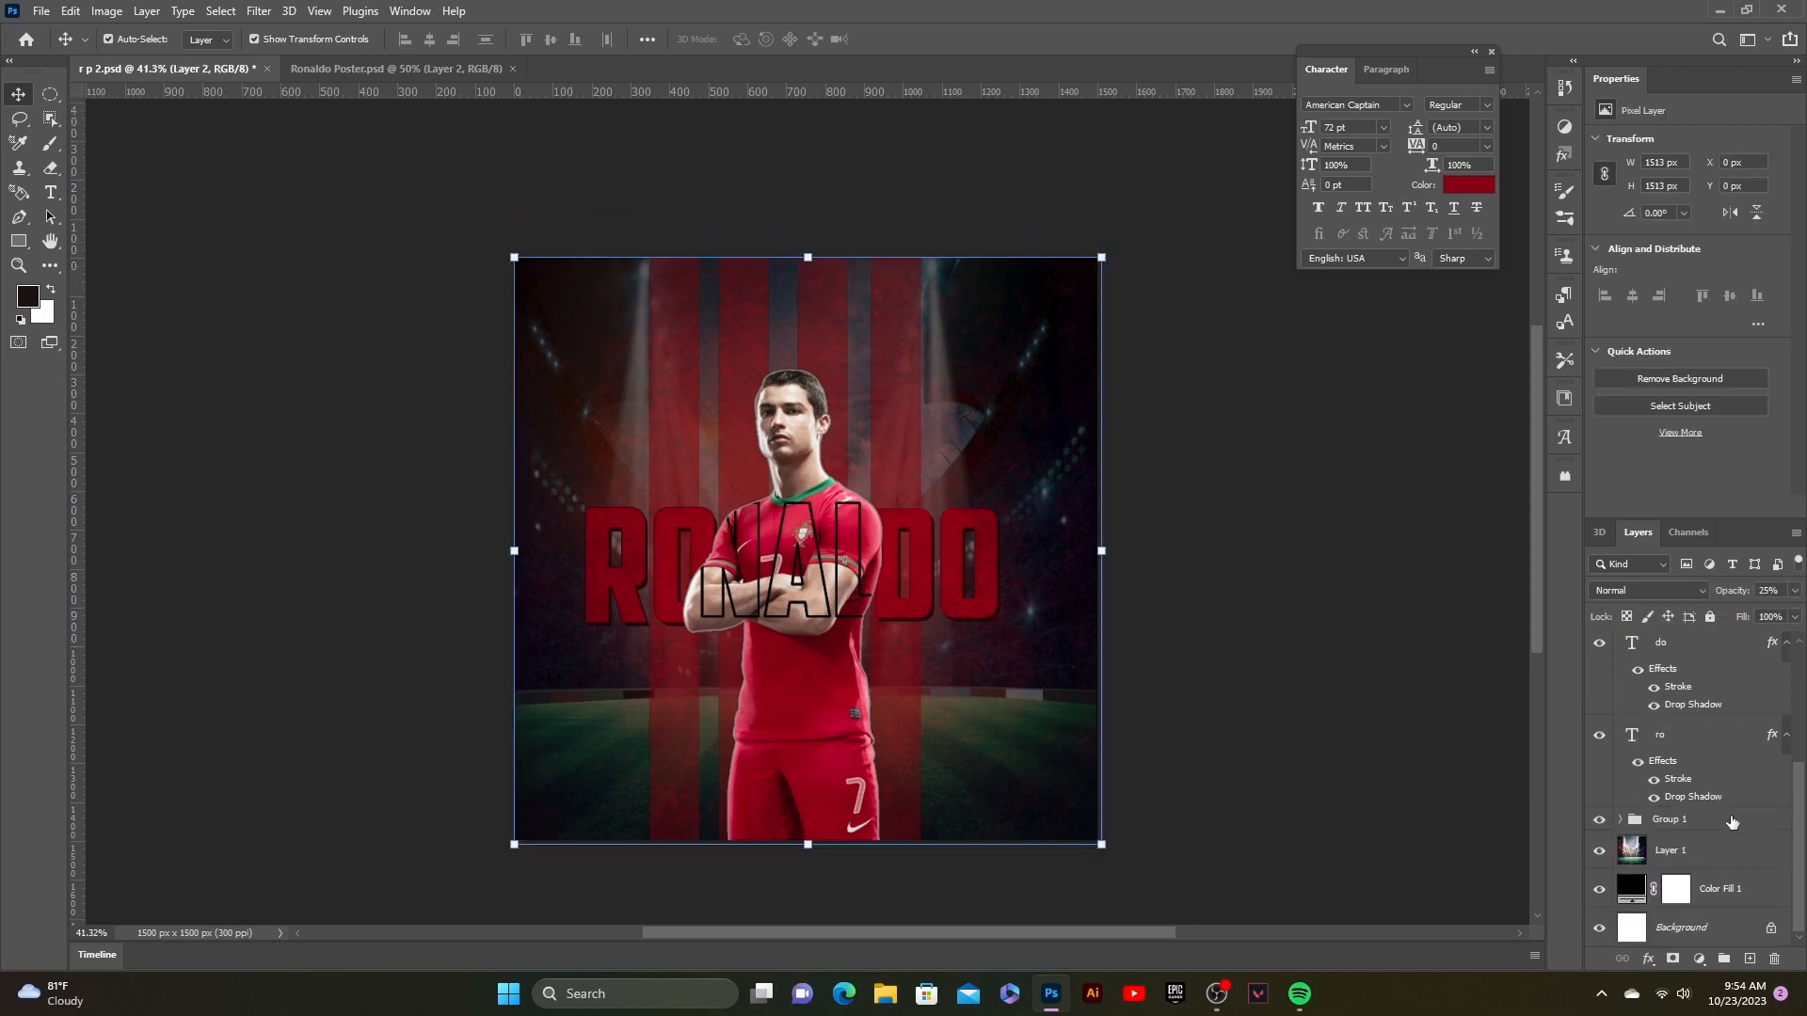
click(1707, 845)
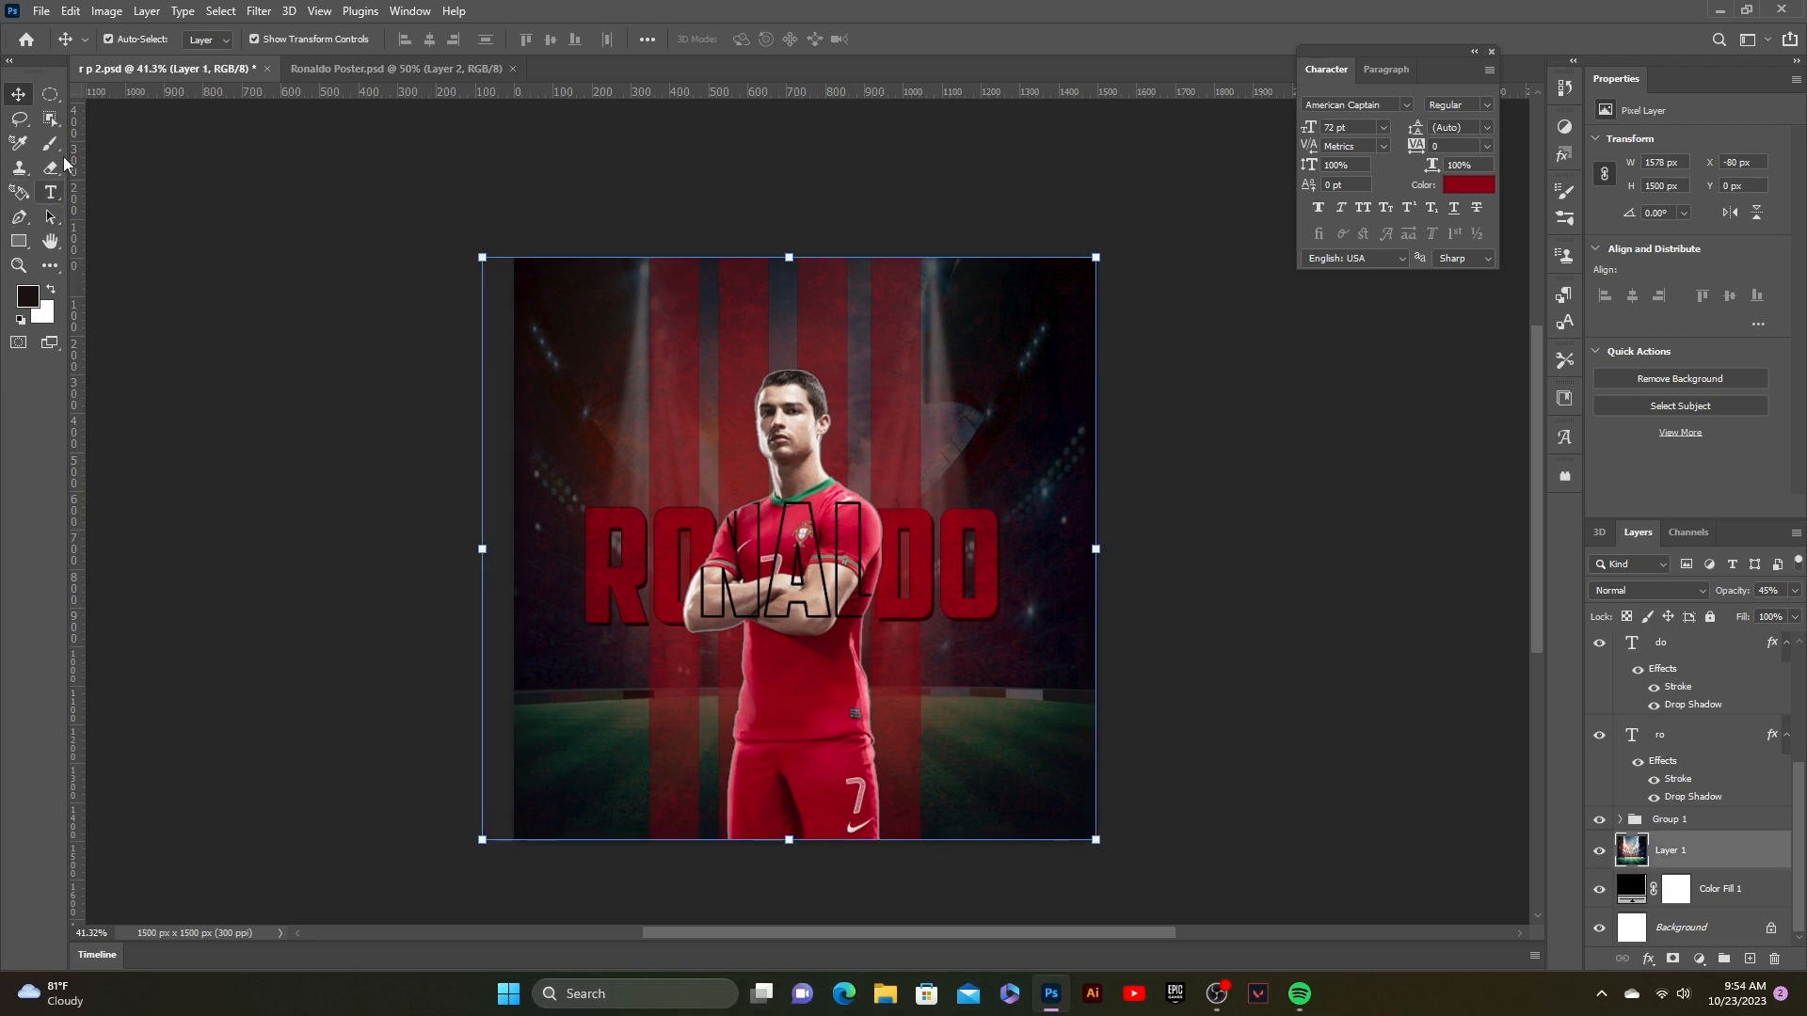
click(50, 143)
click(26, 298)
click(1344, 704)
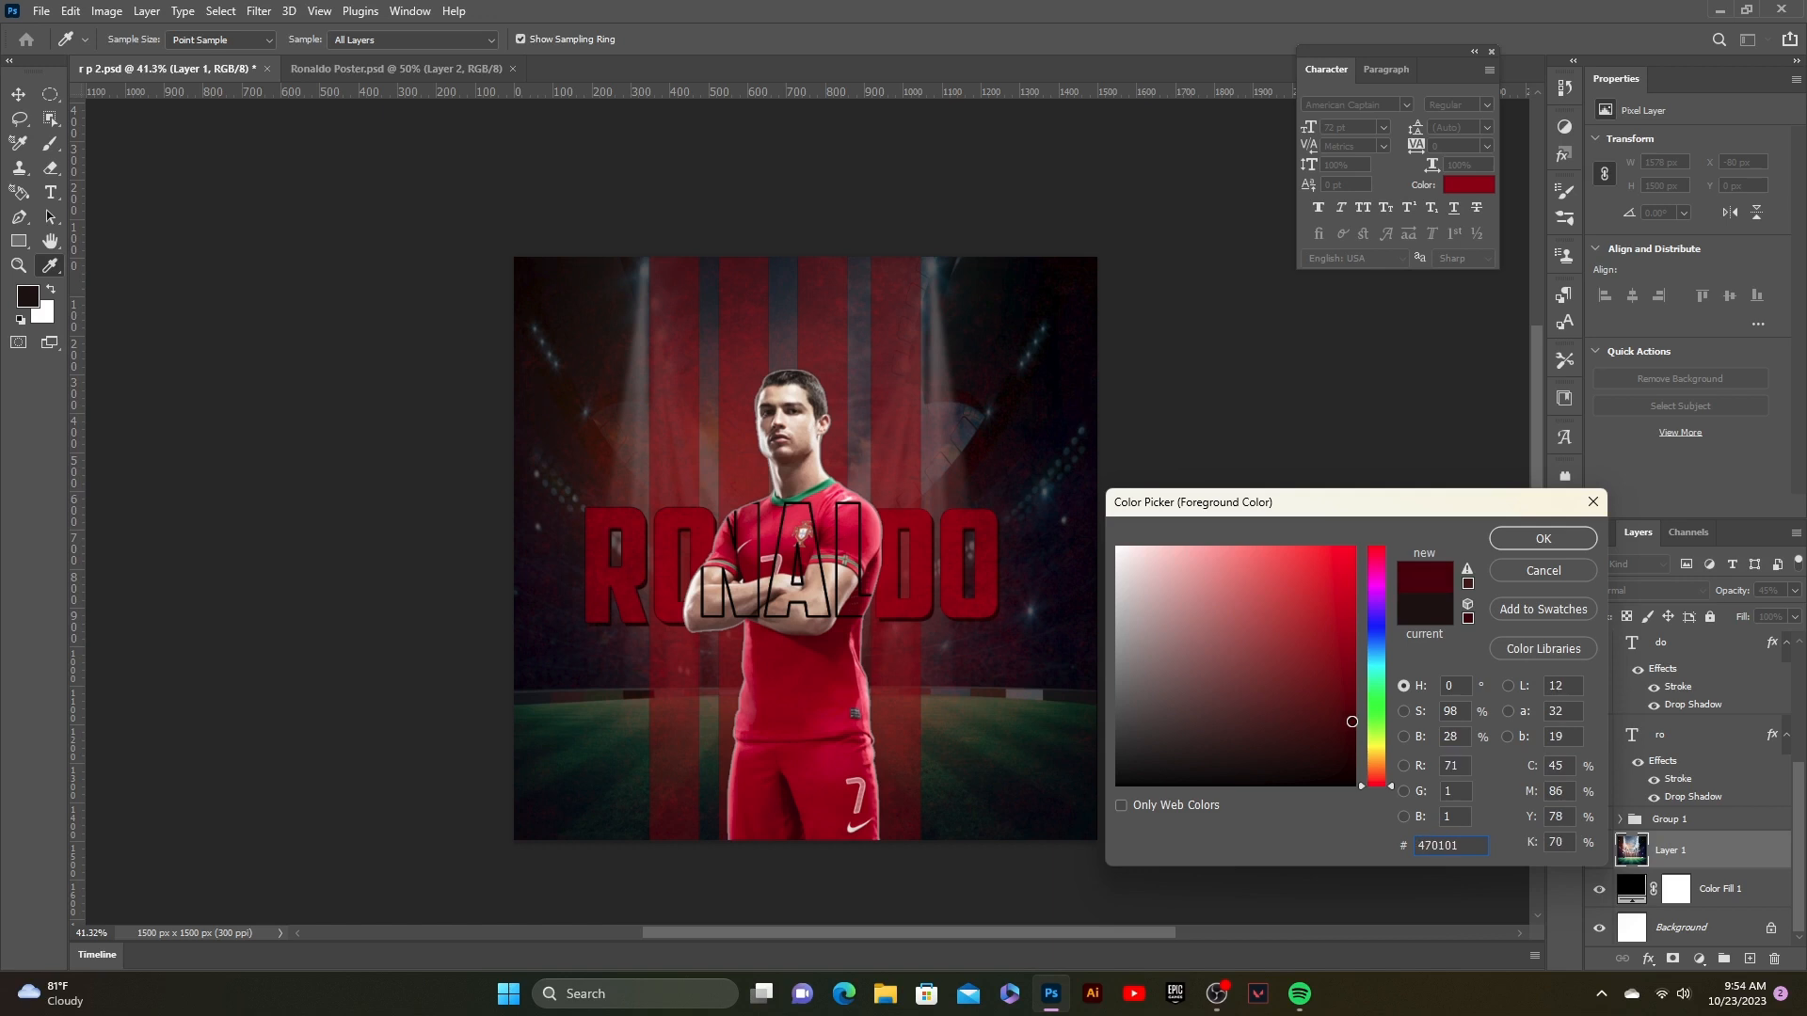
click(1544, 539)
key(b)
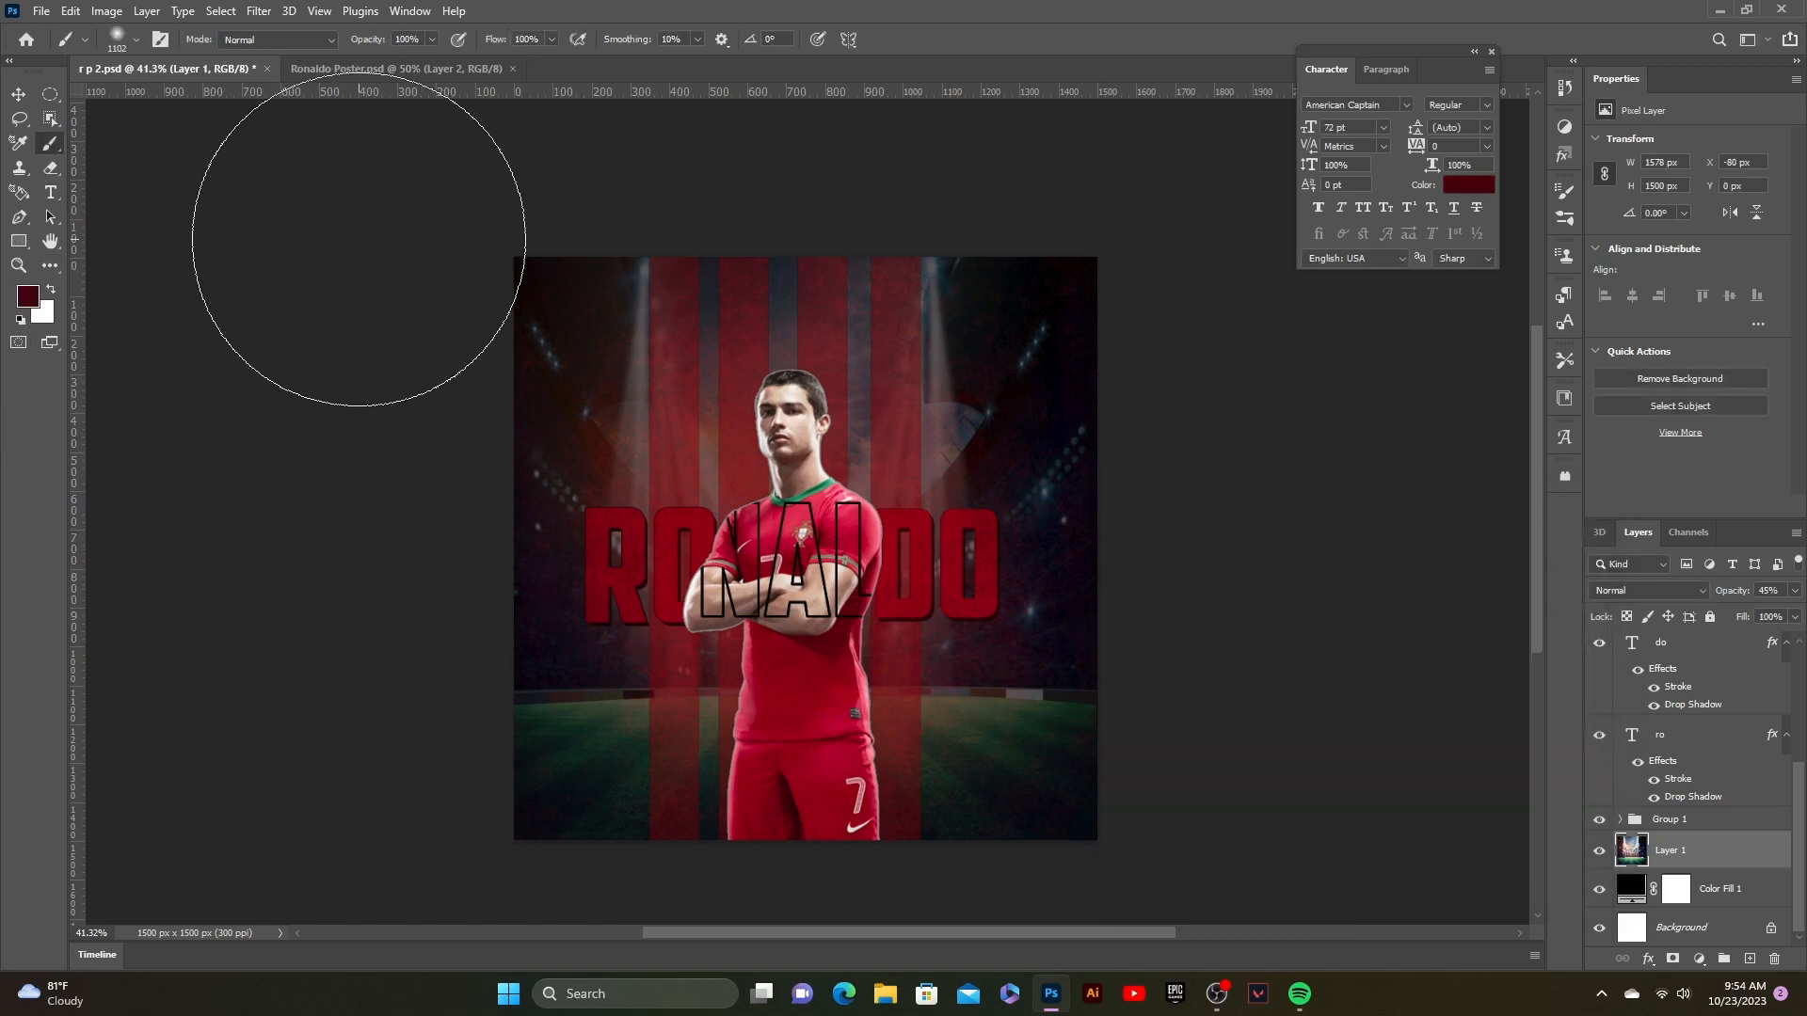
- Paint dark red around the edges of the stadium layer with a soft 1102 px brush
scroll(456, 323, up, 1)
scroll(513, 593, down, 4)
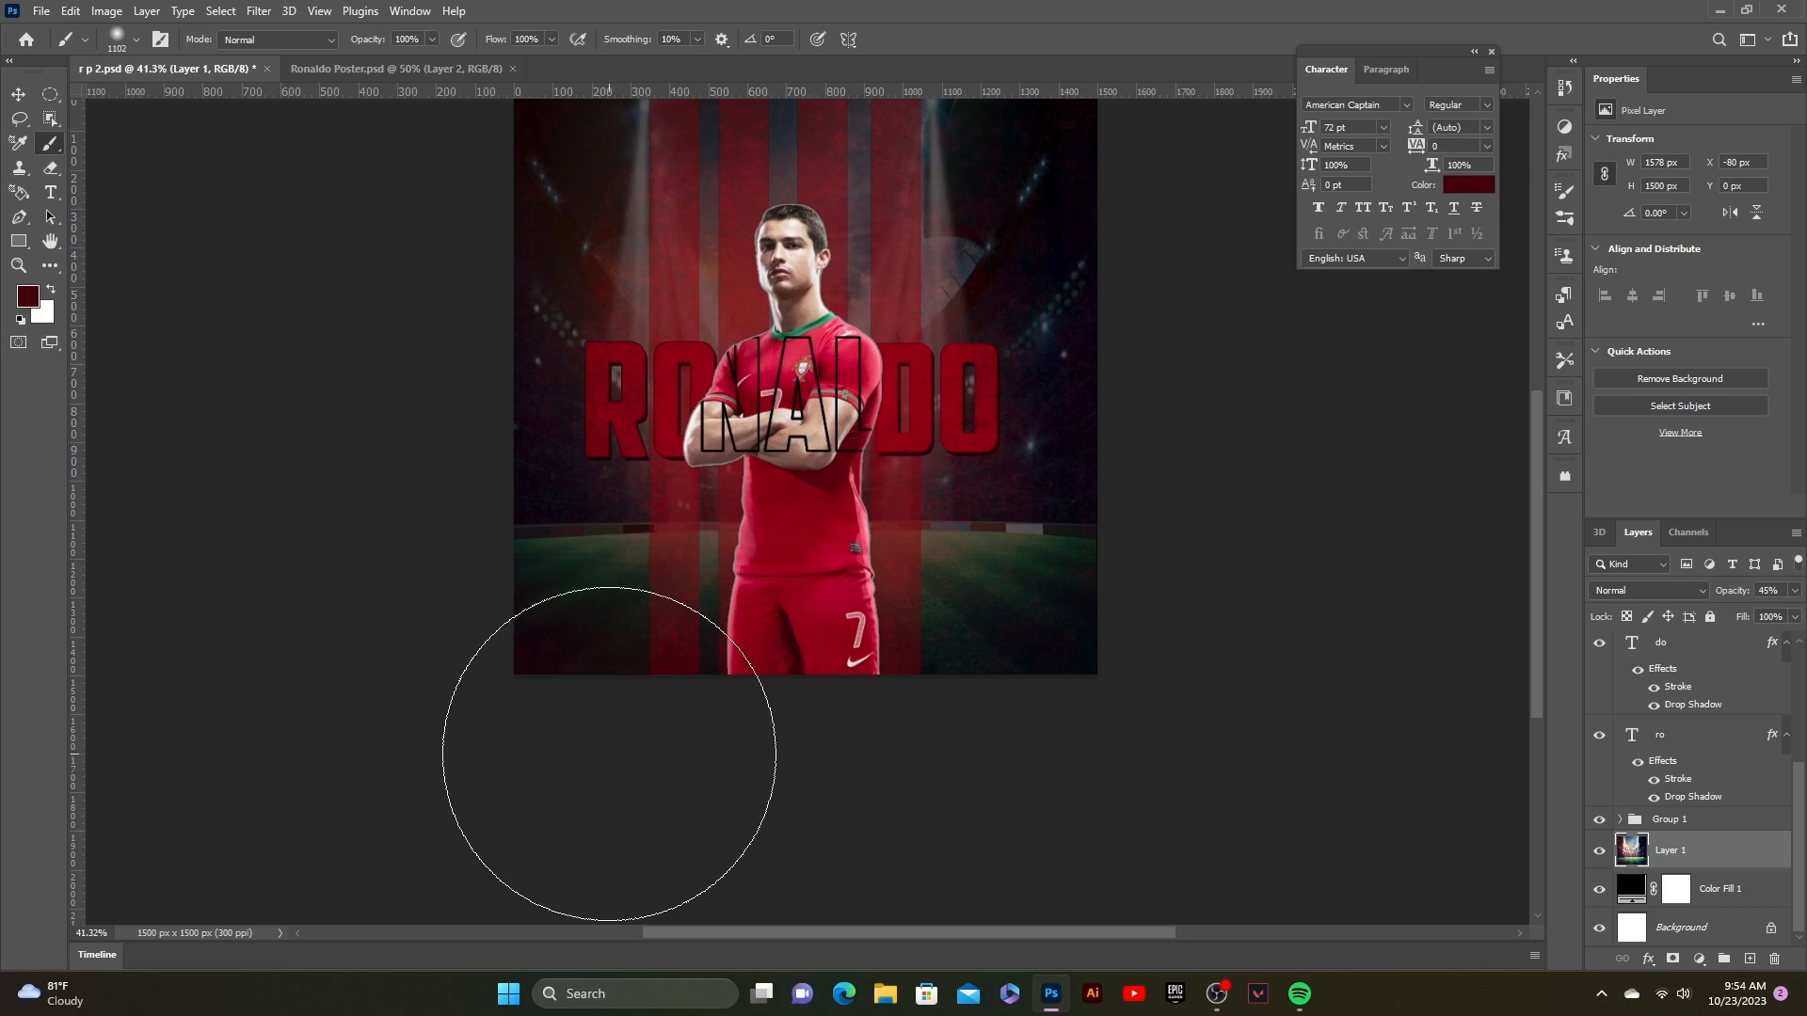
scroll(621, 776, down, 1)
scroll(634, 797, down, 1)
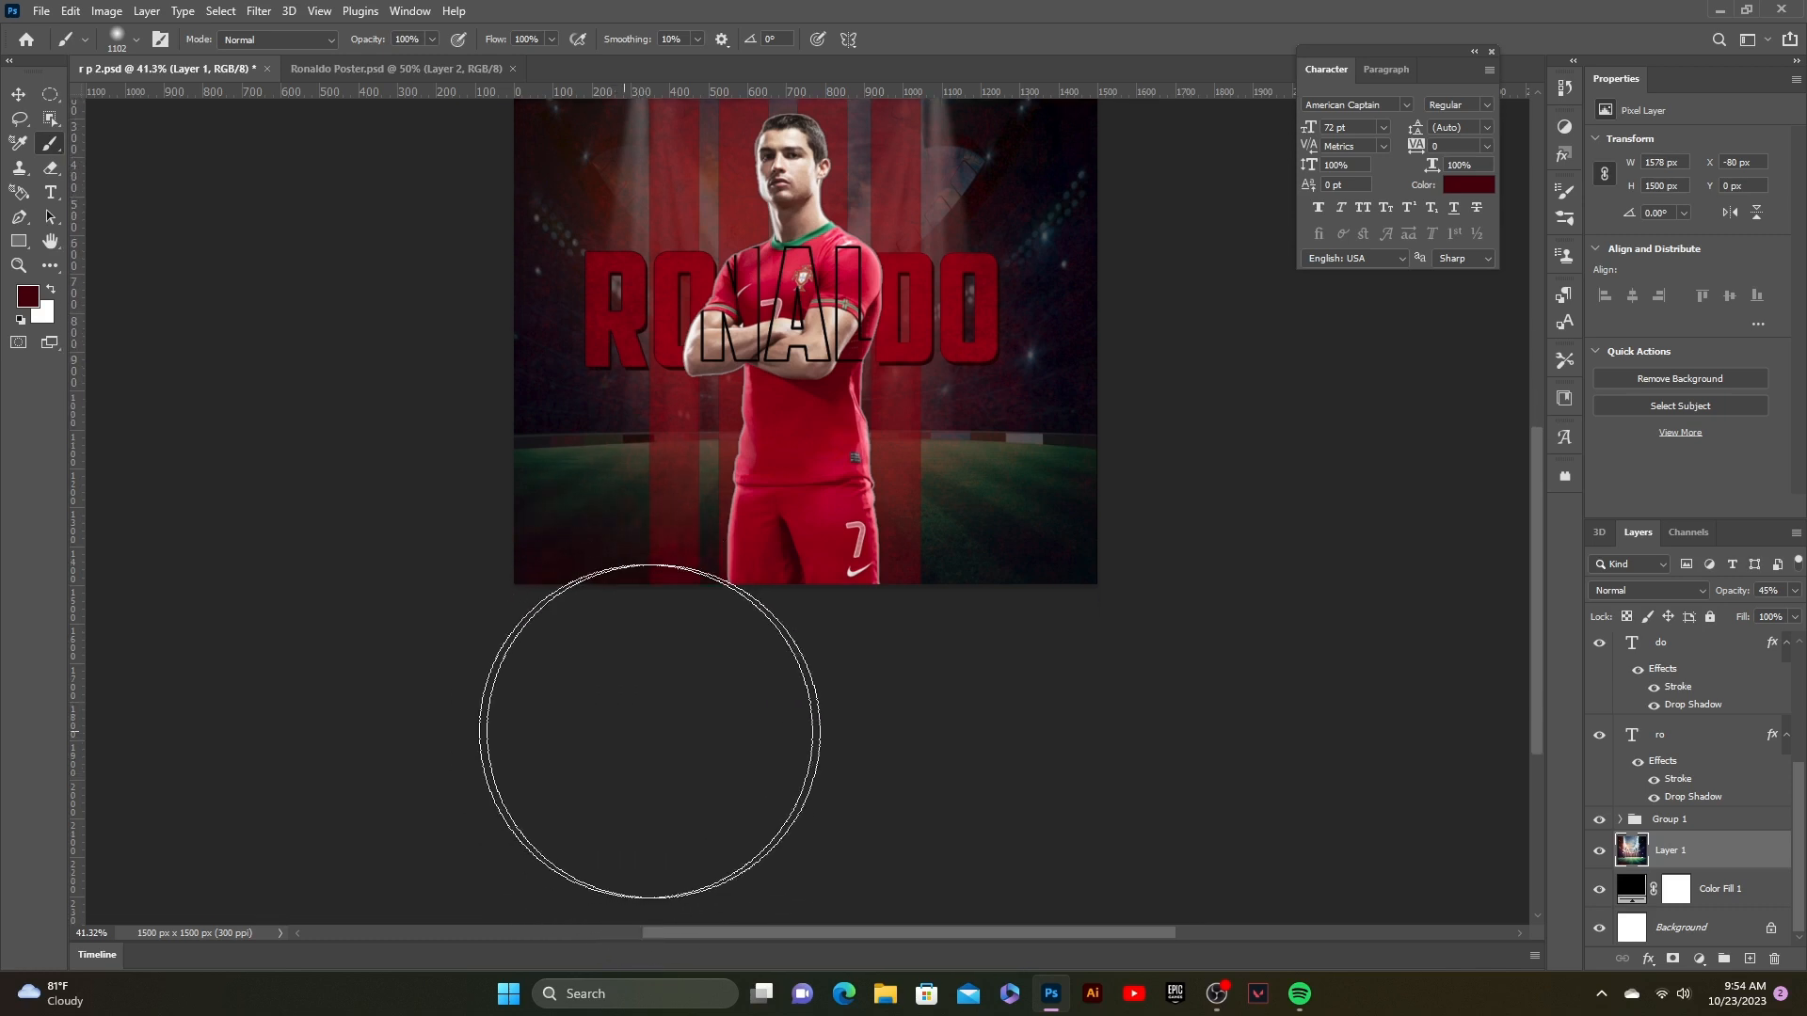
mouse_move(843, 730)
mouse_down()
mouse_move(1047, 720)
mouse_move(707, 718)
mouse_up()
scroll(707, 718, up, 3)
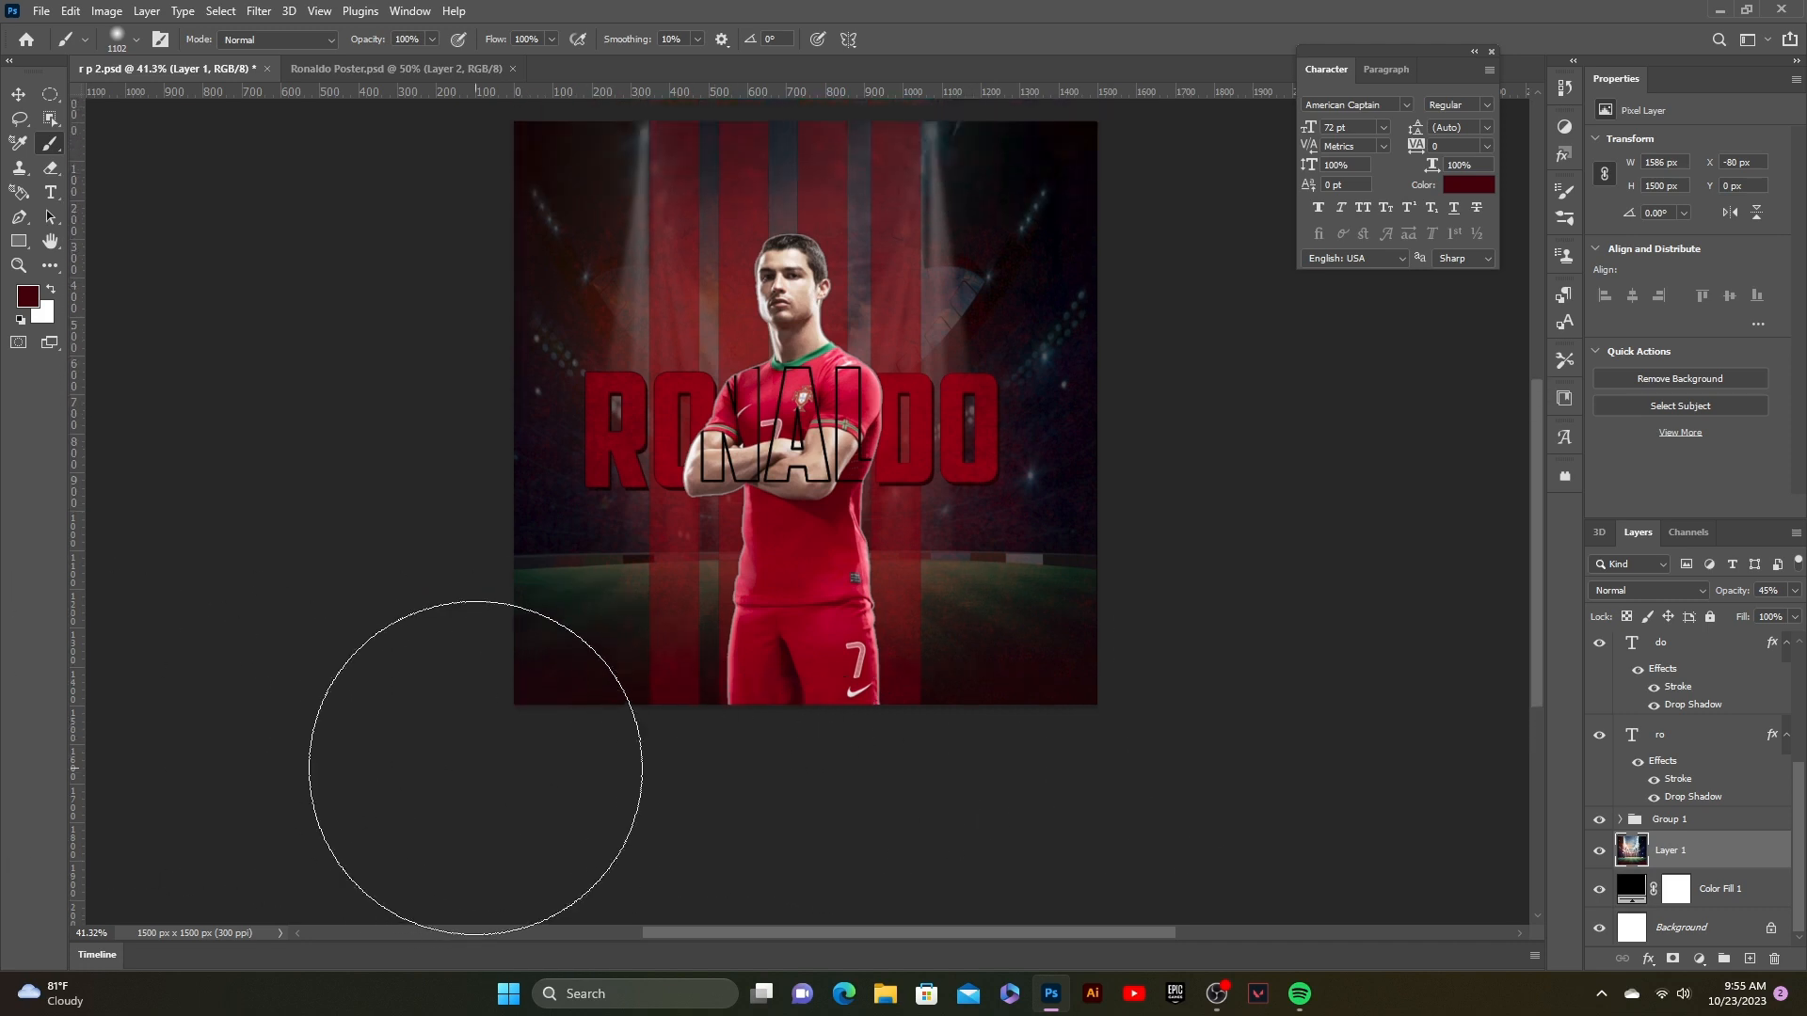
scroll(376, 586, up, 2)
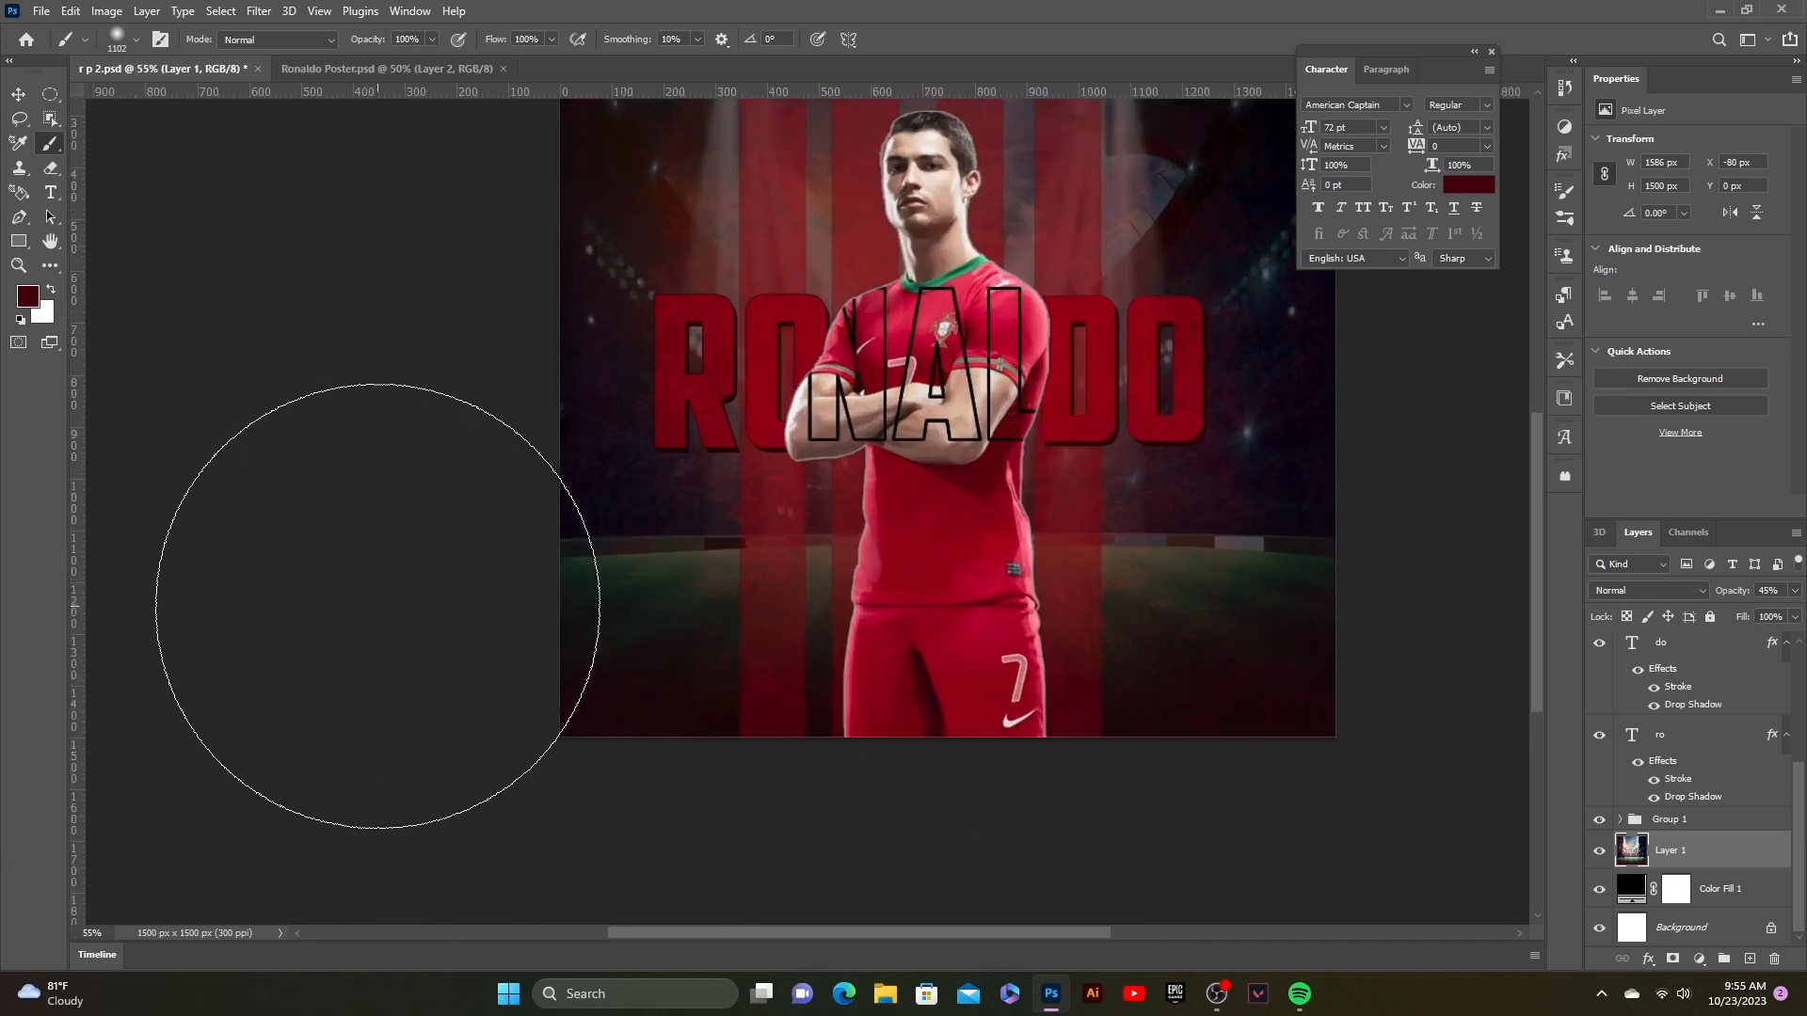
scroll(381, 602, down, 4)
scroll(505, 585, left, 1)
scroll(505, 584, up, 4)
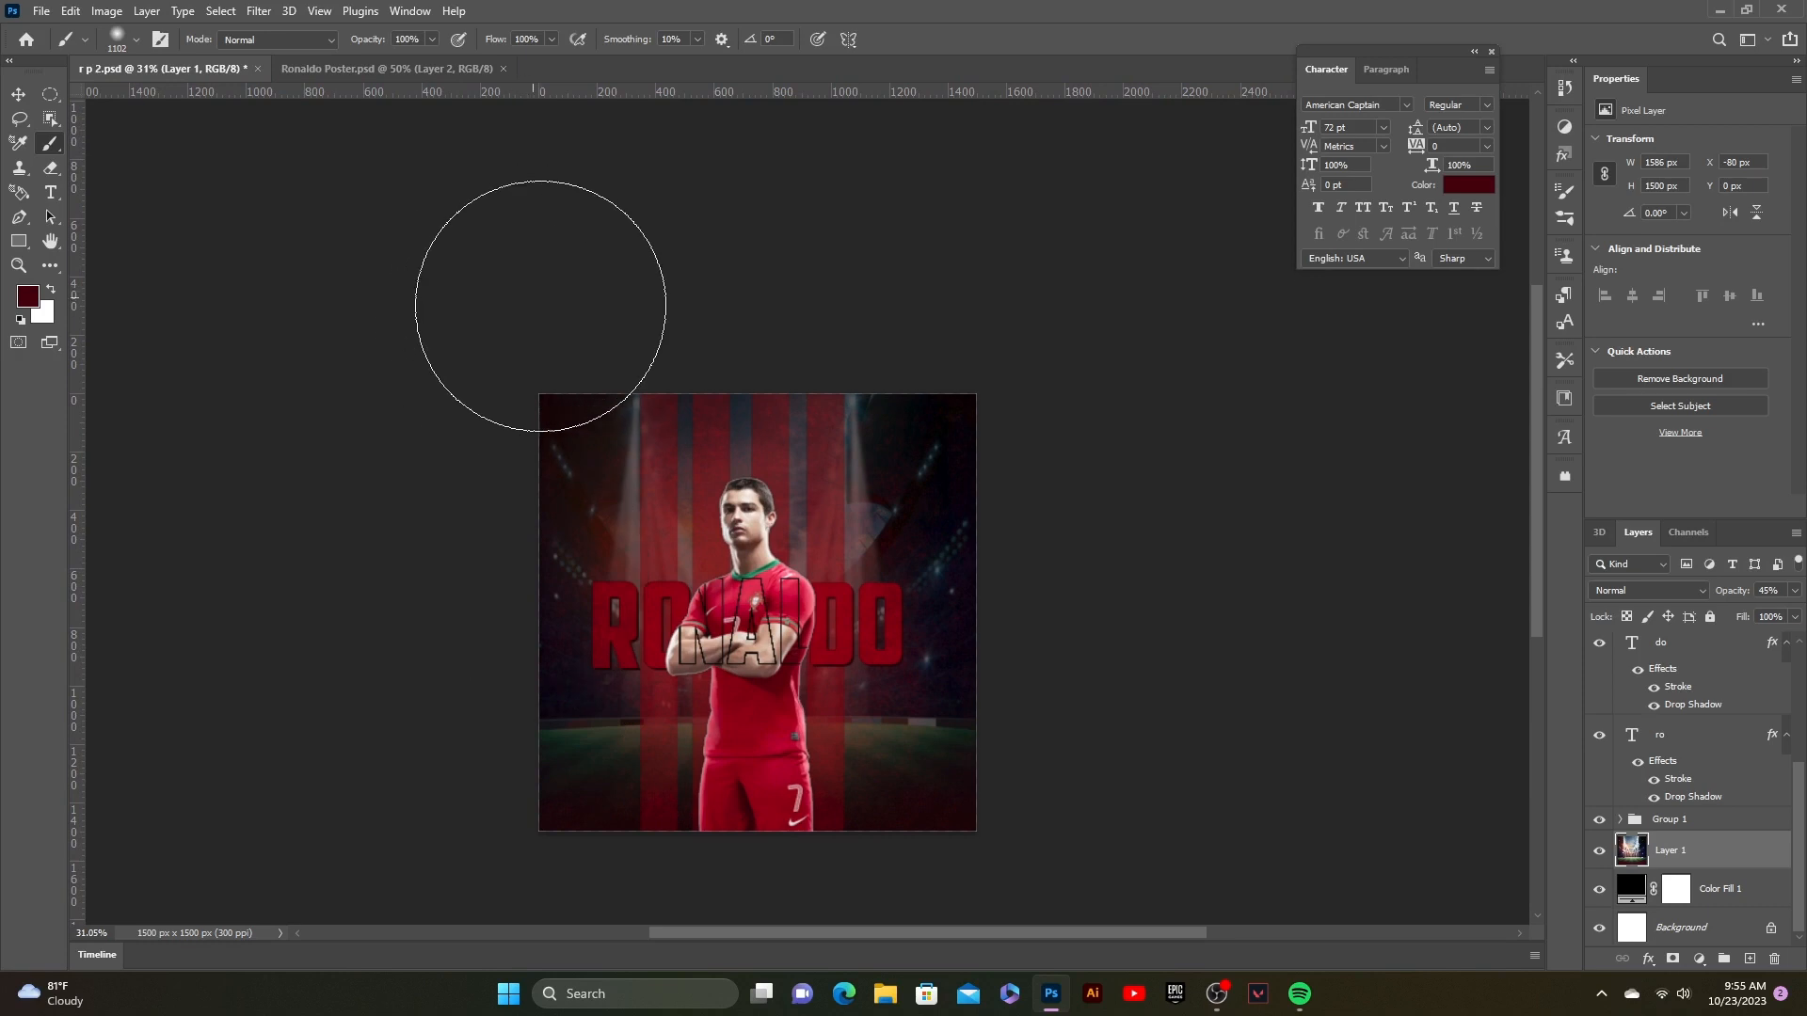
scroll(392, 646, down, 3)
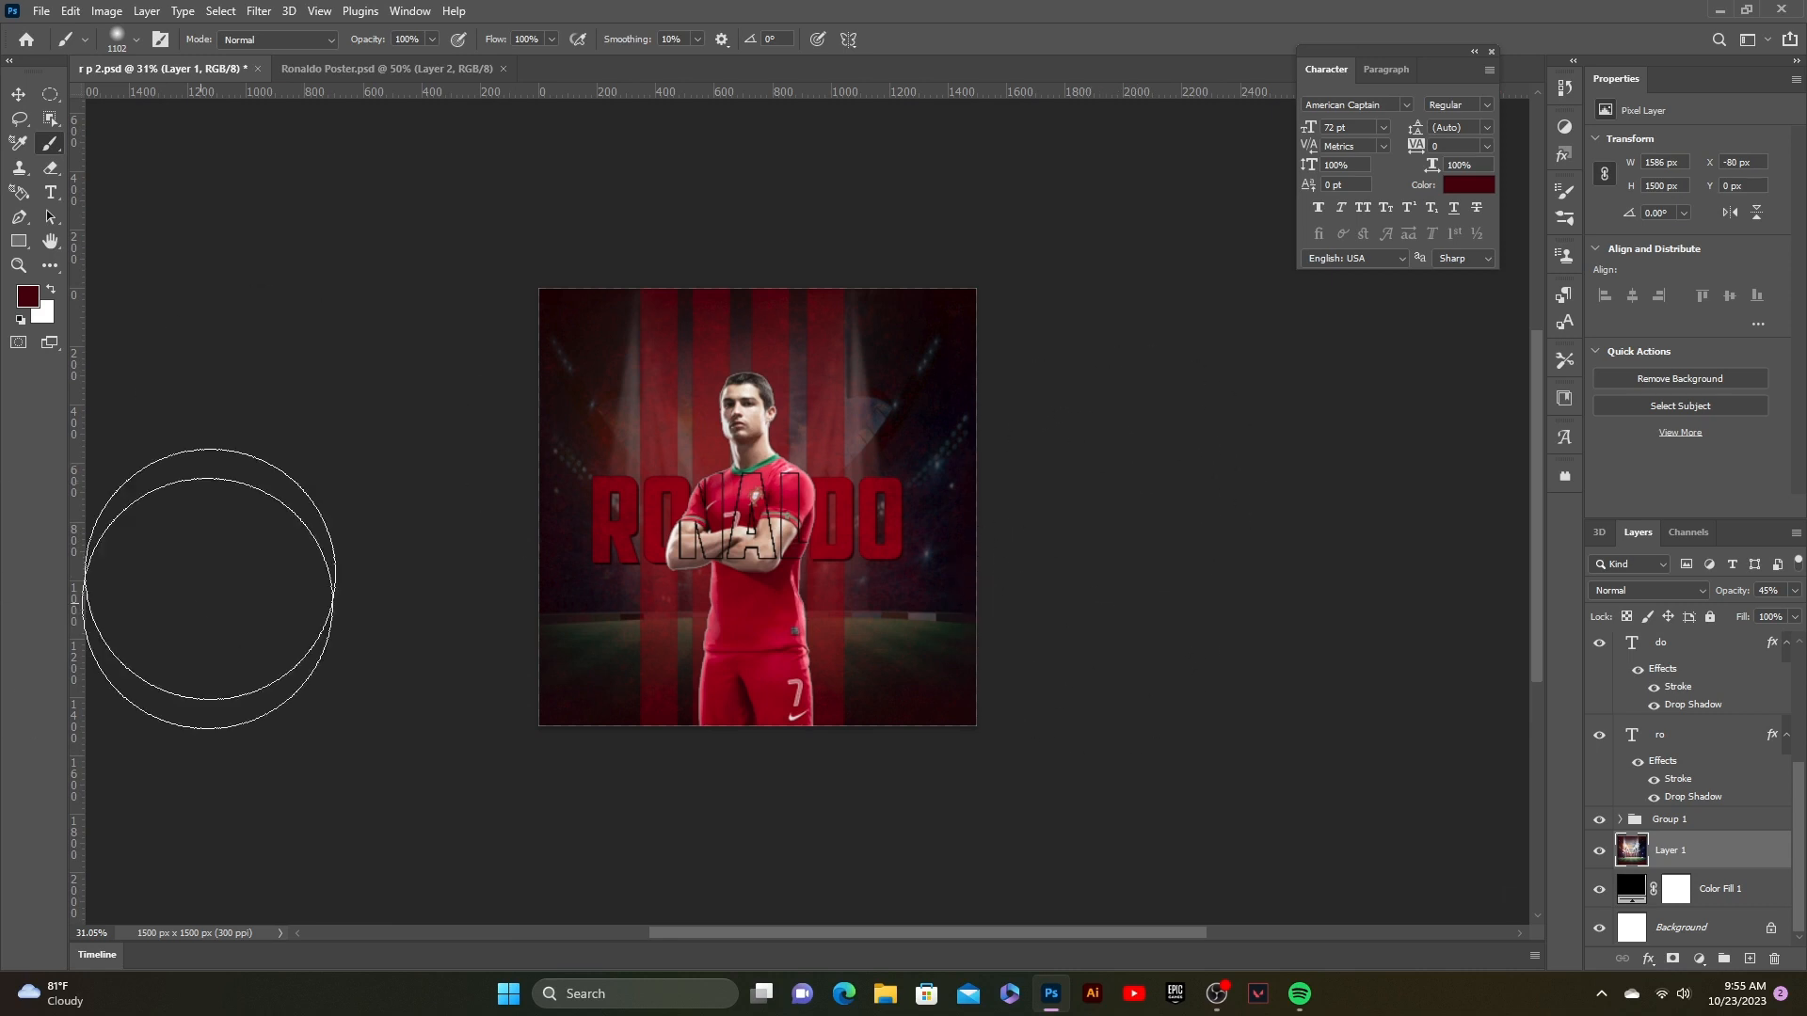
- Set the brush color to black #000000 and darken the outer edges of the stadium layer with it
click(28, 297)
click(1226, 785)
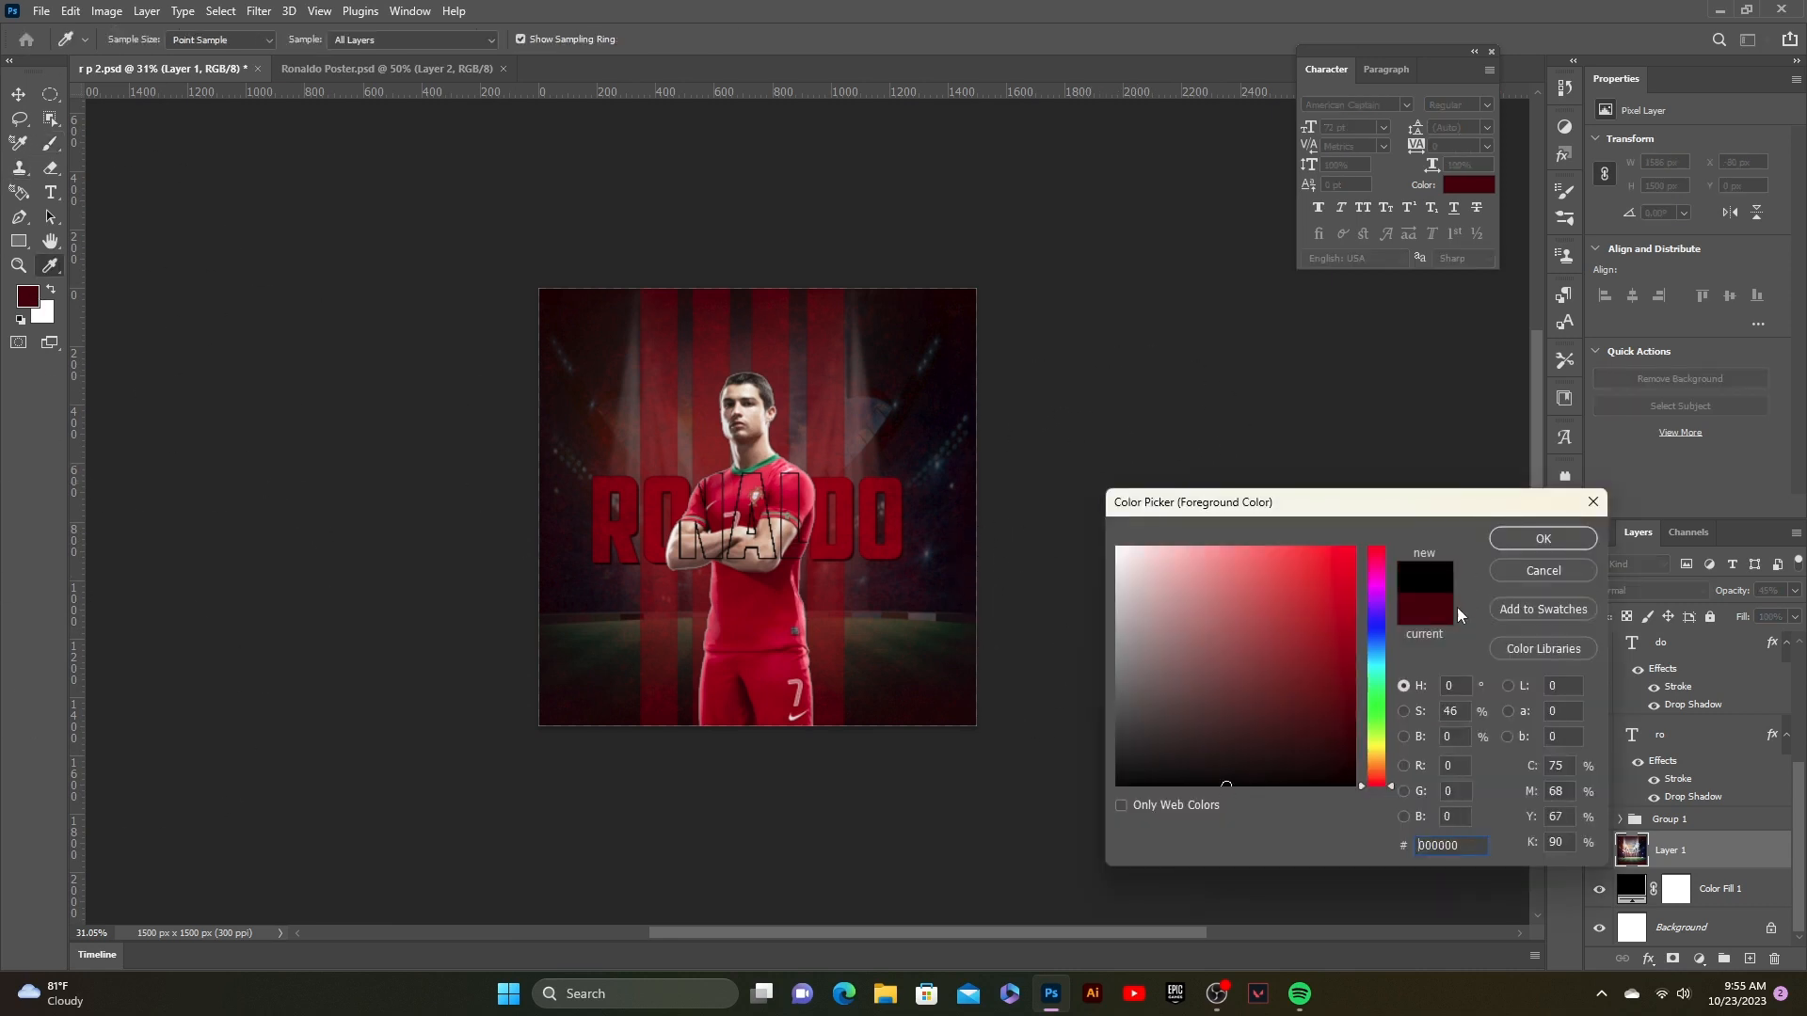
click(1544, 539)
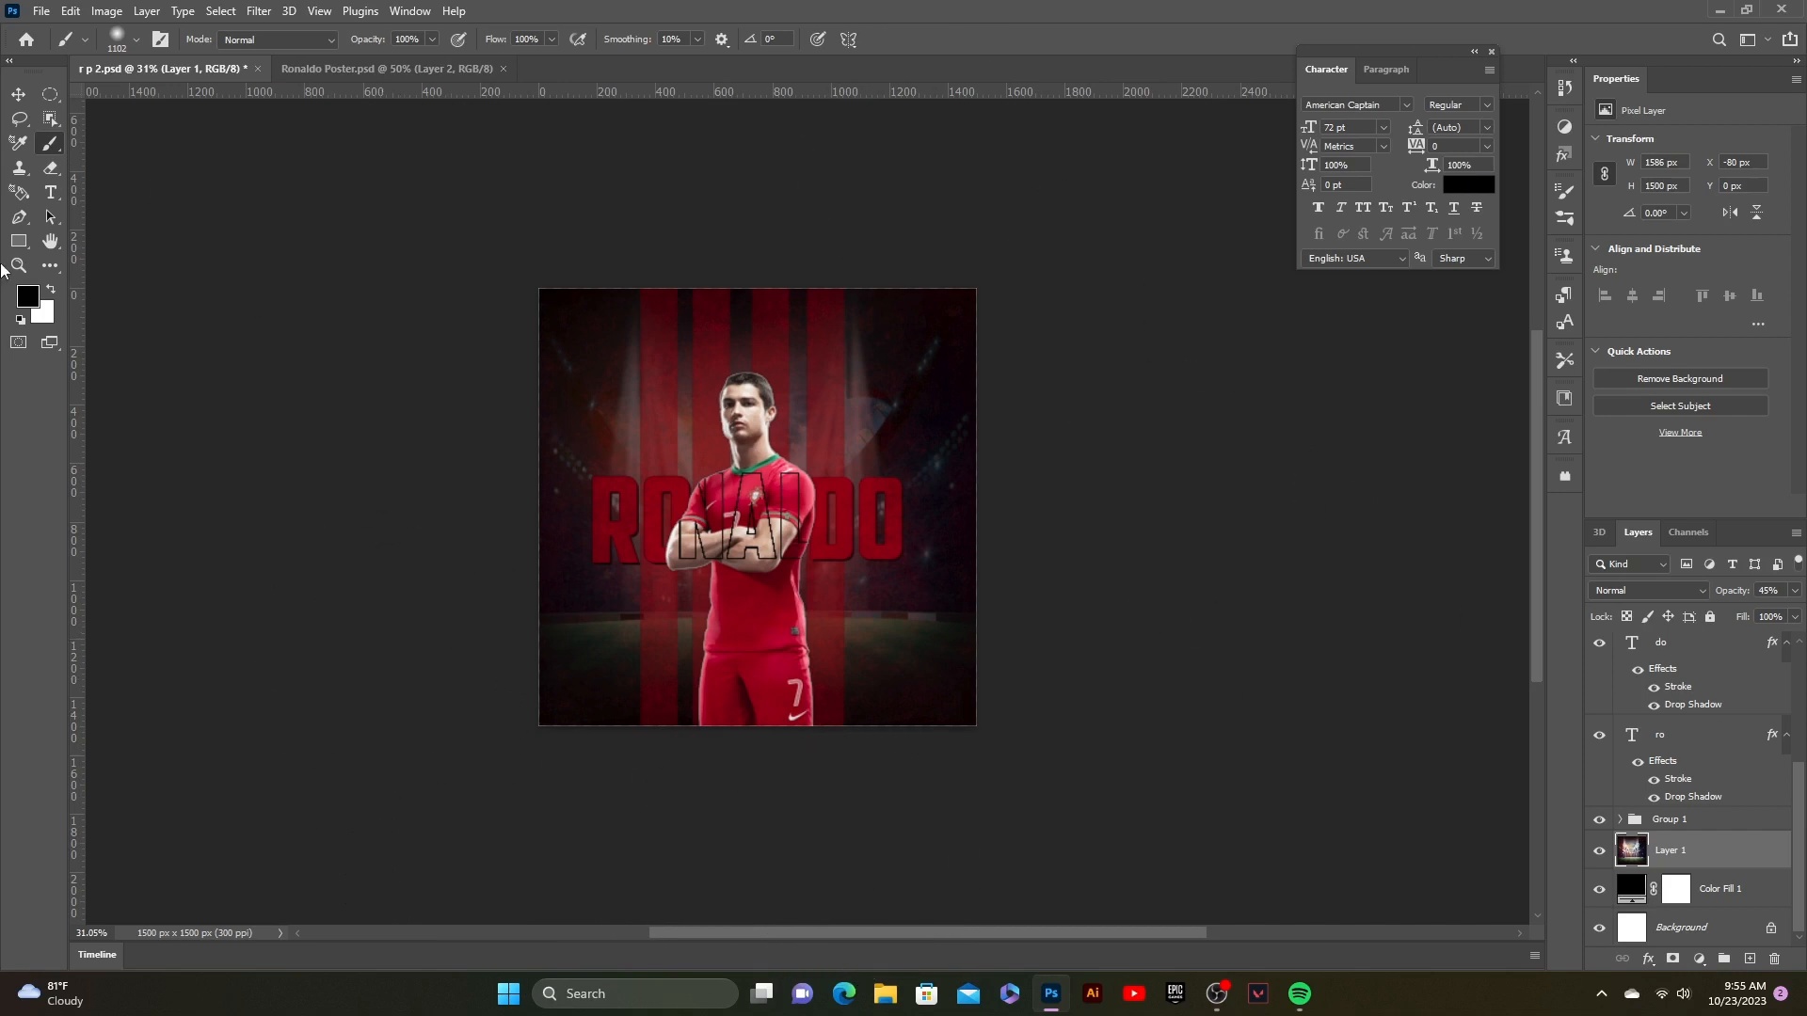
scroll(1110, 494, up, 7)
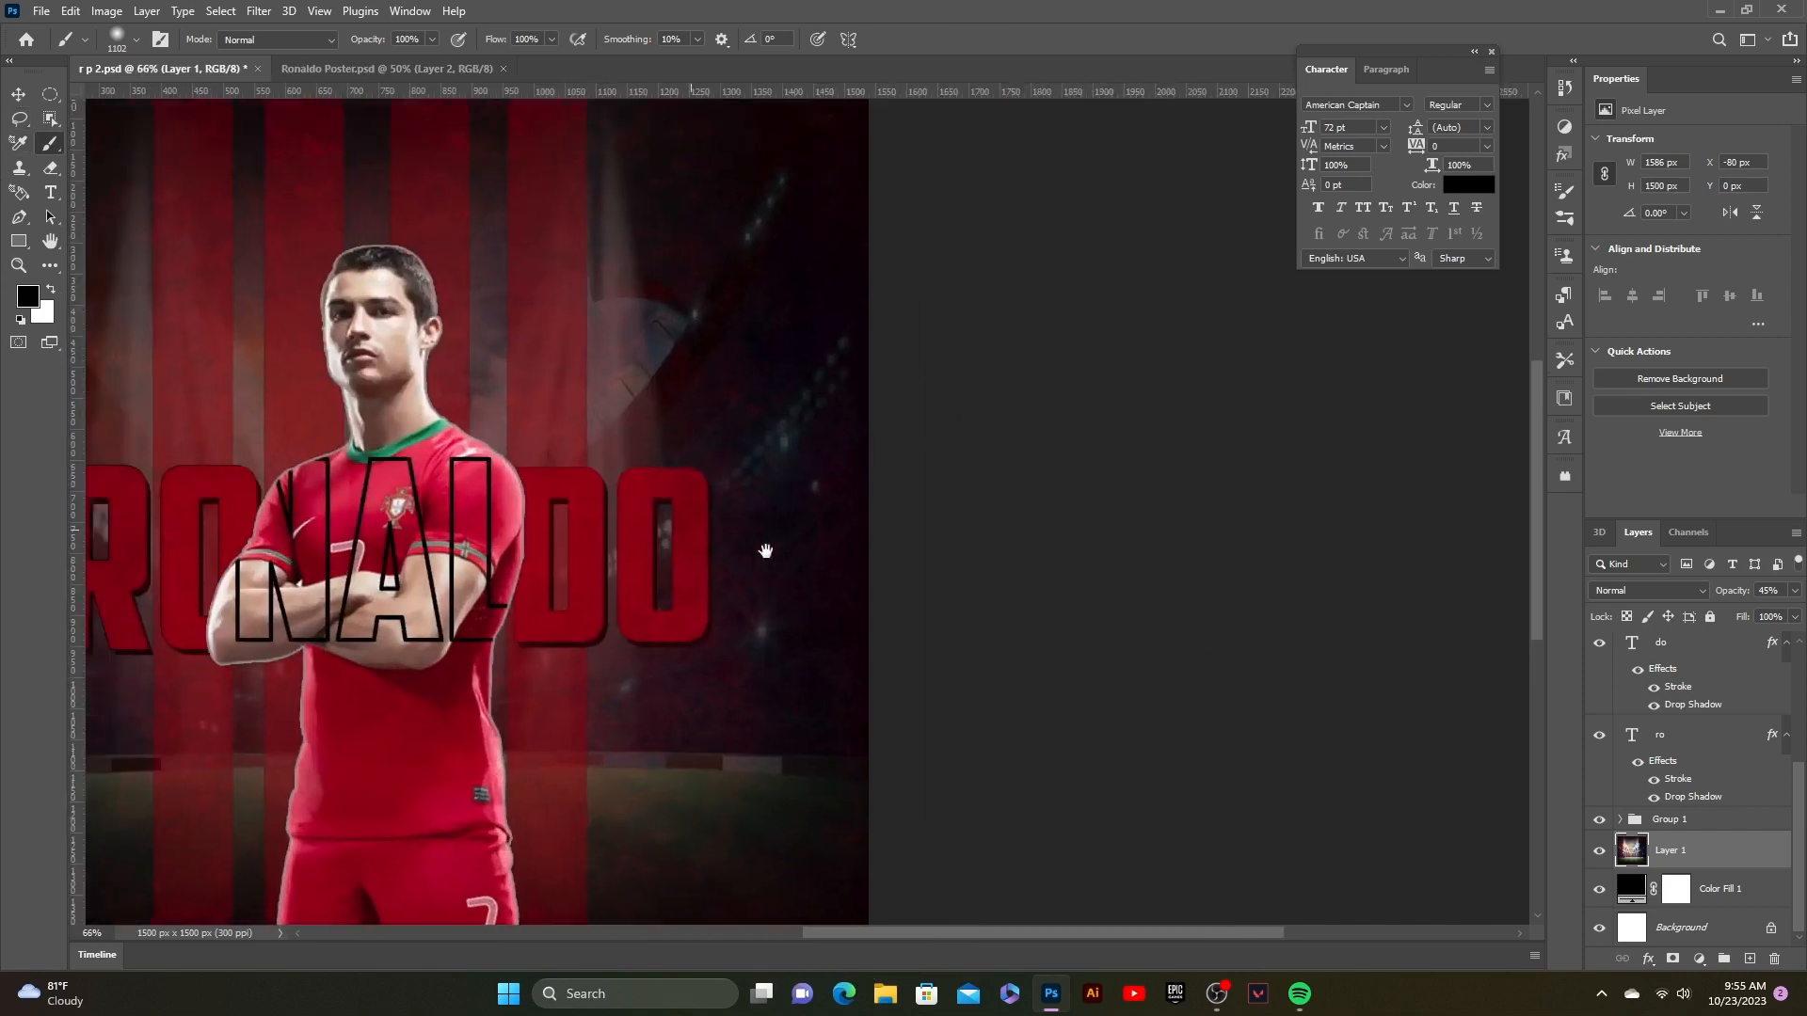
drag(764, 549, 1179, 487)
scroll(1178, 488, down, 5)
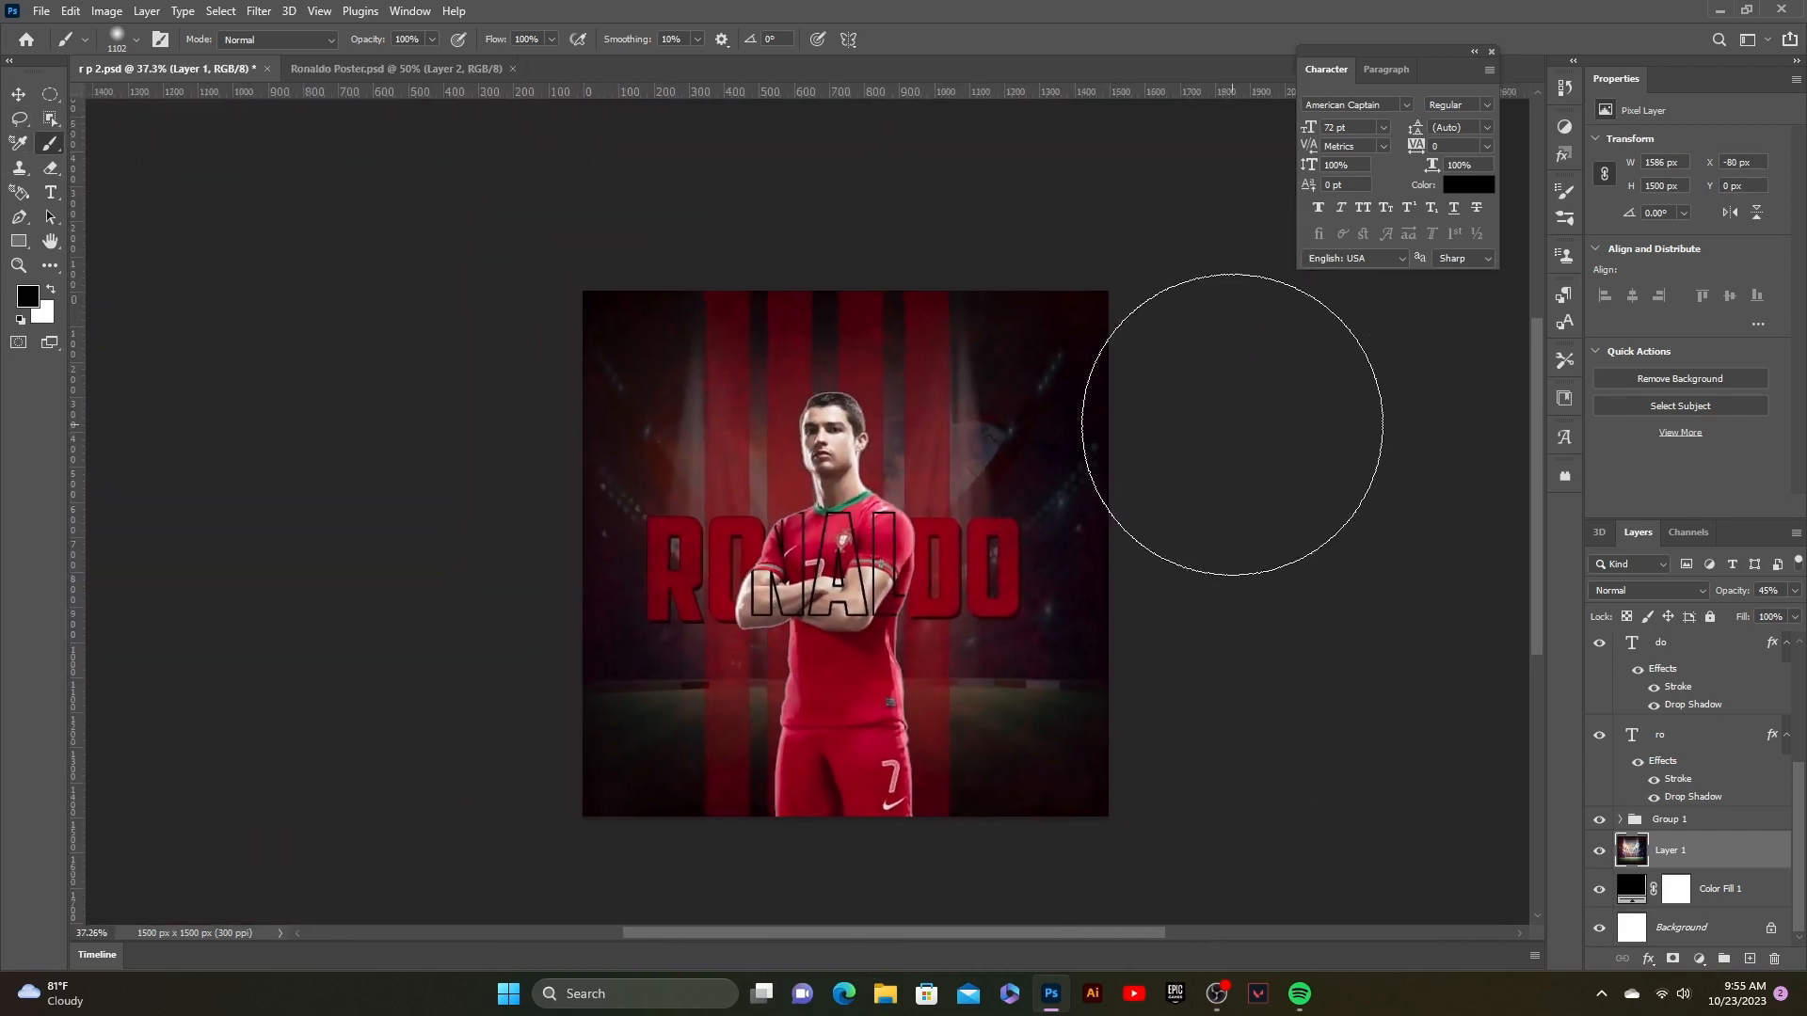
scroll(1101, 437, up, 1)
scroll(1092, 442, down, 1)
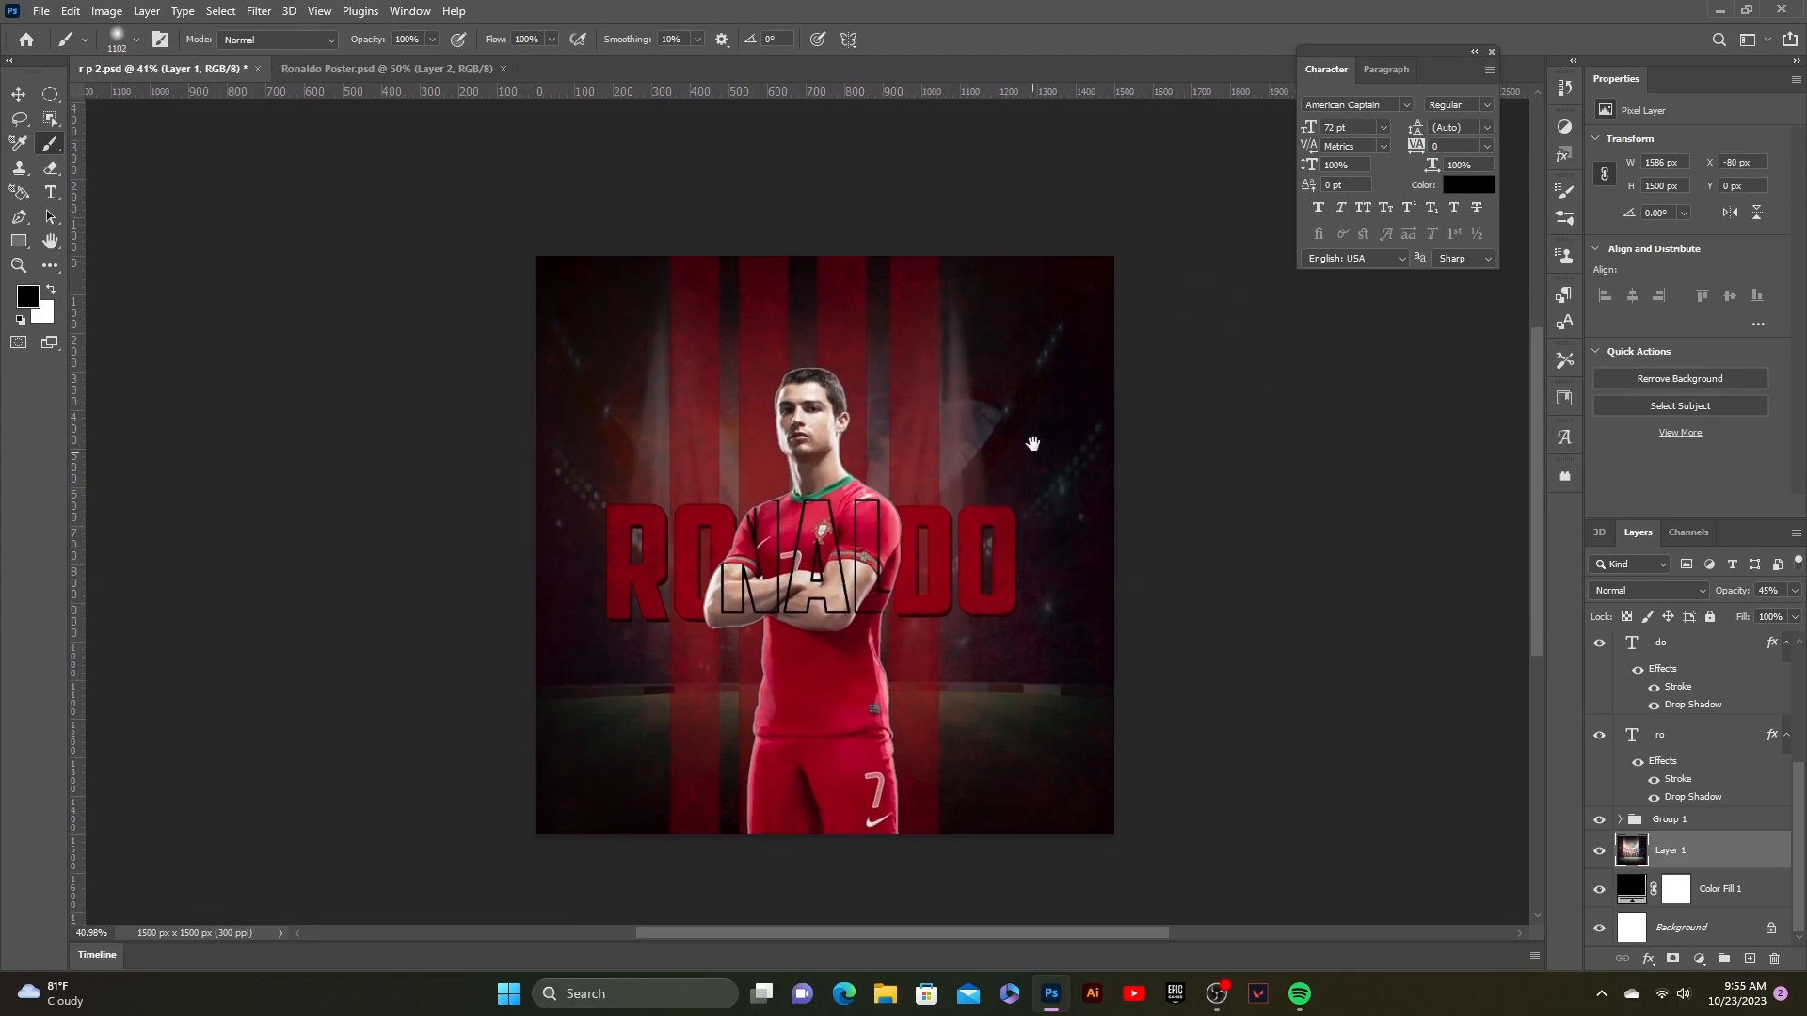
- Add the text "cr7" in American Captain at 72 pt near the poster's upper-right corner
click(51, 192)
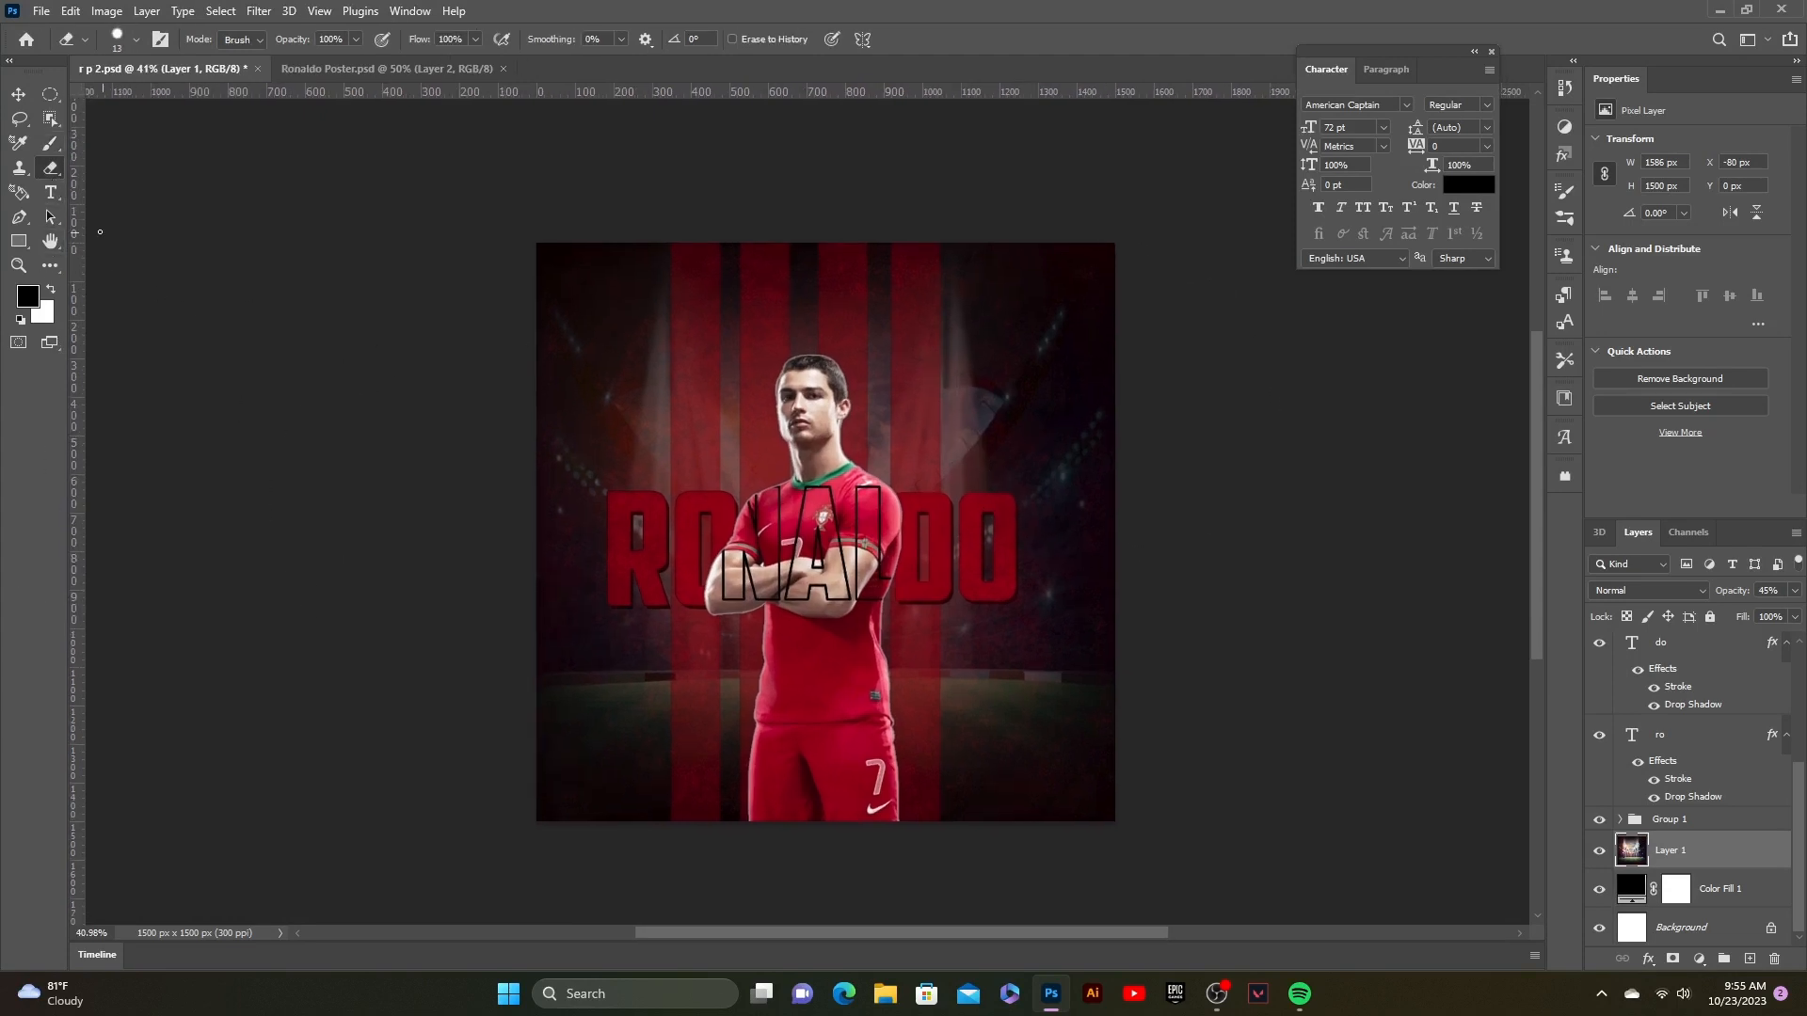
click(963, 313)
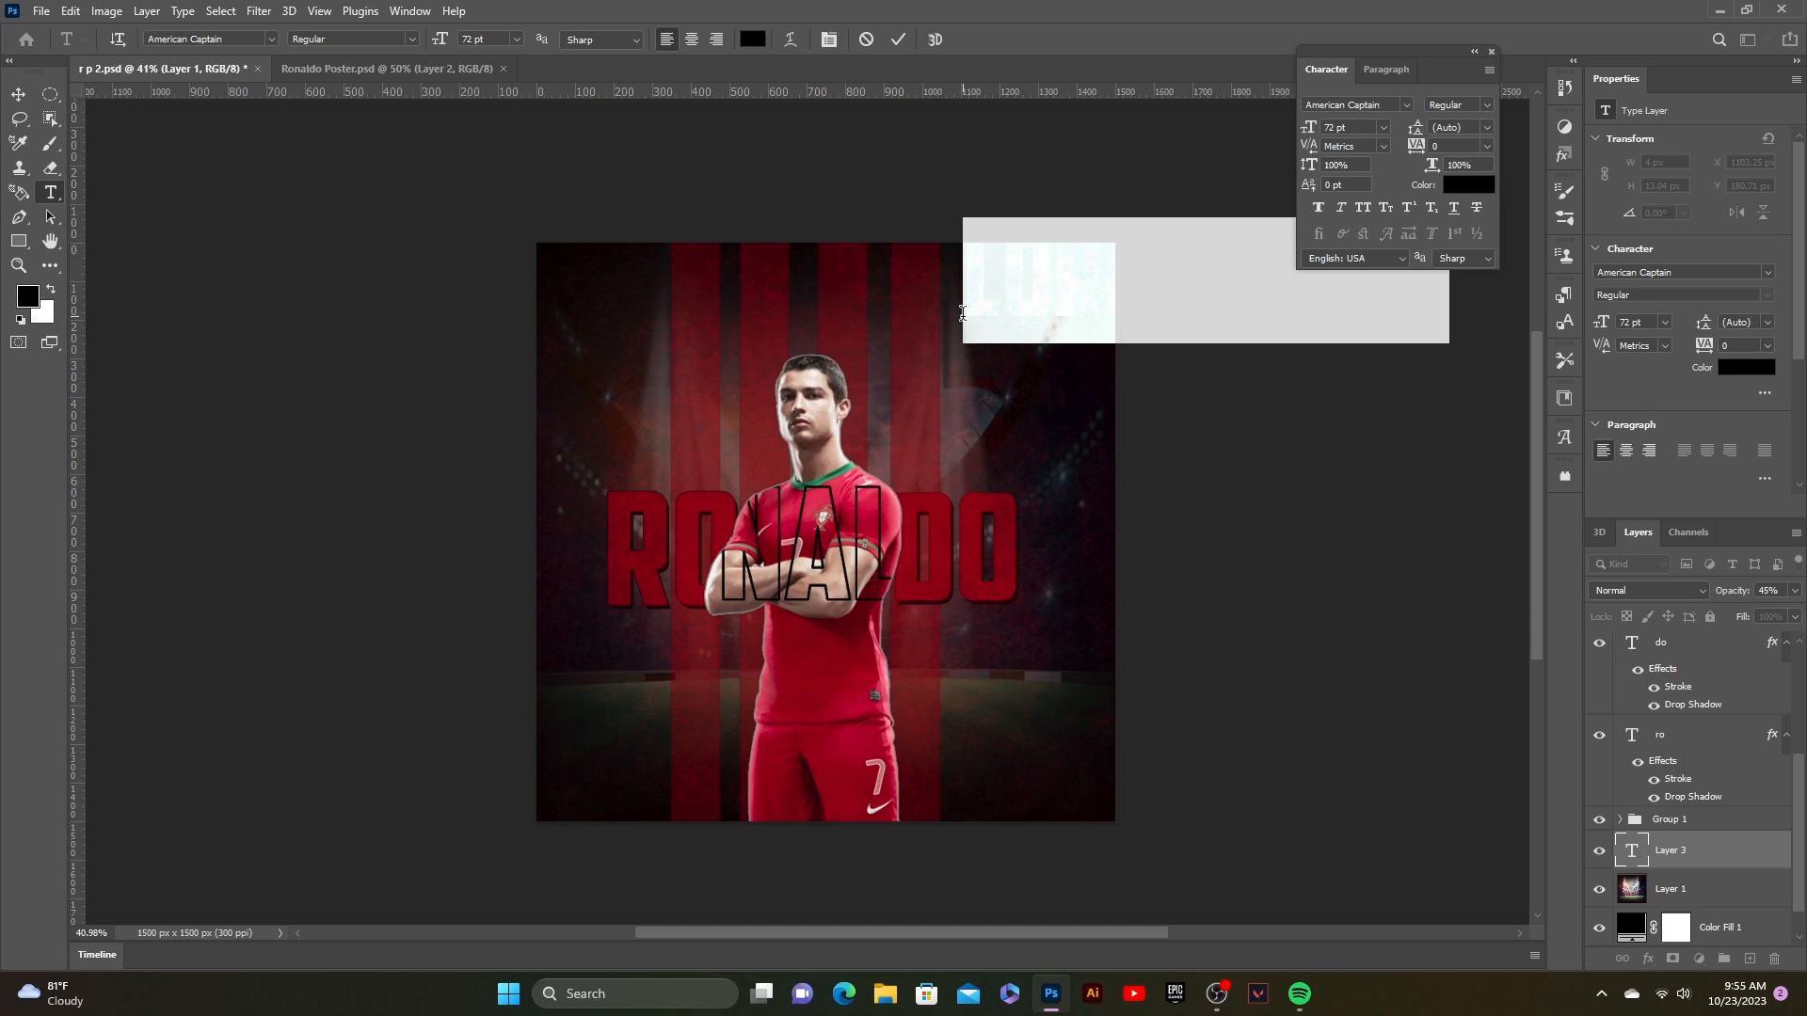
text(ln)
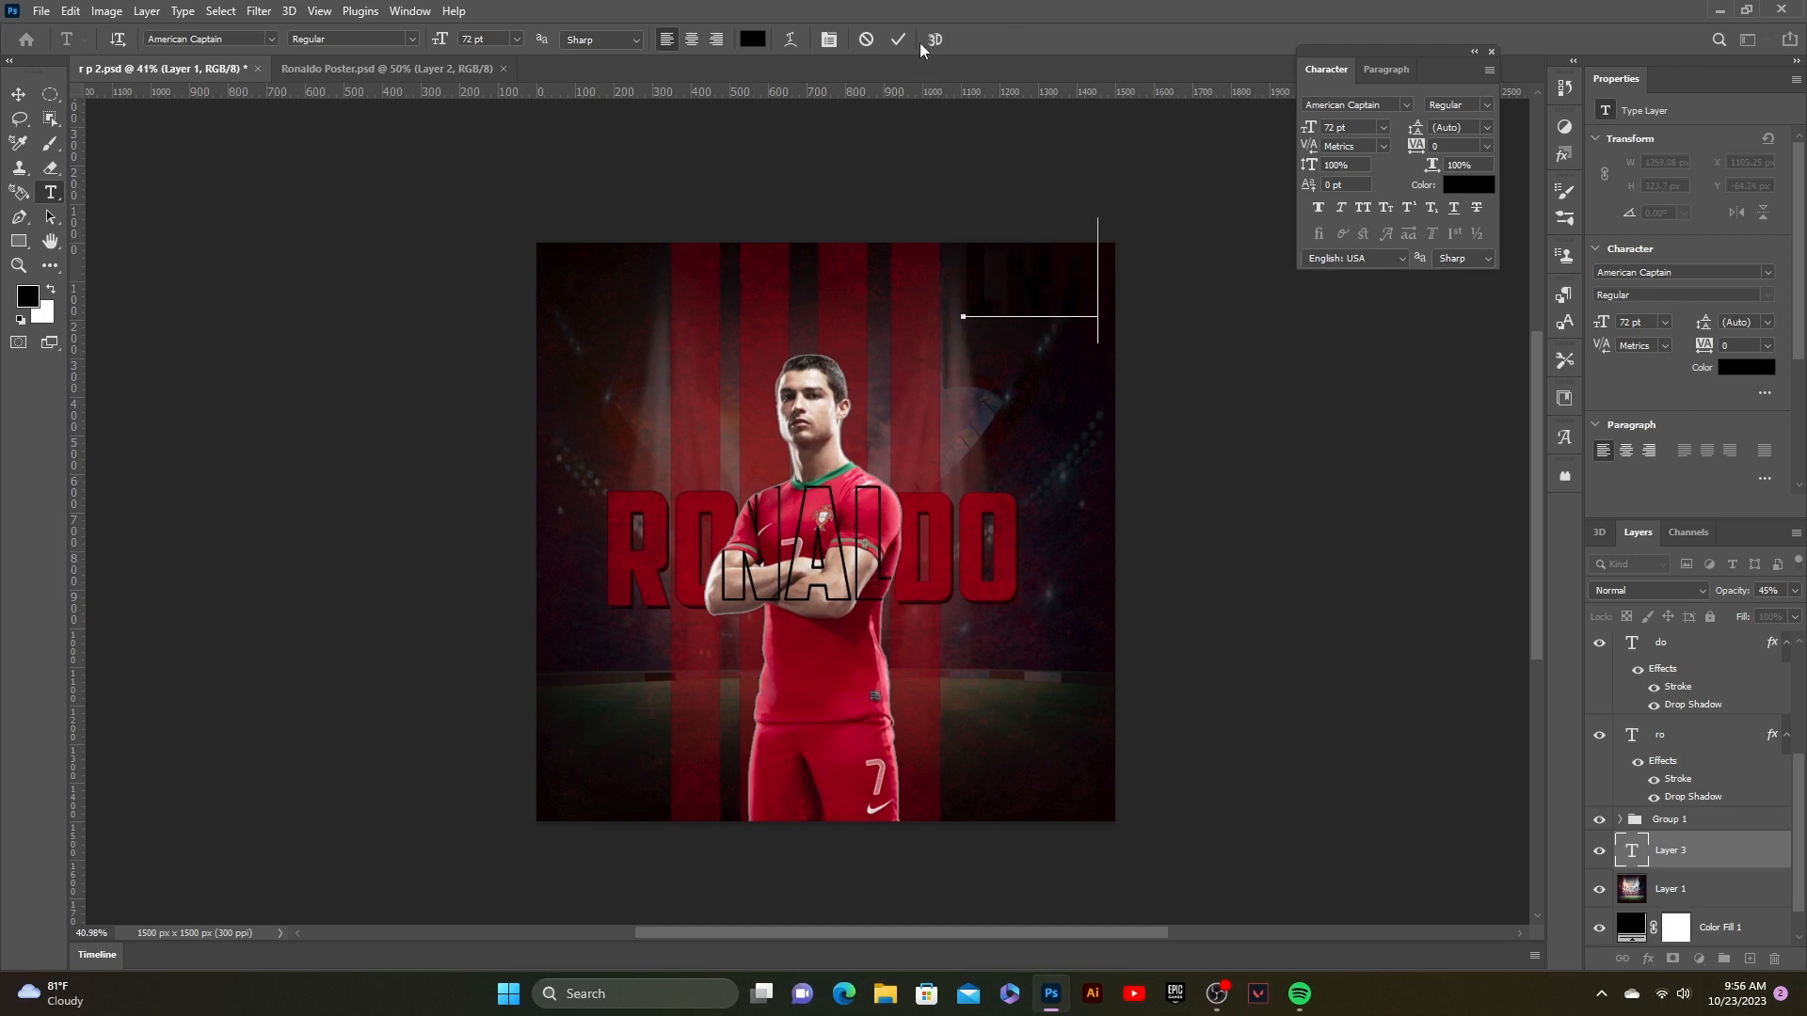
click(899, 40)
click(19, 95)
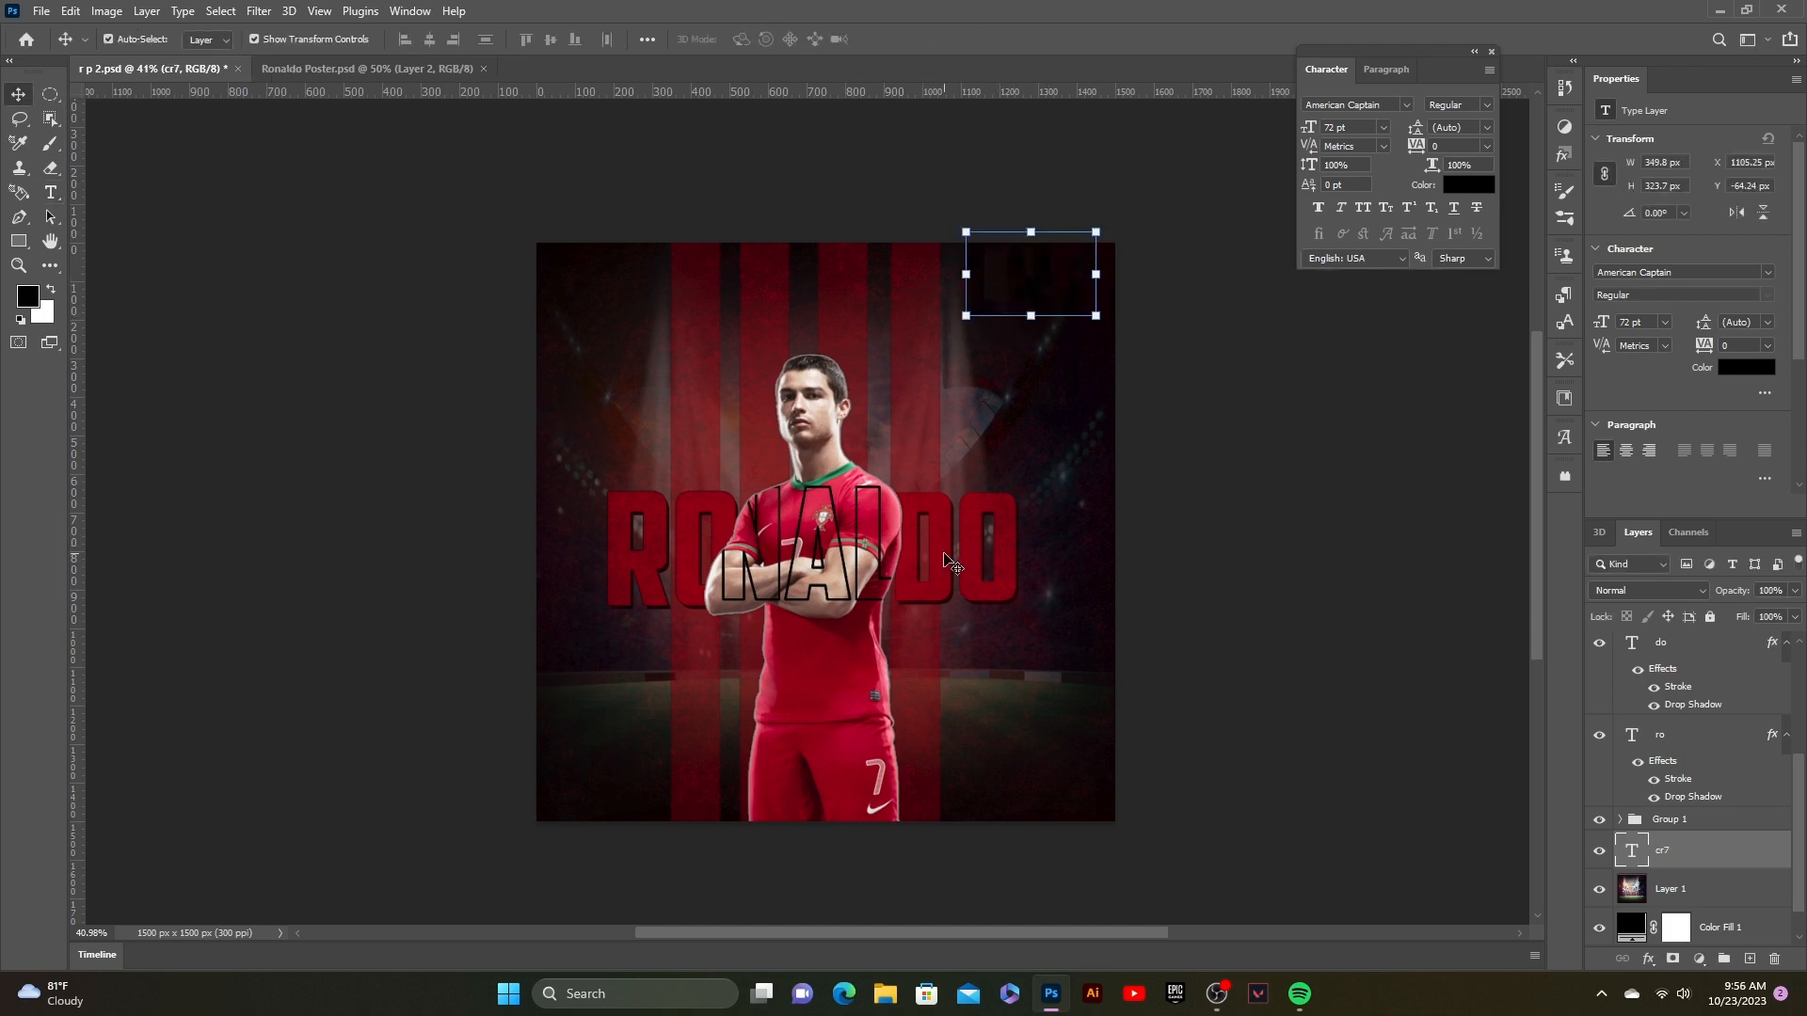
click(1648, 959)
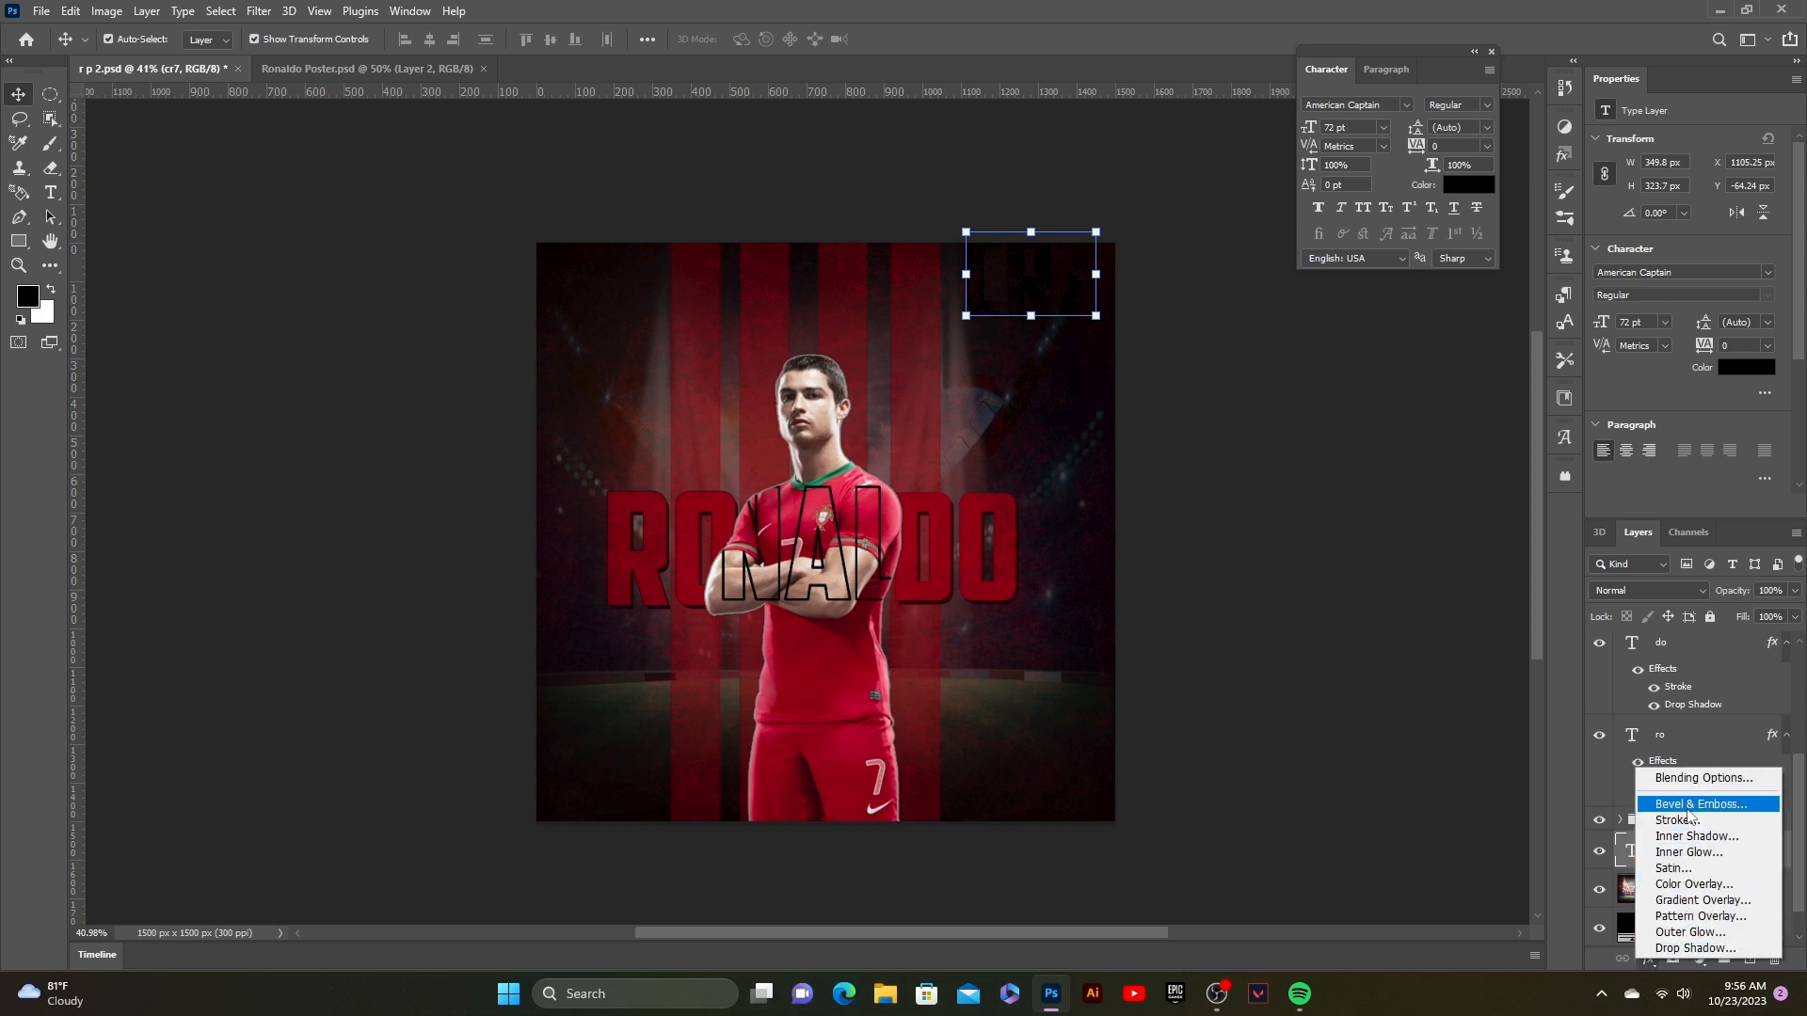
click(1367, 600)
key(ctrl+v)
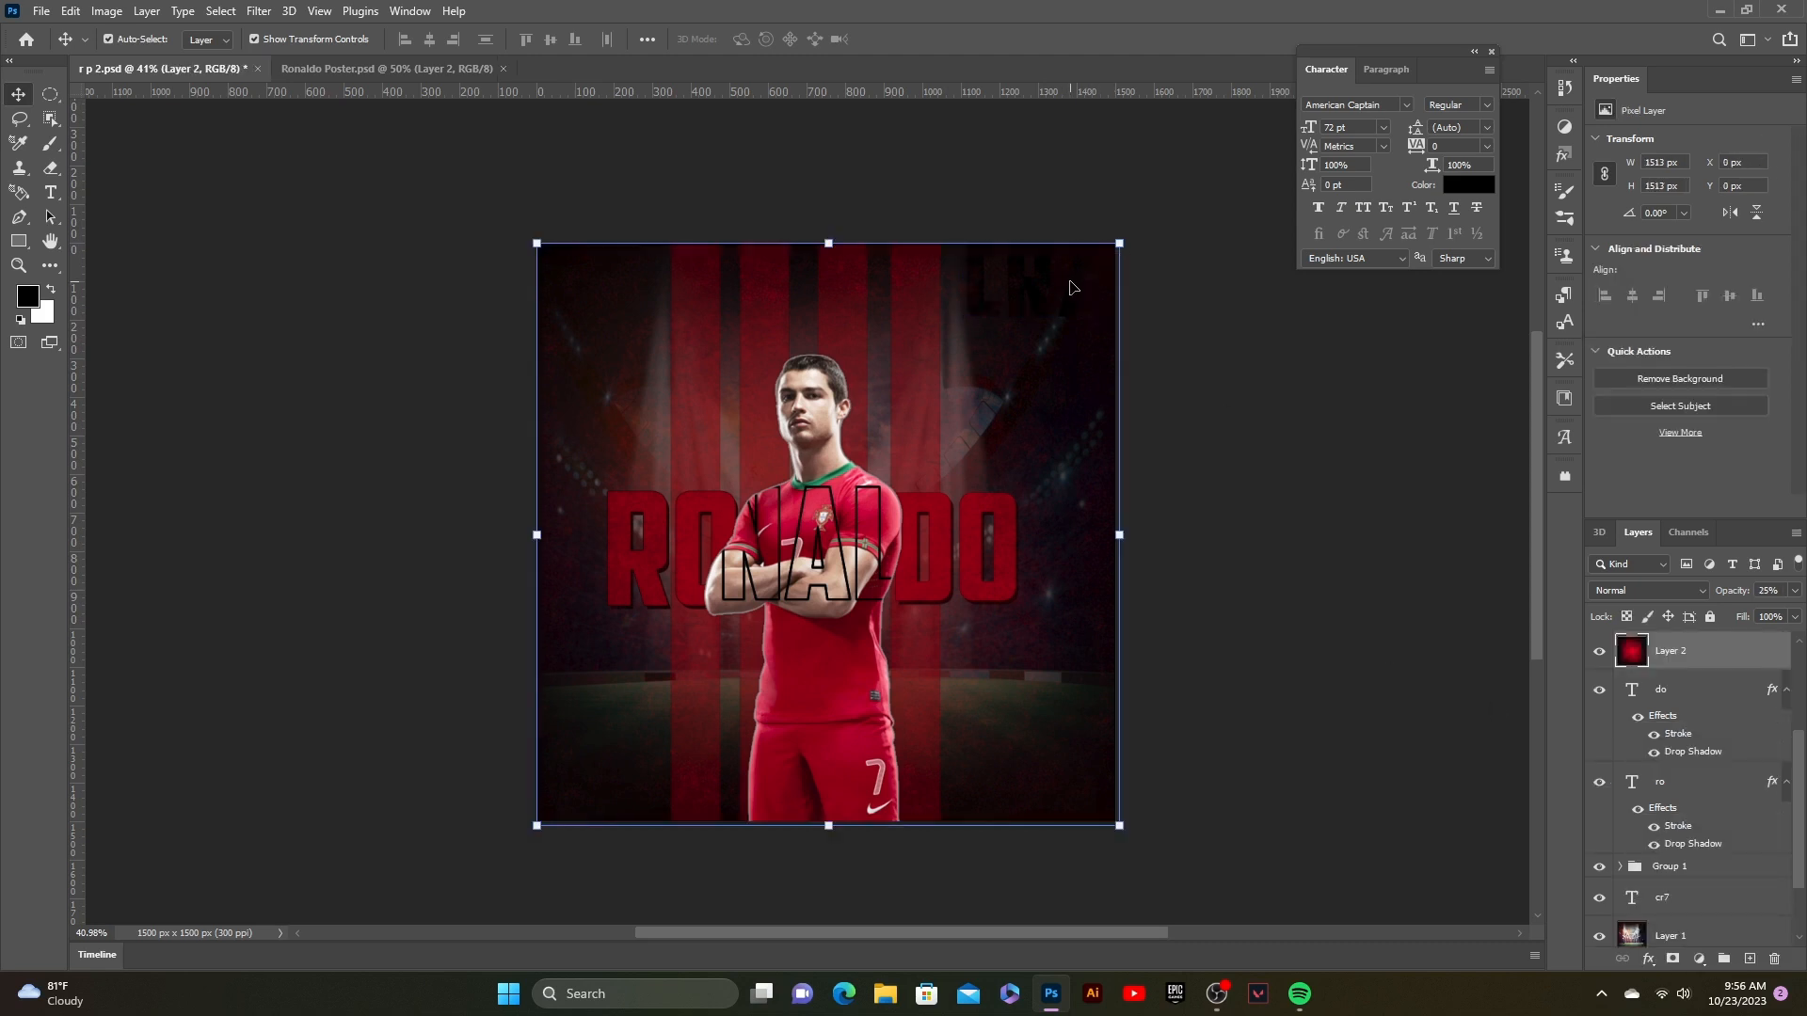
- Select the cr7 text layer and set its text color to dark red #870001
scroll(1671, 851, down, 2)
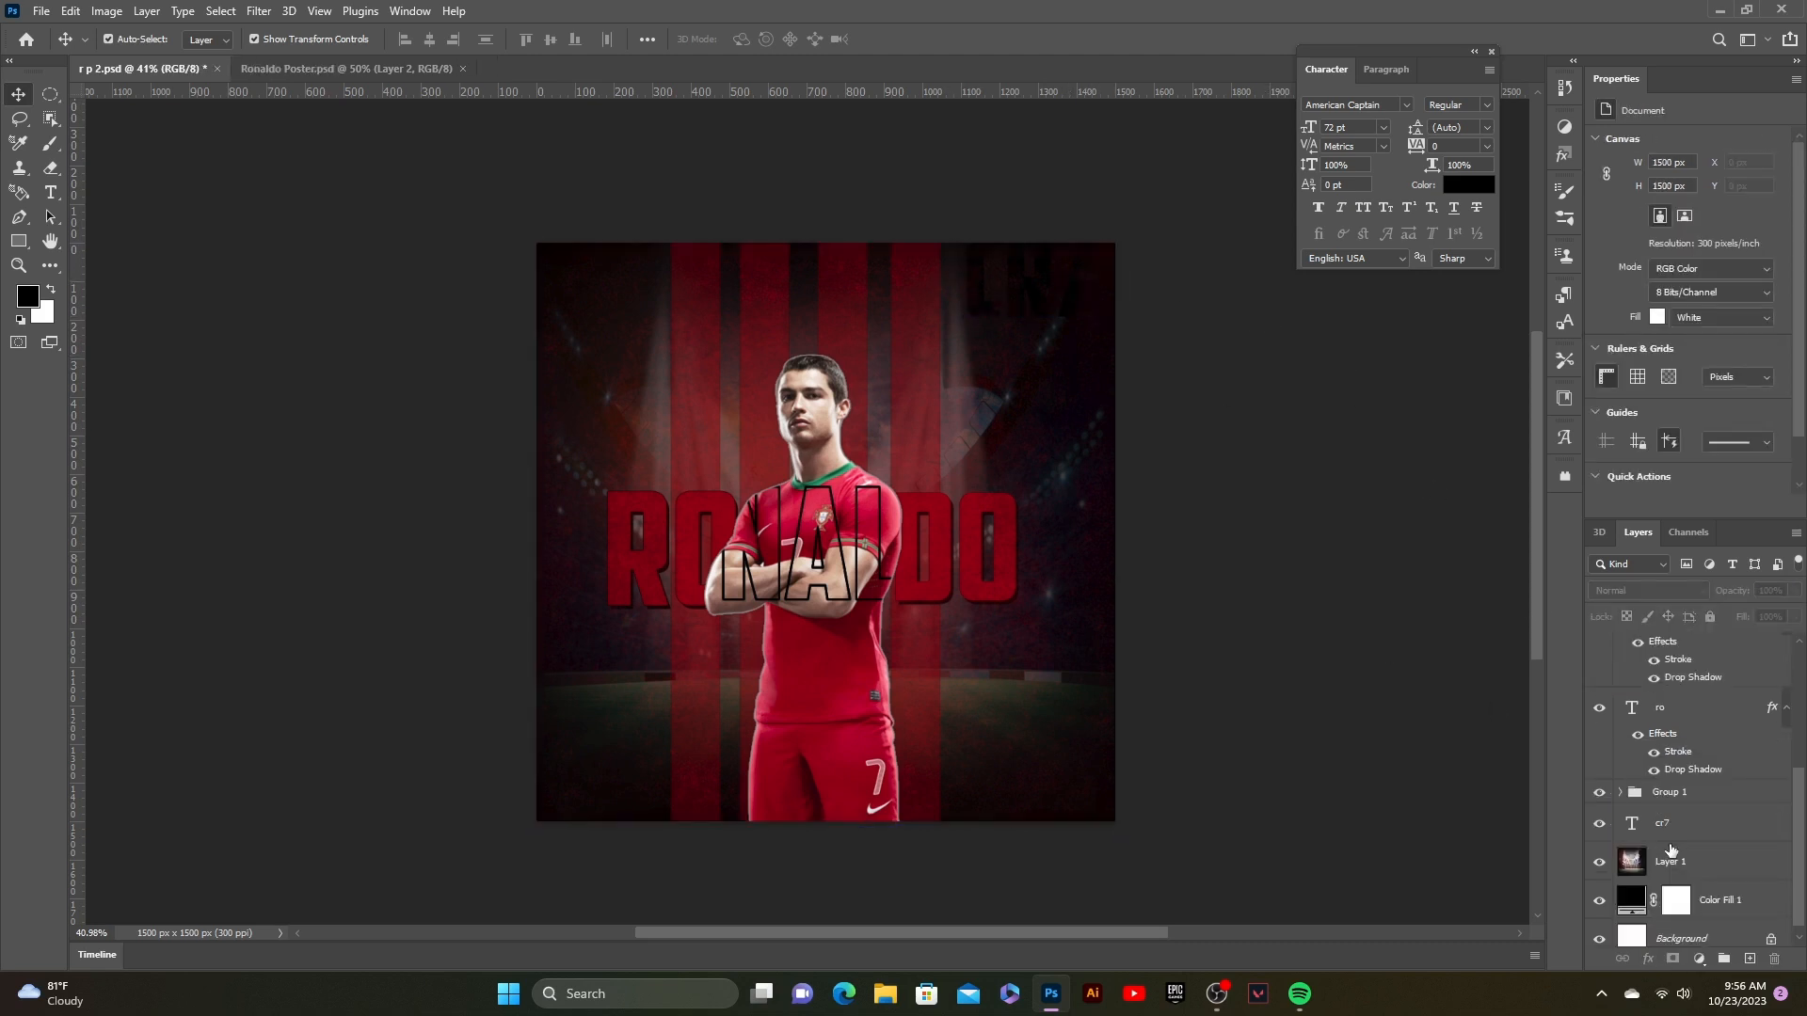
click(1678, 824)
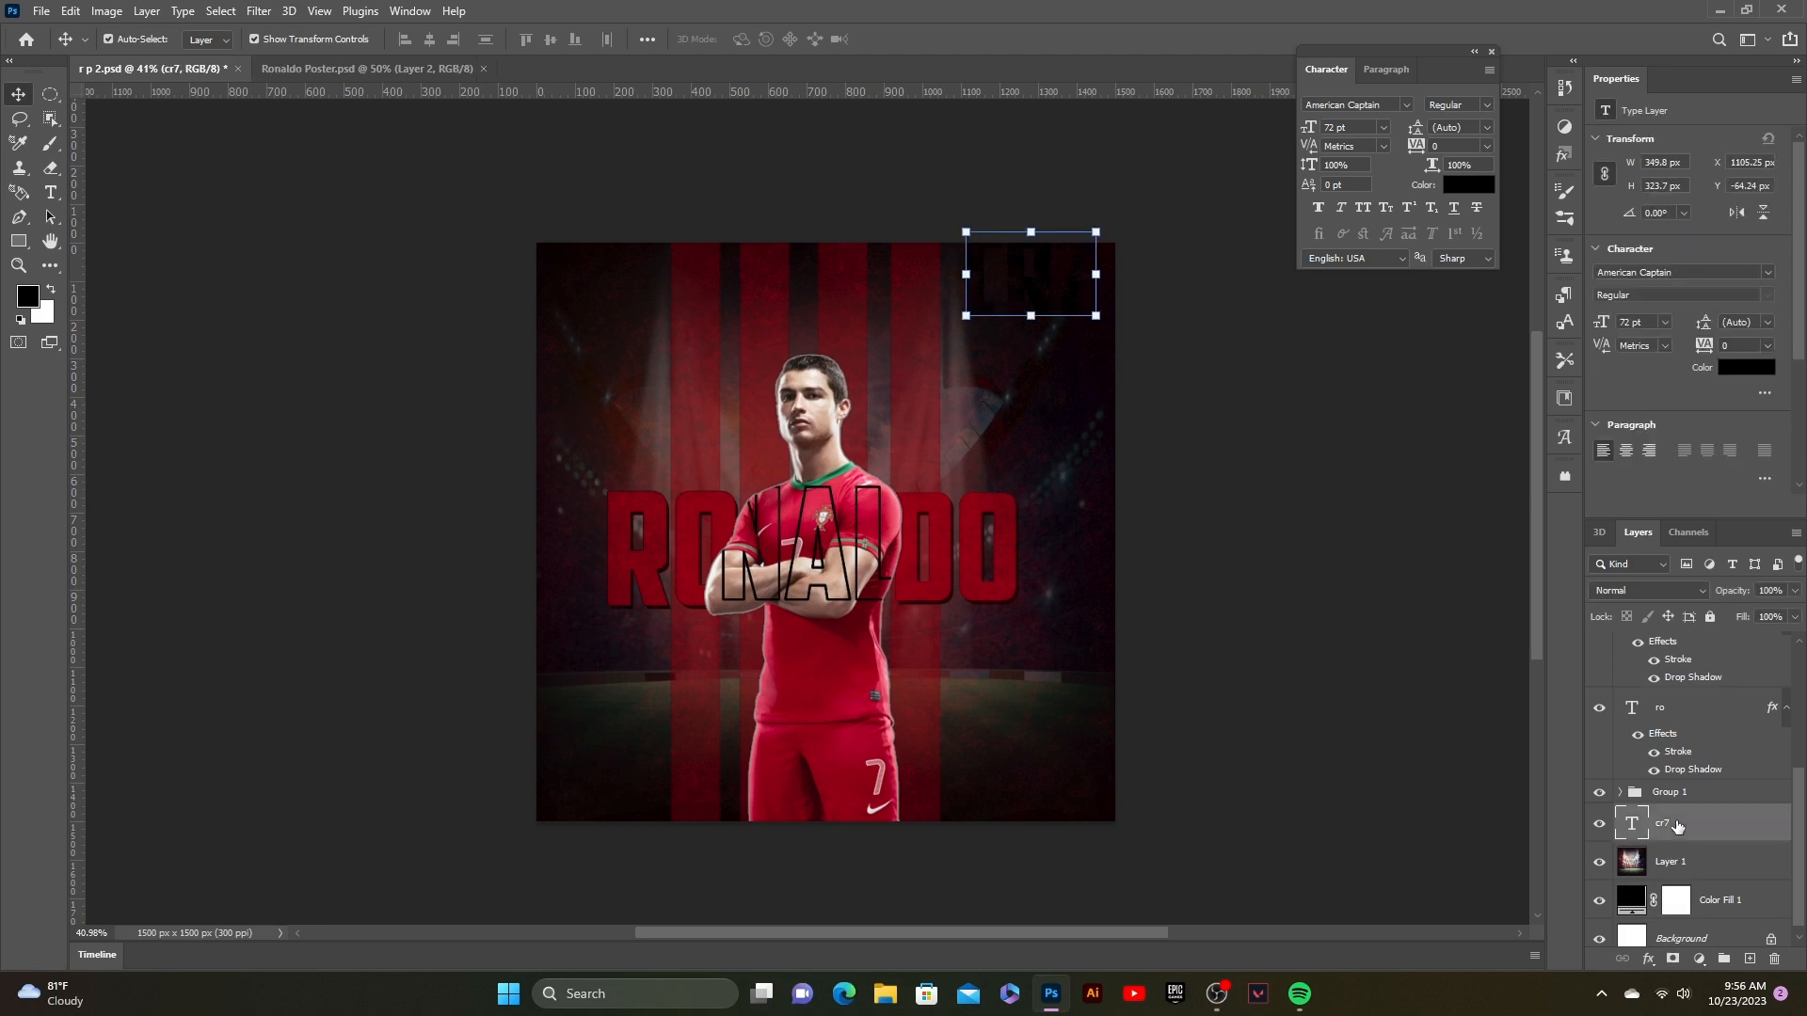
click(1468, 184)
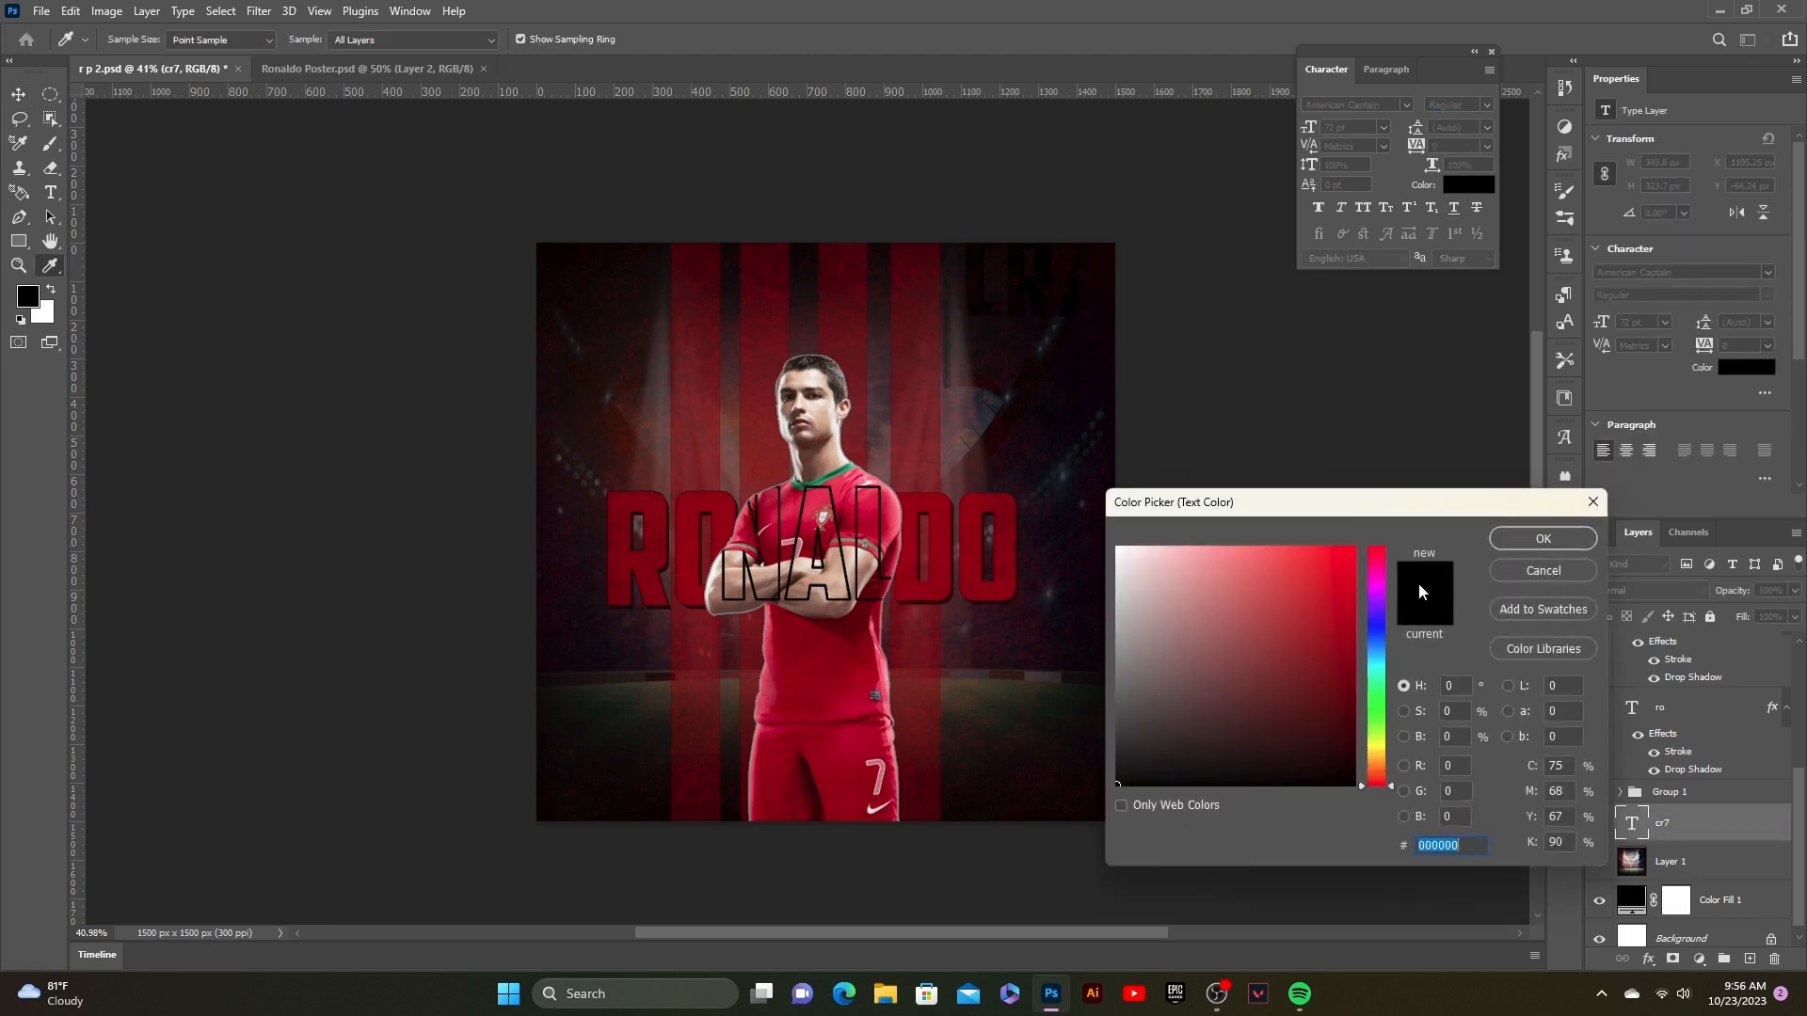
click(887, 501)
click(852, 638)
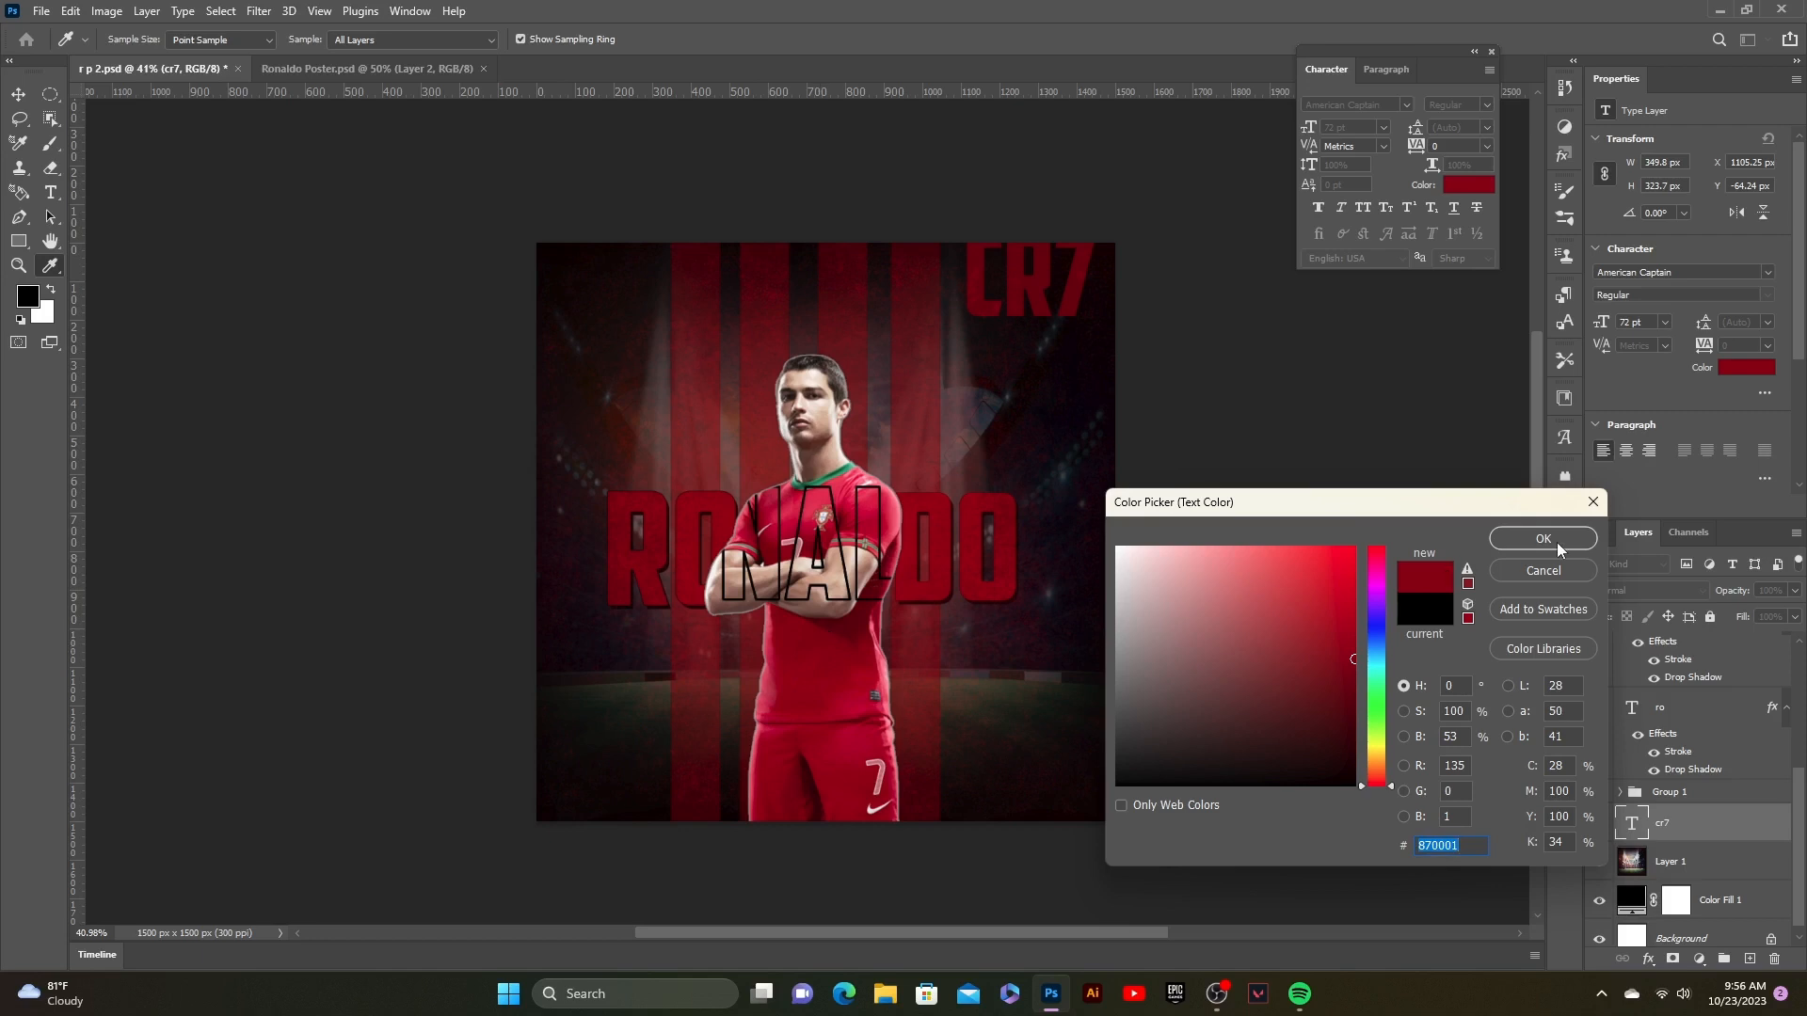
click(1557, 543)
- Move the CR7 text down so it sits fully inside the poster's upper-right corner, keeping its layer selected
drag(1092, 278, 1092, 331)
click(1092, 332)
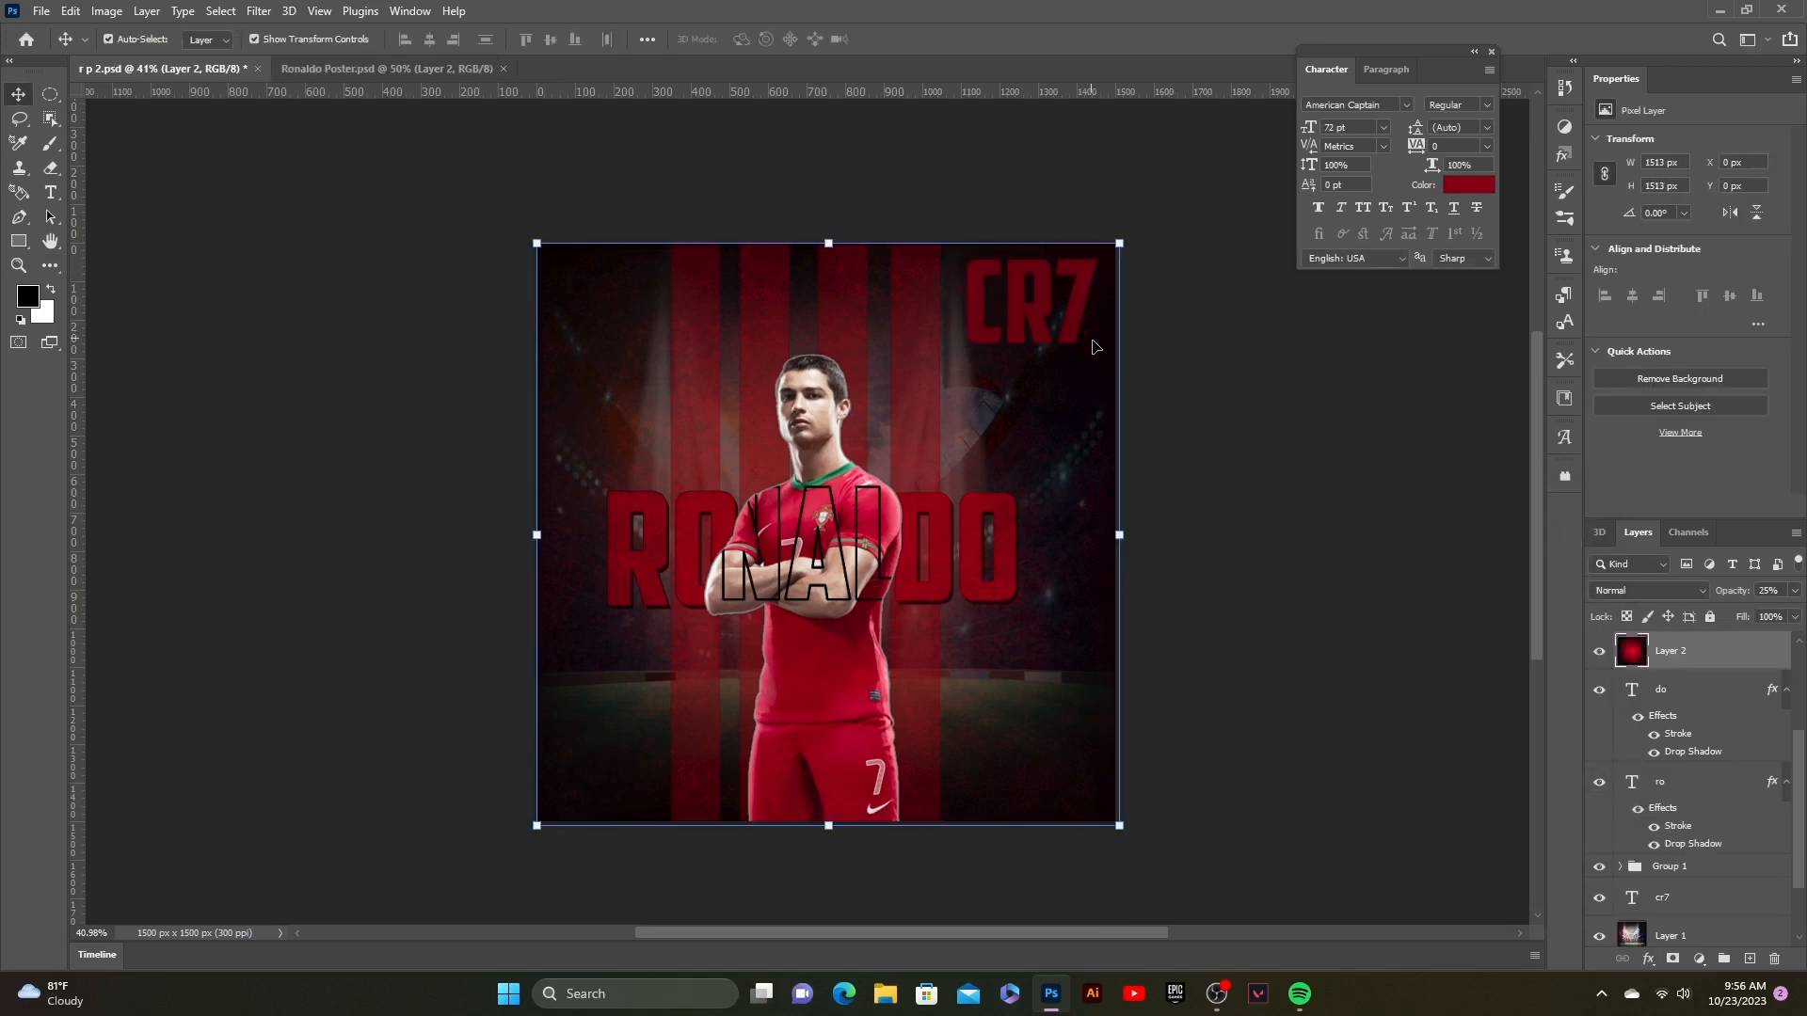
click(1351, 452)
click(1690, 896)
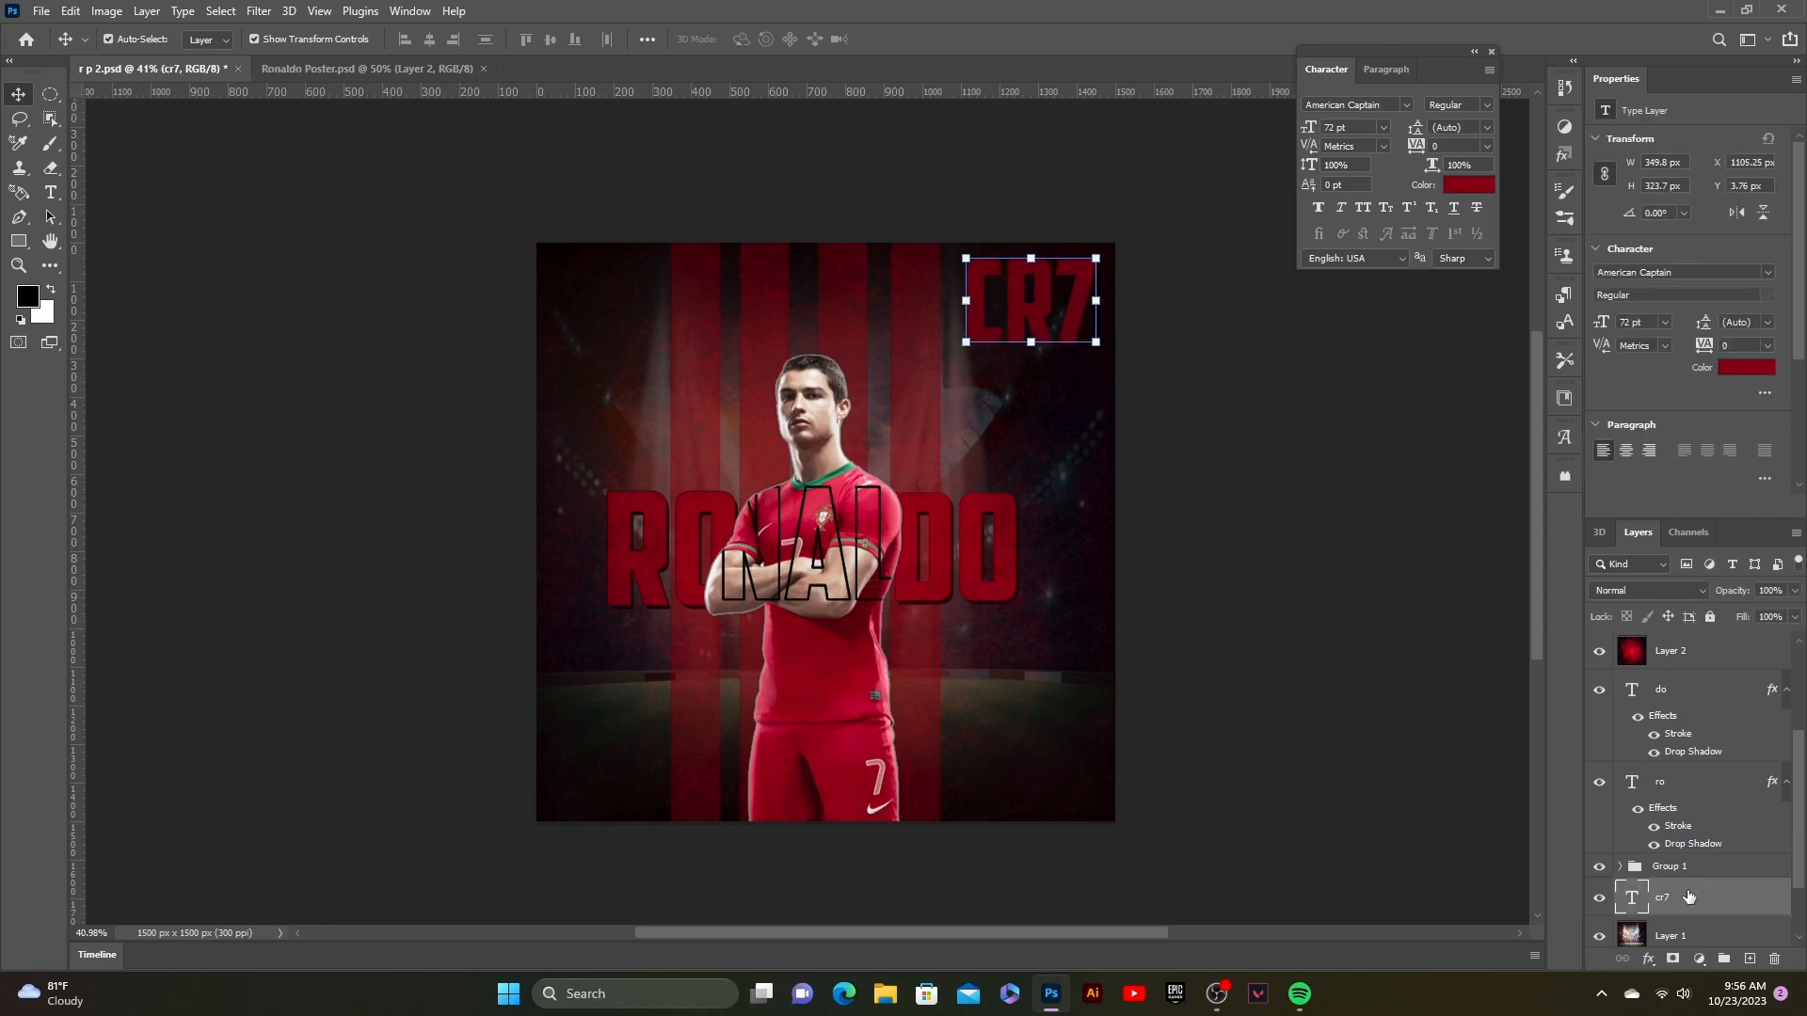
- Scale the CR7 text down to about 56.7 pt and nudge it down and inward to about X 1159 px, Y 32 px
drag(1097, 342, 1061, 307)
key(Return)
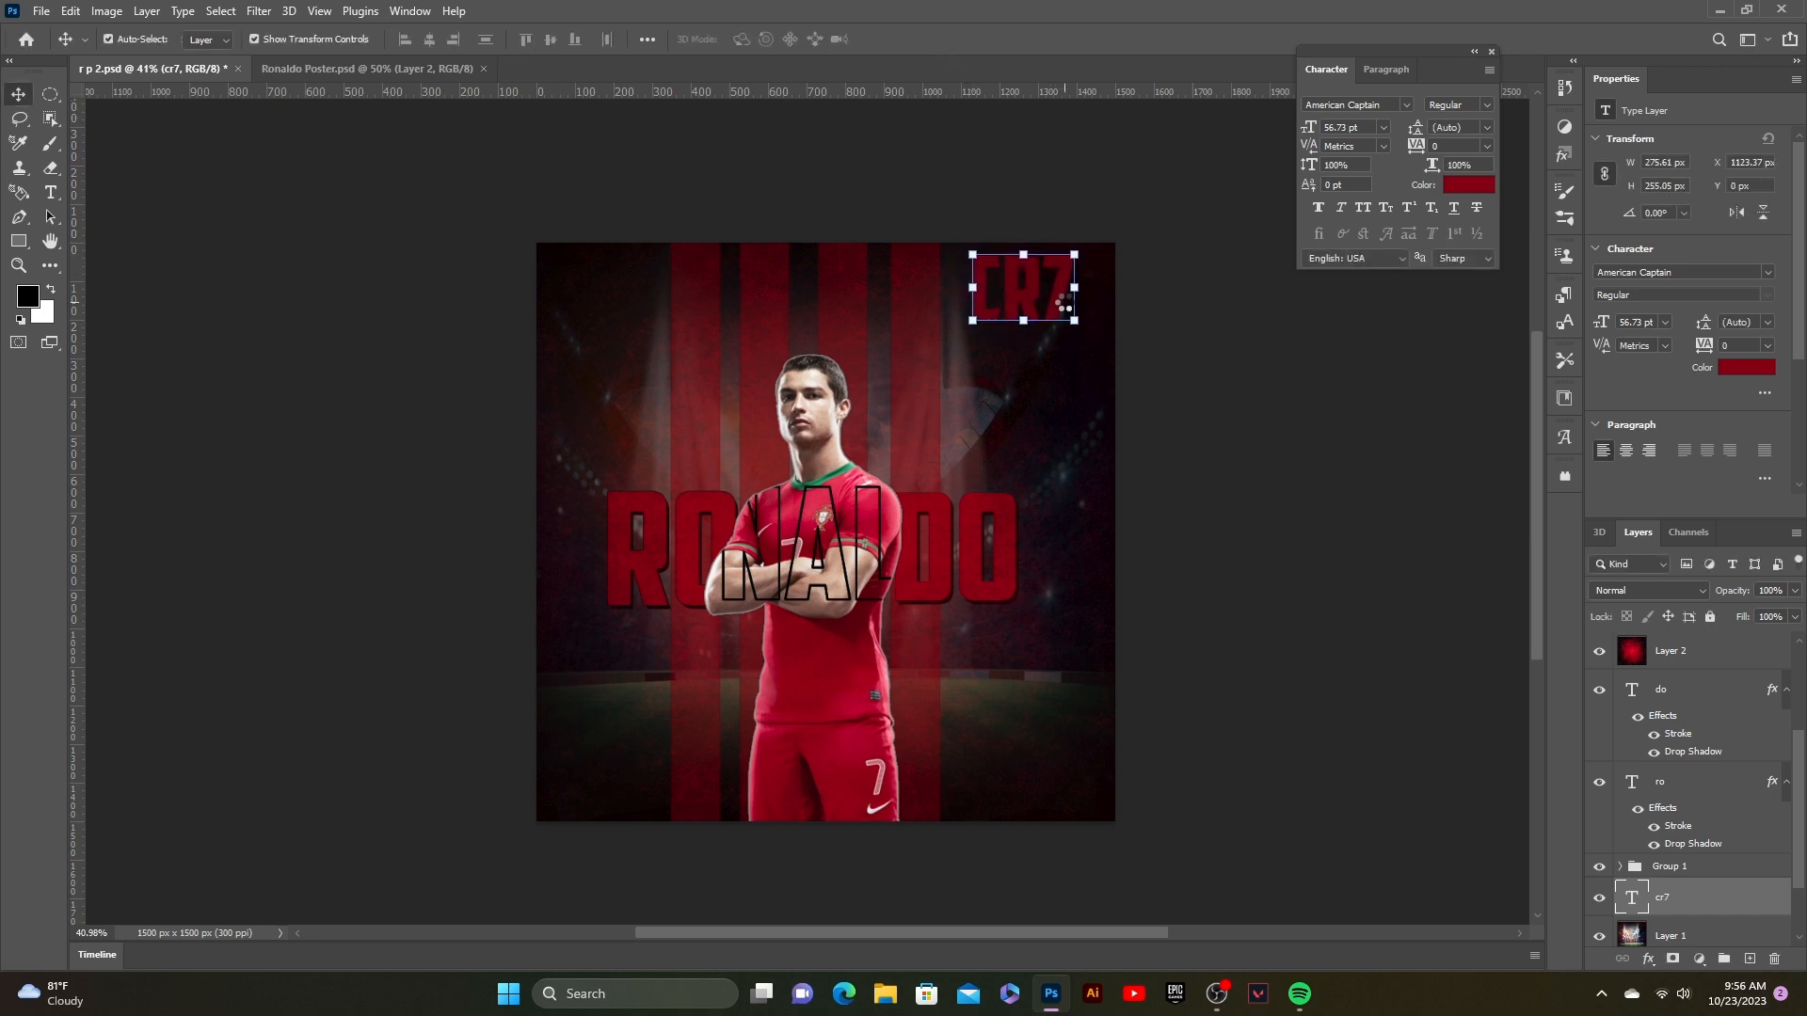
key(Down)
key(Down)
key(Down)
key(Down)
key(Down)
key(Down)
key(Down)
key(Down)
key(Down)
key(Down)
key(Down)
key(Down)
key(Down)
key(Down)
key(Down)
key(Down)
key(Down)
key(Down)
key(Down)
key(Down)
key(Right)
key(Right)
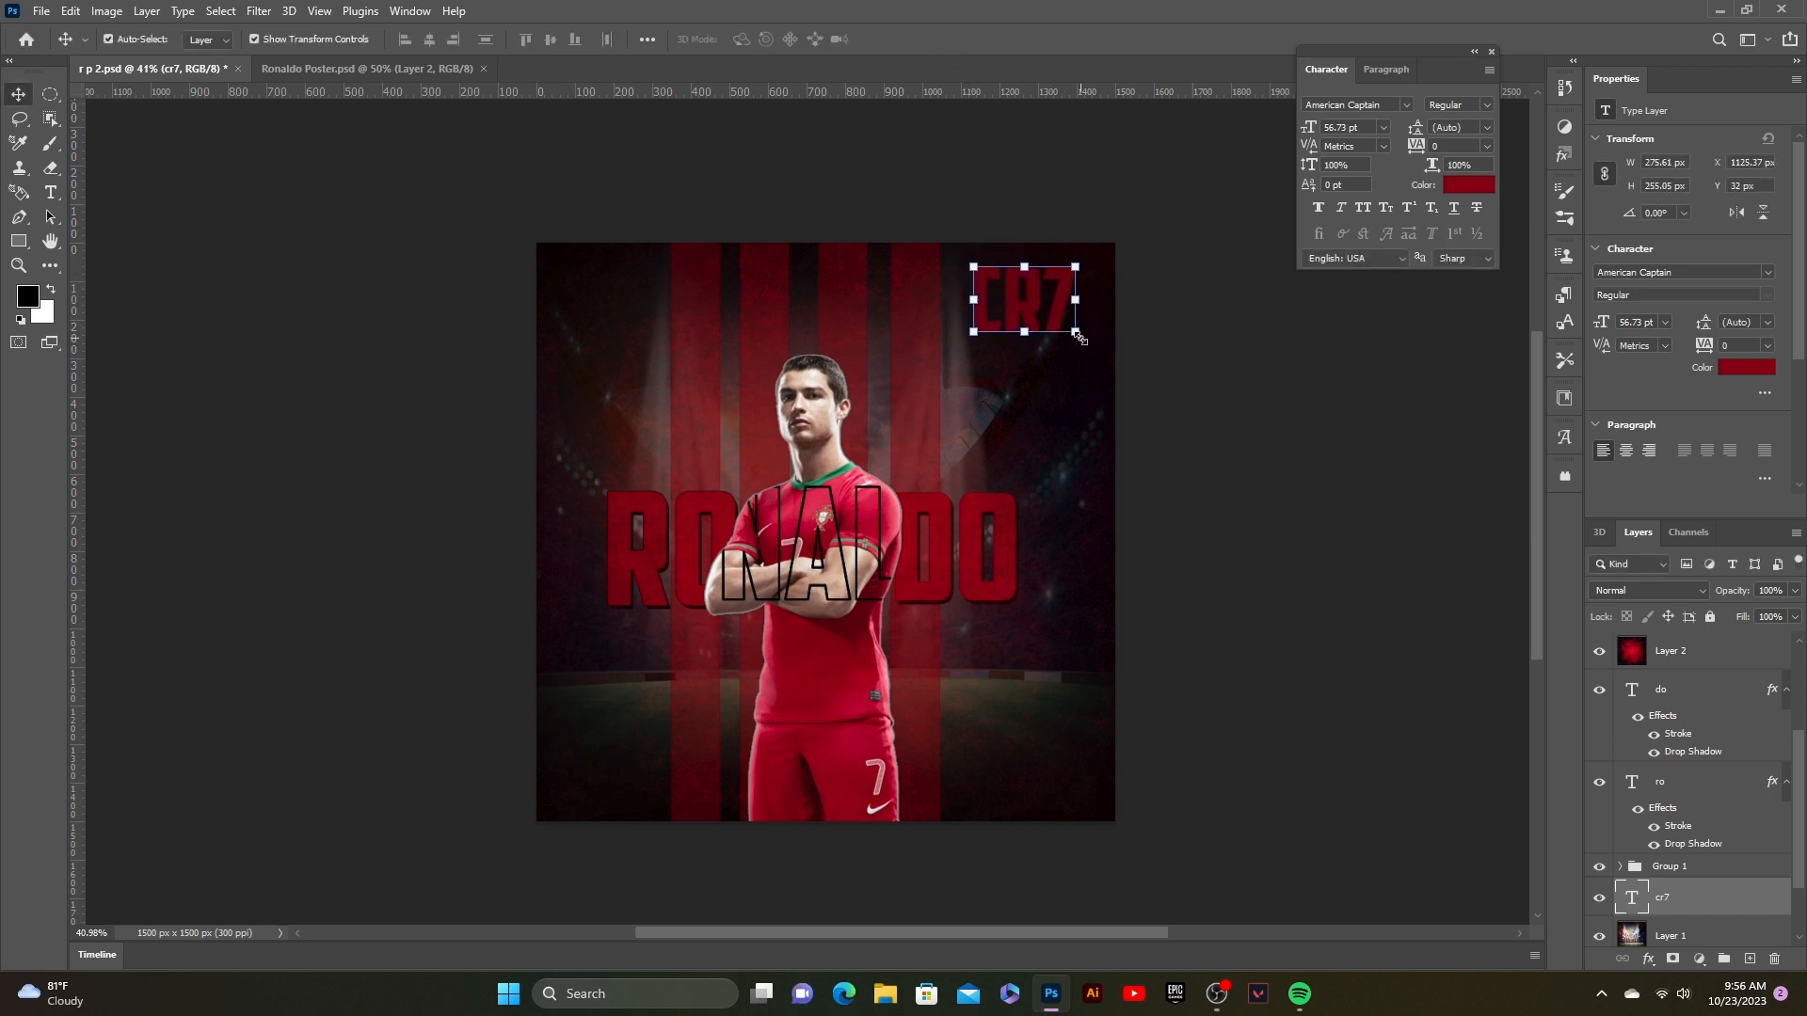
key(Right)
key(Right)
key(Right)
key(Right)
key(Right)
key(Right)
key(Right)
key(Right)
key(Right)
key(Right)
key(Right)
key(Right)
key(Right)
key(Right)
key(Right)
key(Right)
key(Right)
key(Right)
key(Right)
key(Right)
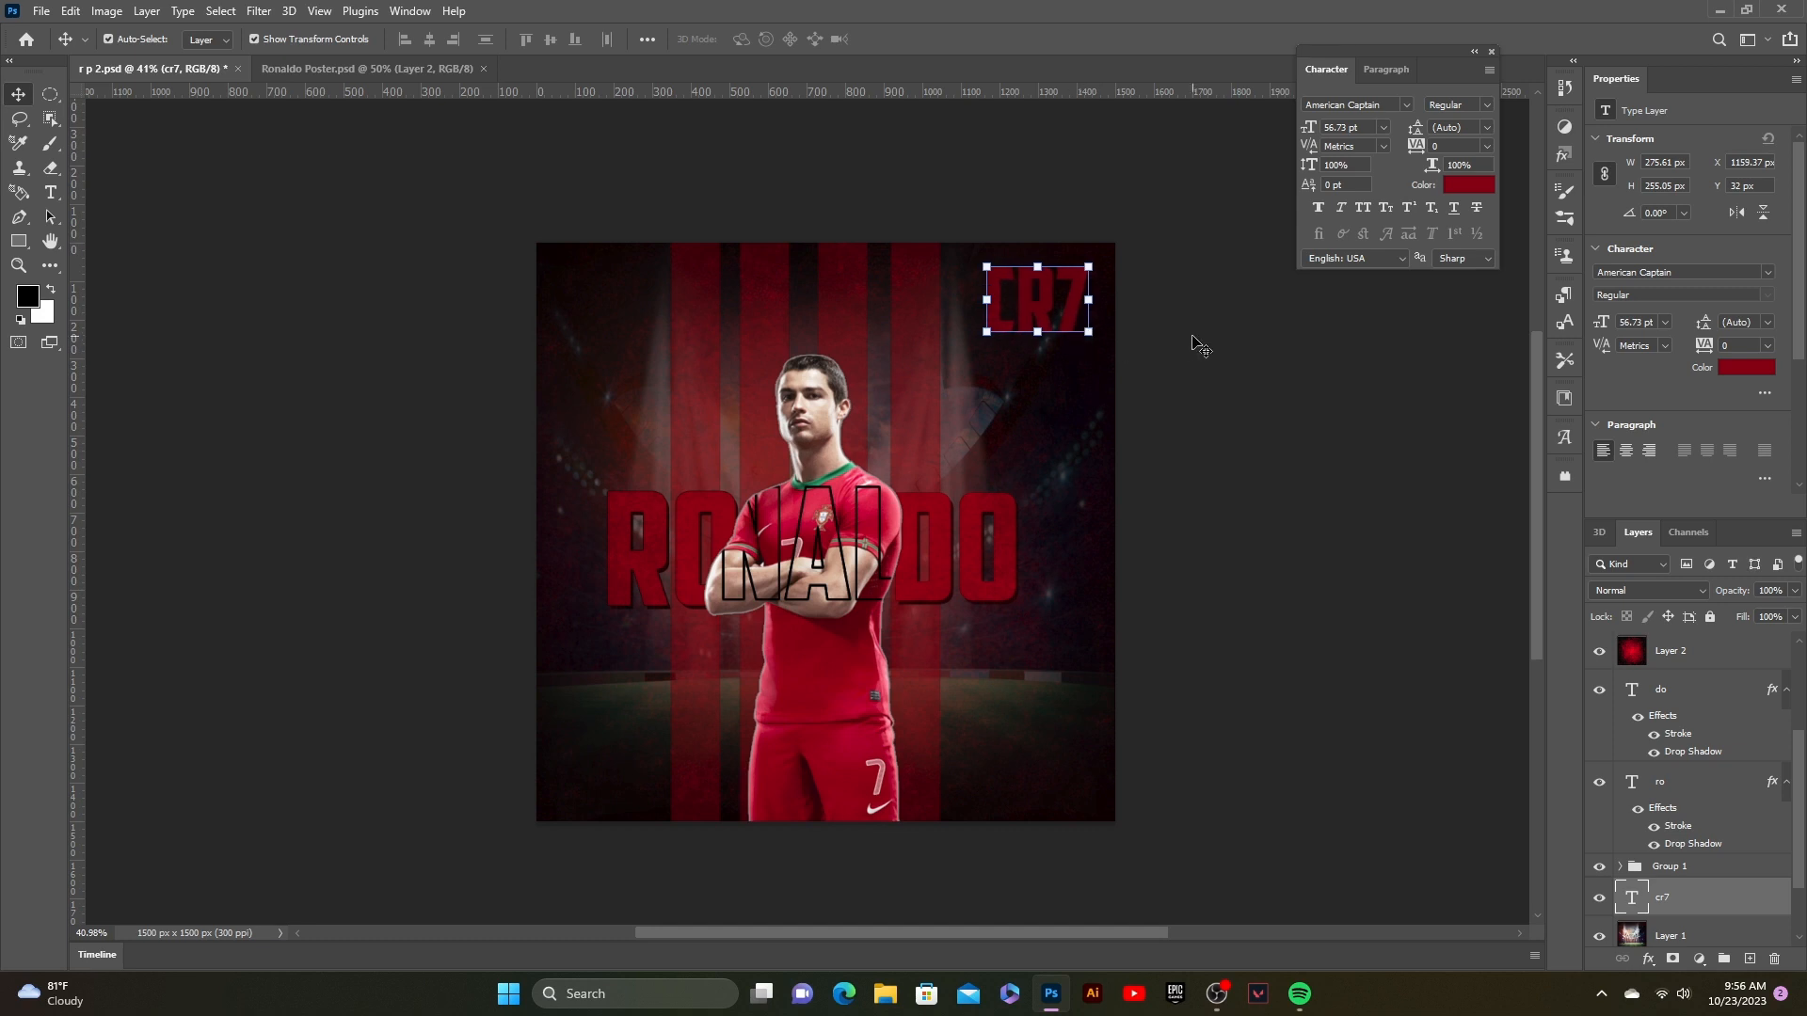
click(1195, 338)
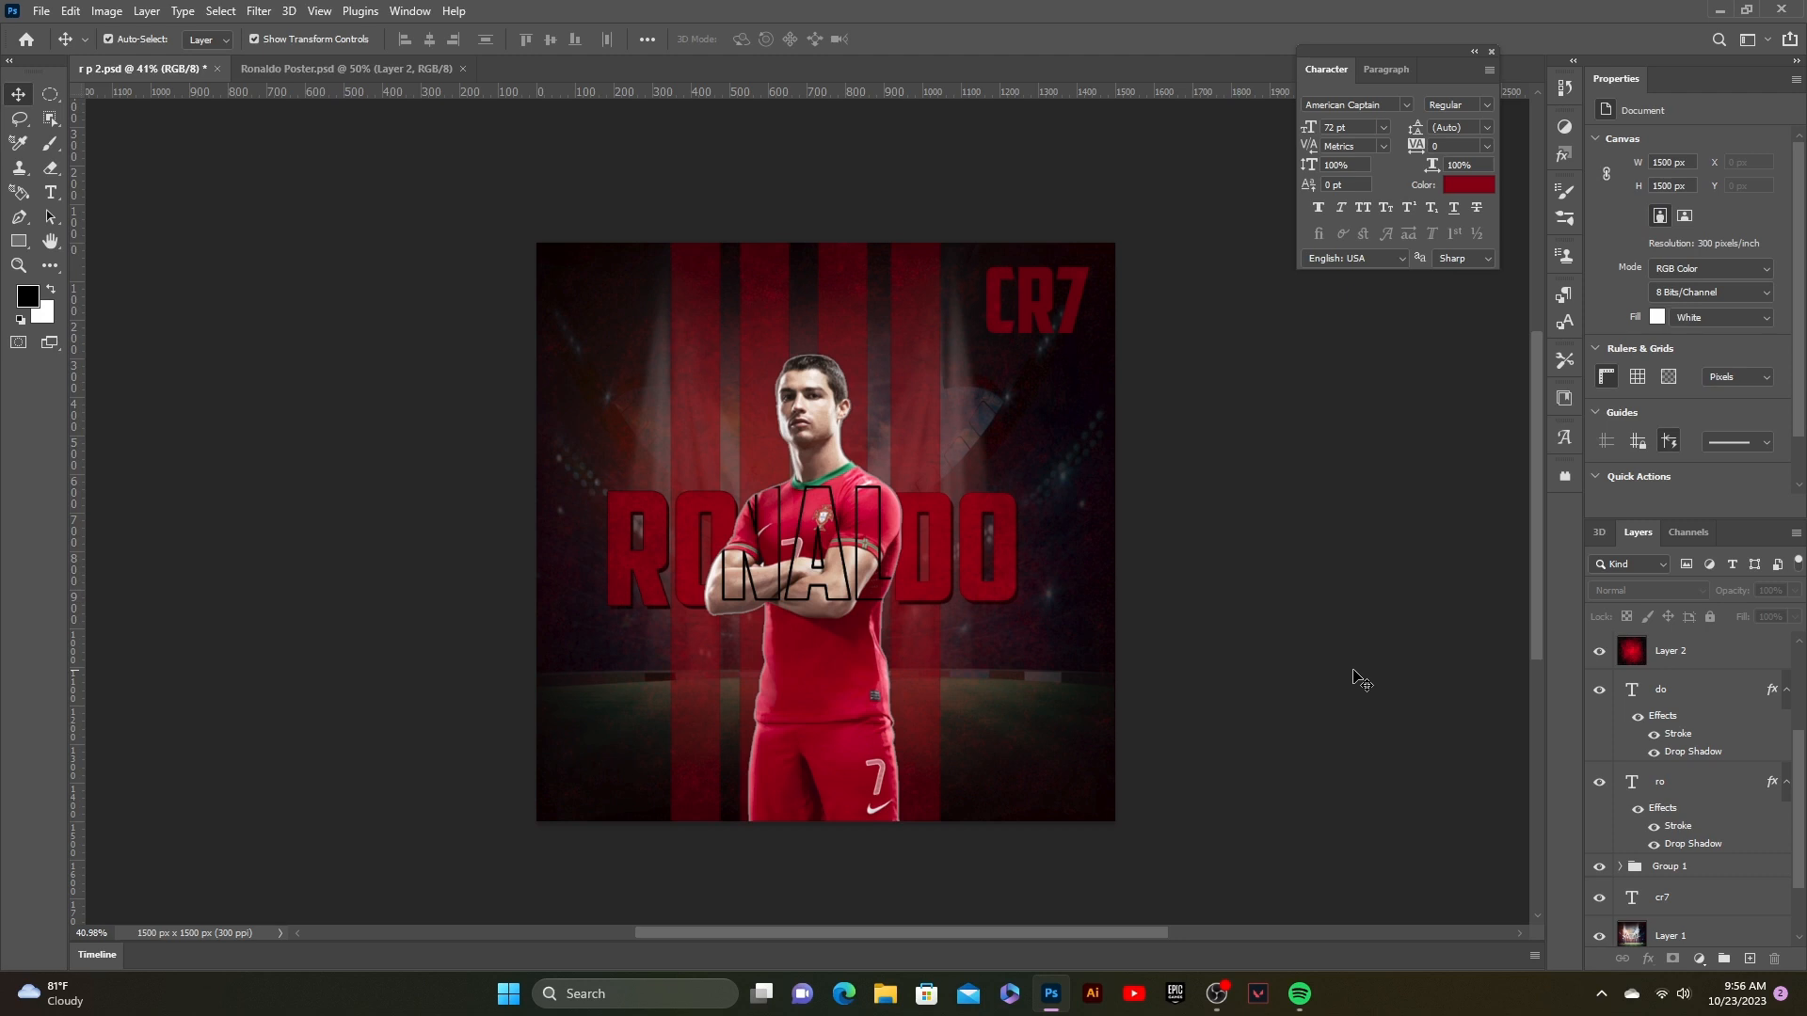
scroll(1356, 678, down, 2)
scroll(1345, 674, up, 1)
scroll(1342, 675, up, 1)
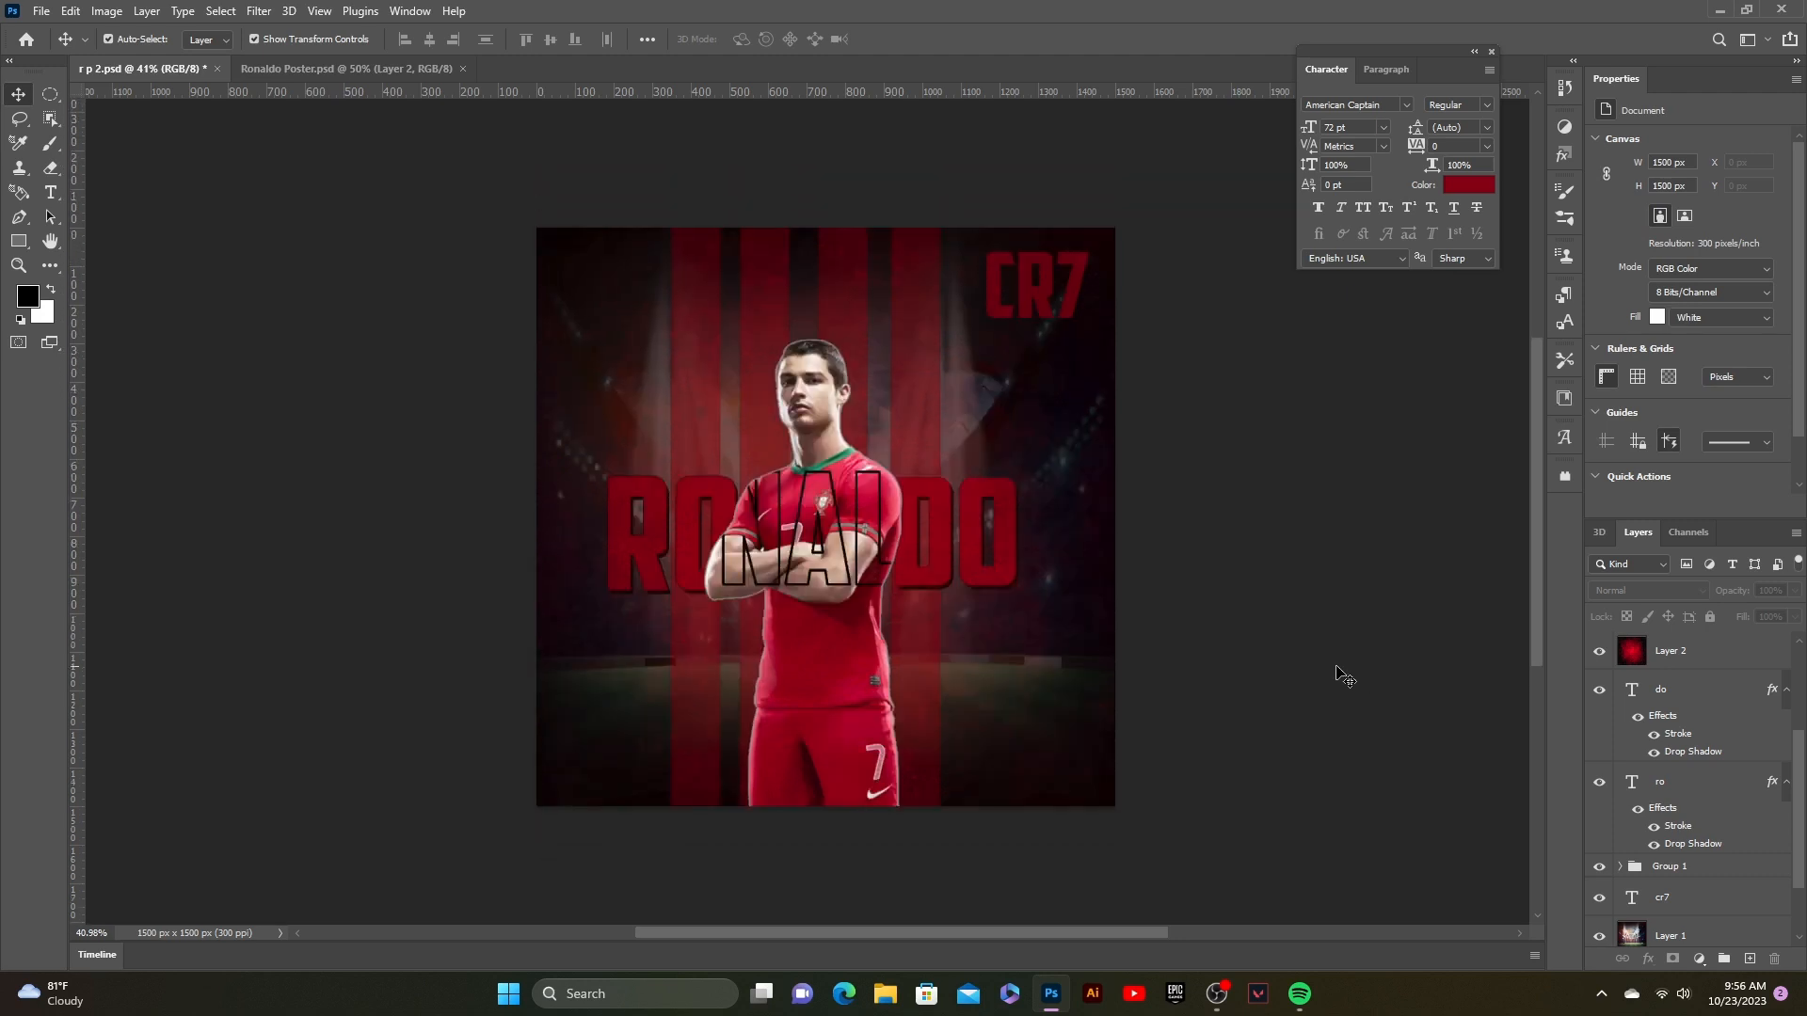
scroll(1342, 674, down, 1)
scroll(1342, 675, up, 1)
scroll(1342, 675, down, 2)
scroll(1343, 675, up, 1)
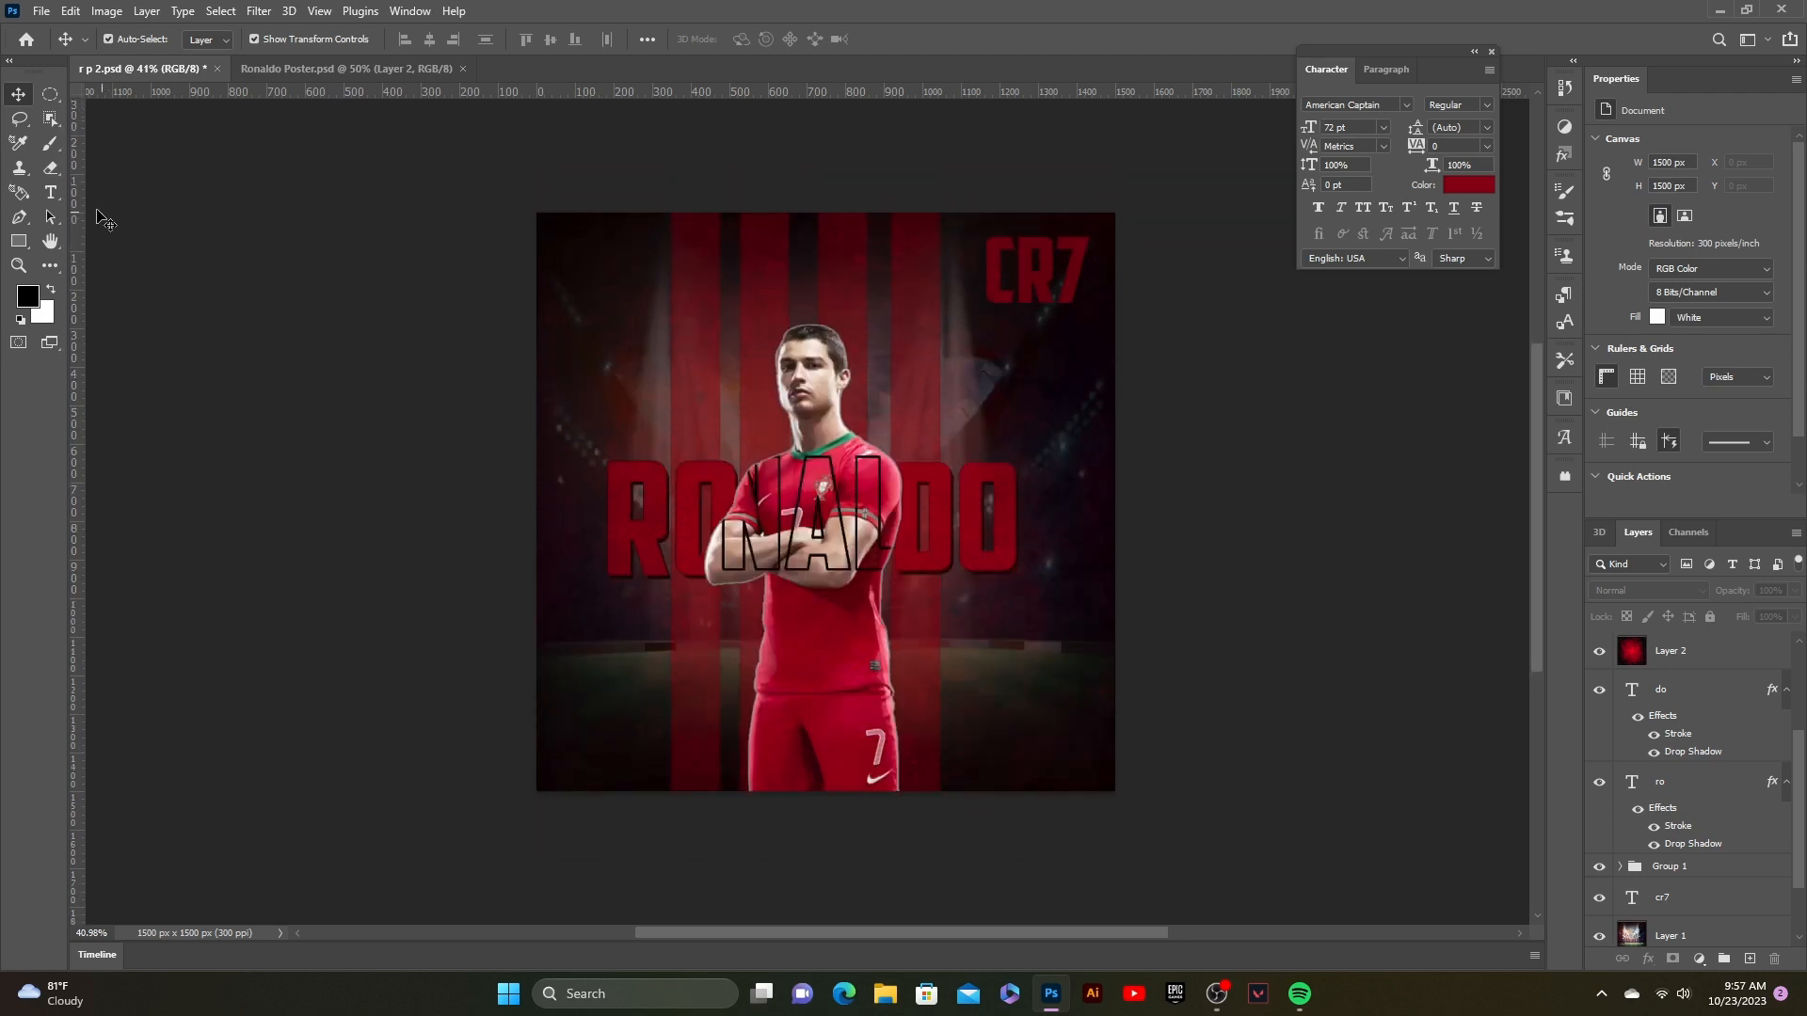
- Add the text "cristiano" in American Captain at 72 pt across the middle of the poster
click(41, 194)
click(578, 524)
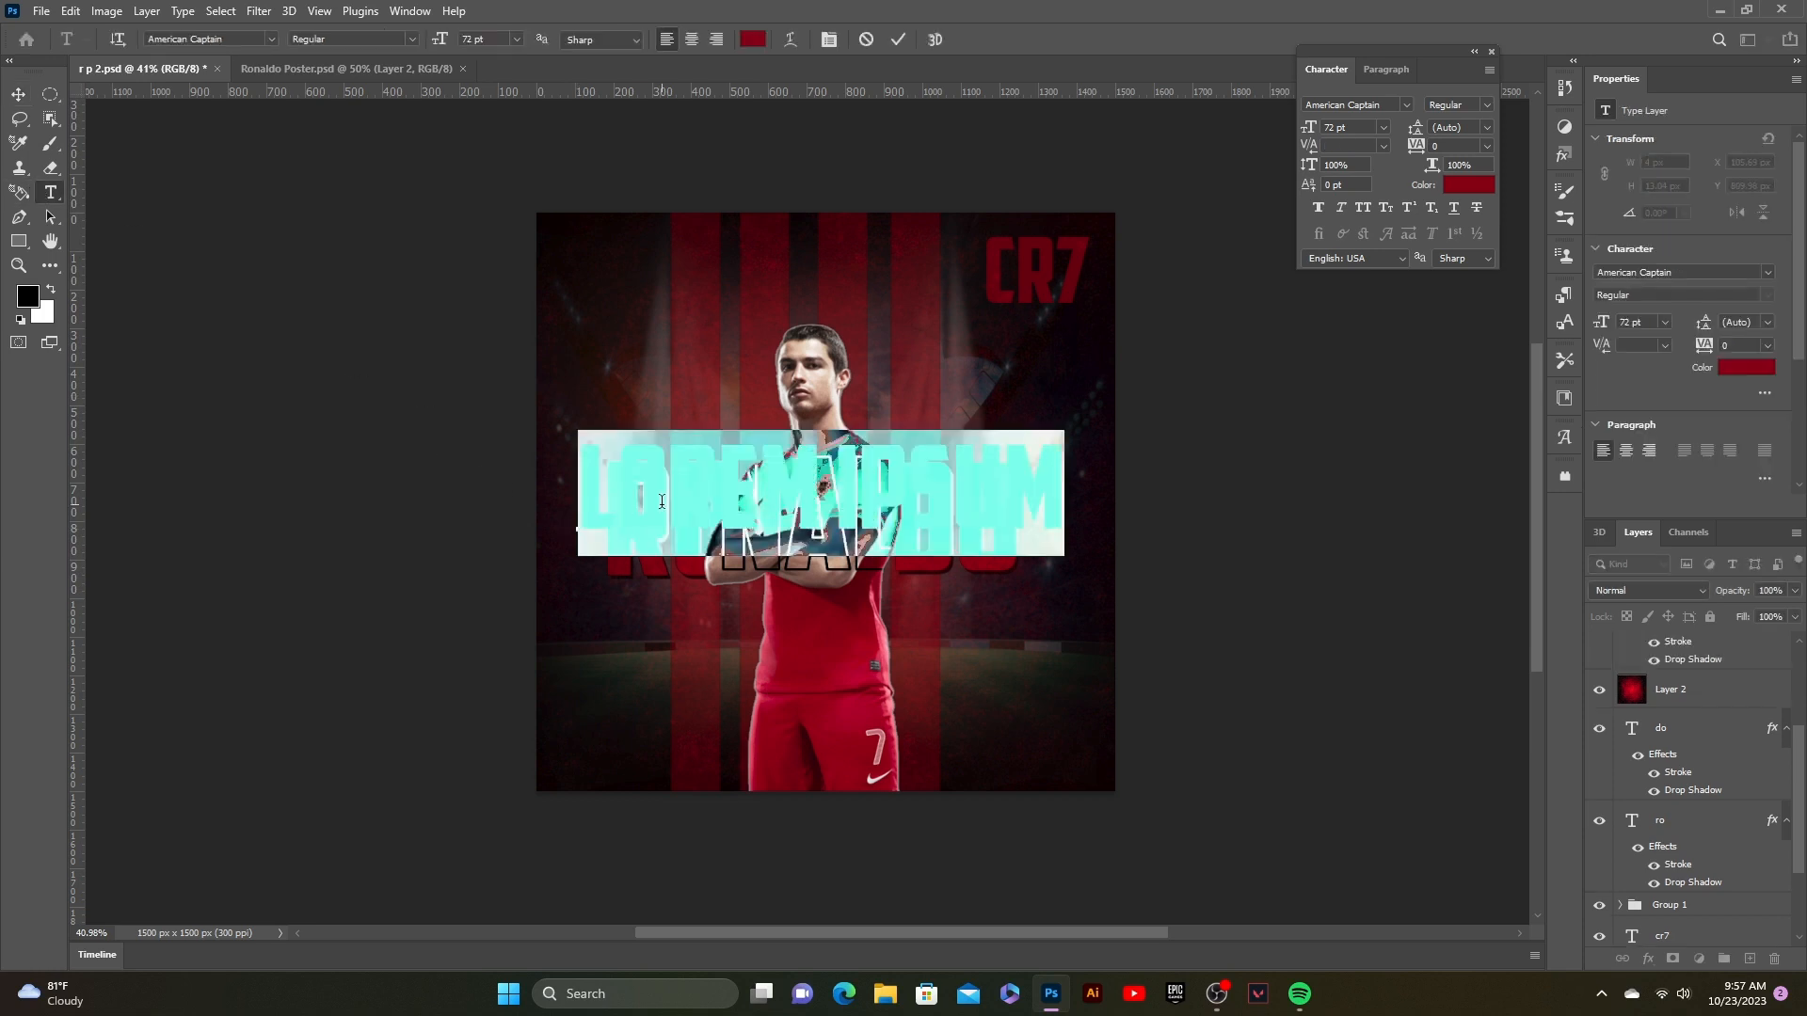
key(BackSpace)
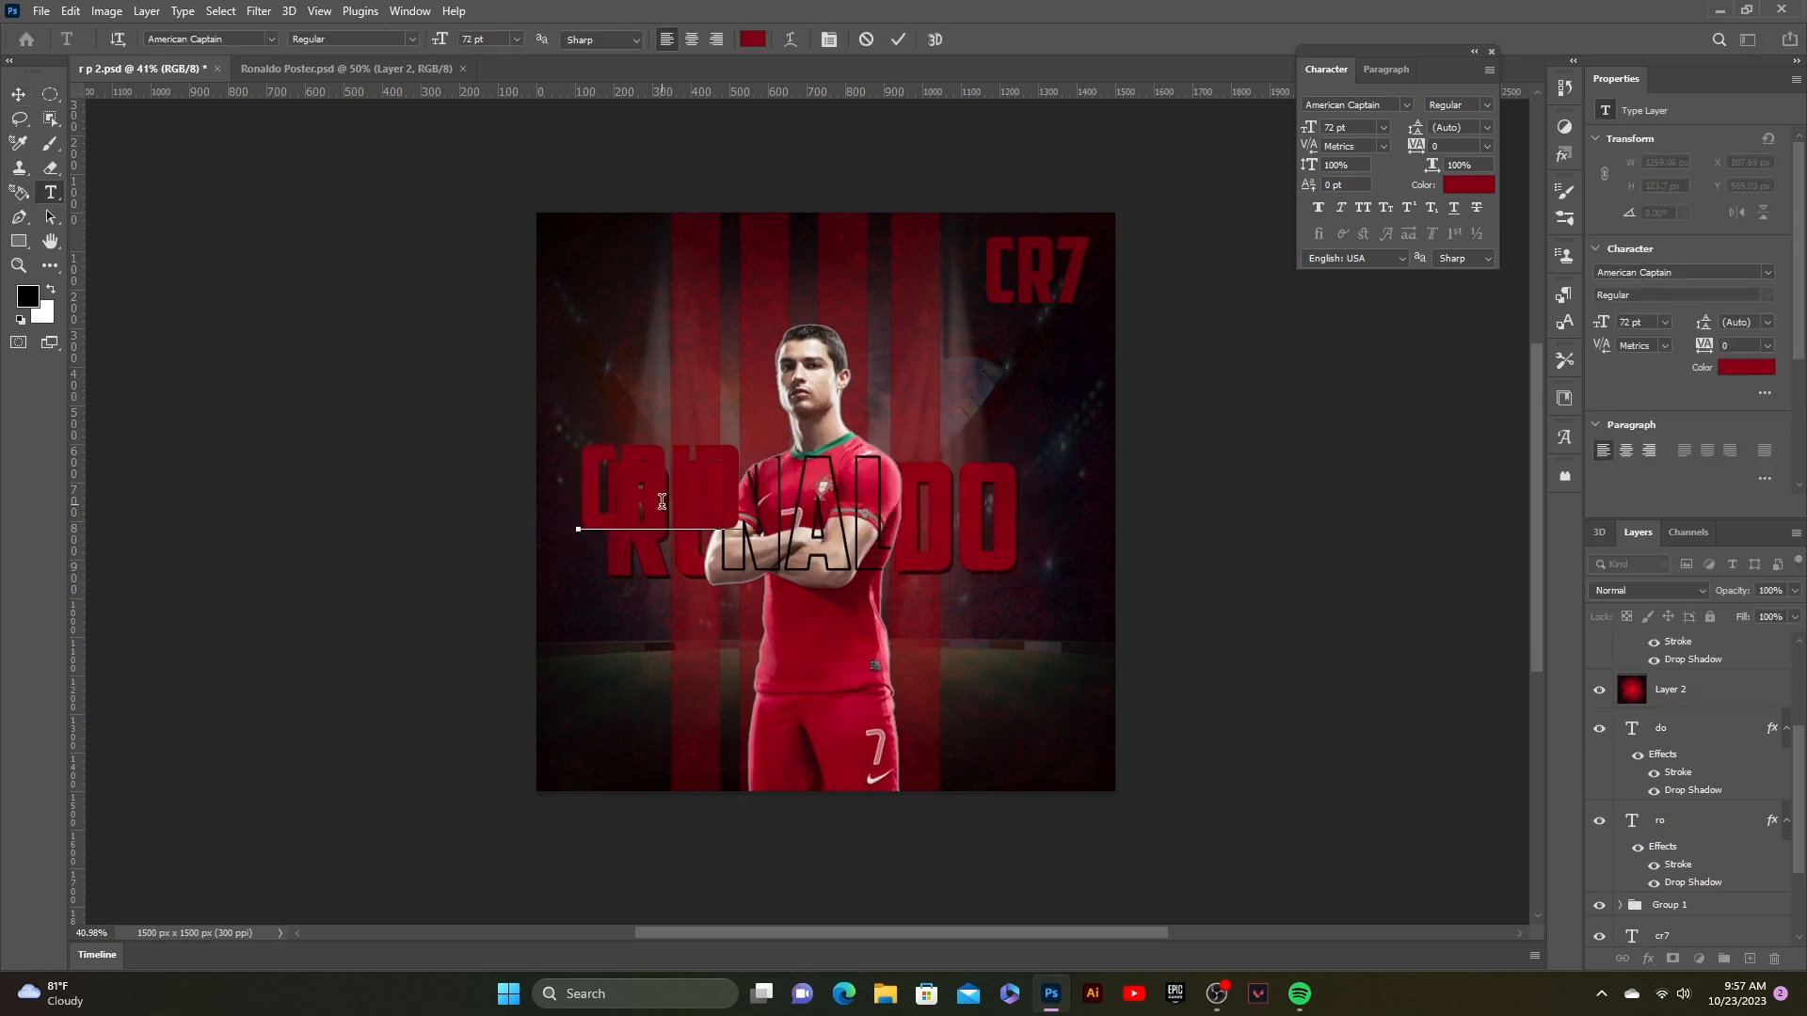
text(cris)
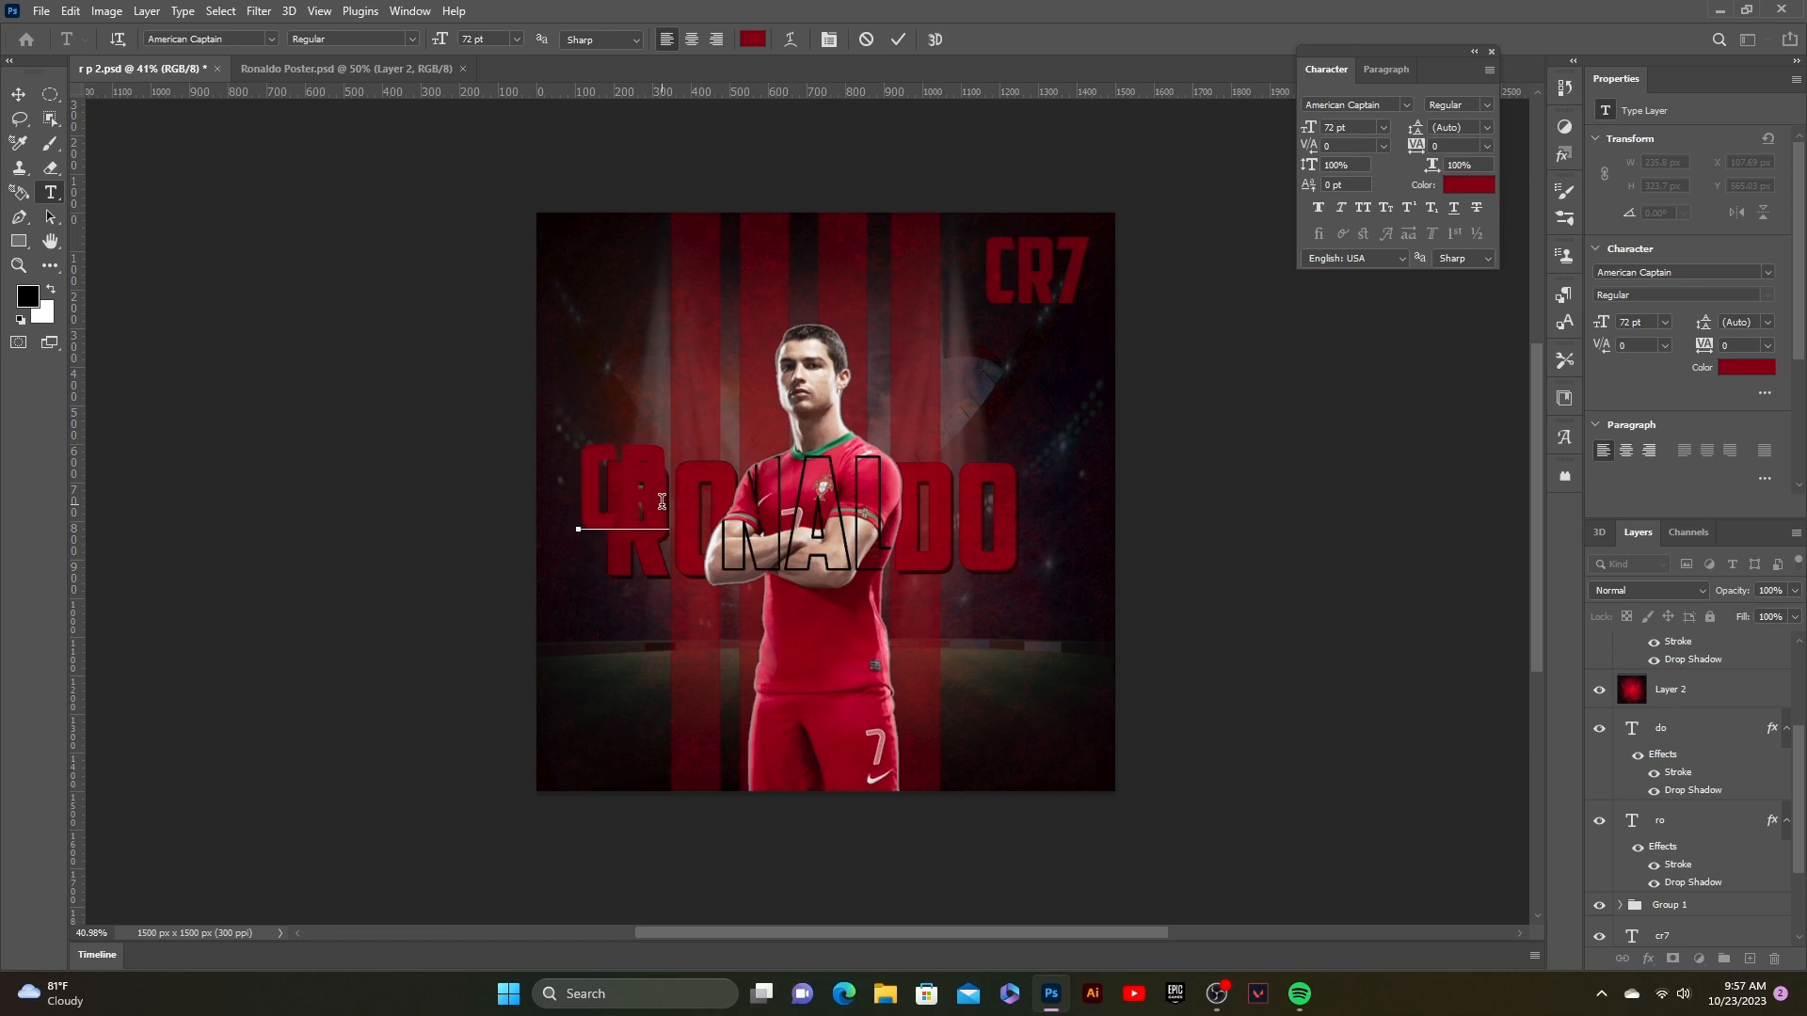
text(tiano)
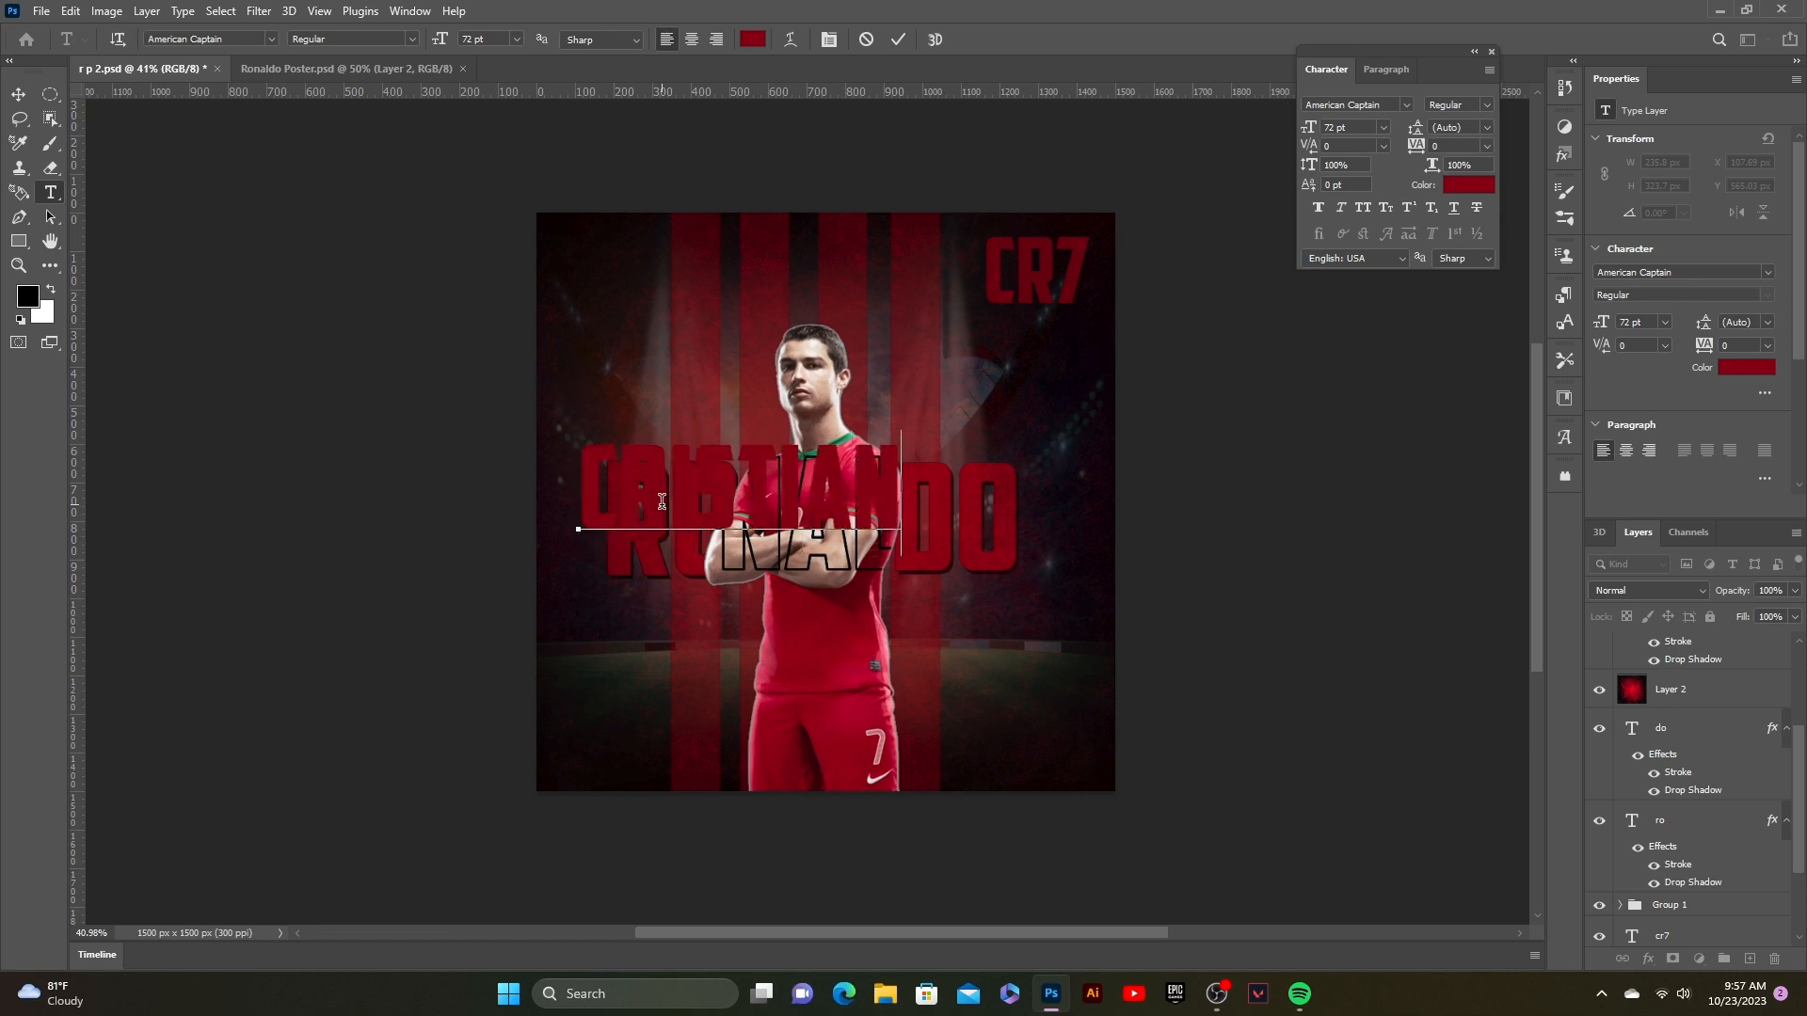
click(898, 40)
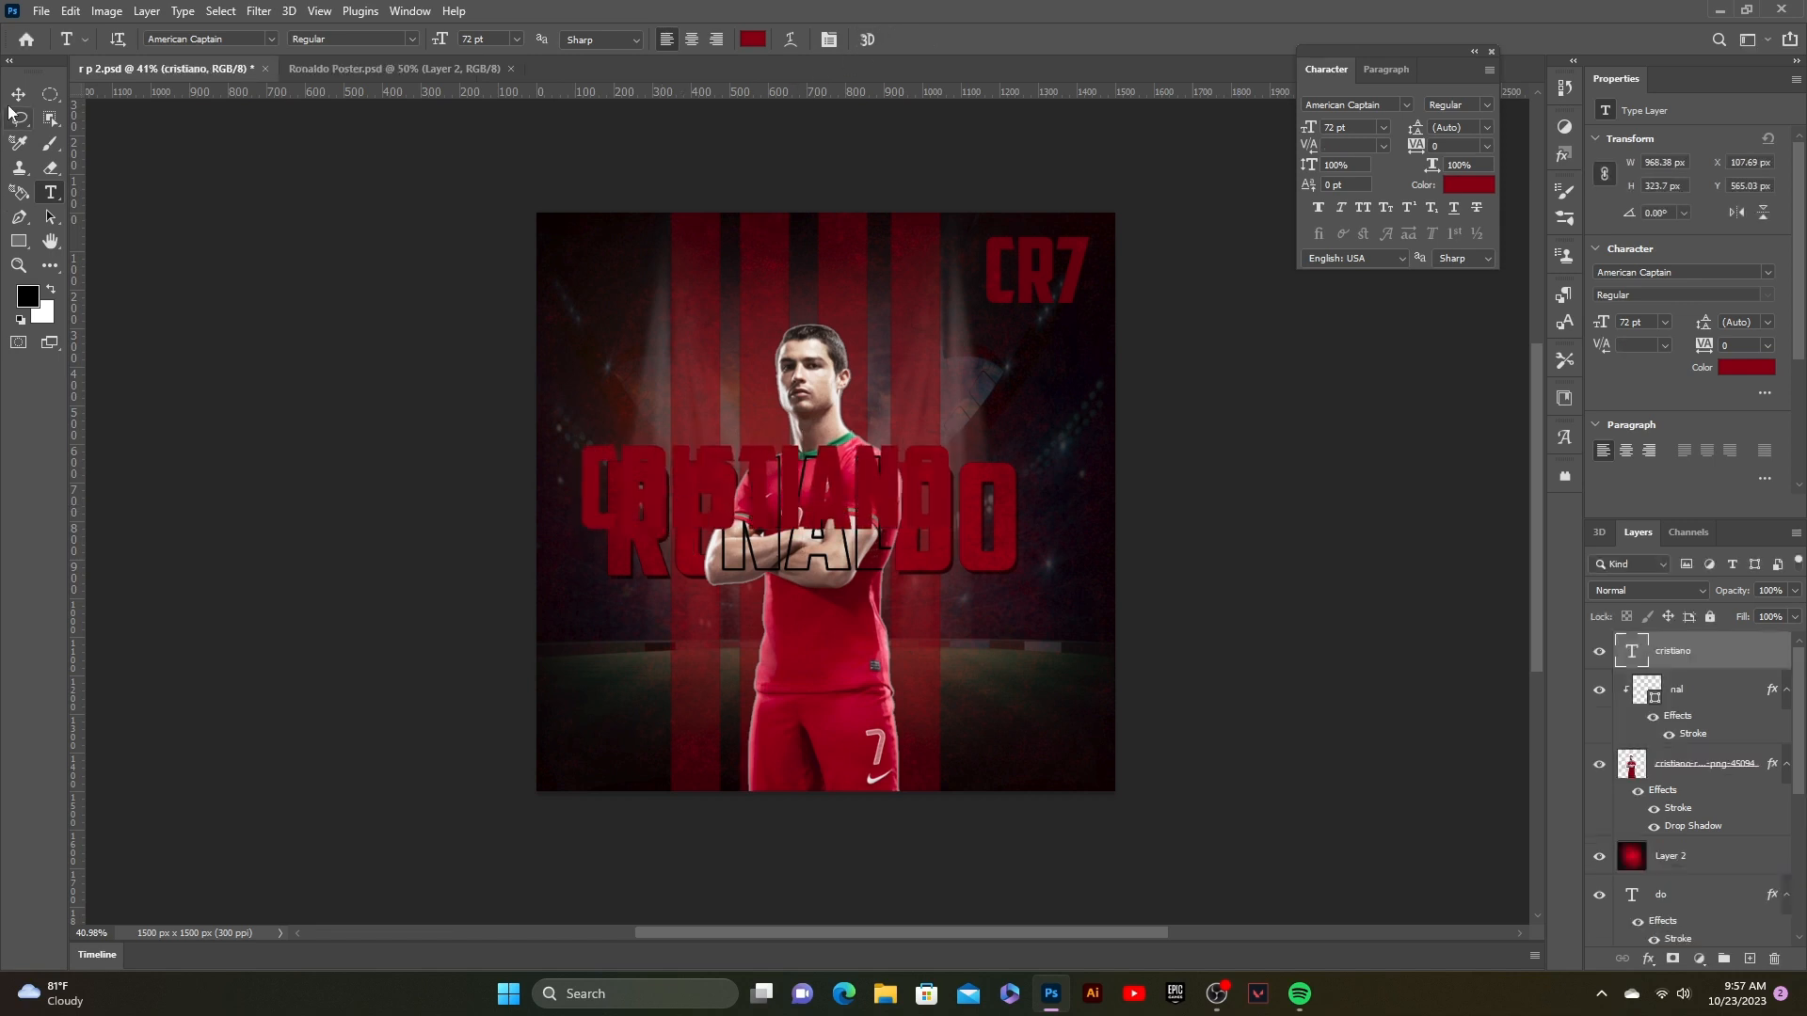
- Set the cristiano text color to white #ffffff
key(v)
click(1473, 193)
mouse_move(1129, 565)
mouse_down()
mouse_move(1206, 588)
mouse_move(1179, 556)
mouse_move(1117, 548)
mouse_up()
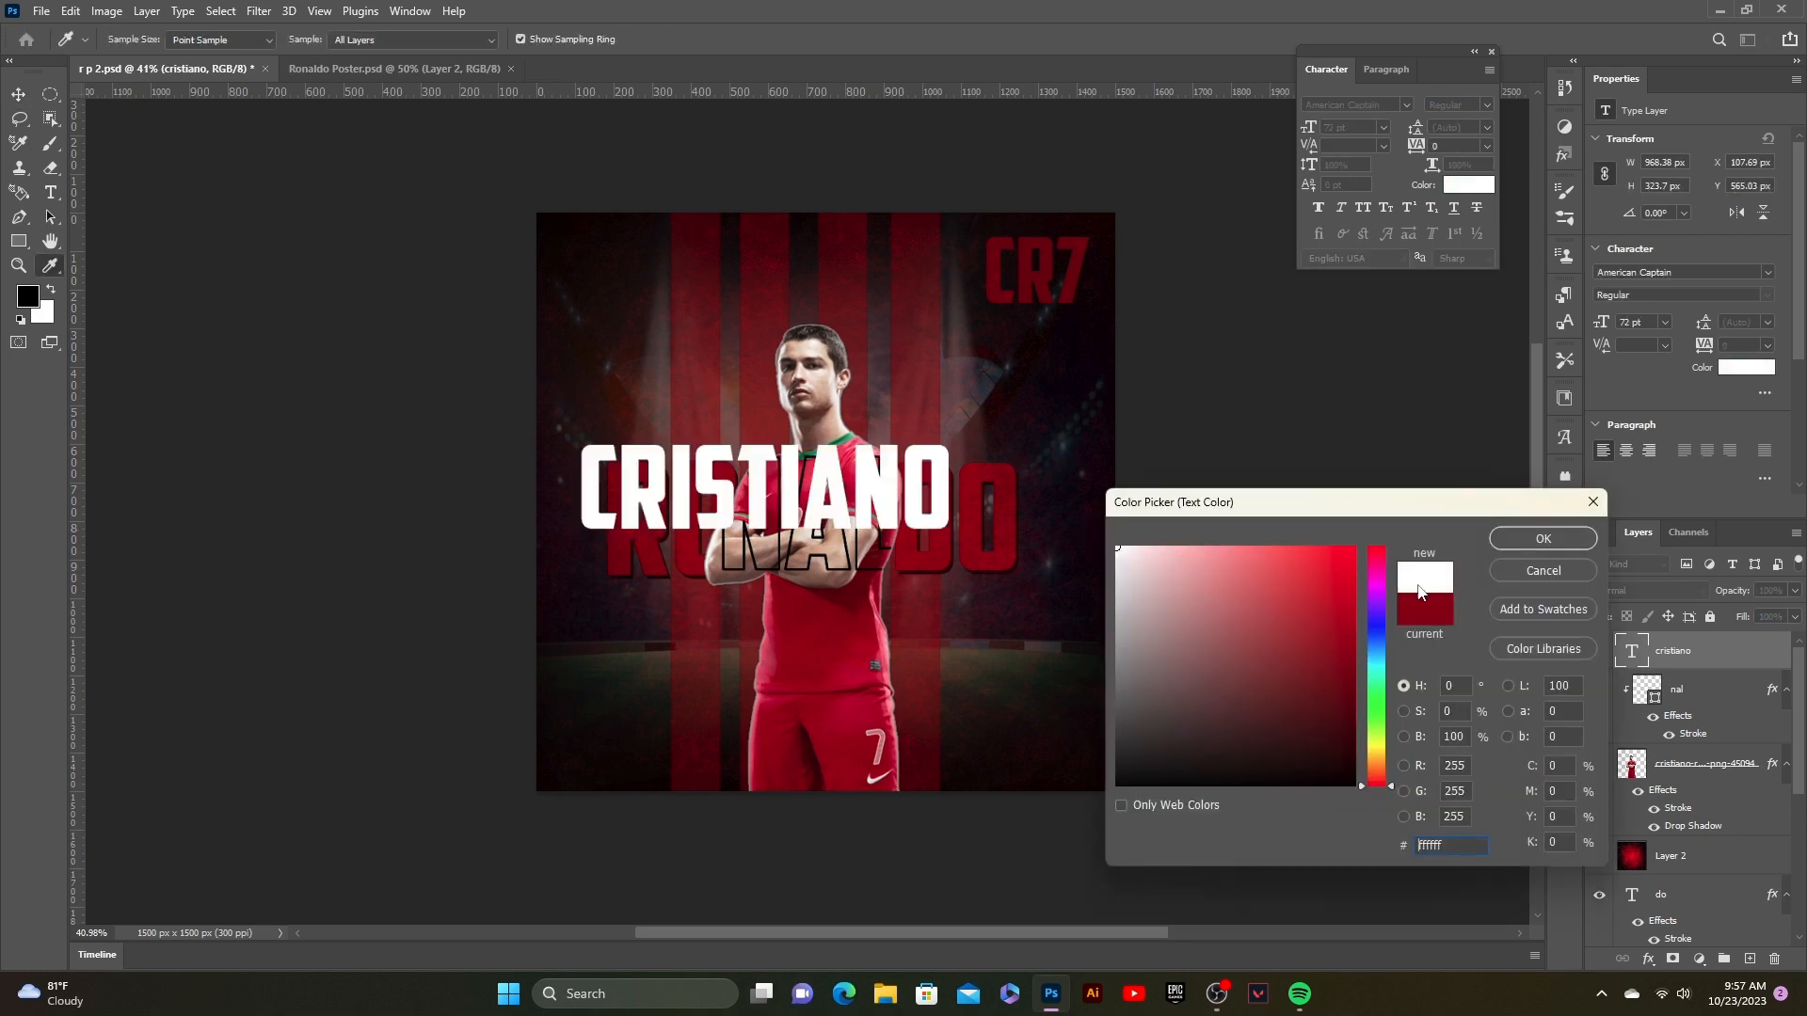
click(1544, 538)
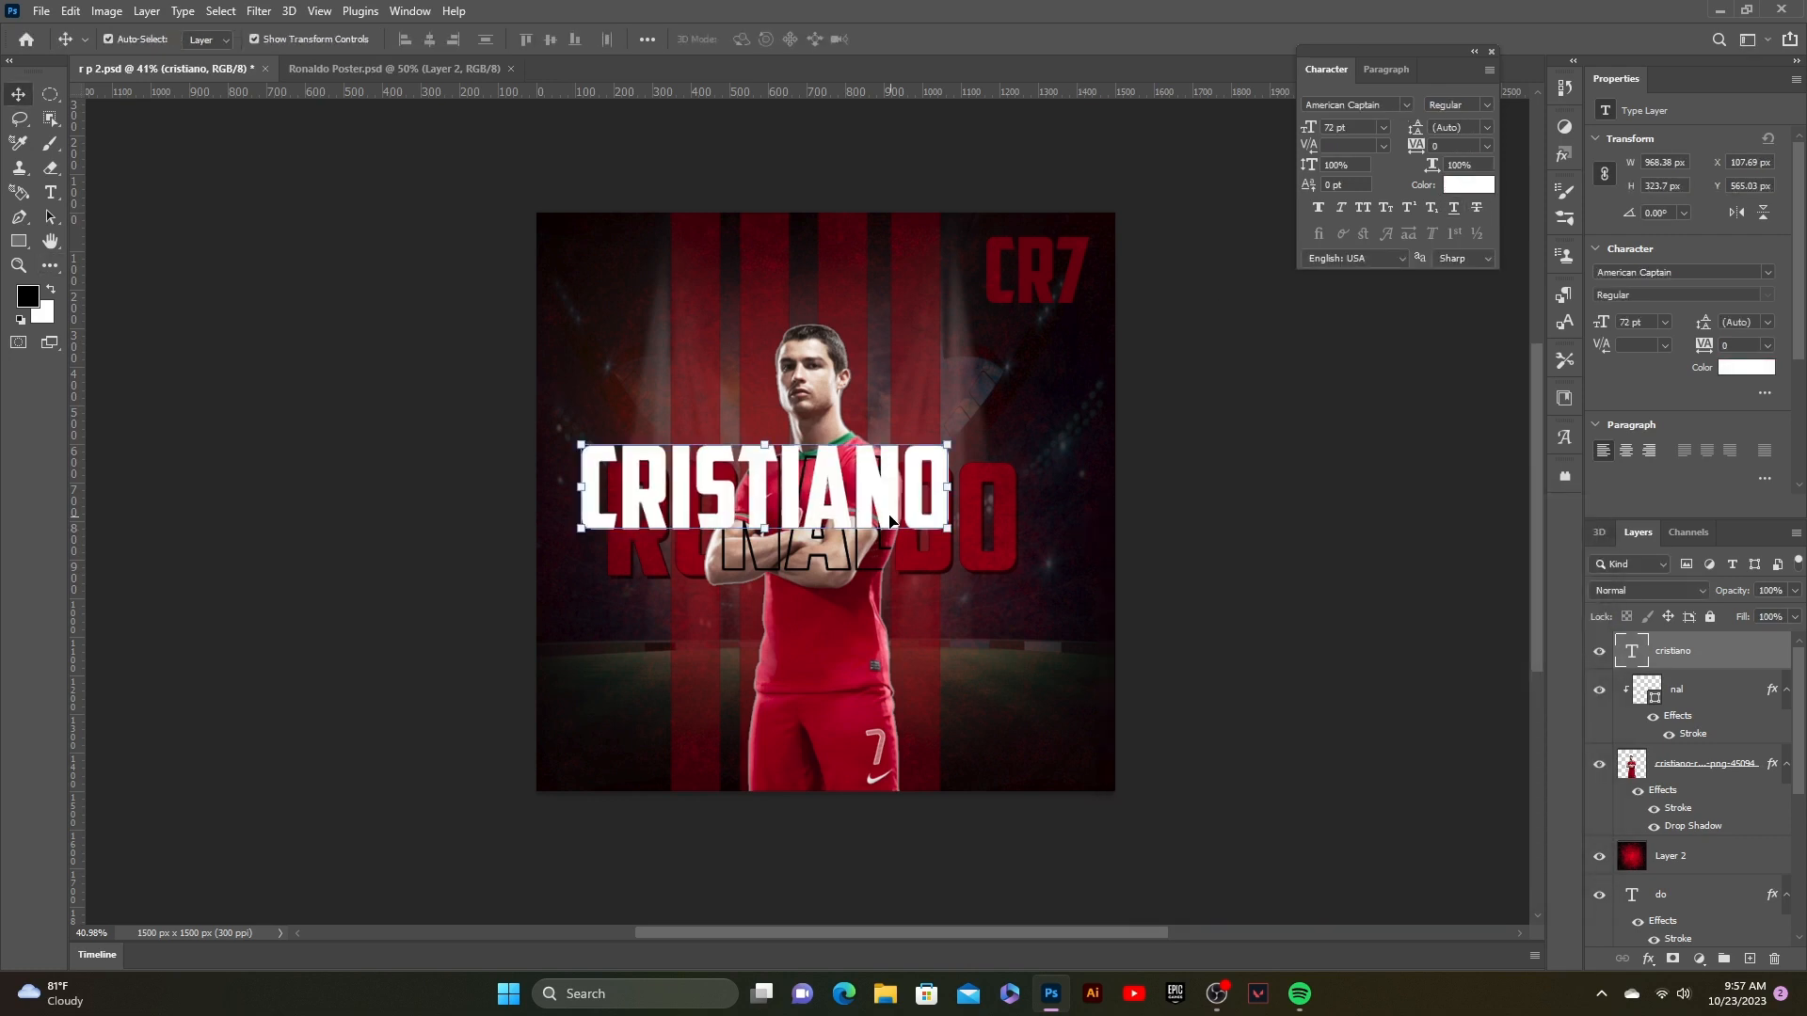
- Enlarge the cristiano text to about 110 pt and position it across the poster's width over the player's arms
drag(949, 532, 1107, 694)
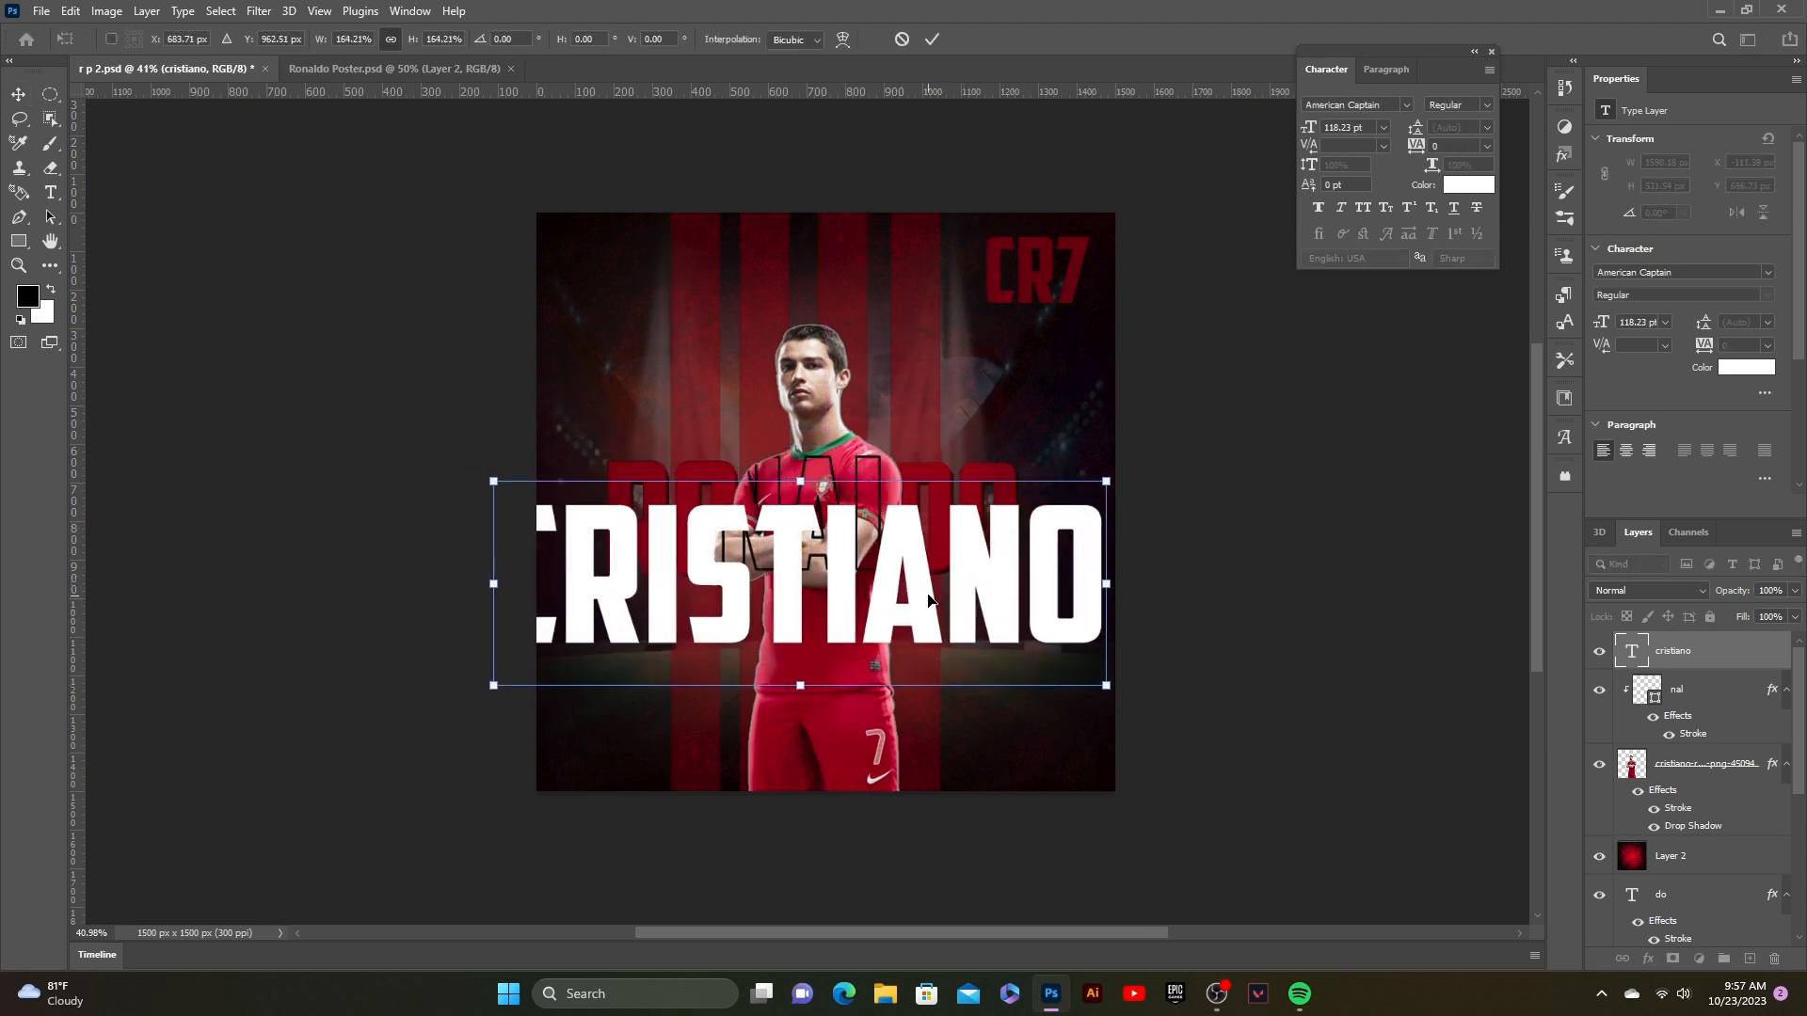
drag(930, 612, 965, 618)
drag(1135, 695, 1092, 679)
drag(960, 634, 972, 621)
click(932, 38)
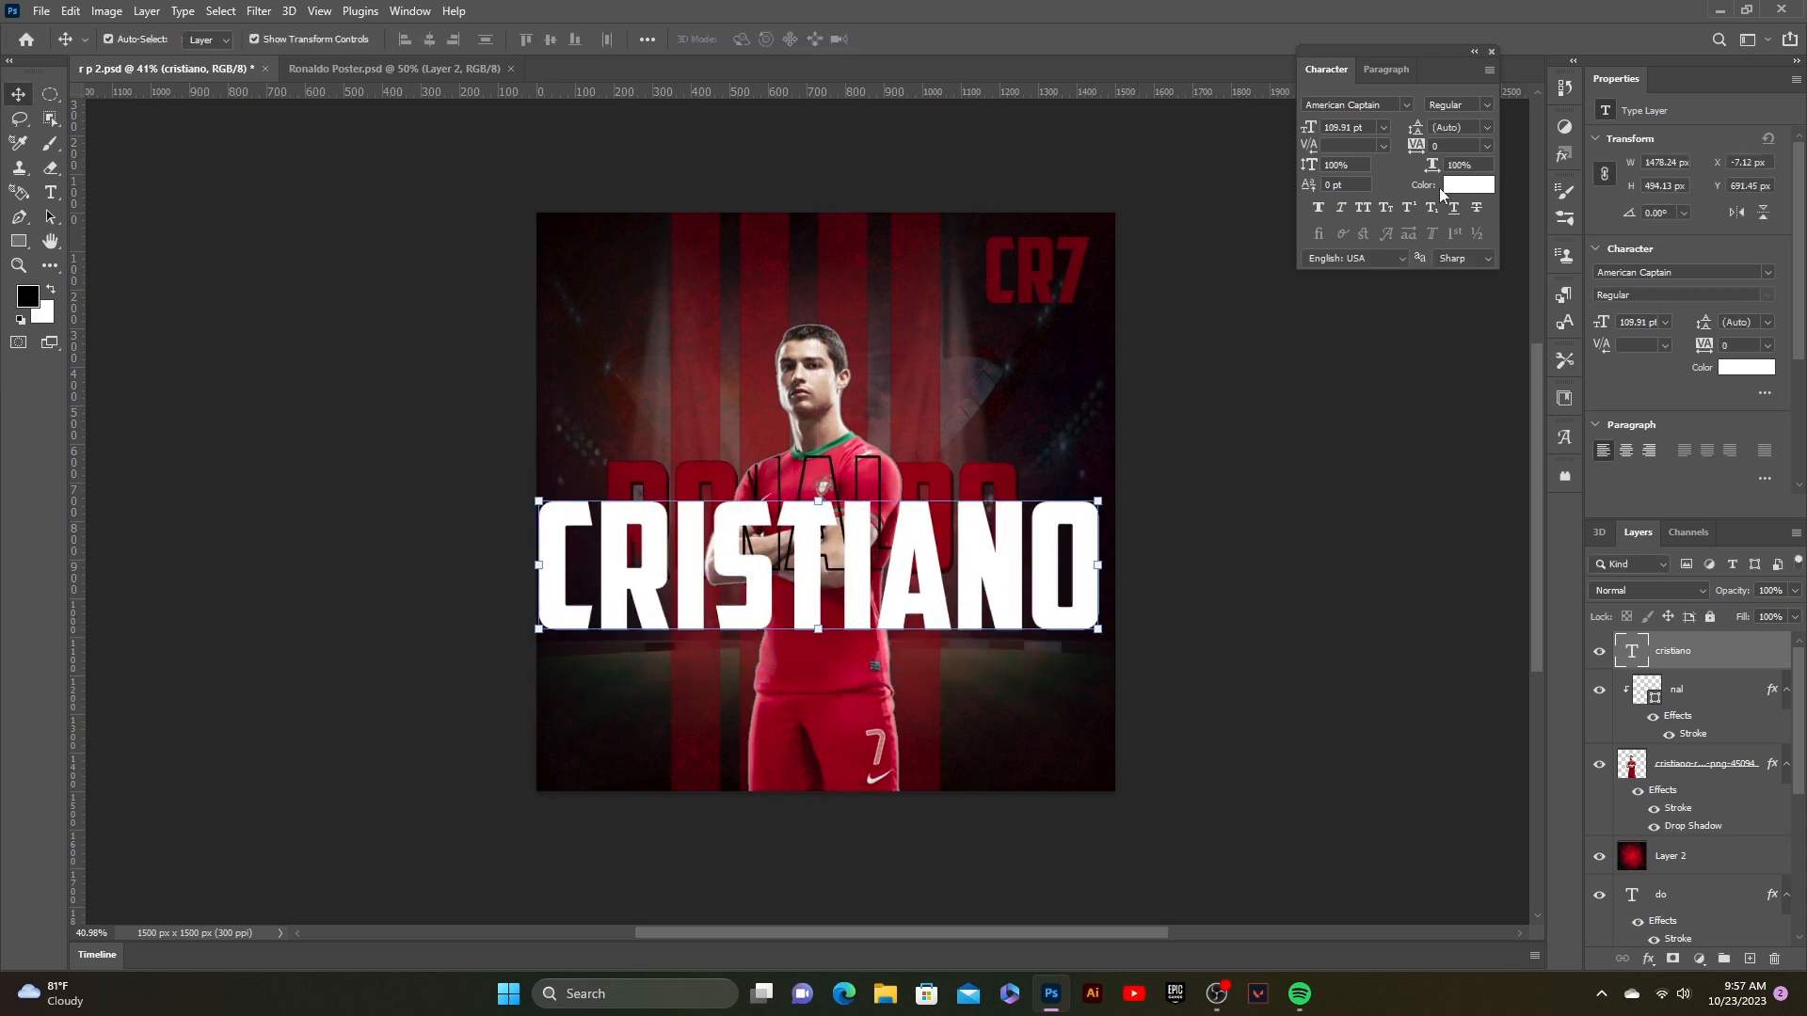
- Change the cristiano text's font to HyperSuper in the Fast3D style
click(1406, 105)
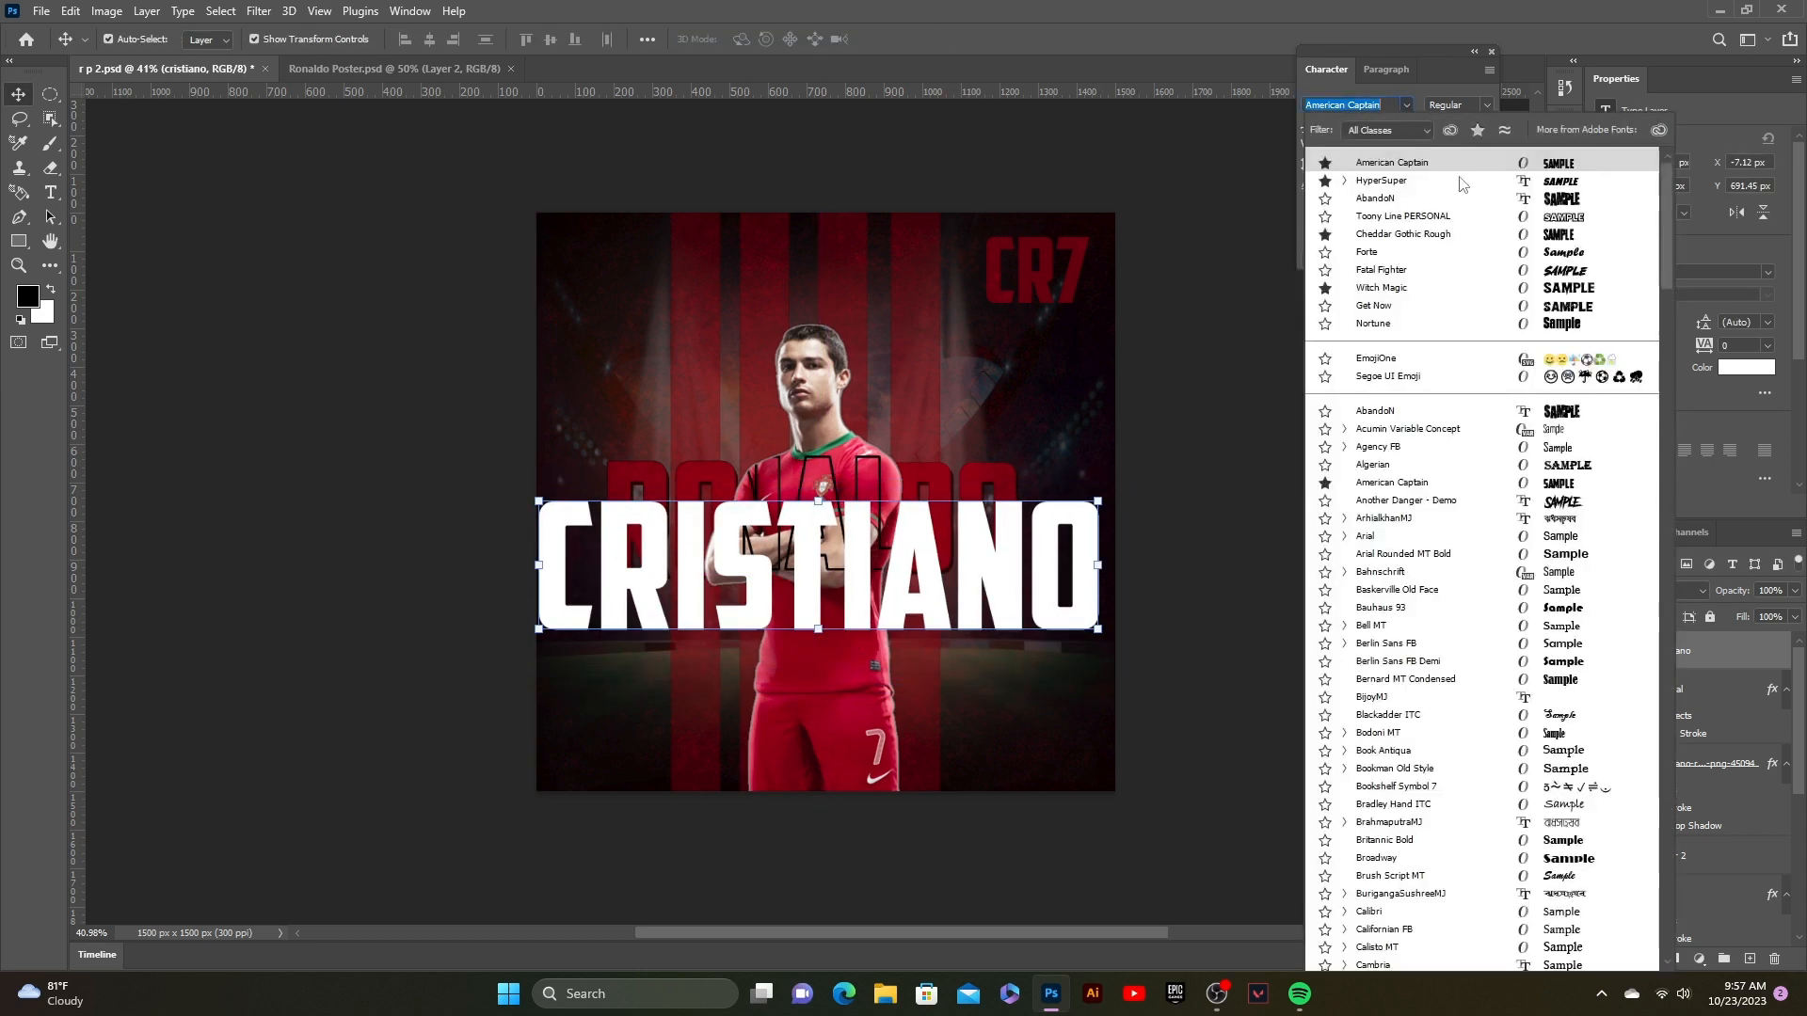
click(1344, 180)
click(1384, 216)
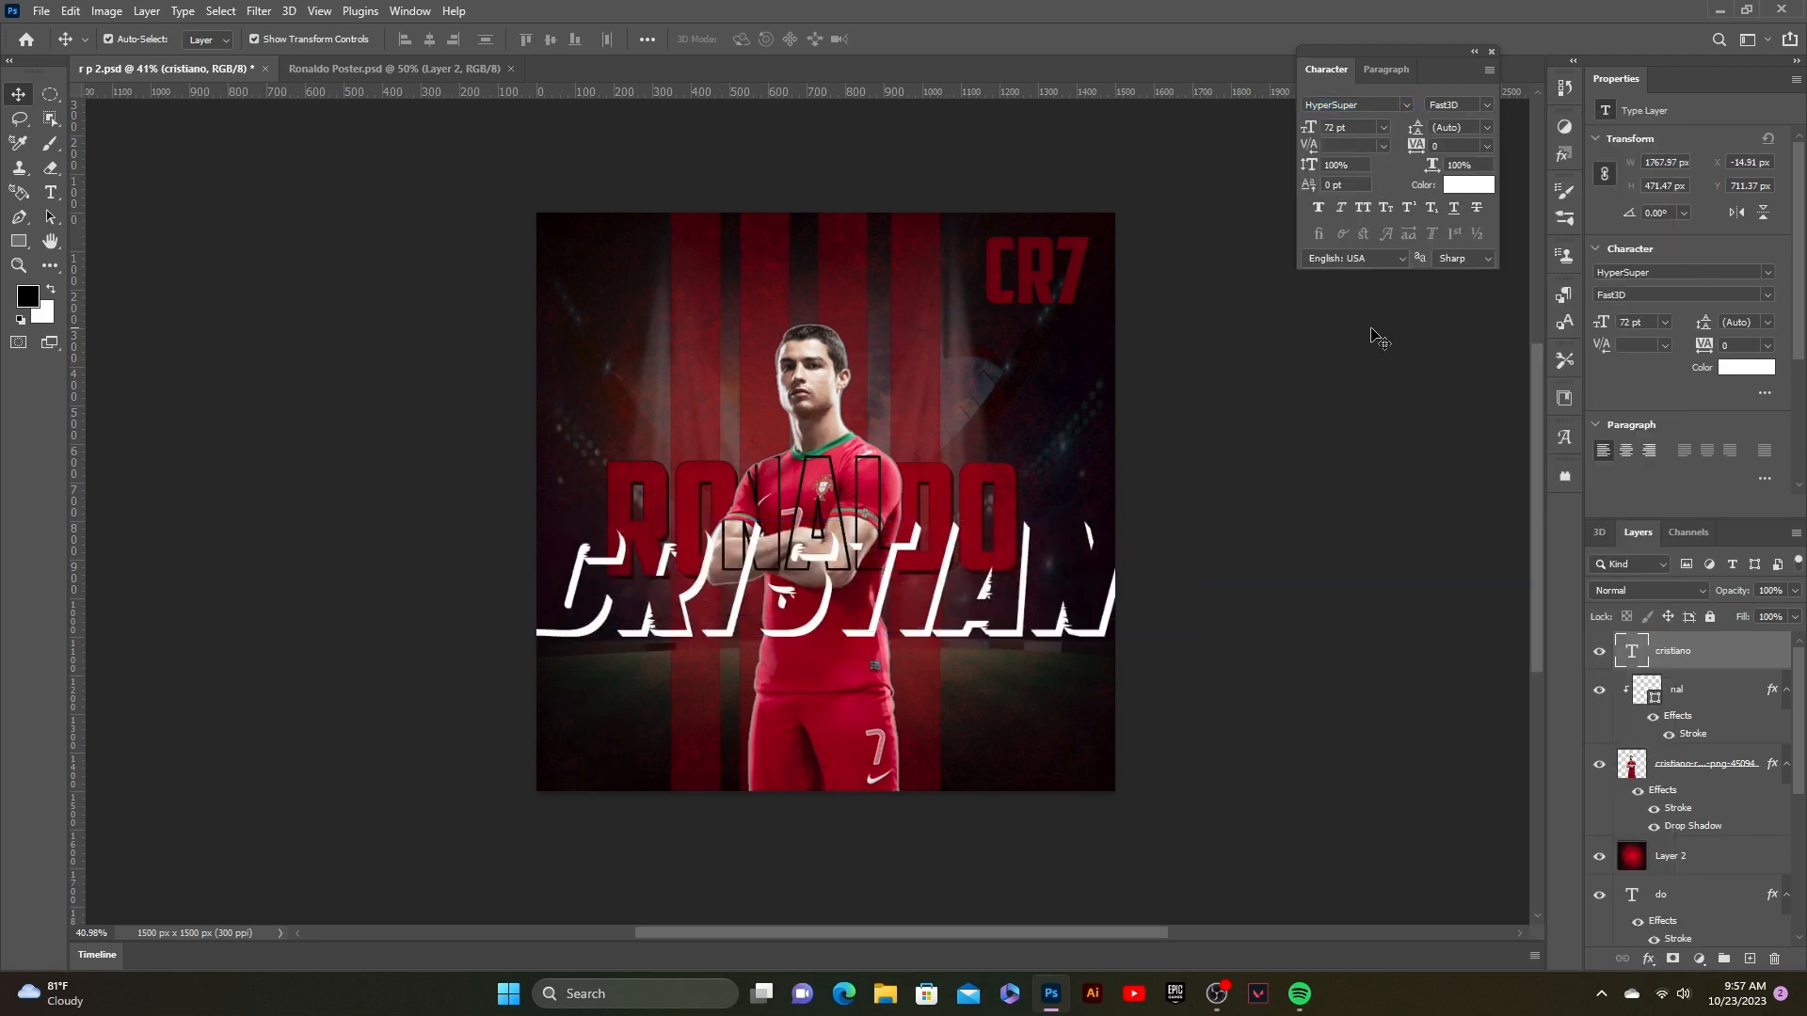
click(1377, 339)
scroll(1286, 651, up, 1)
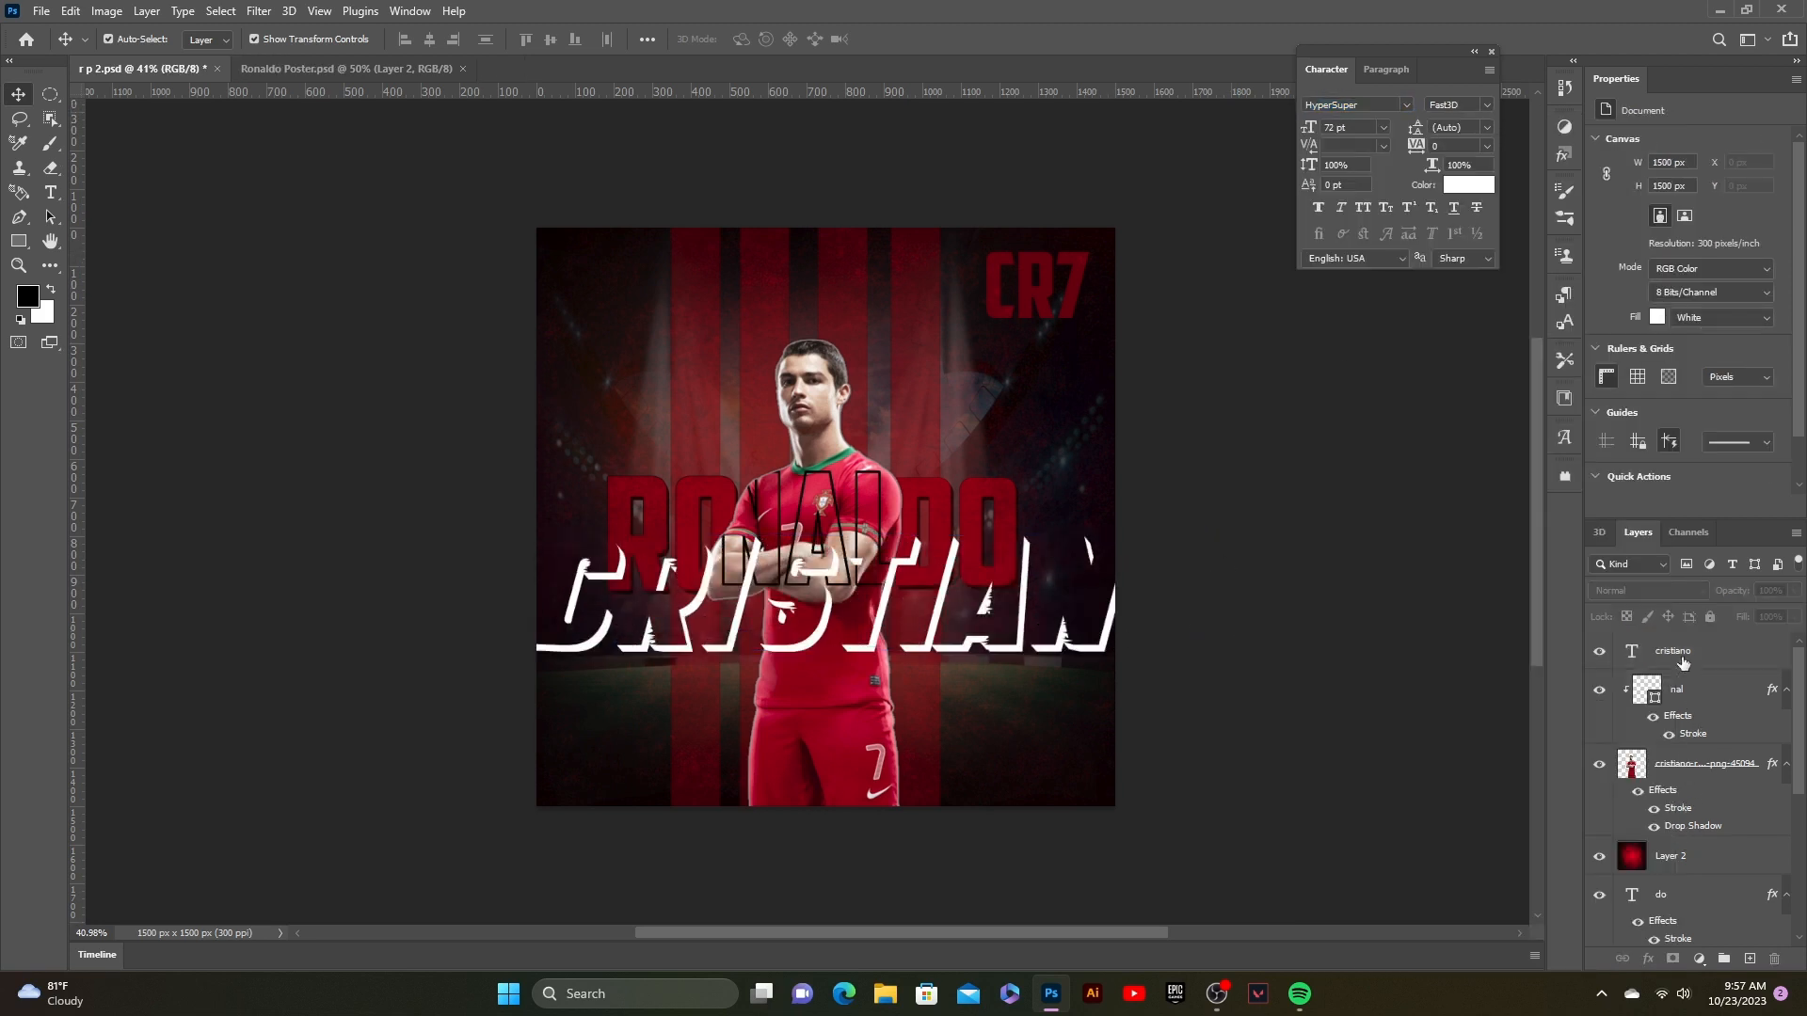
- Move the cristiano layer behind the player and the ro text, directly above Group 1
drag(1683, 662, 1723, 878)
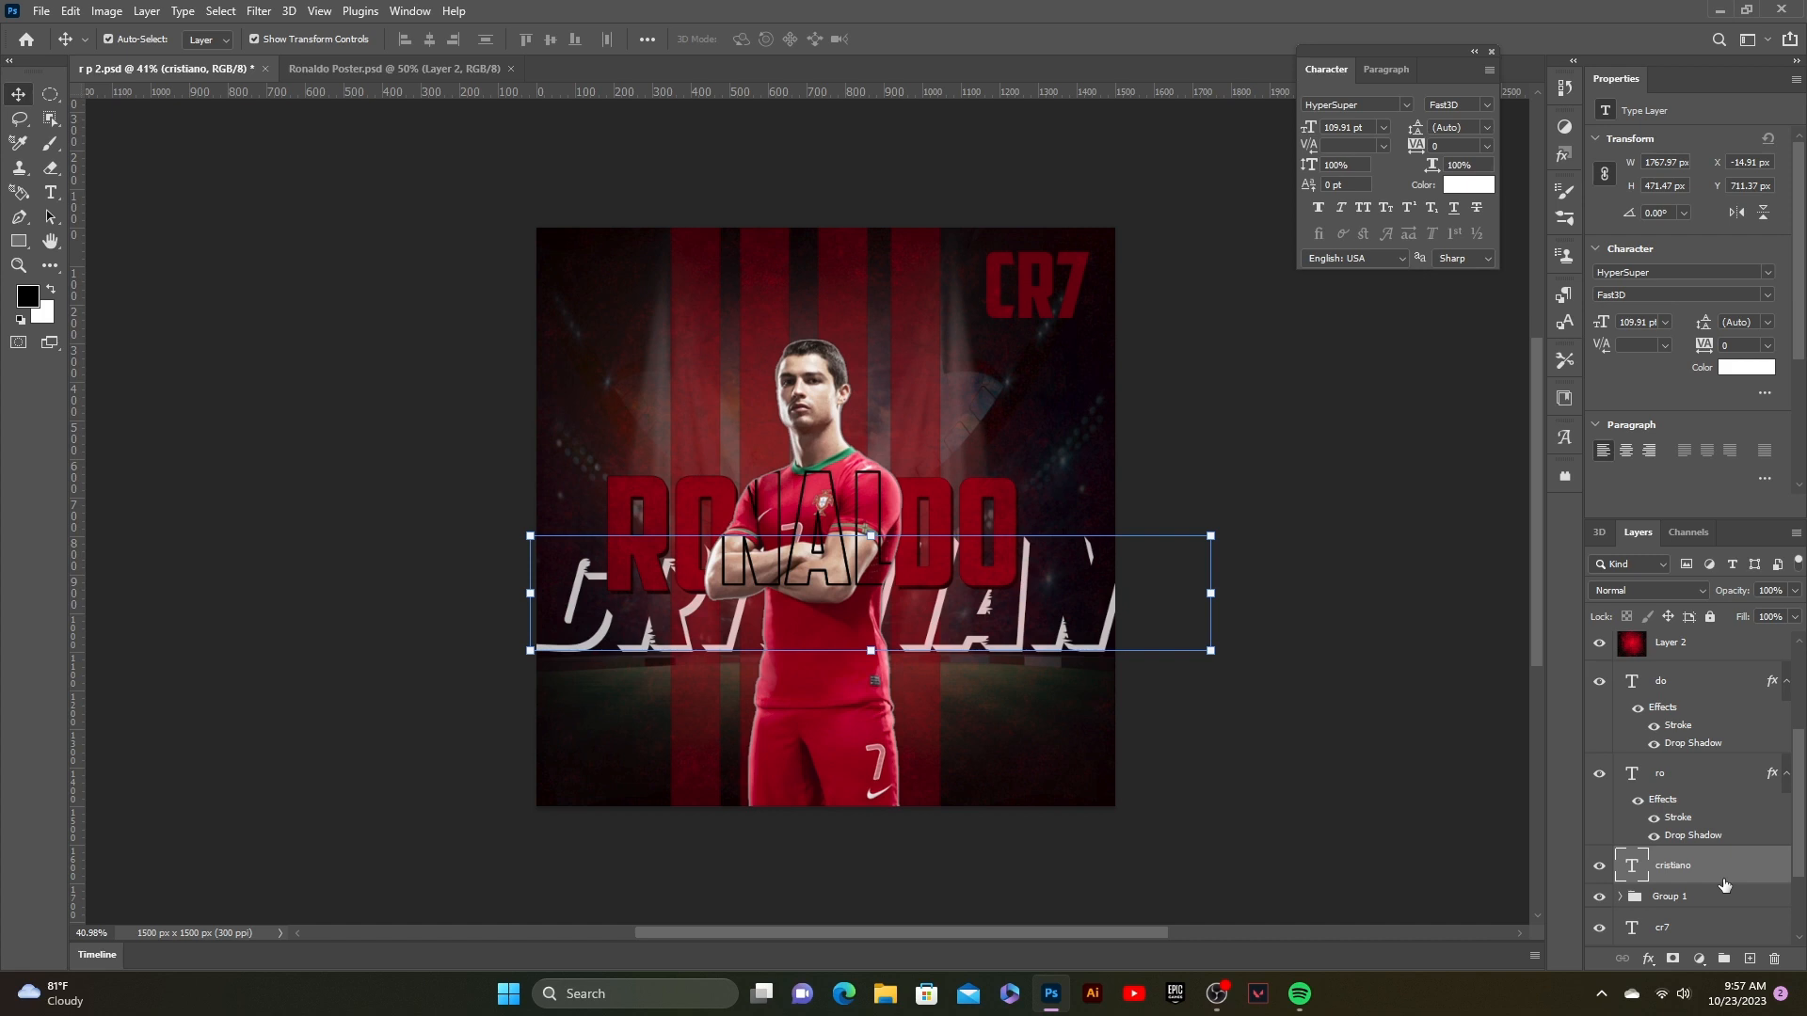
click(1537, 856)
scroll(1000, 762, up, 3)
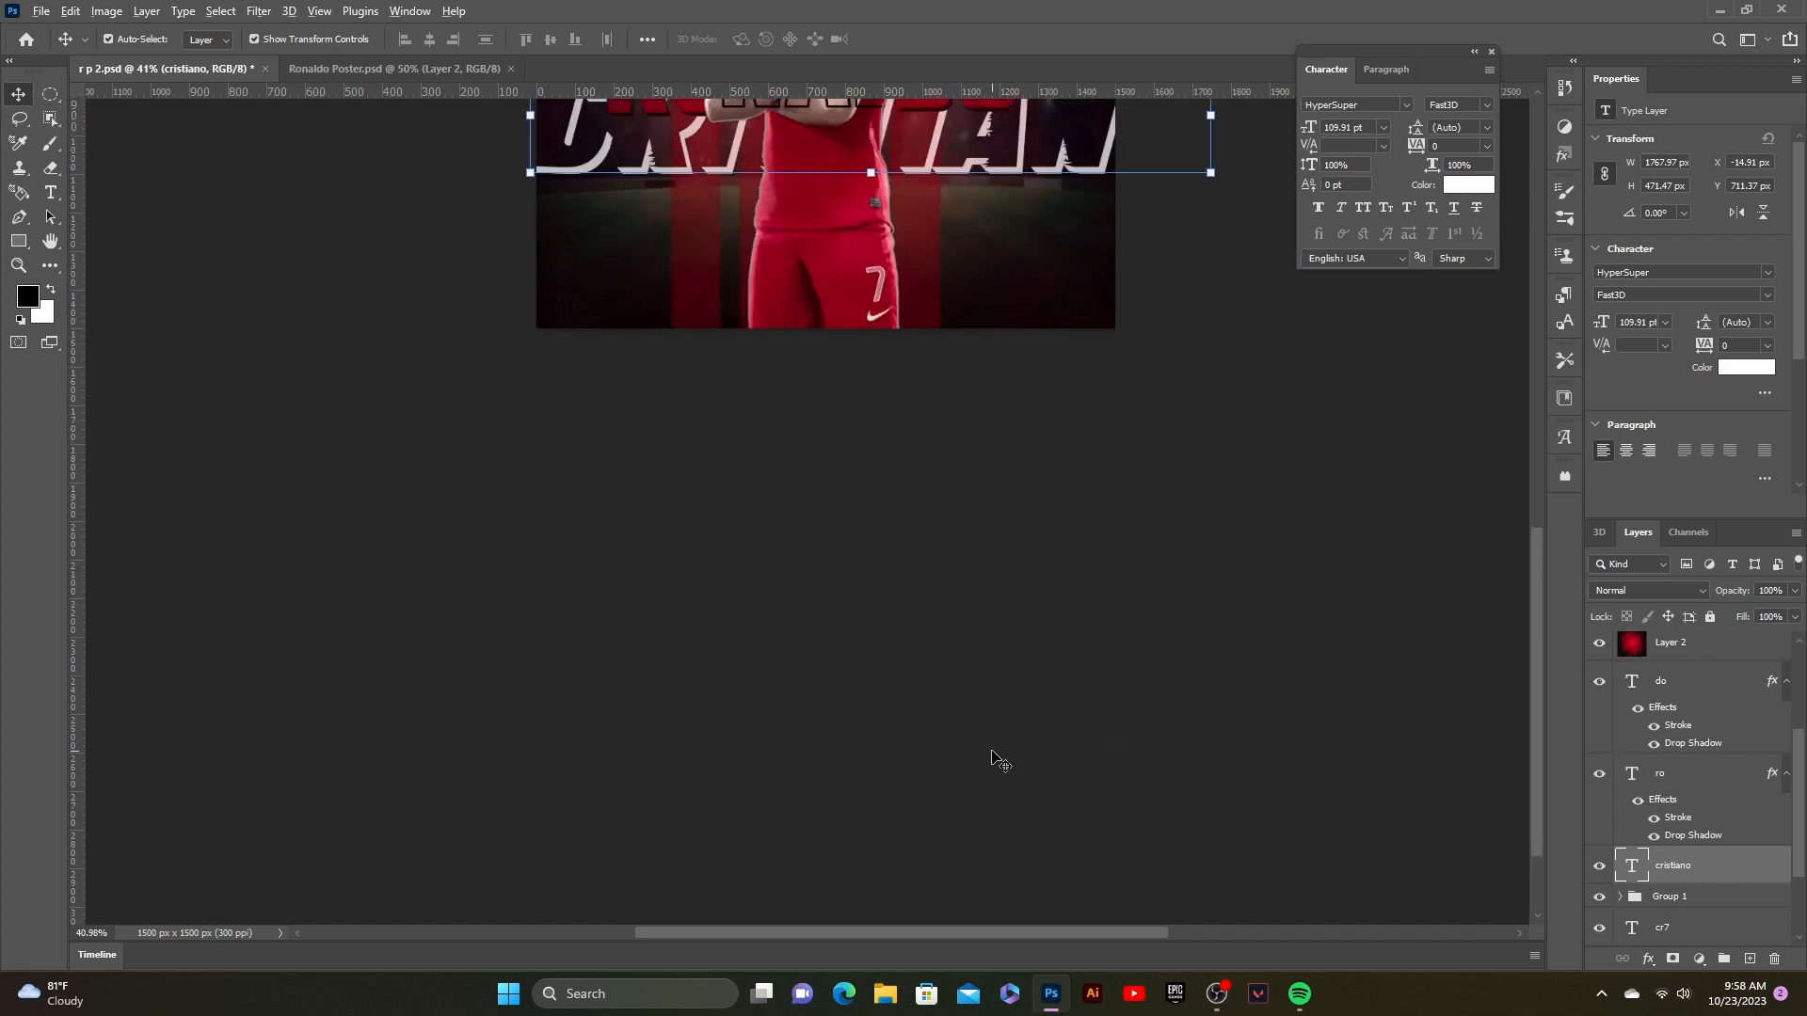
scroll(994, 755, down, 4)
drag(964, 718, 955, 801)
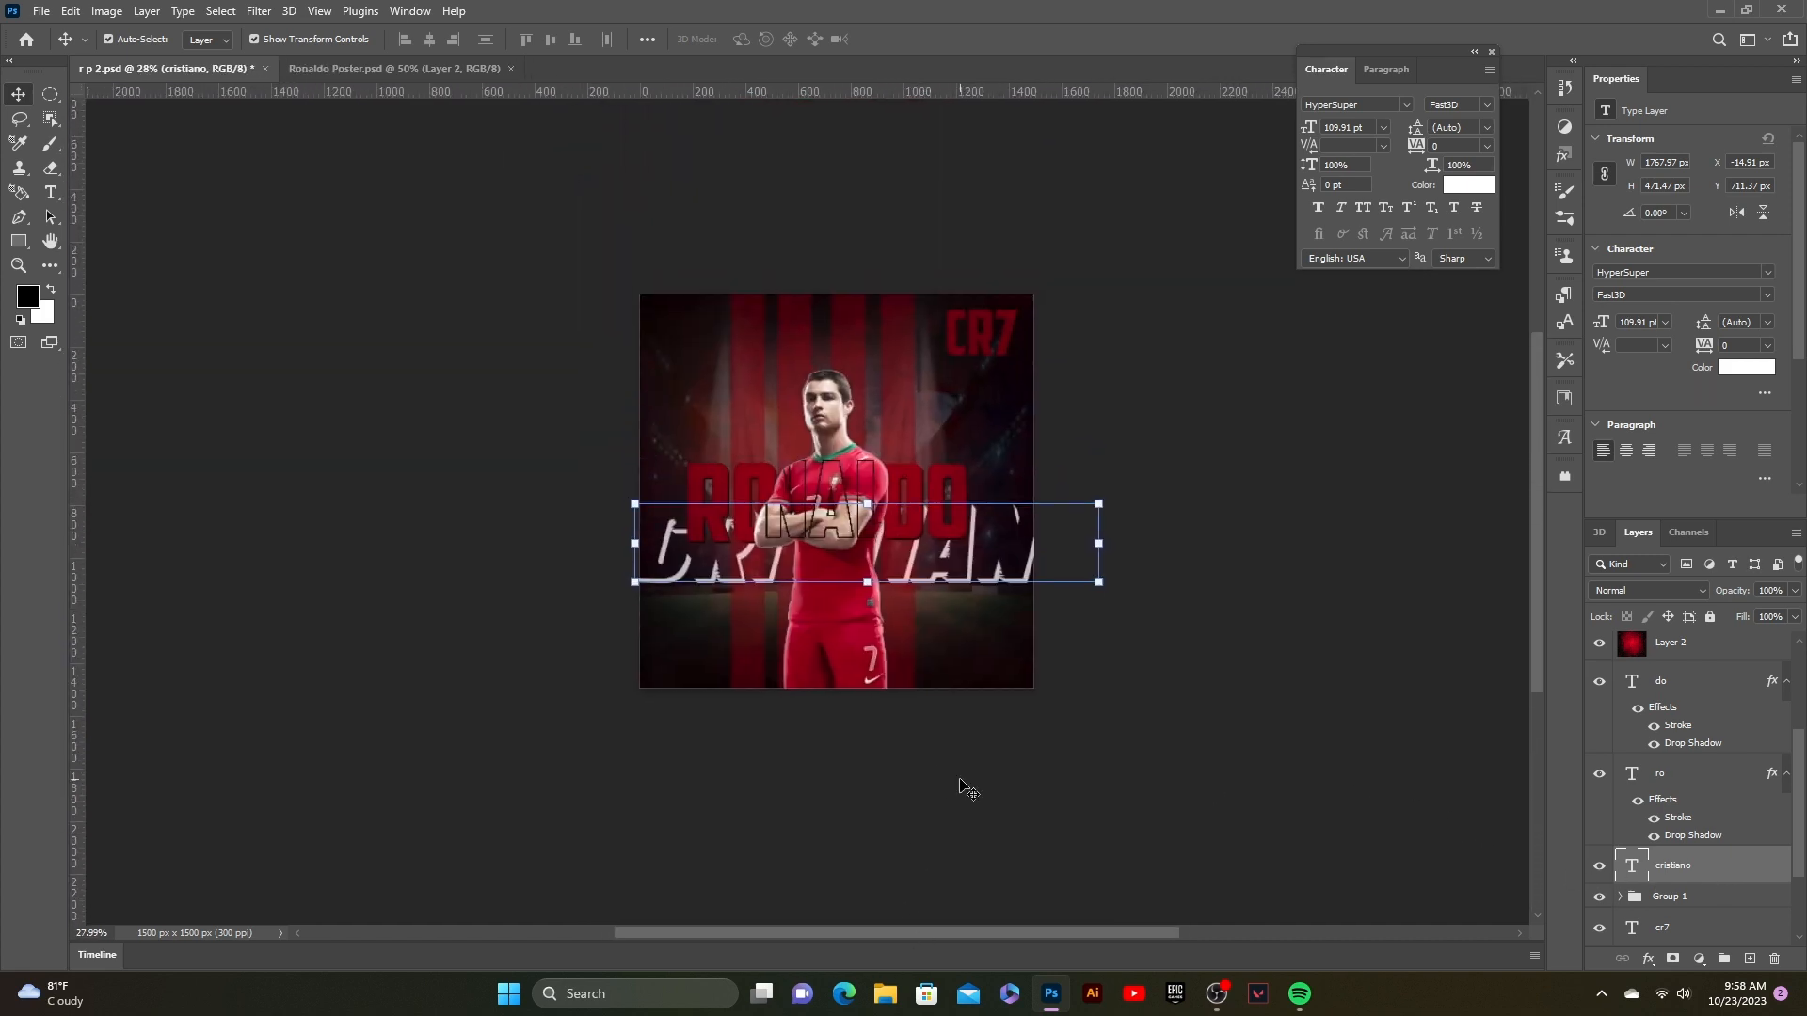
click(1107, 690)
- Scale the cristiano text to fit the poster's width at about 1485 px and stretch it to about 490 px tall
scroll(1117, 674, up, 5)
drag(1117, 670, 1261, 821)
scroll(1708, 774, down, 2)
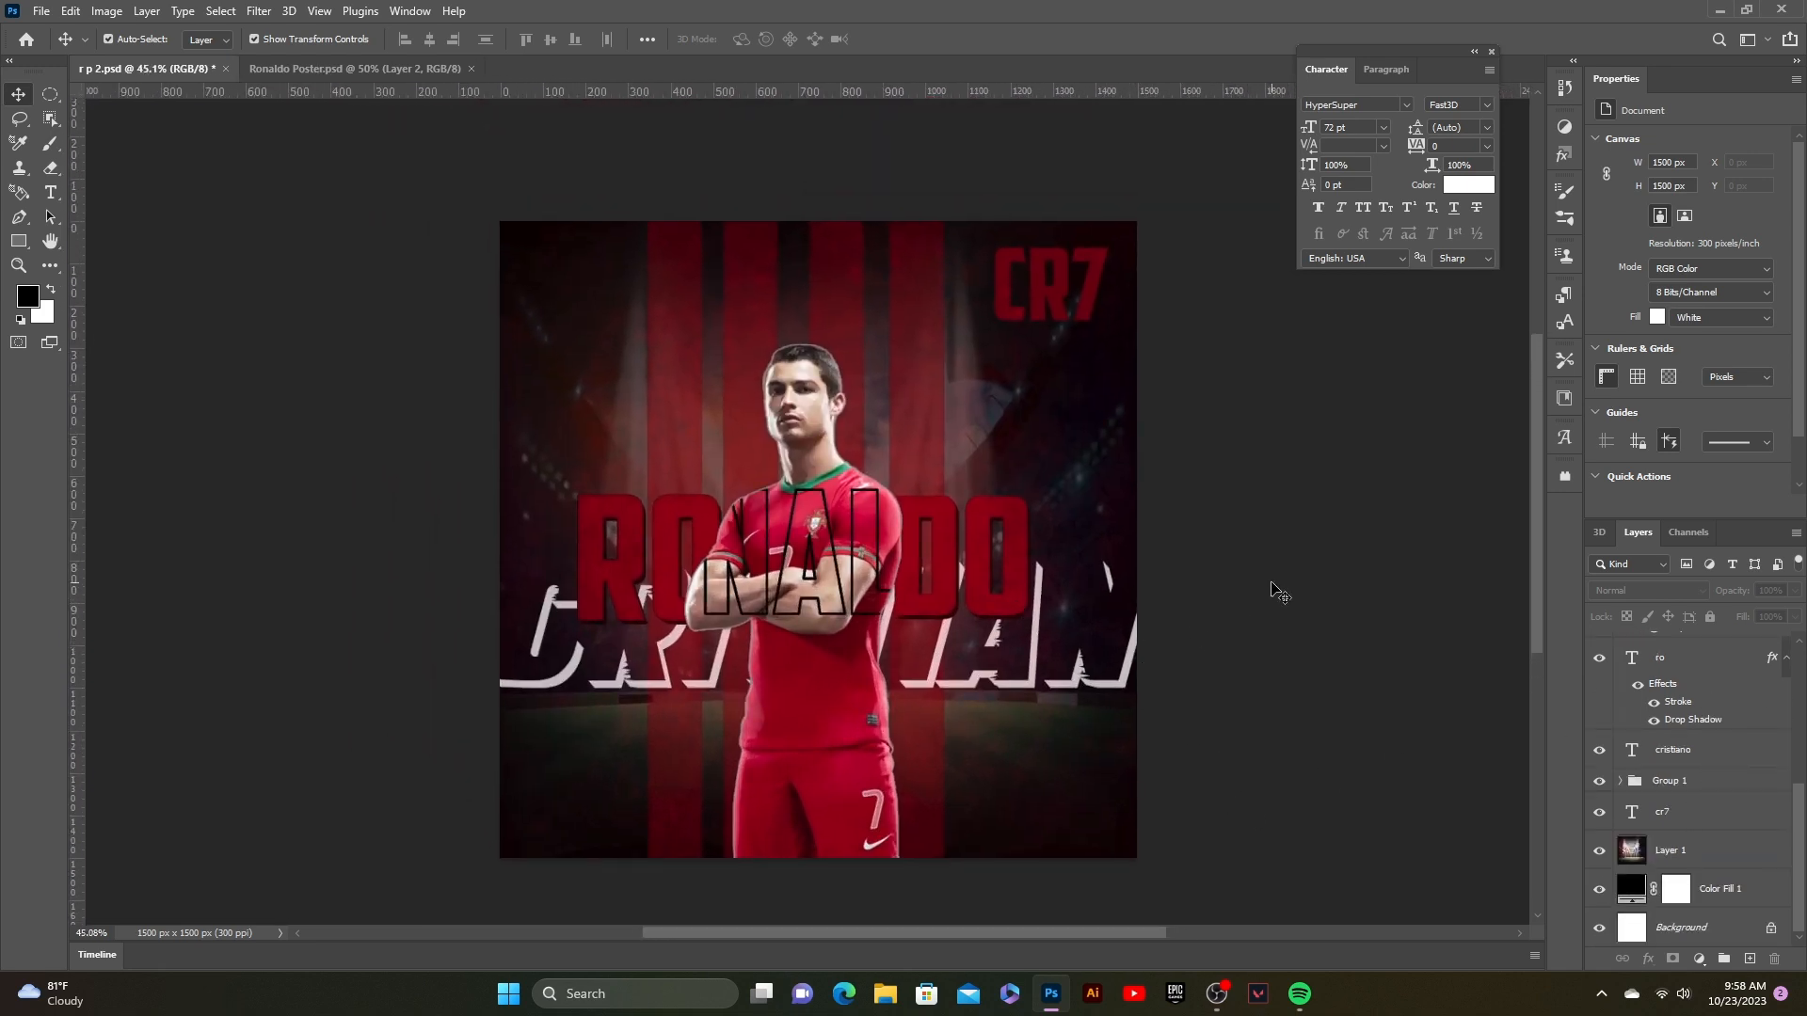
scroll(1622, 833, up, 1)
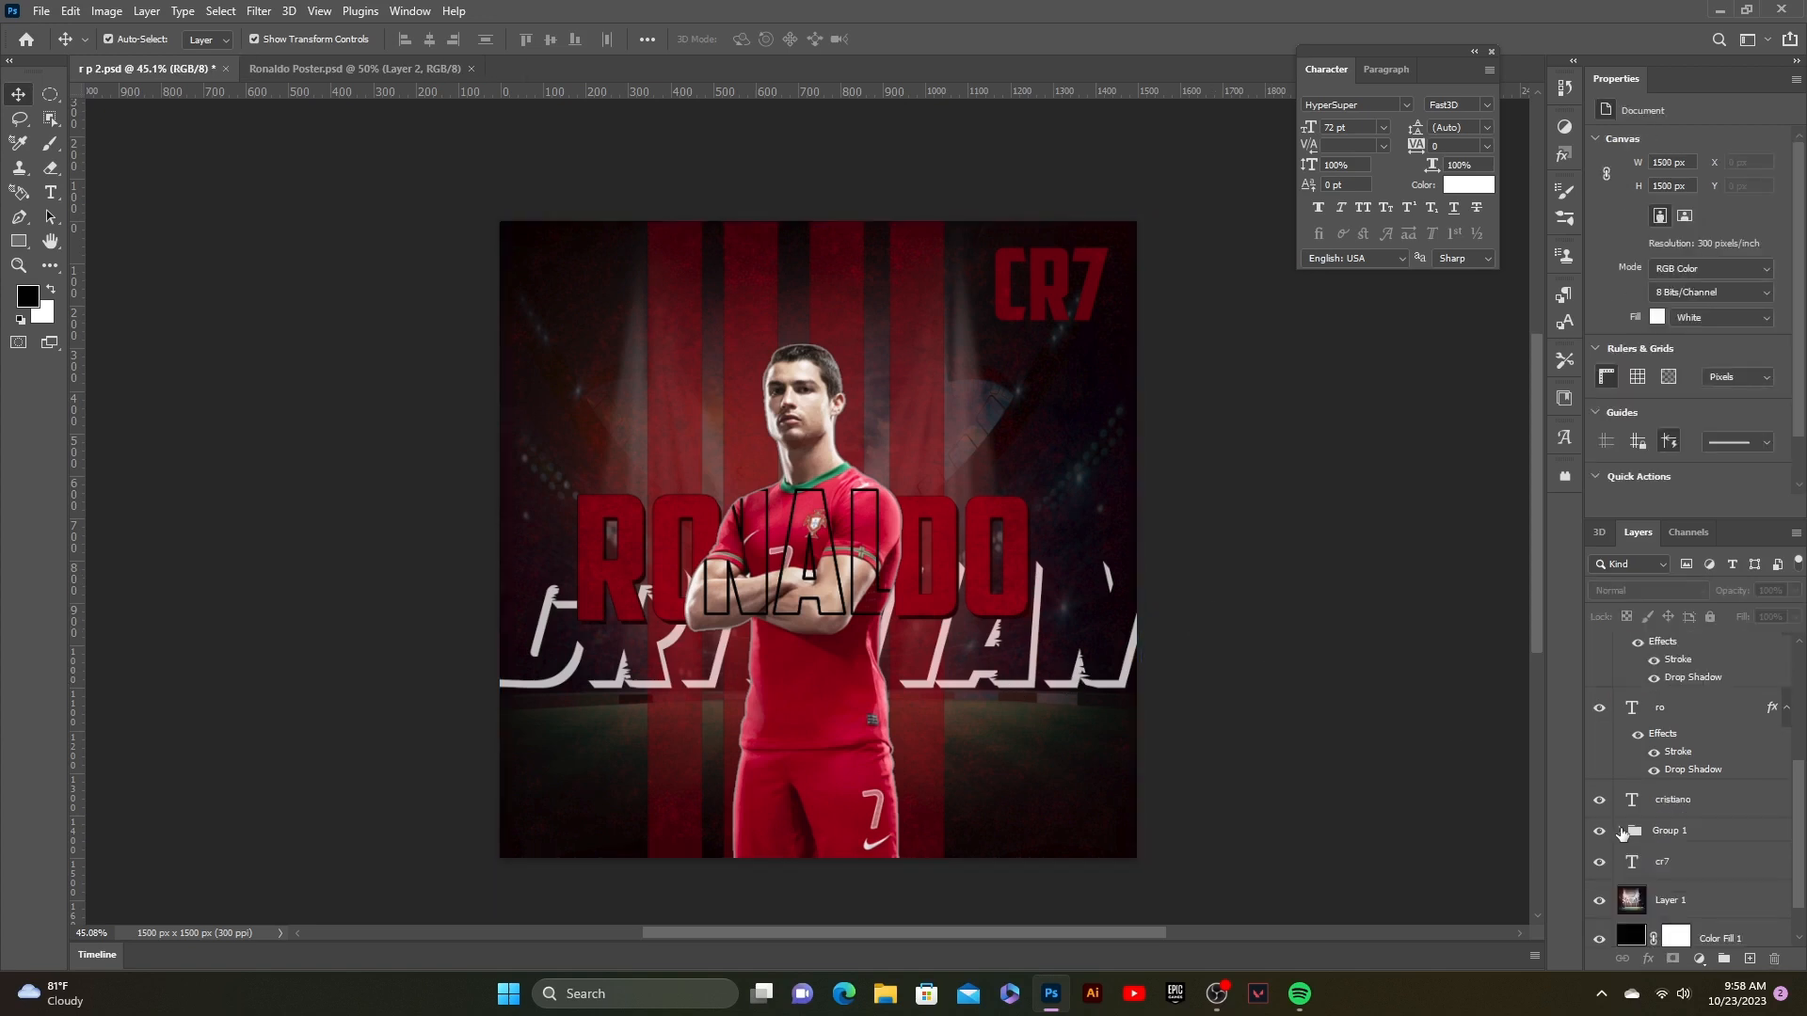
click(1676, 803)
drag(1244, 688, 1125, 703)
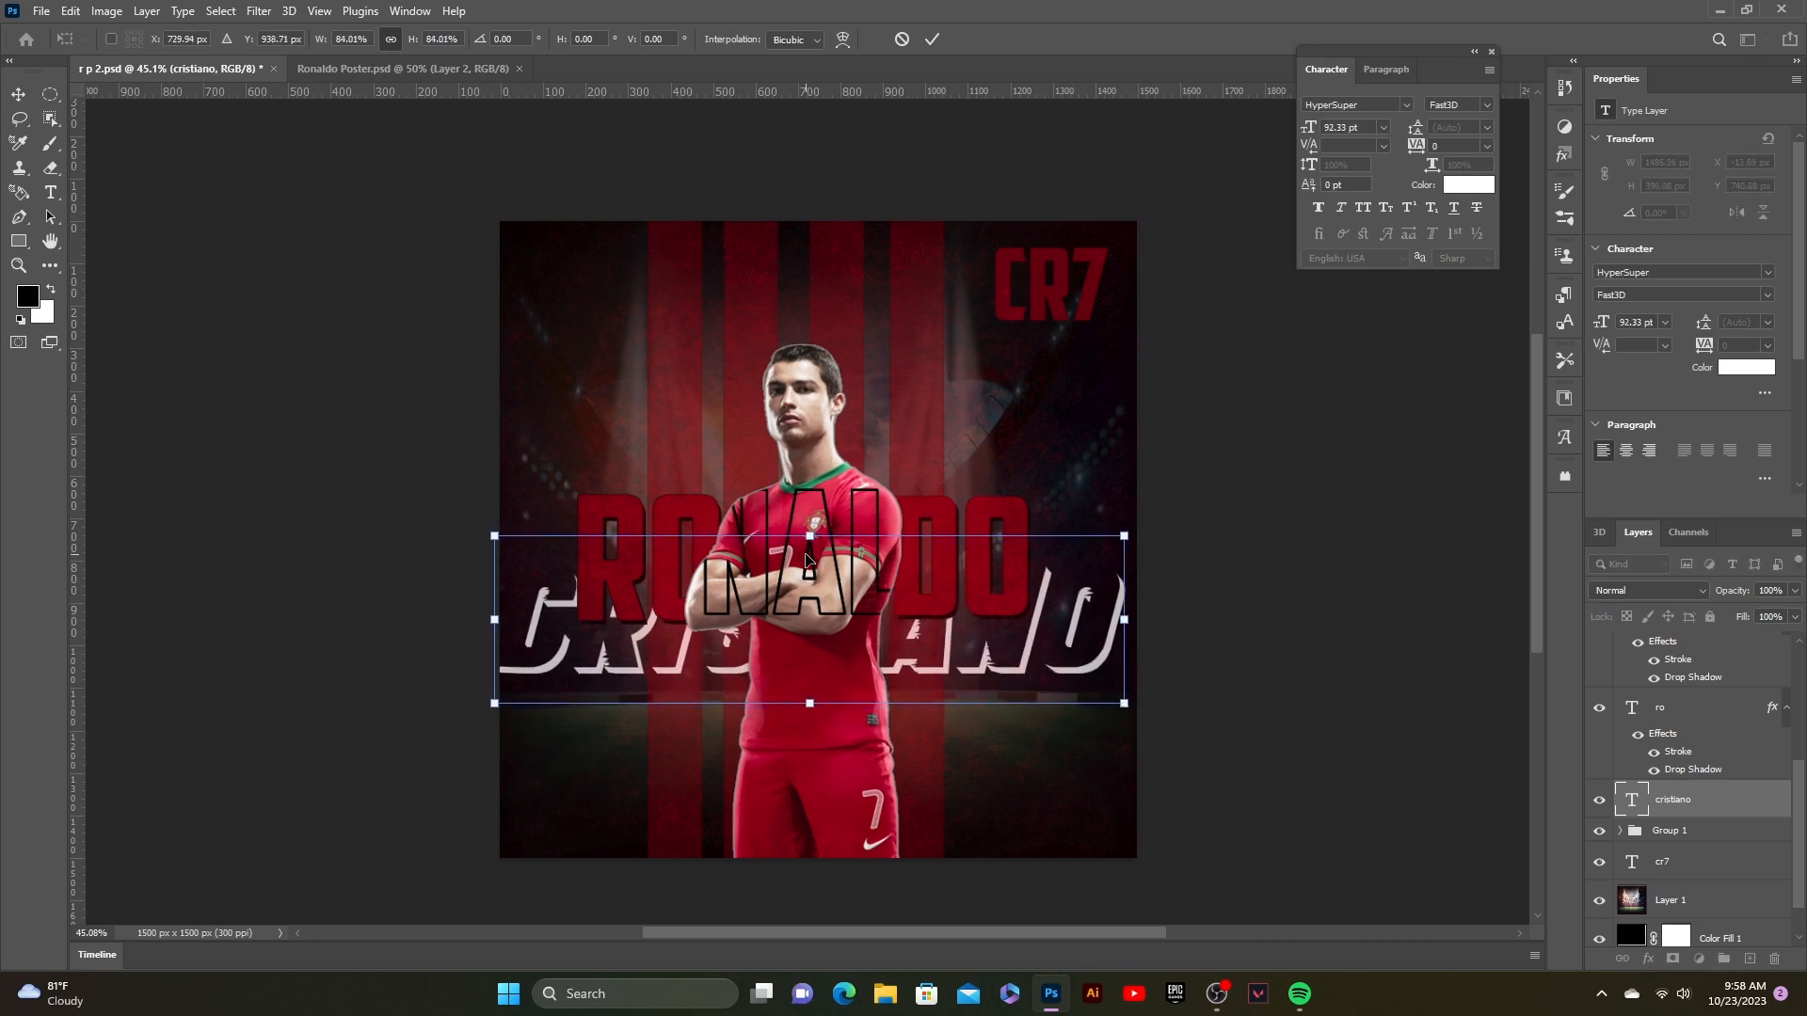
drag(807, 536, 812, 496)
click(932, 38)
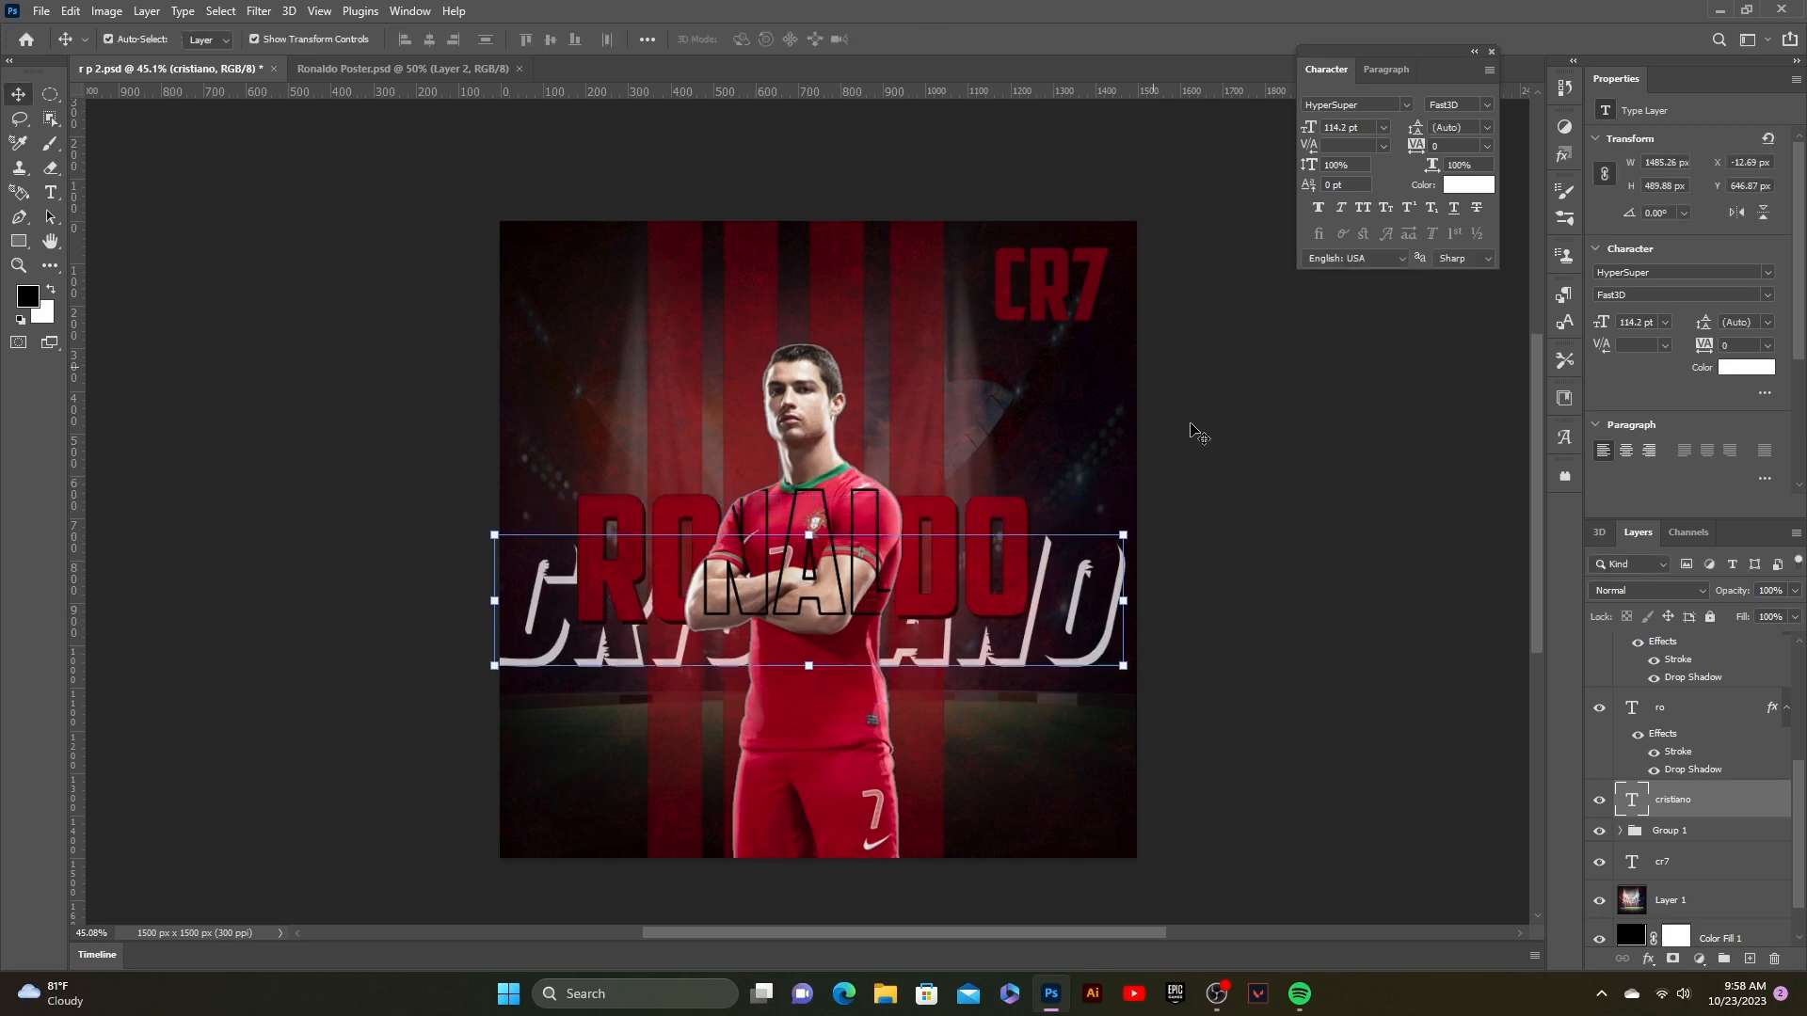
click(1358, 677)
- Move Layer 2 below the cristiano text layer, directly above Group 1
scroll(1665, 715, up, 3)
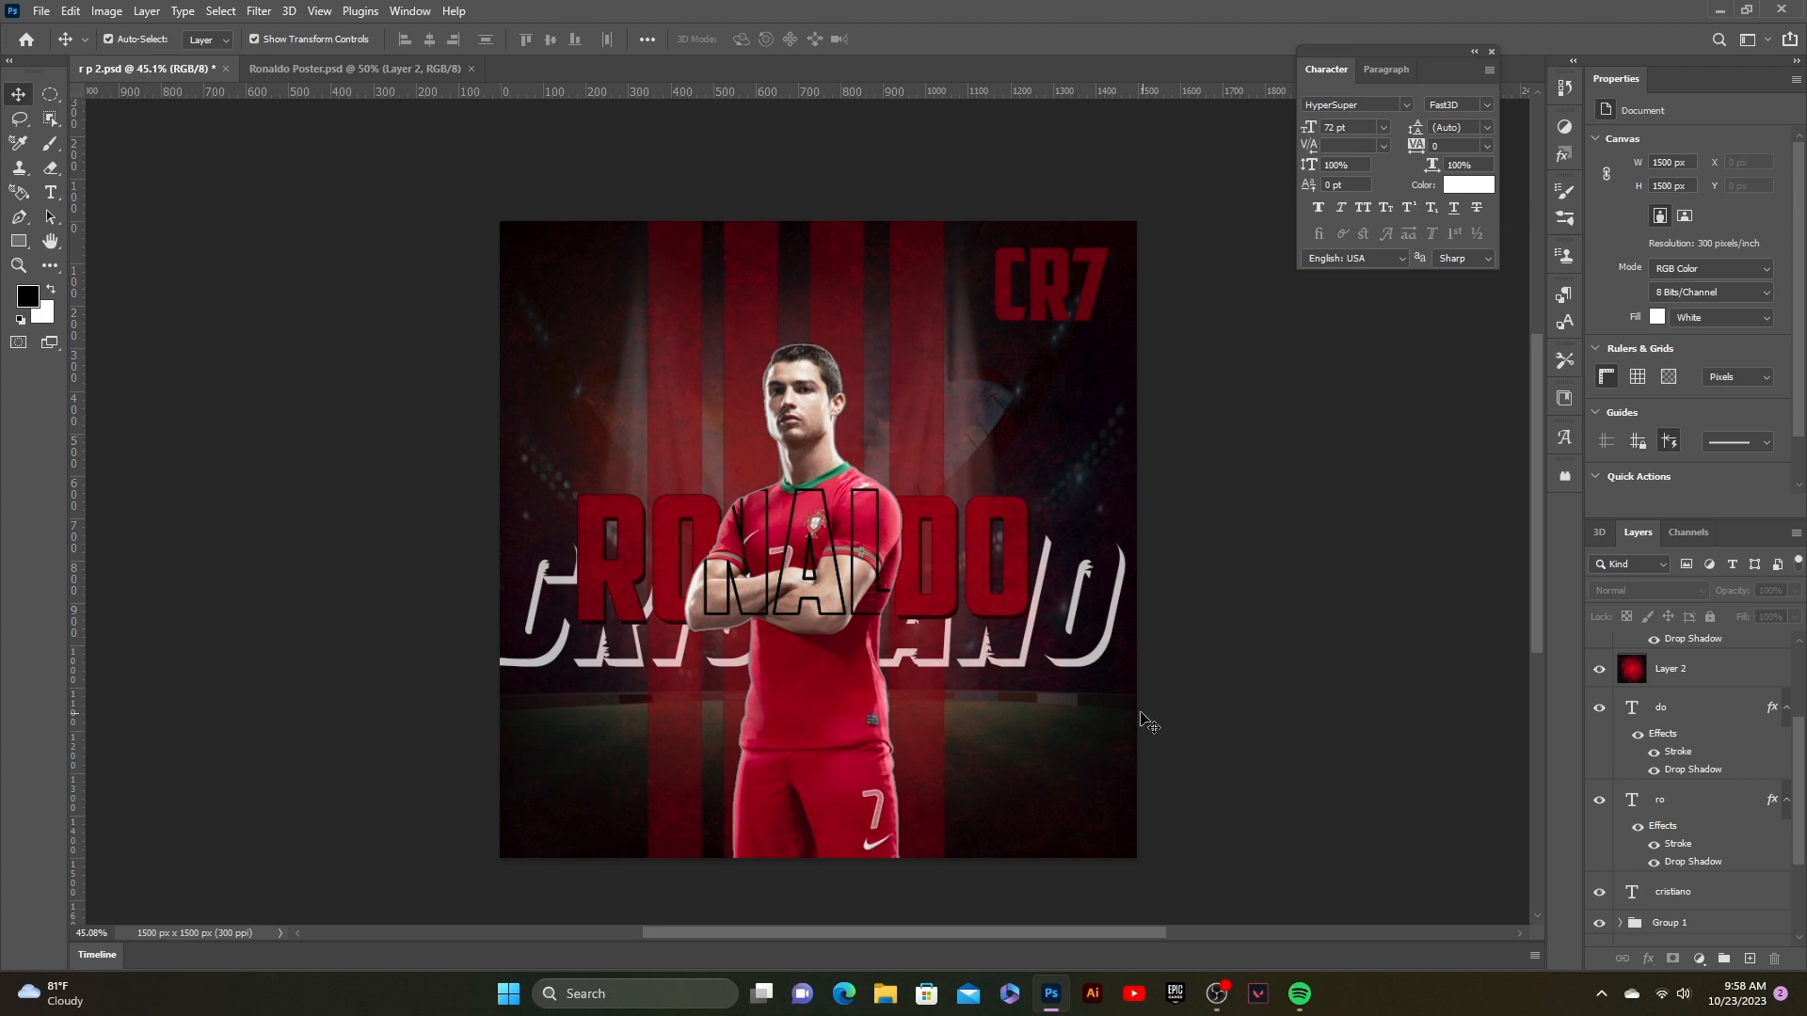
drag(1723, 675, 1718, 884)
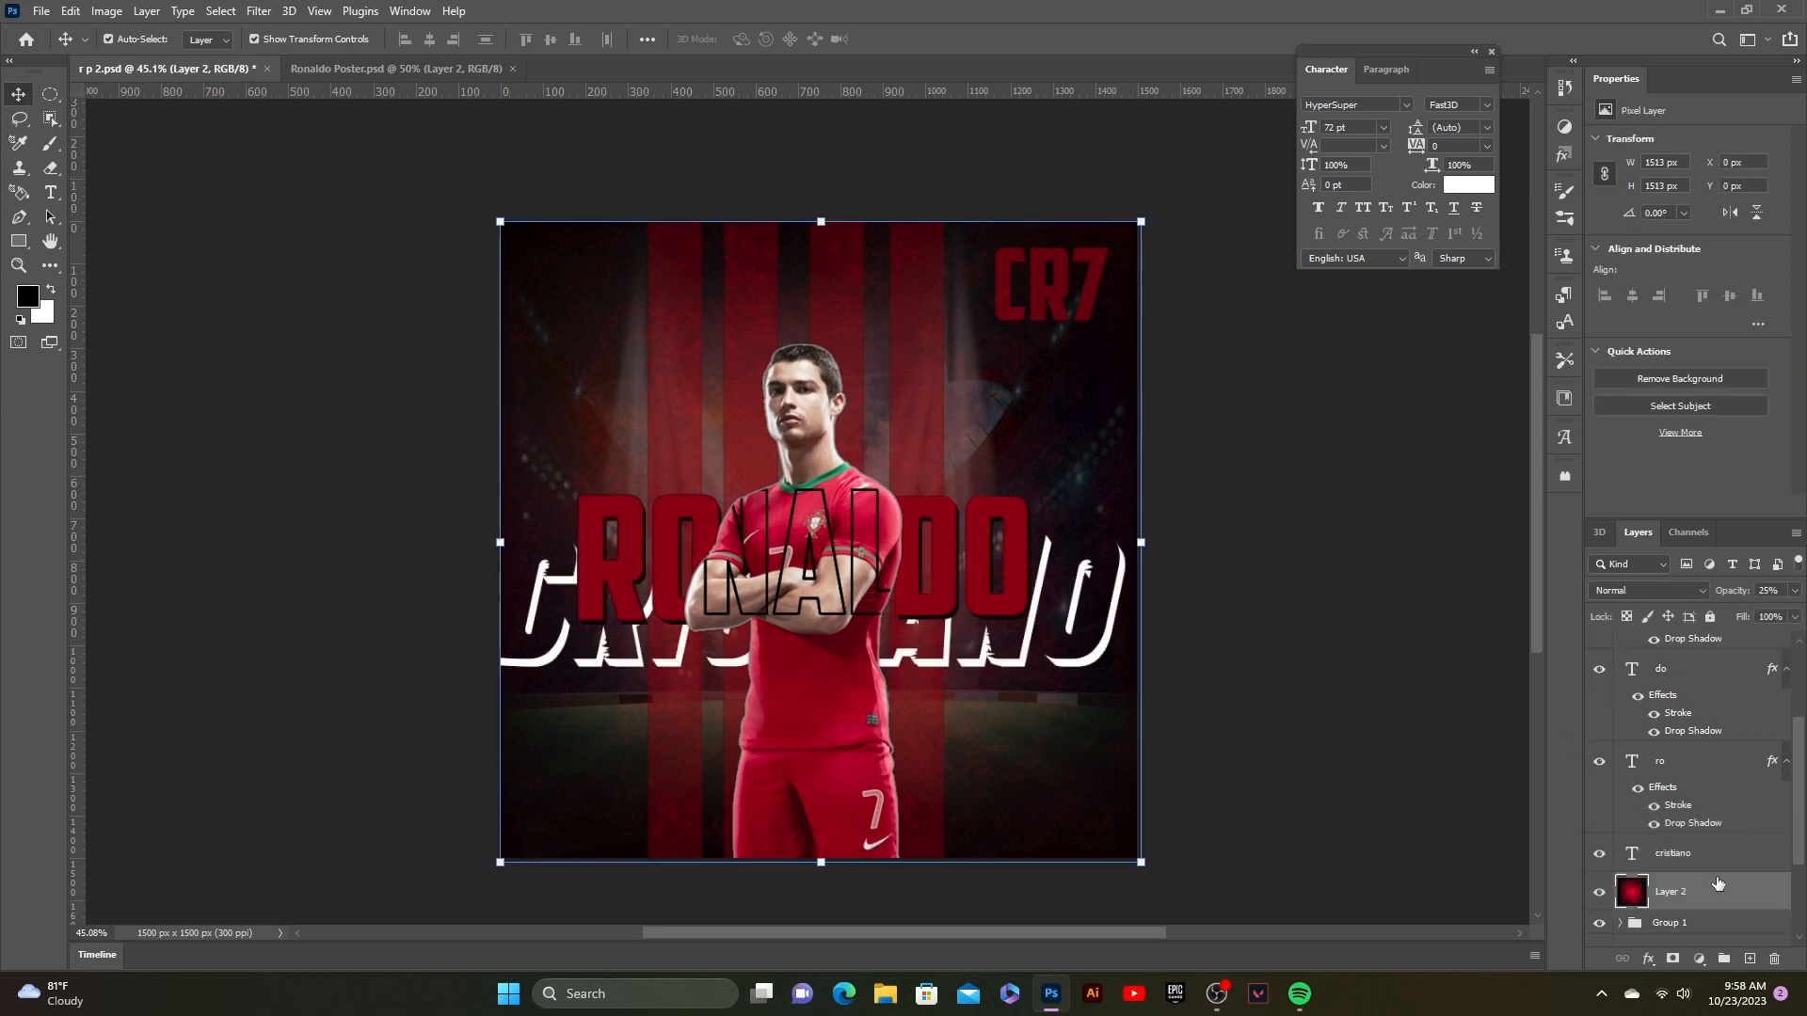
click(1464, 743)
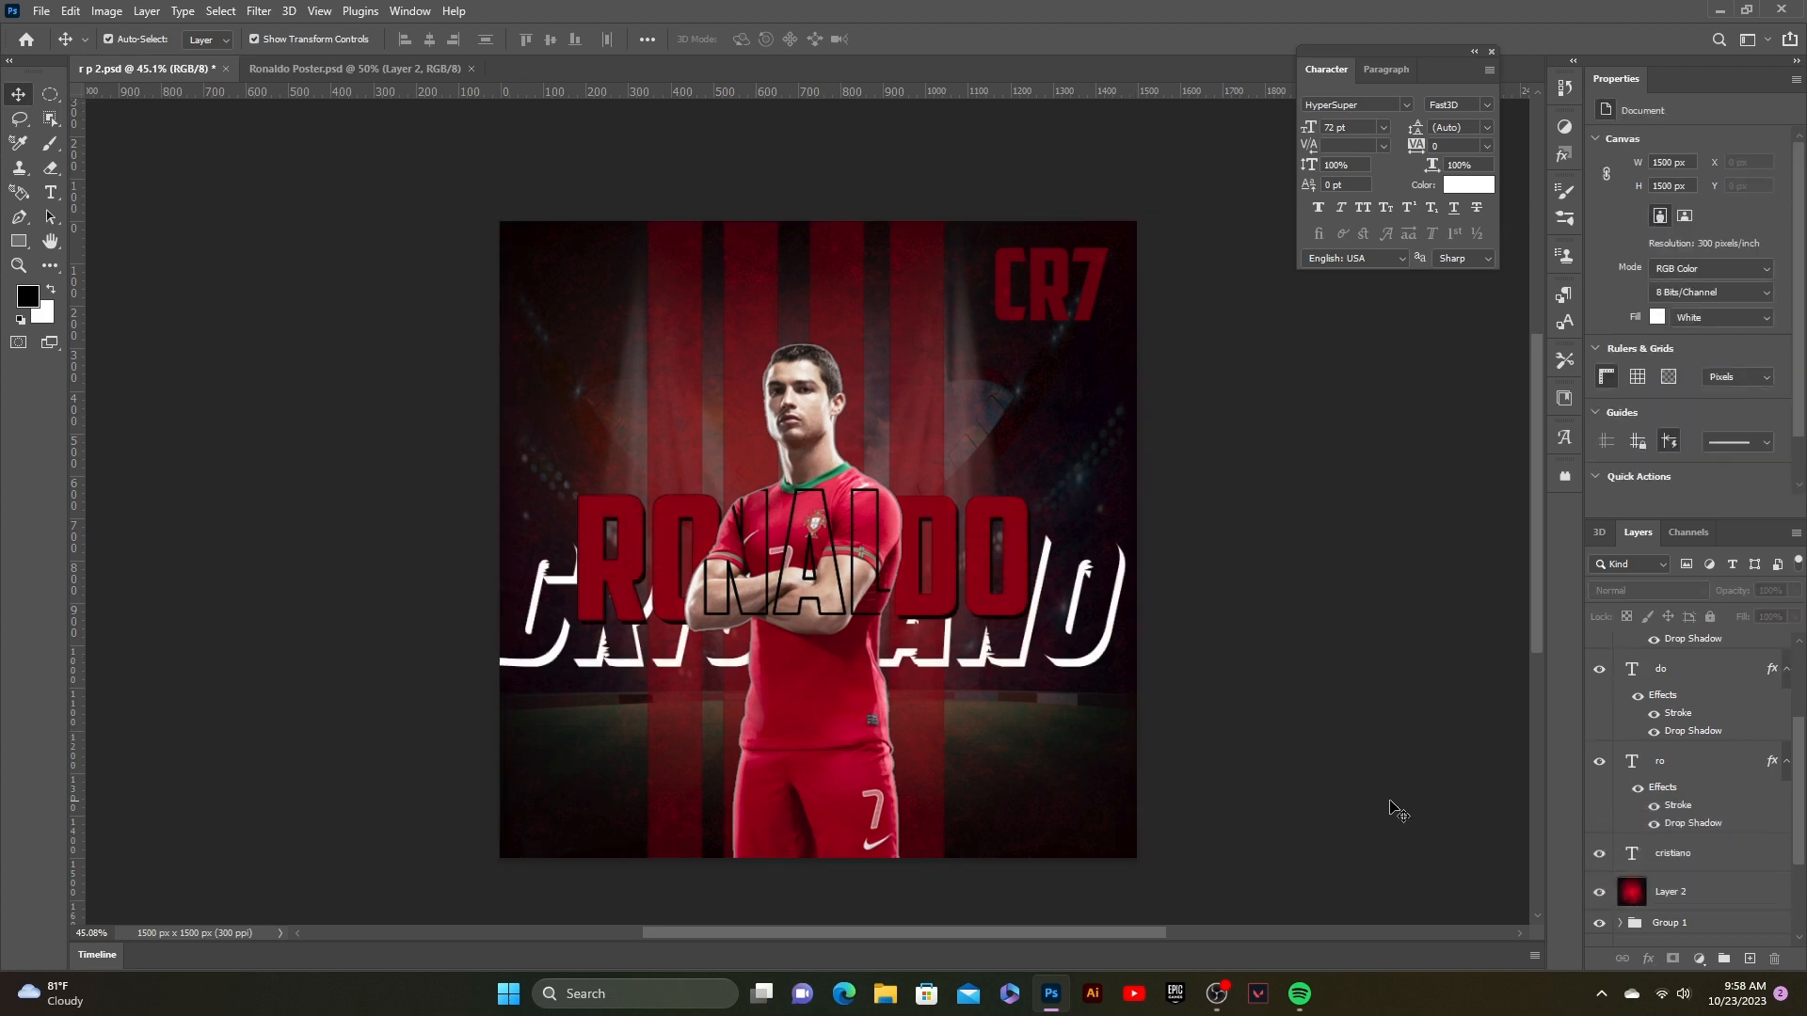
- Add a black drop shadow to the cristiano text with 100% opacity, 14 px distance and 9 px size
scroll(1694, 700, down, 3)
click(1674, 712)
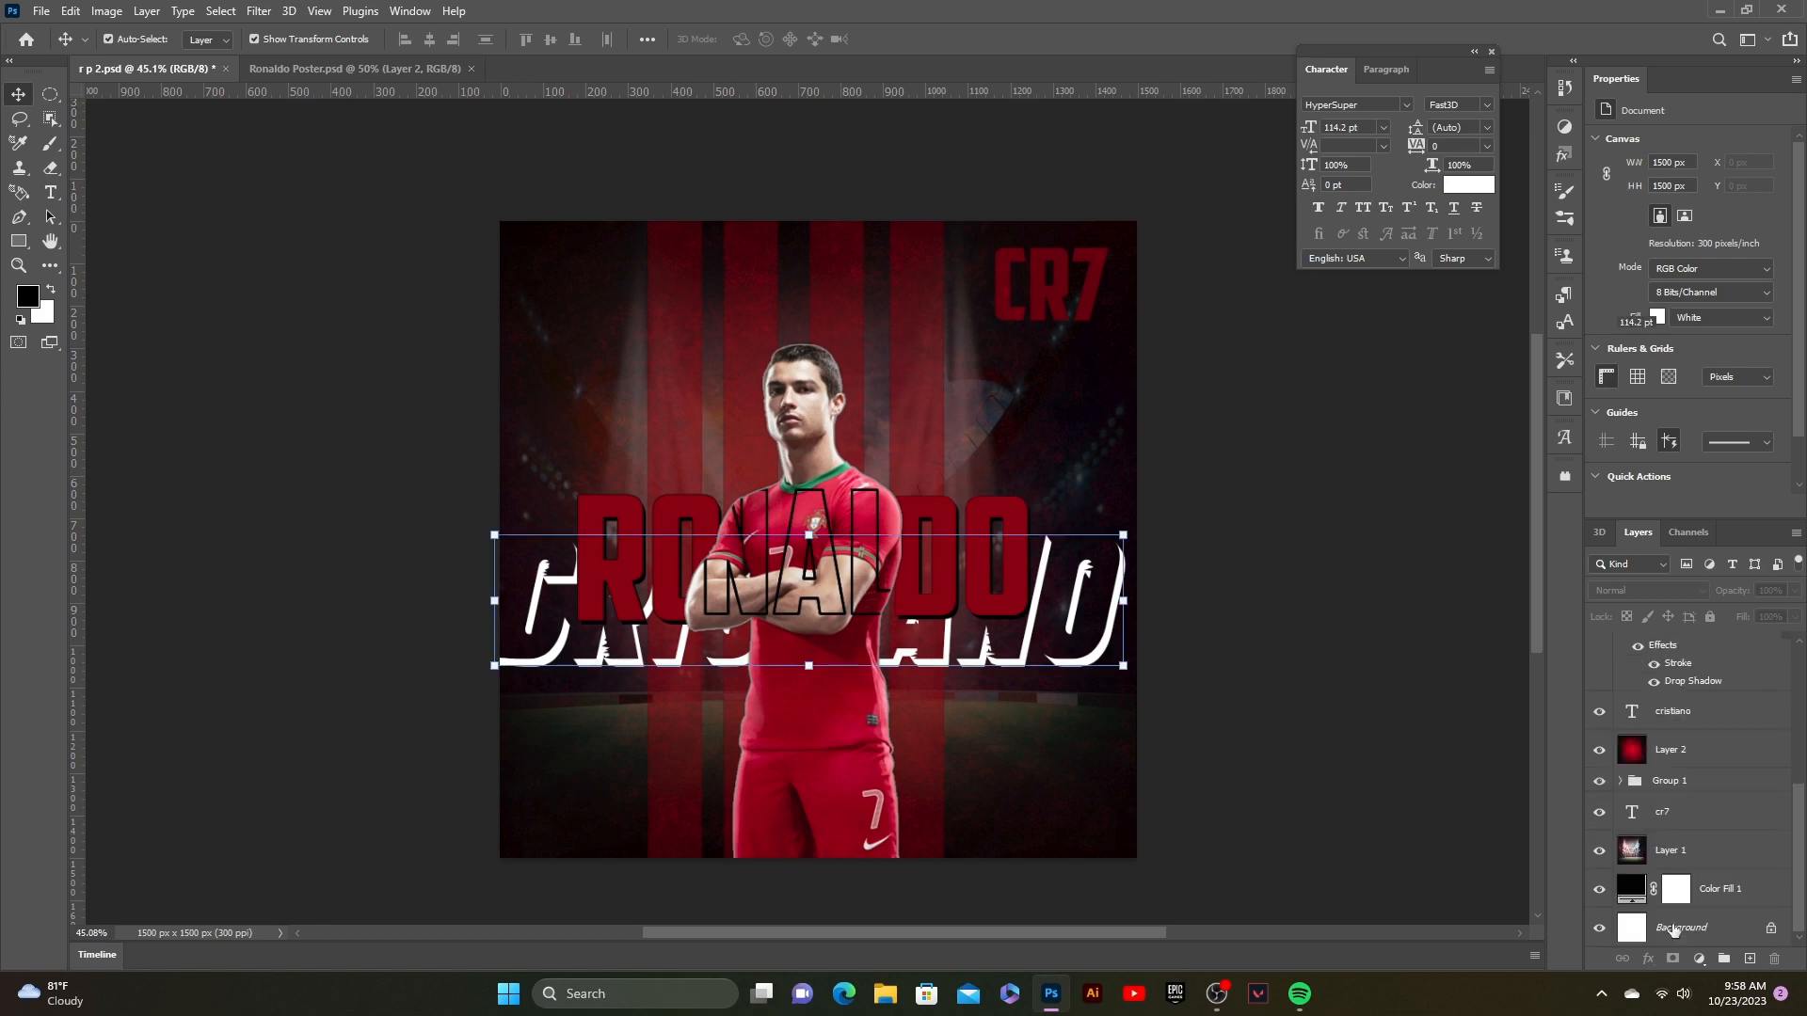
click(1648, 958)
click(1652, 952)
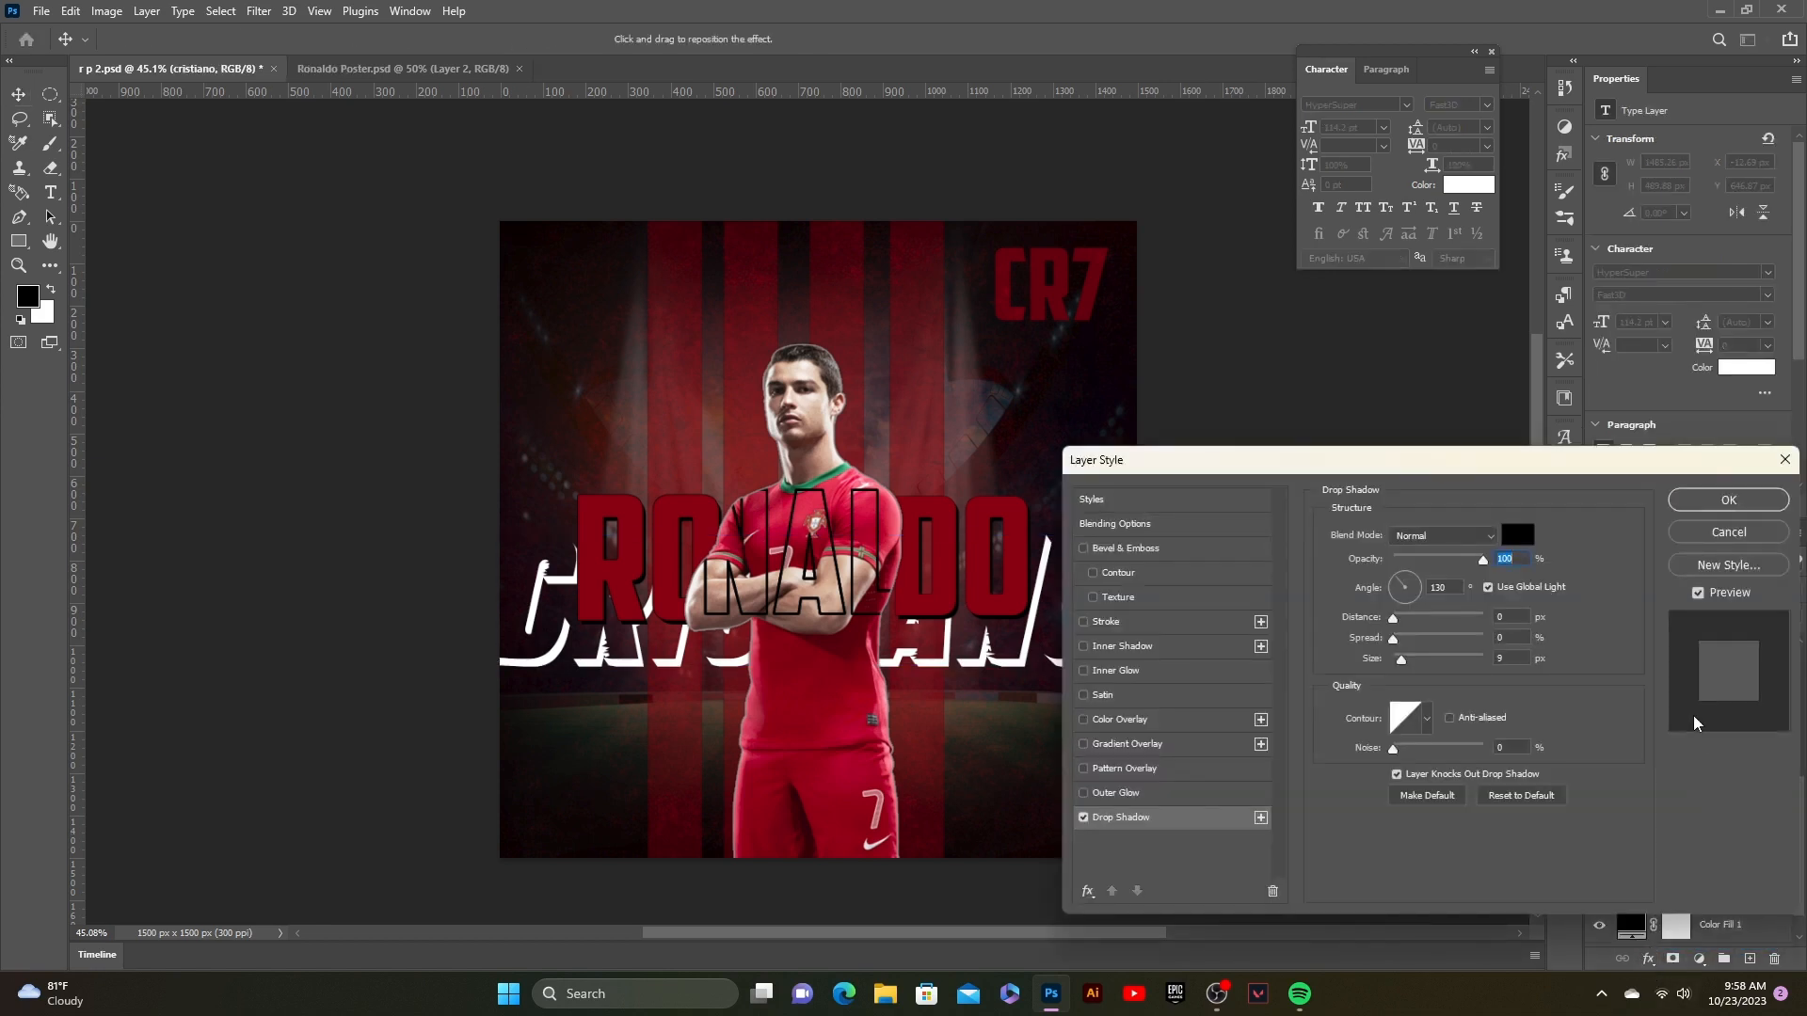
click(1400, 618)
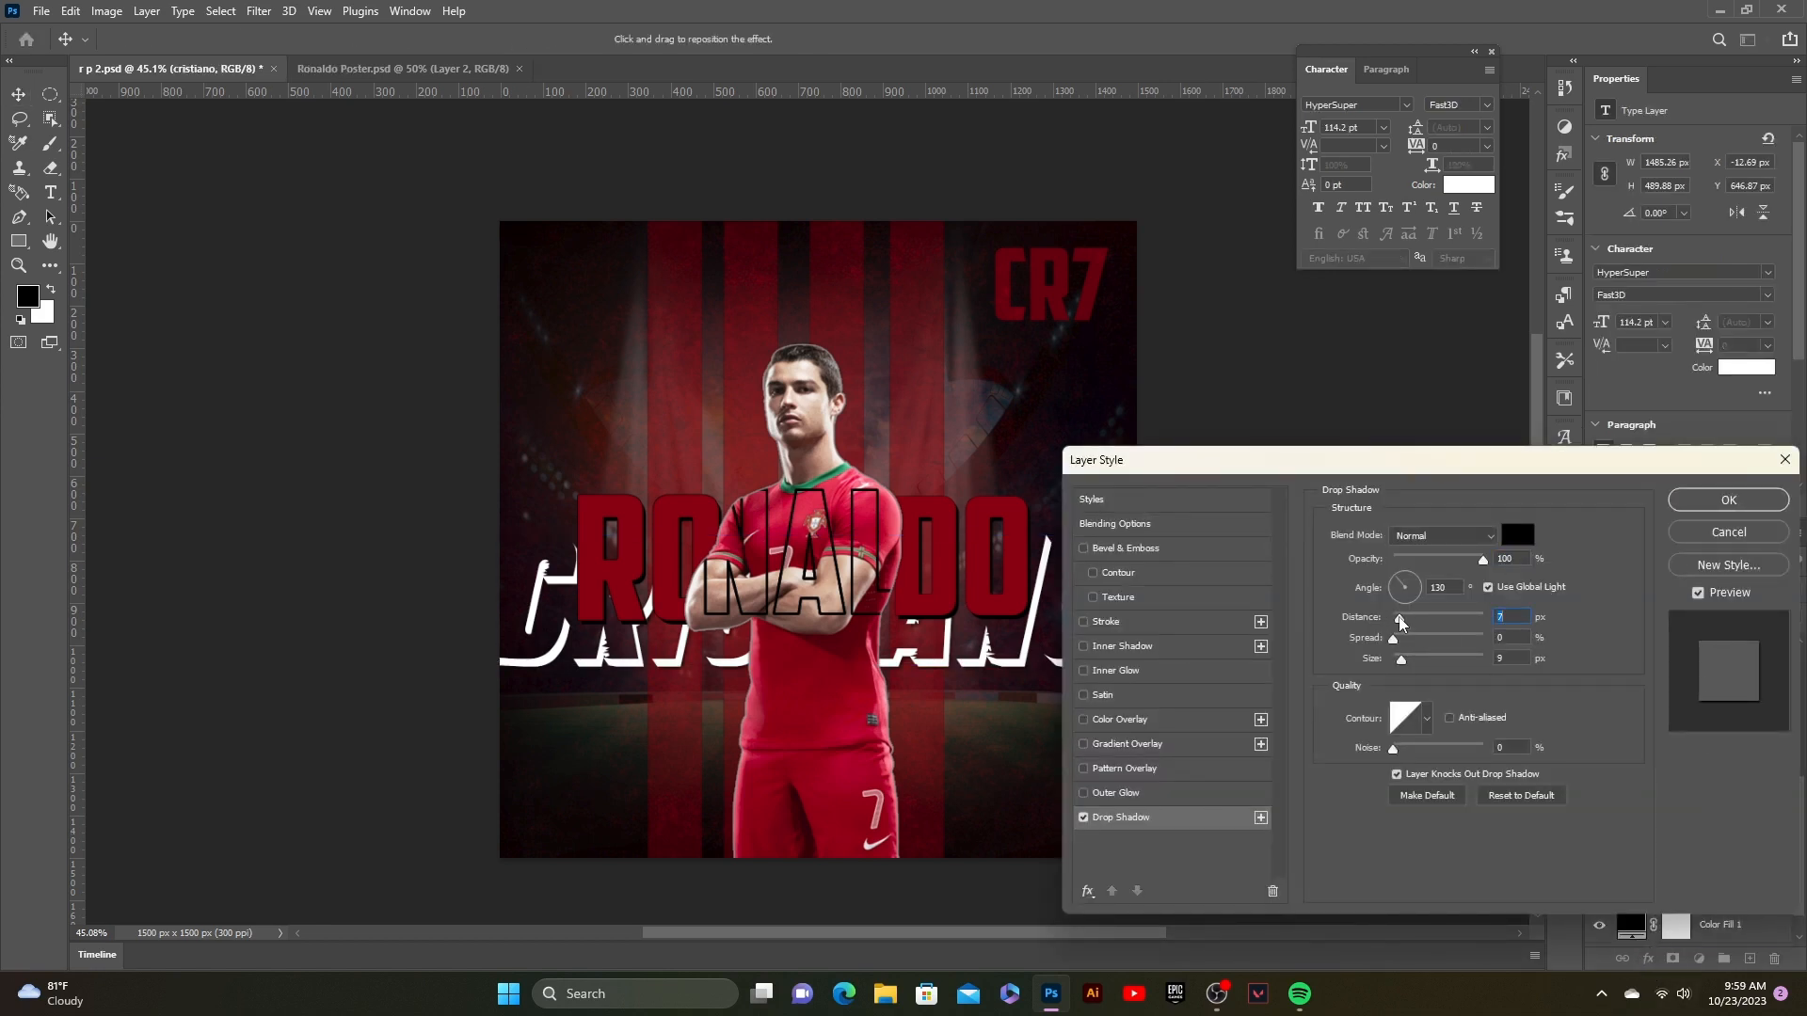
drag(1400, 621, 1409, 624)
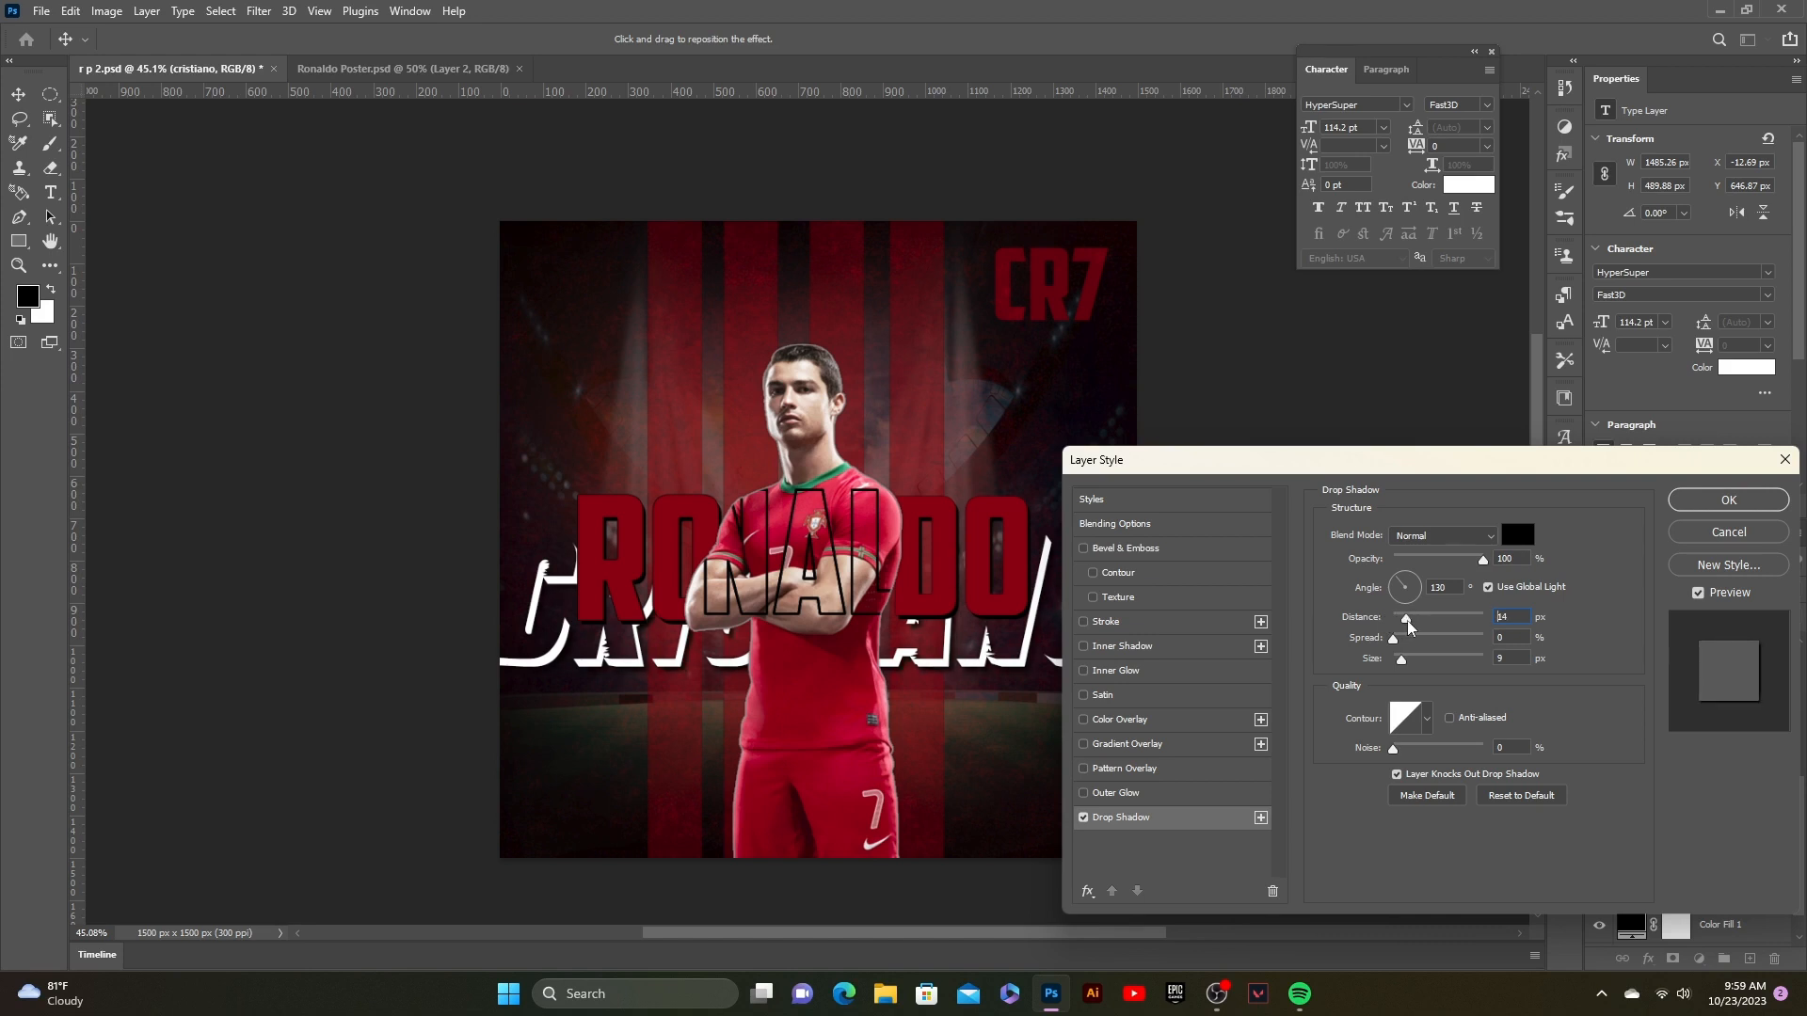
click(1728, 500)
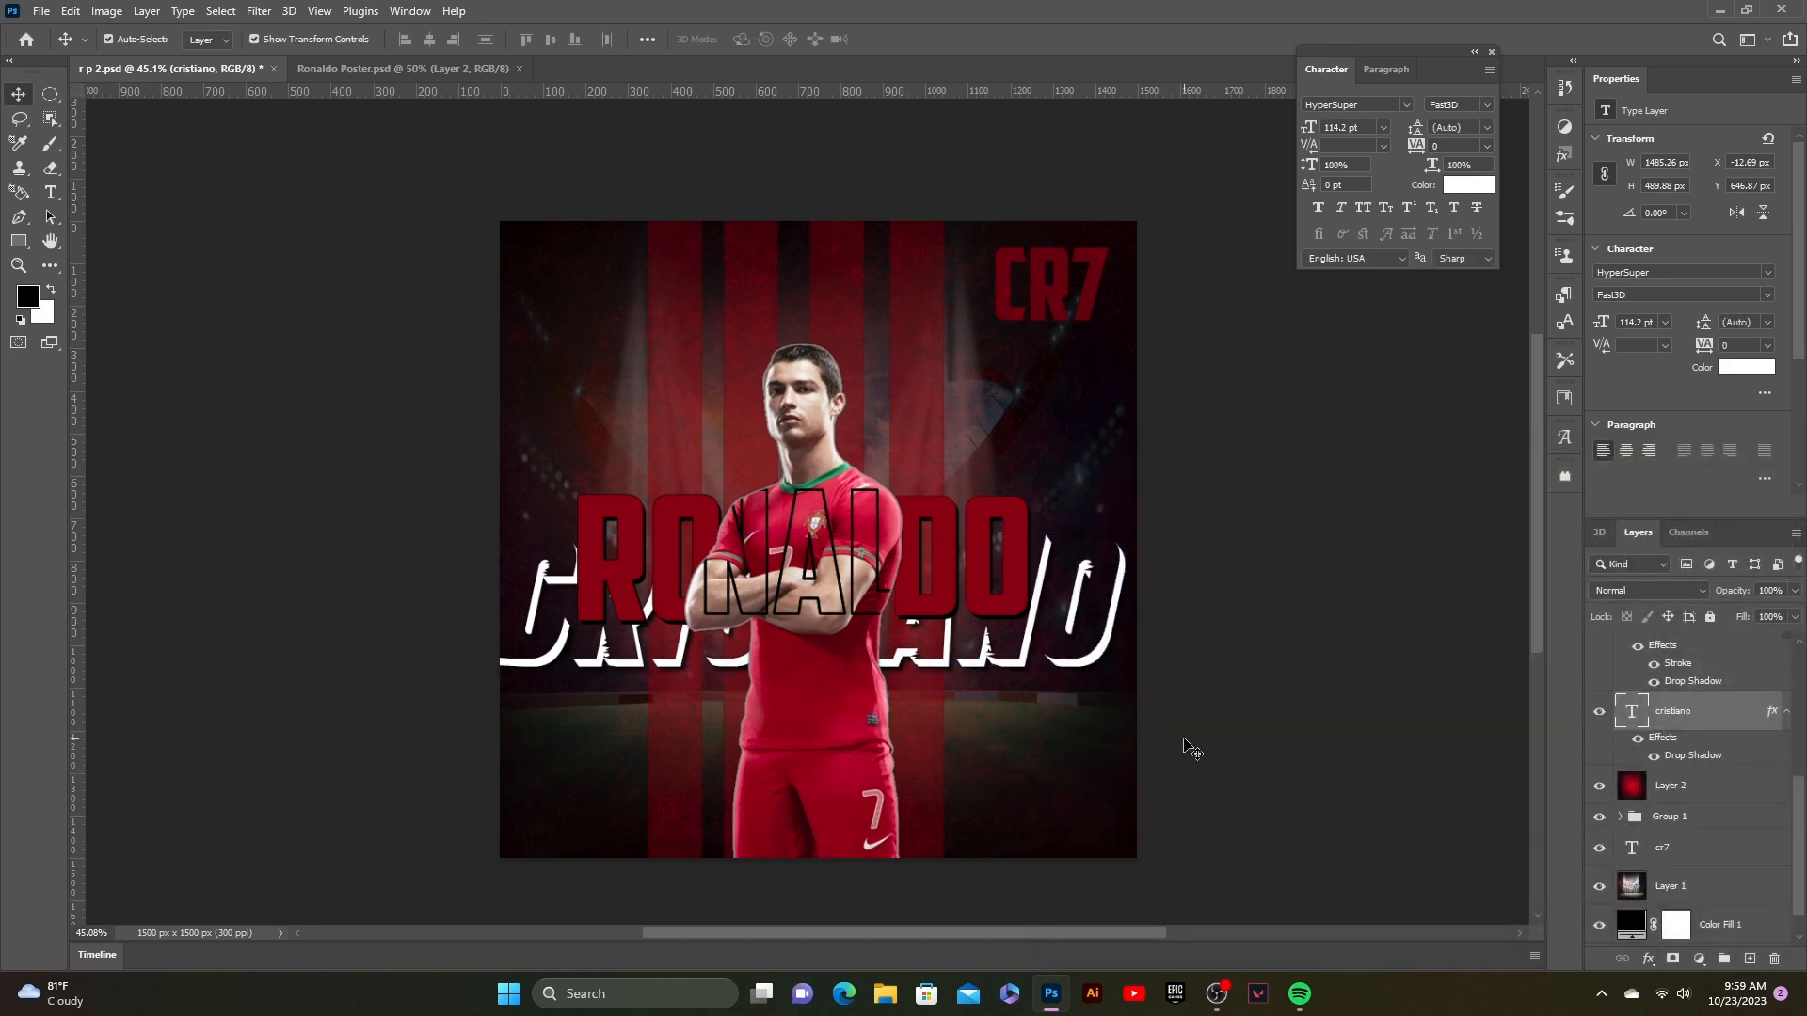
click(1184, 743)
- Add a black outside stroke to the cristiano text with 8 px size and 100% opacity
click(1676, 759)
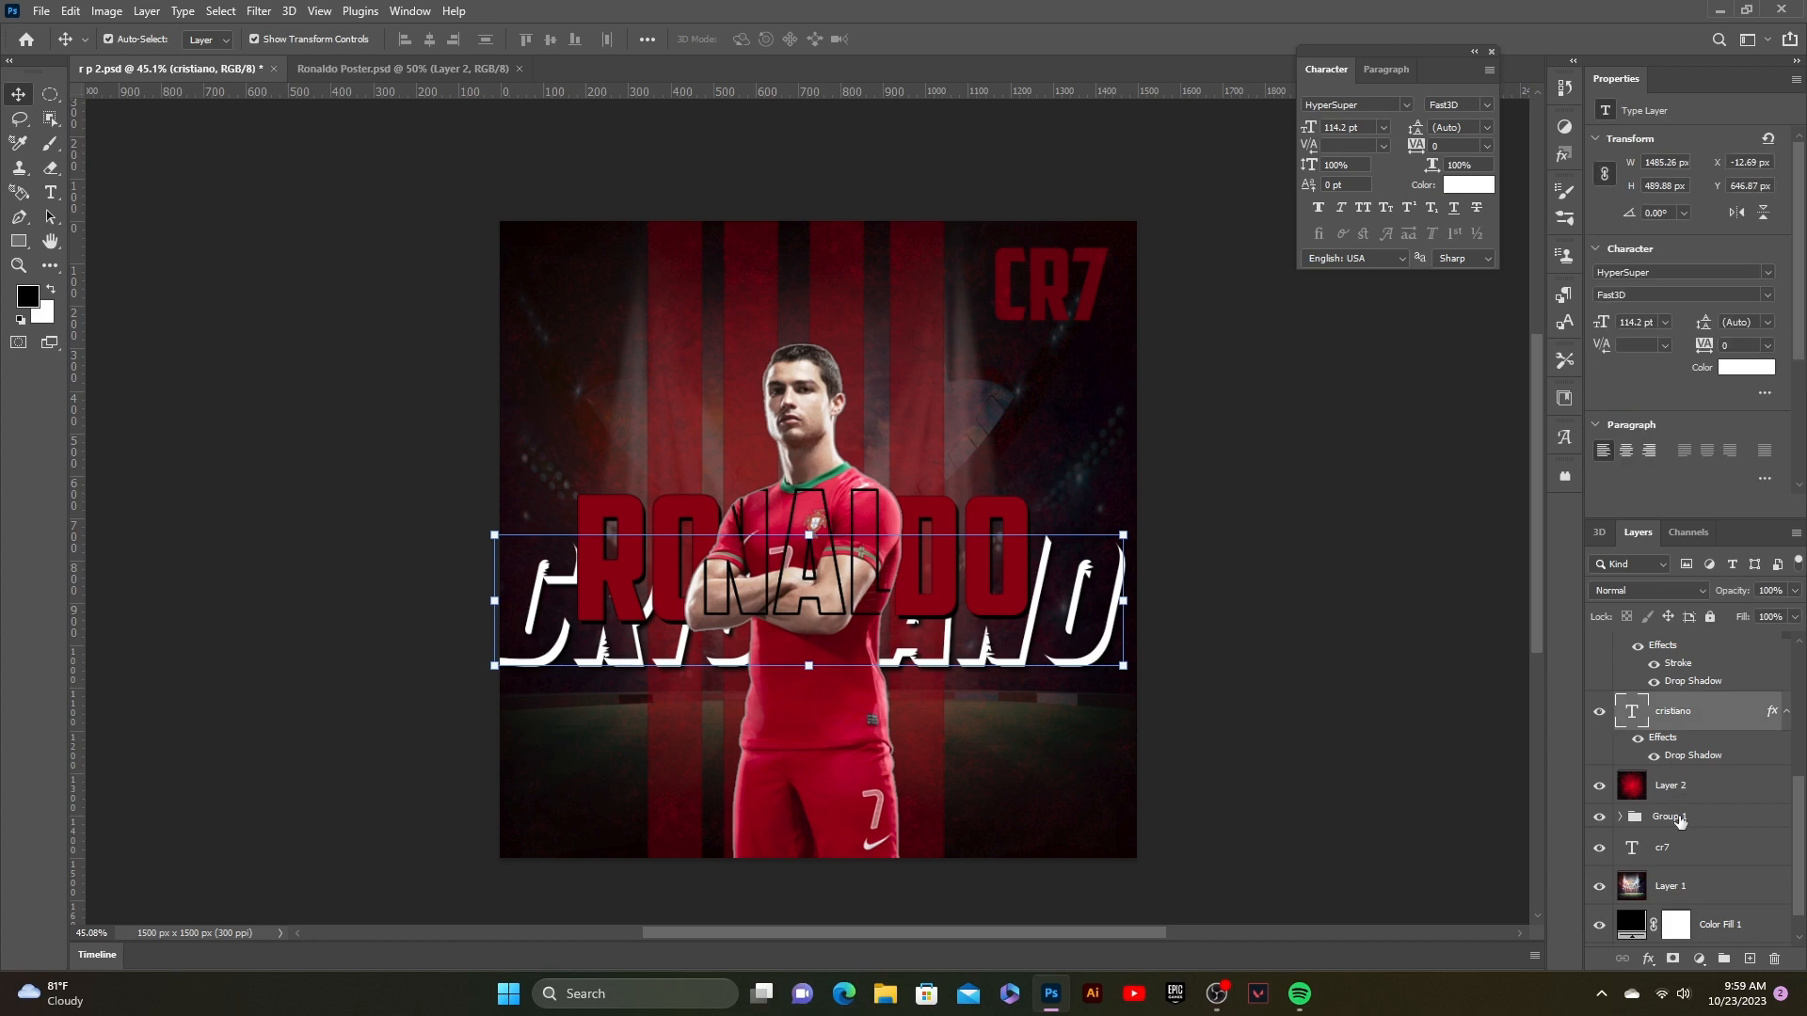
click(1675, 816)
scroll(1679, 793, up, 1)
click(1685, 793)
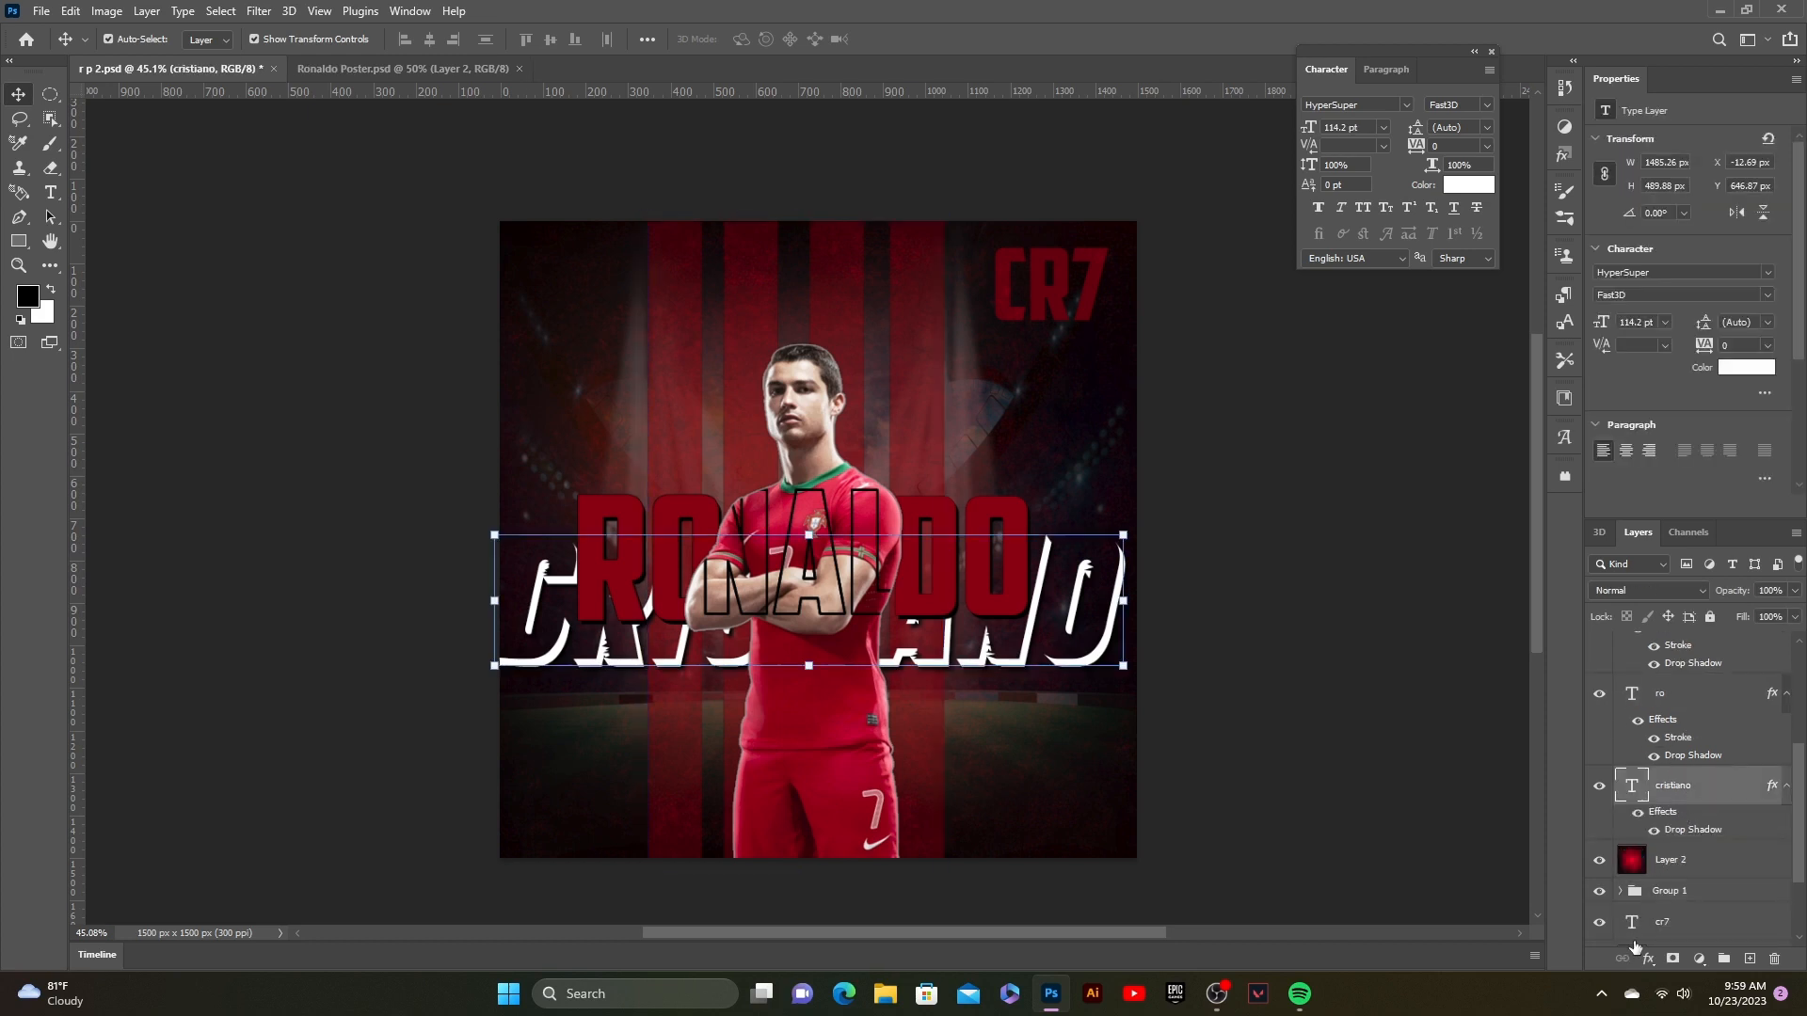
click(1648, 959)
click(1666, 814)
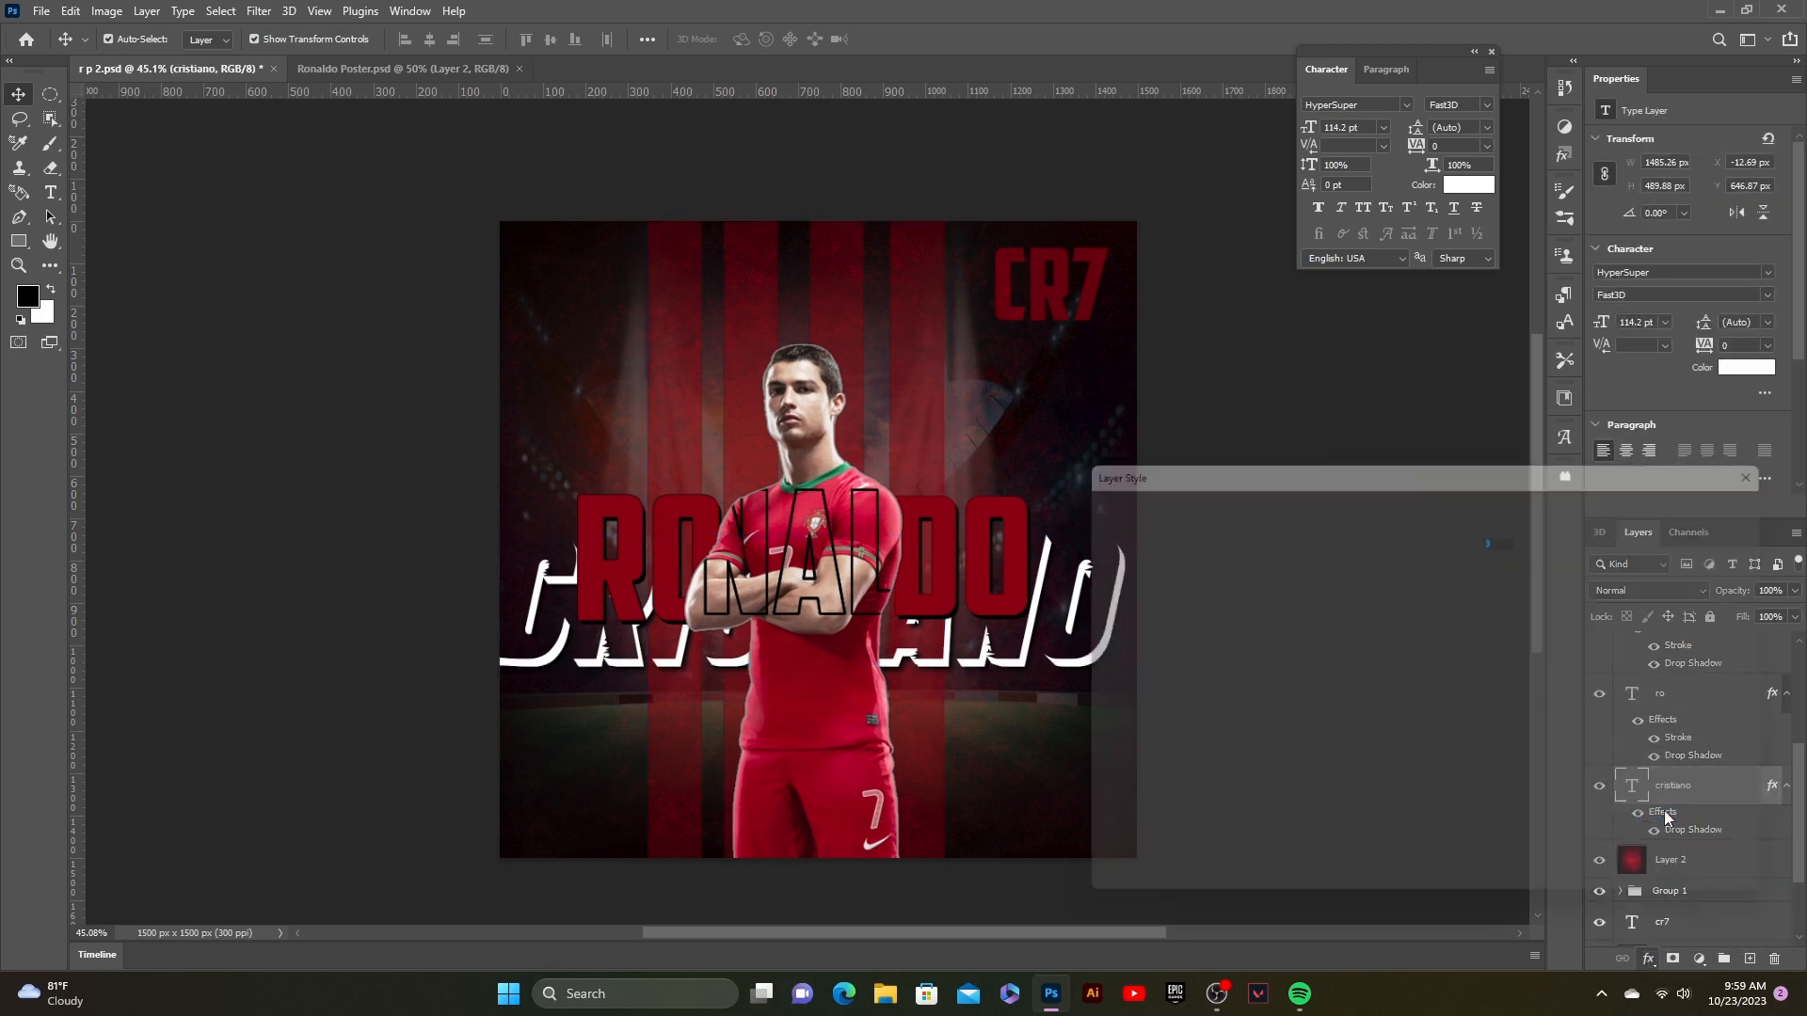
click(1370, 669)
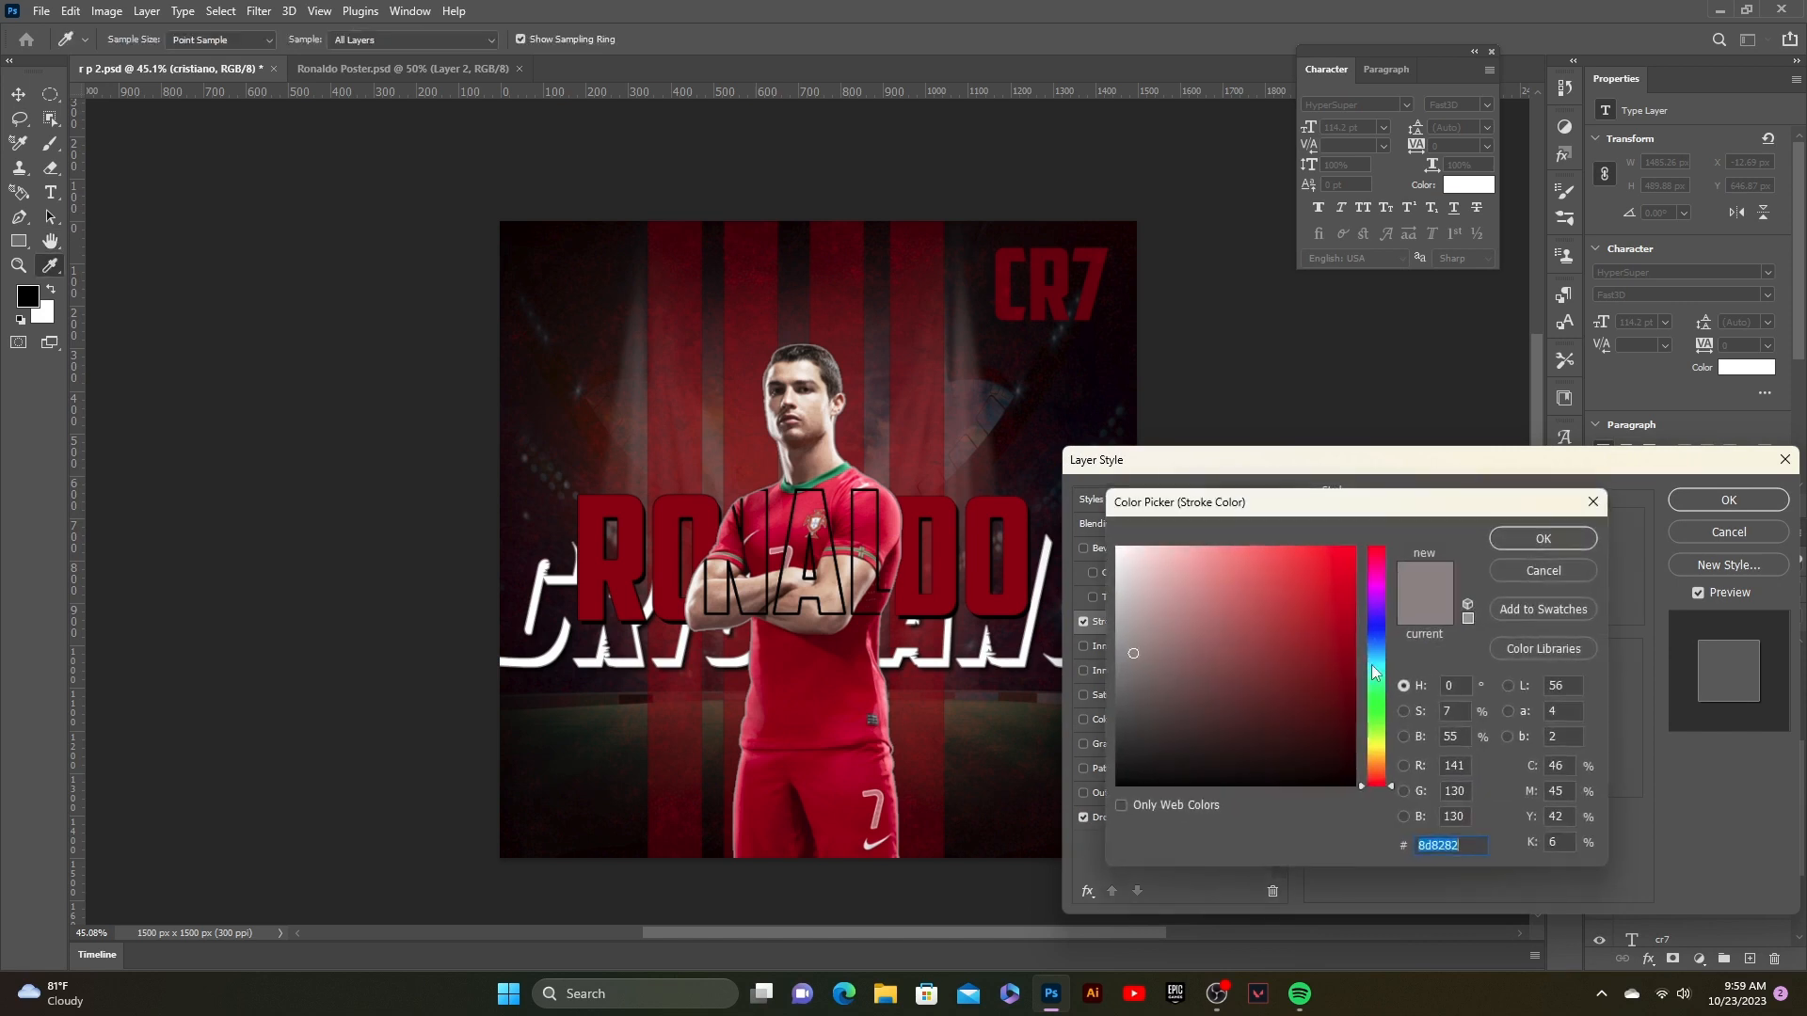
click(1308, 745)
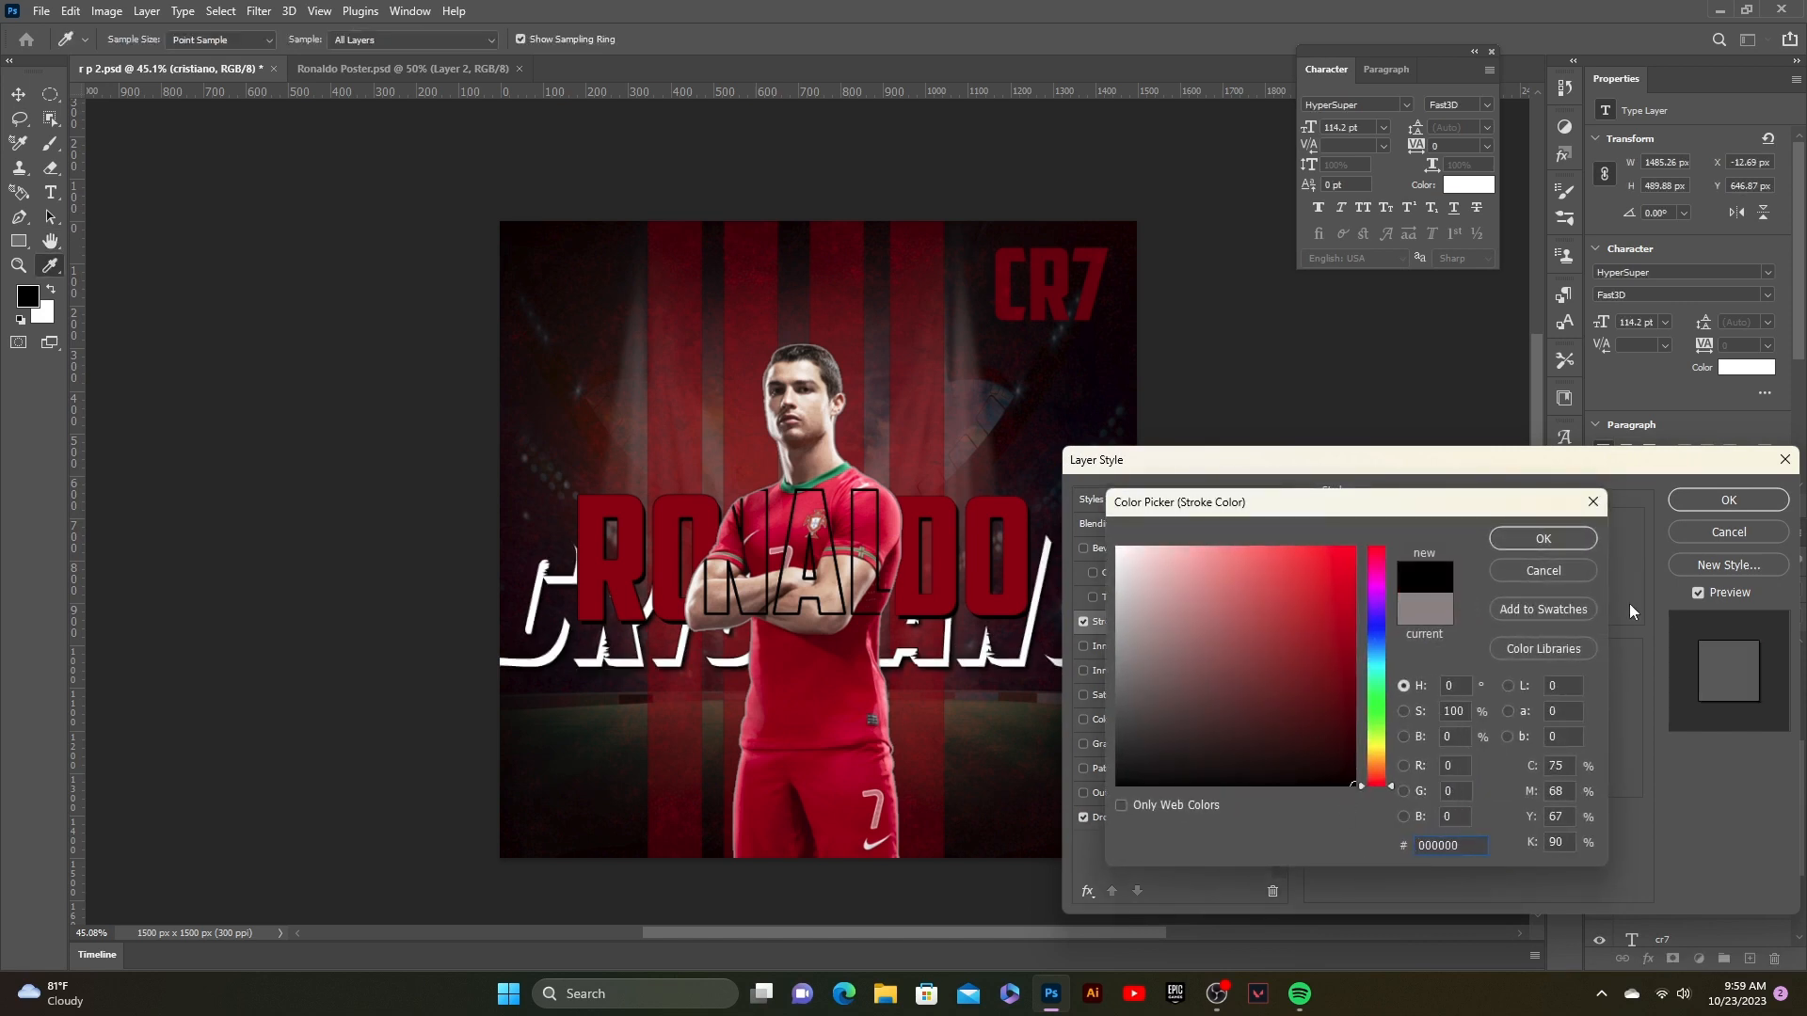
click(1543, 538)
scroll(1524, 534, up, 7)
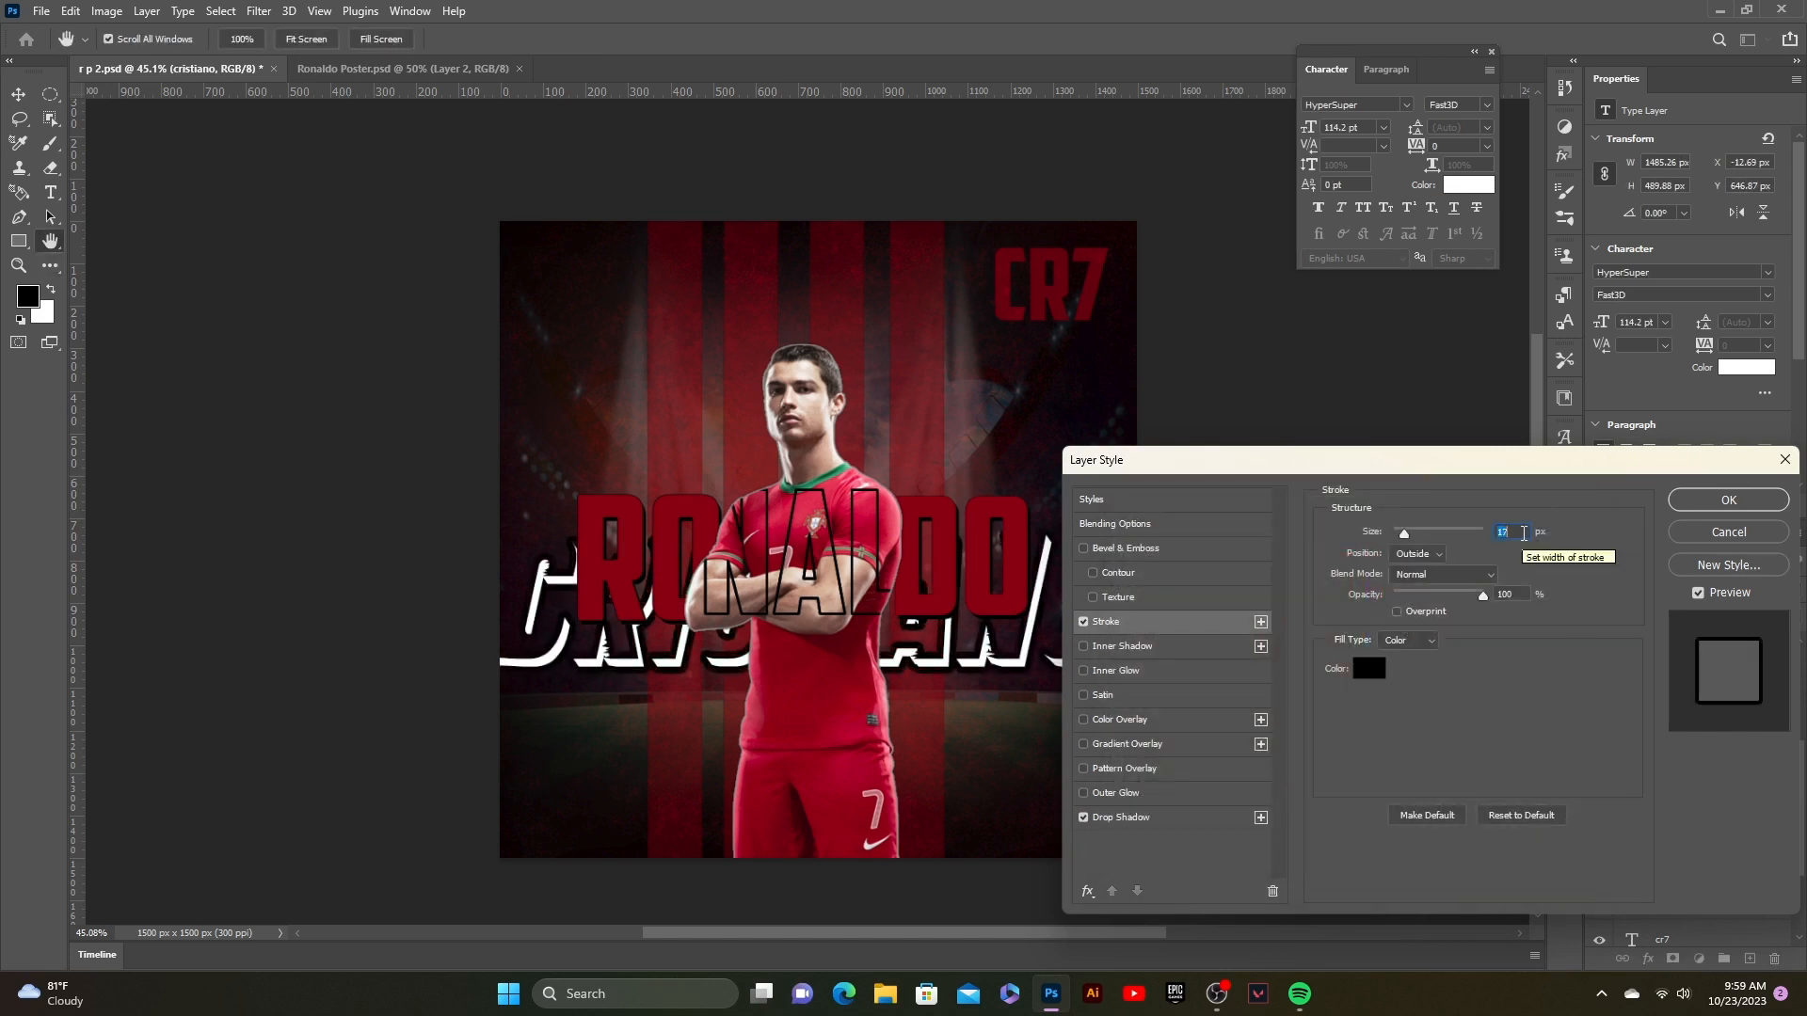
scroll(1524, 533, down, 7)
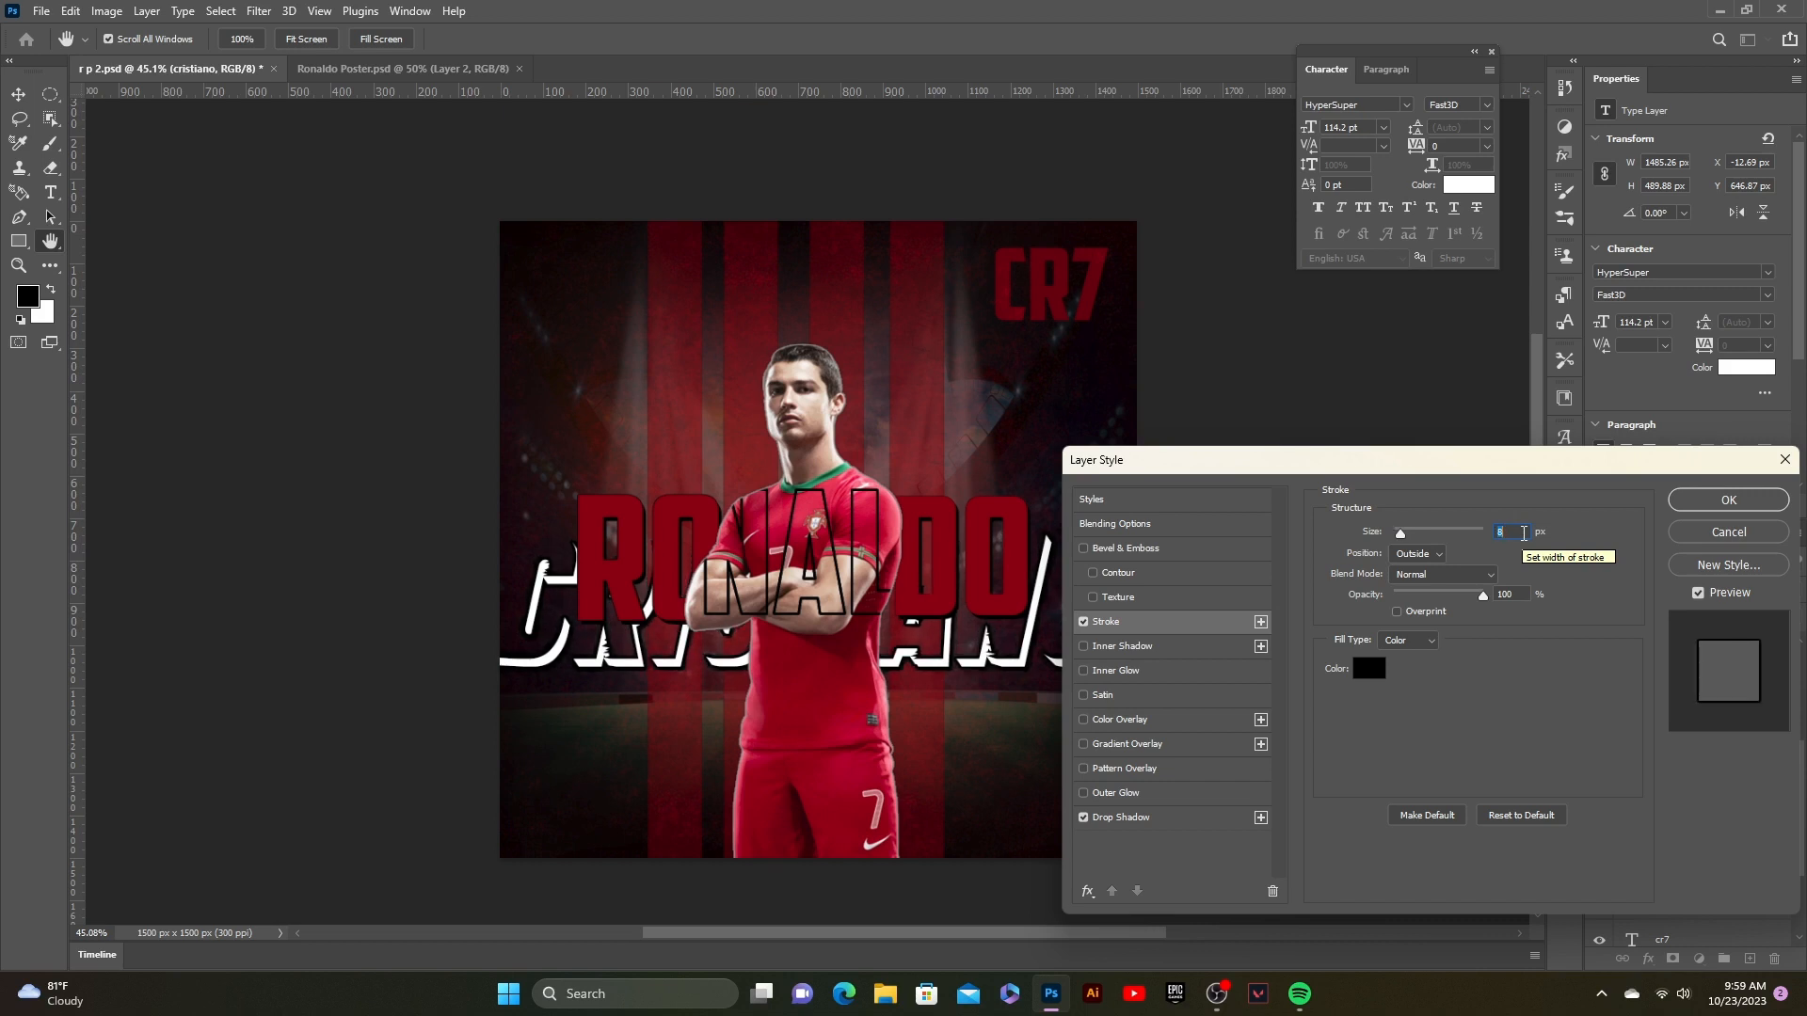
click(1729, 500)
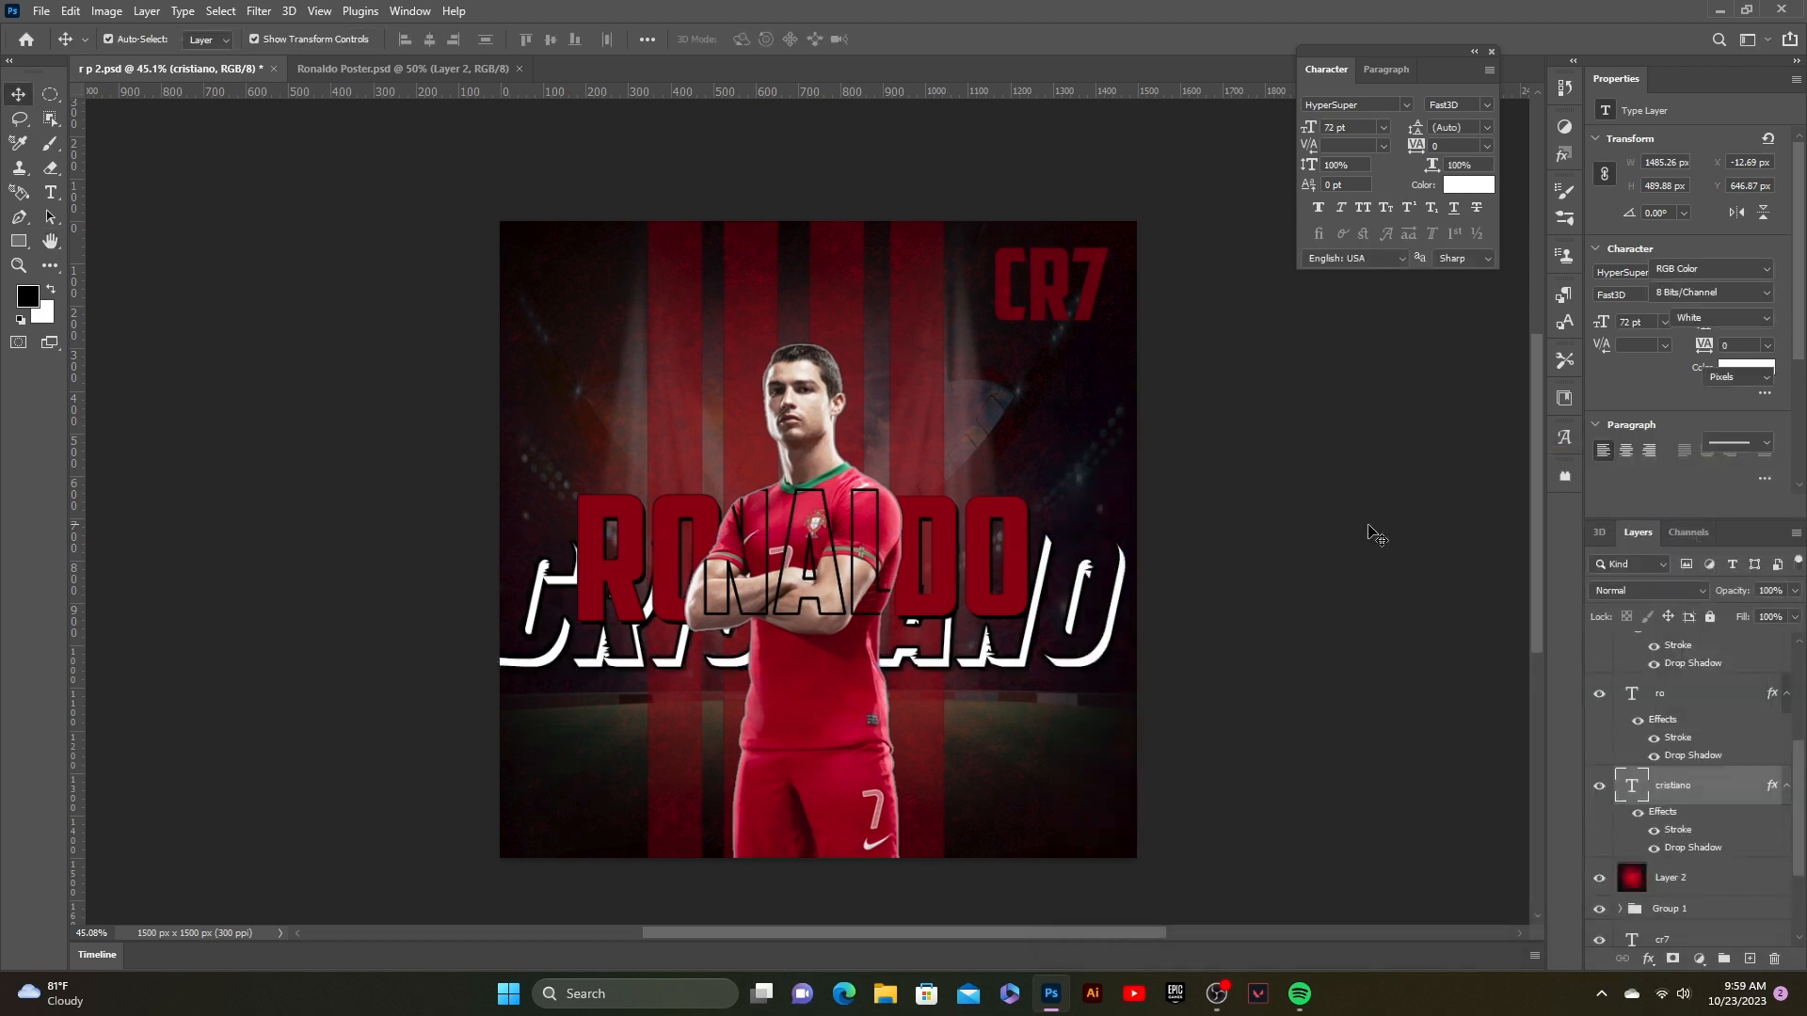
- Nudge the cristiano text right and up to about X 1.31 px, Y 615.87 px
click(1700, 785)
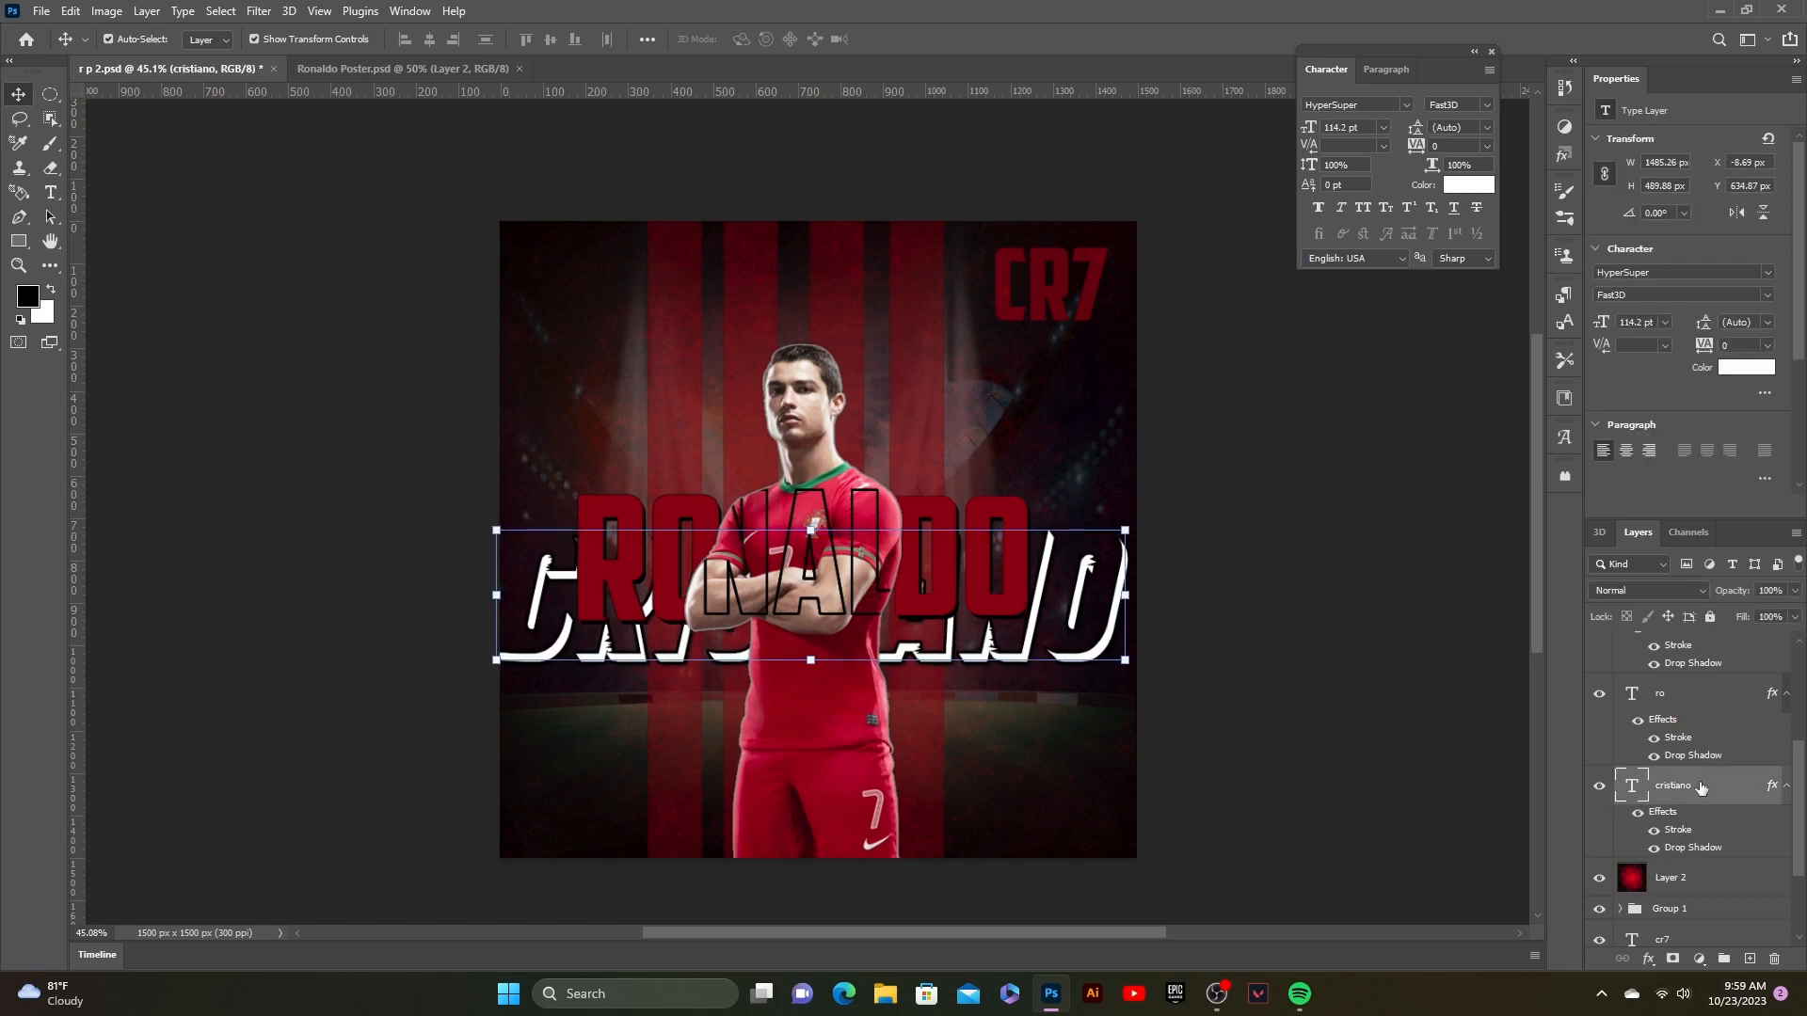
key(Right)
key(Right)
key(Right)
key(Right)
key(Right)
key(Right)
key(Right)
key(Right)
key(Right)
key(Right)
key(Right)
key(Right)
key(Up)
key(Up)
key(Up)
key(Up)
key(Up)
key(Up)
key(Up)
key(Up)
key(Up)
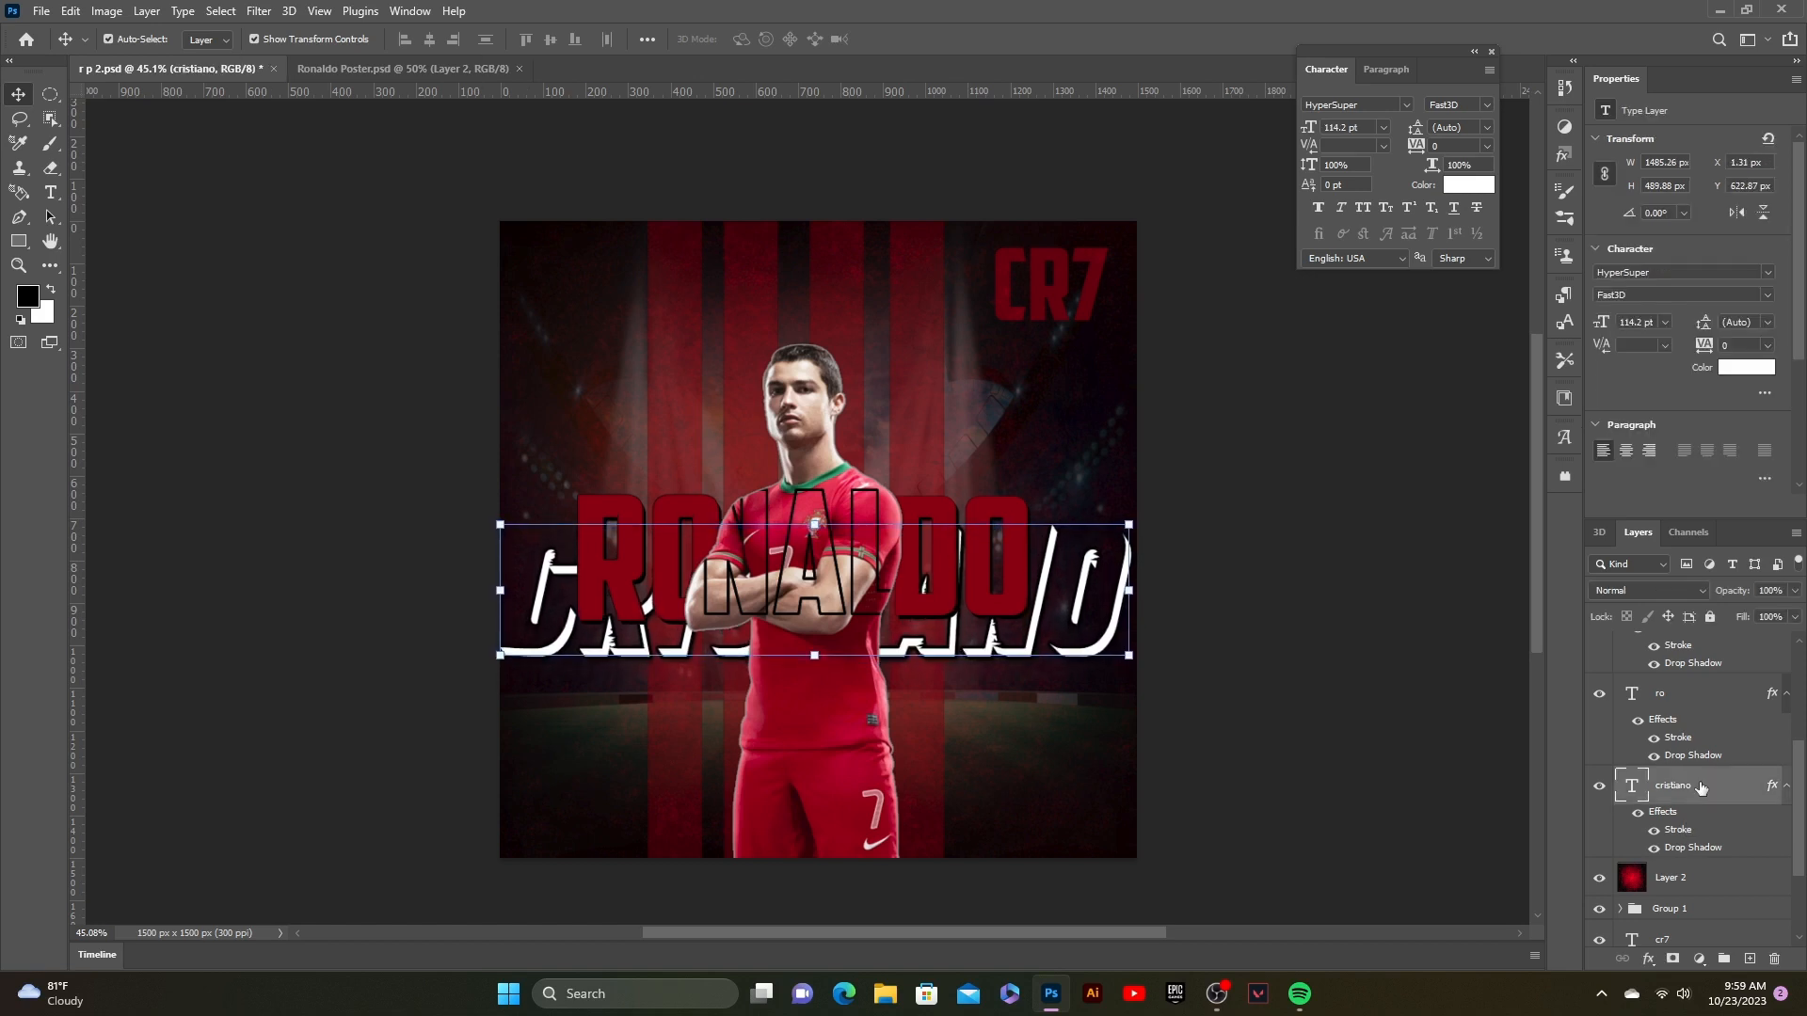
click(1362, 654)
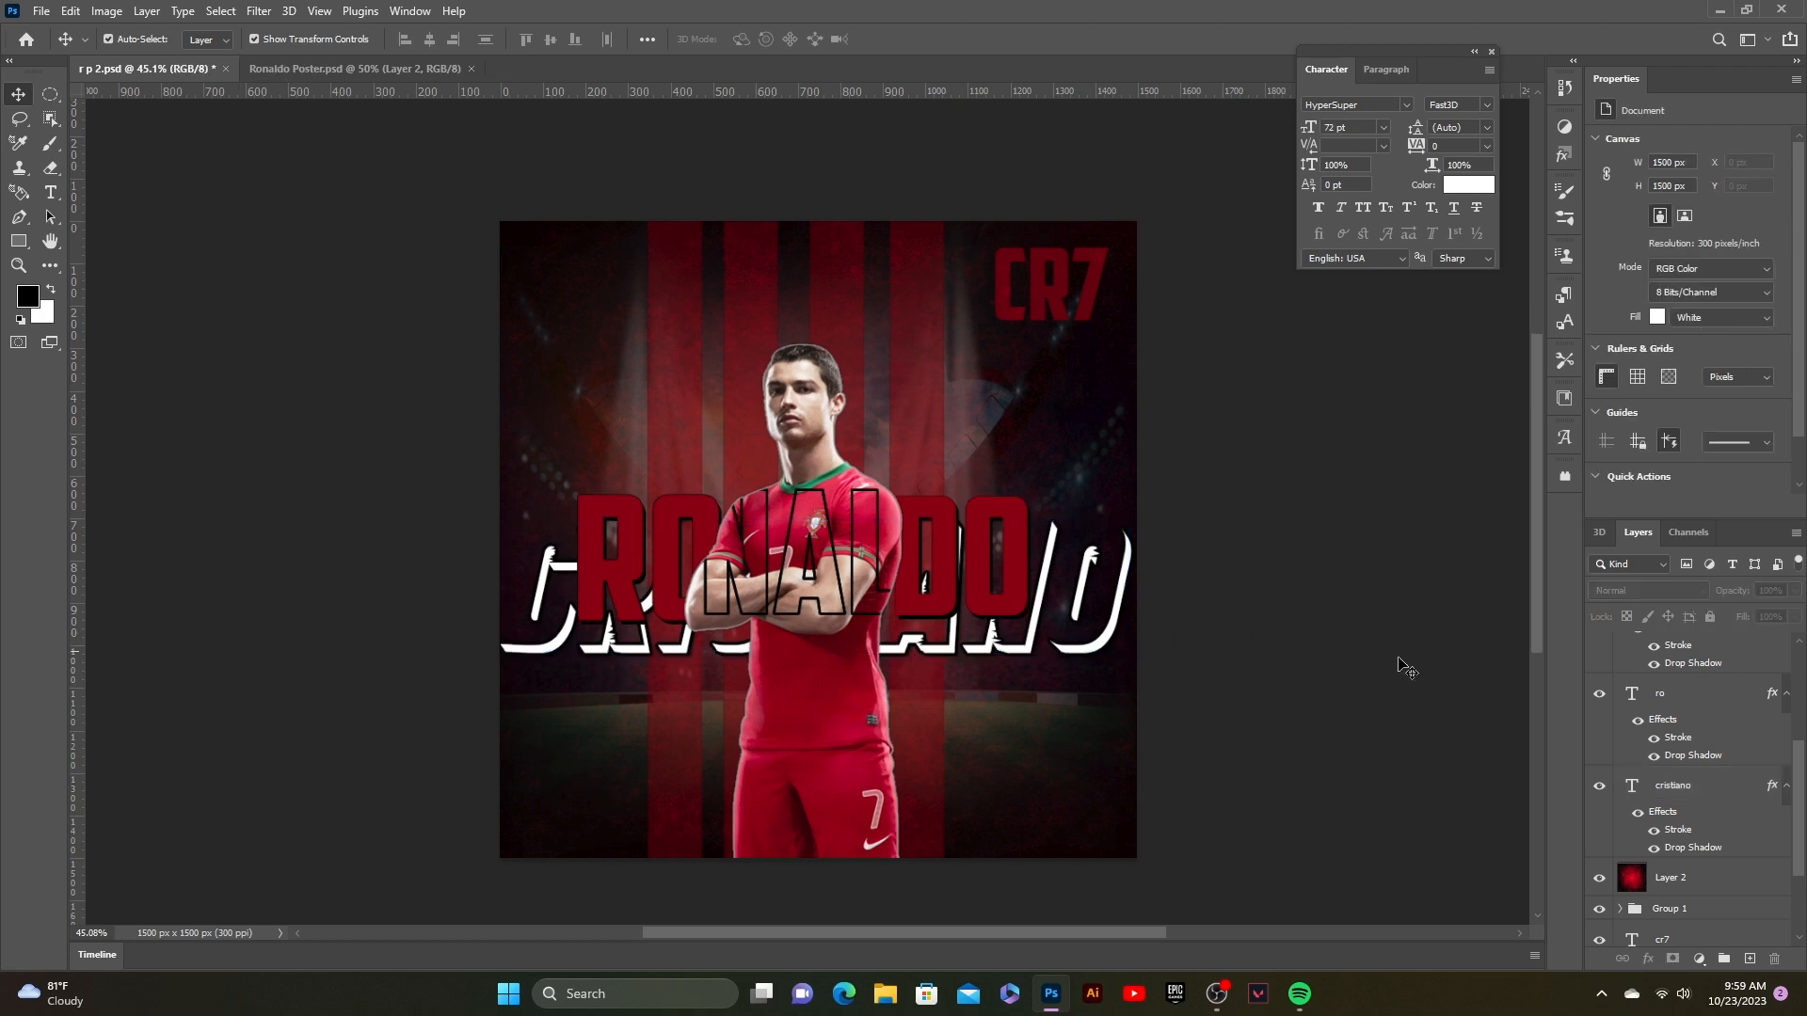
- Nudge the cristiano text slightly down behind the player
key(Down)
key(Down)
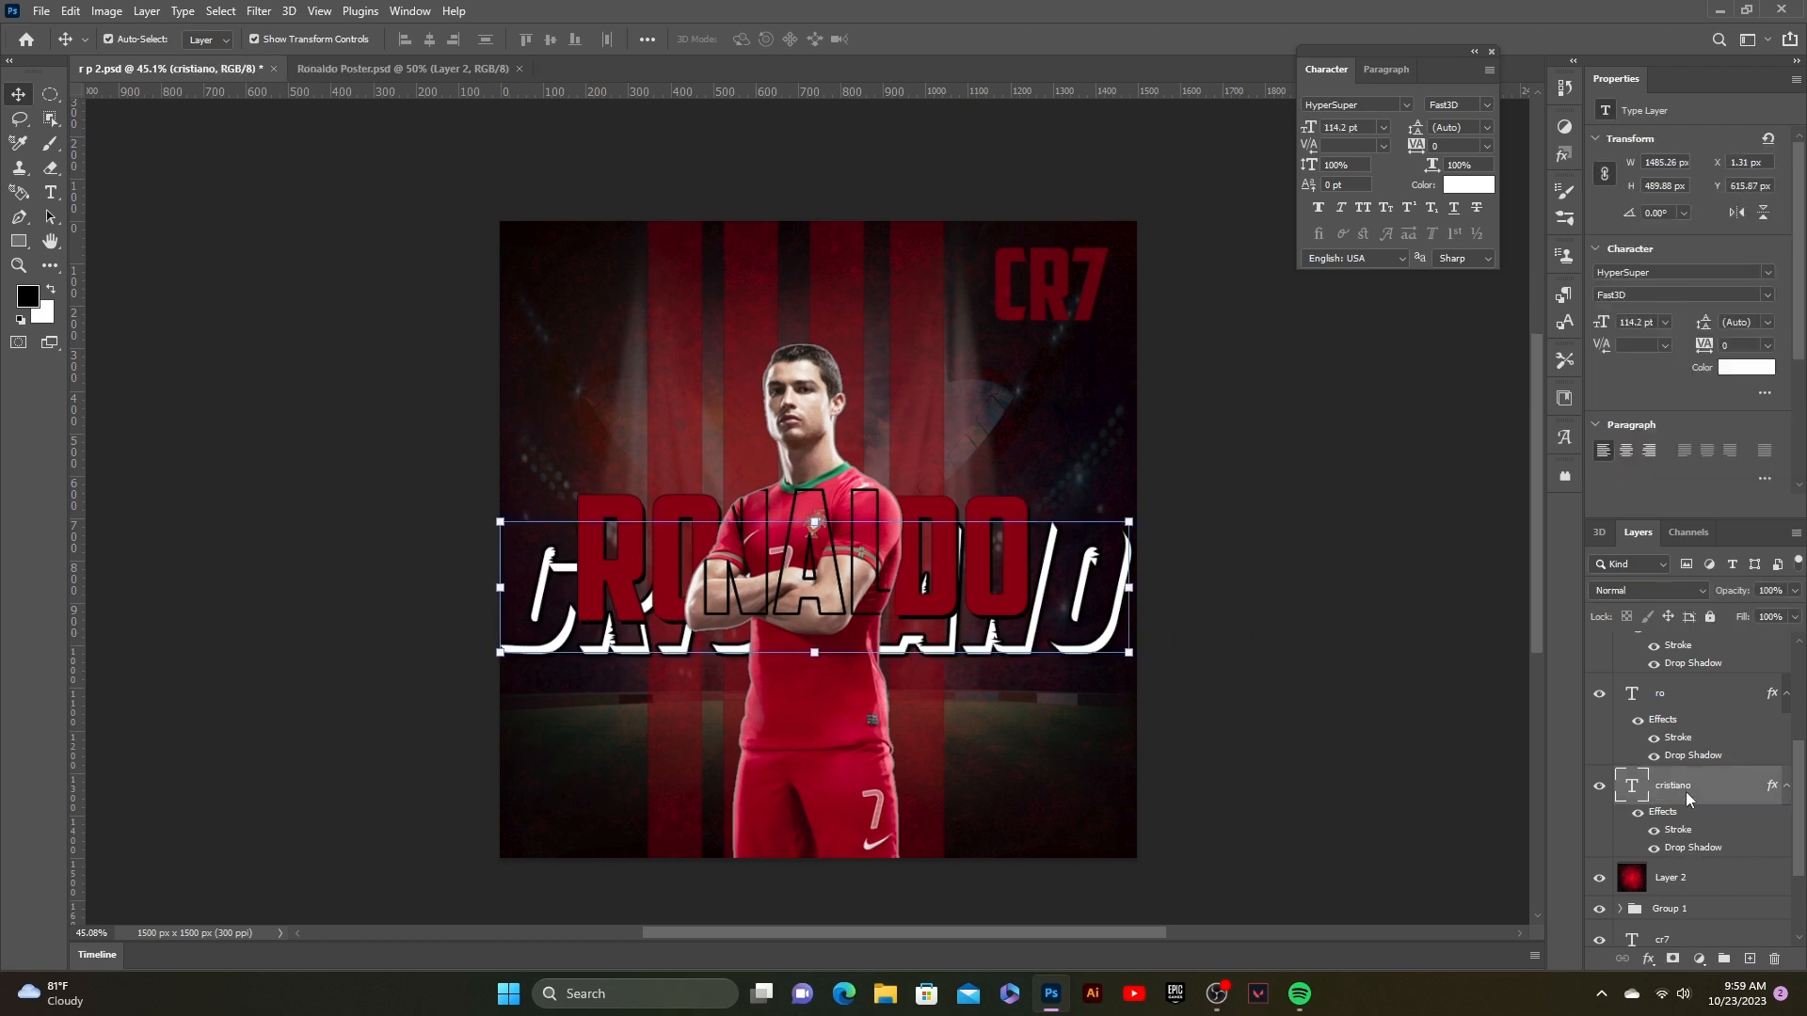
click(1386, 579)
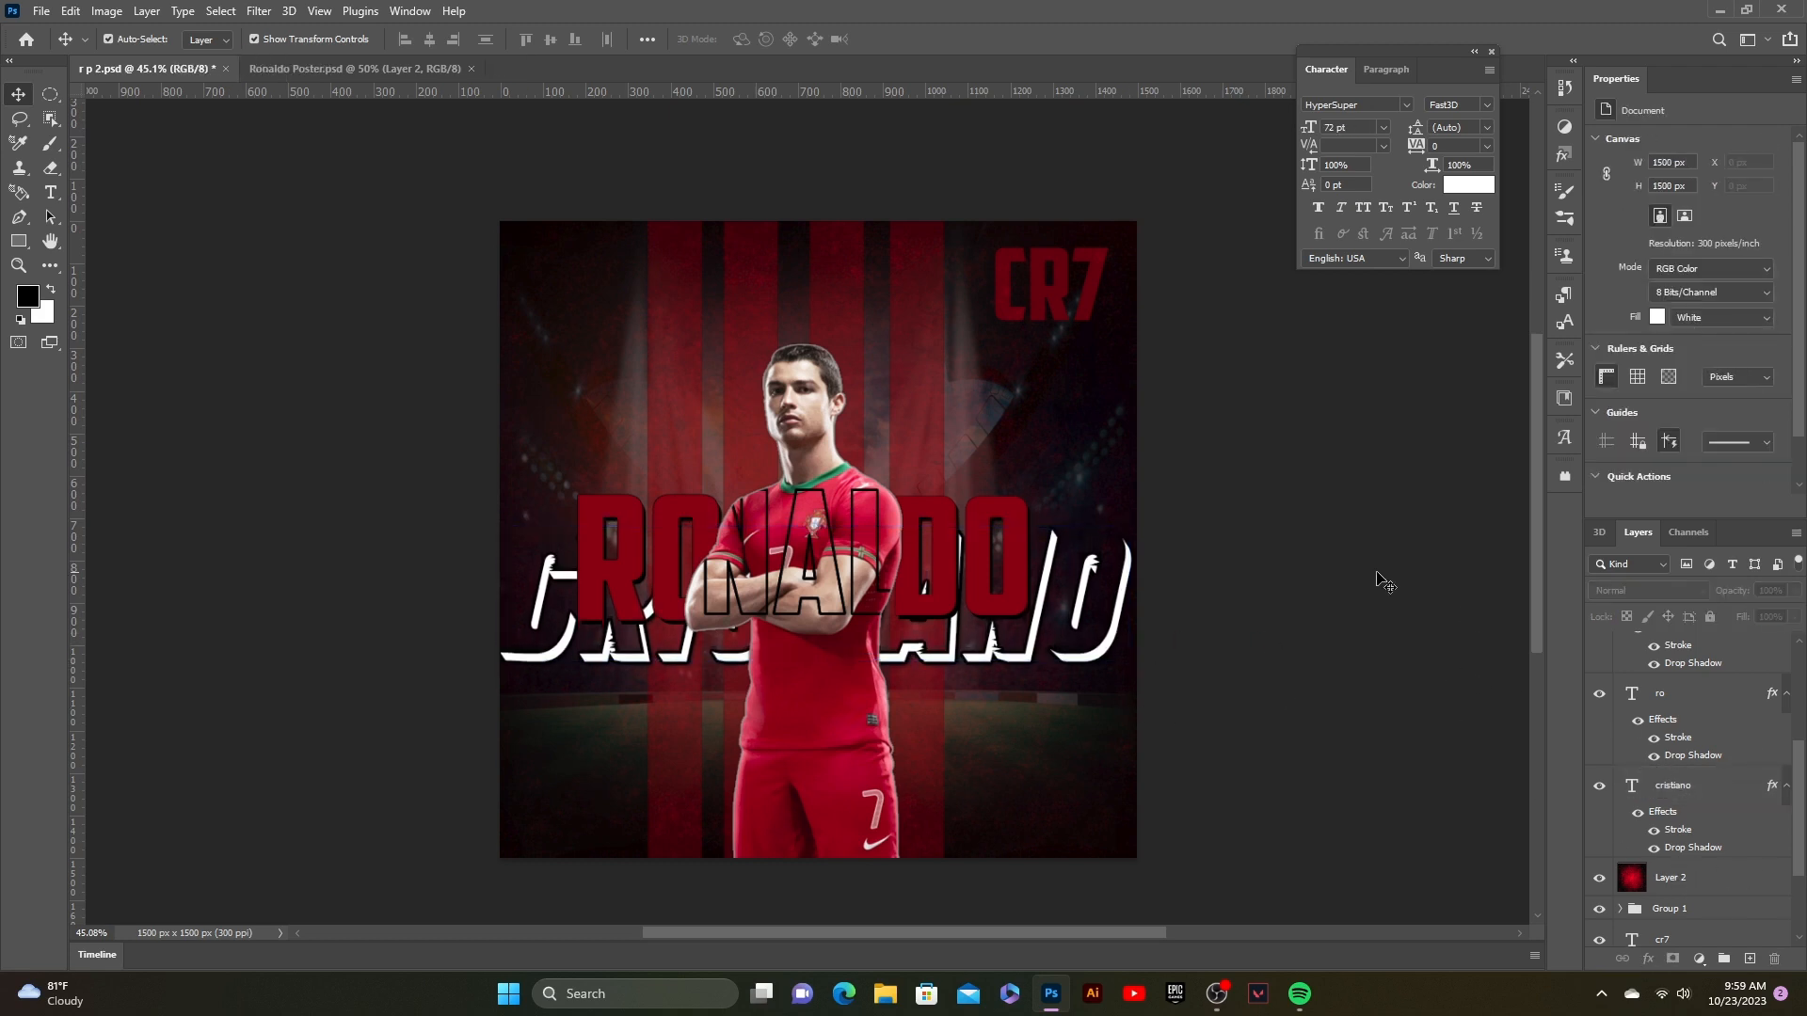
- Examine the overall poster composition, including how the CRISTIANO and RONALDO lettering sits around the player
scroll(894, 695, down, 3)
scroll(894, 694, up, 2)
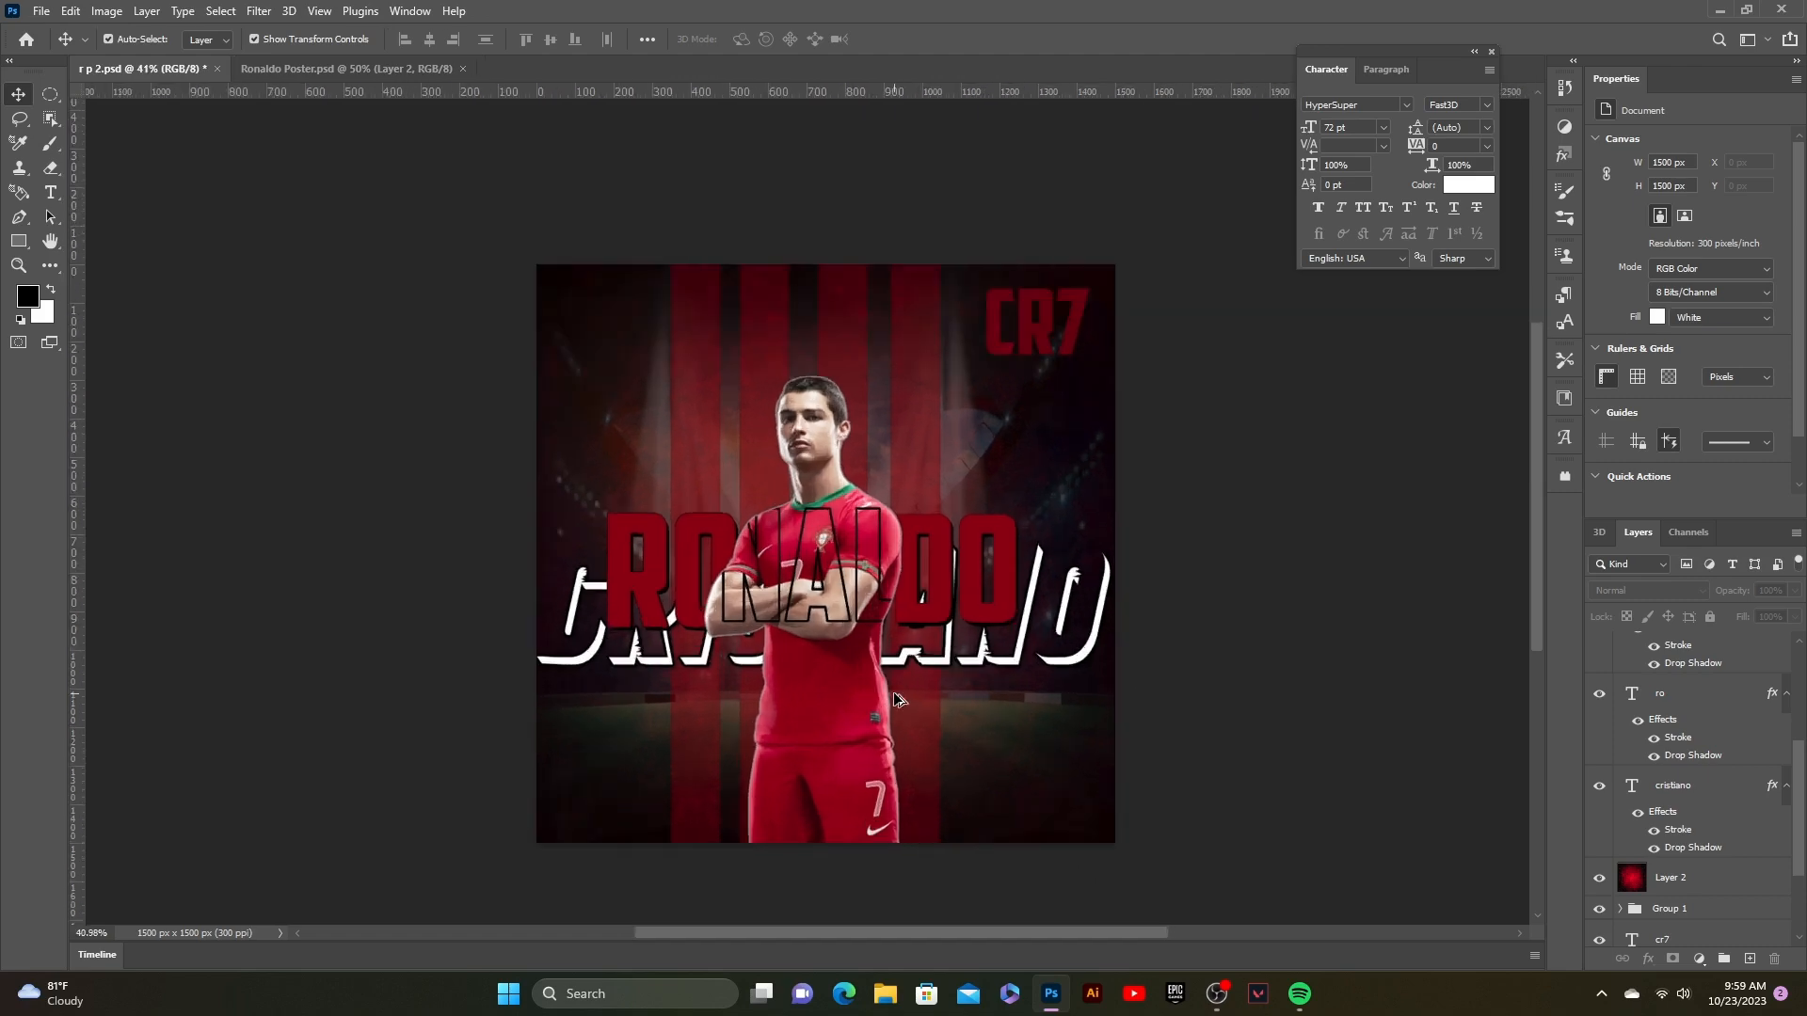
scroll(894, 694, down, 1)
drag(898, 689, 812, 686)
scroll(811, 685, up, 1)
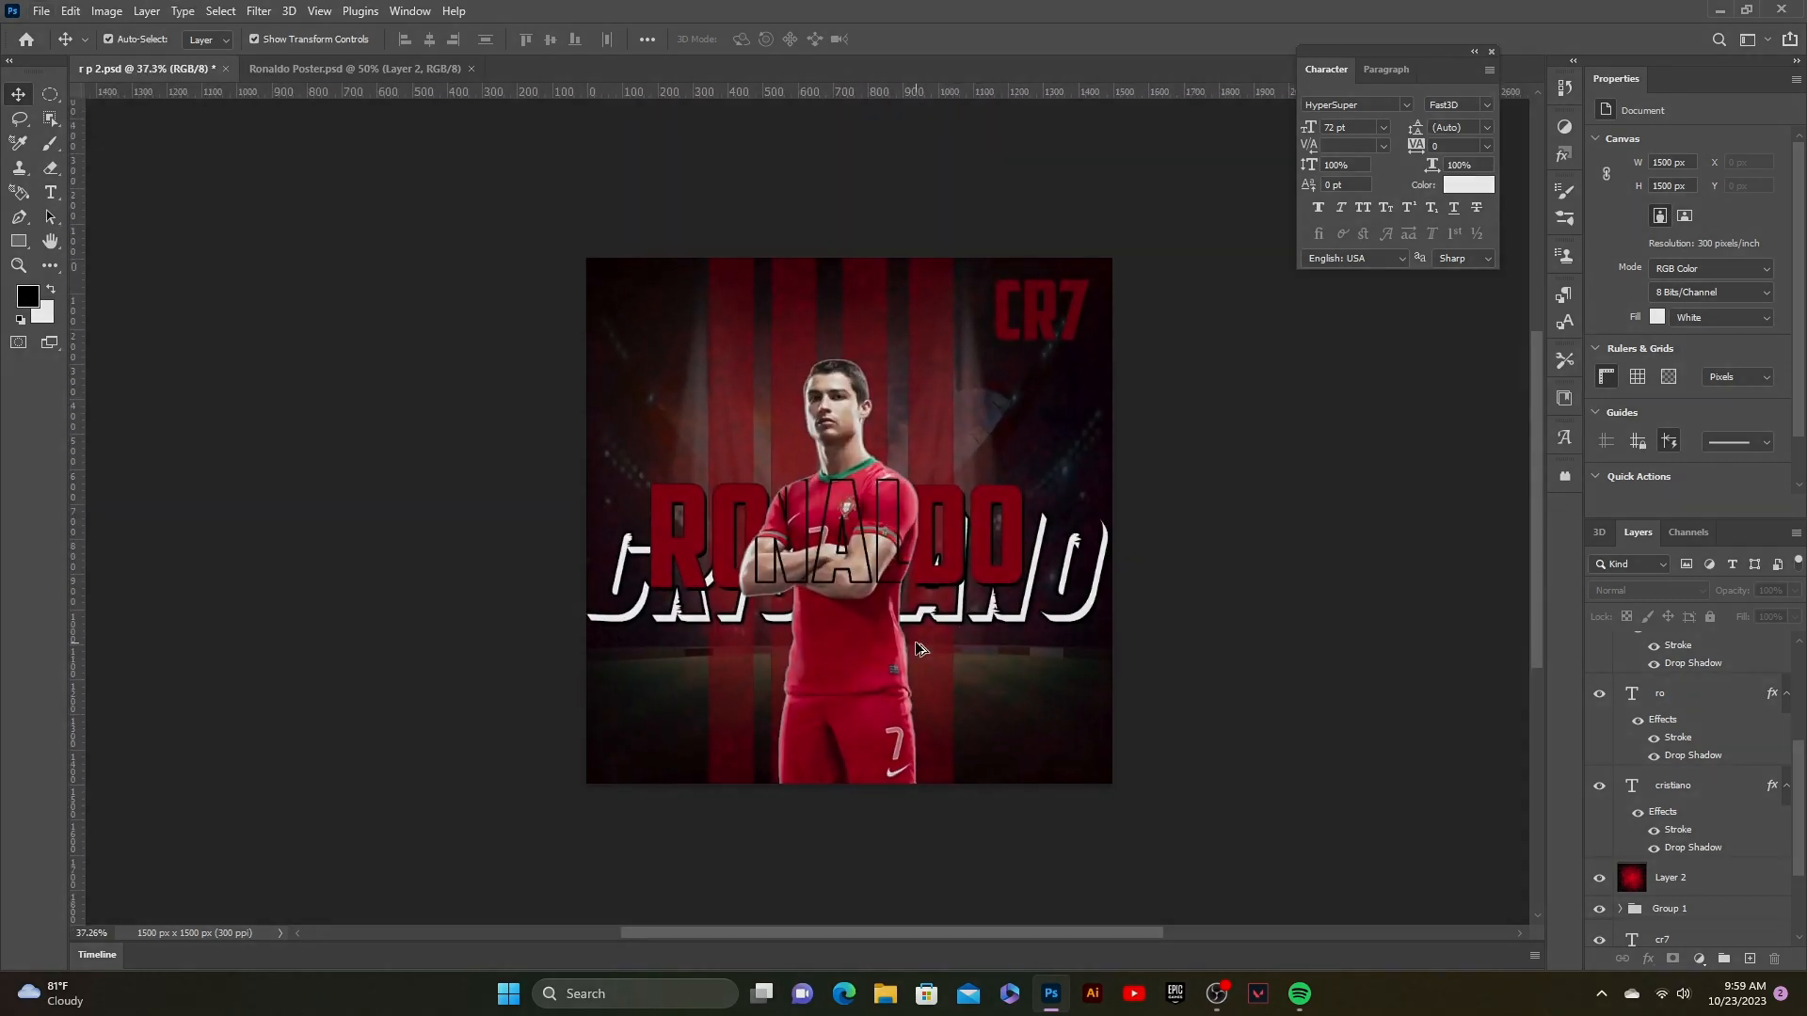
scroll(918, 648, up, 2)
scroll(918, 647, down, 1)
scroll(920, 650, down, 1)
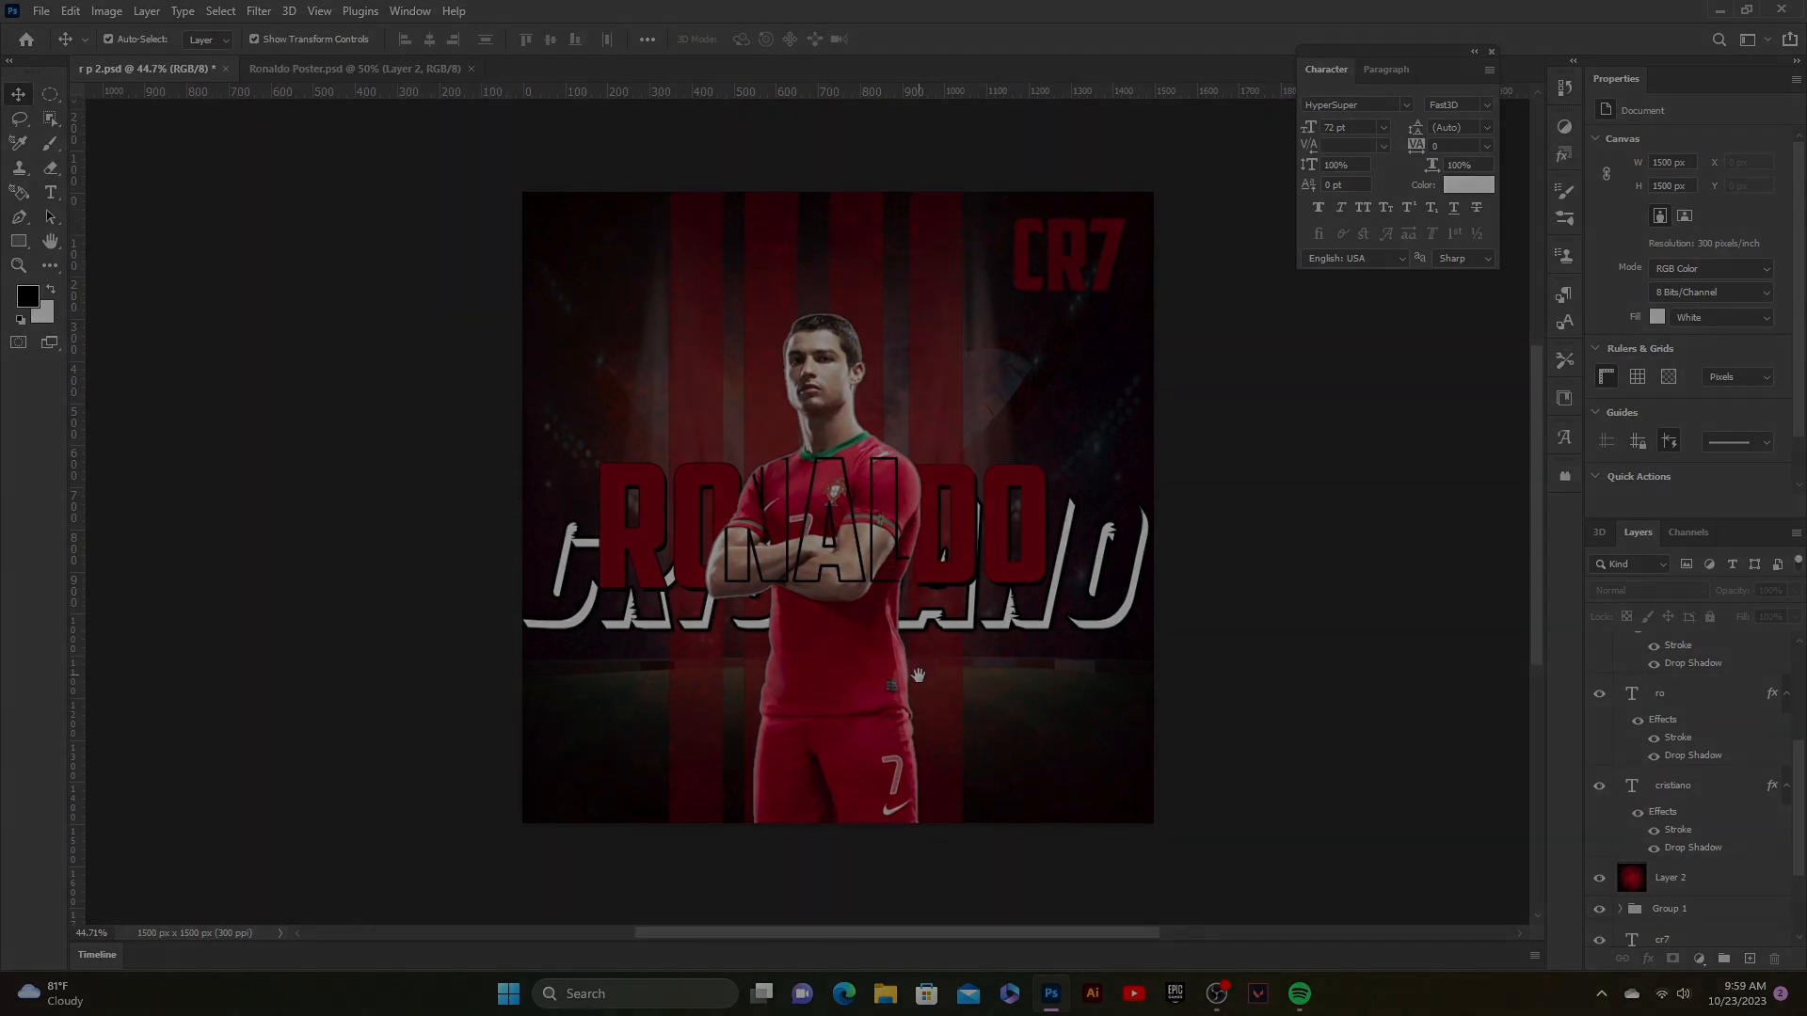
scroll(922, 685, down, 2)
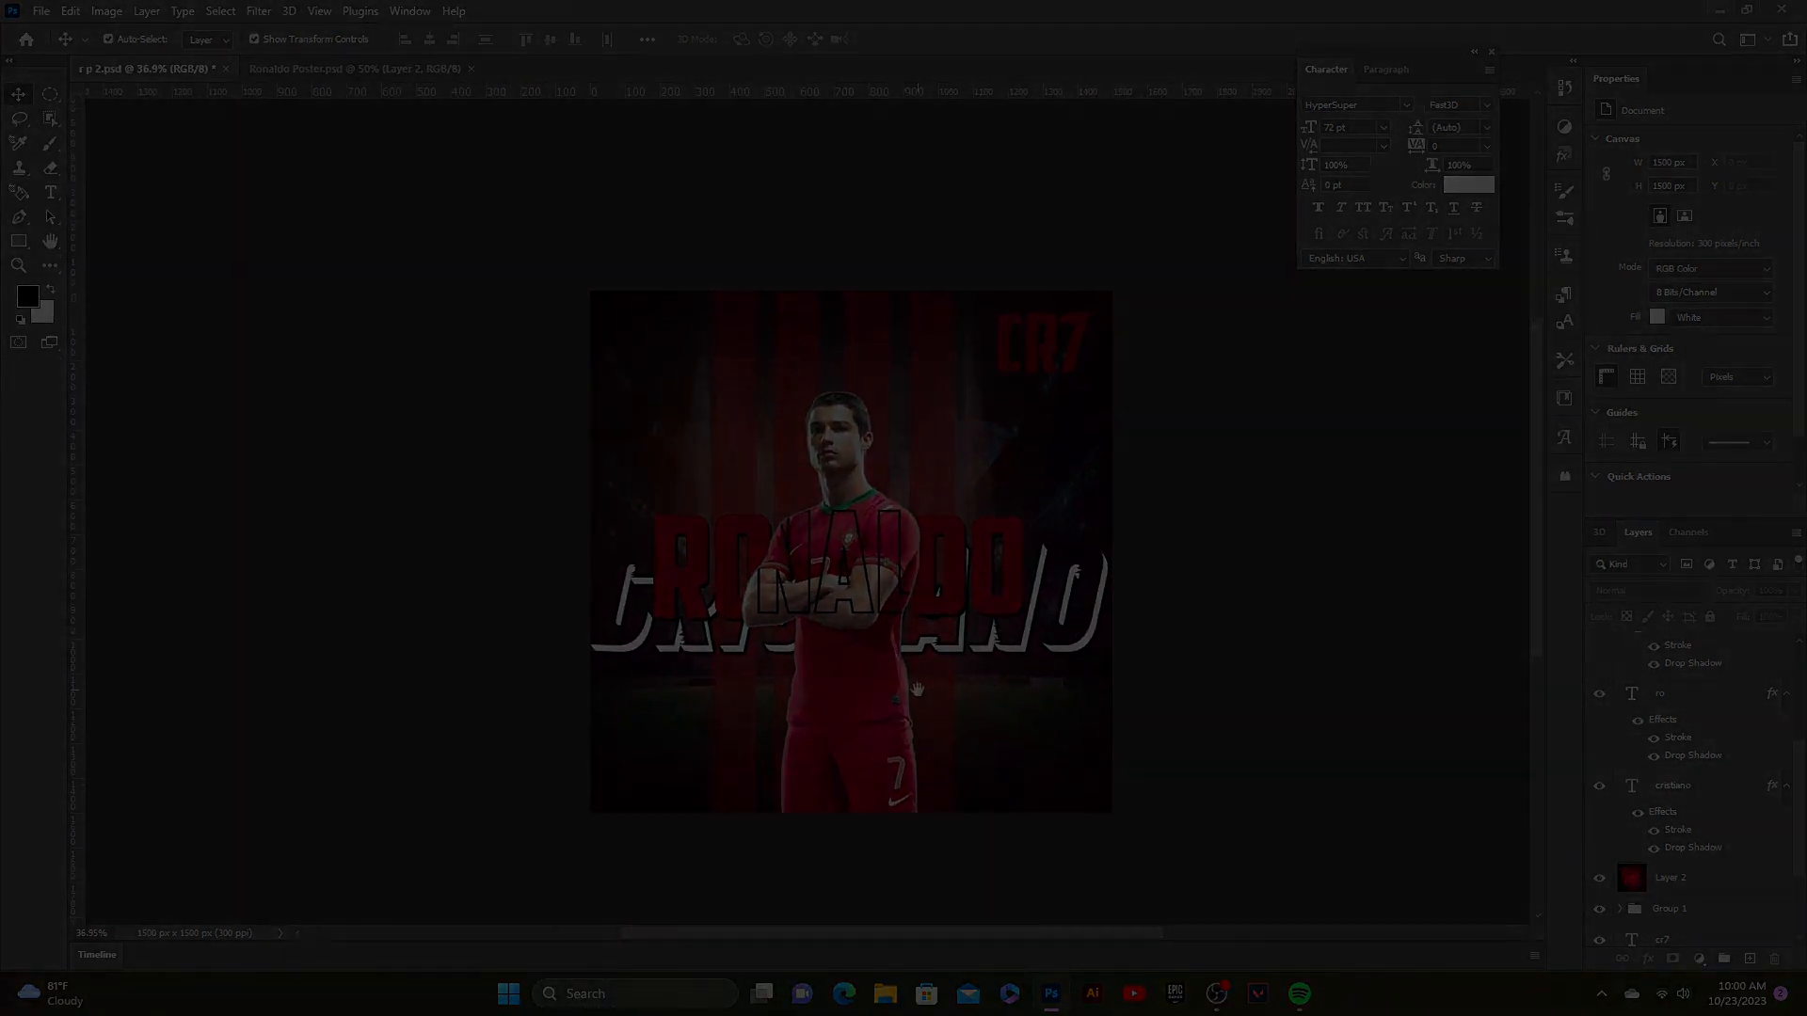